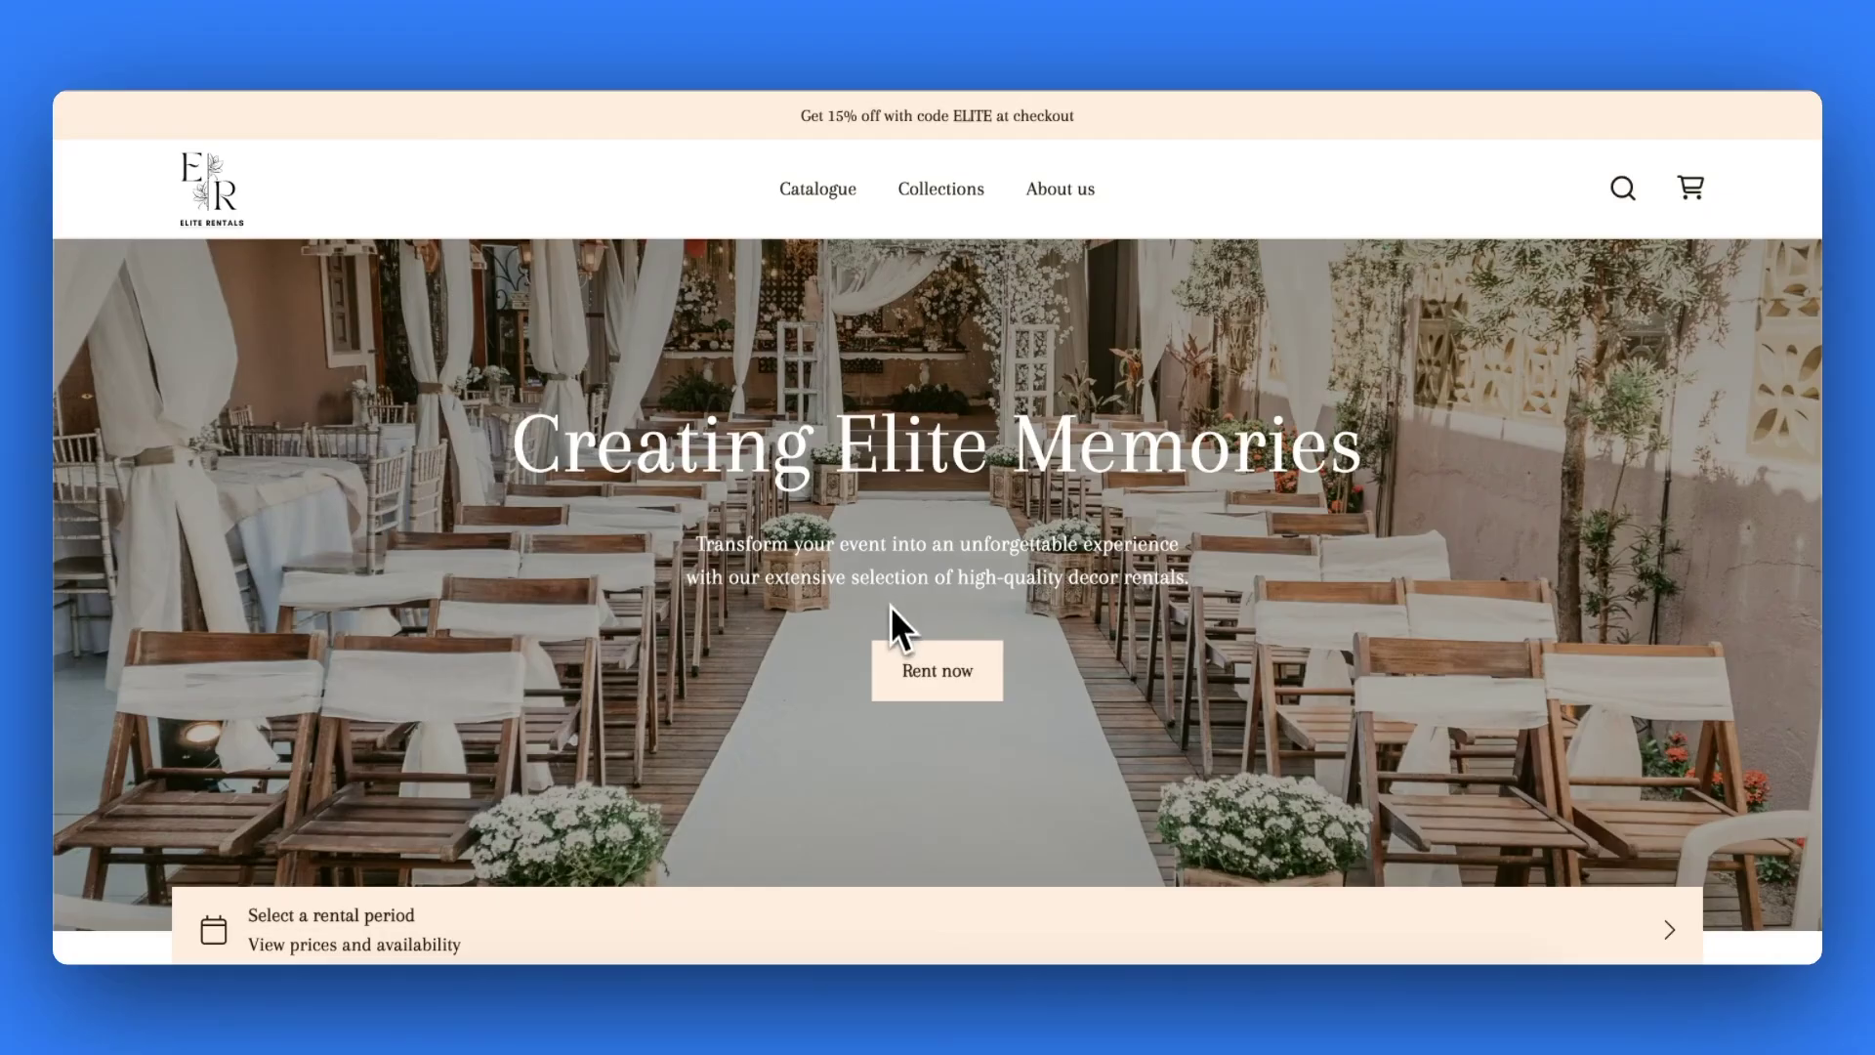
# Browse the store's rental products
pyautogui.click(914, 672)
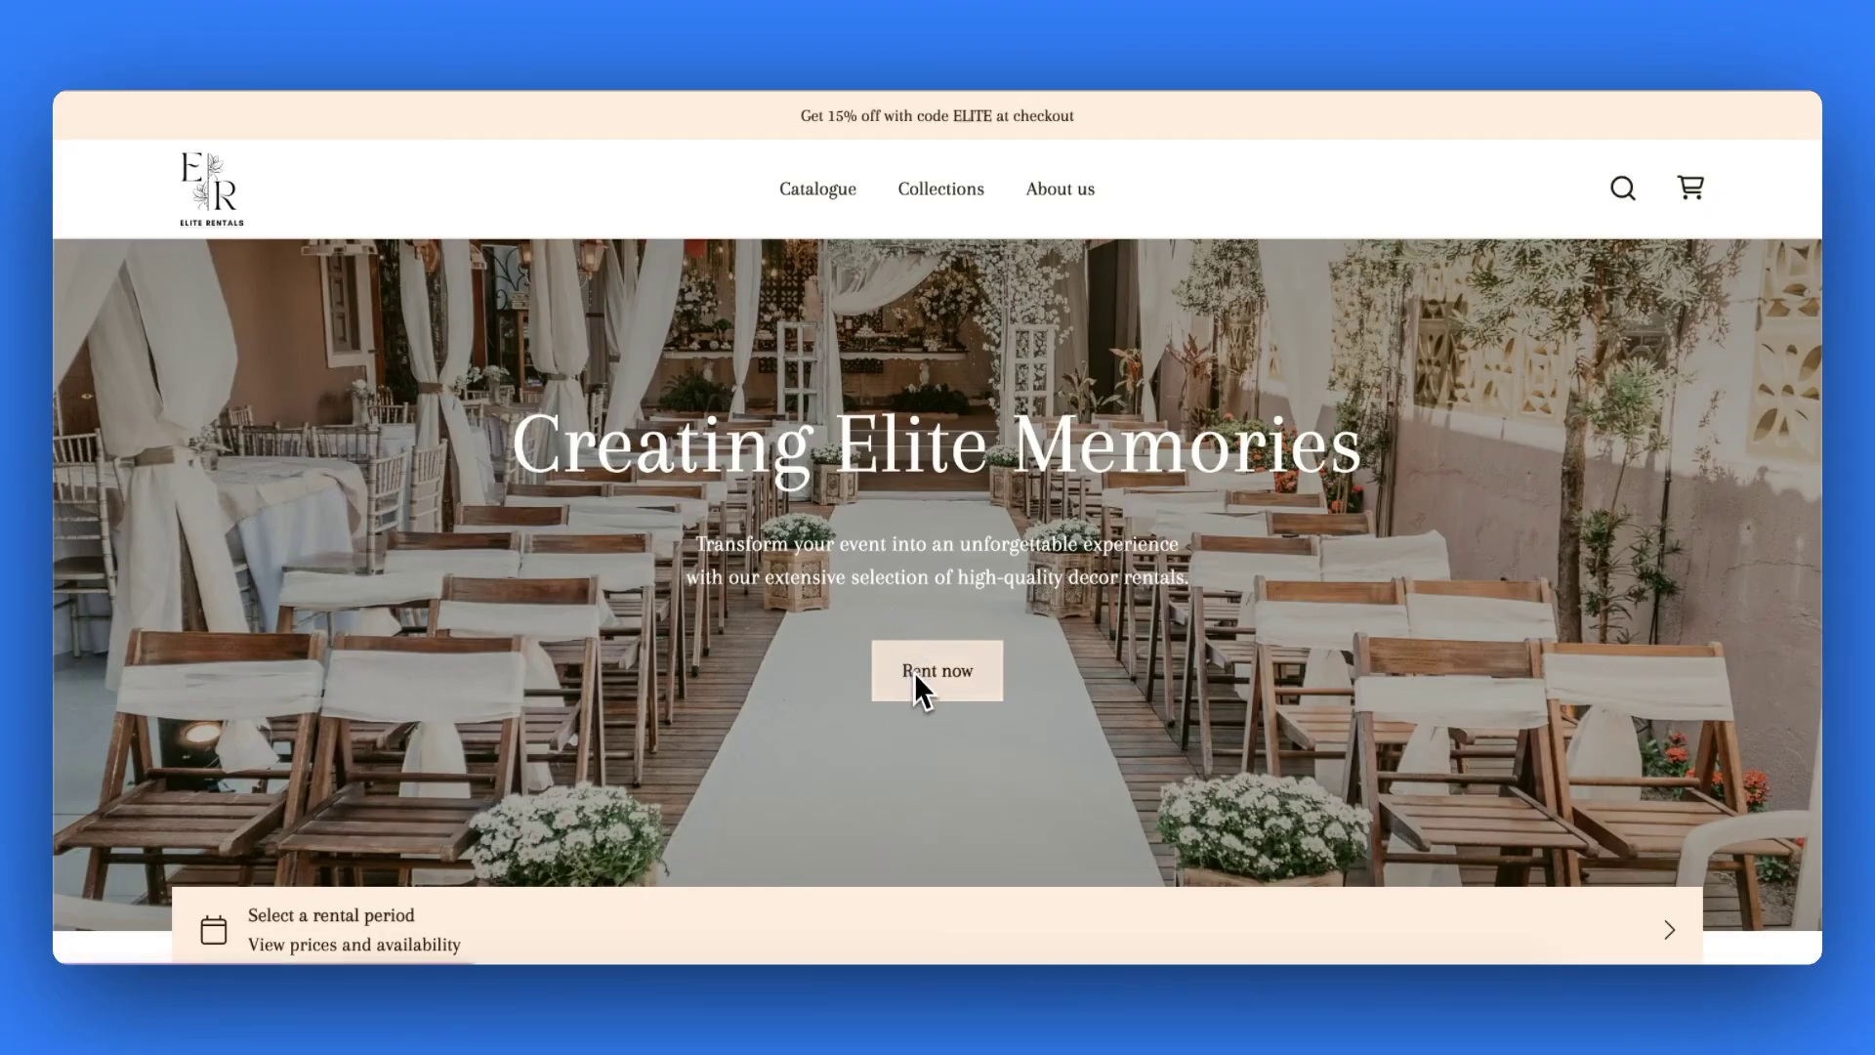
pyautogui.scroll(-2, 915, 672)
pyautogui.scroll(-4, 937, 601)
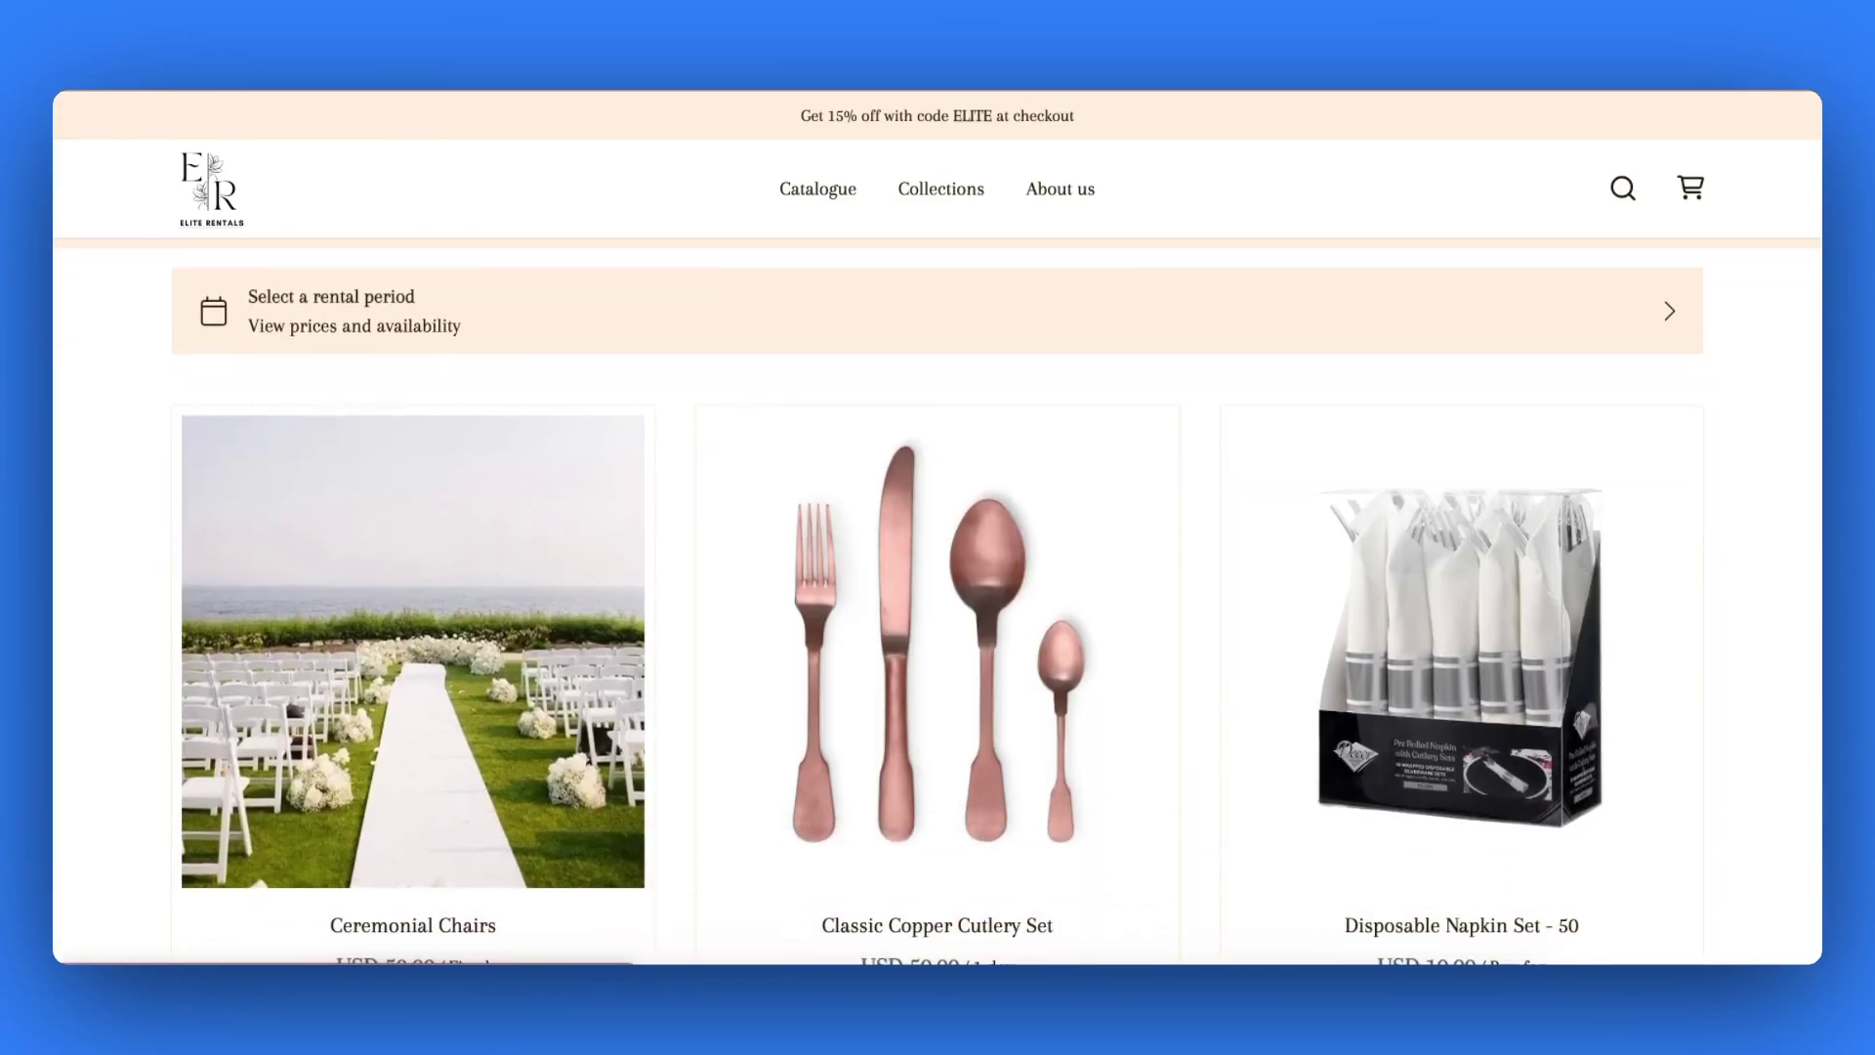
pyautogui.scroll(-3, 938, 577)
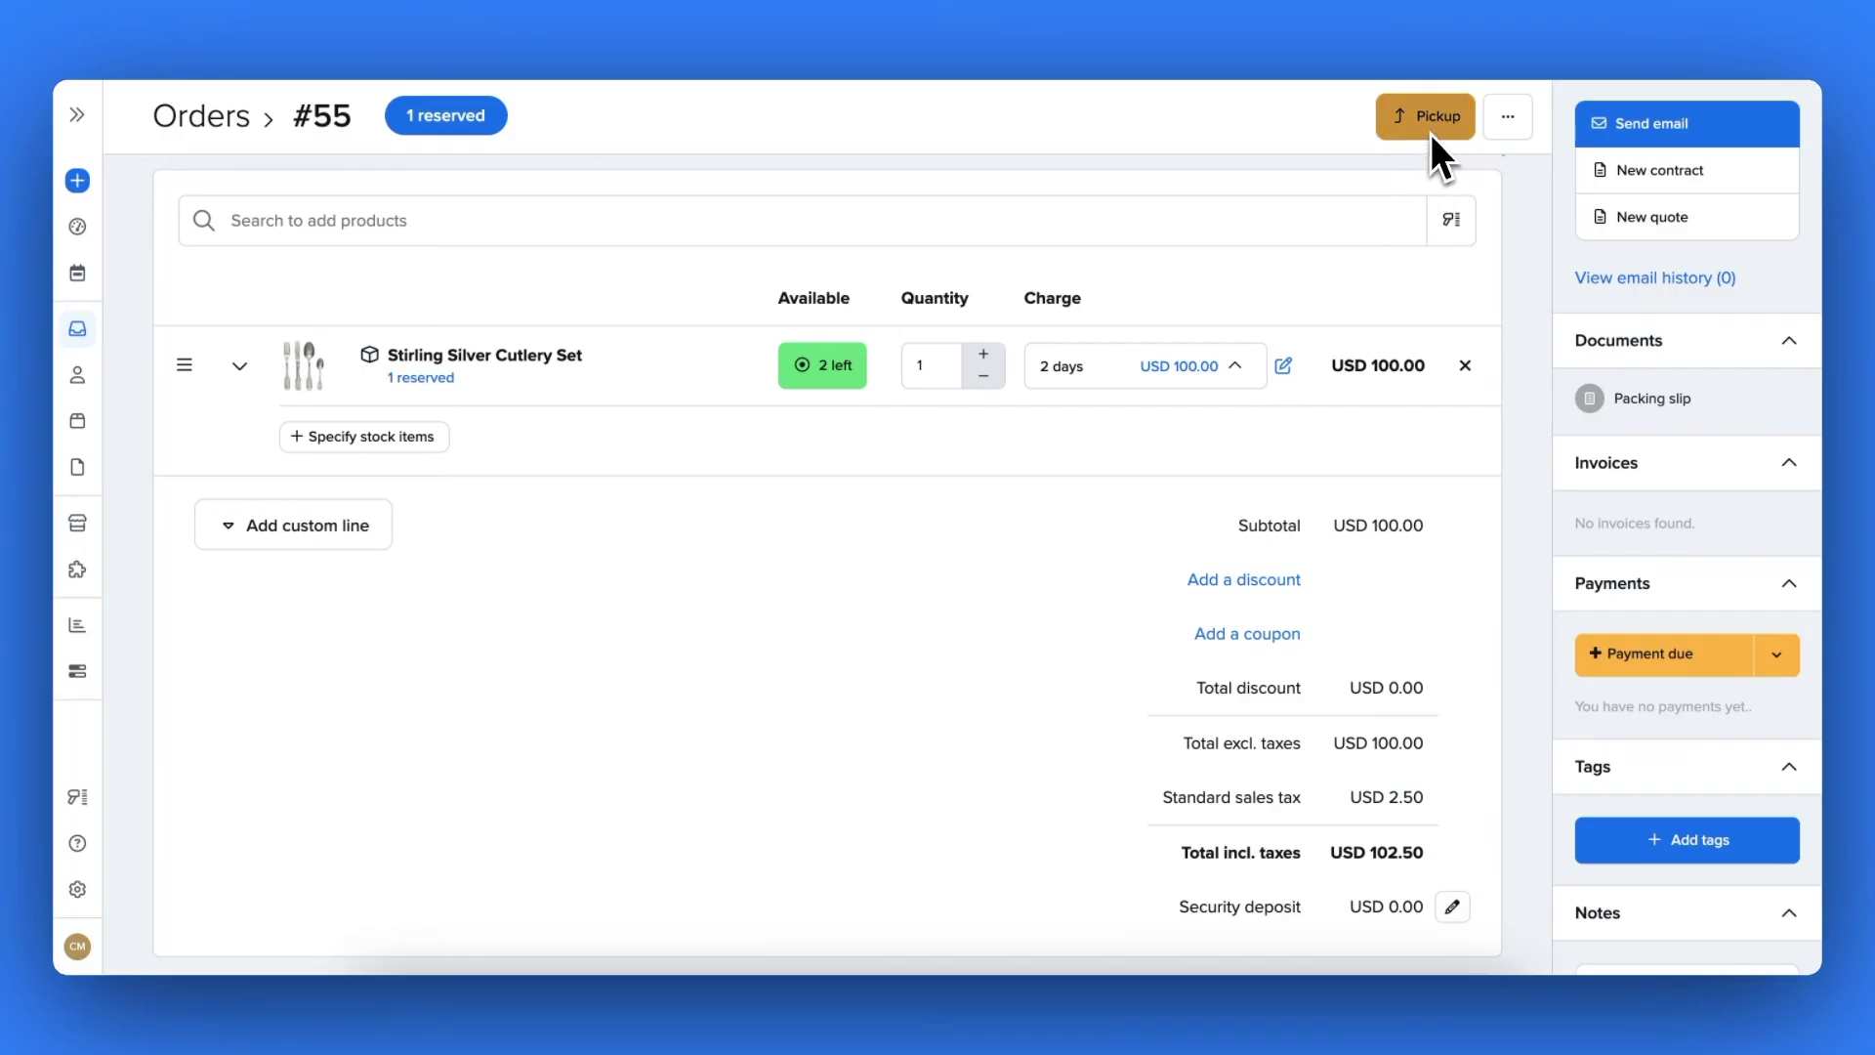
# Pick up order #55's cutlery set by scanning stock item STIRLING_SILVER_CUTLERY_S-3
pyautogui.click(1431, 135)
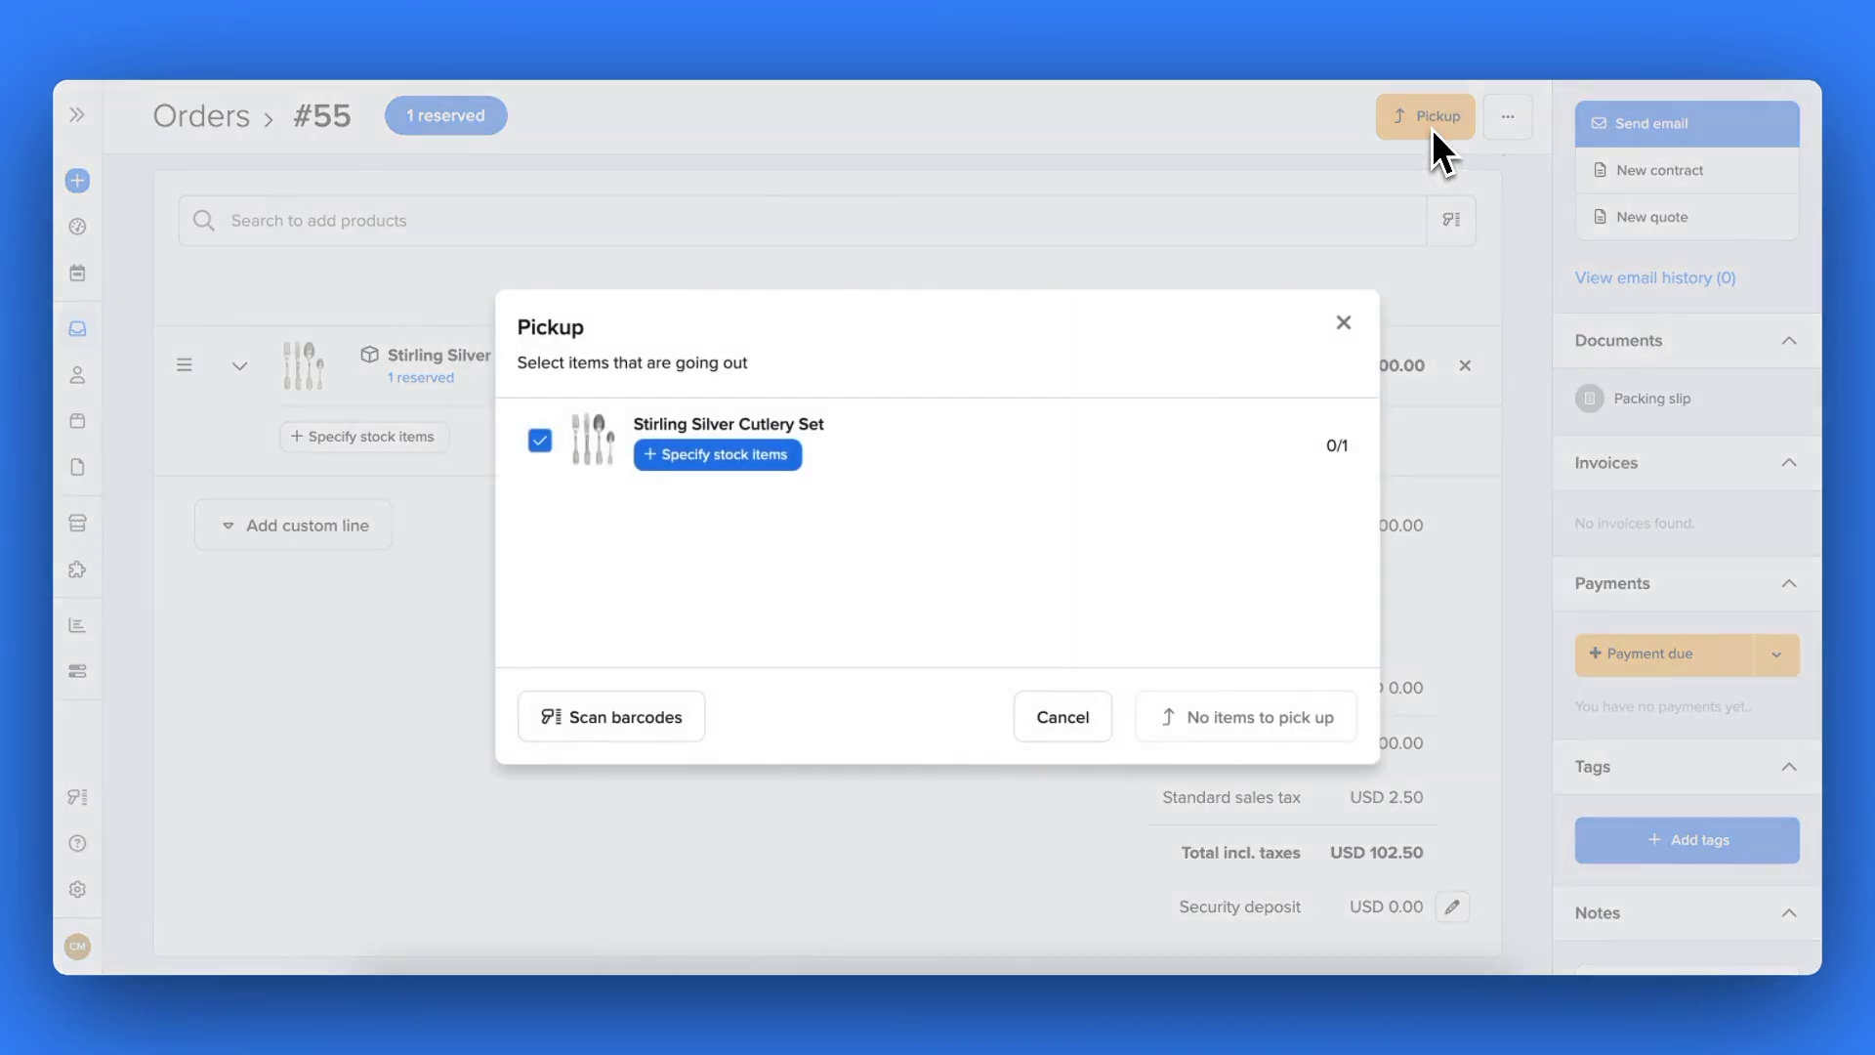
pyautogui.click(702, 721)
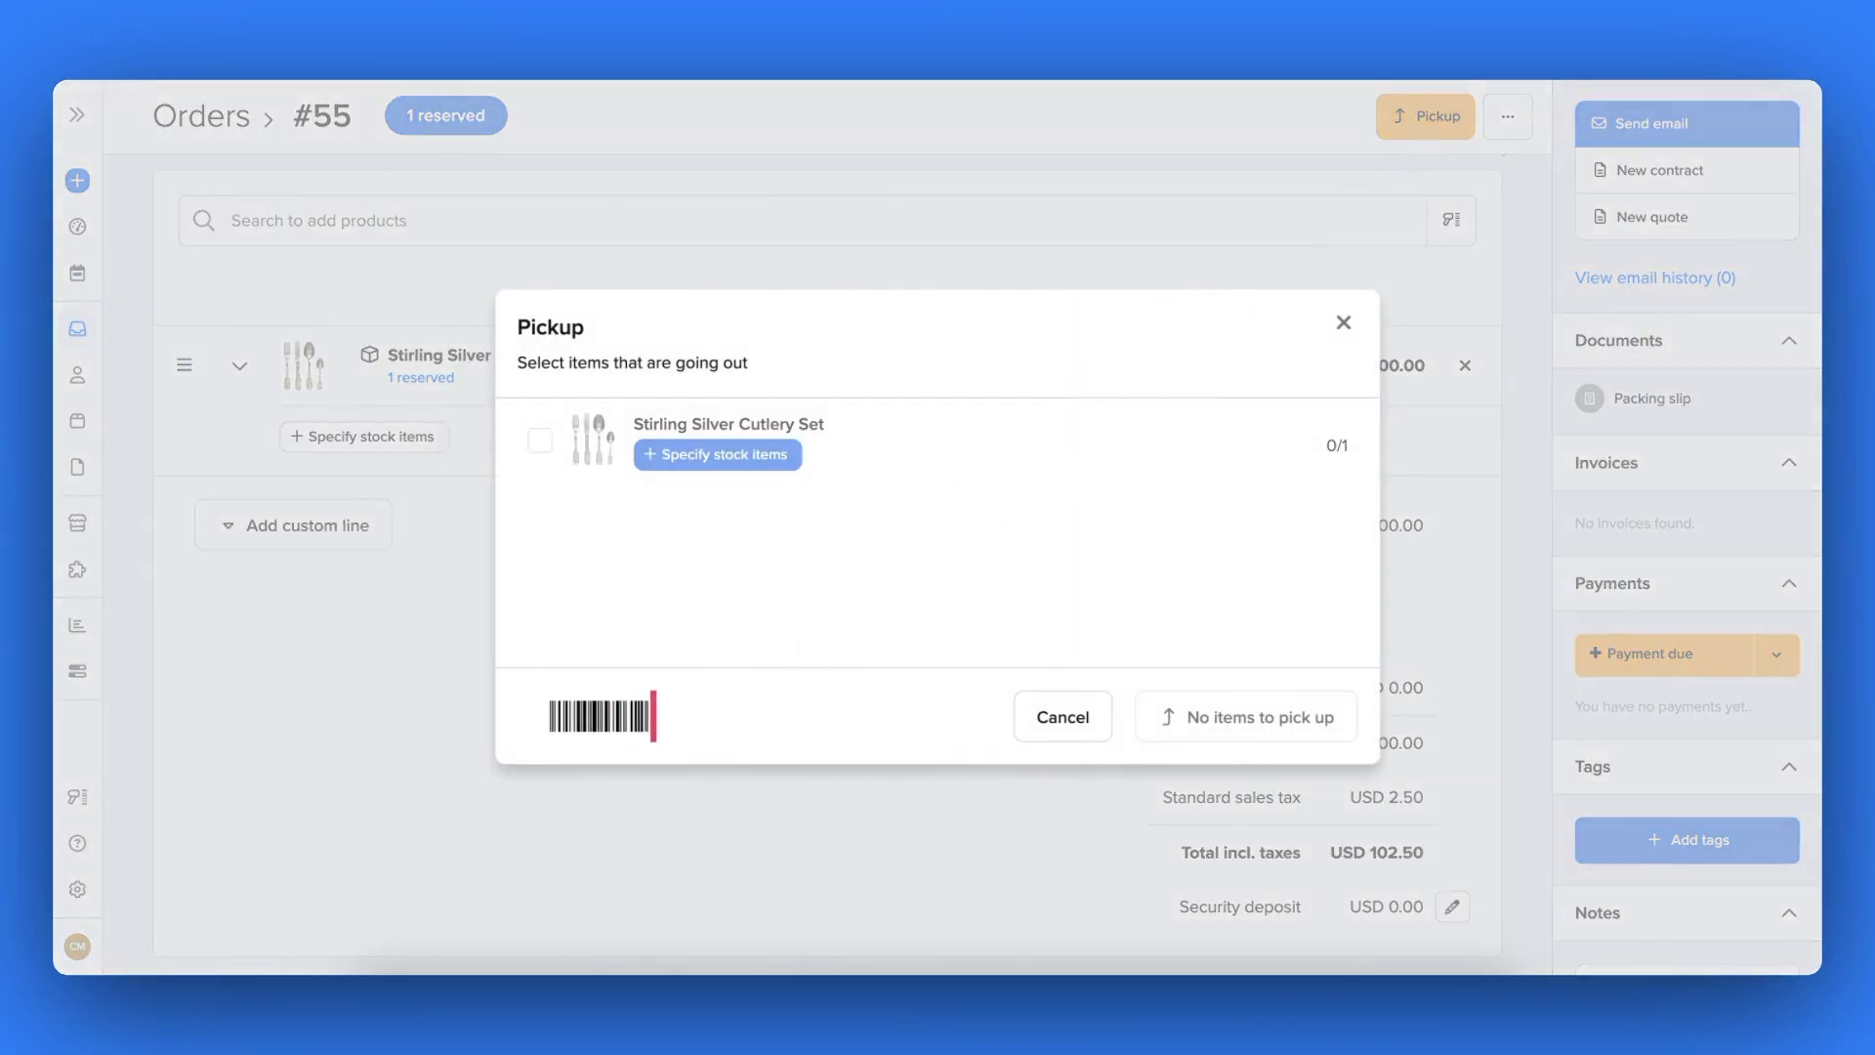
pyautogui.write('STIRLING_SILVER_CUTLERY_S-3')
pyautogui.press('Return')
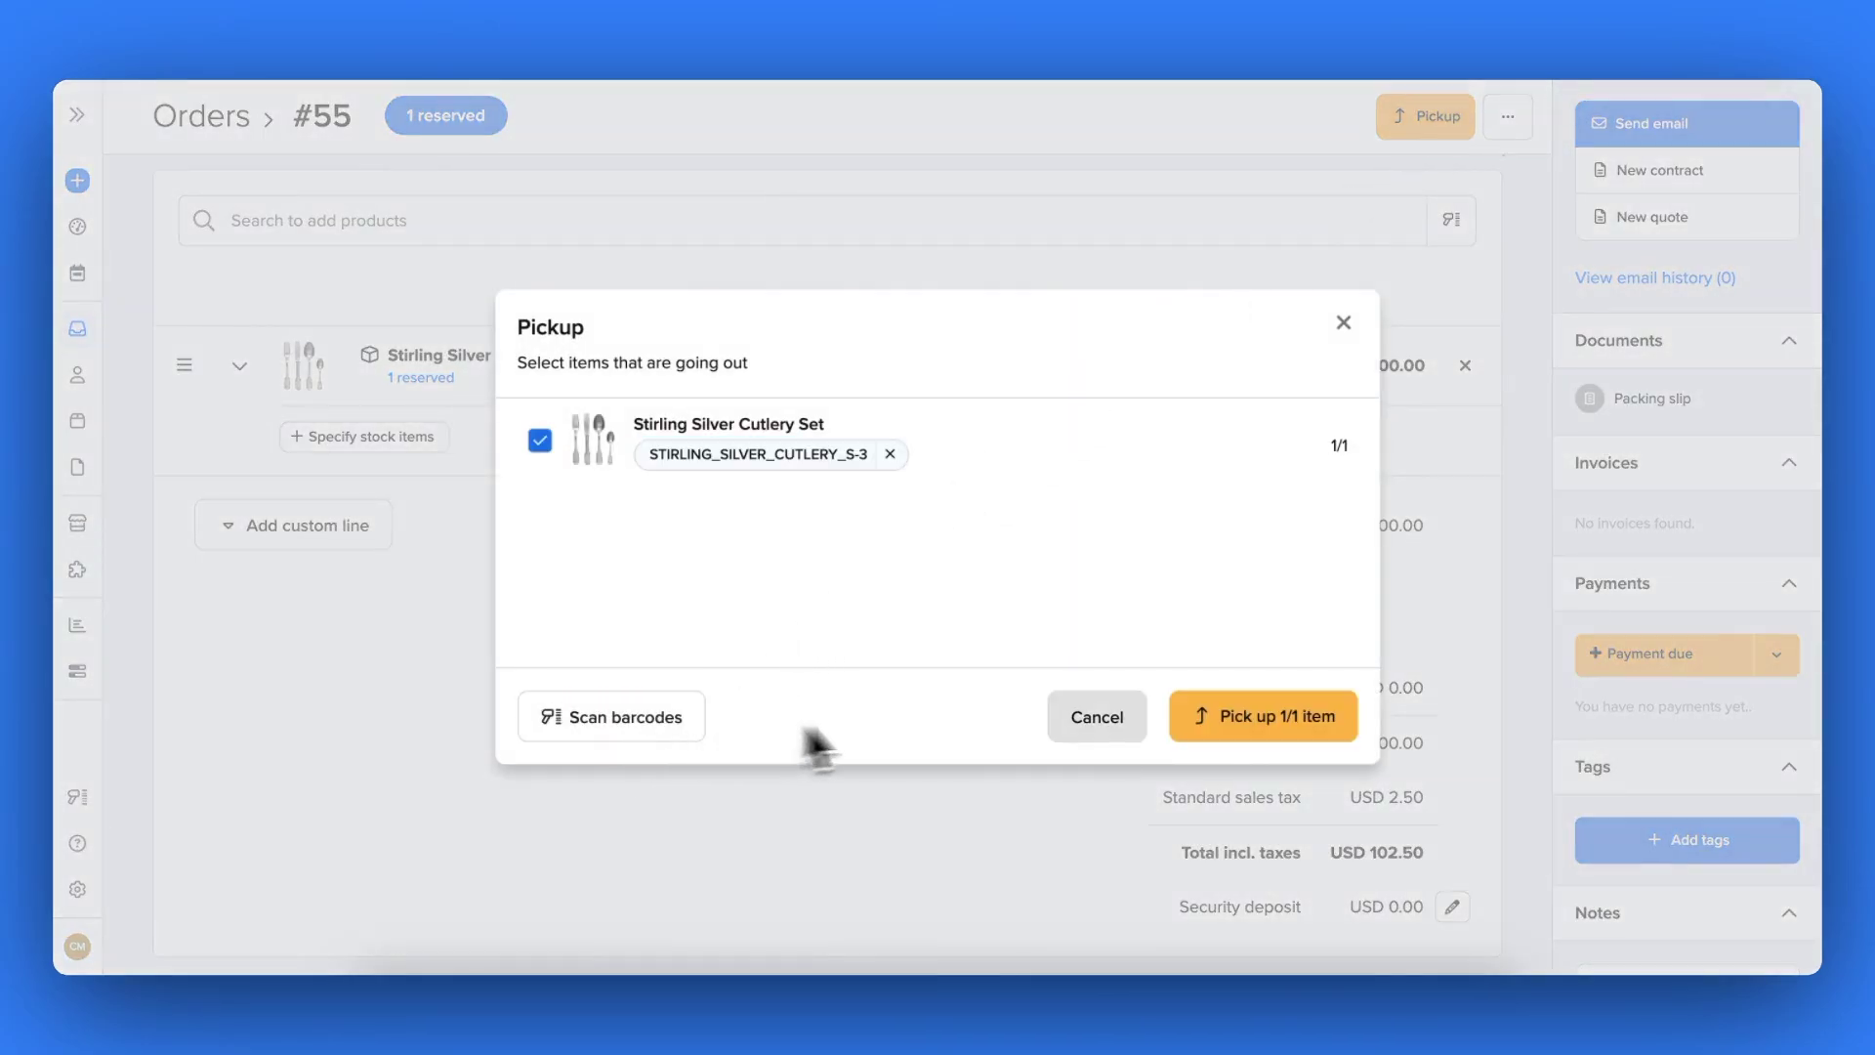
pyautogui.click(1211, 736)
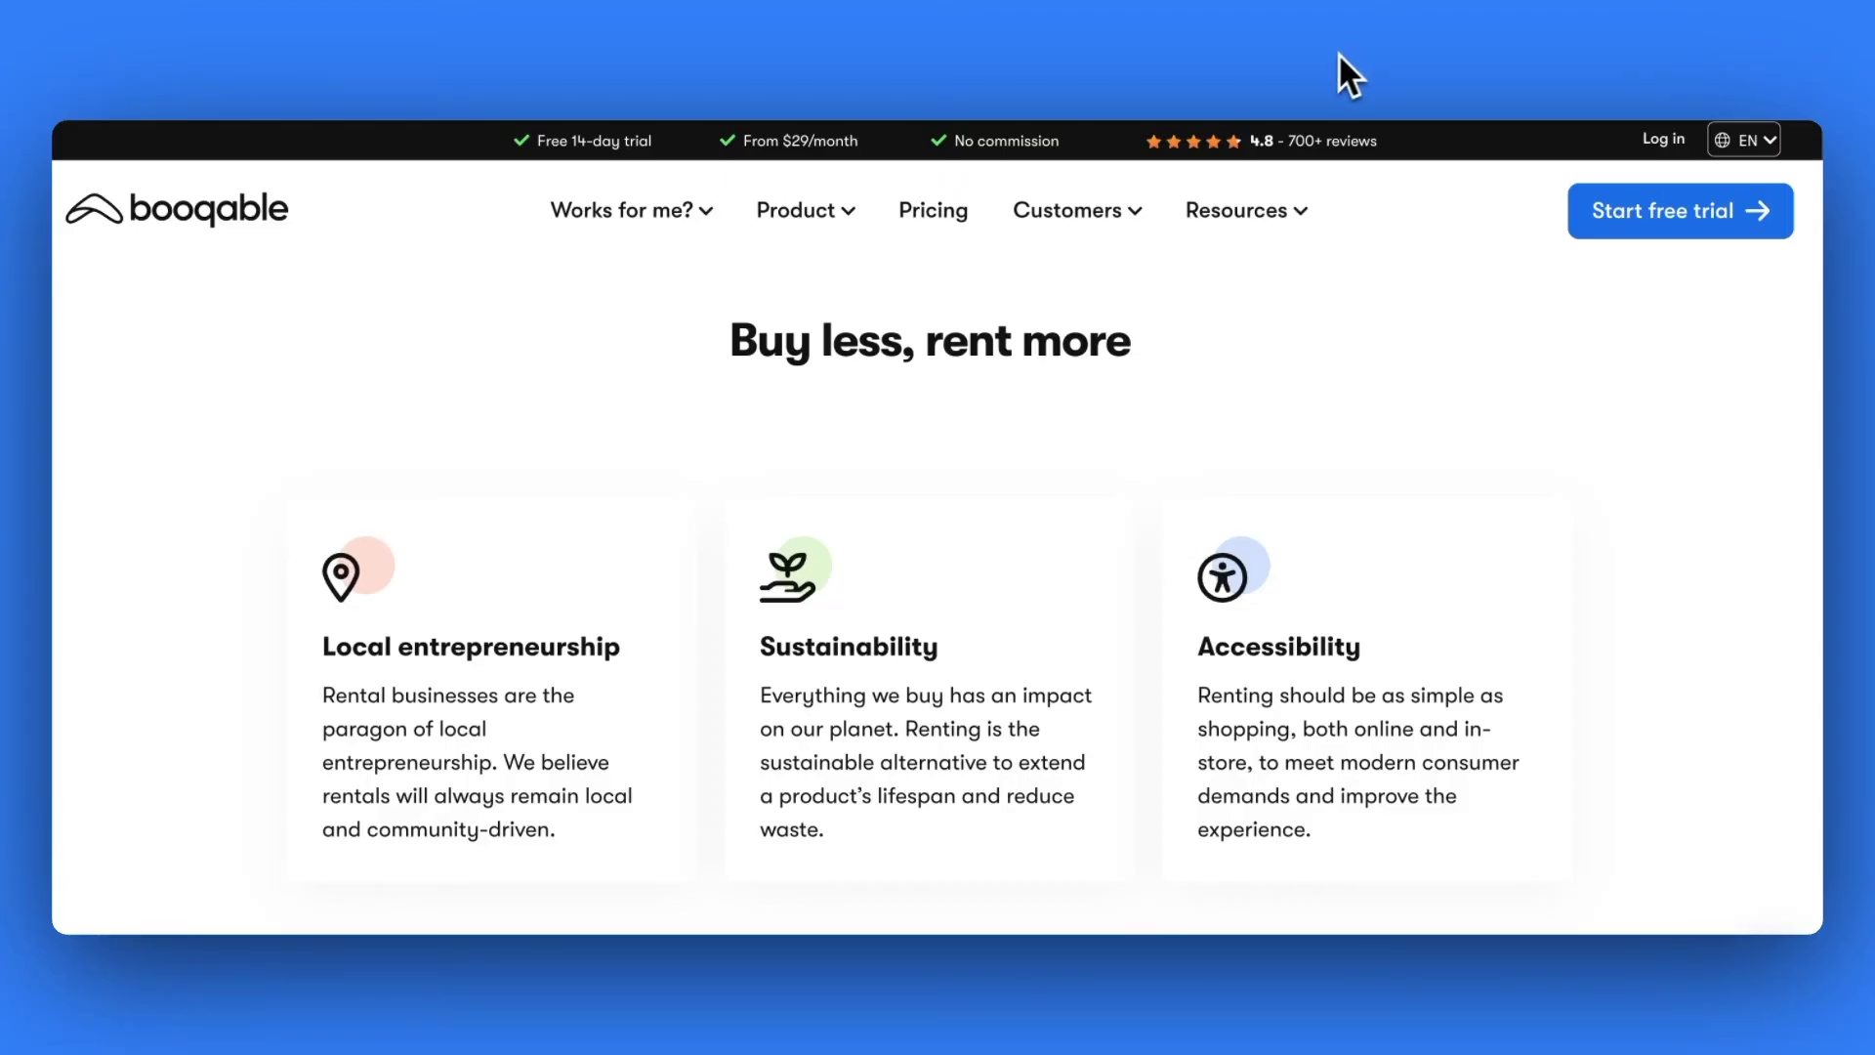
# Browse the Booqable website and customer example stores, ending on the BLANQO storefront
pyautogui.moveTo(1123, 191)
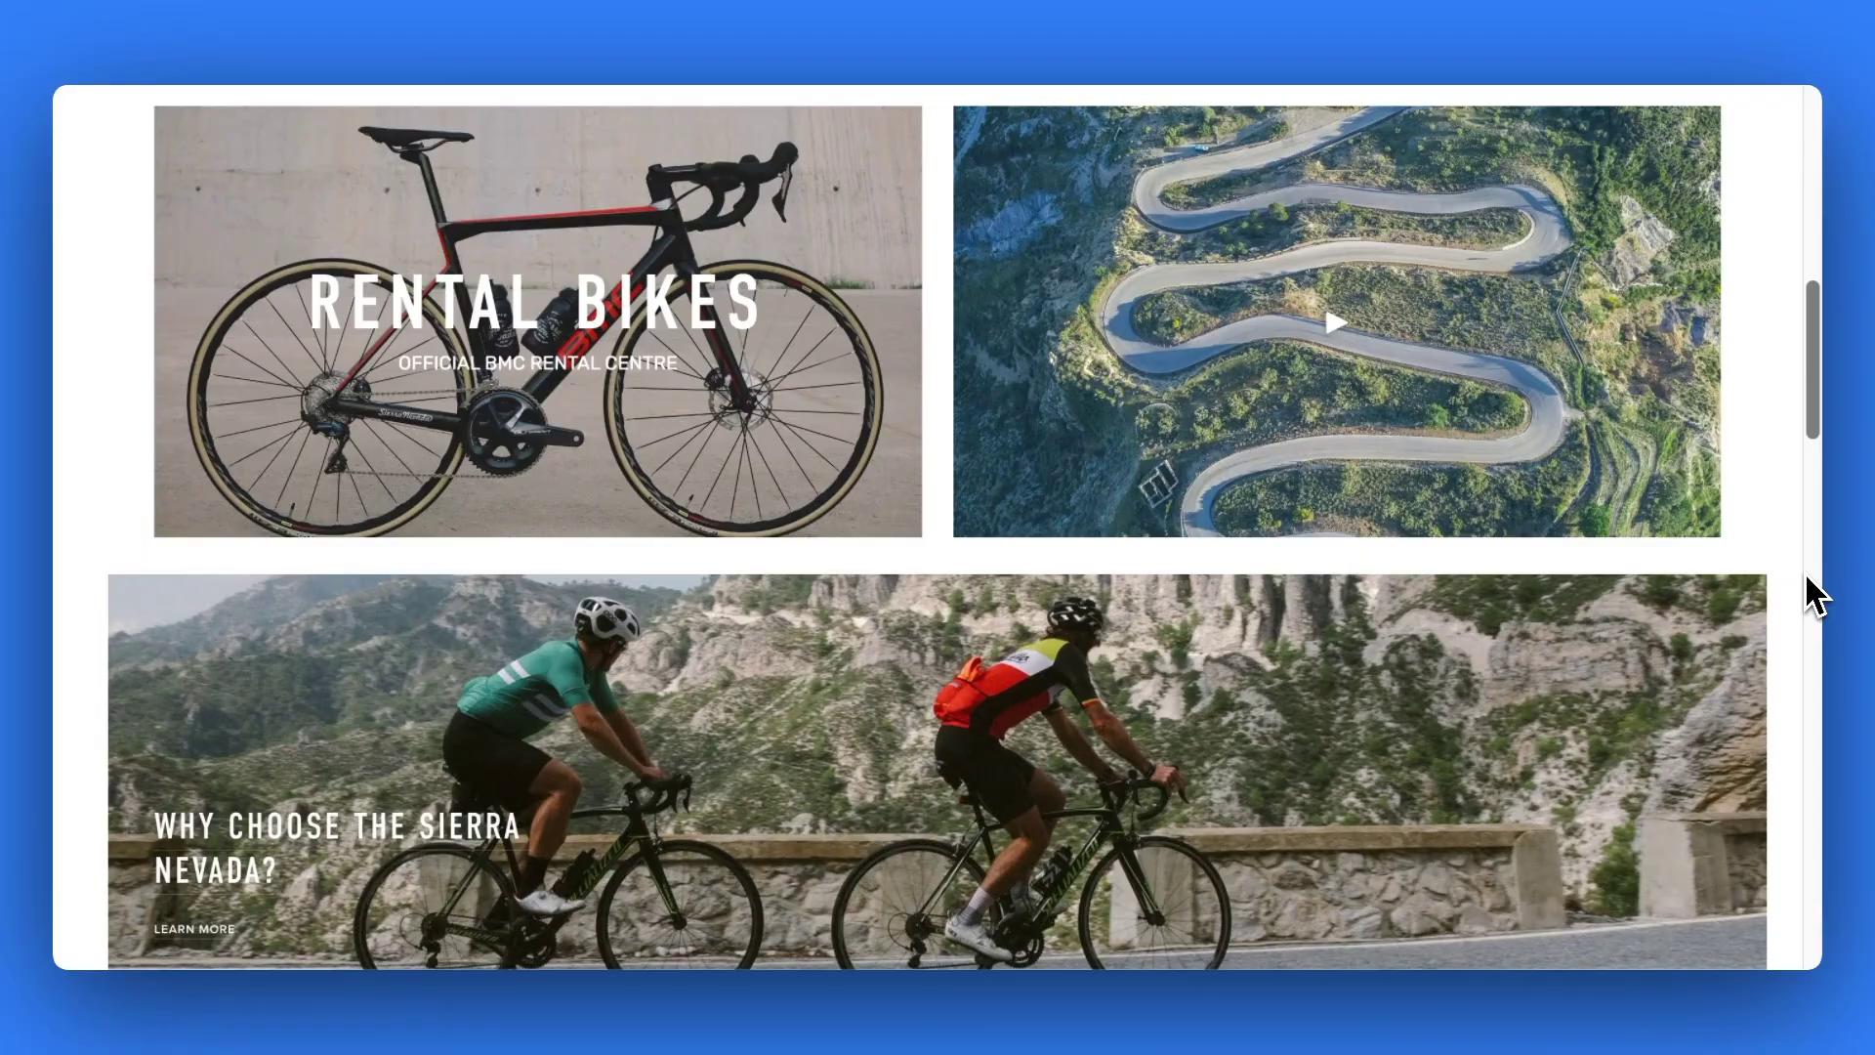
pyautogui.scroll(-3, 1803, 574)
pyautogui.scroll(-8, 1806, 577)
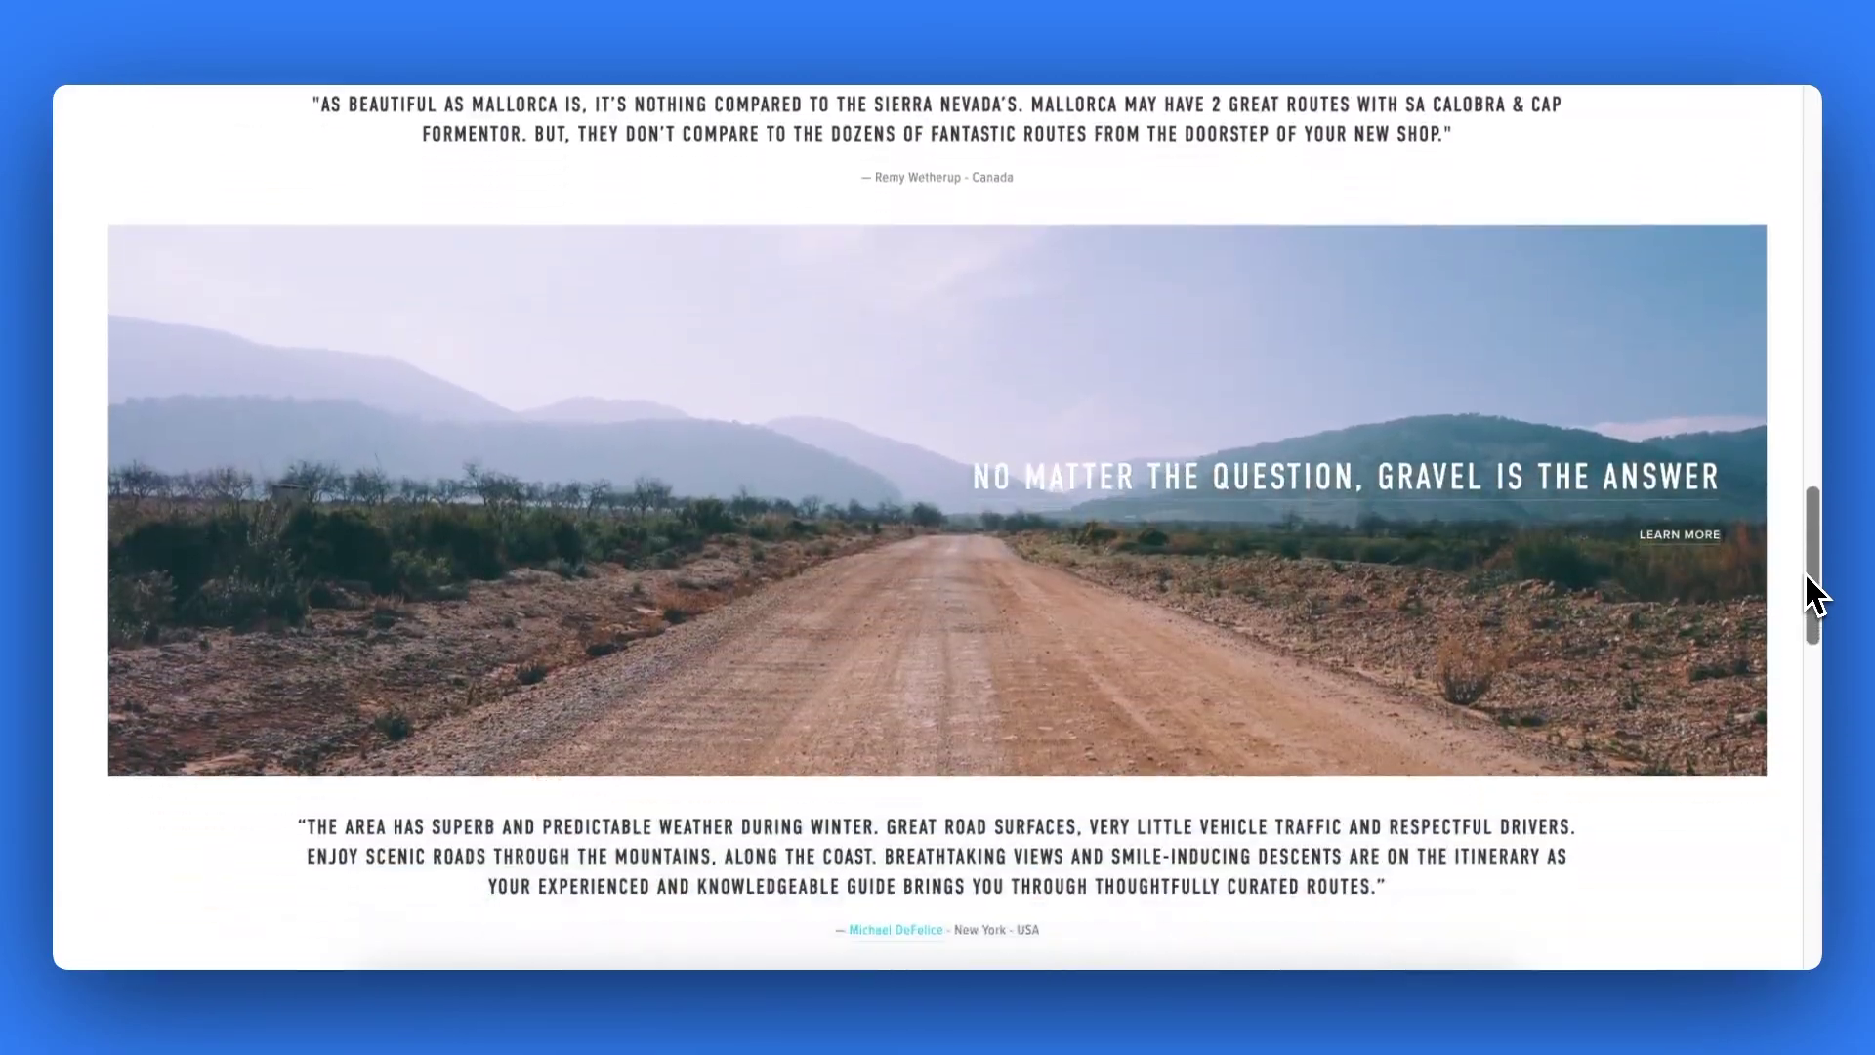
pyautogui.scroll(-4, 1806, 577)
pyautogui.scroll(-2, 1806, 578)
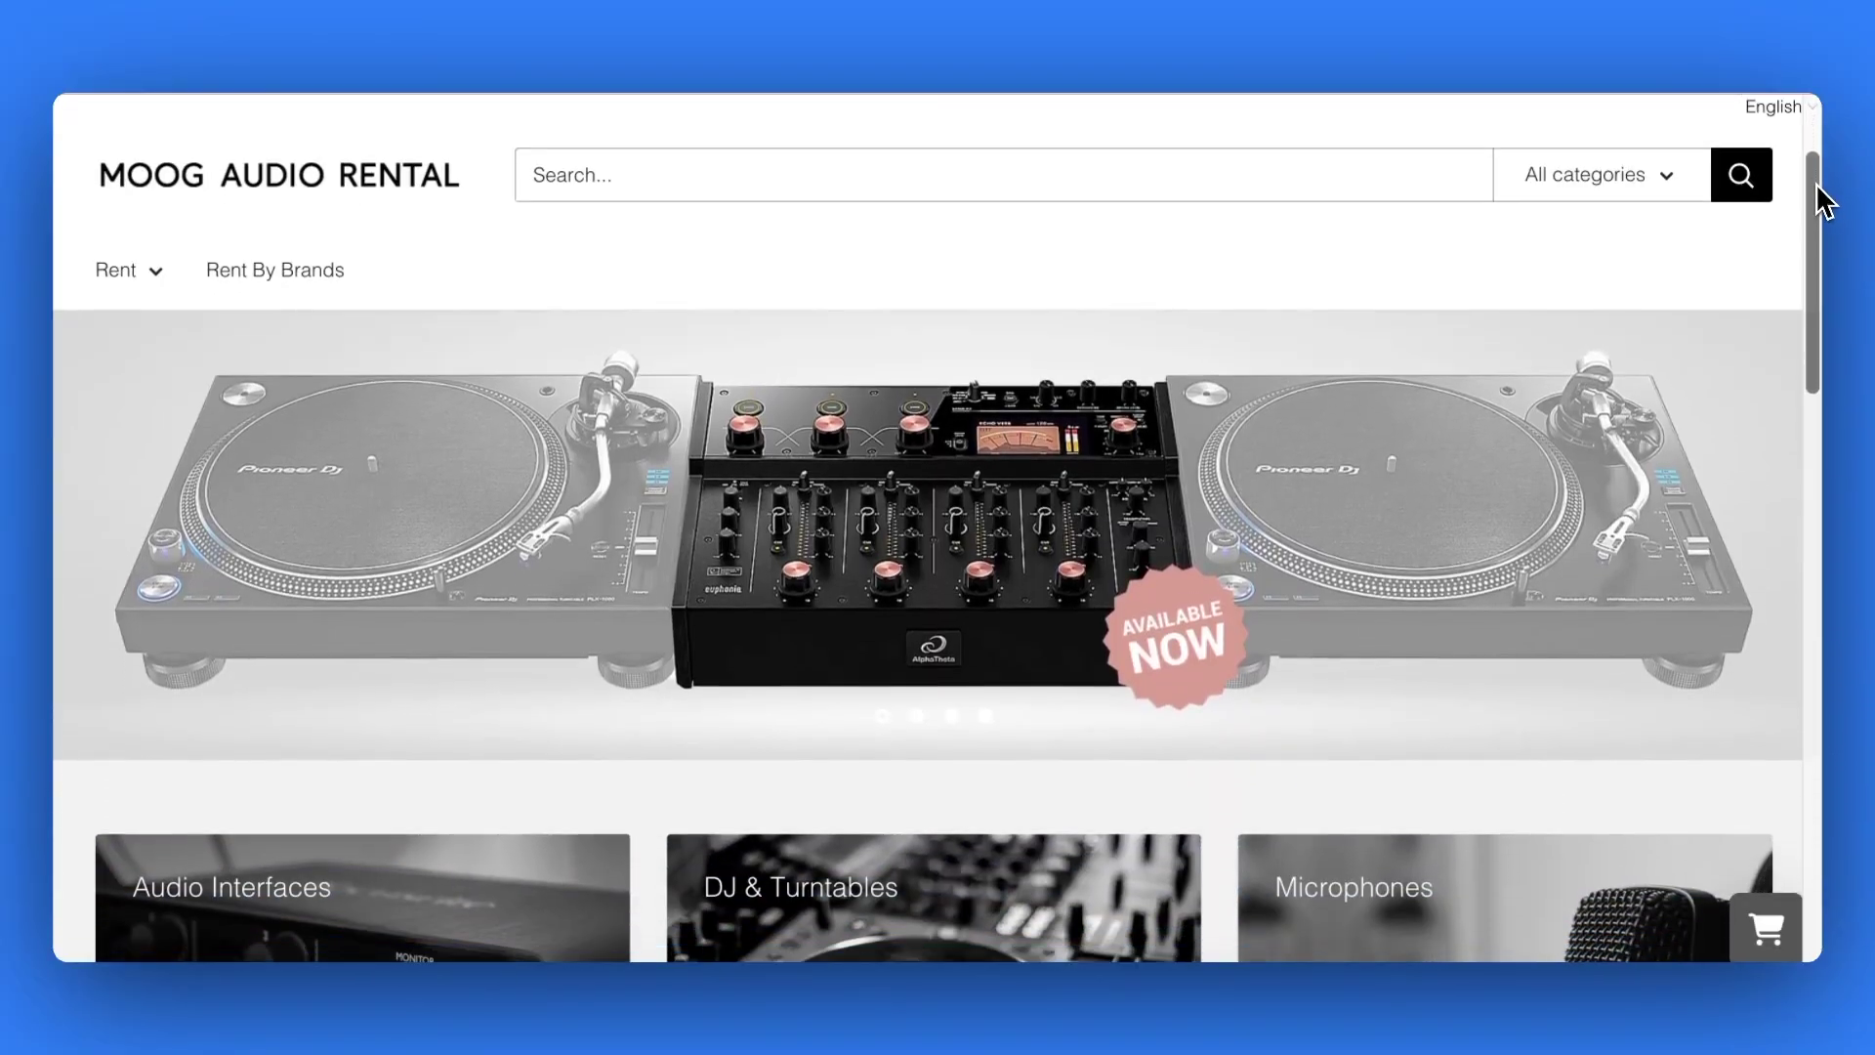
pyautogui.moveTo(1818, 186); pyautogui.dragTo(1812, 466)
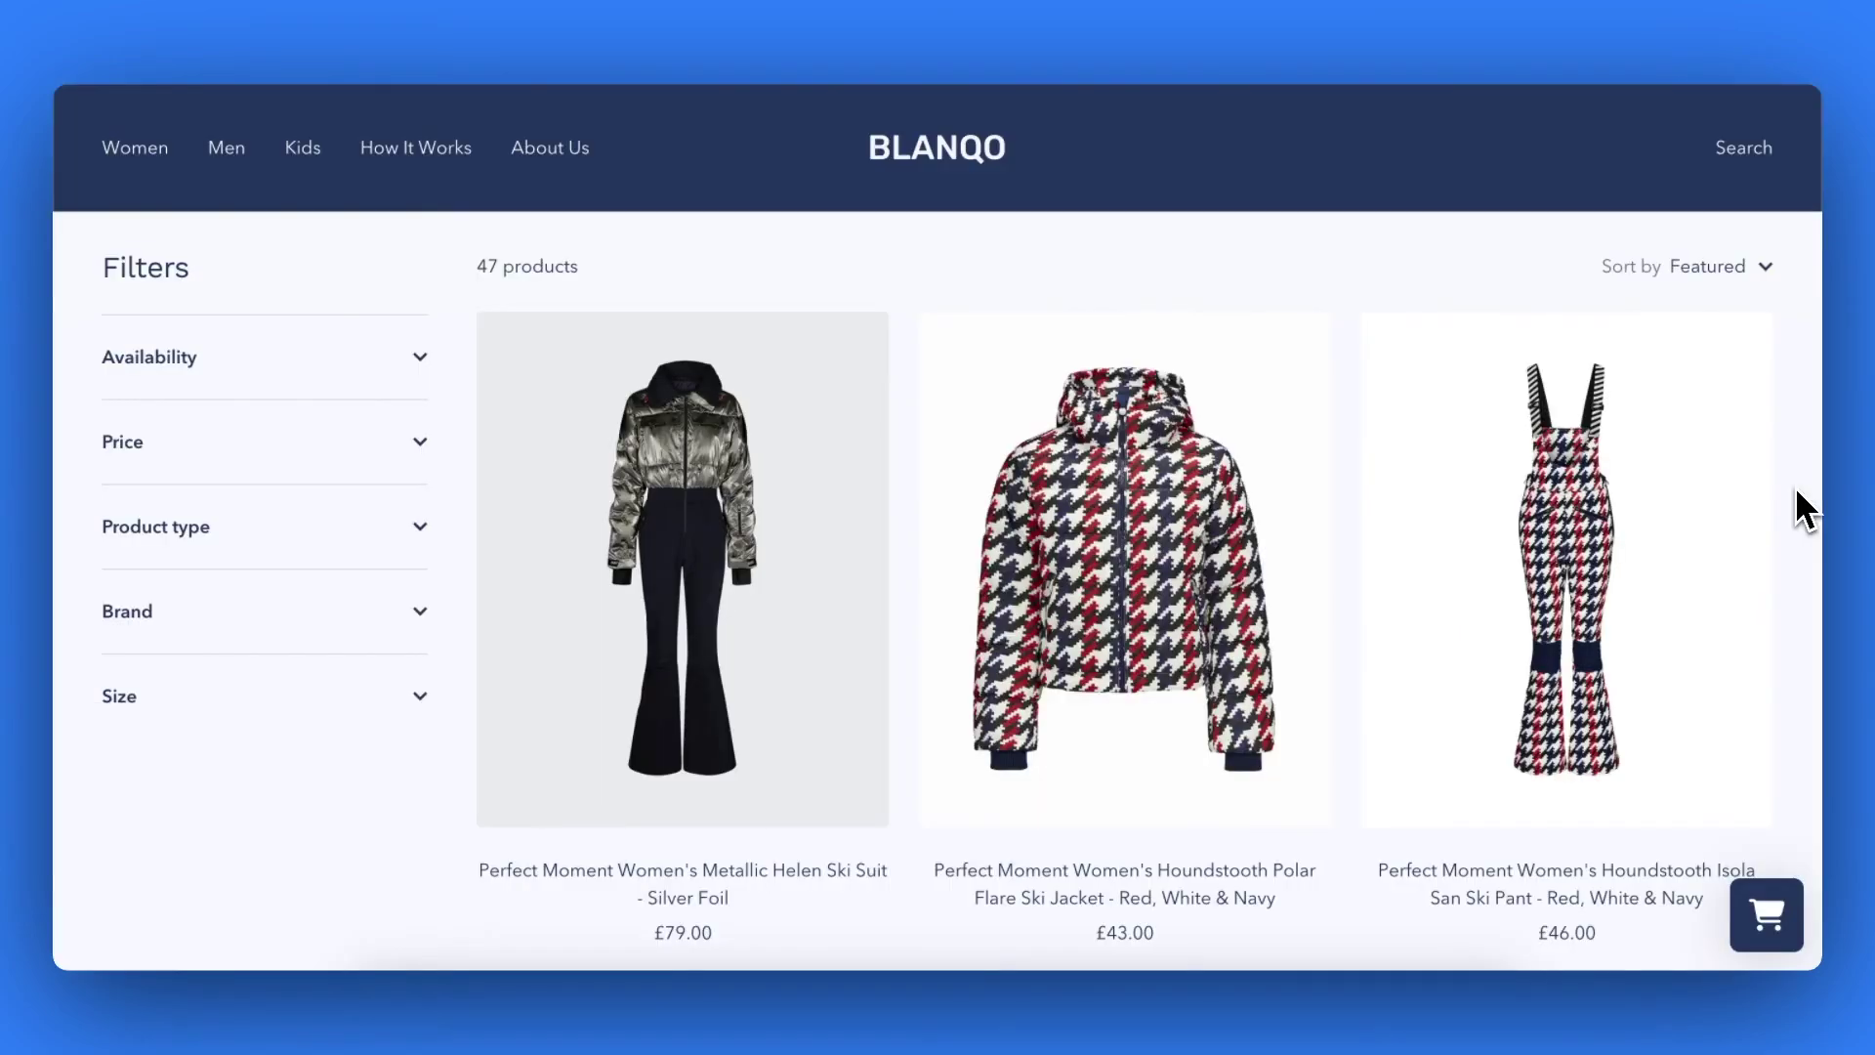
# Add the Houndstooth Polar Flare Ski Jacket to the cart
pyautogui.moveTo(1749, 906)
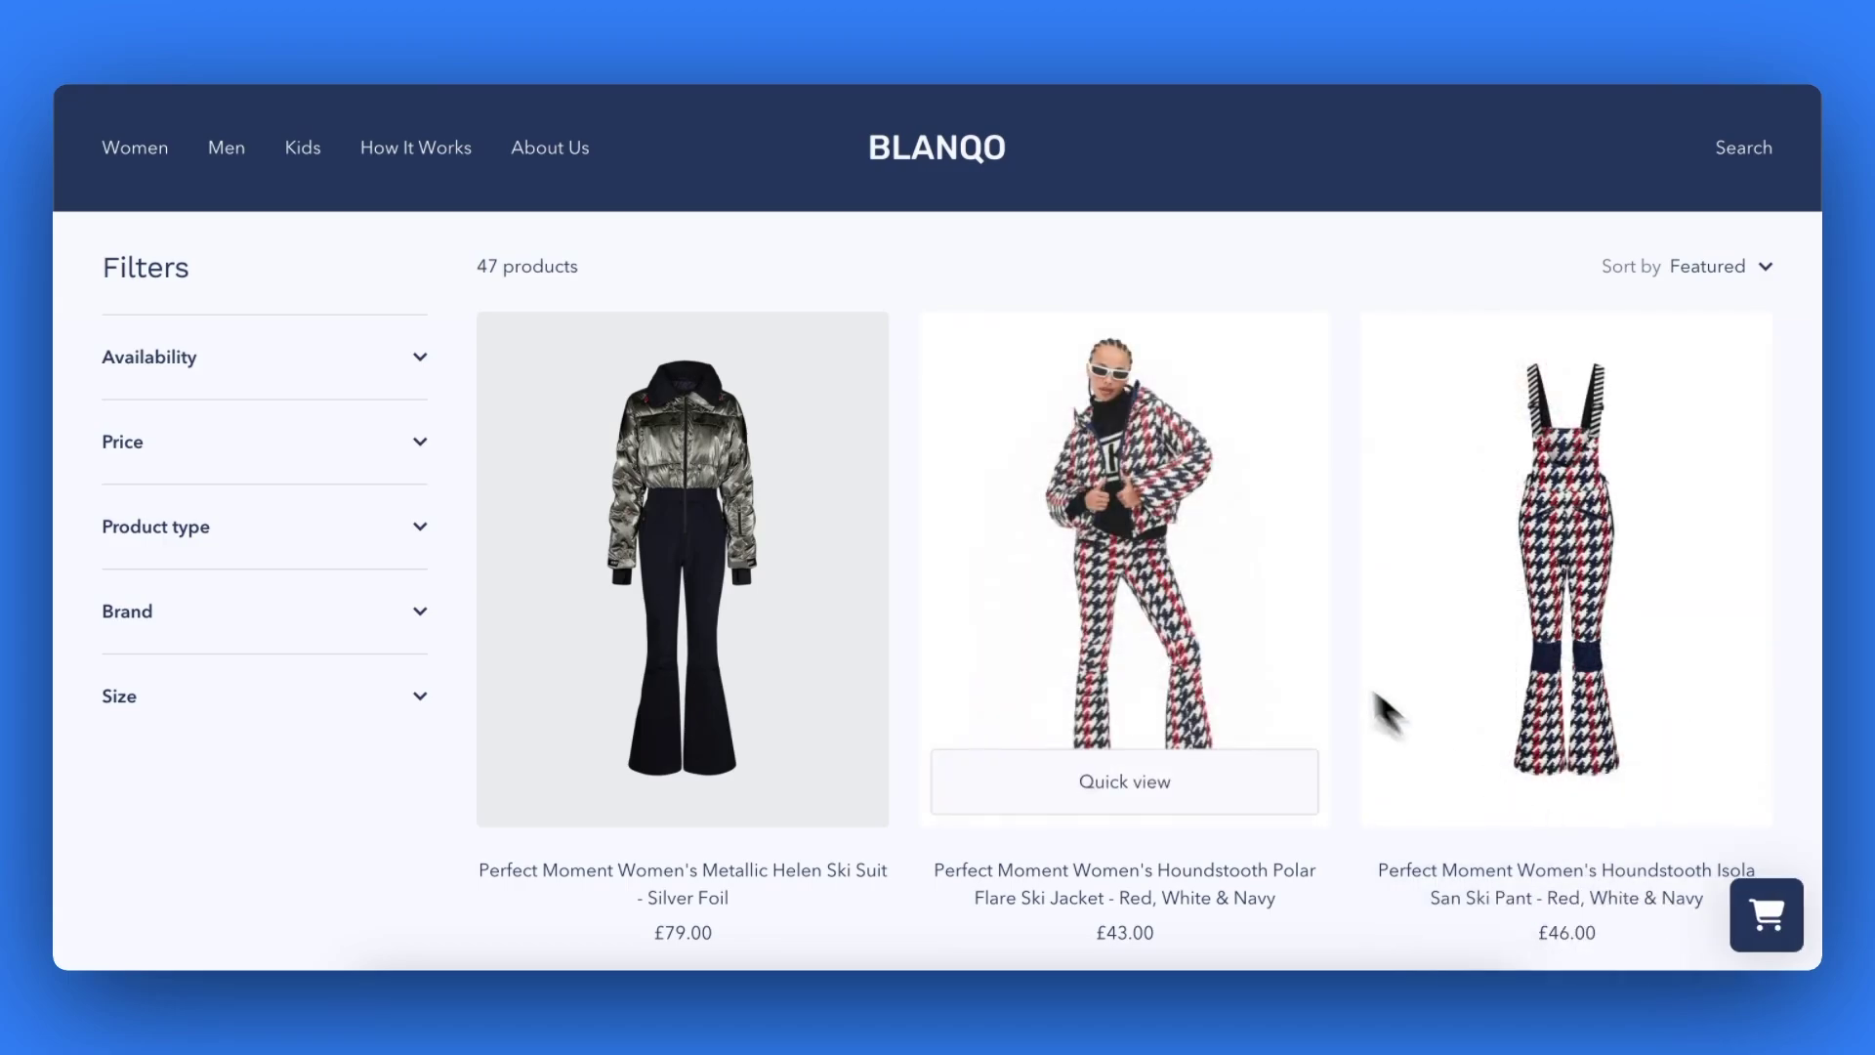
pyautogui.click(1210, 576)
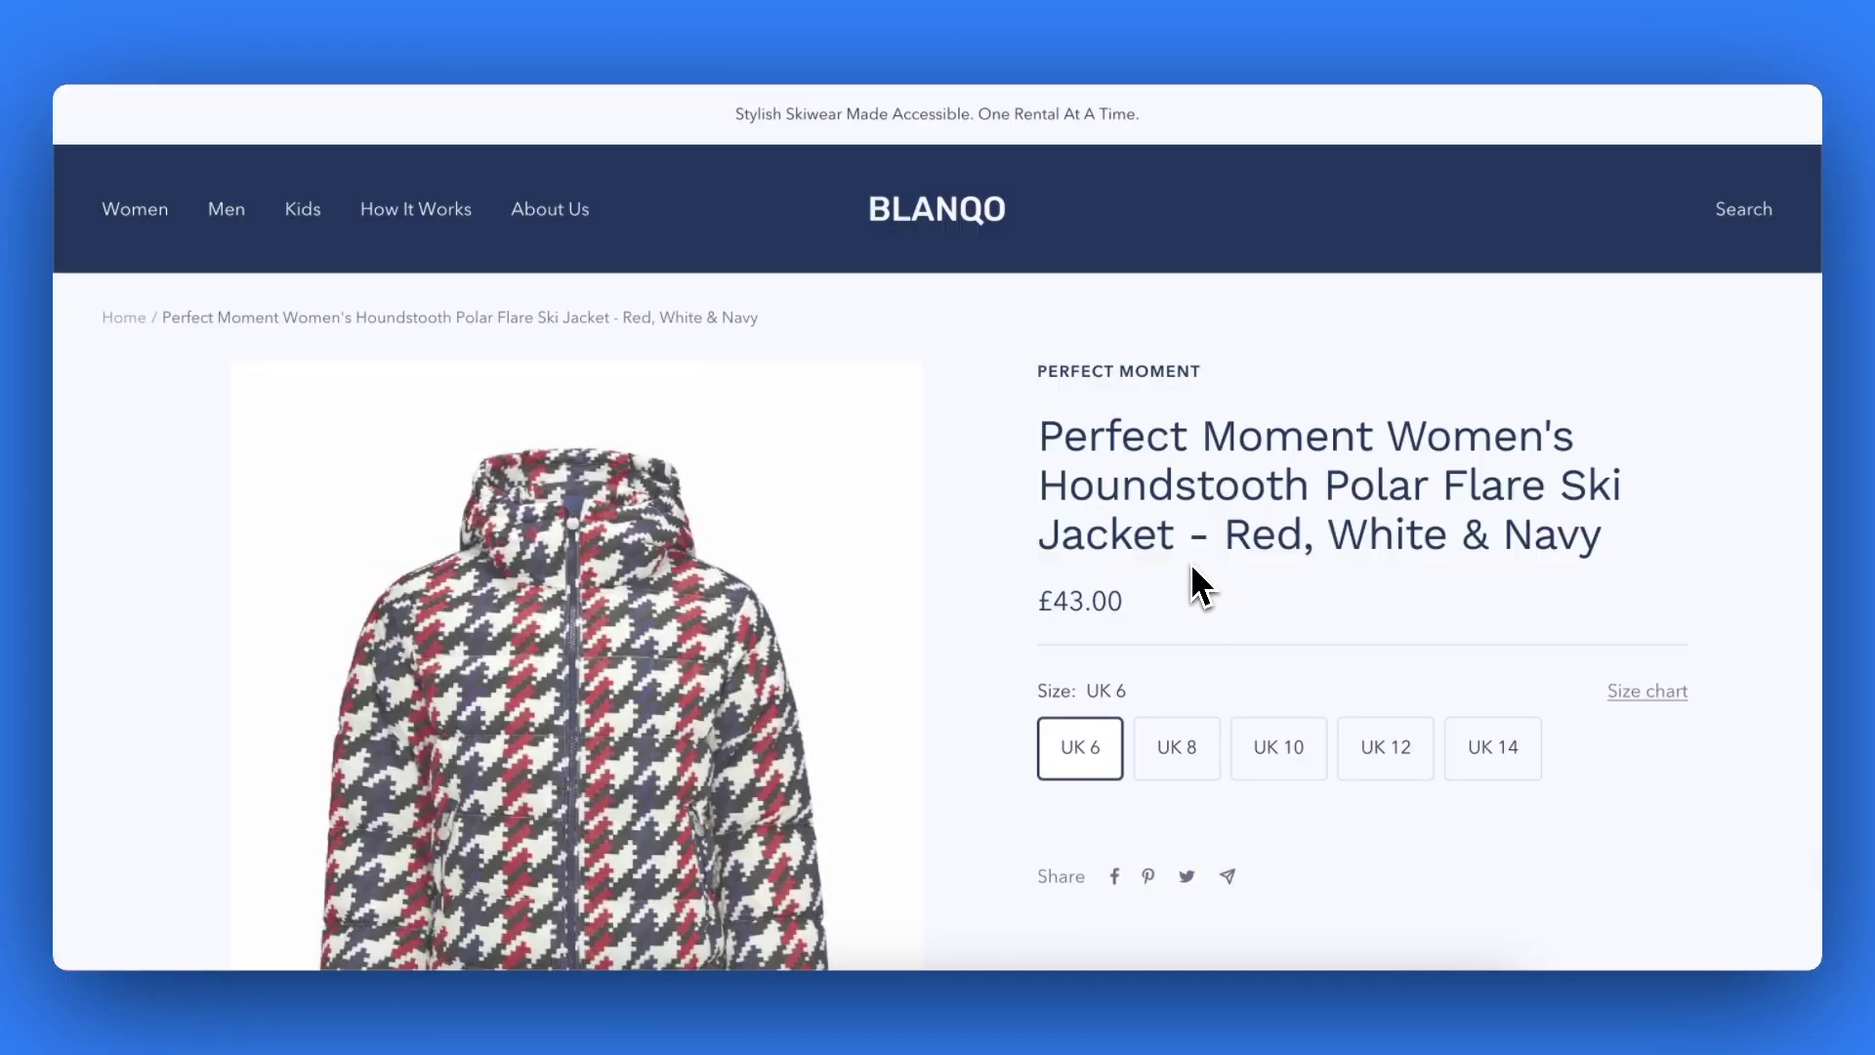
pyautogui.scroll(-2, 1192, 563)
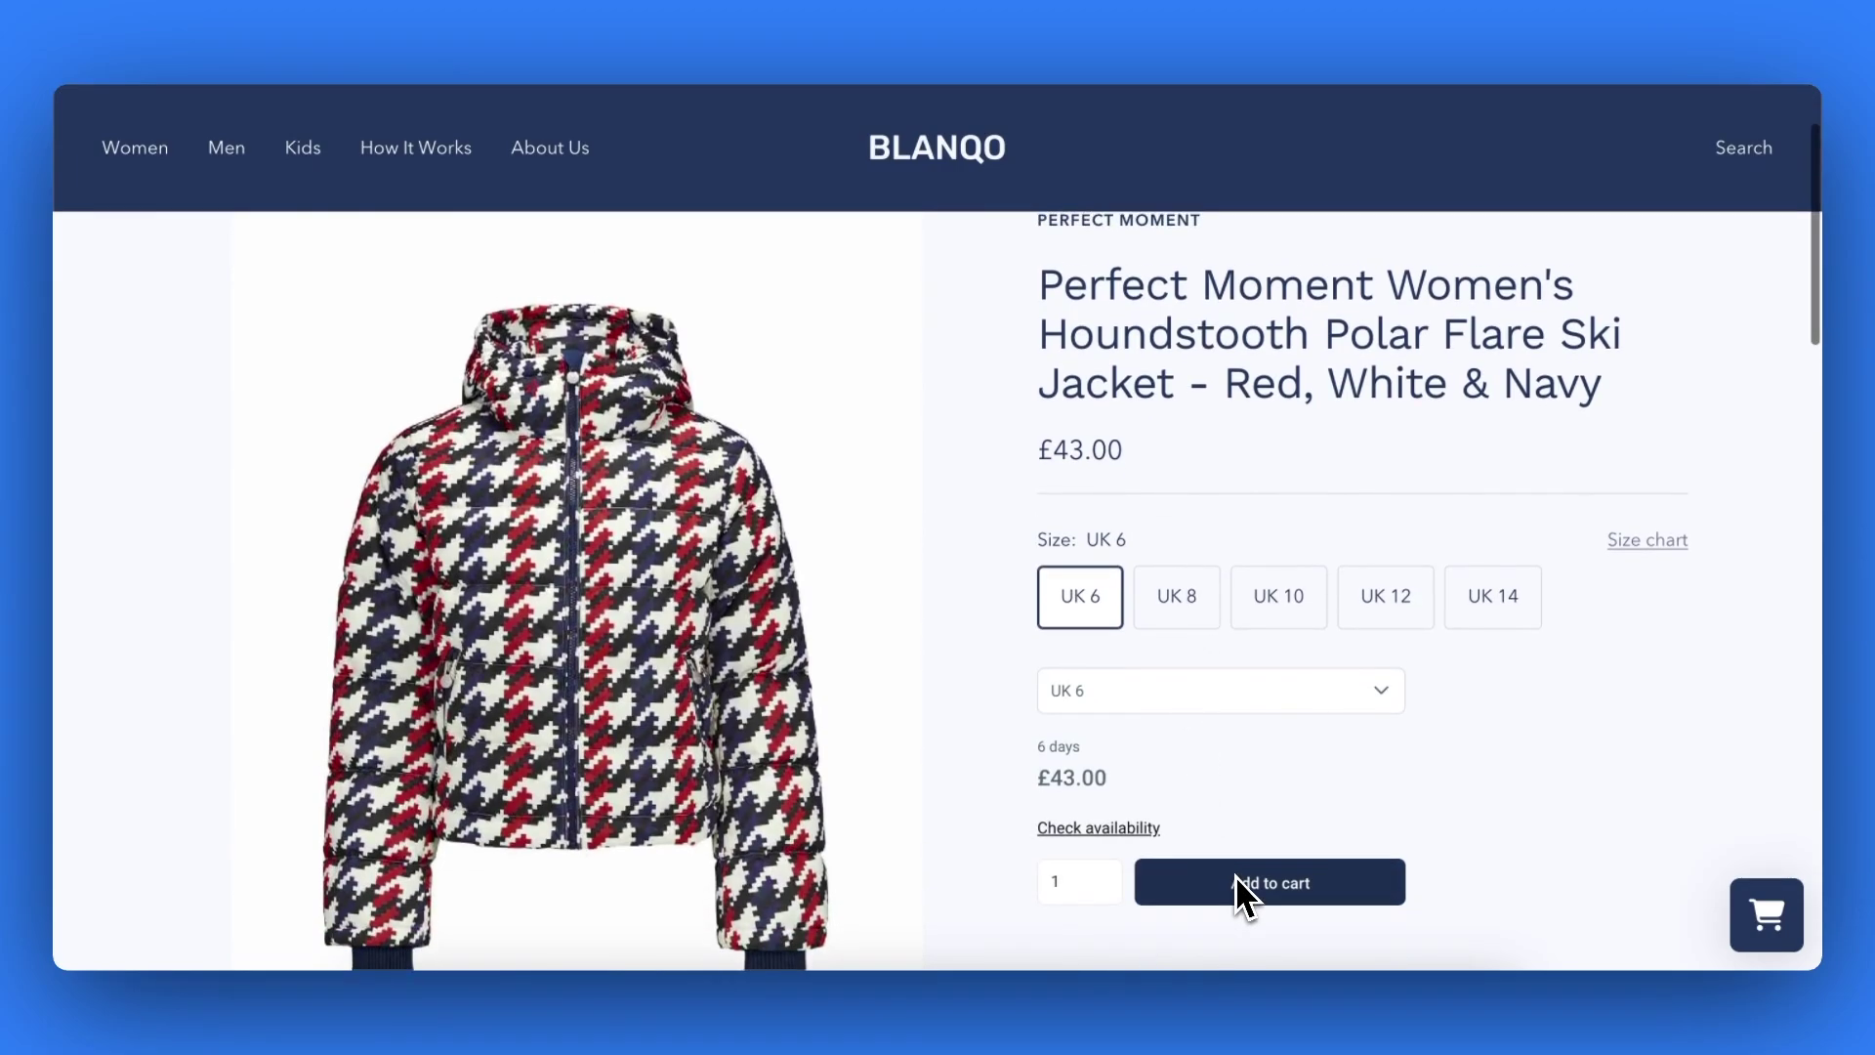
pyautogui.click(1235, 875)
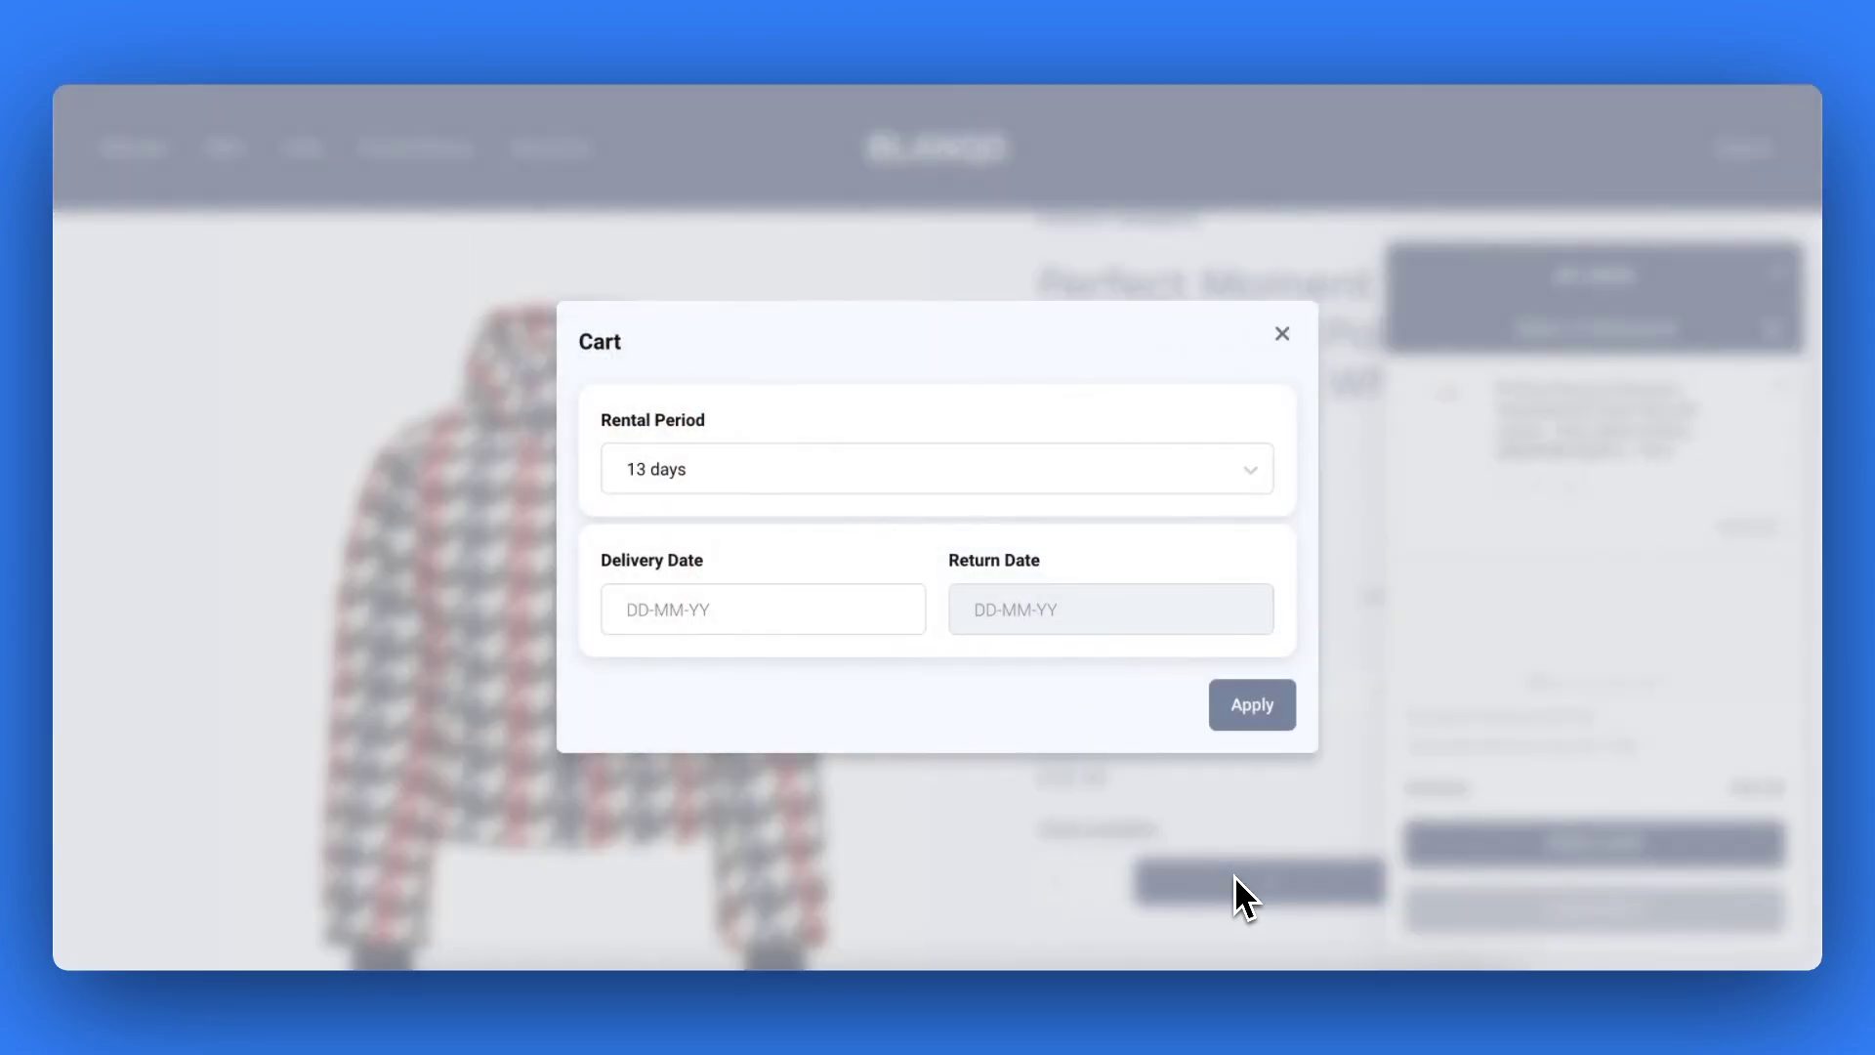
# Set a 9-day rental starting 26 August, apply the dates, and proceed to checkout
pyautogui.click(903, 469)
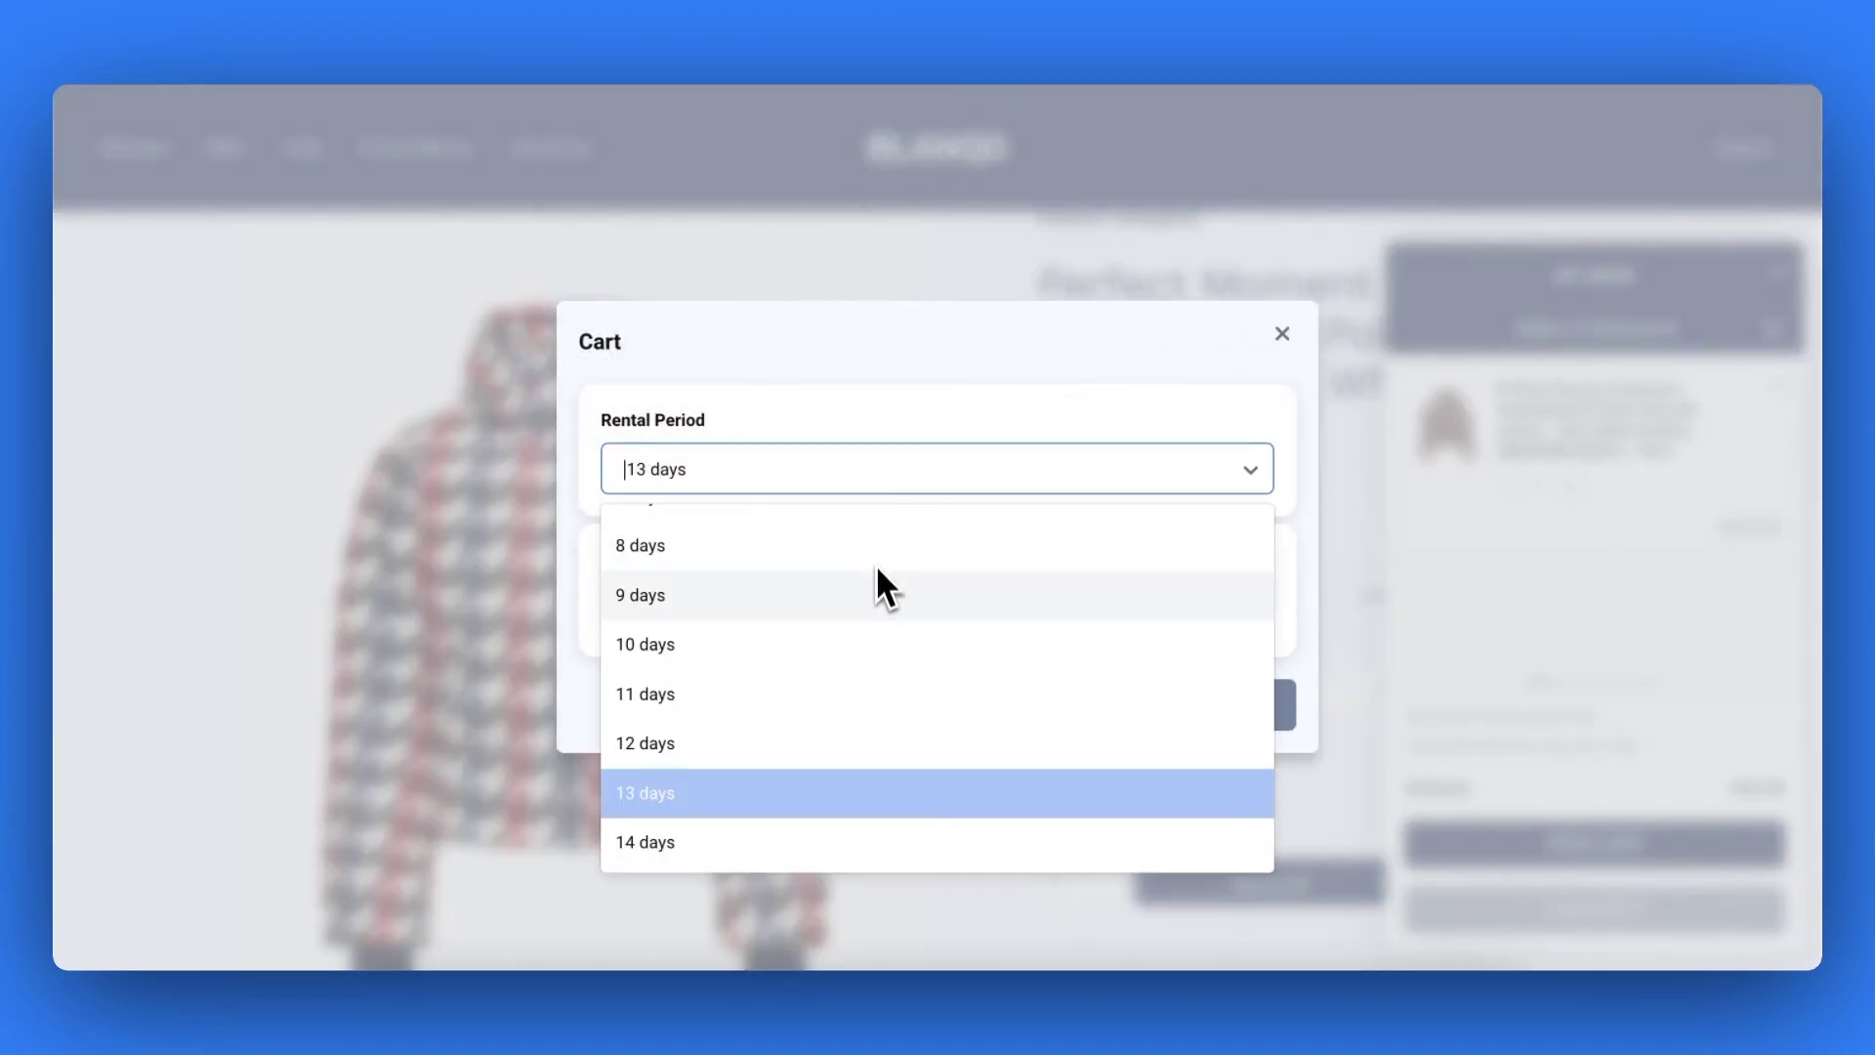
pyautogui.click(877, 593)
pyautogui.click(872, 614)
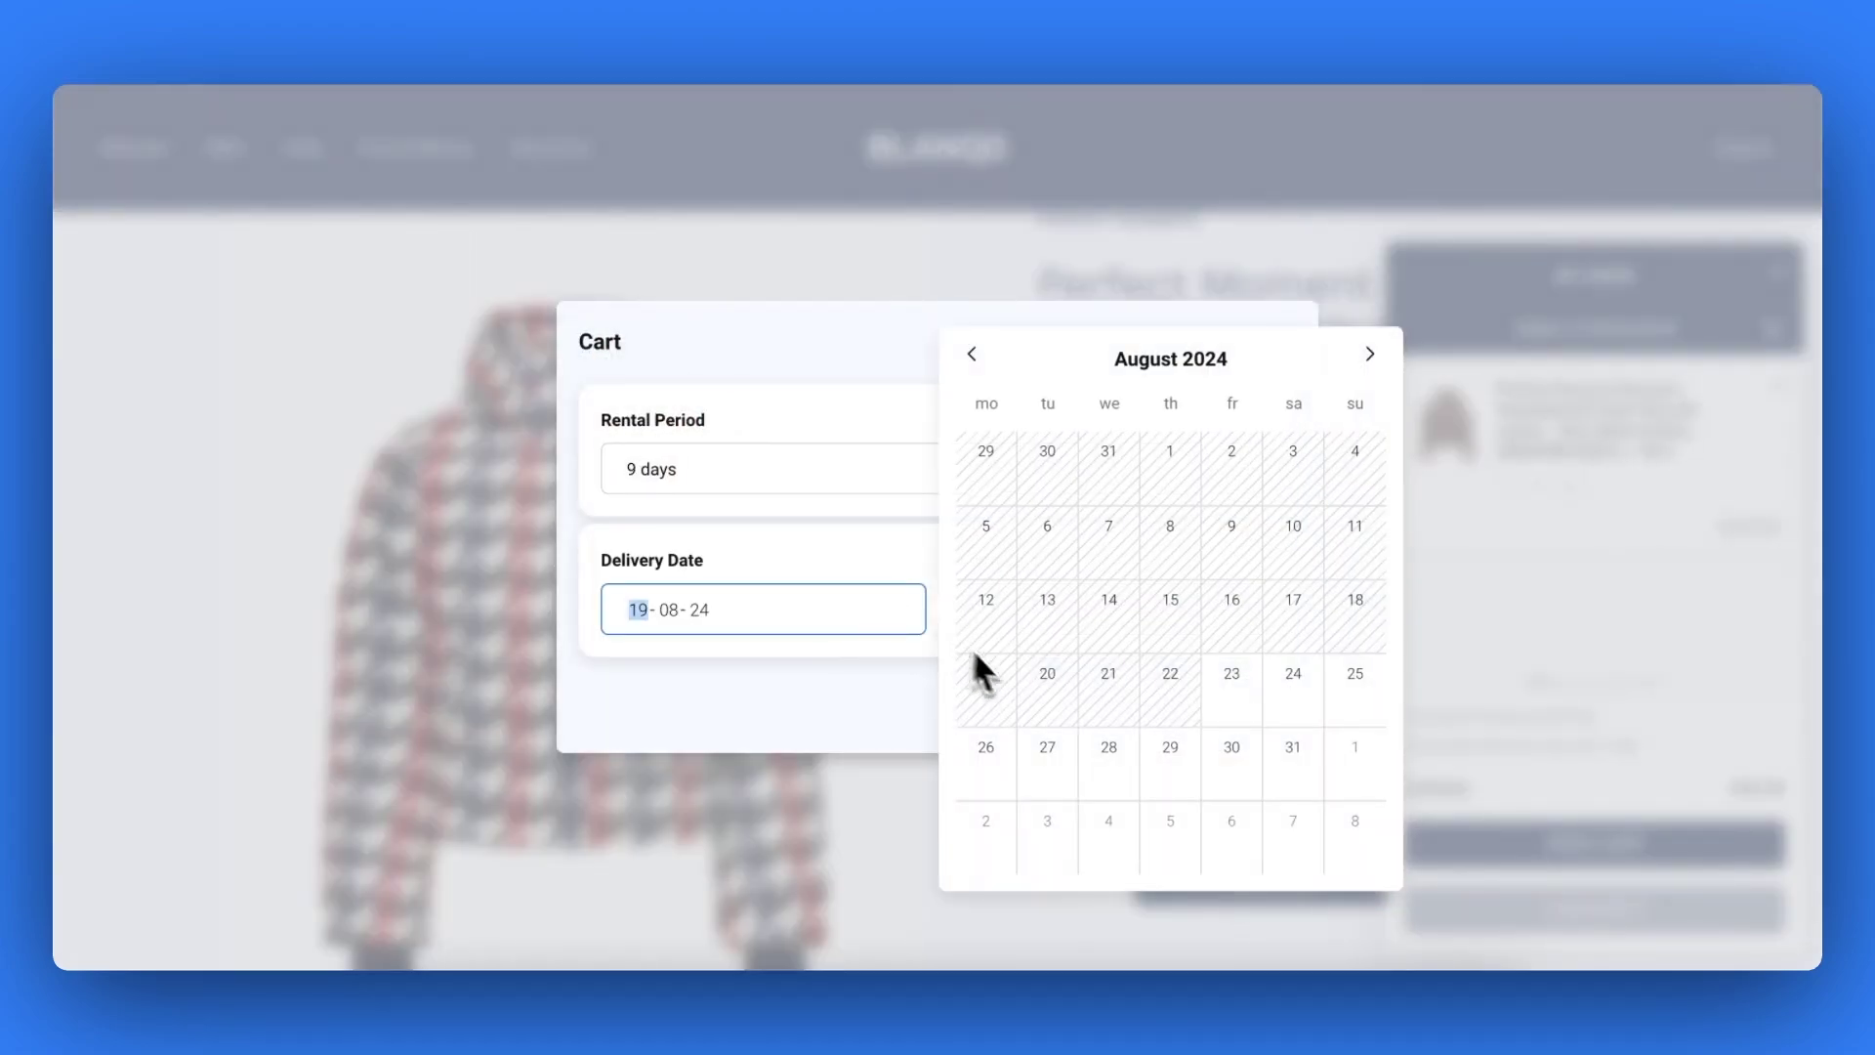
pyautogui.click(1006, 760)
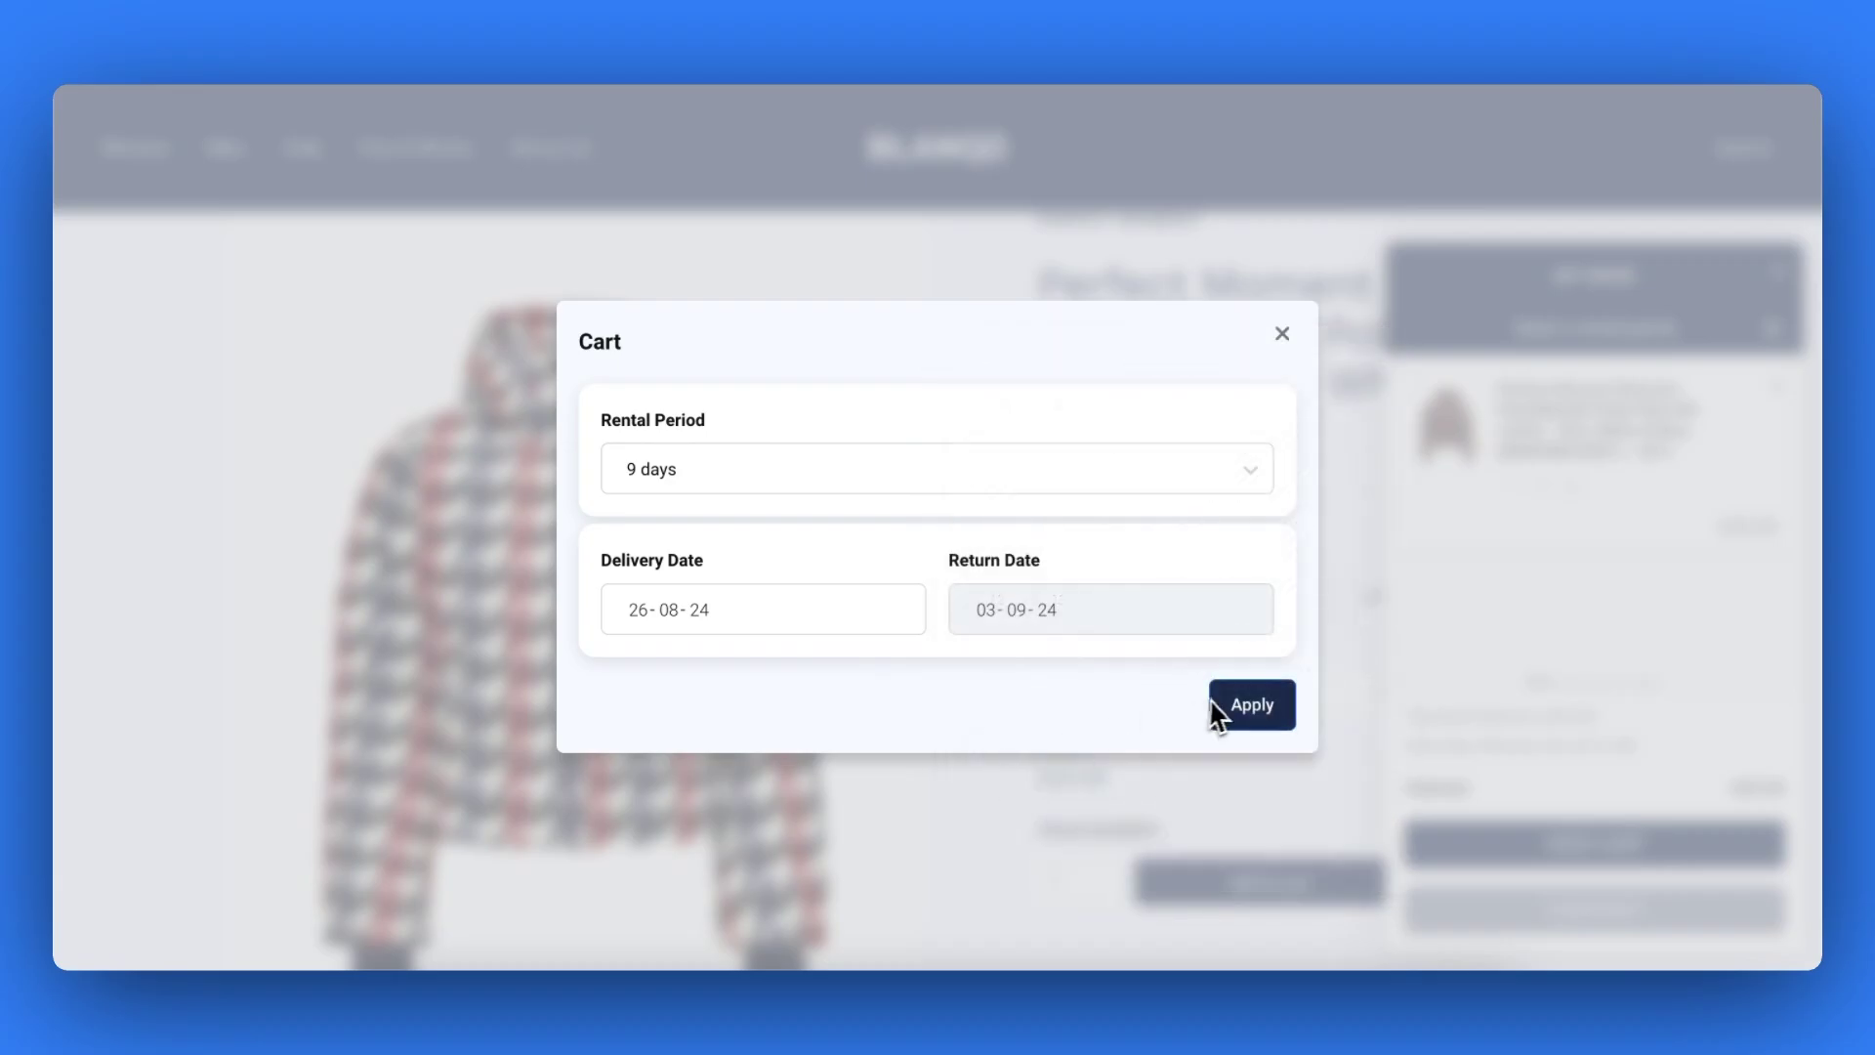
pyautogui.click(1240, 695)
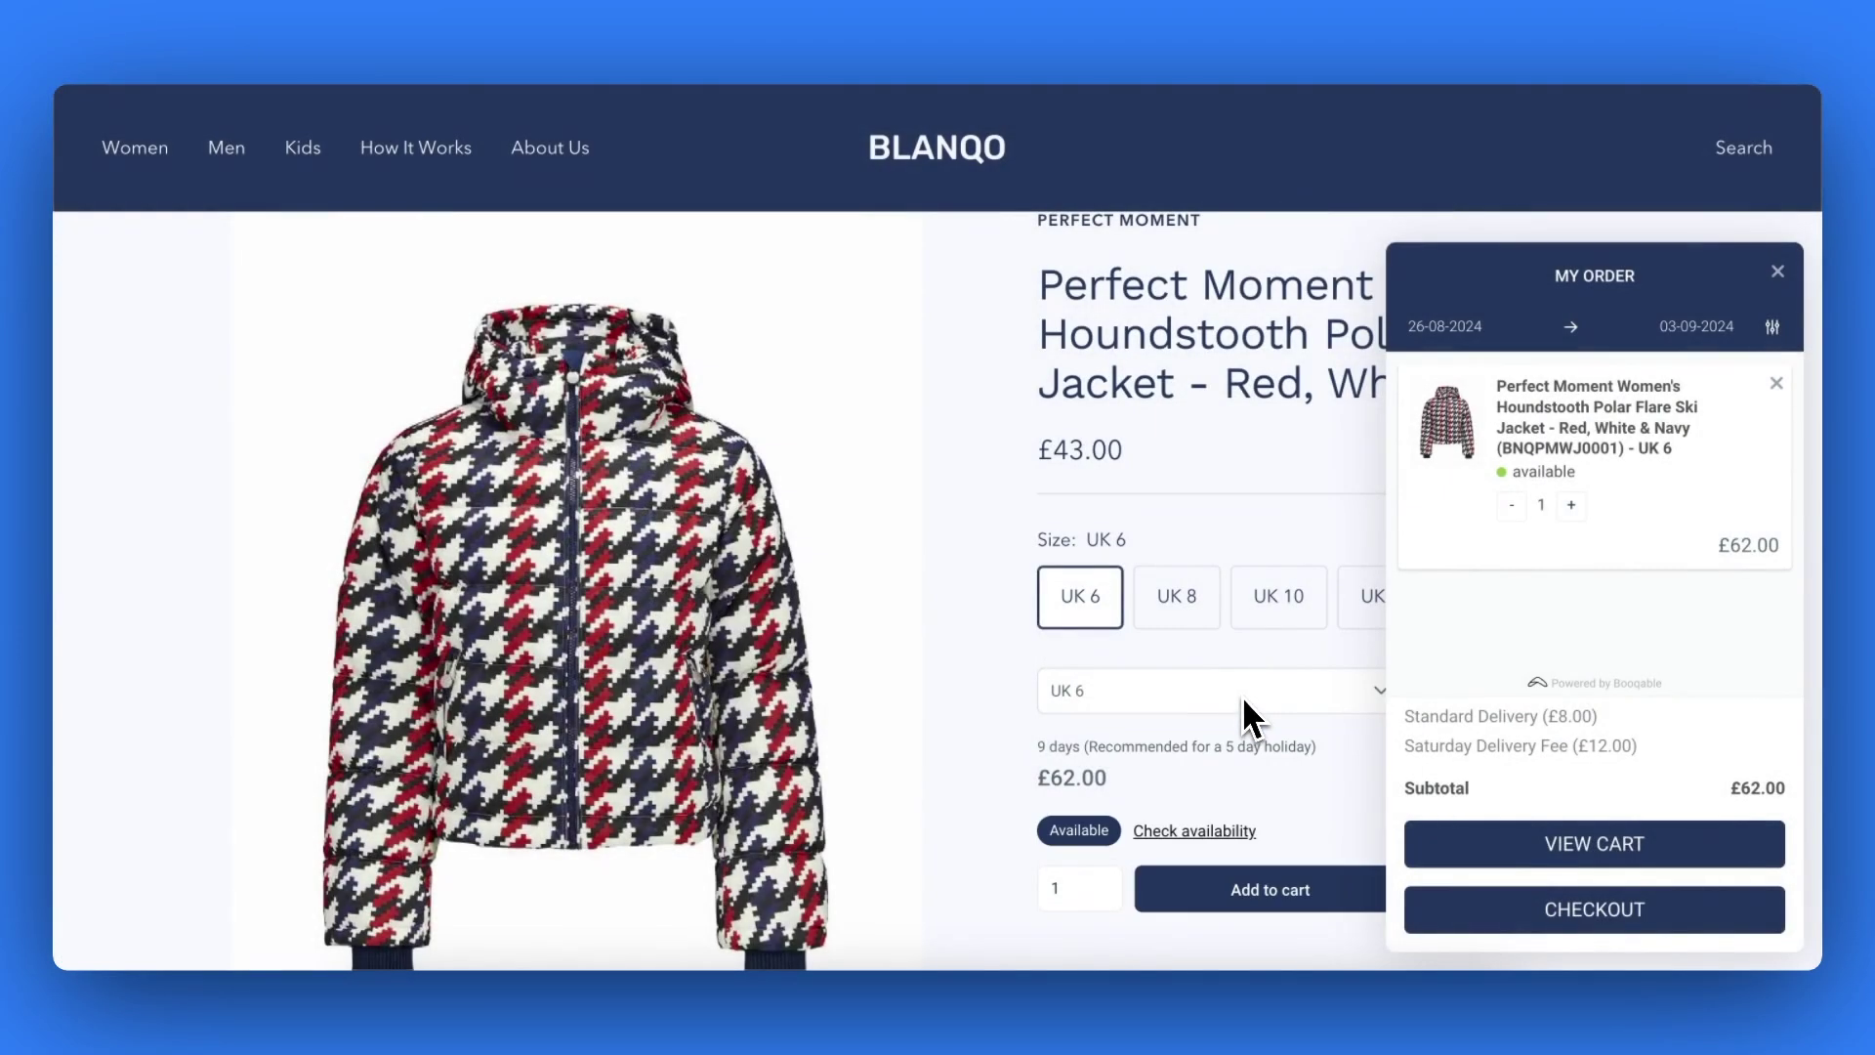
pyautogui.click(1472, 906)
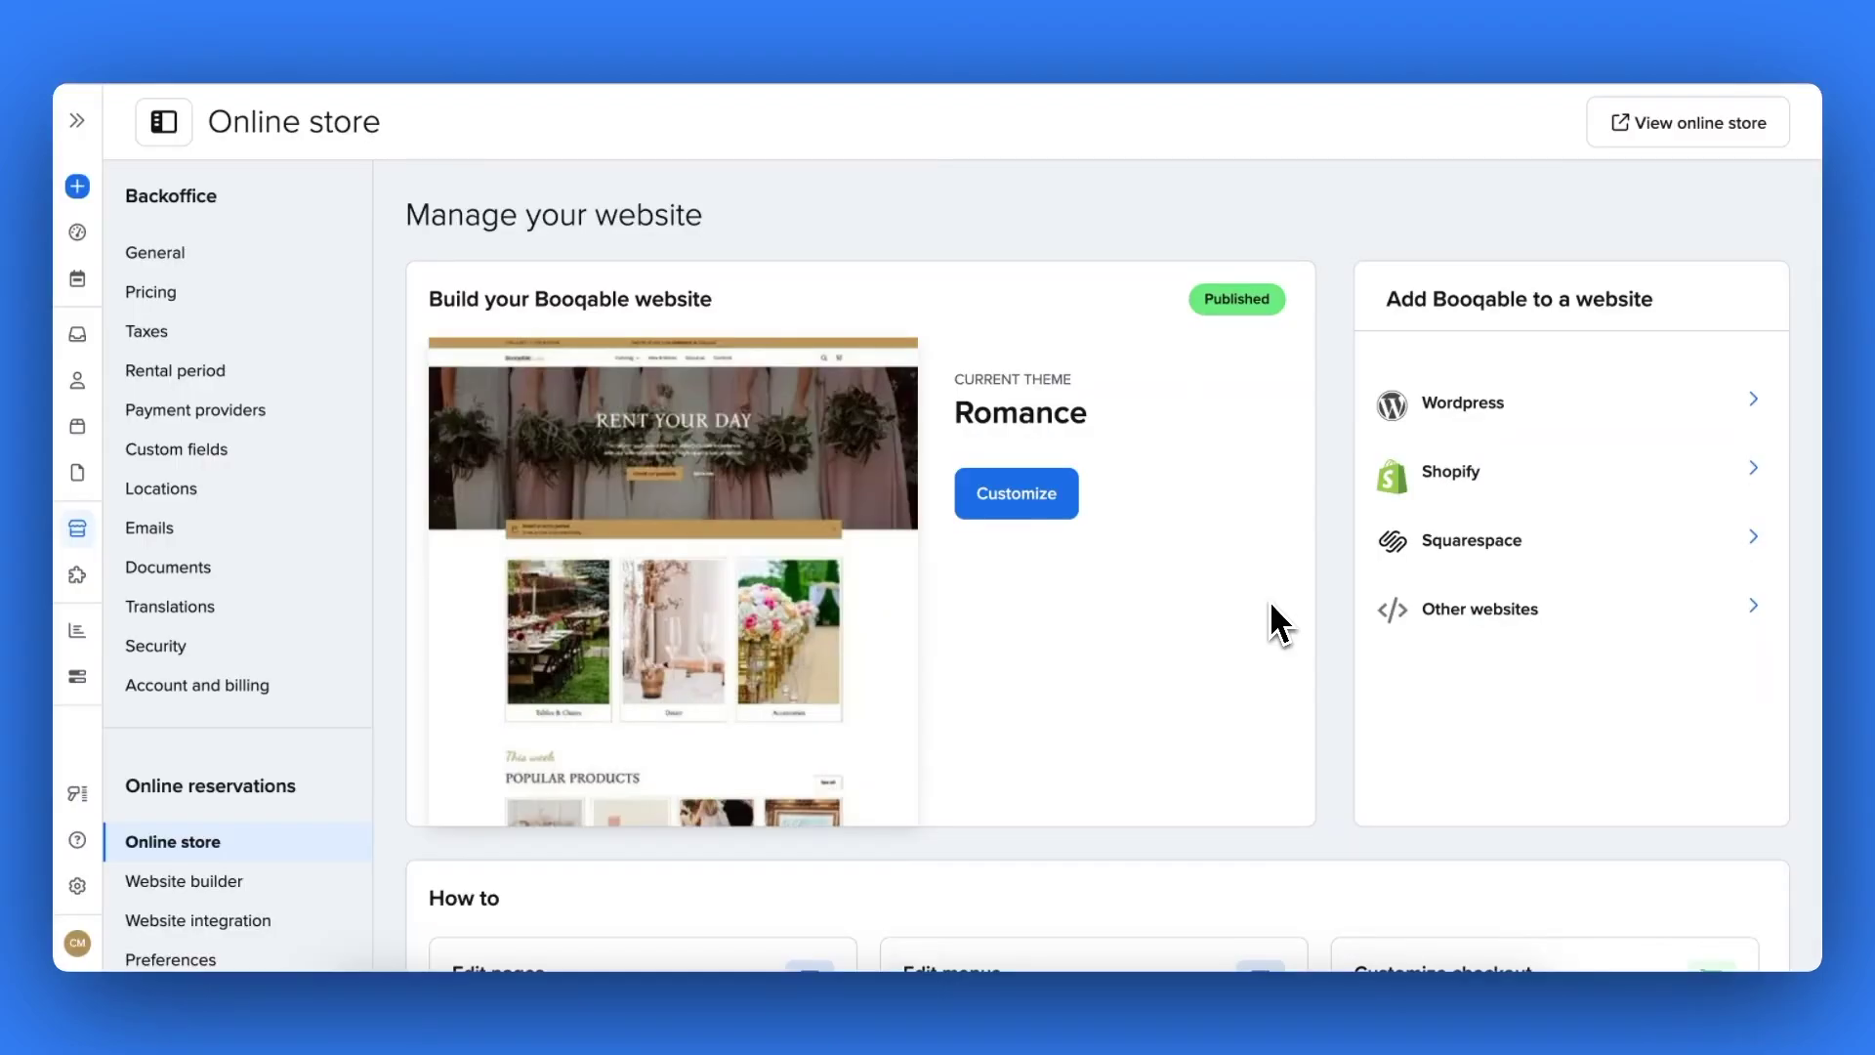
# Scroll down to Popular themes and look through the full View all themes gallery
pyautogui.scroll(-6, 1279, 625)
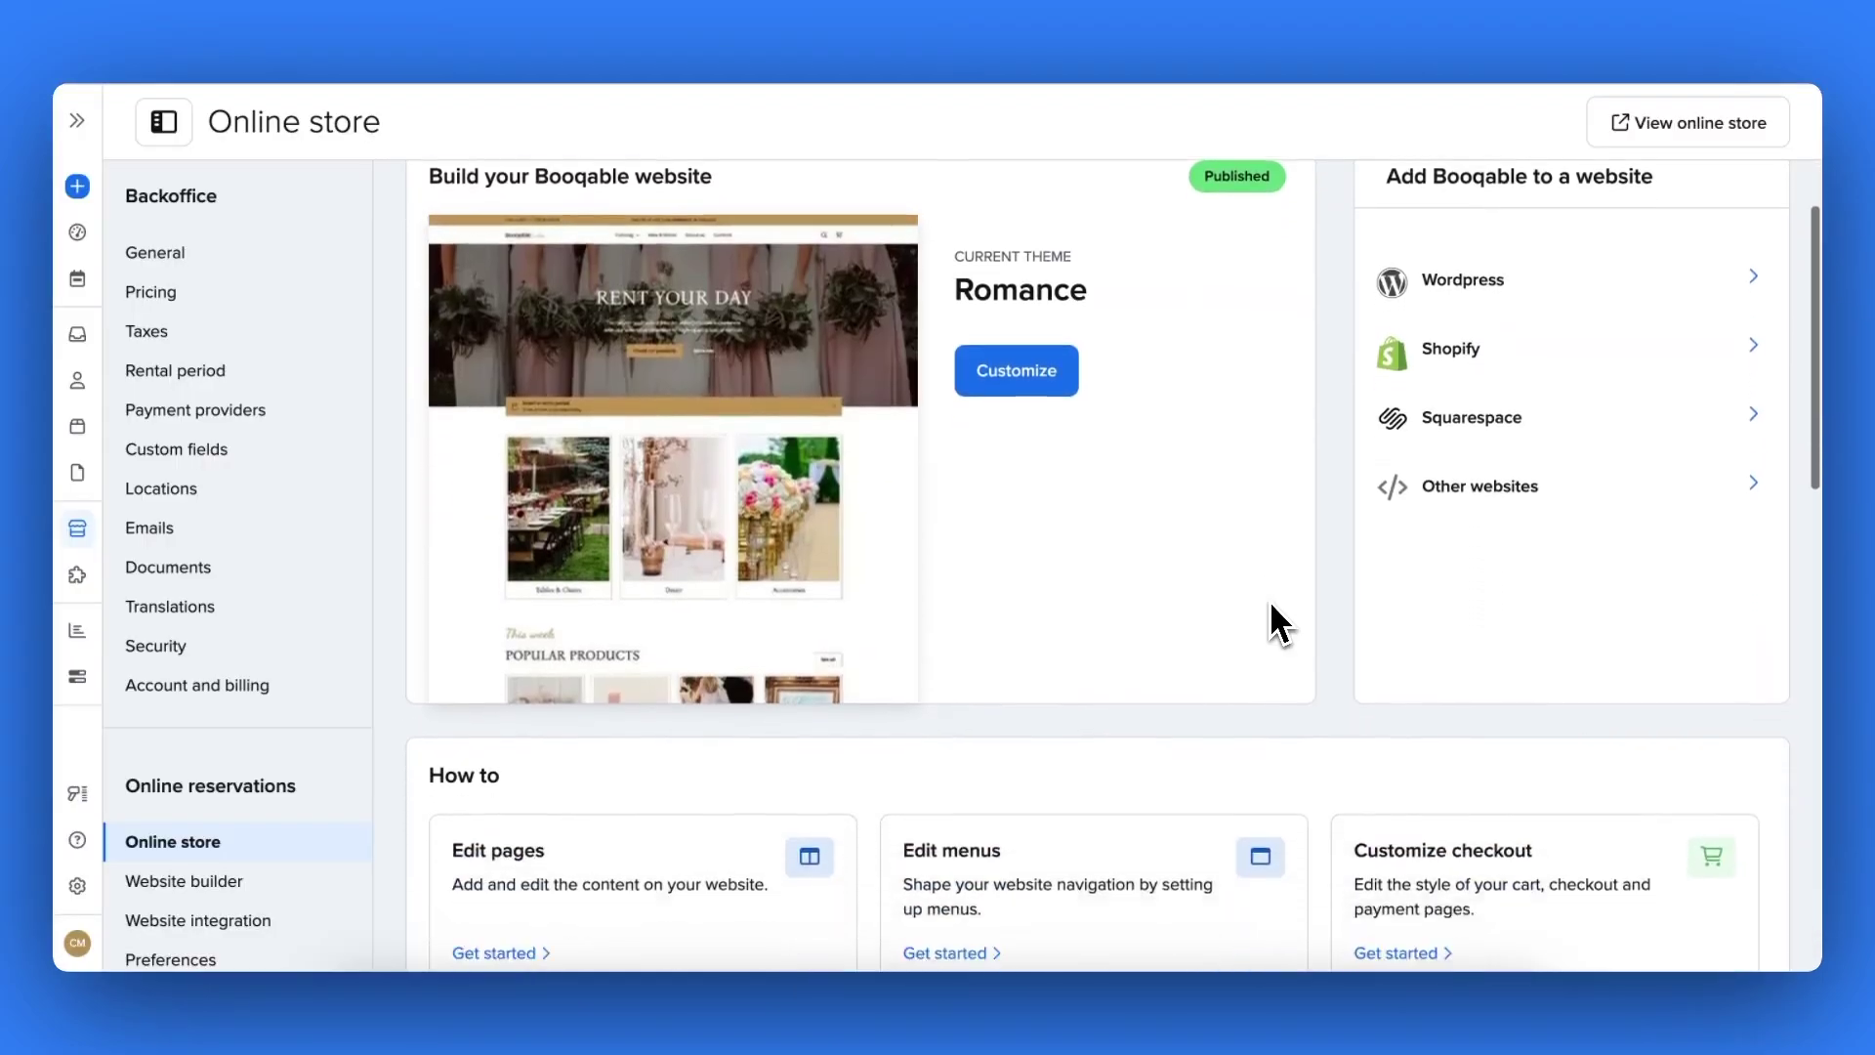
pyautogui.scroll(-6, 1280, 625)
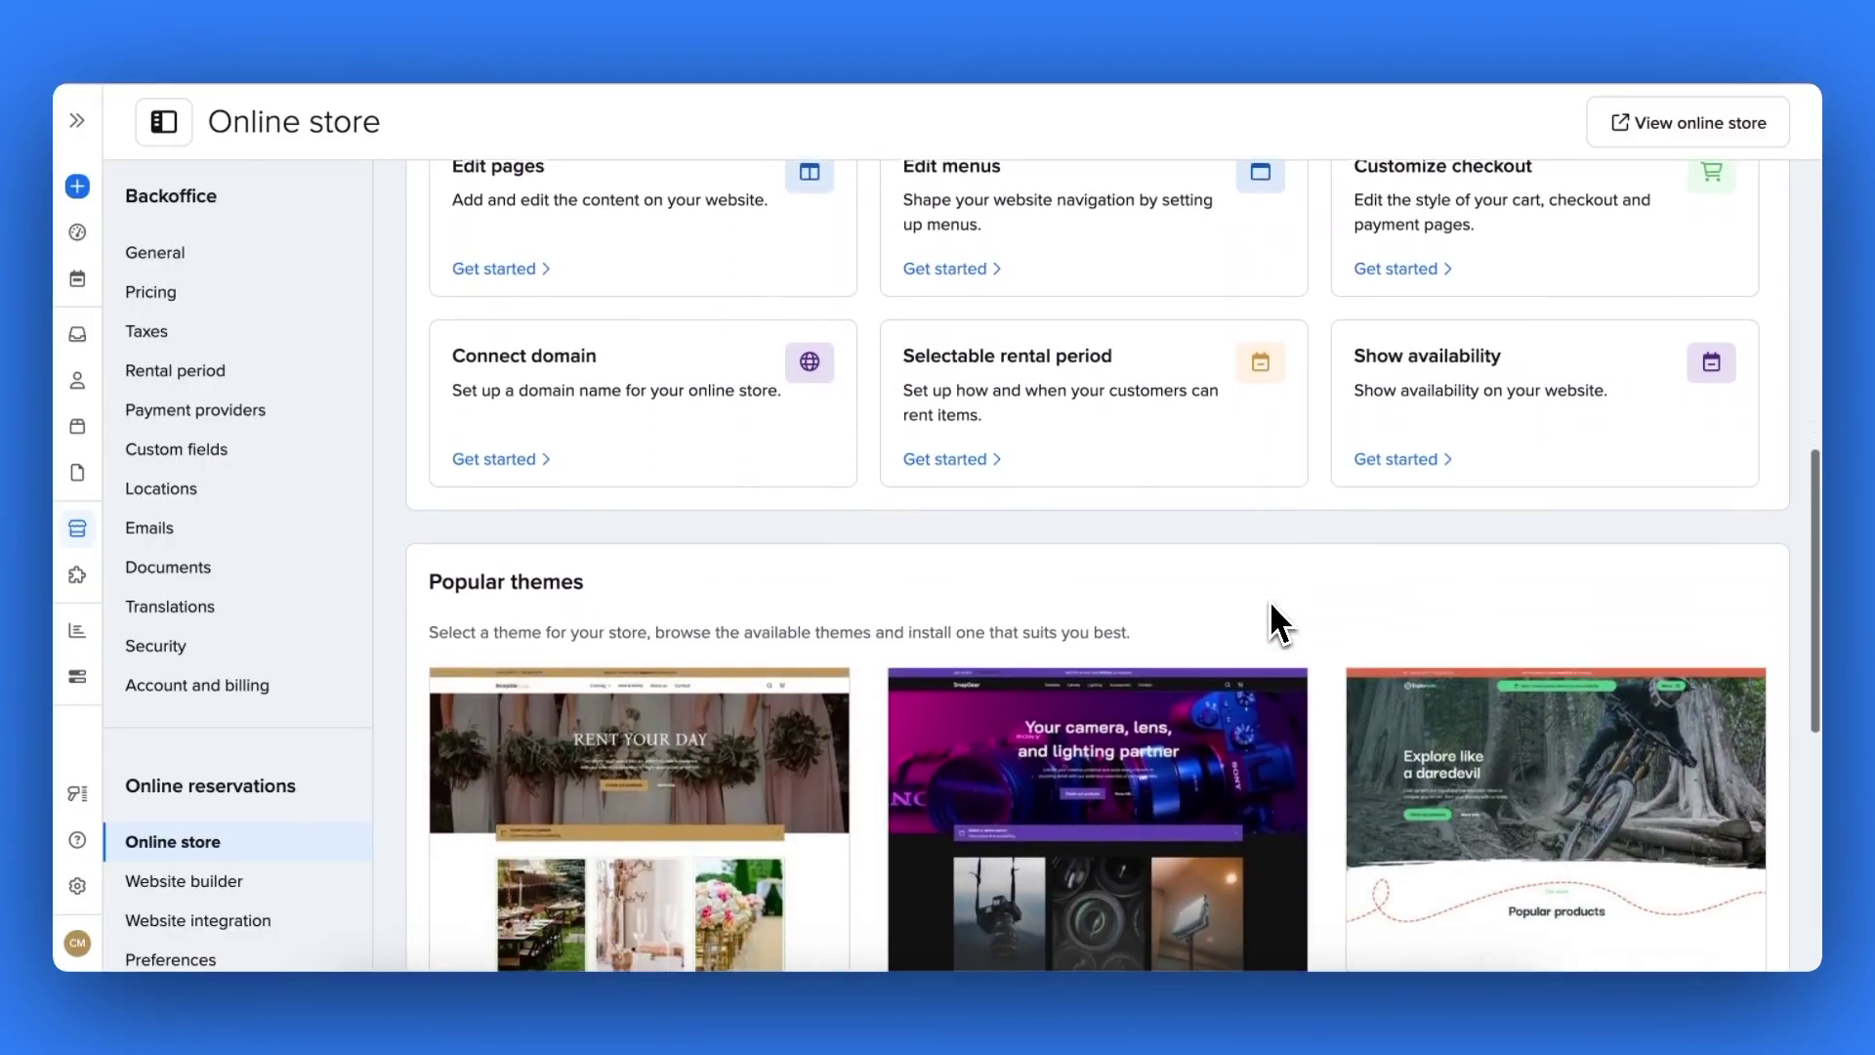
pyautogui.scroll(-2, 1275, 615)
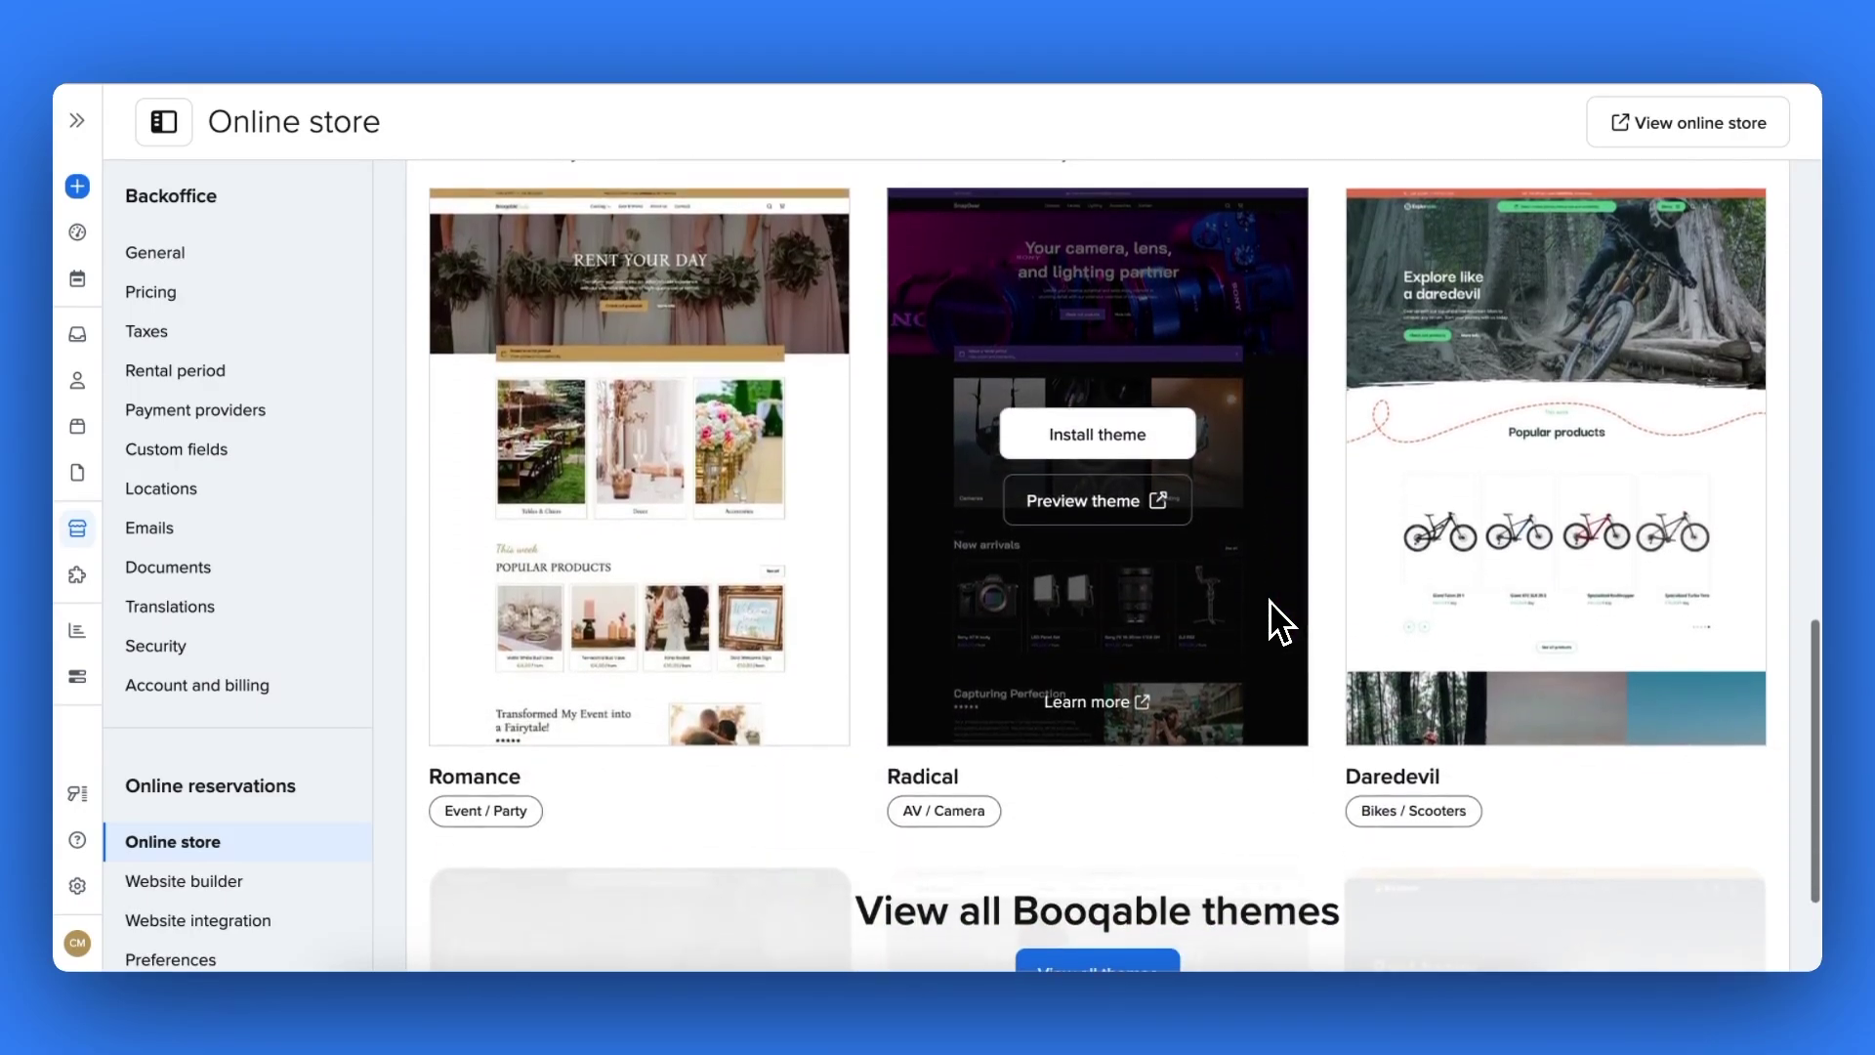
pyautogui.click(1123, 856)
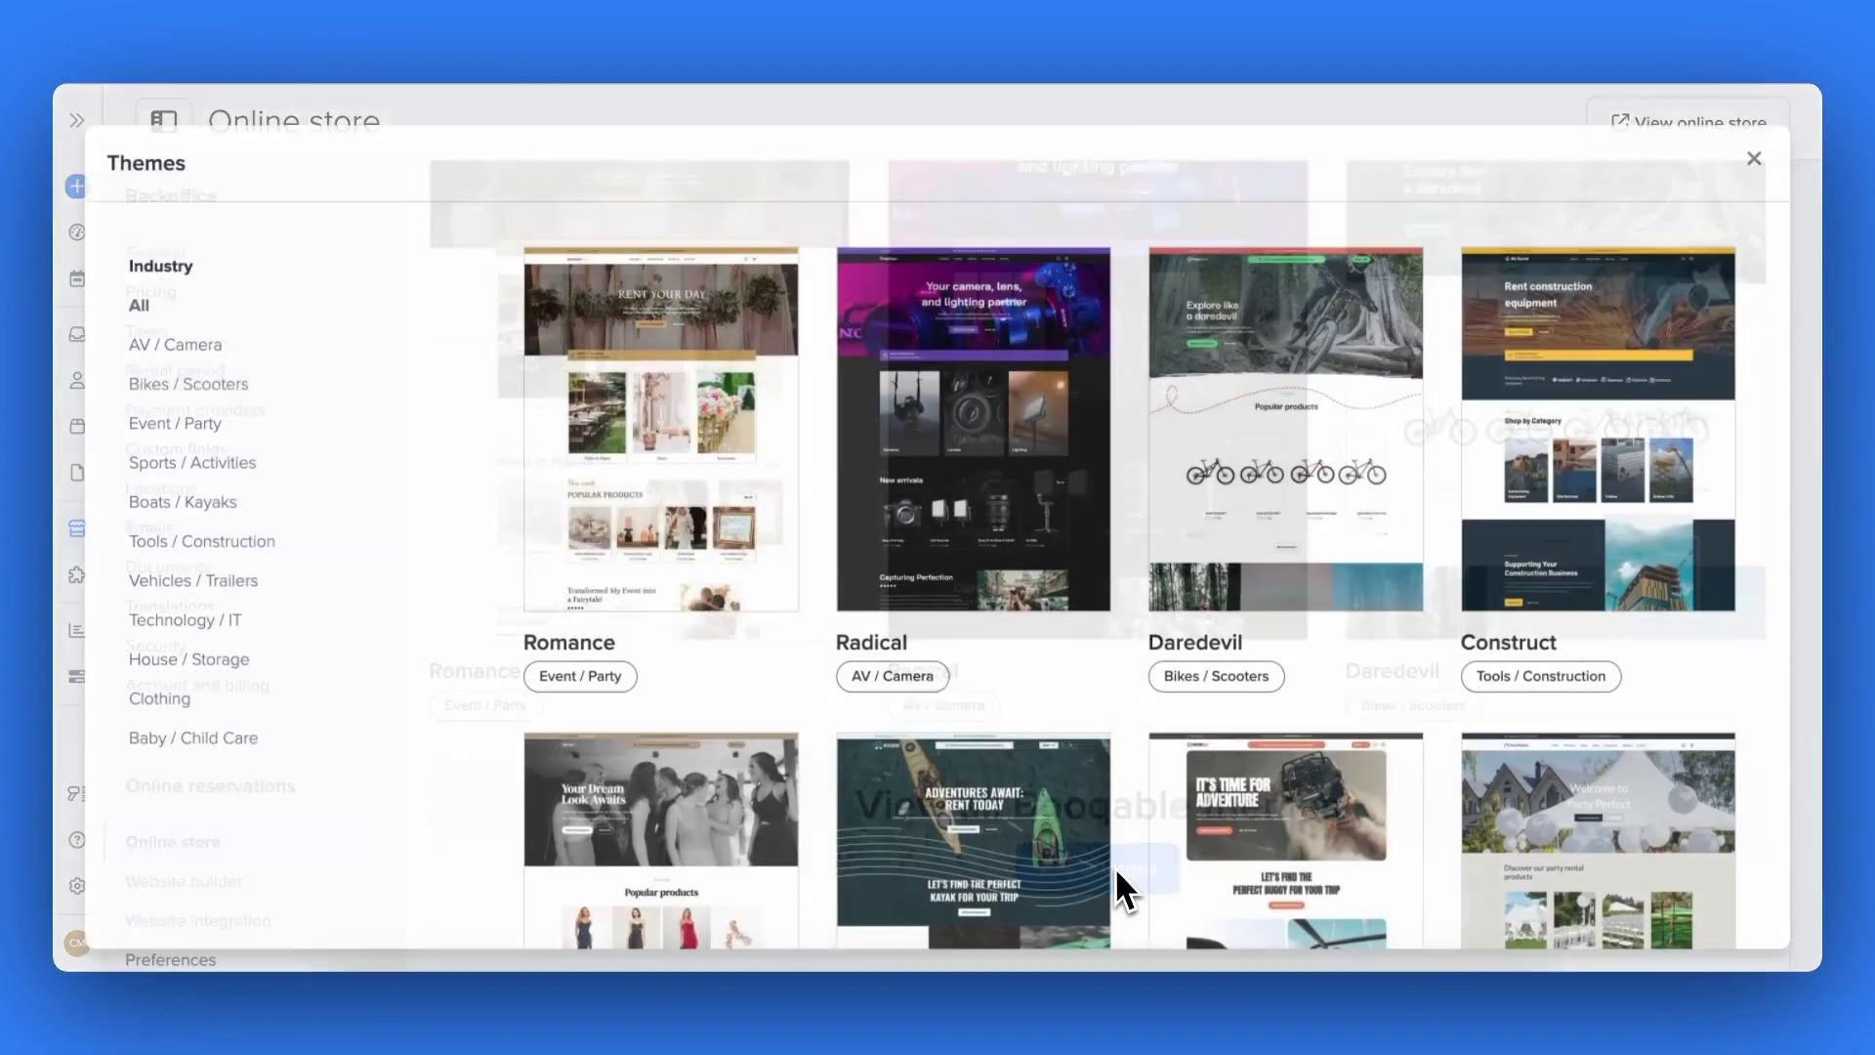
pyautogui.scroll(-4, 1118, 811)
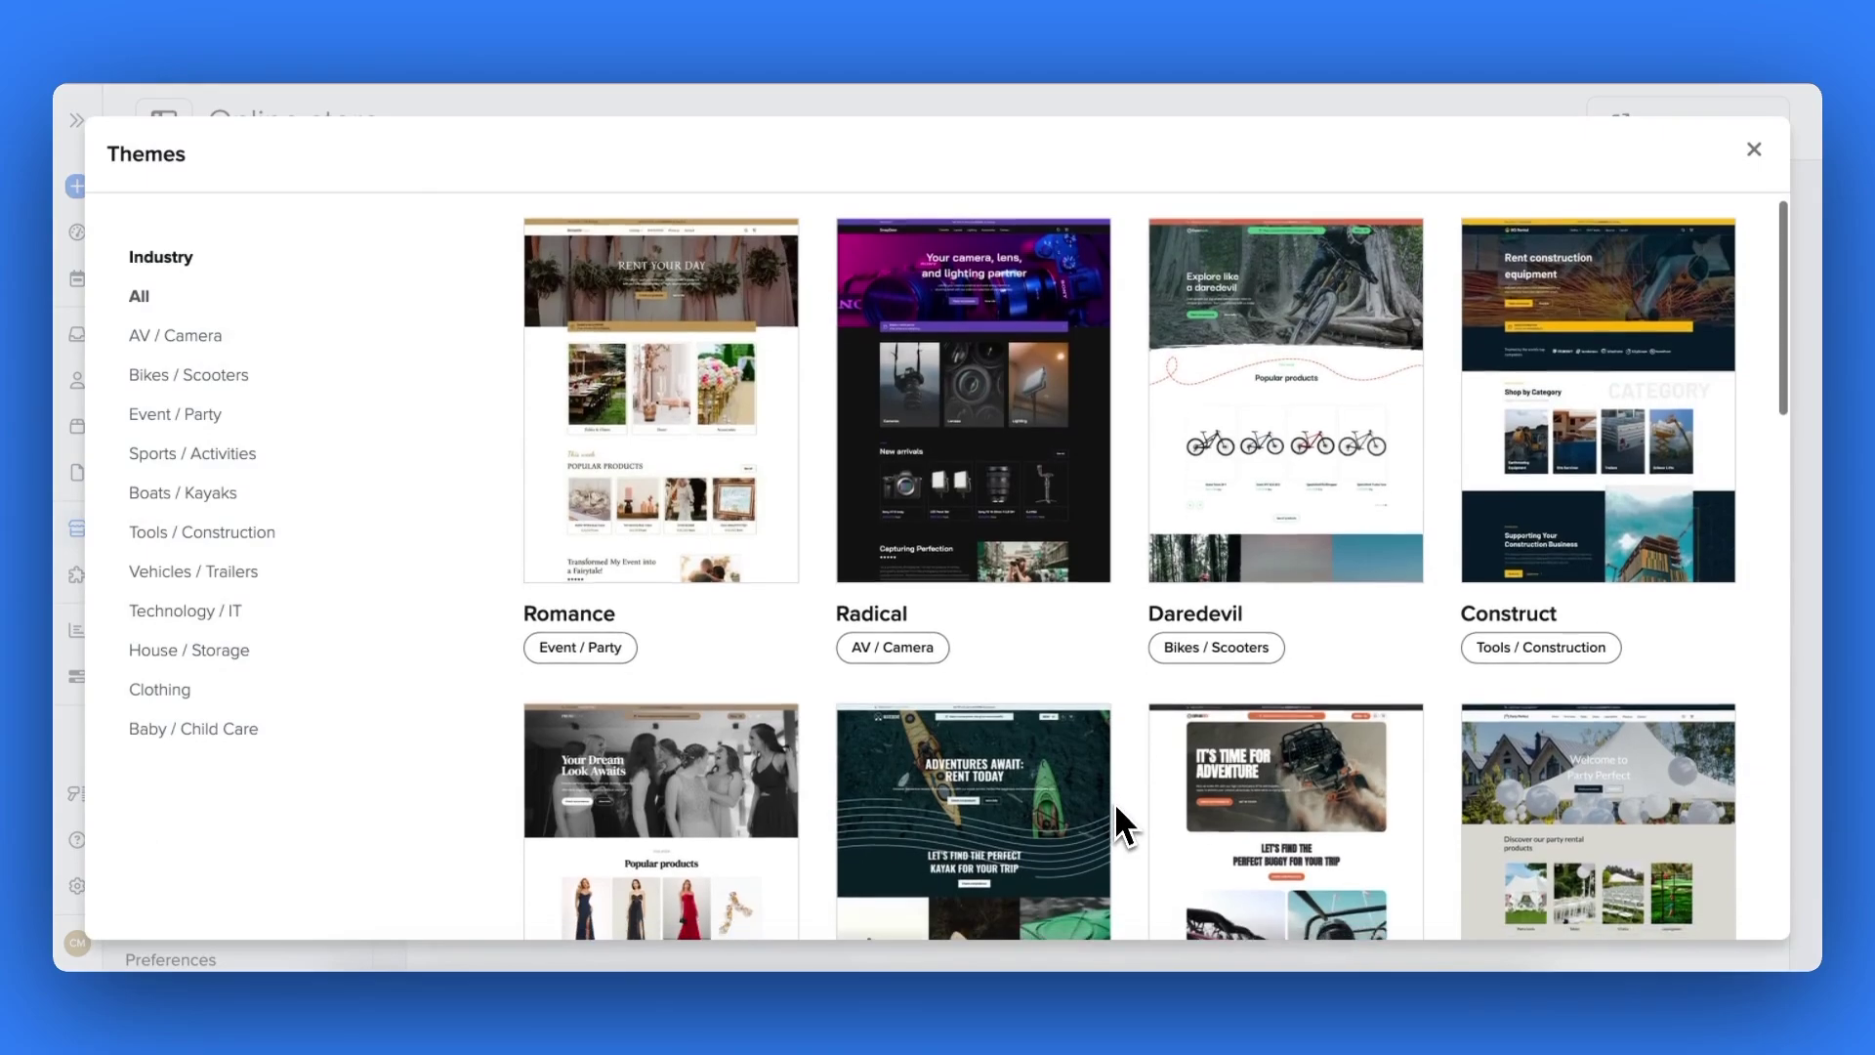
pyautogui.scroll(-8, 1116, 801)
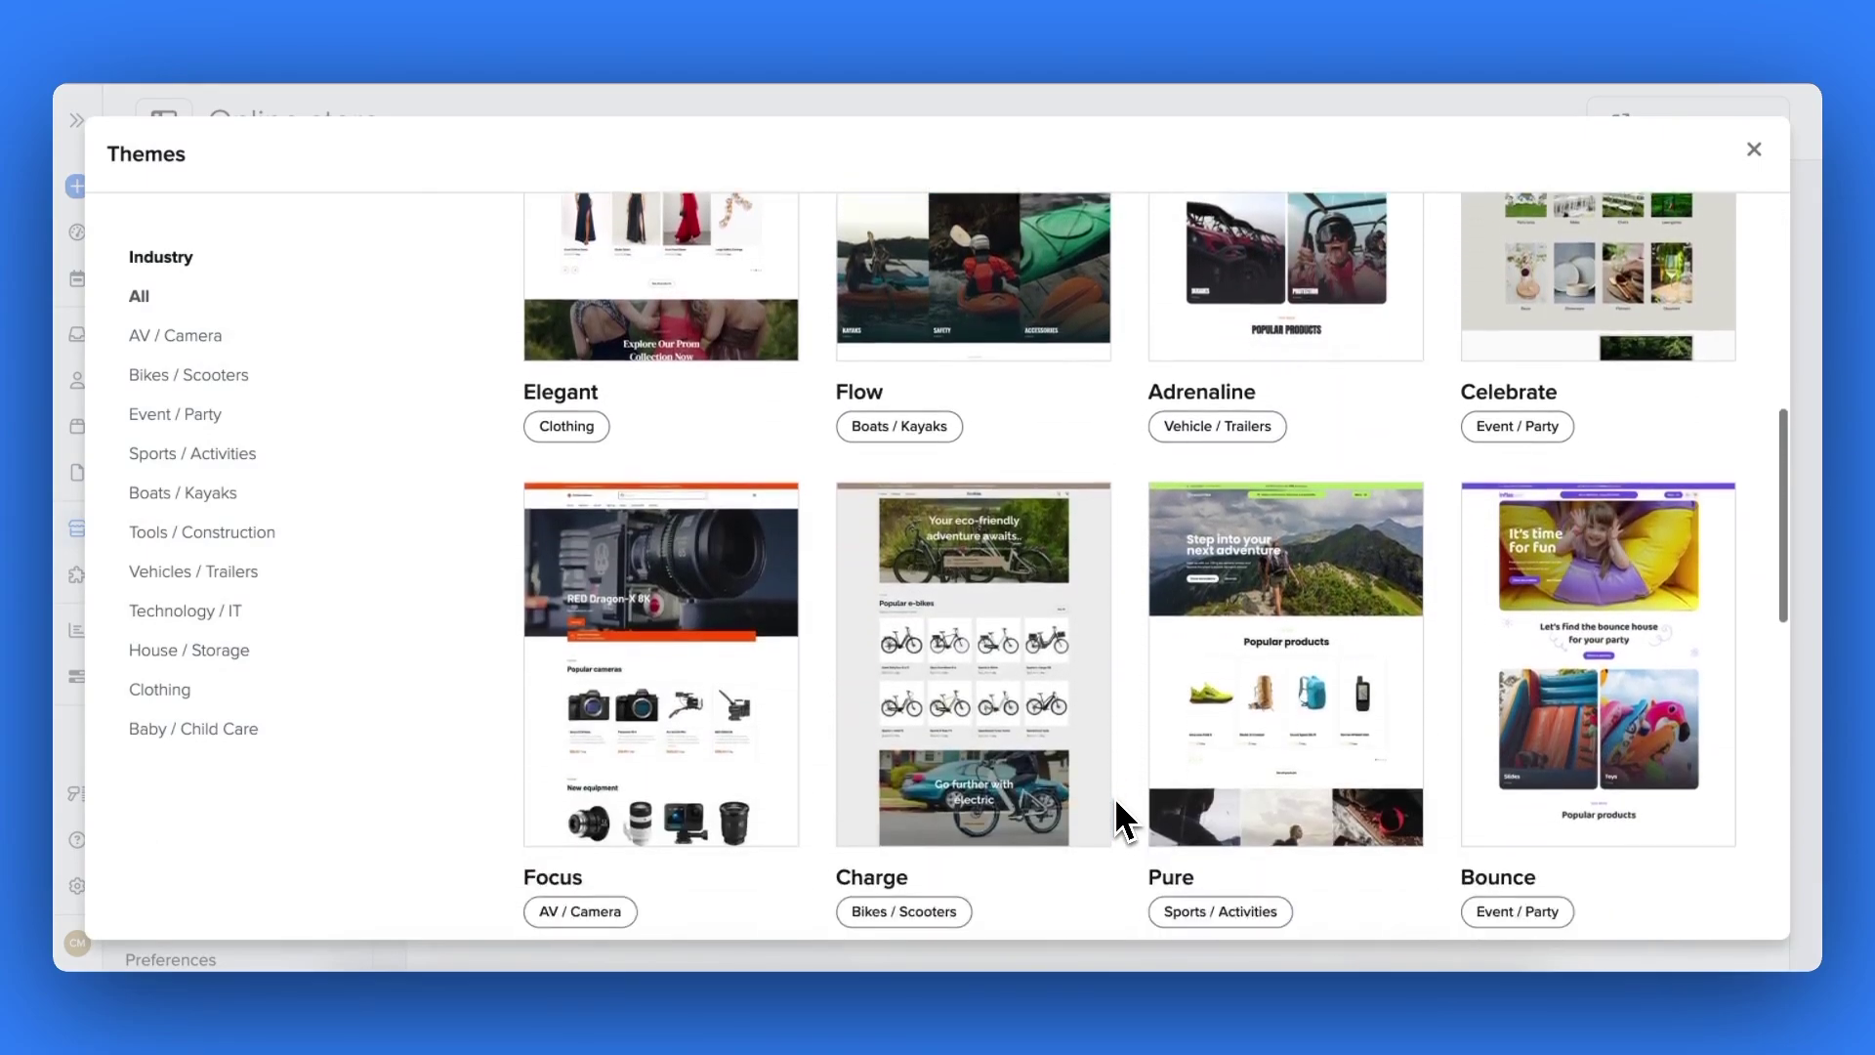
pyautogui.scroll(-8, 1116, 802)
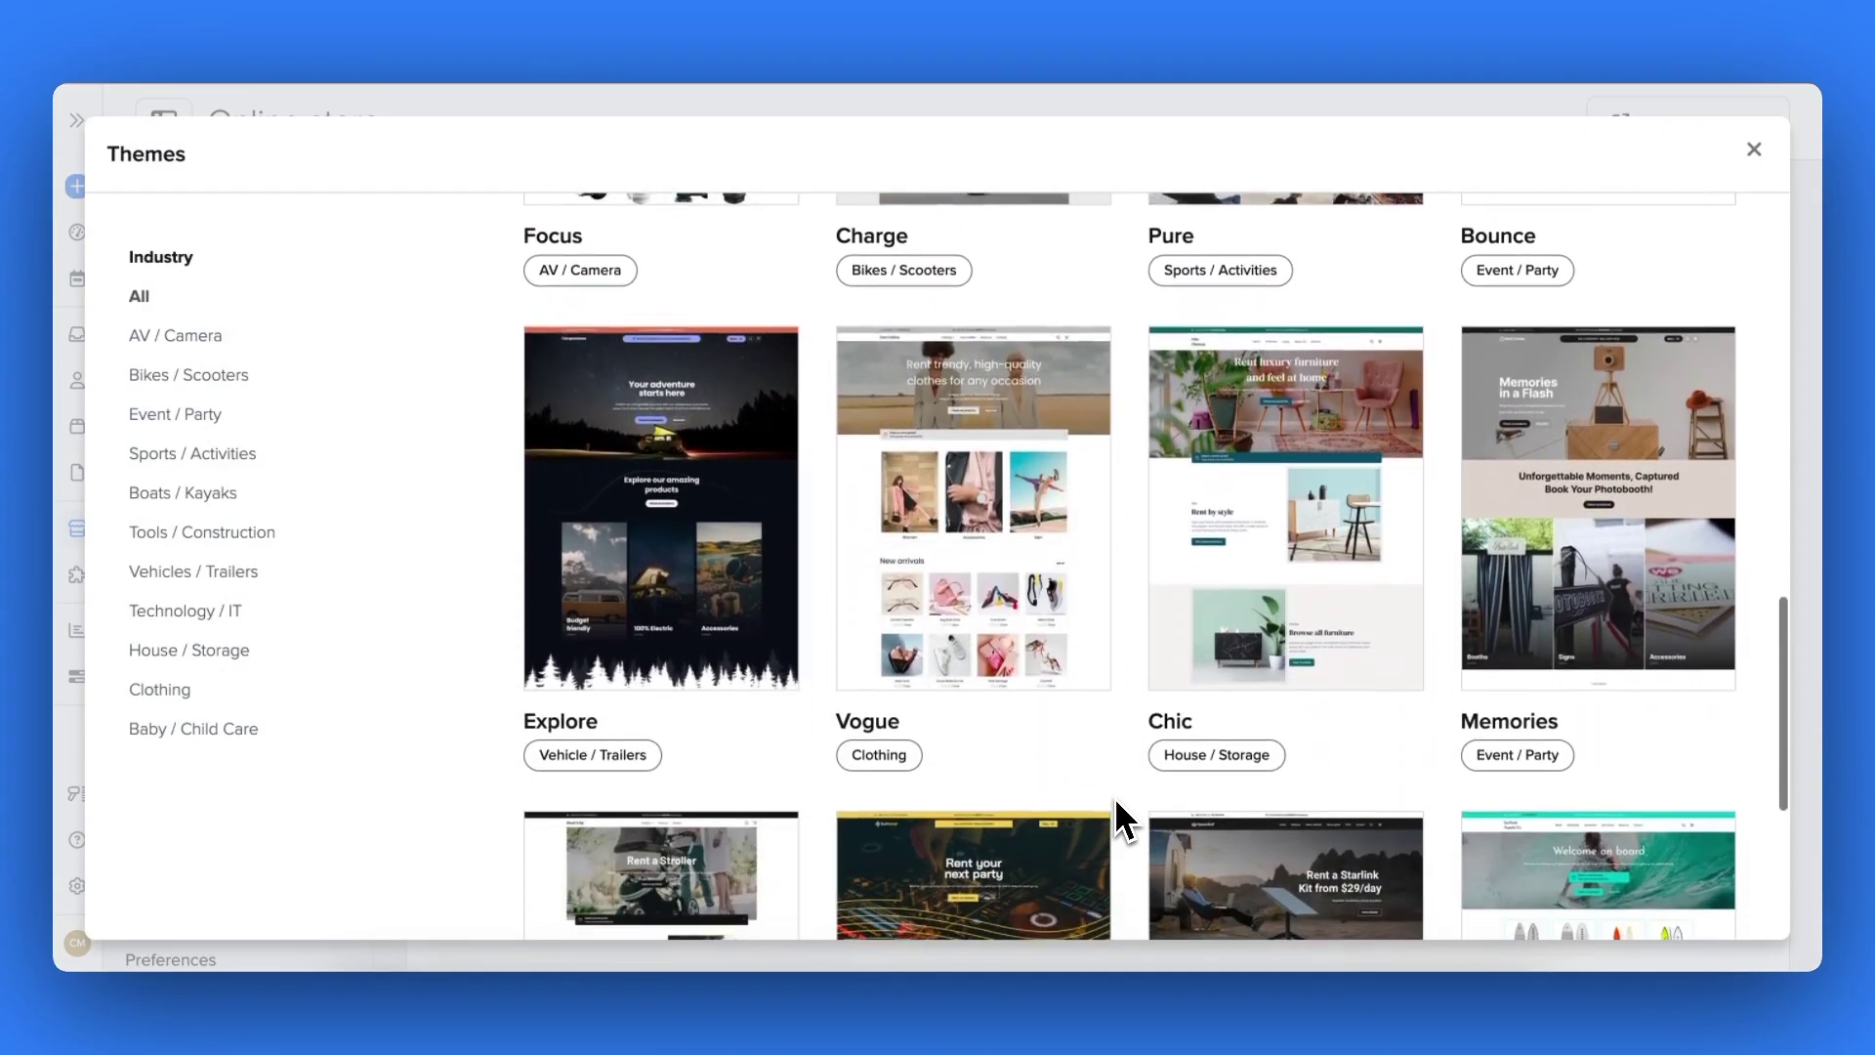
pyautogui.scroll(-1, 1115, 797)
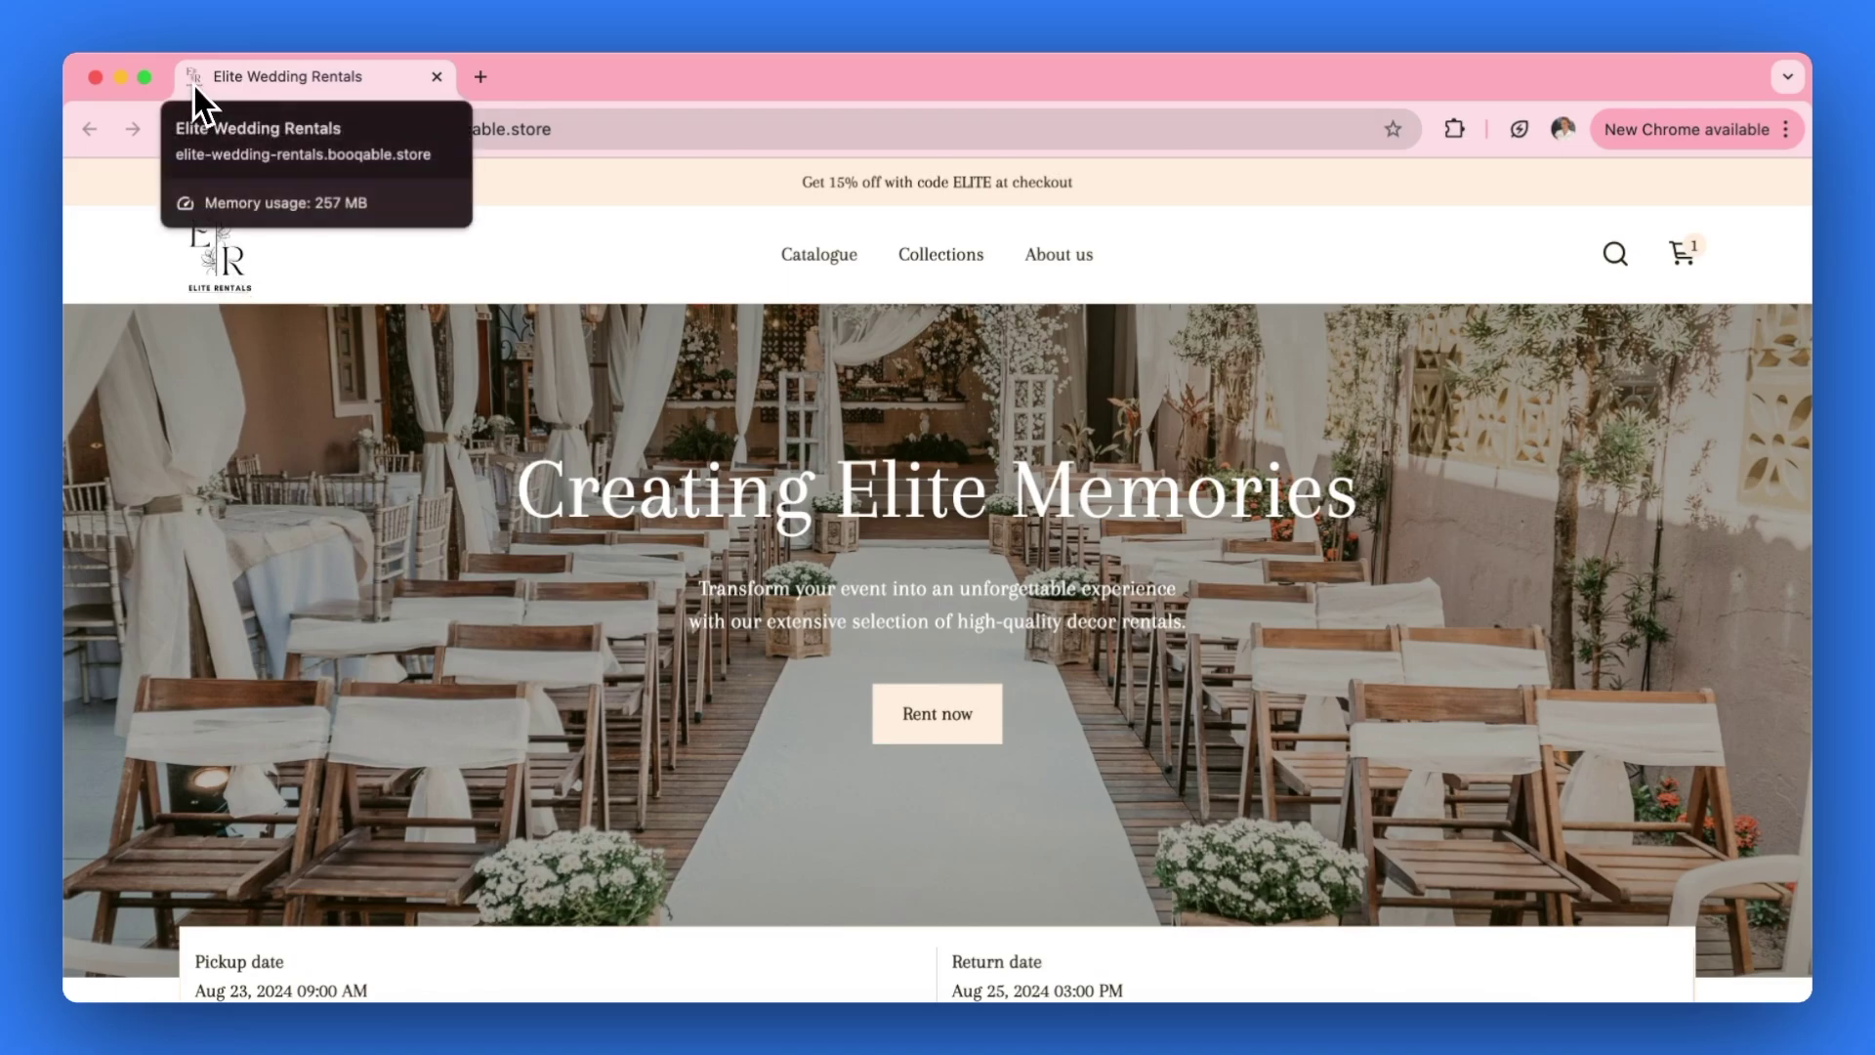
# Find the Faux Floral Table Arrangement in the store's rental catalogue
pyautogui.scroll(-1, 461, 557)
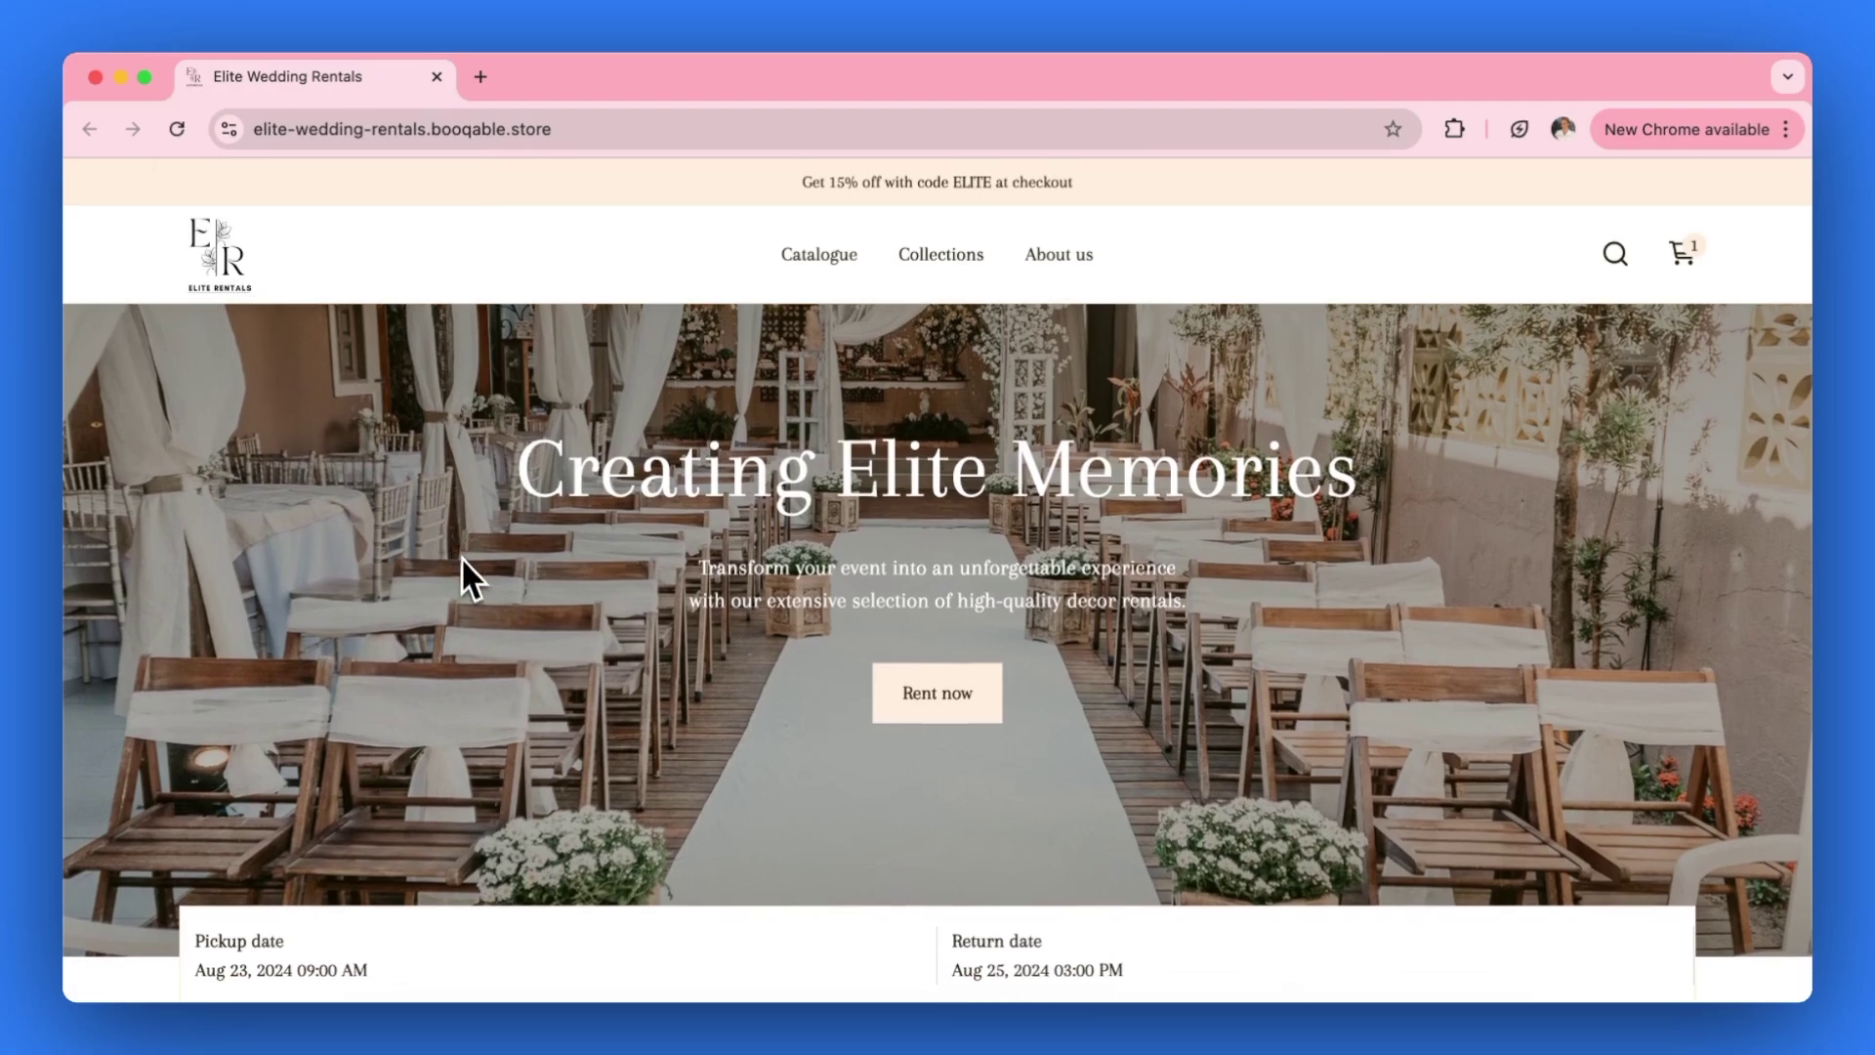
pyautogui.click(894, 676)
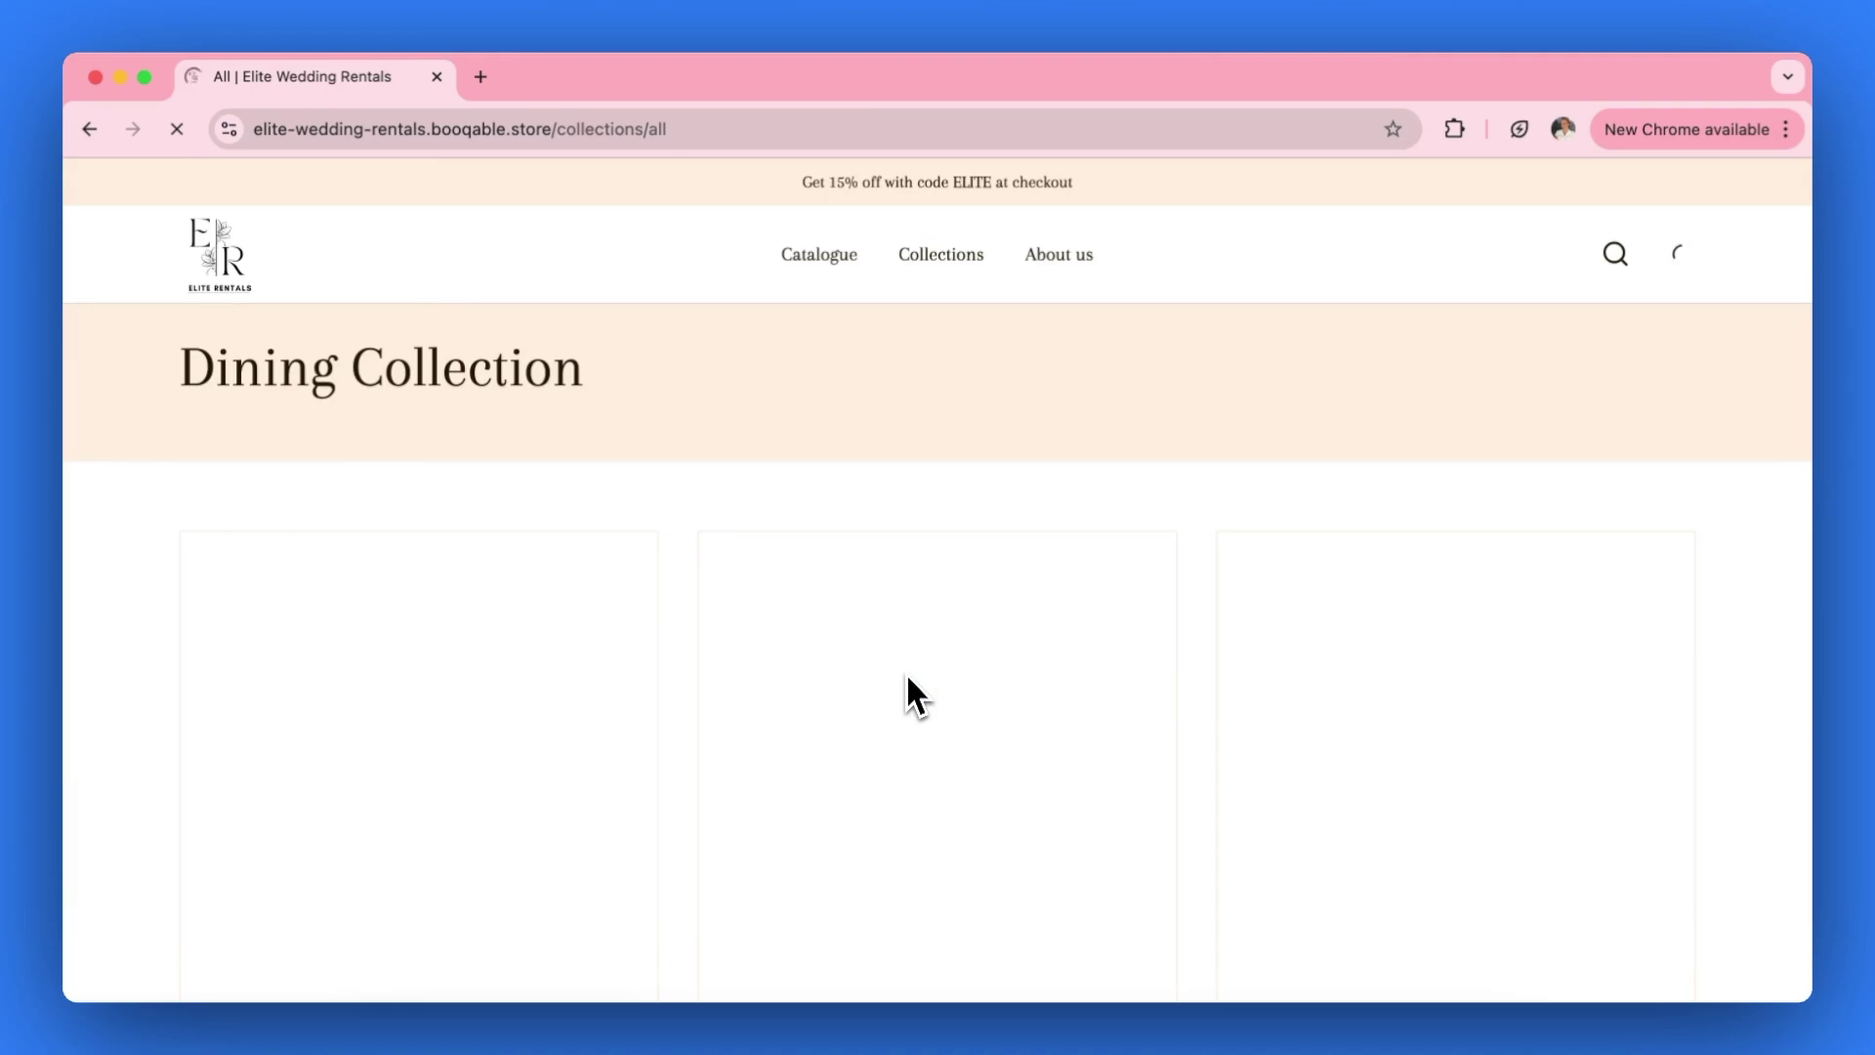
pyautogui.scroll(-5, 906, 672)
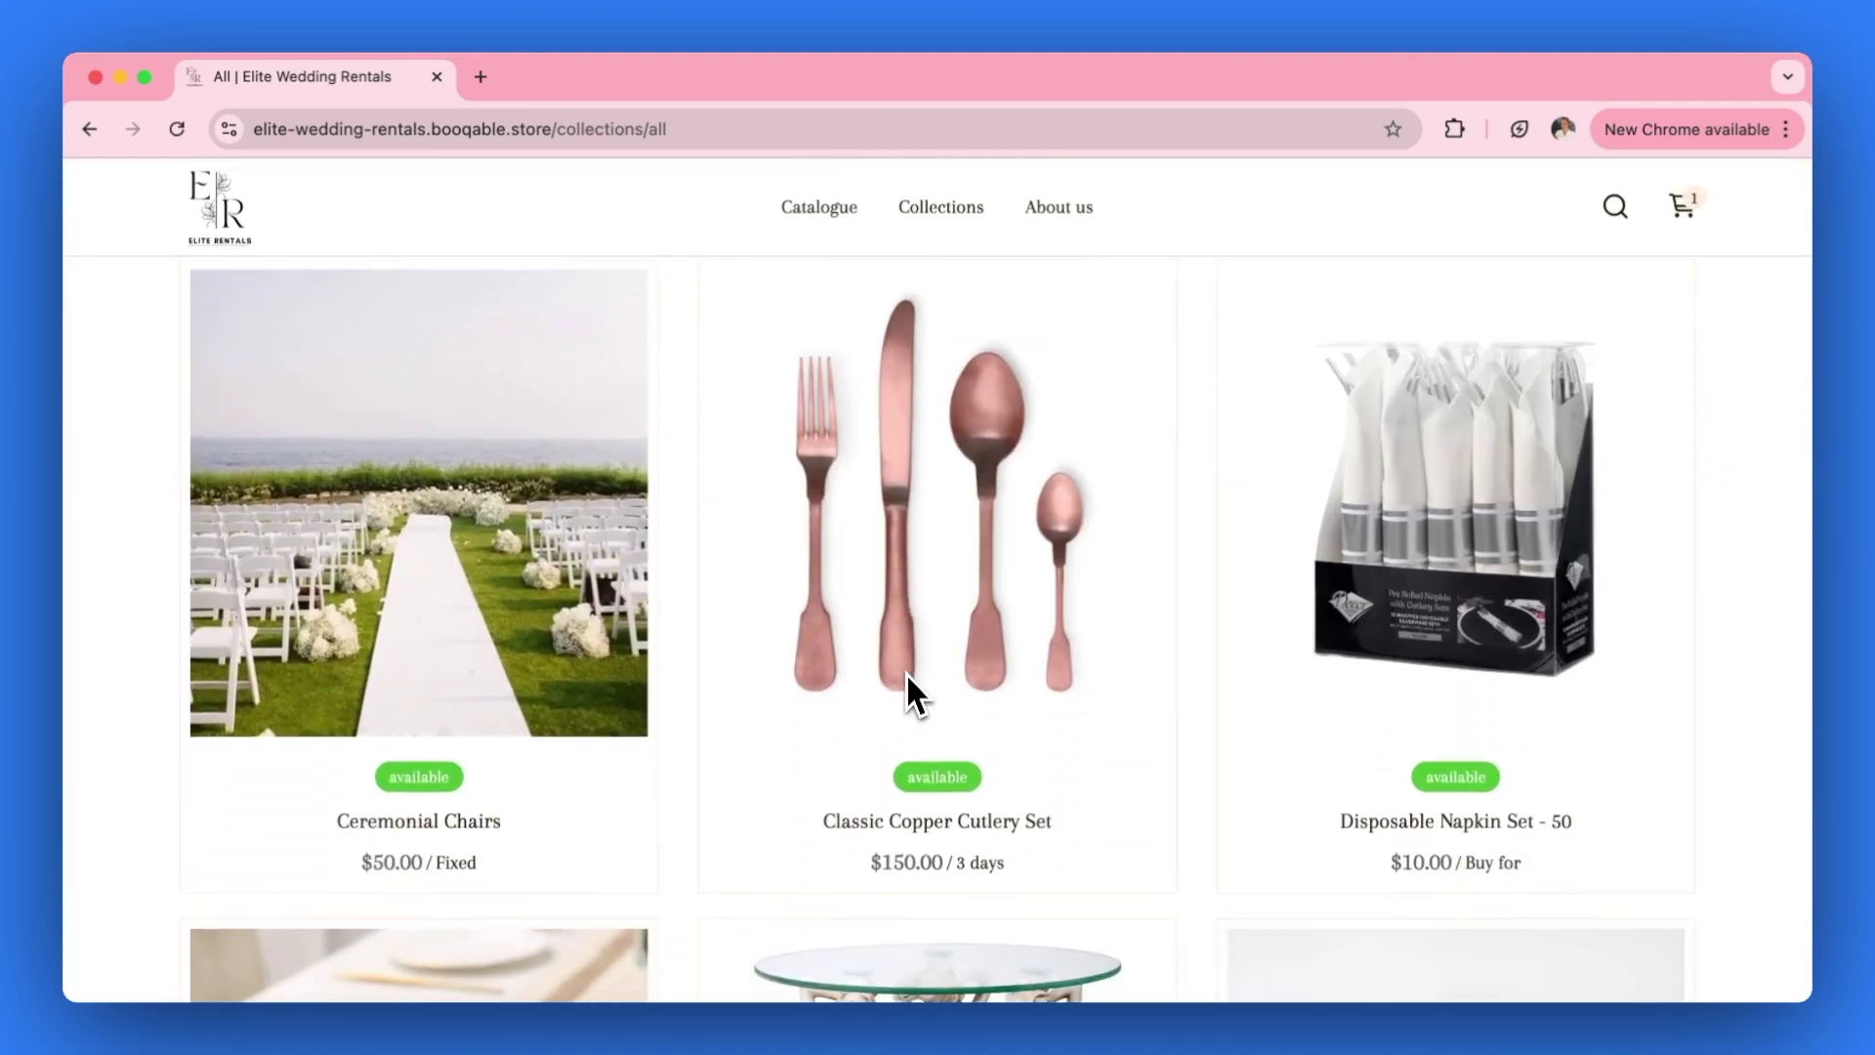
pyautogui.scroll(-6, 905, 672)
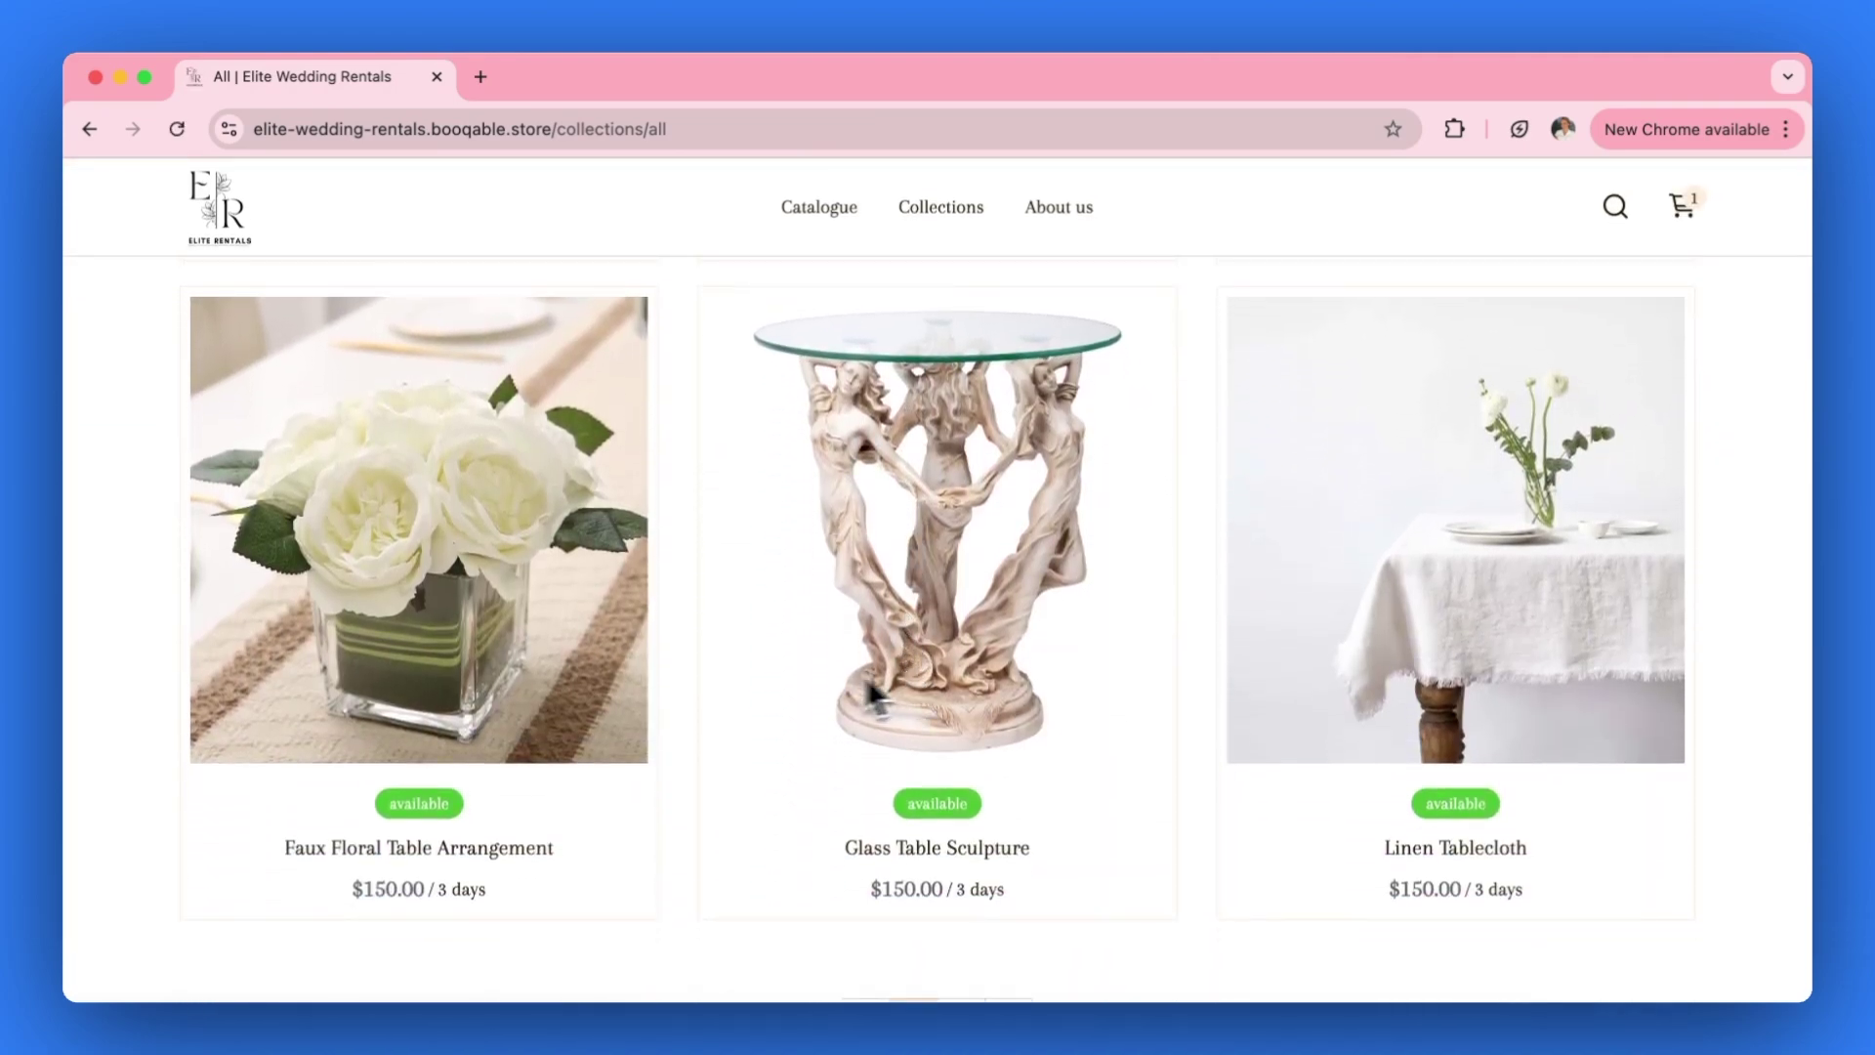
pyautogui.click(615, 684)
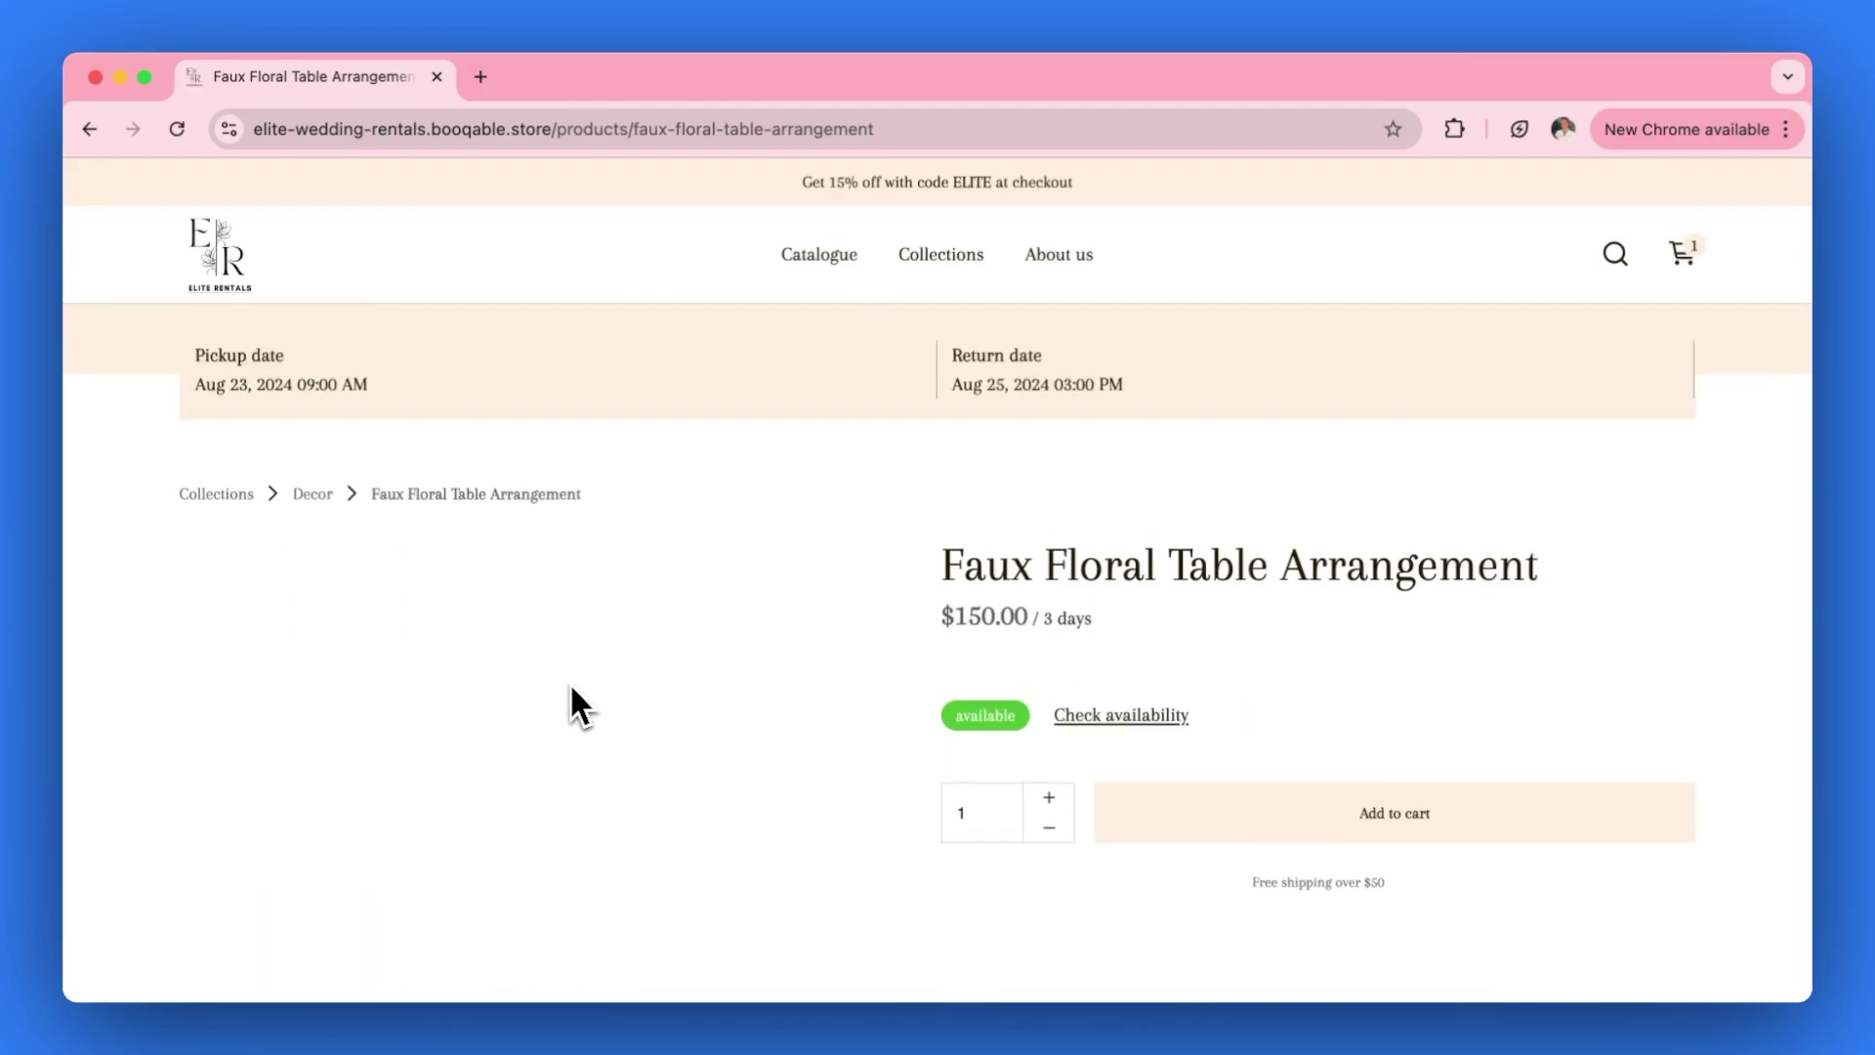
# Check the arrangement's availability, add it to the cart and proceed to checkout
pyautogui.scroll(-2, 630, 710)
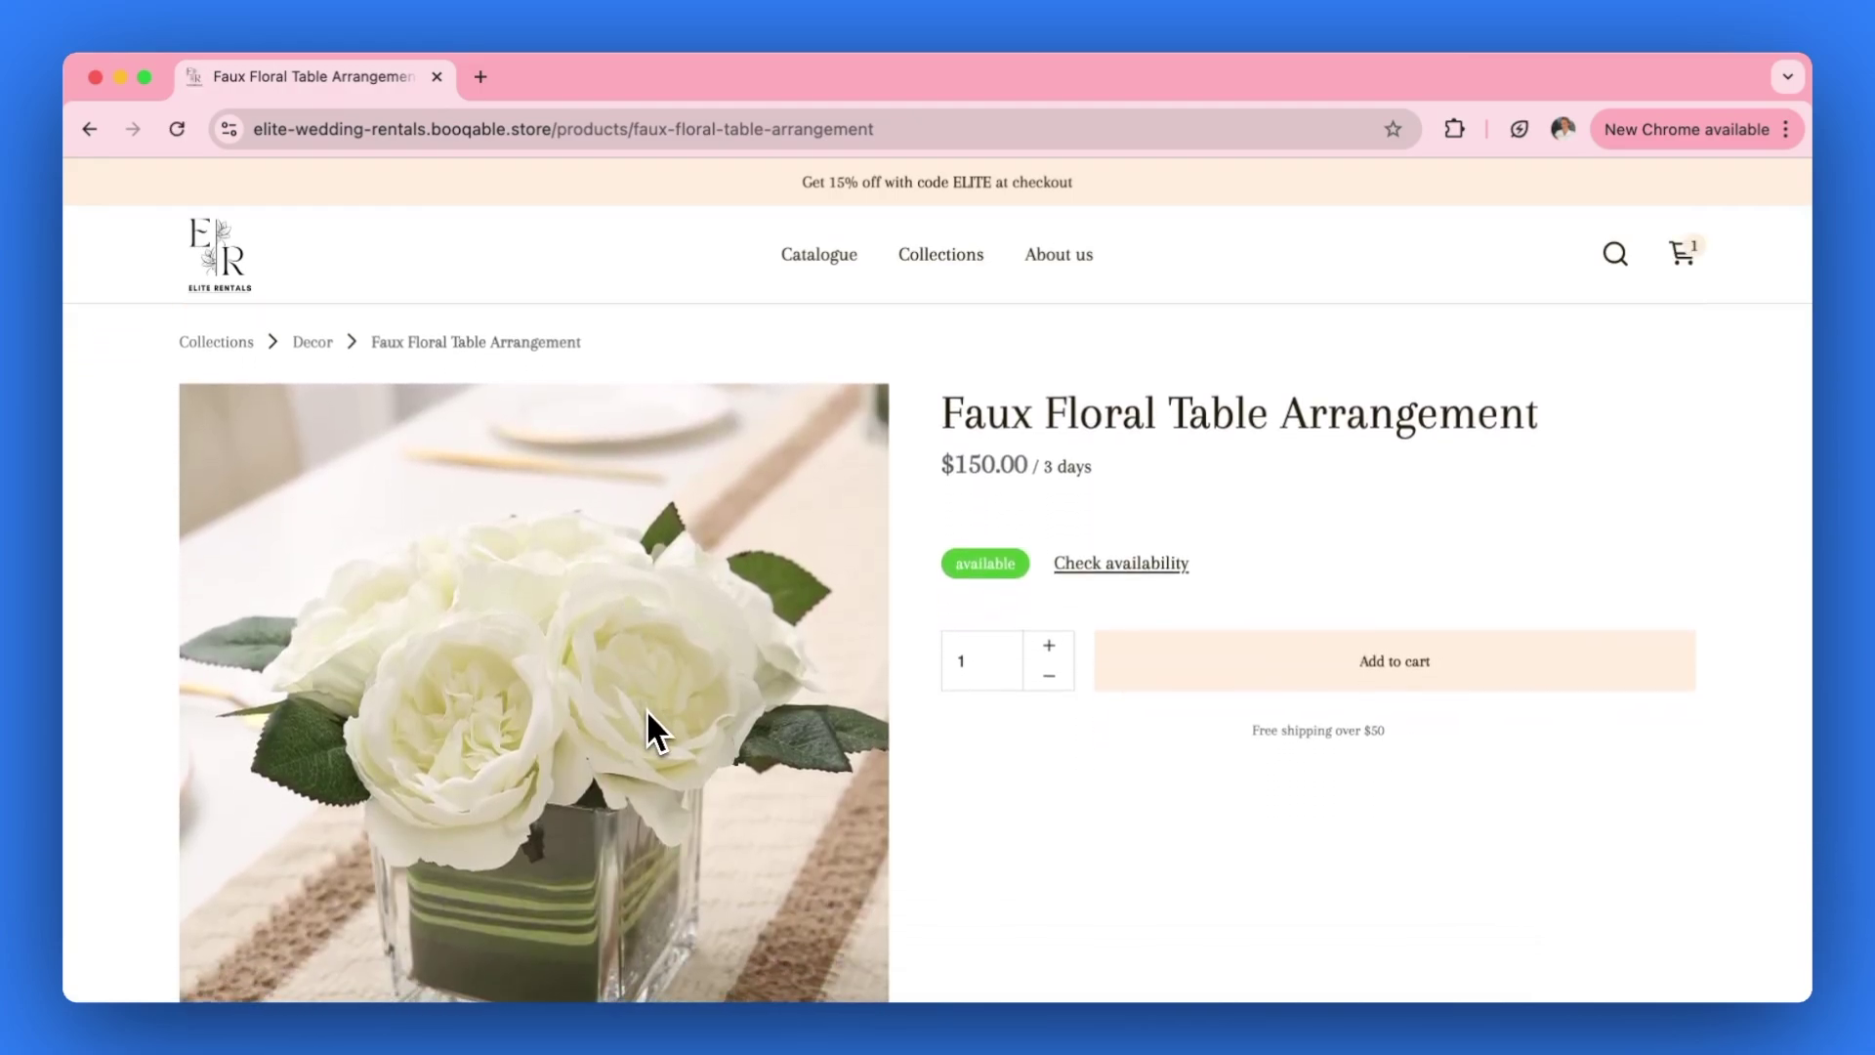
pyautogui.click(1100, 566)
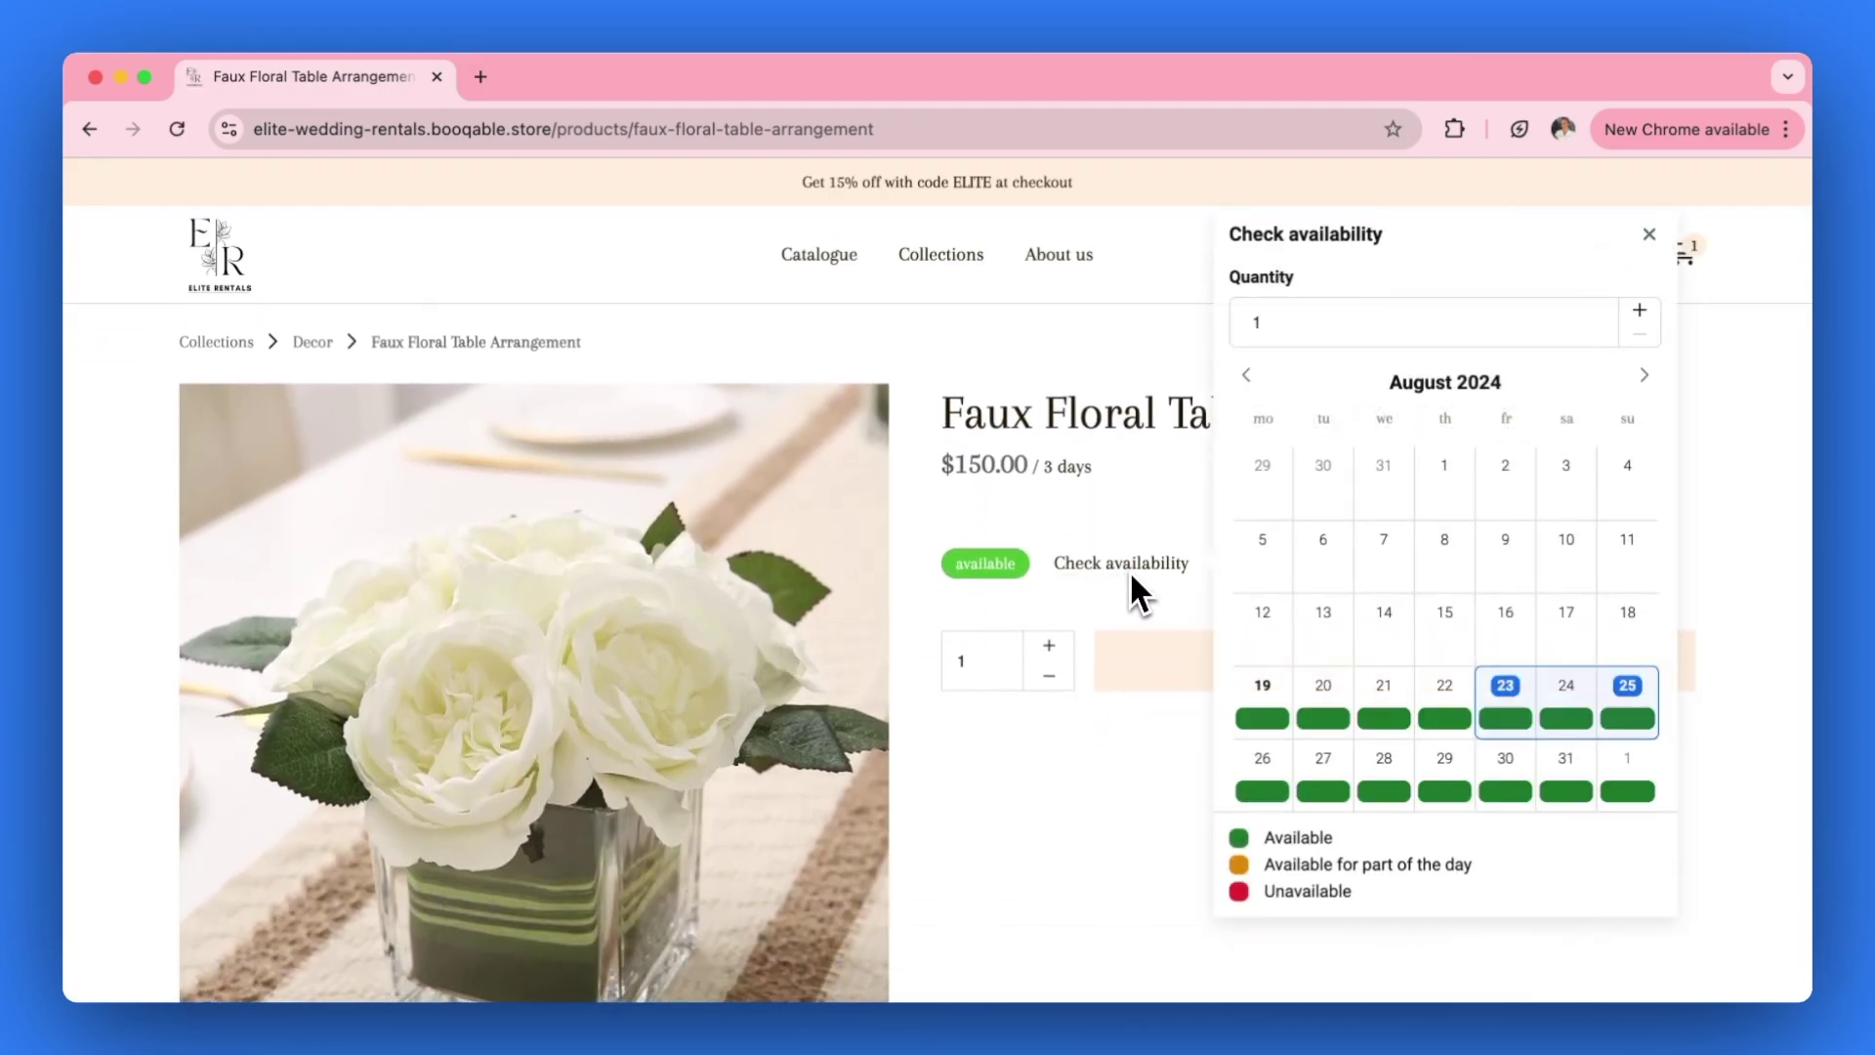
pyautogui.click(1129, 570)
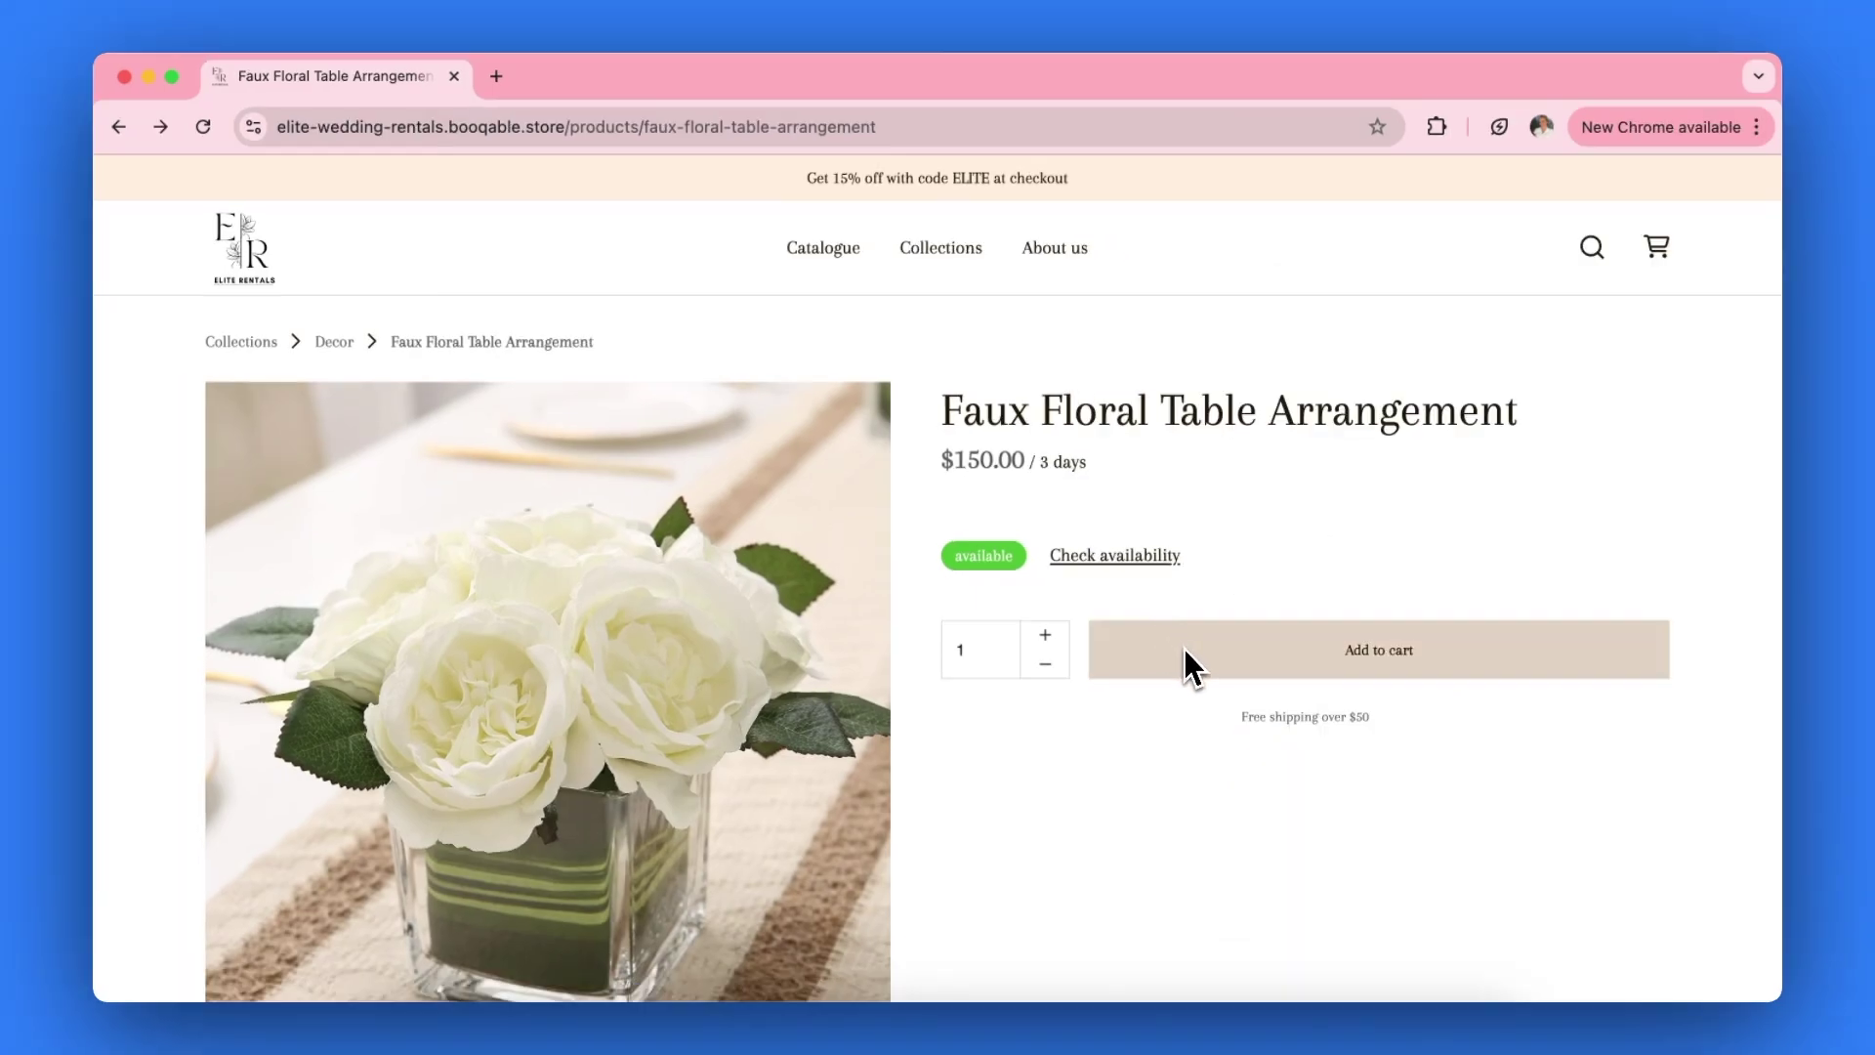
pyautogui.click(1184, 649)
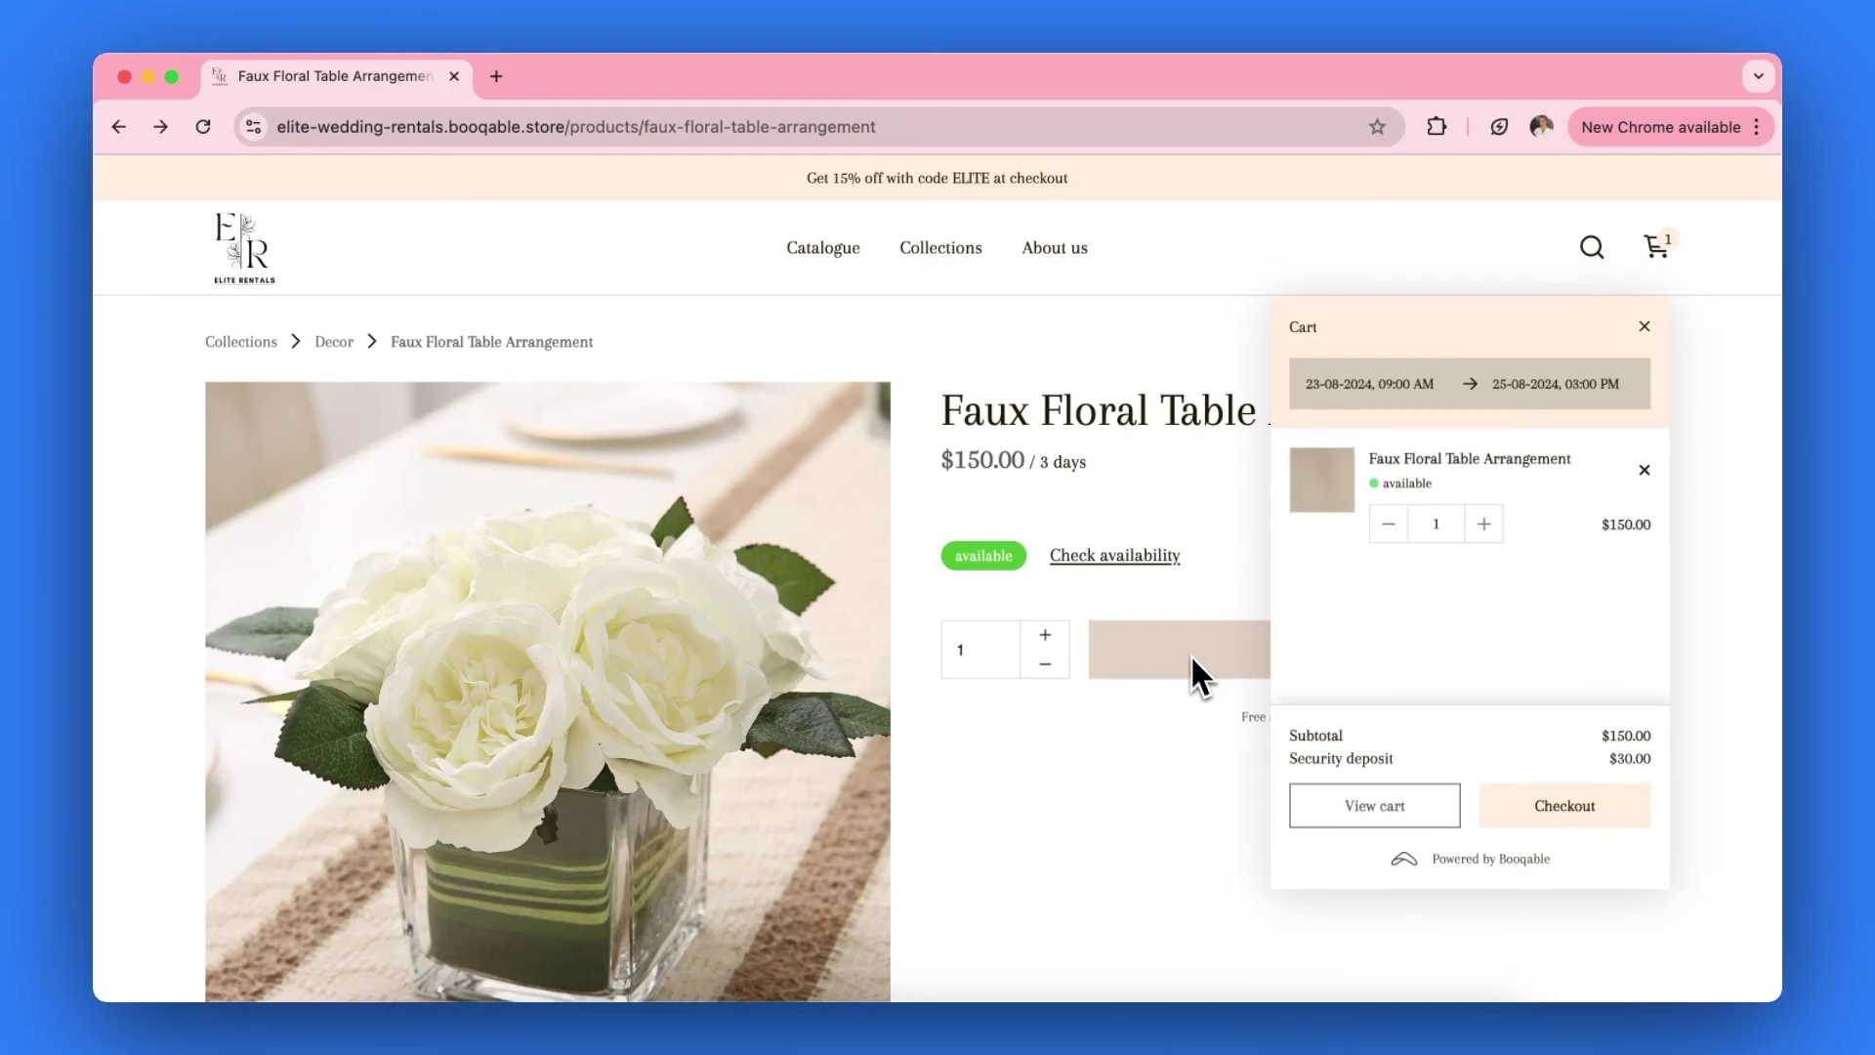
pyautogui.click(1553, 825)
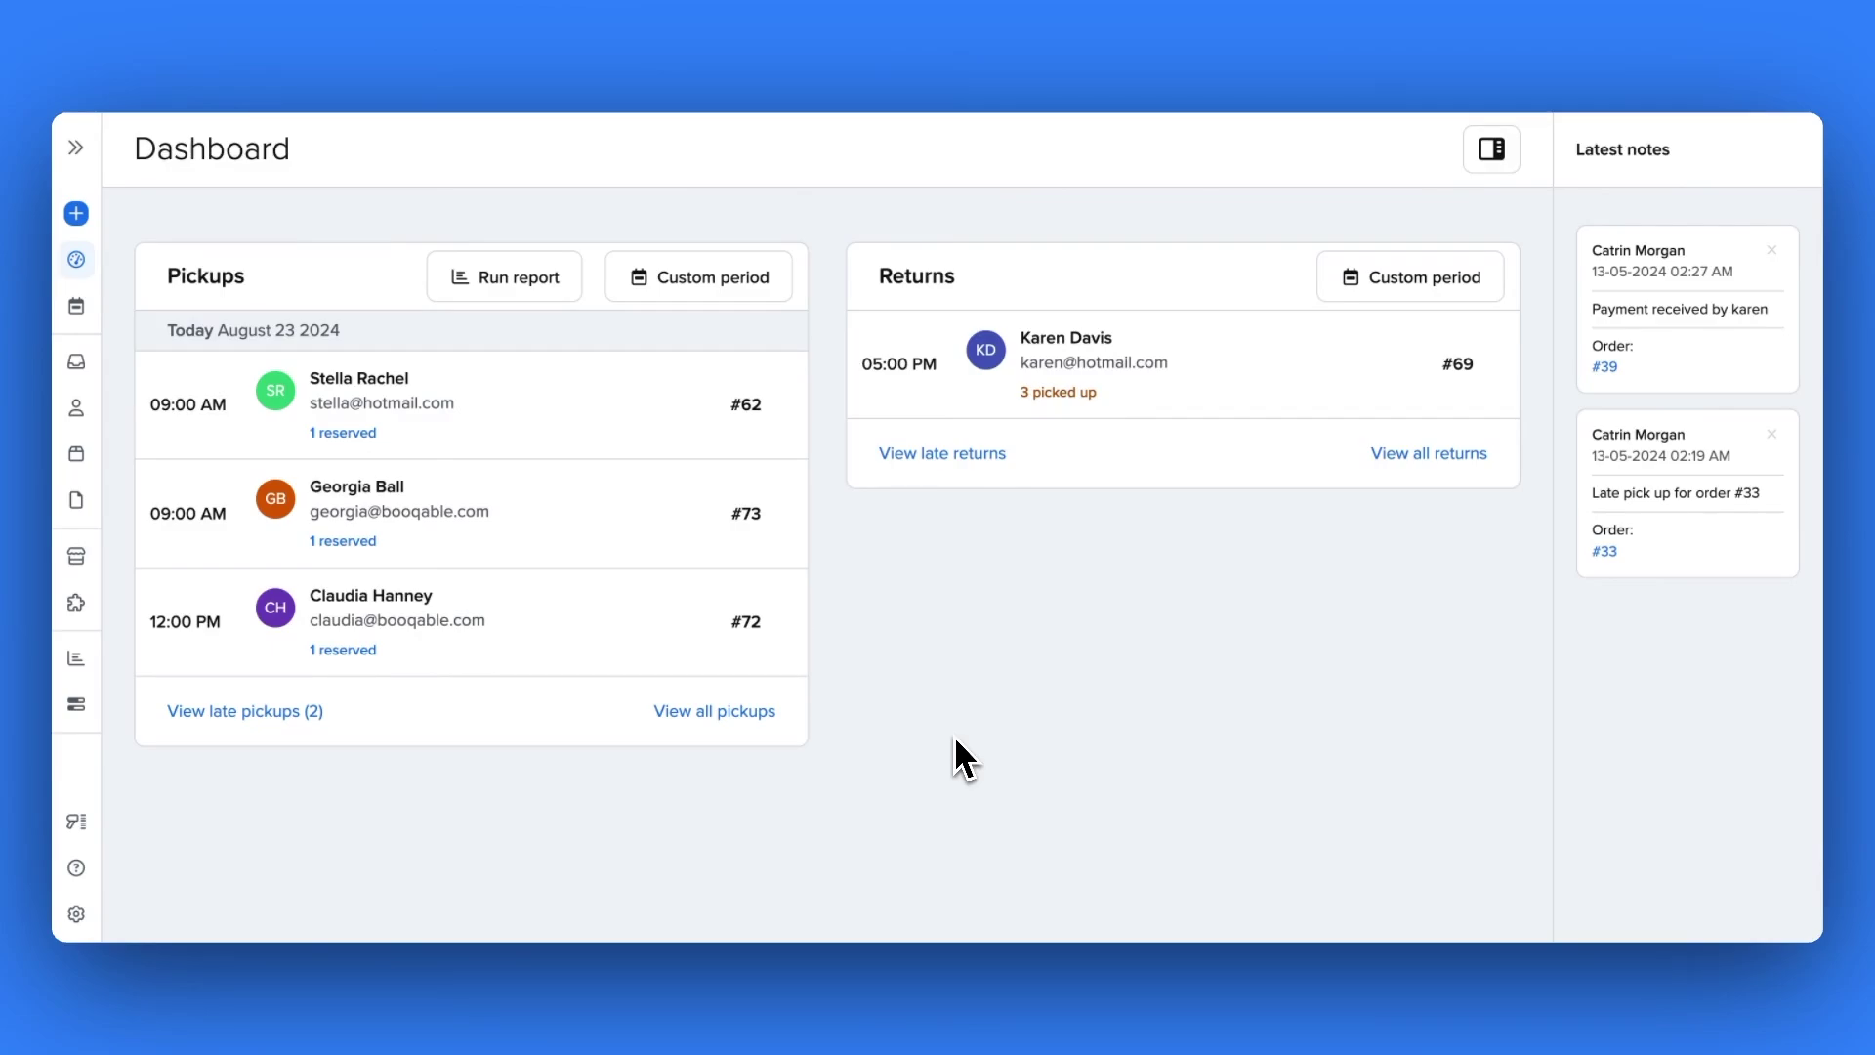
pyautogui.moveTo(791, 566)
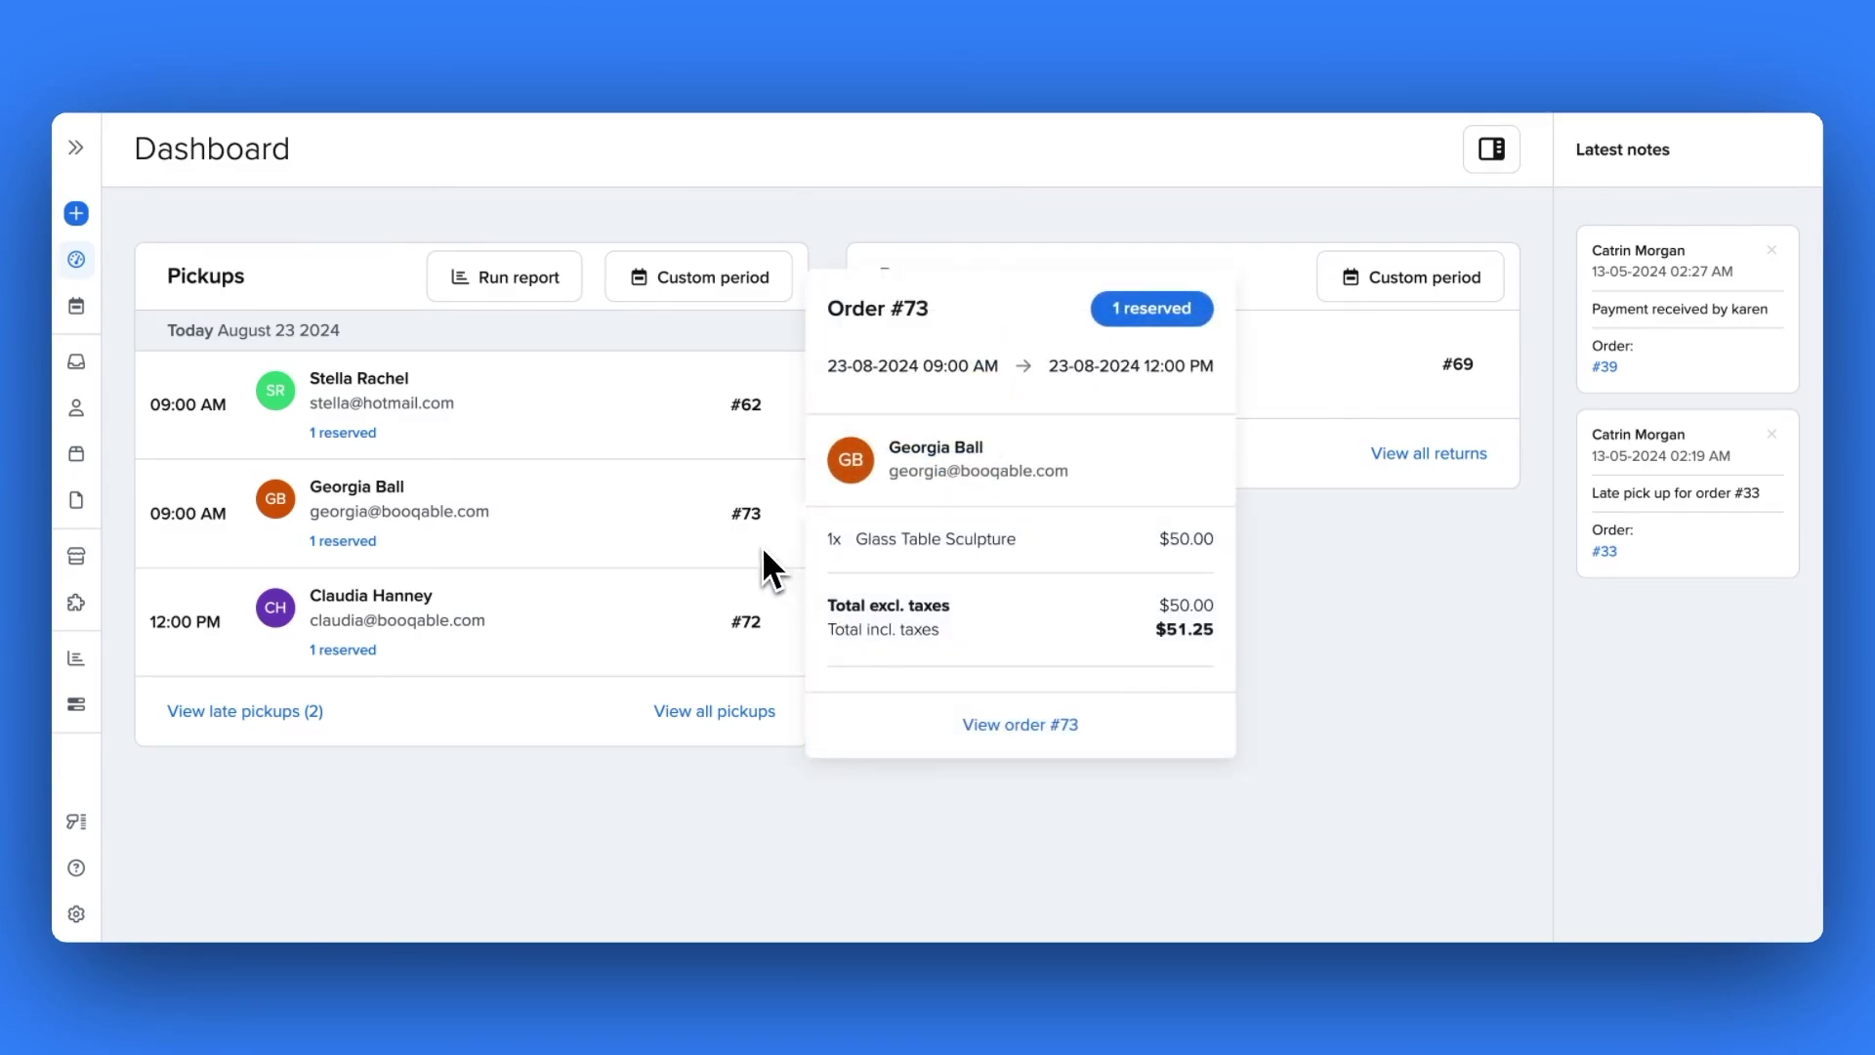
pyautogui.moveTo(1274, 442)
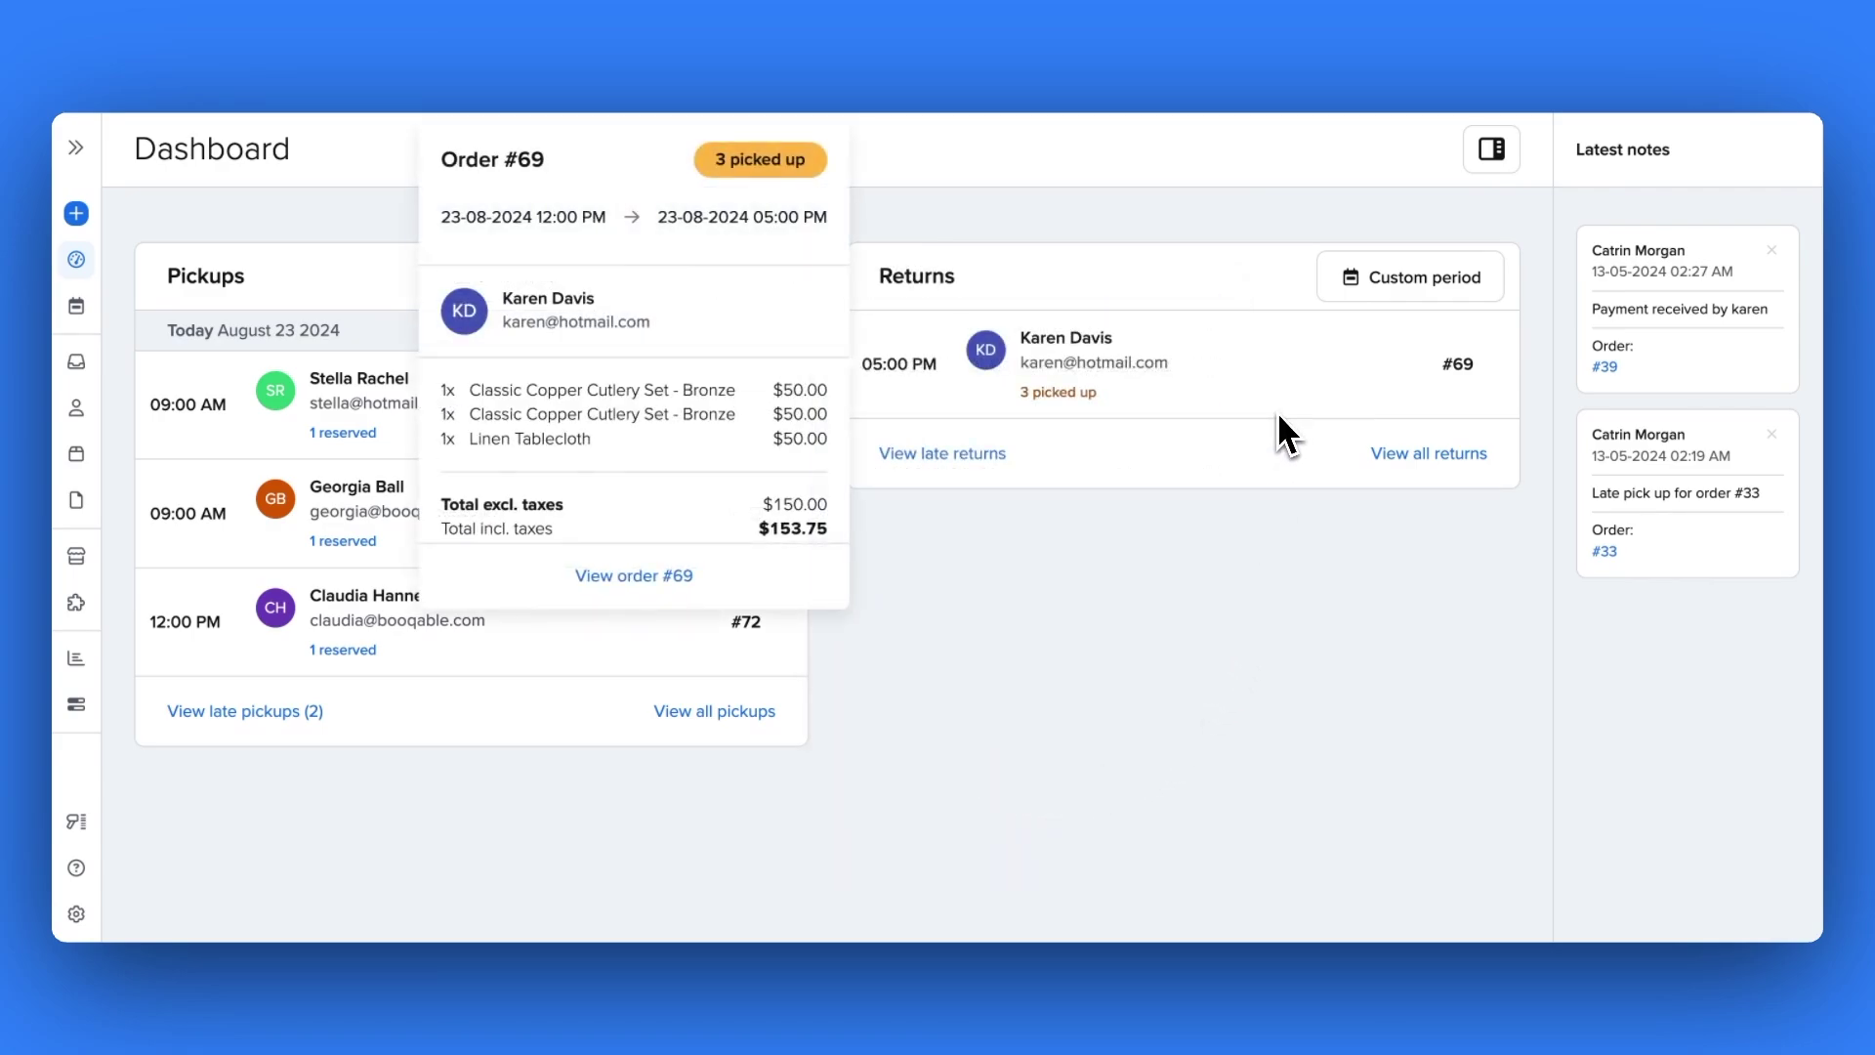
pyautogui.click(1379, 291)
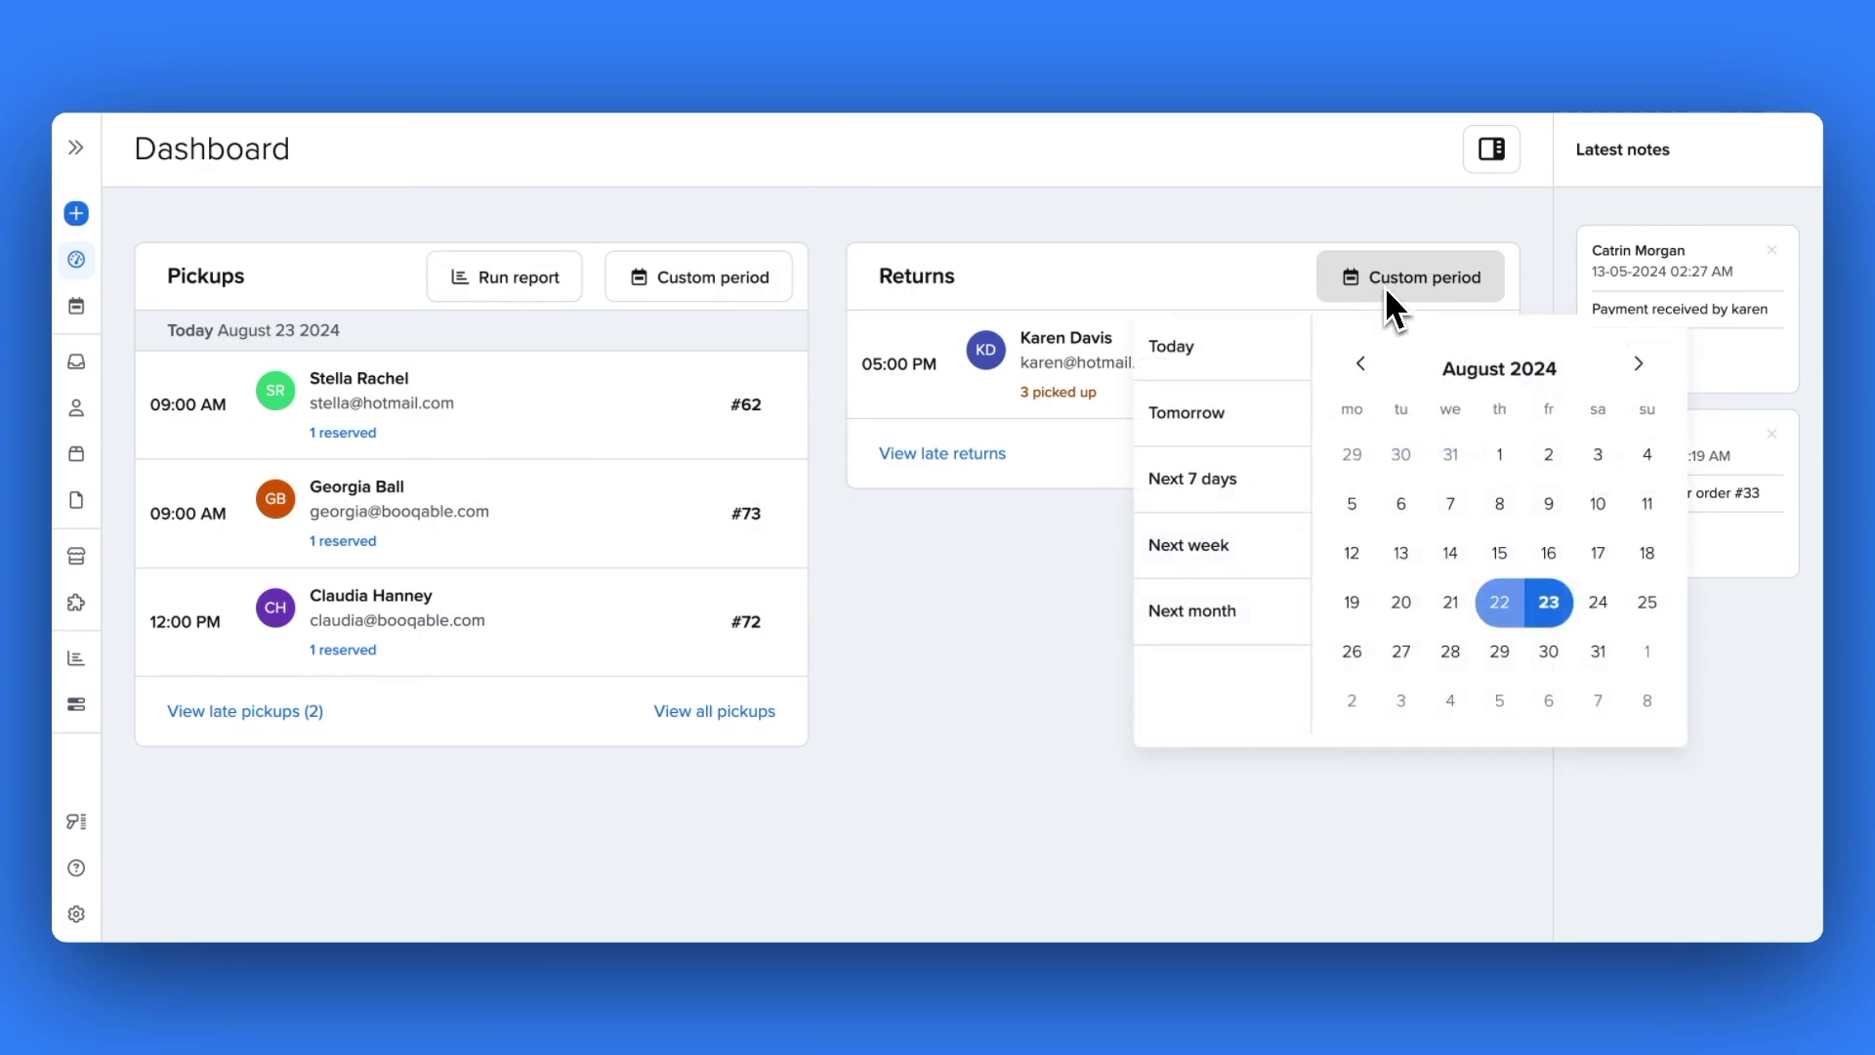
pyautogui.click(1086, 584)
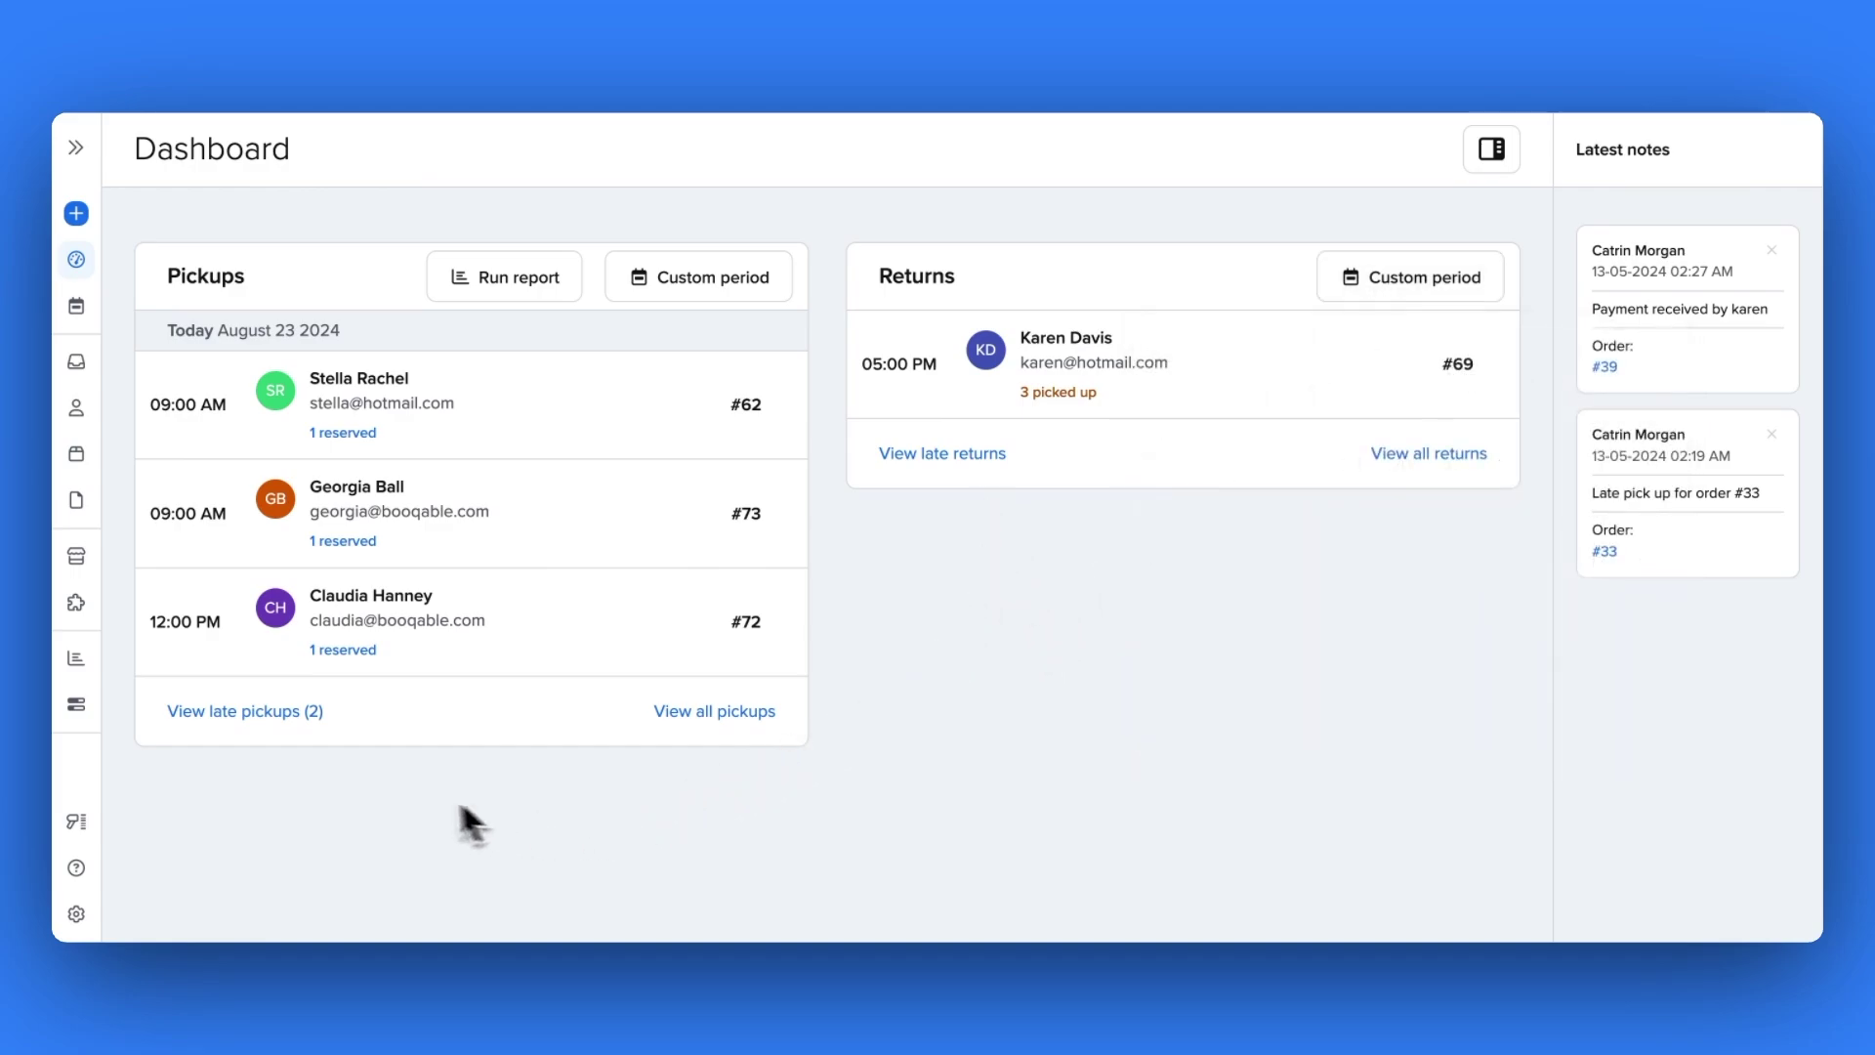
pyautogui.click(294, 720)
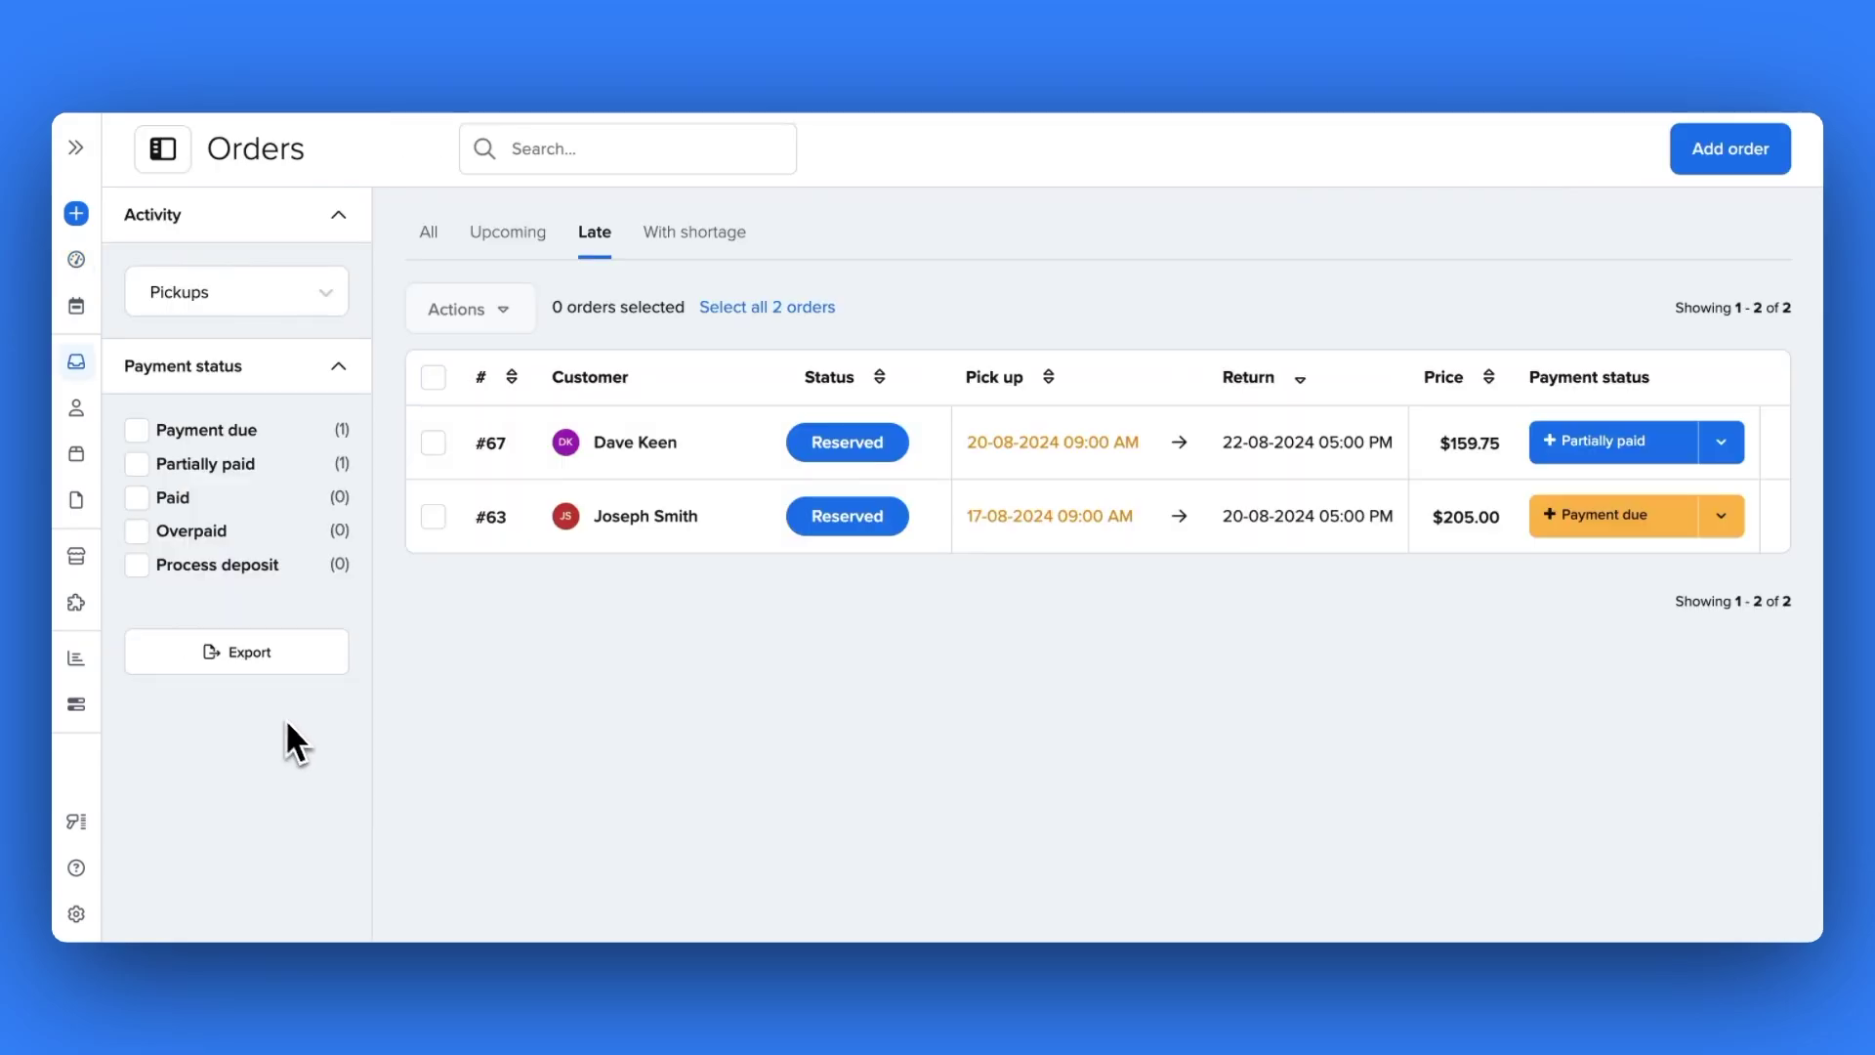
pyautogui.click(430, 234)
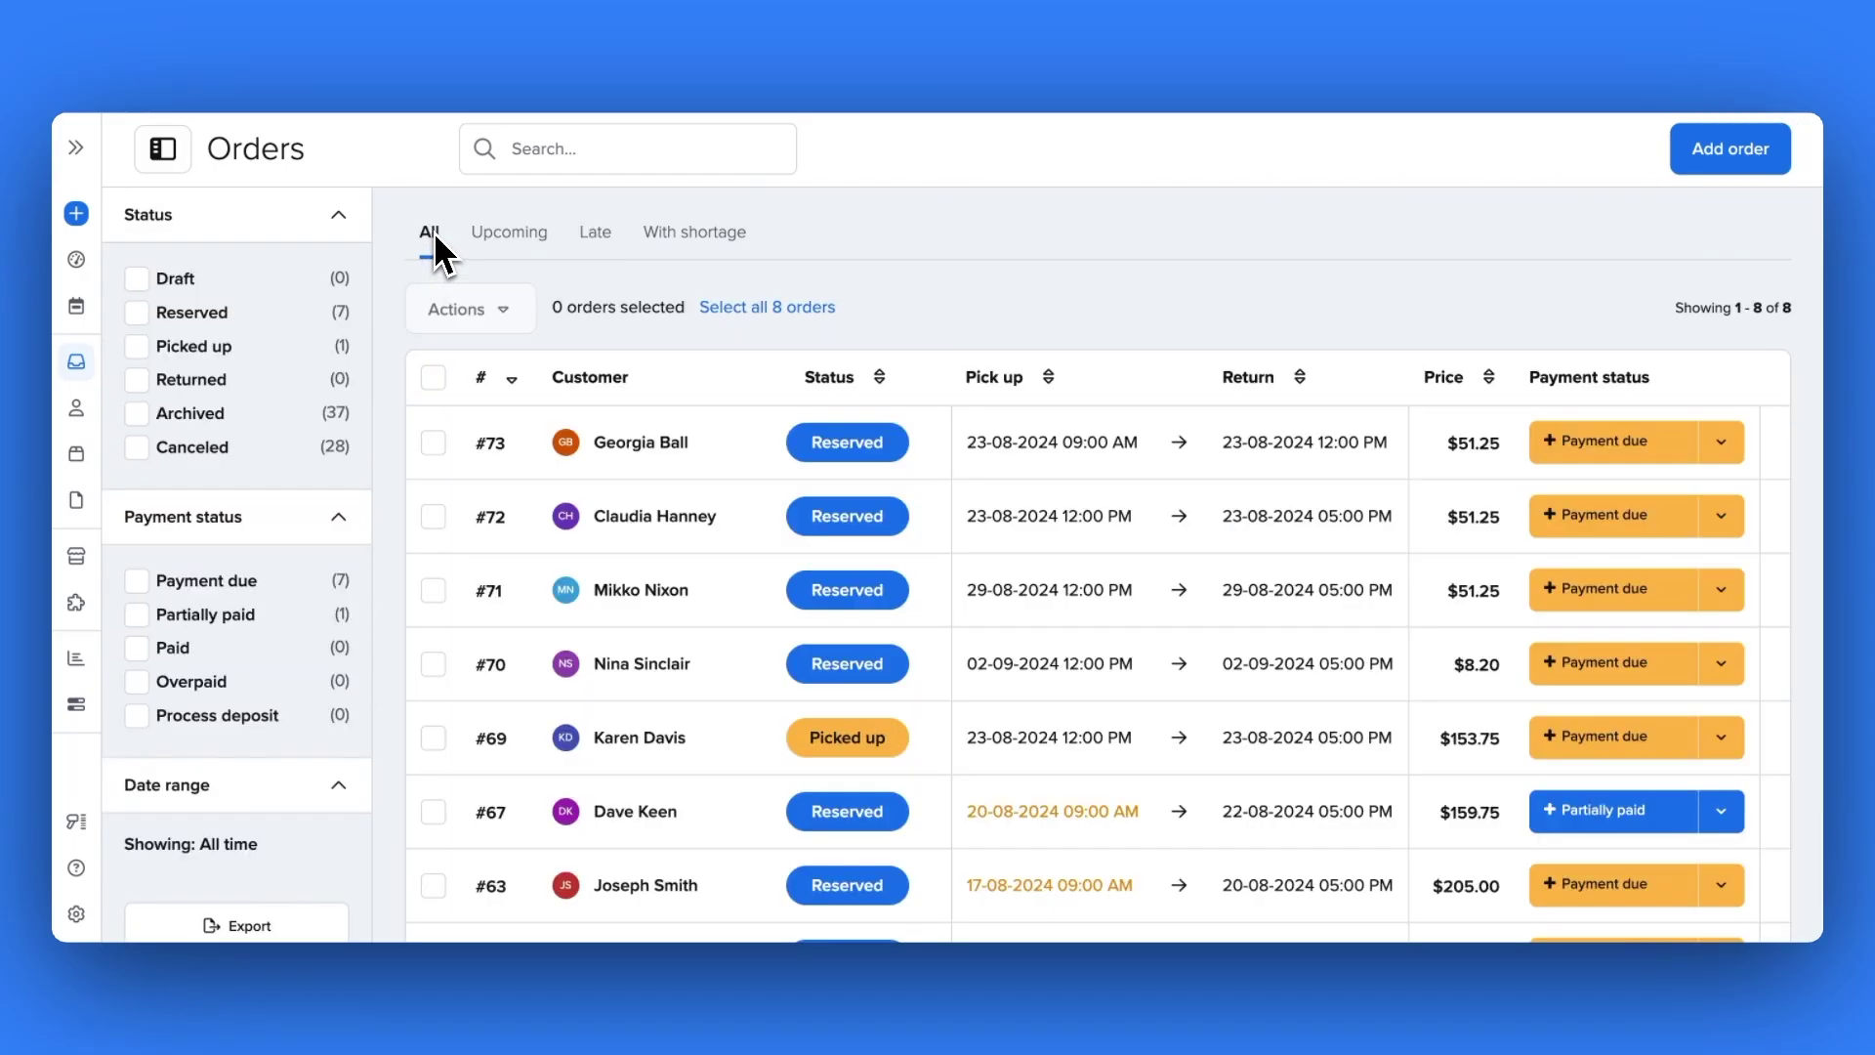
pyautogui.click(76, 259)
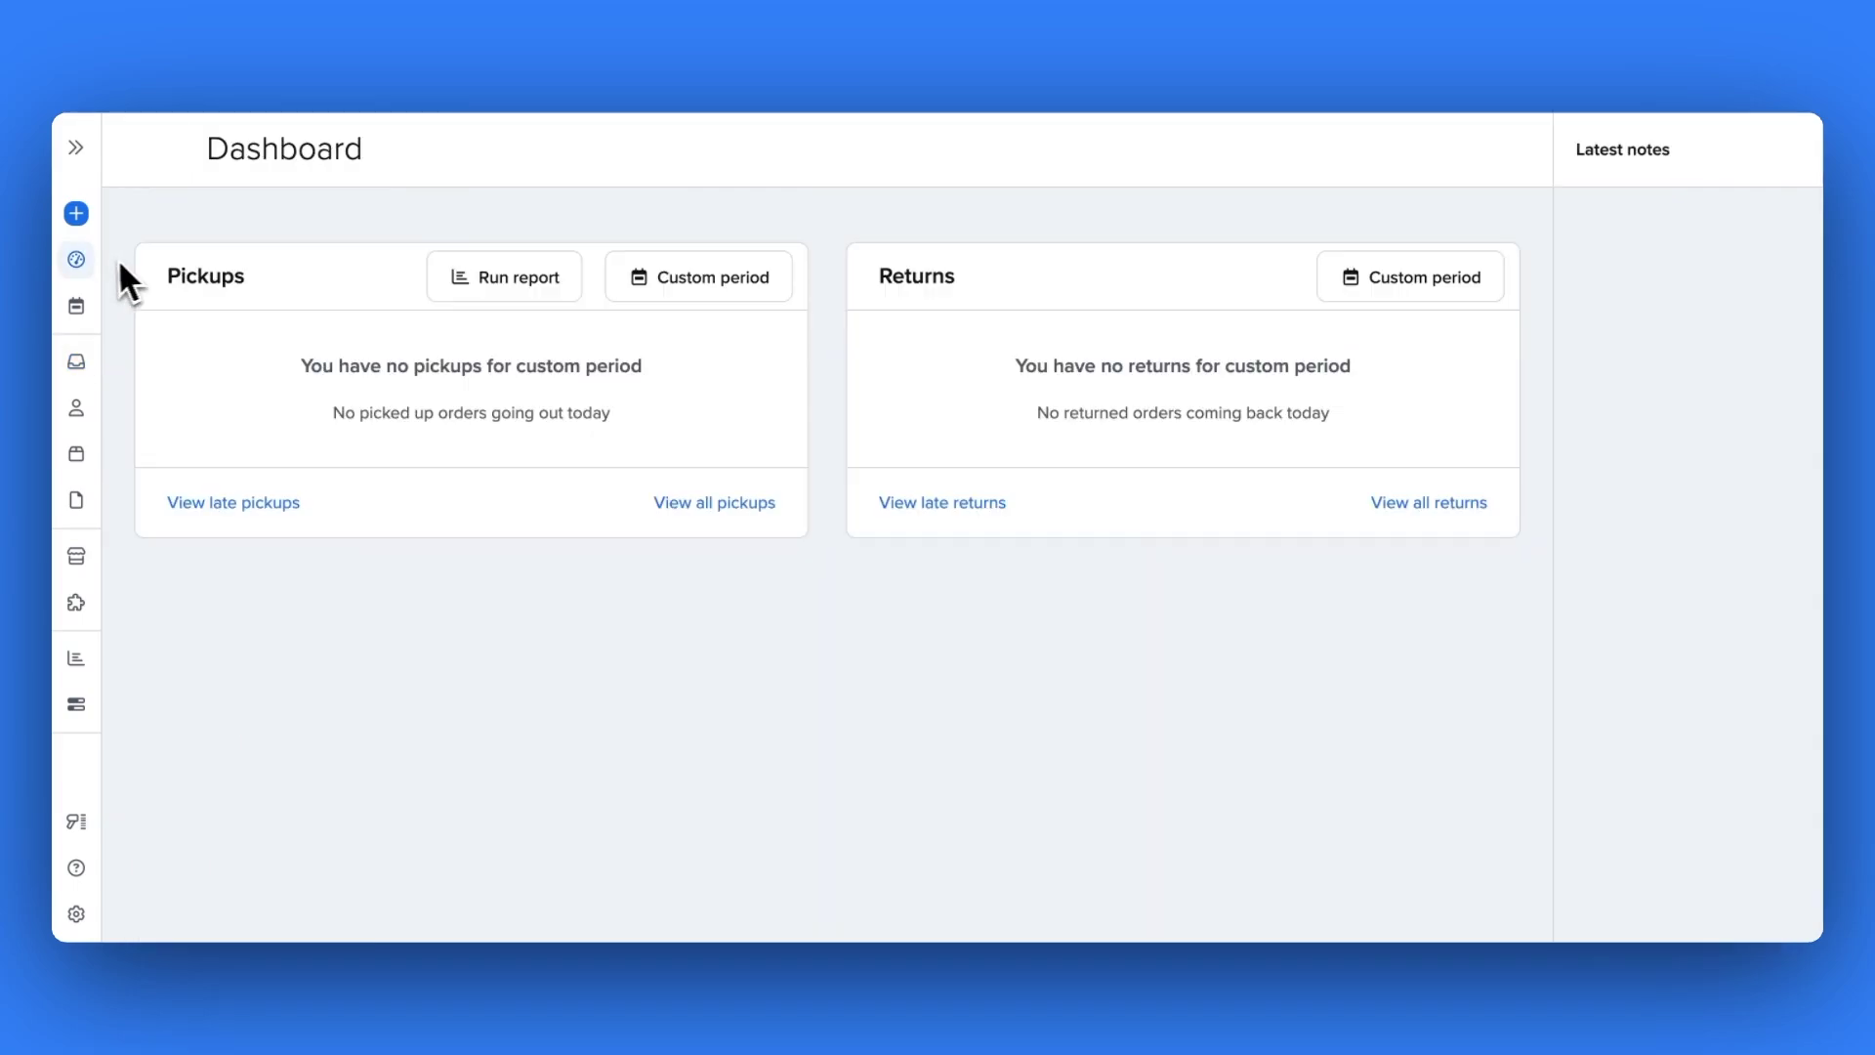
# Start order #73's pickup assigning GLASS_TABLE_SCULPTURE-1, then cancel without saving
pyautogui.moveTo(295, 502)
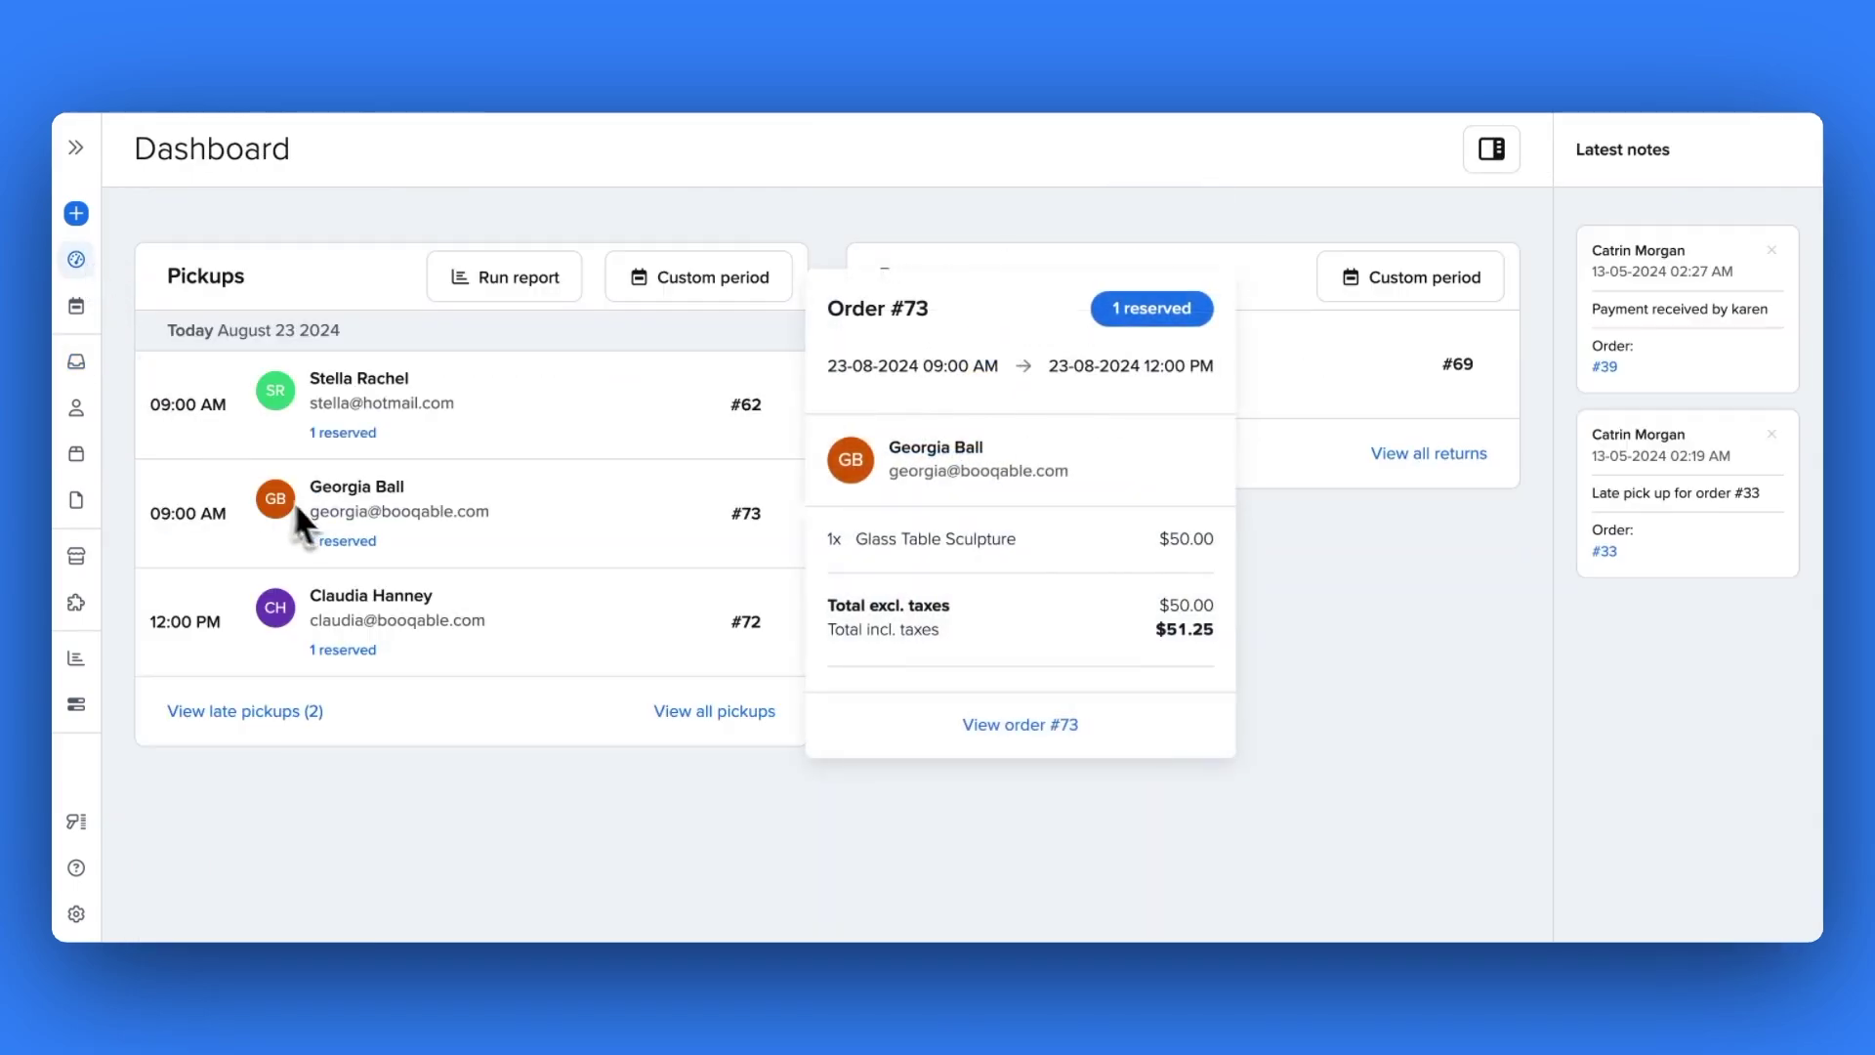
pyautogui.click(360, 534)
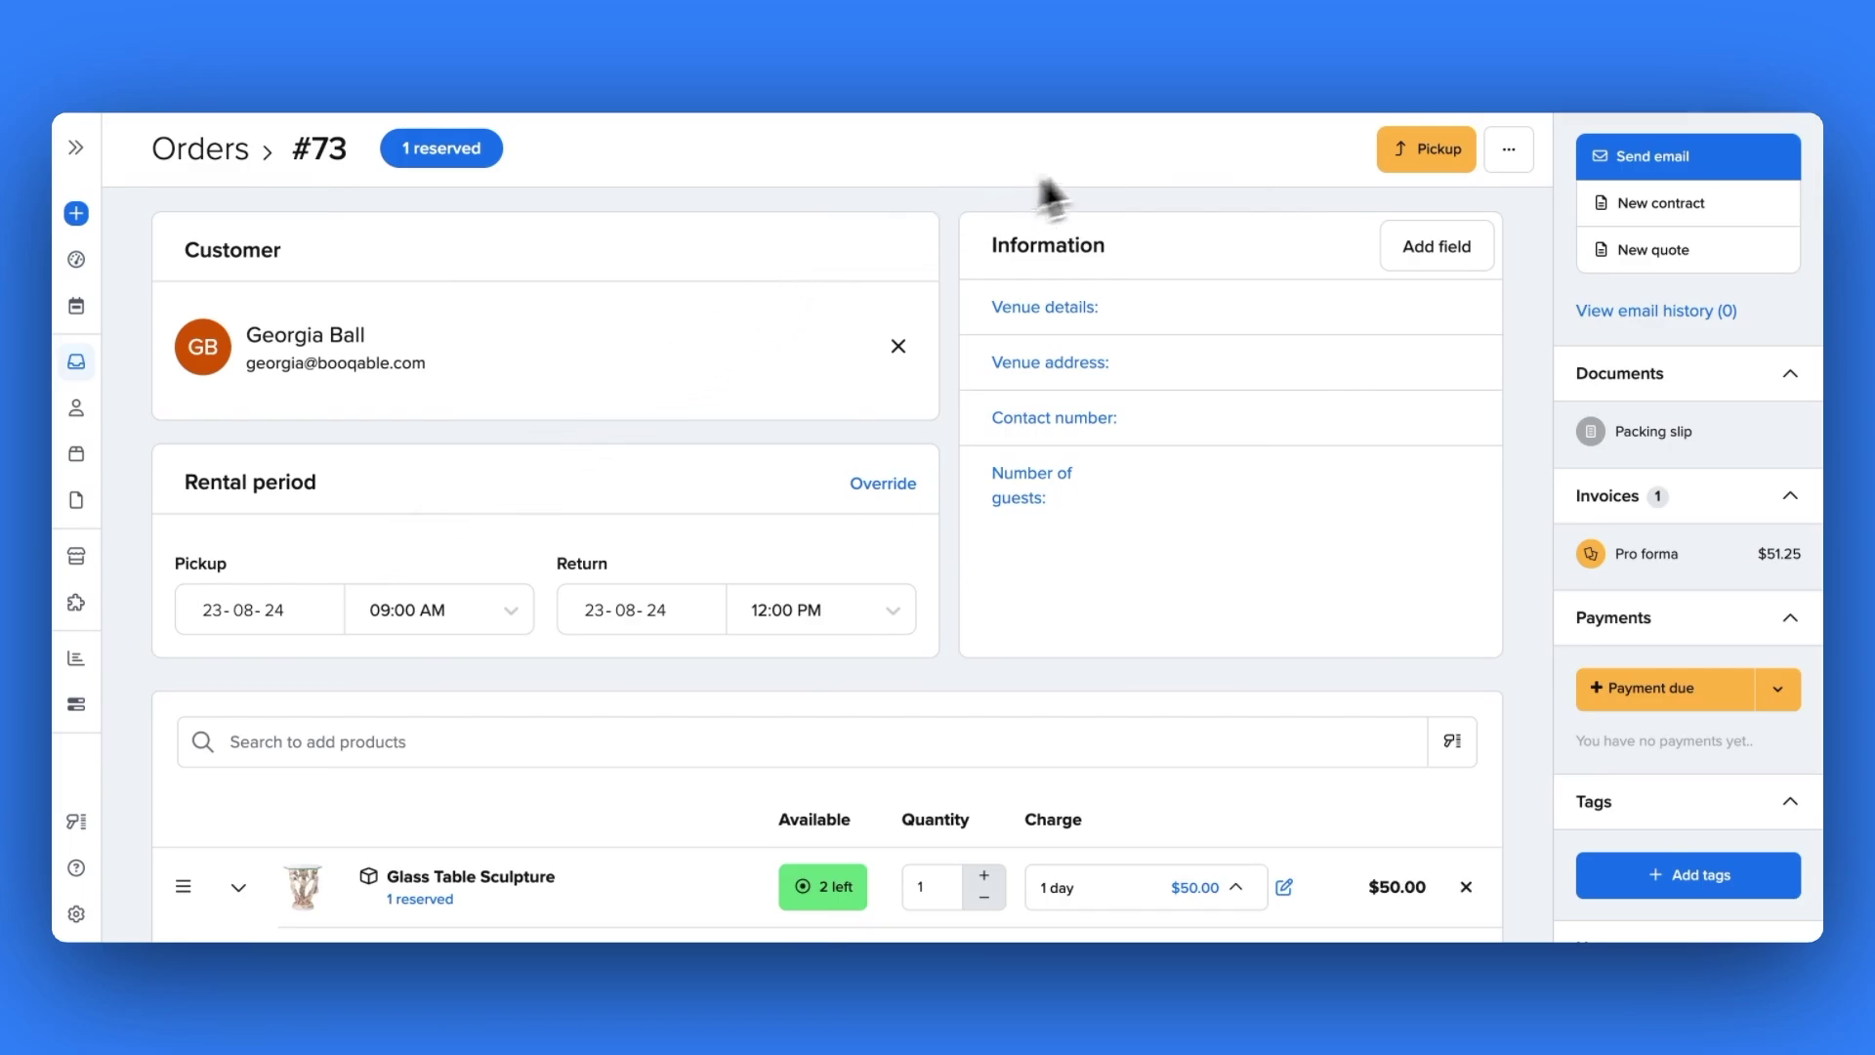
pyautogui.click(1412, 153)
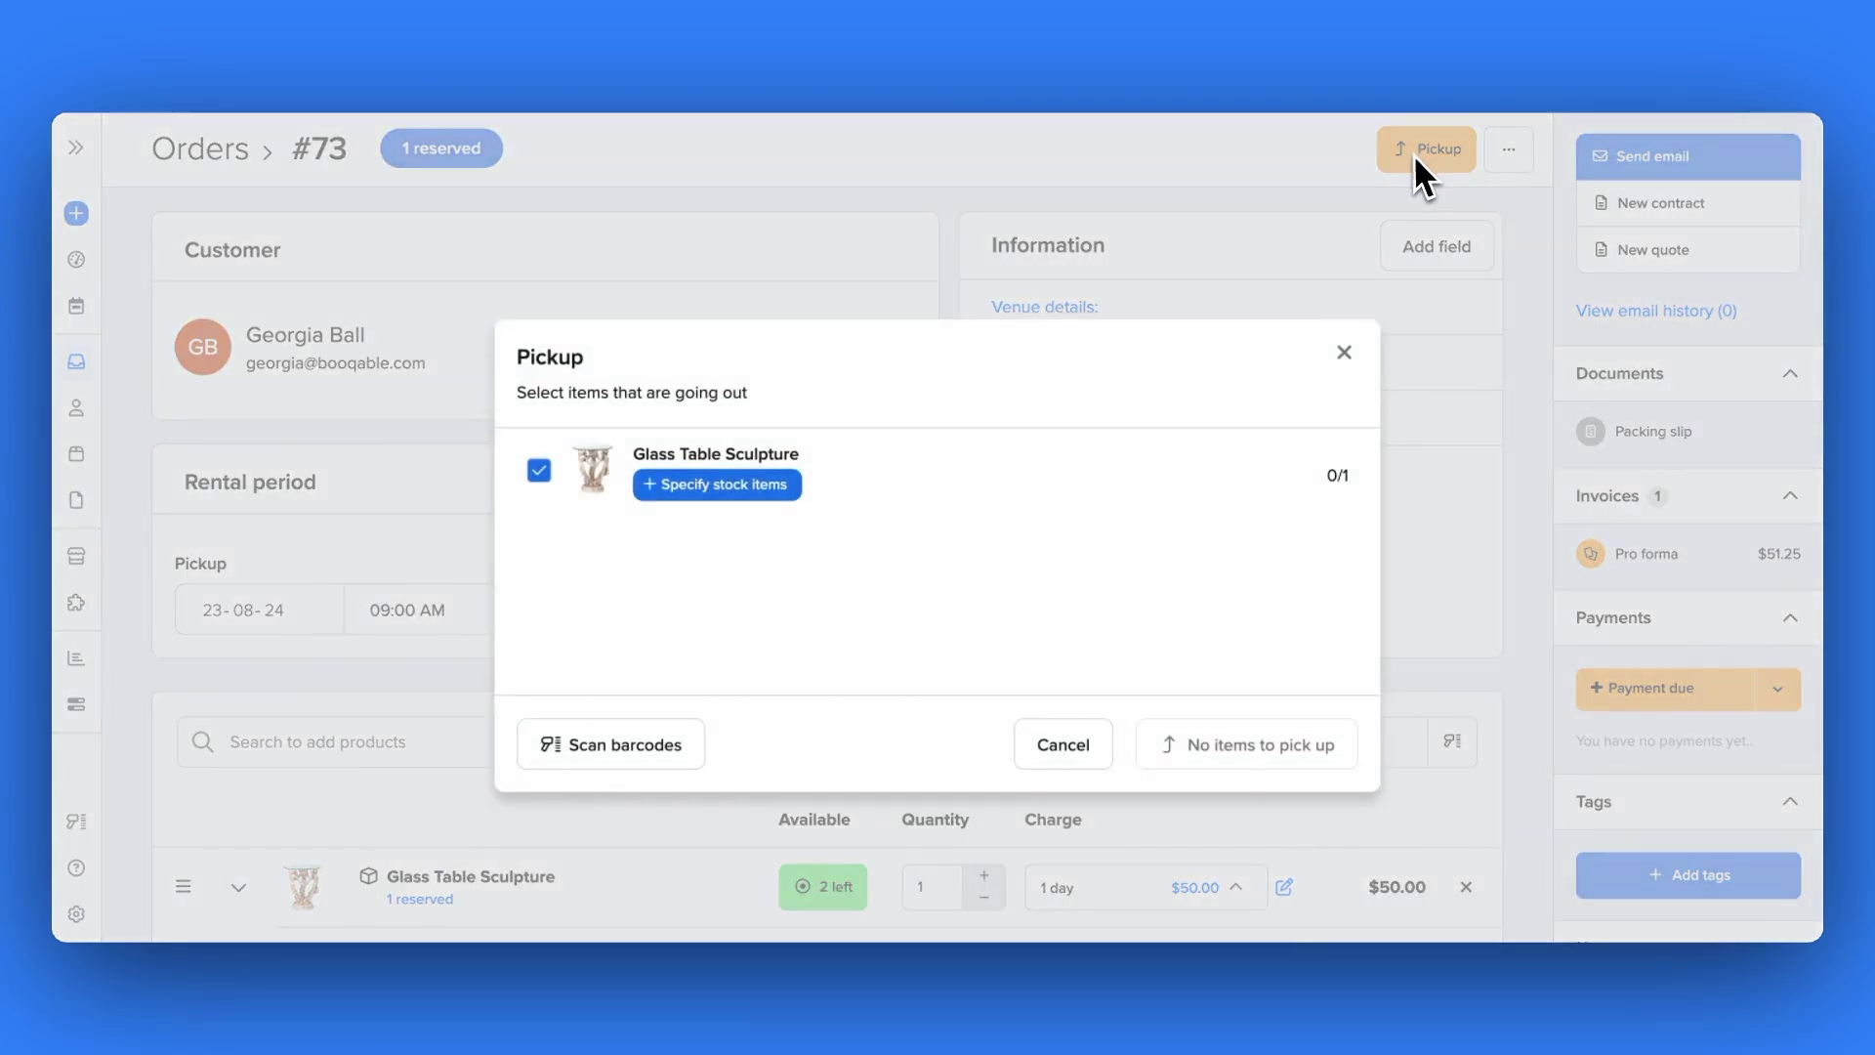
pyautogui.click(754, 498)
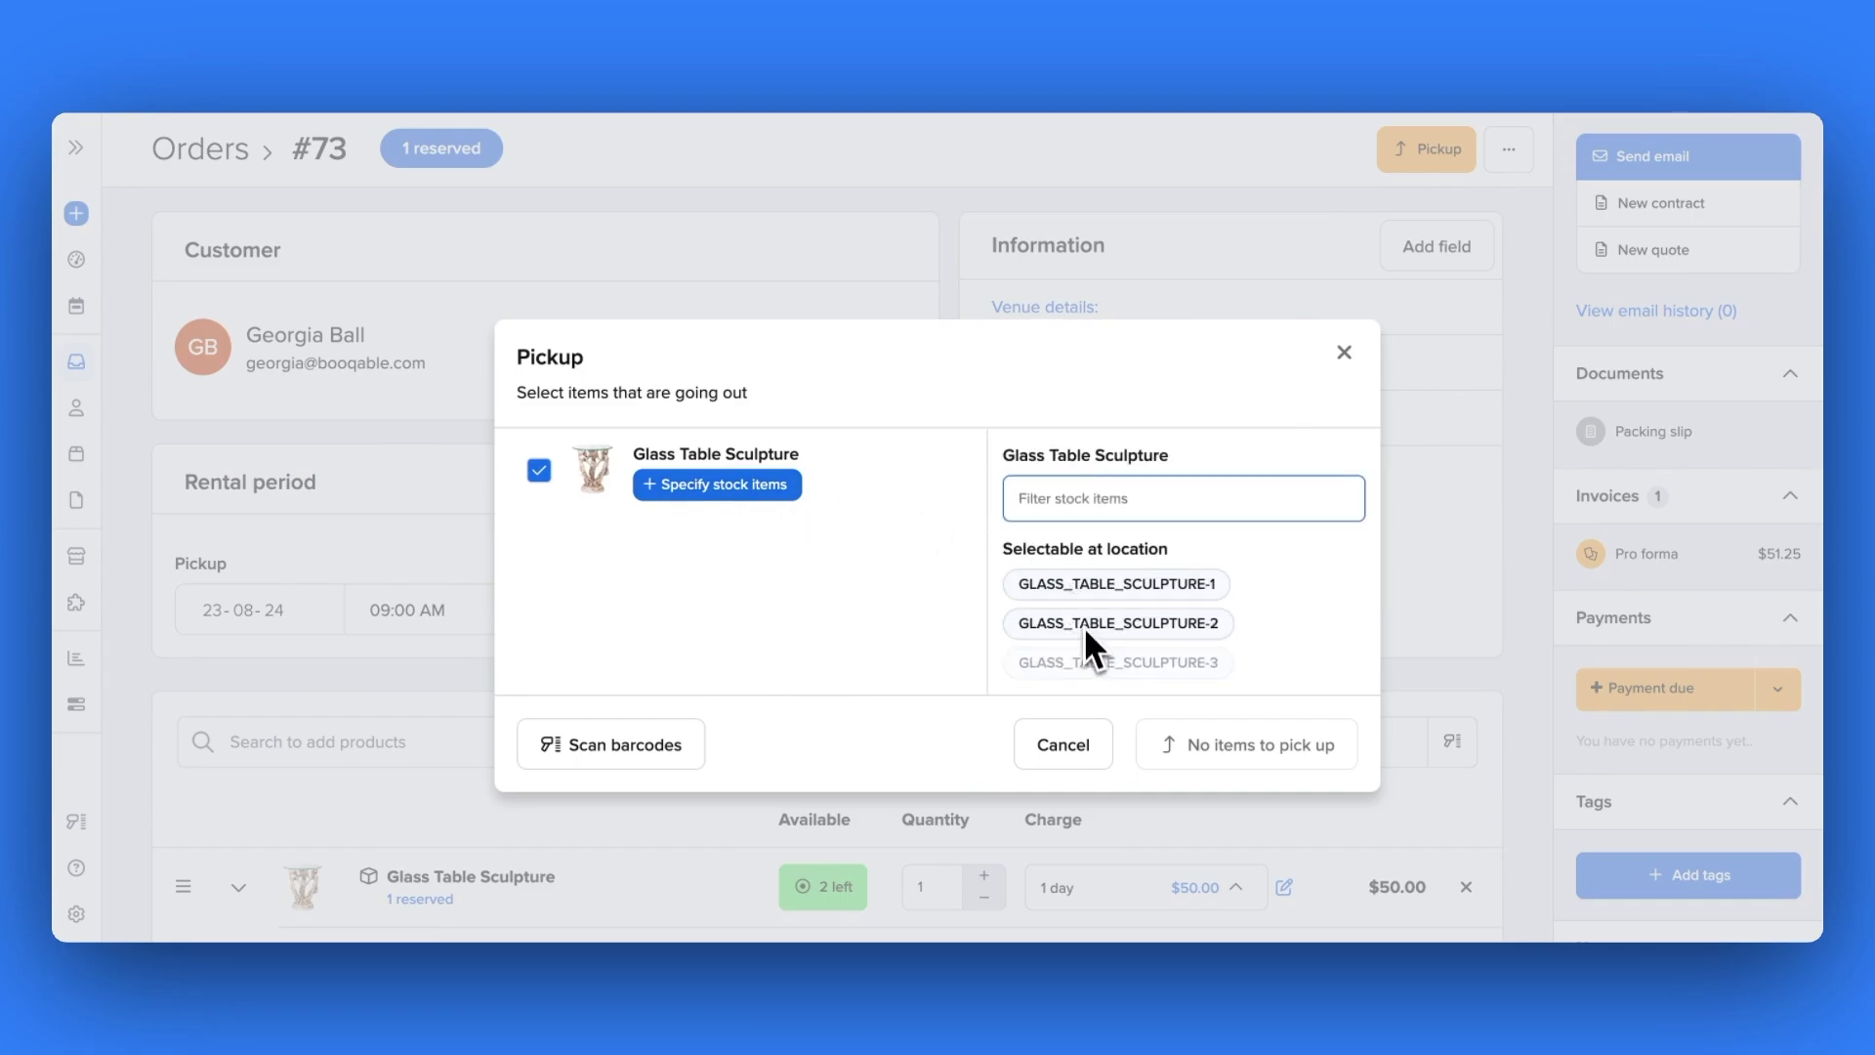
pyautogui.click(1099, 594)
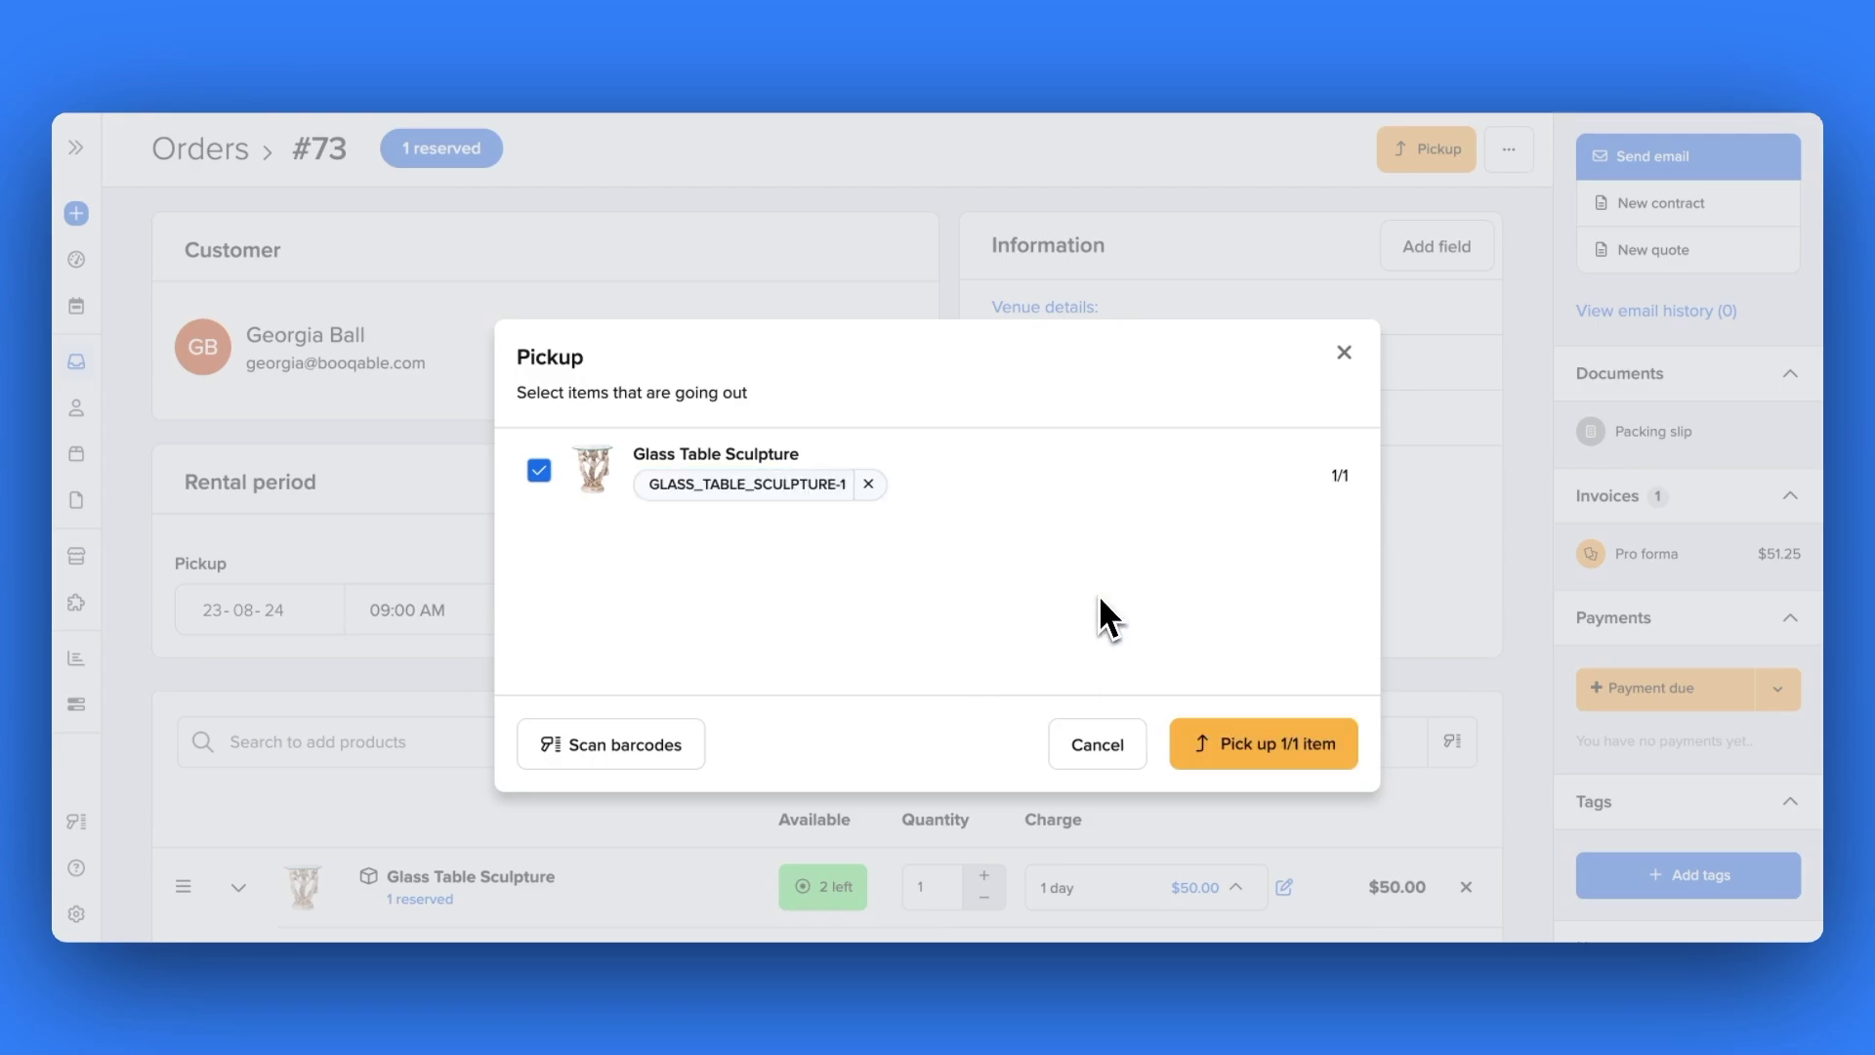
pyautogui.click(674, 747)
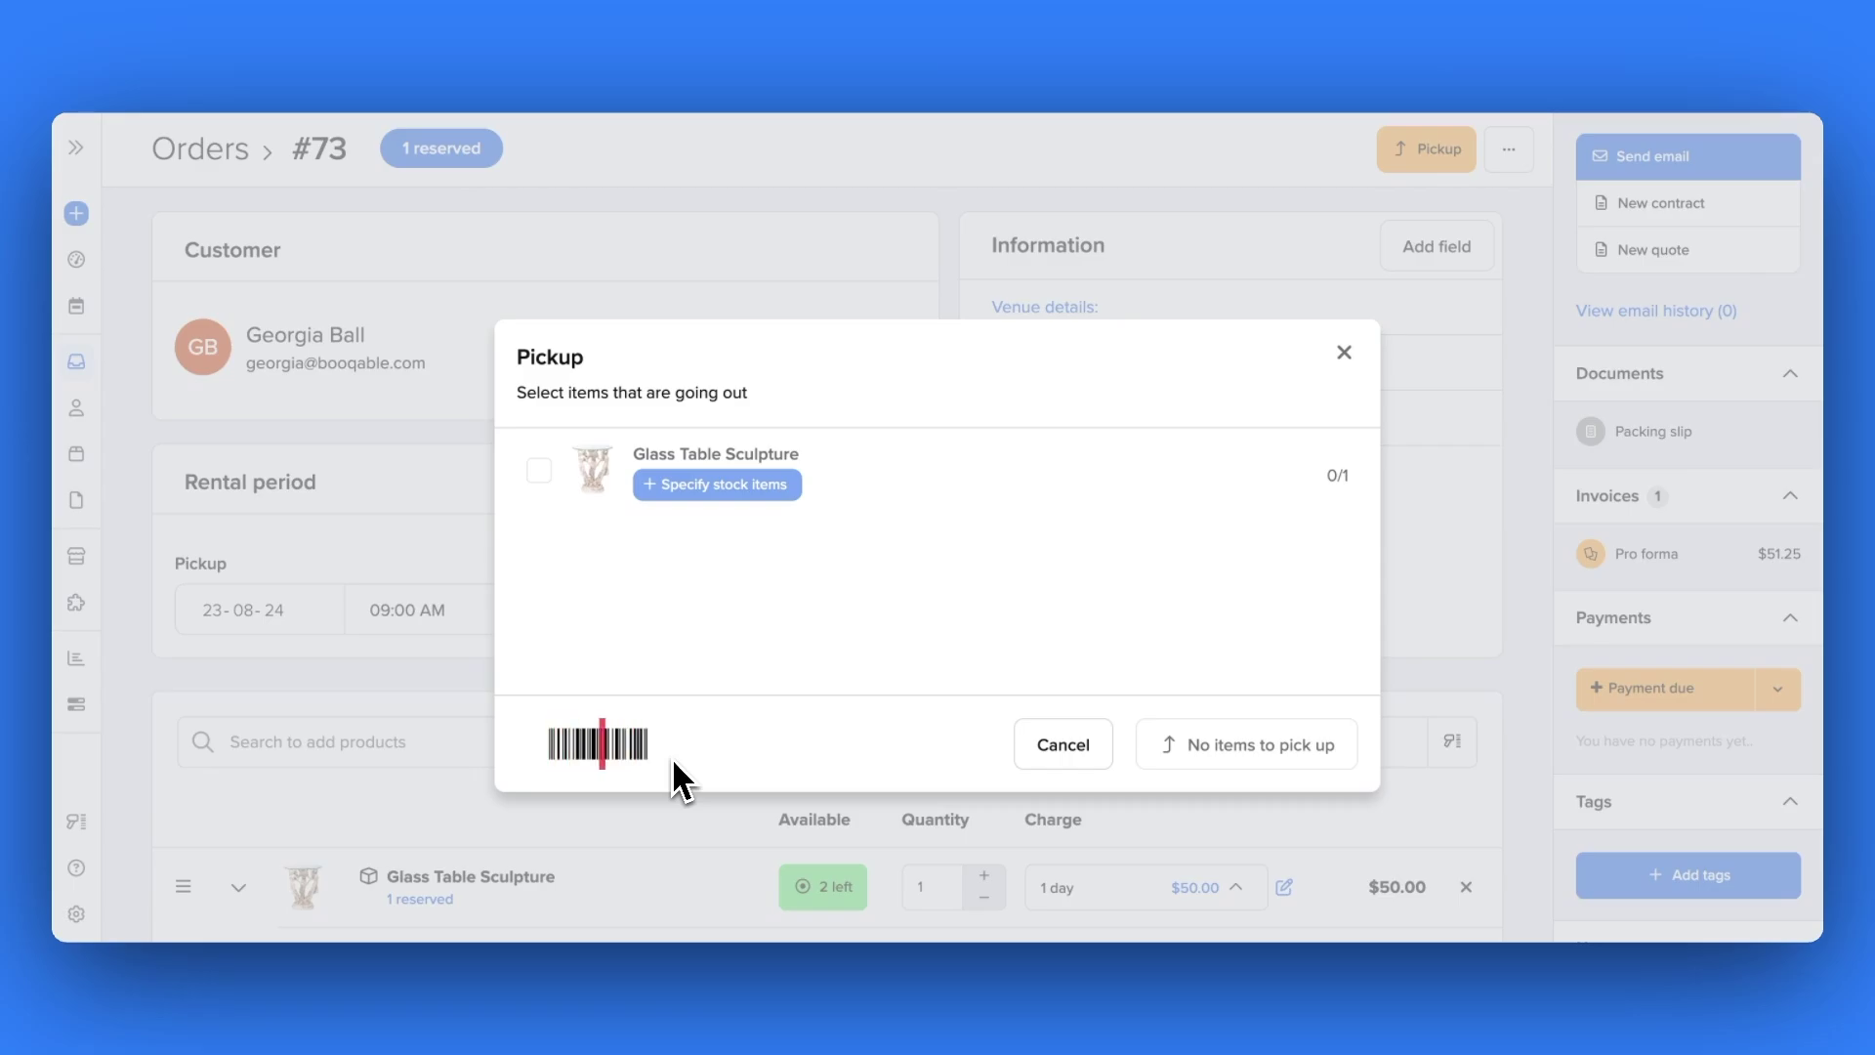
pyautogui.click(1037, 756)
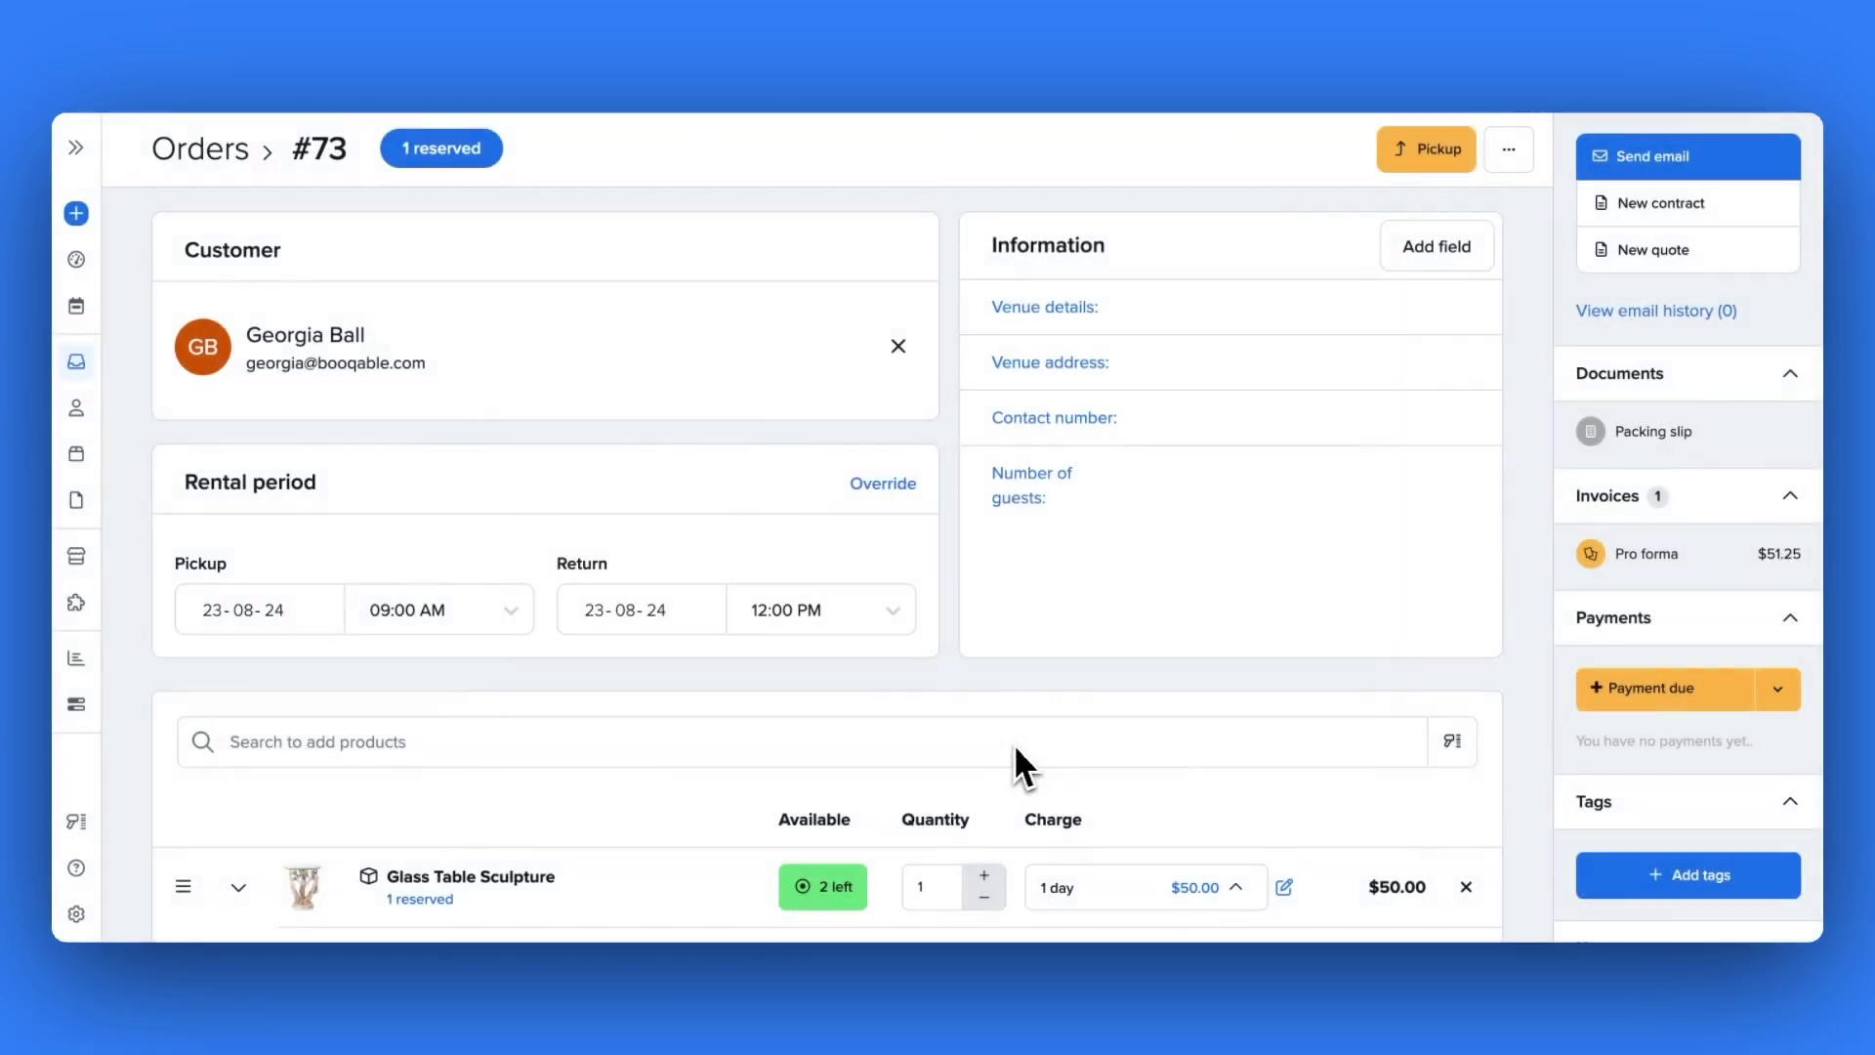
# Redo the pickup with stock item GLASS_TABLE_SCULPTURE-1 and confirm 1/1 item picked up
pyautogui.click(1421, 150)
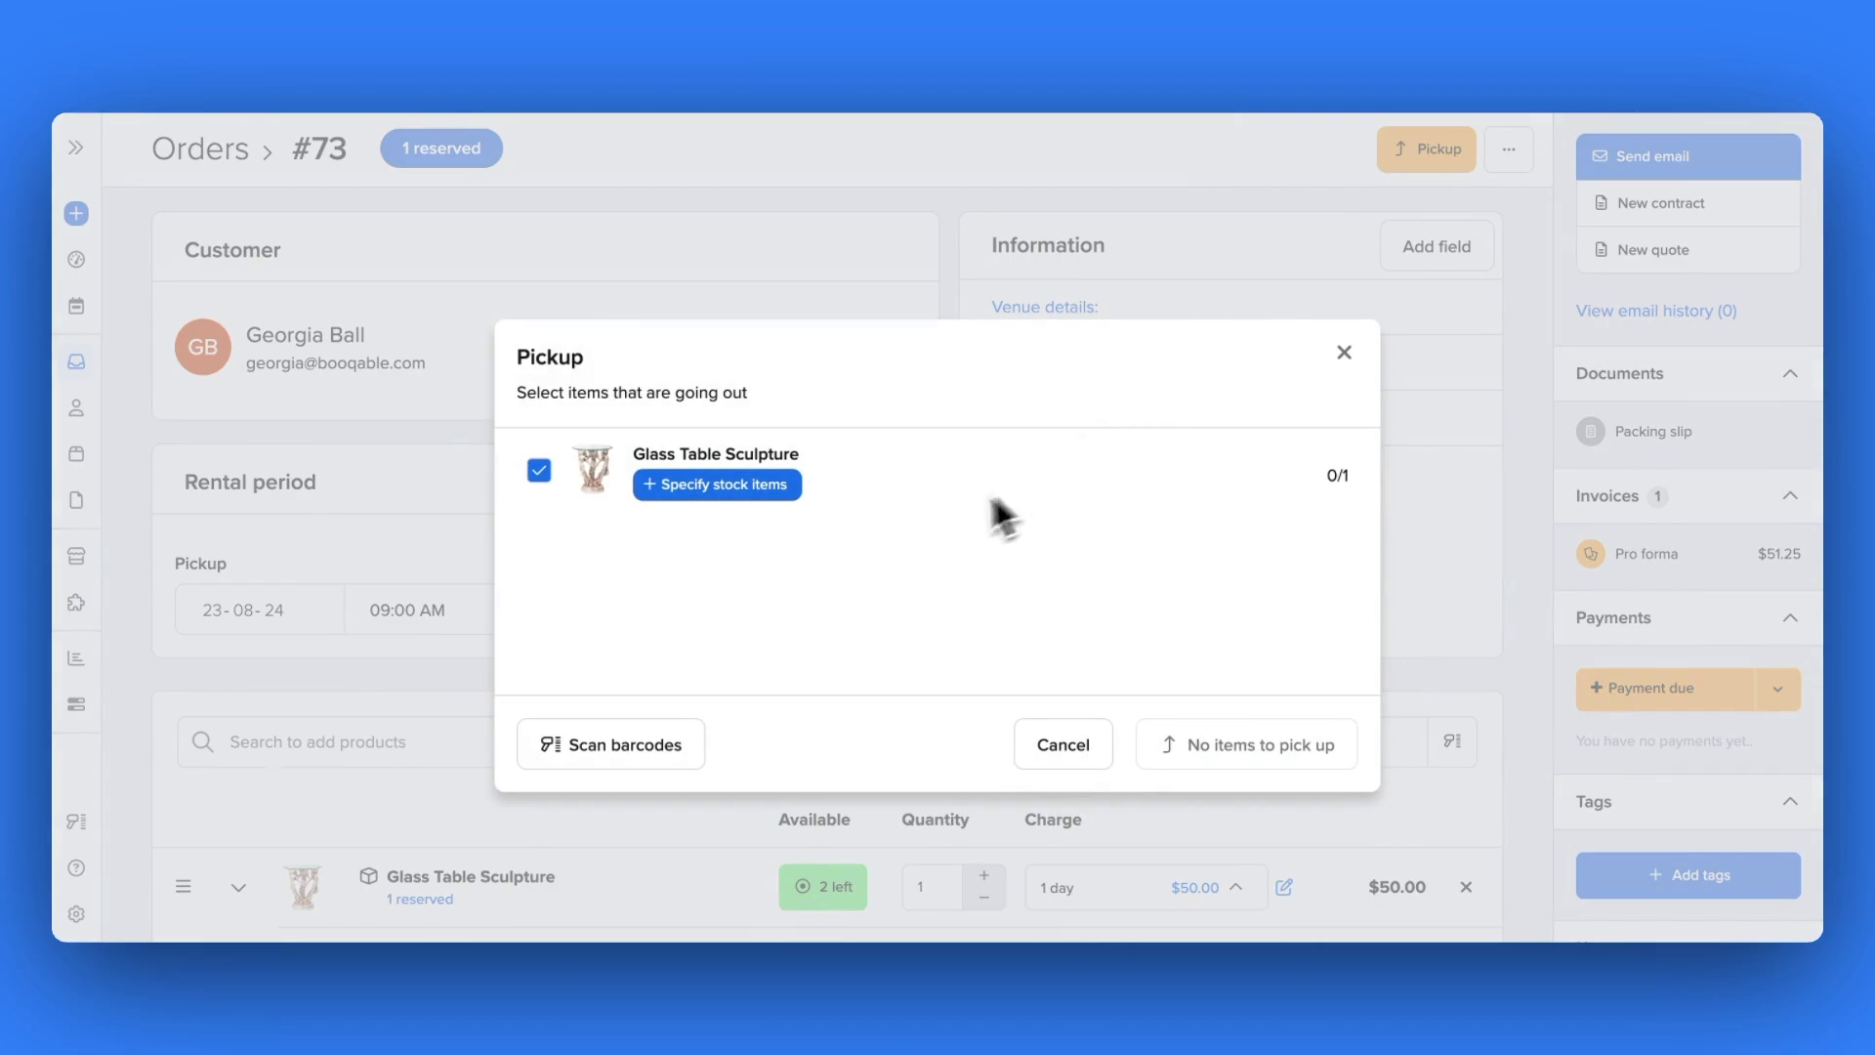
pyautogui.click(735, 492)
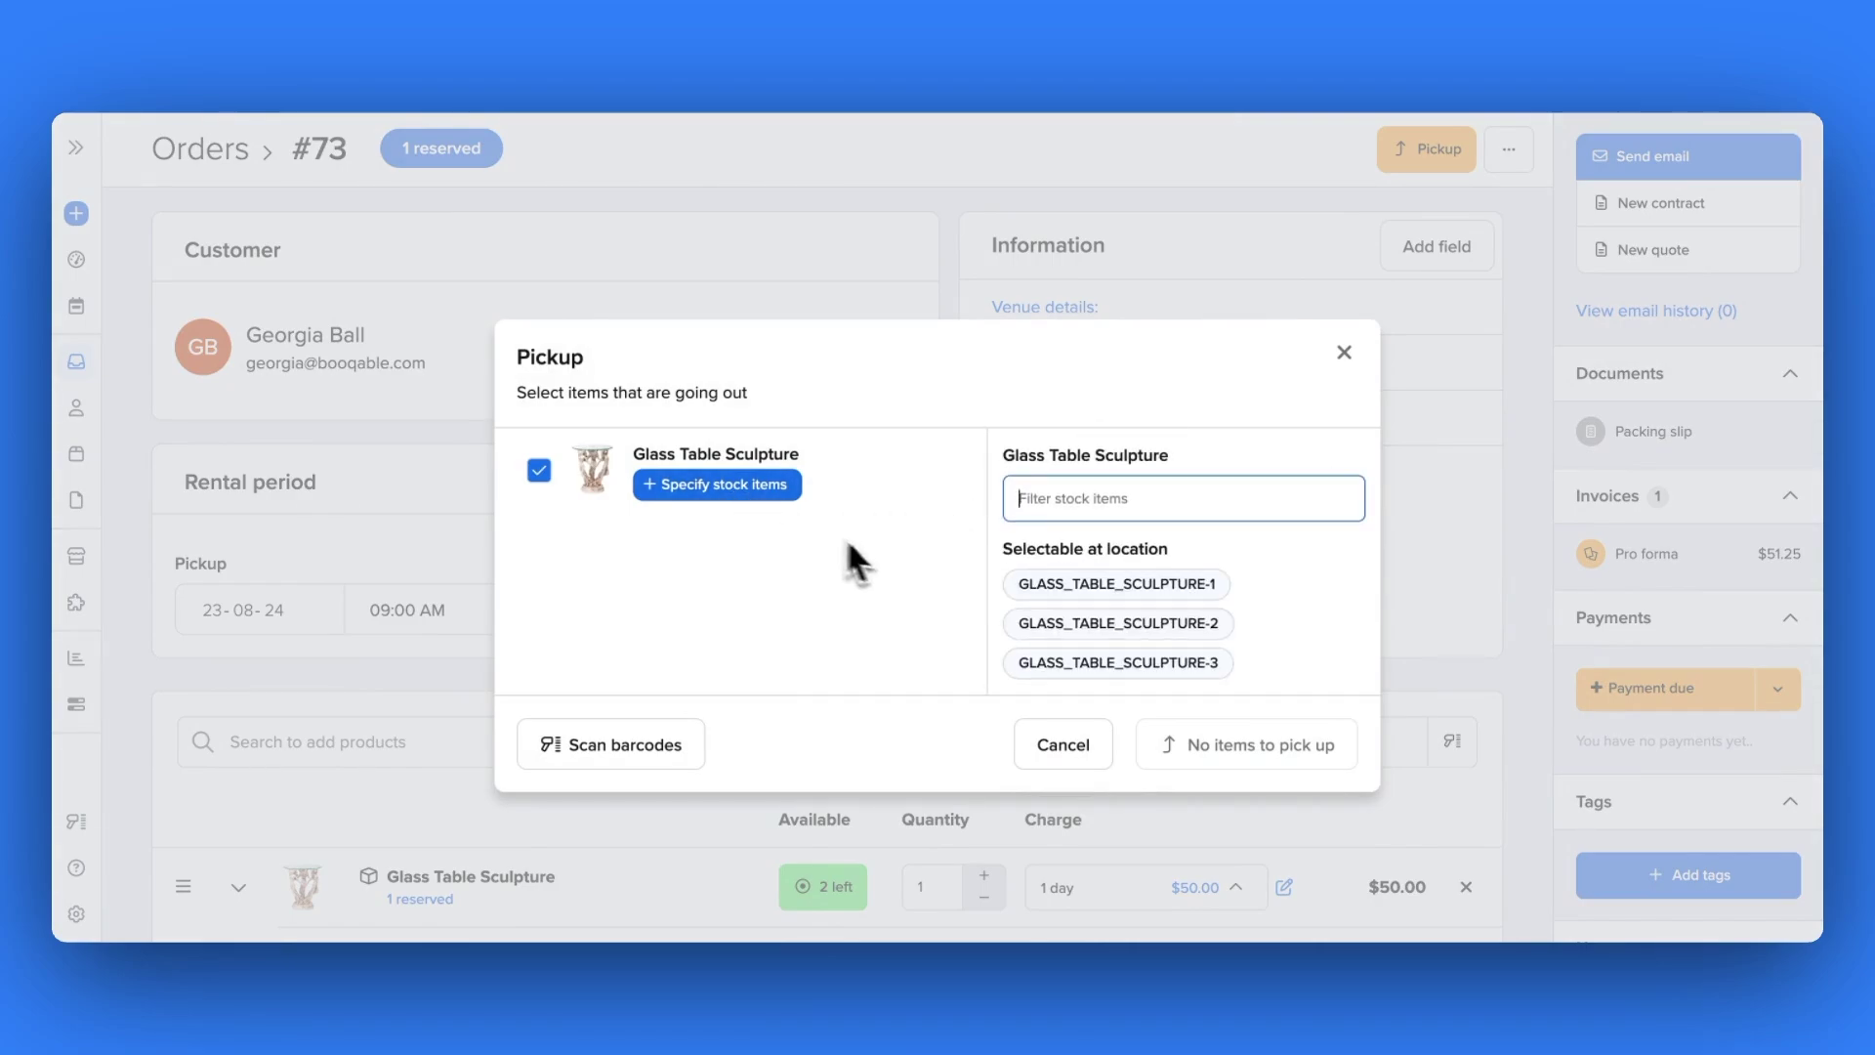
pyautogui.click(1041, 584)
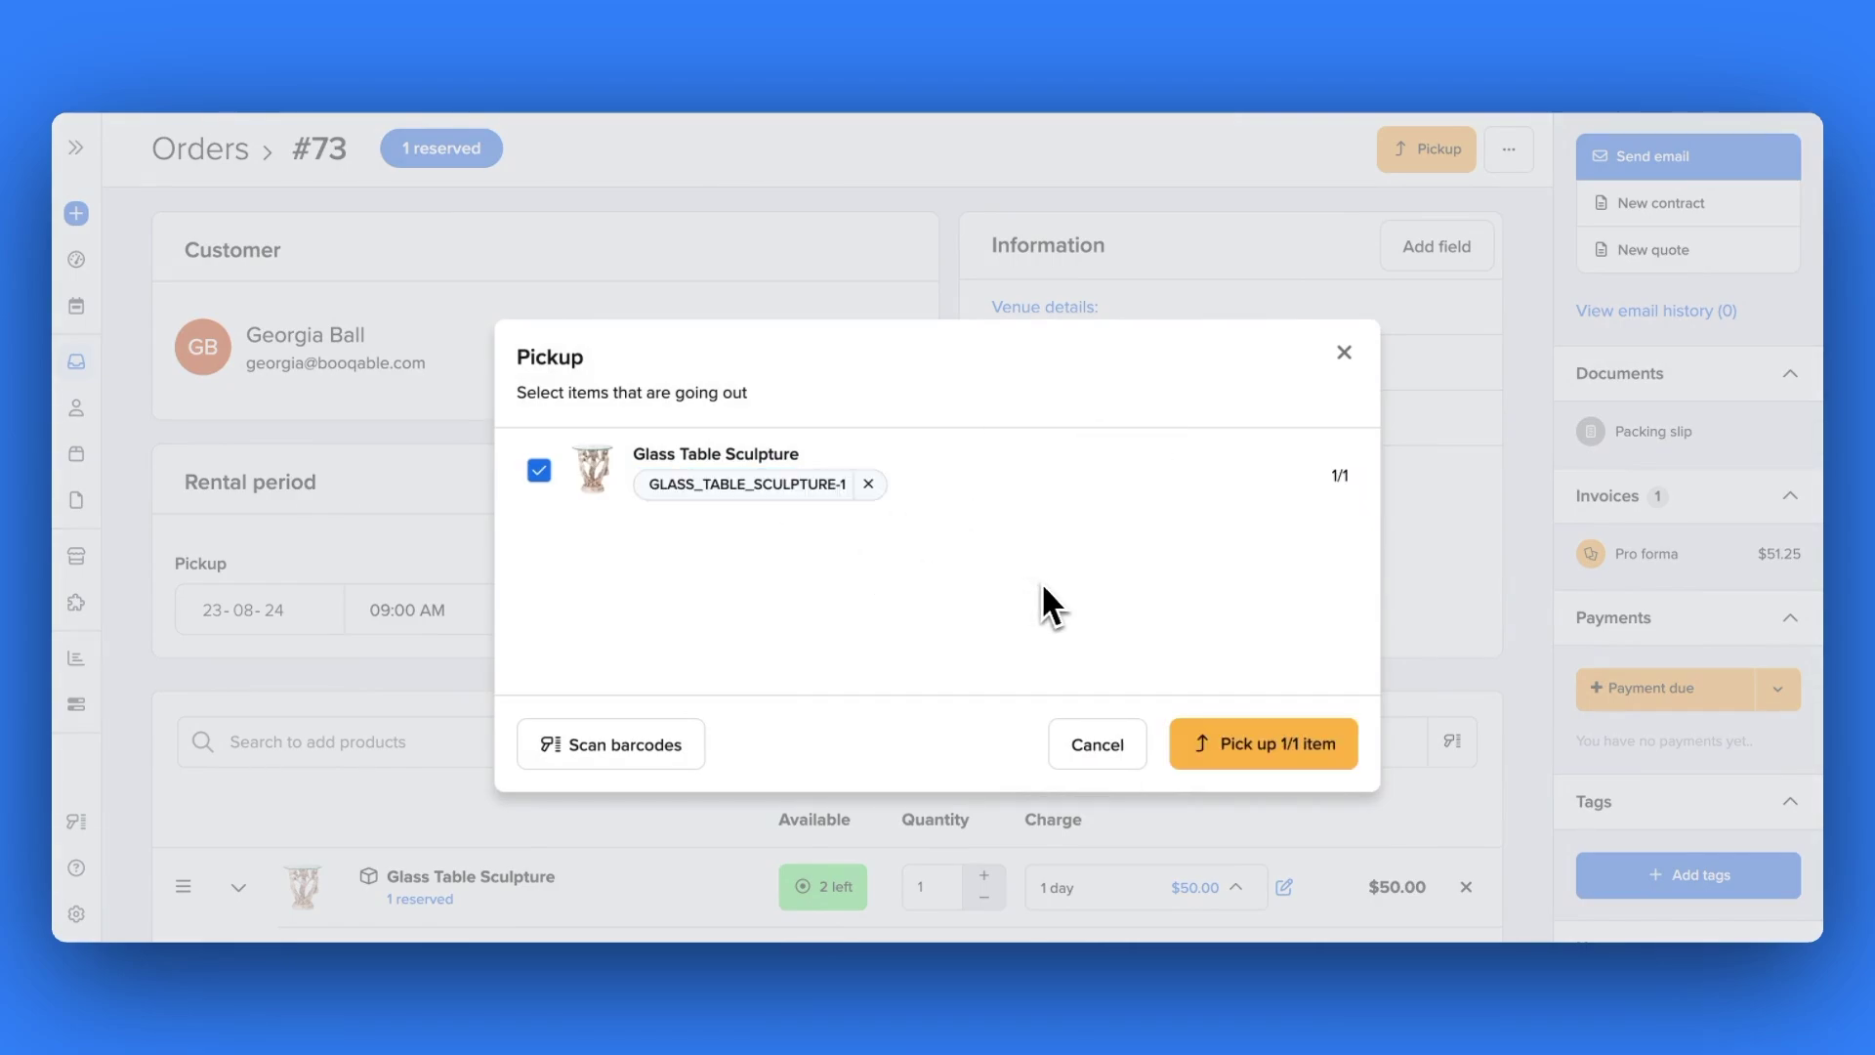
pyautogui.click(1228, 733)
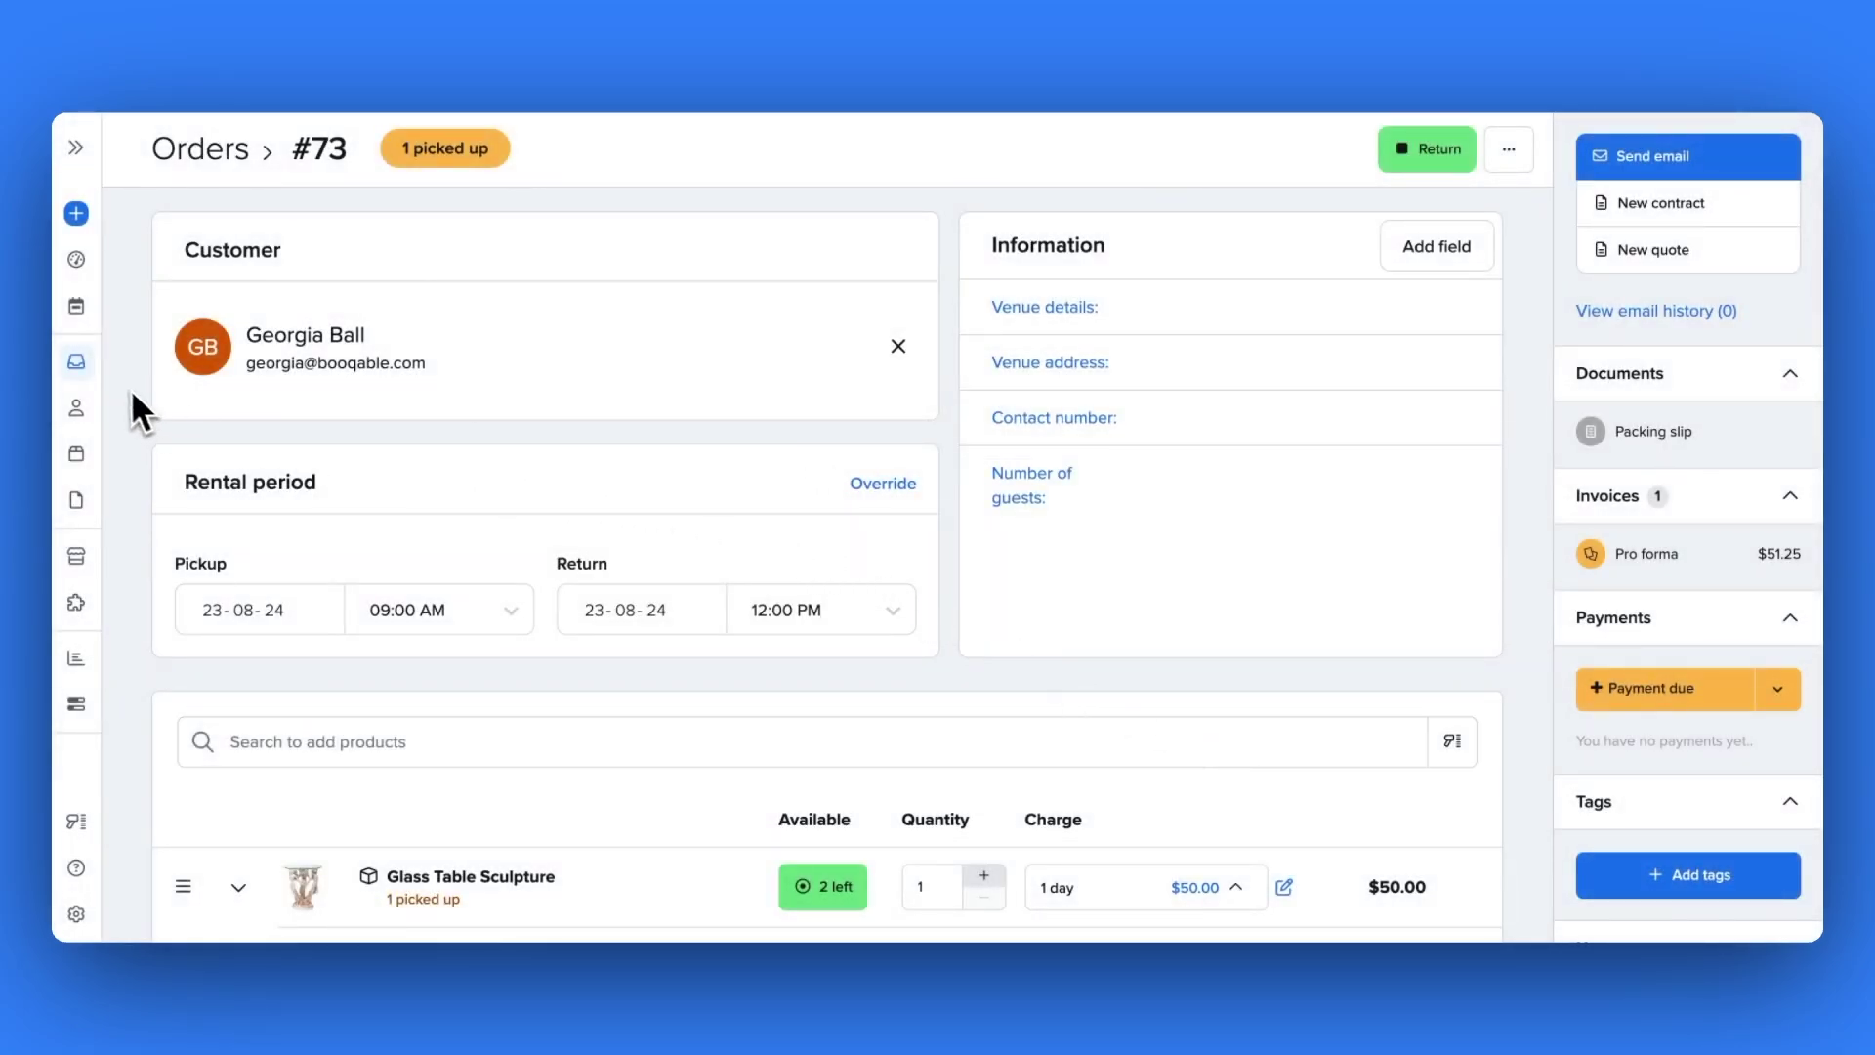
# Return order #73's Glass Table Sculpture with a 0.00 deposit kept, then archive the order
pyautogui.click(77, 264)
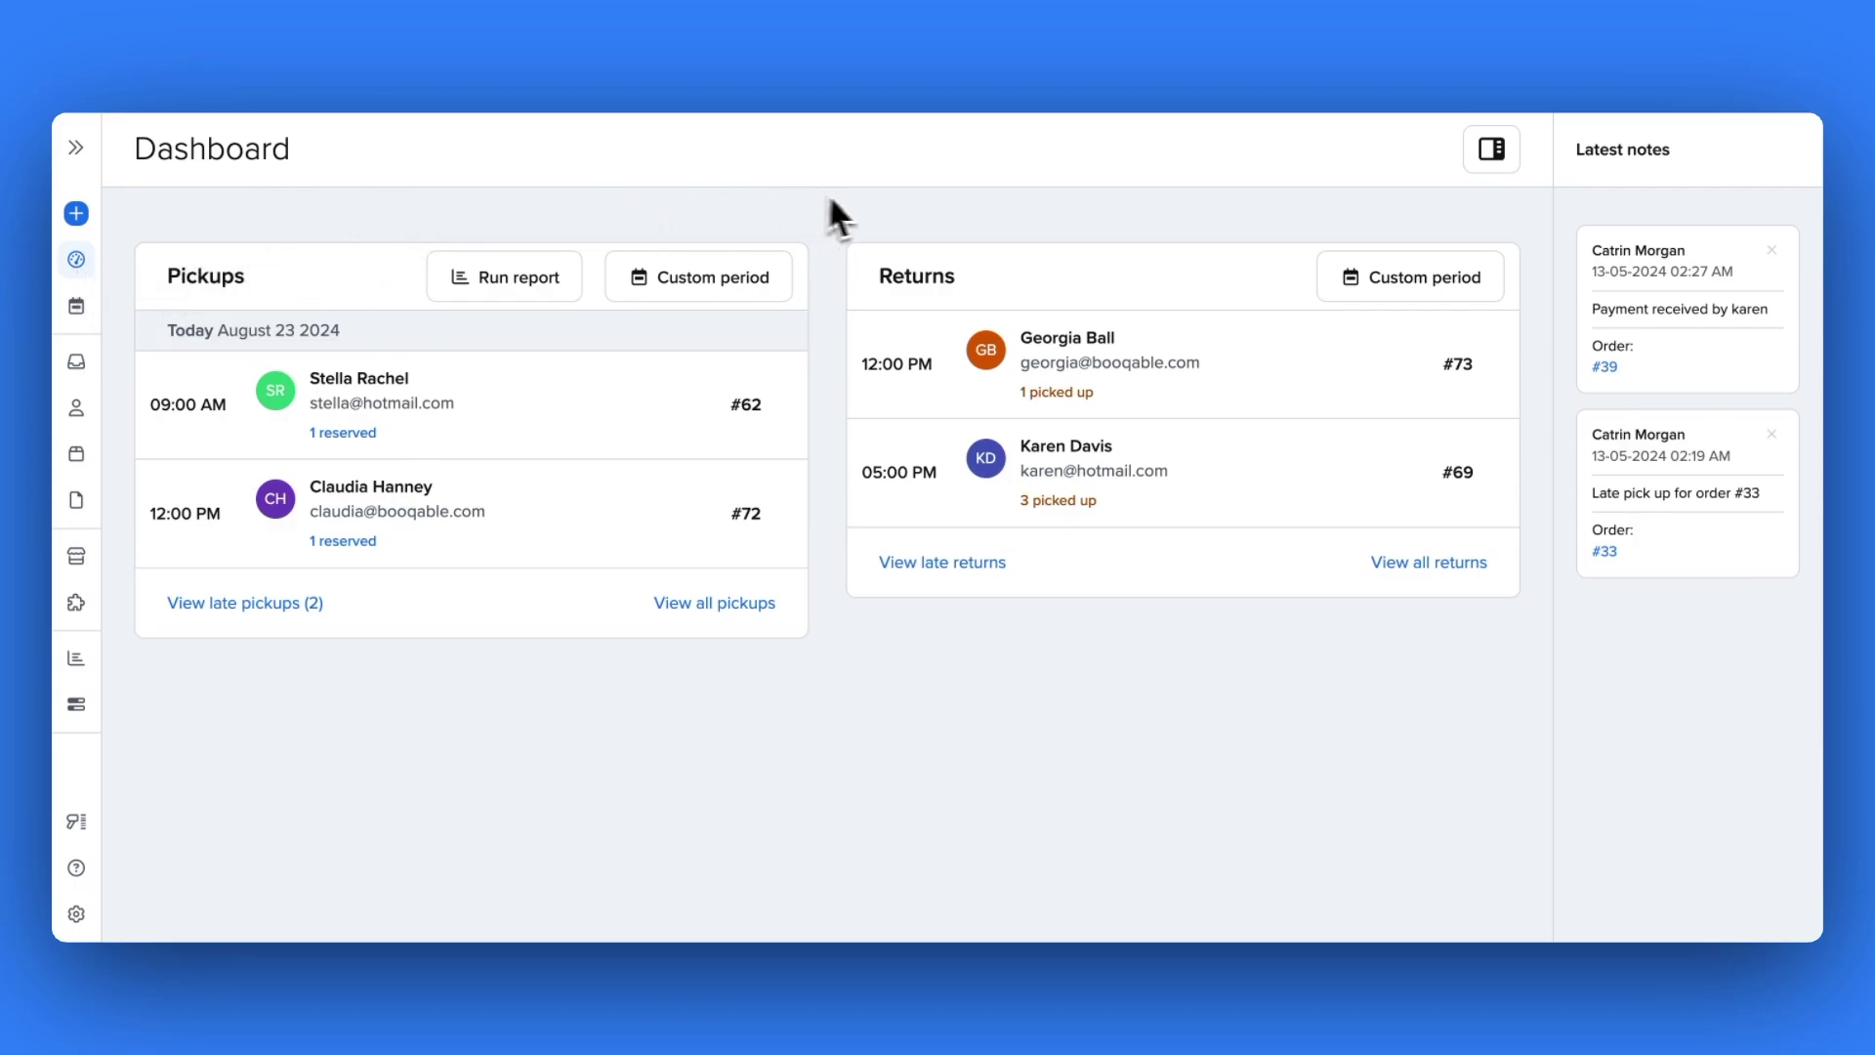
pyautogui.moveTo(1211, 340)
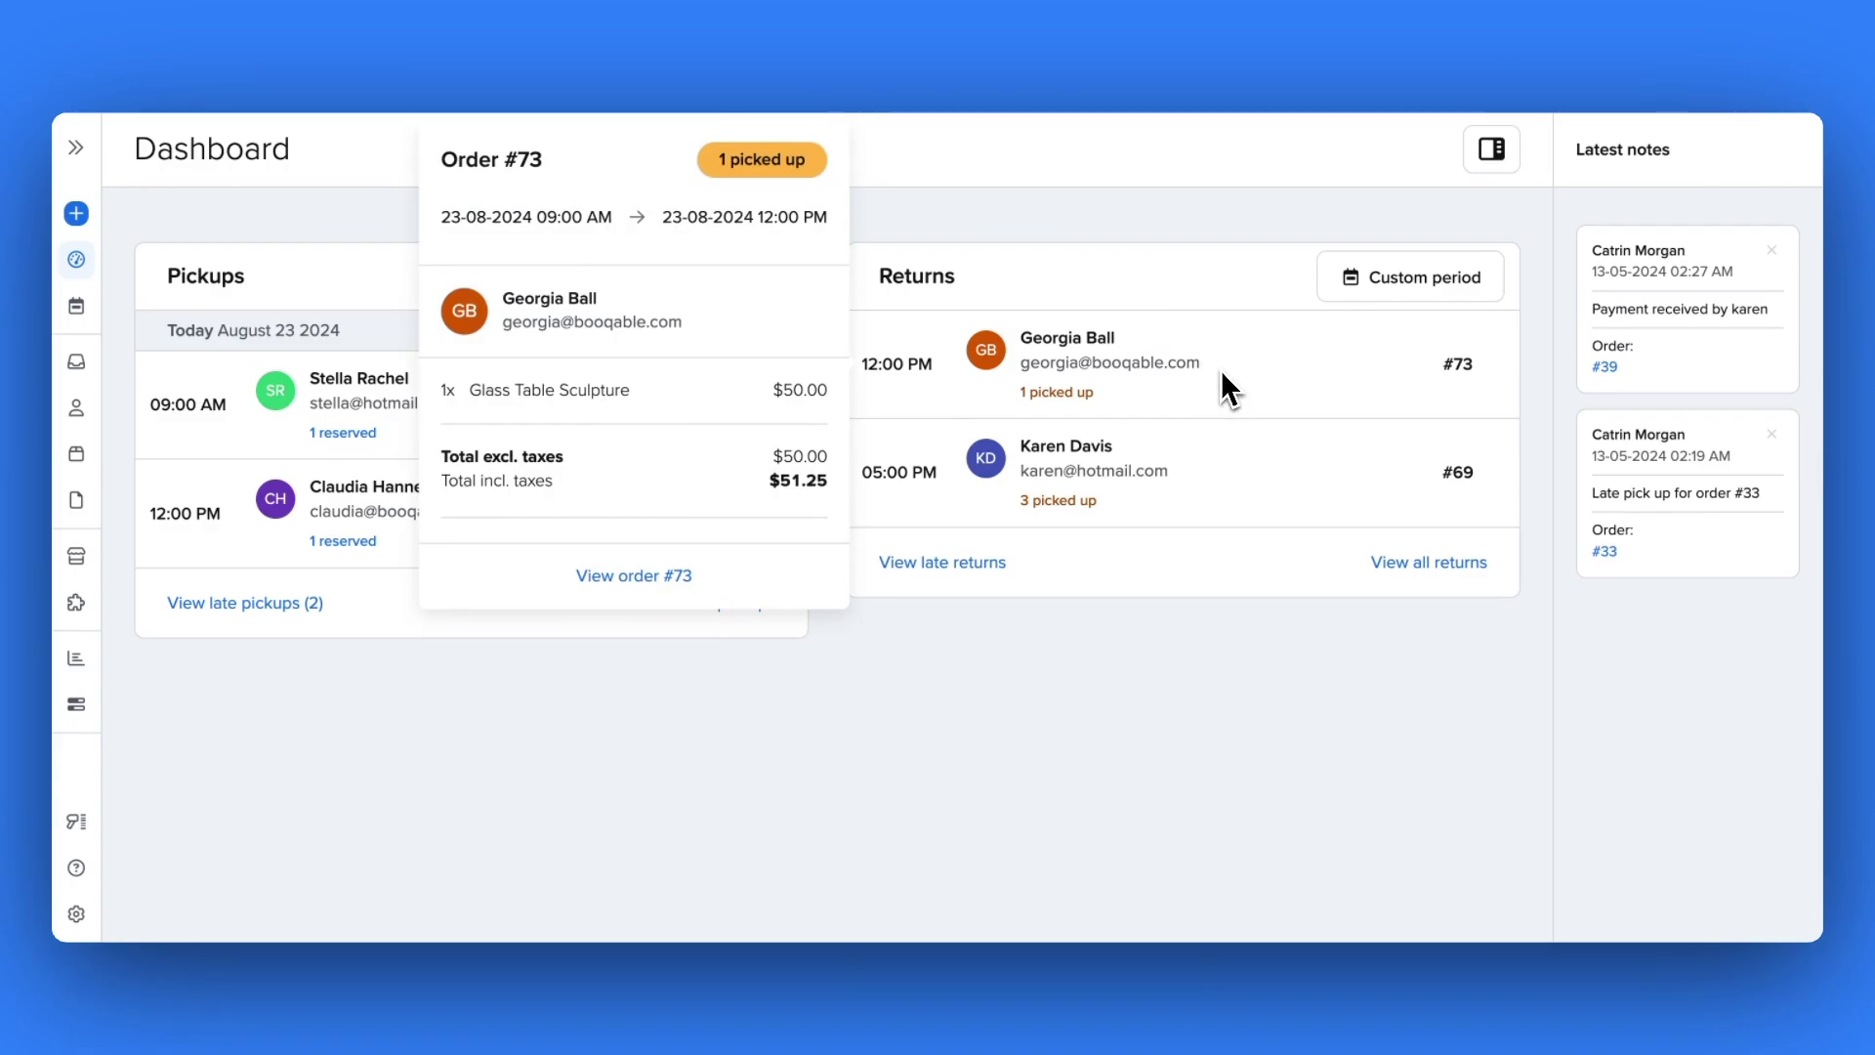
pyautogui.click(1222, 375)
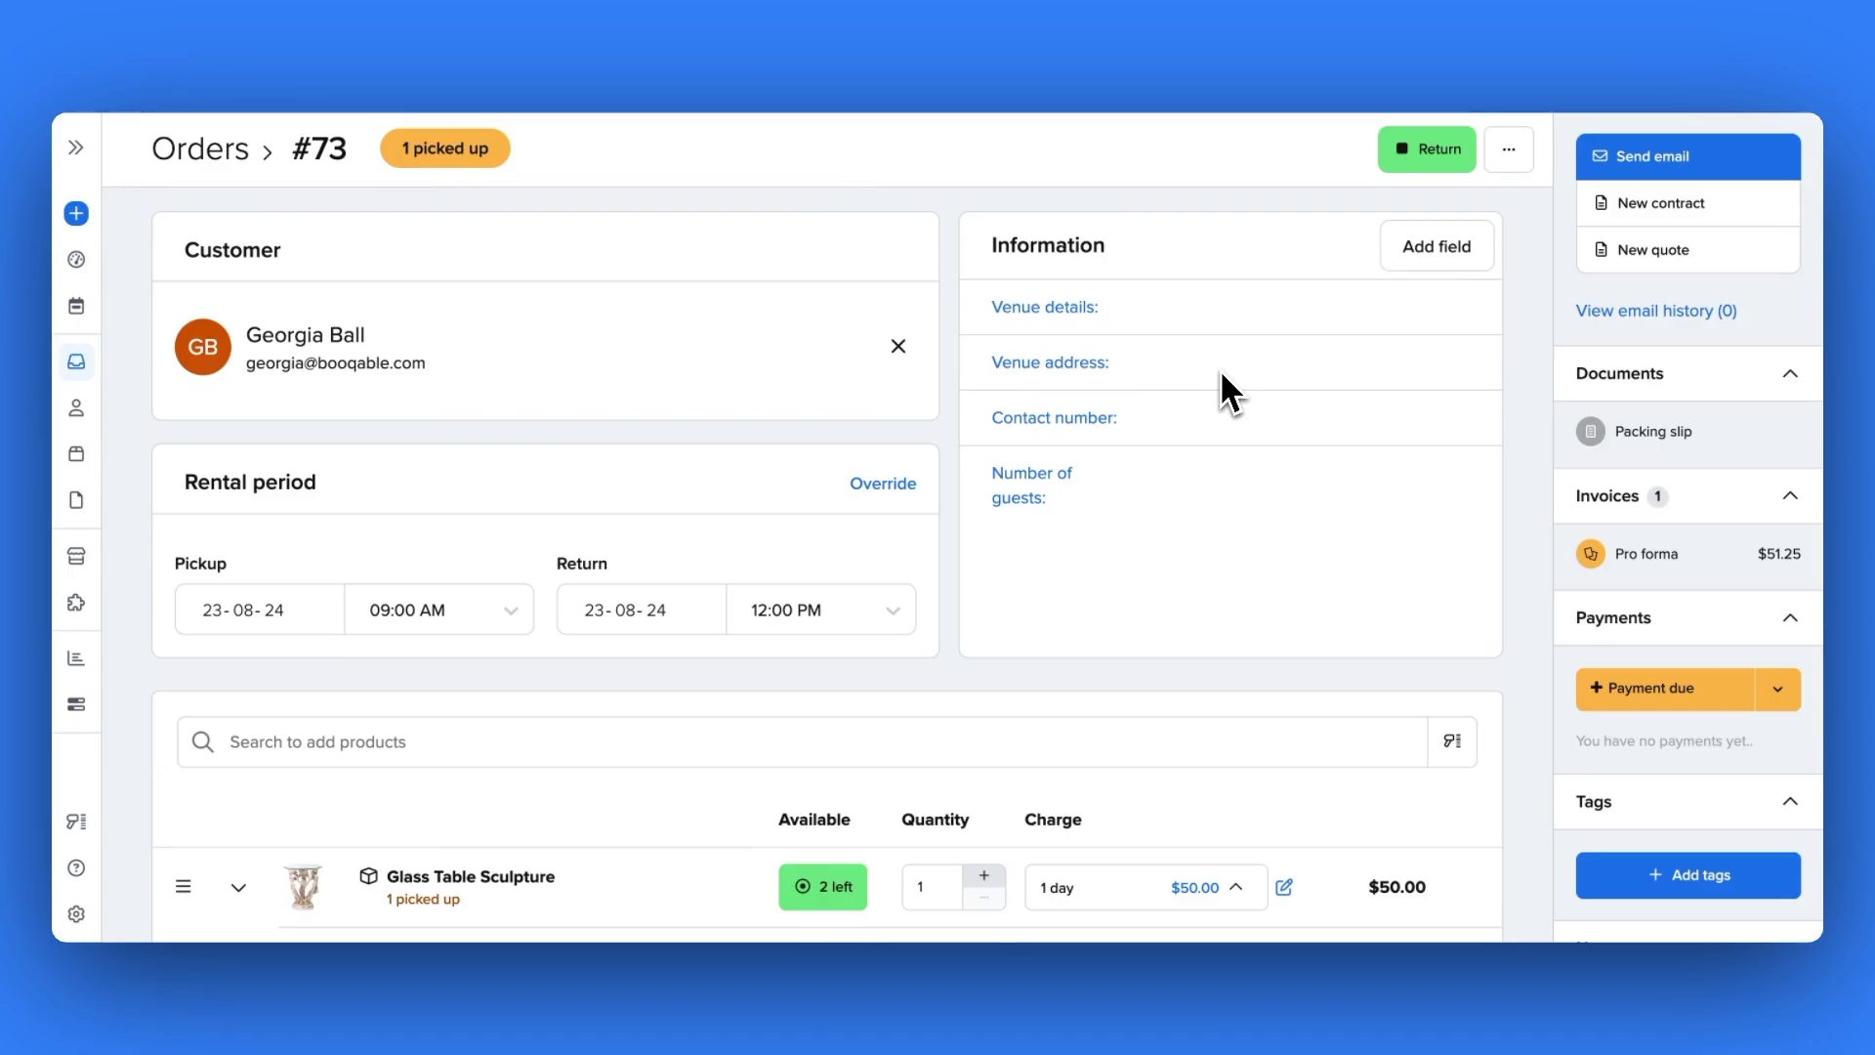
pyautogui.click(1416, 159)
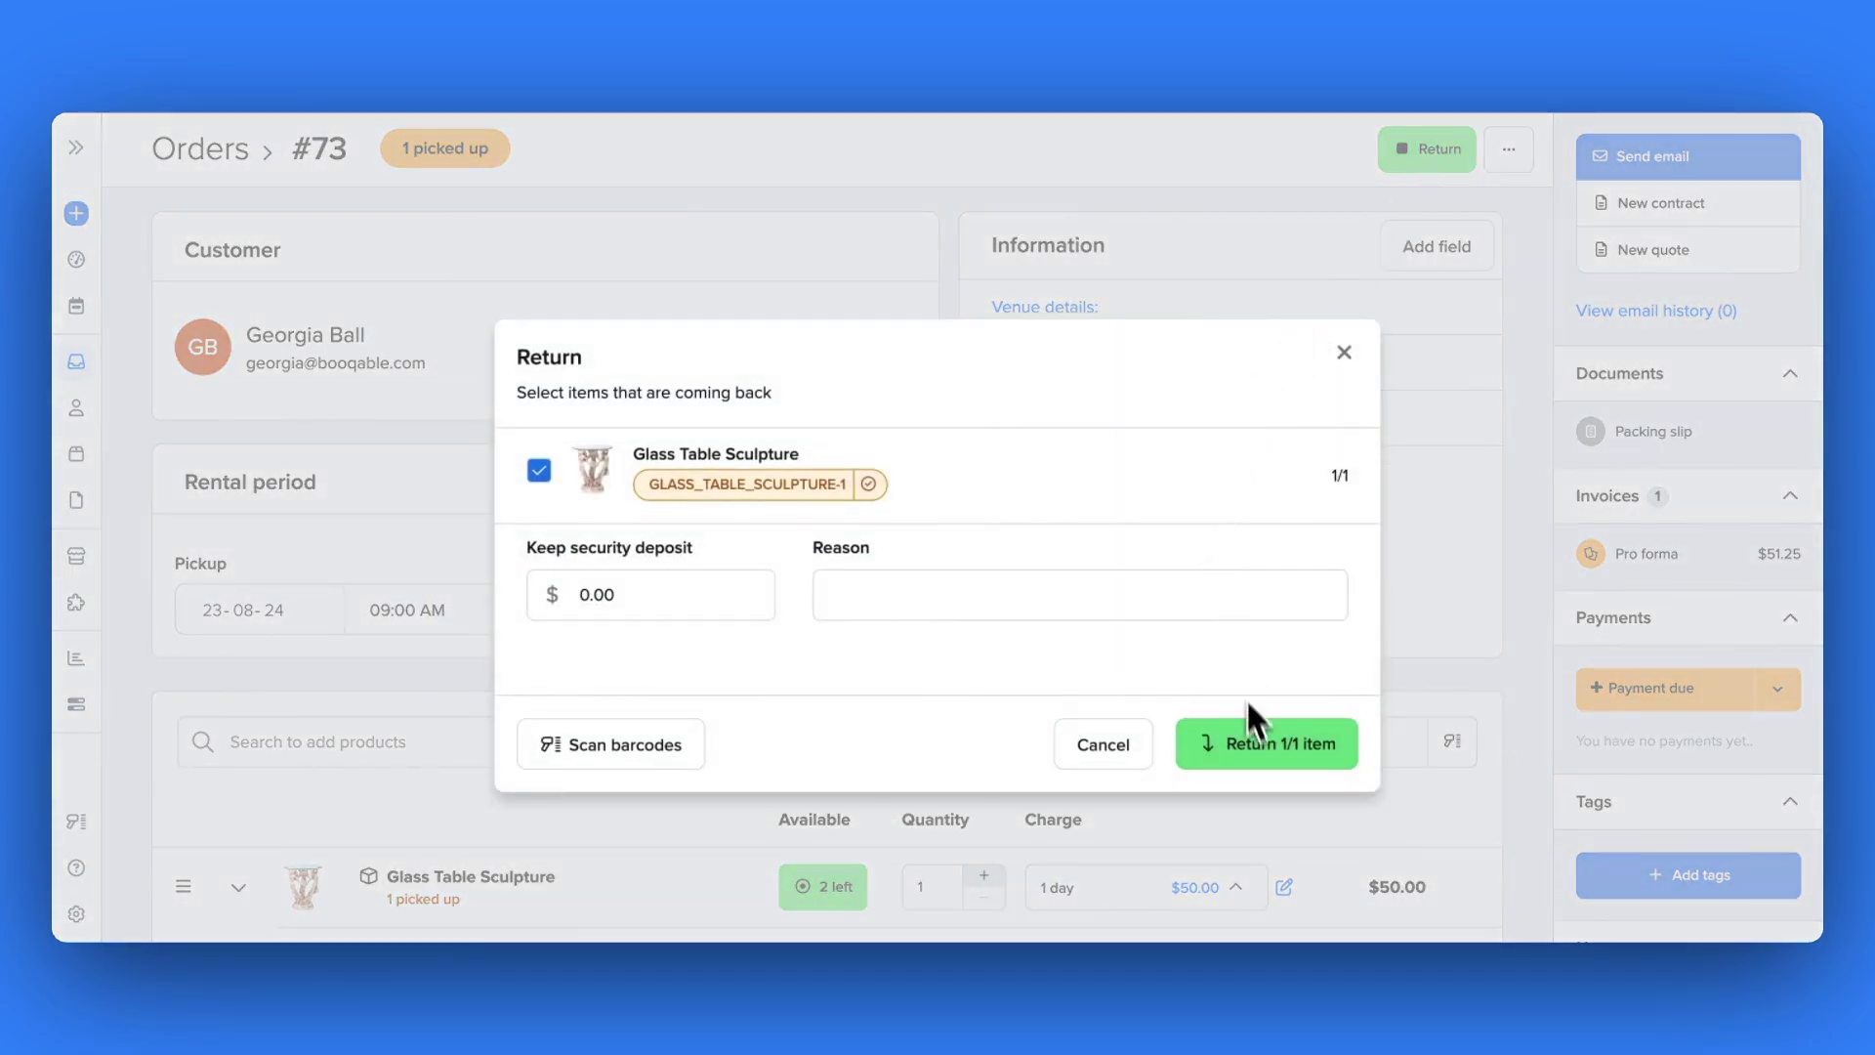
pyautogui.click(1263, 760)
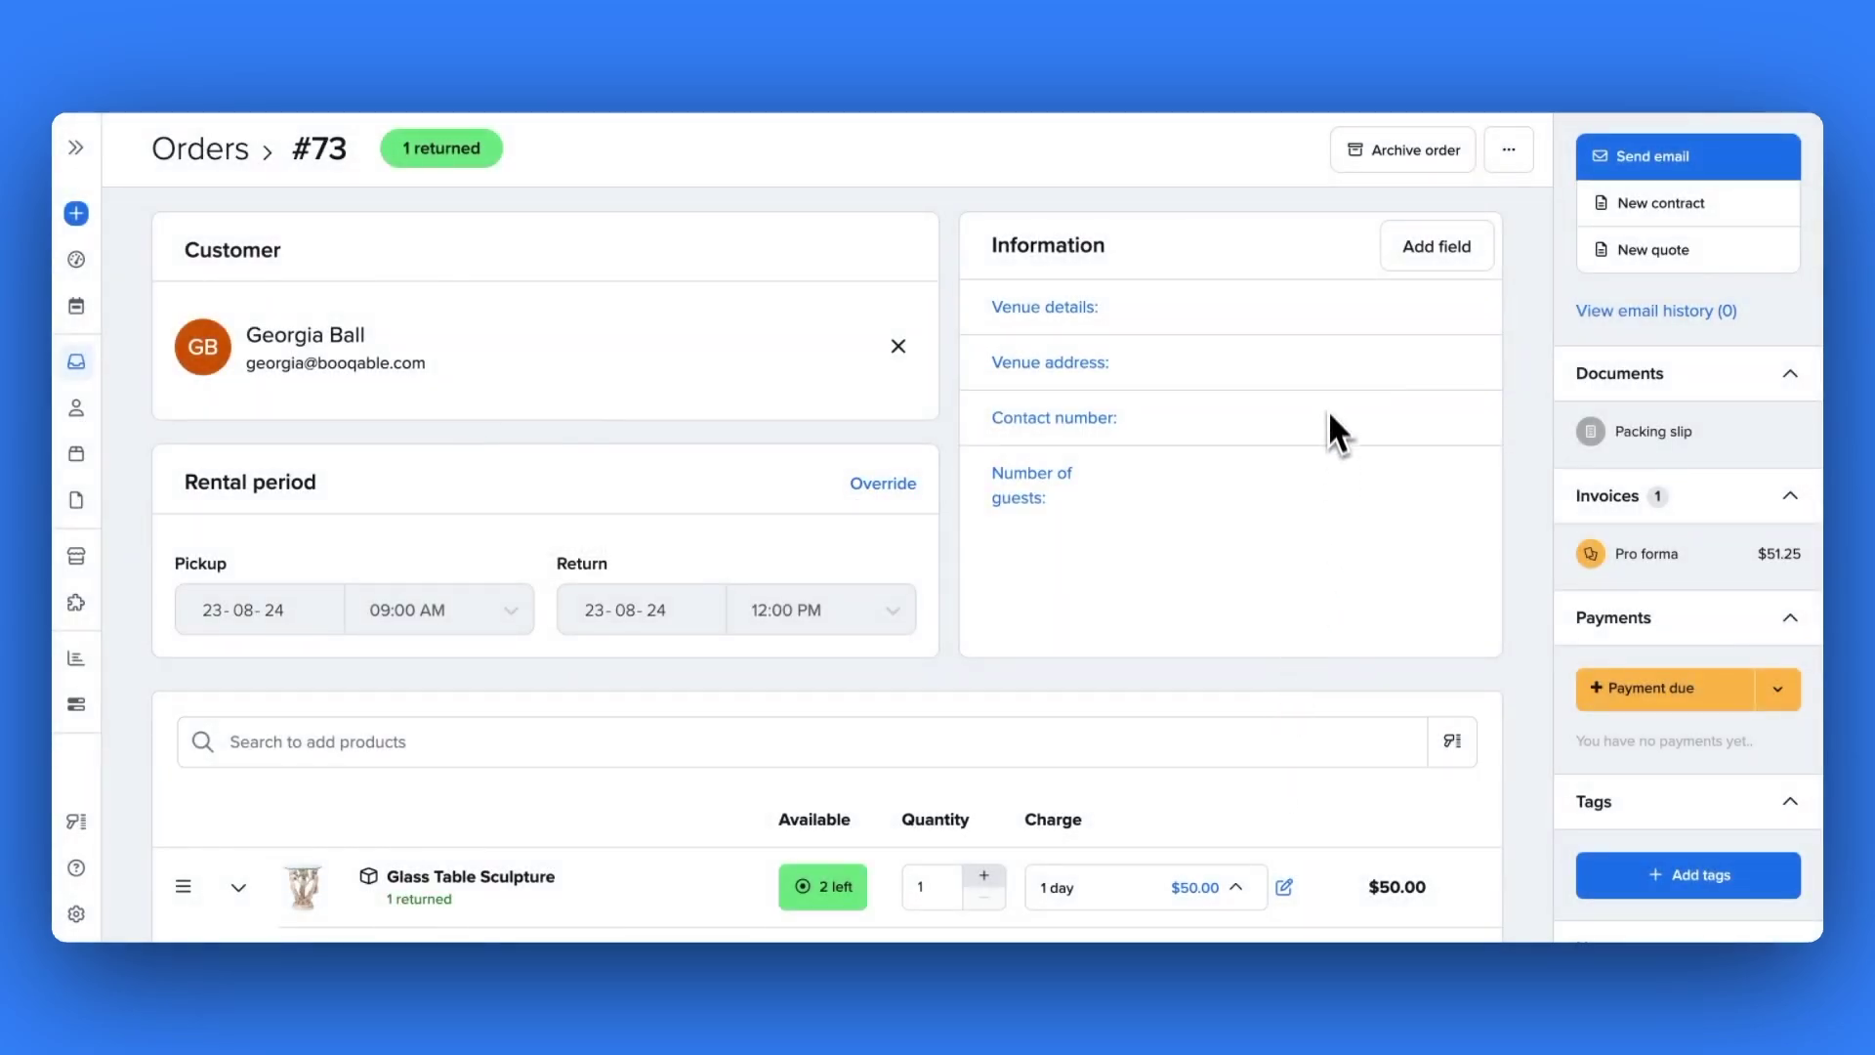
pyautogui.click(1377, 149)
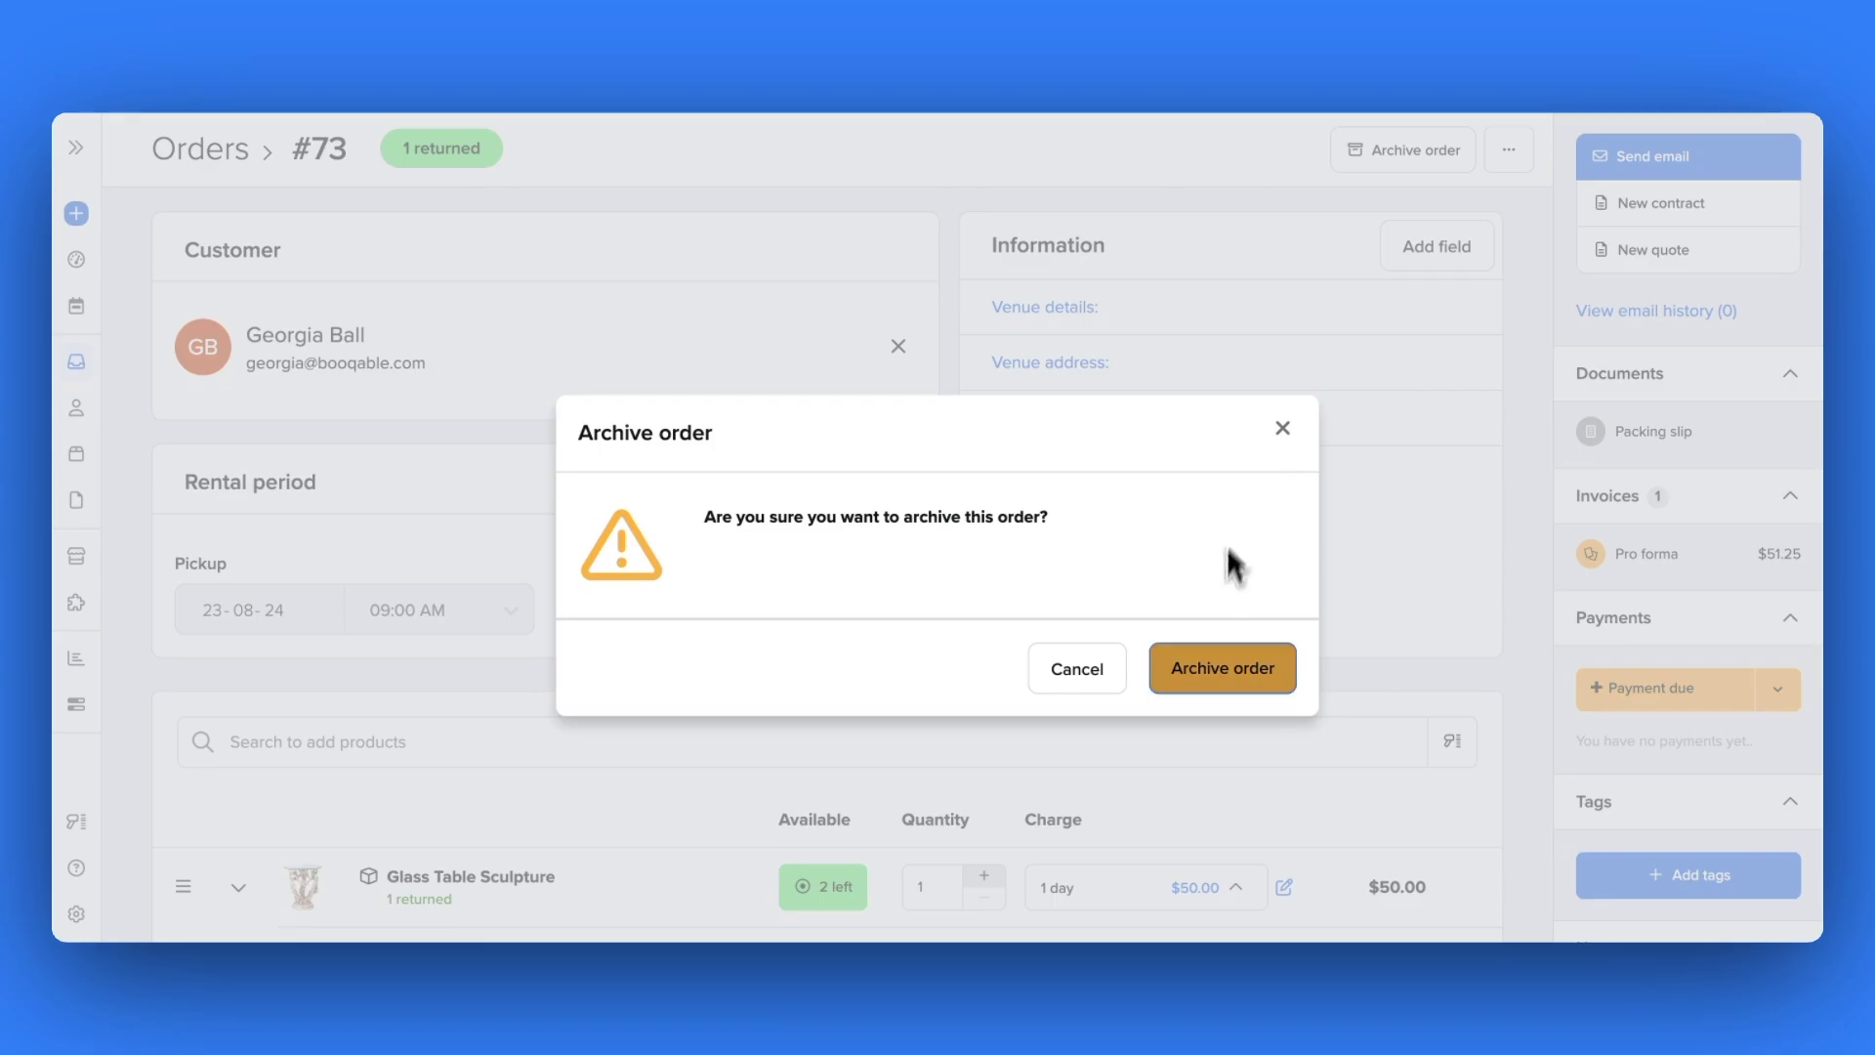
pyautogui.click(1210, 646)
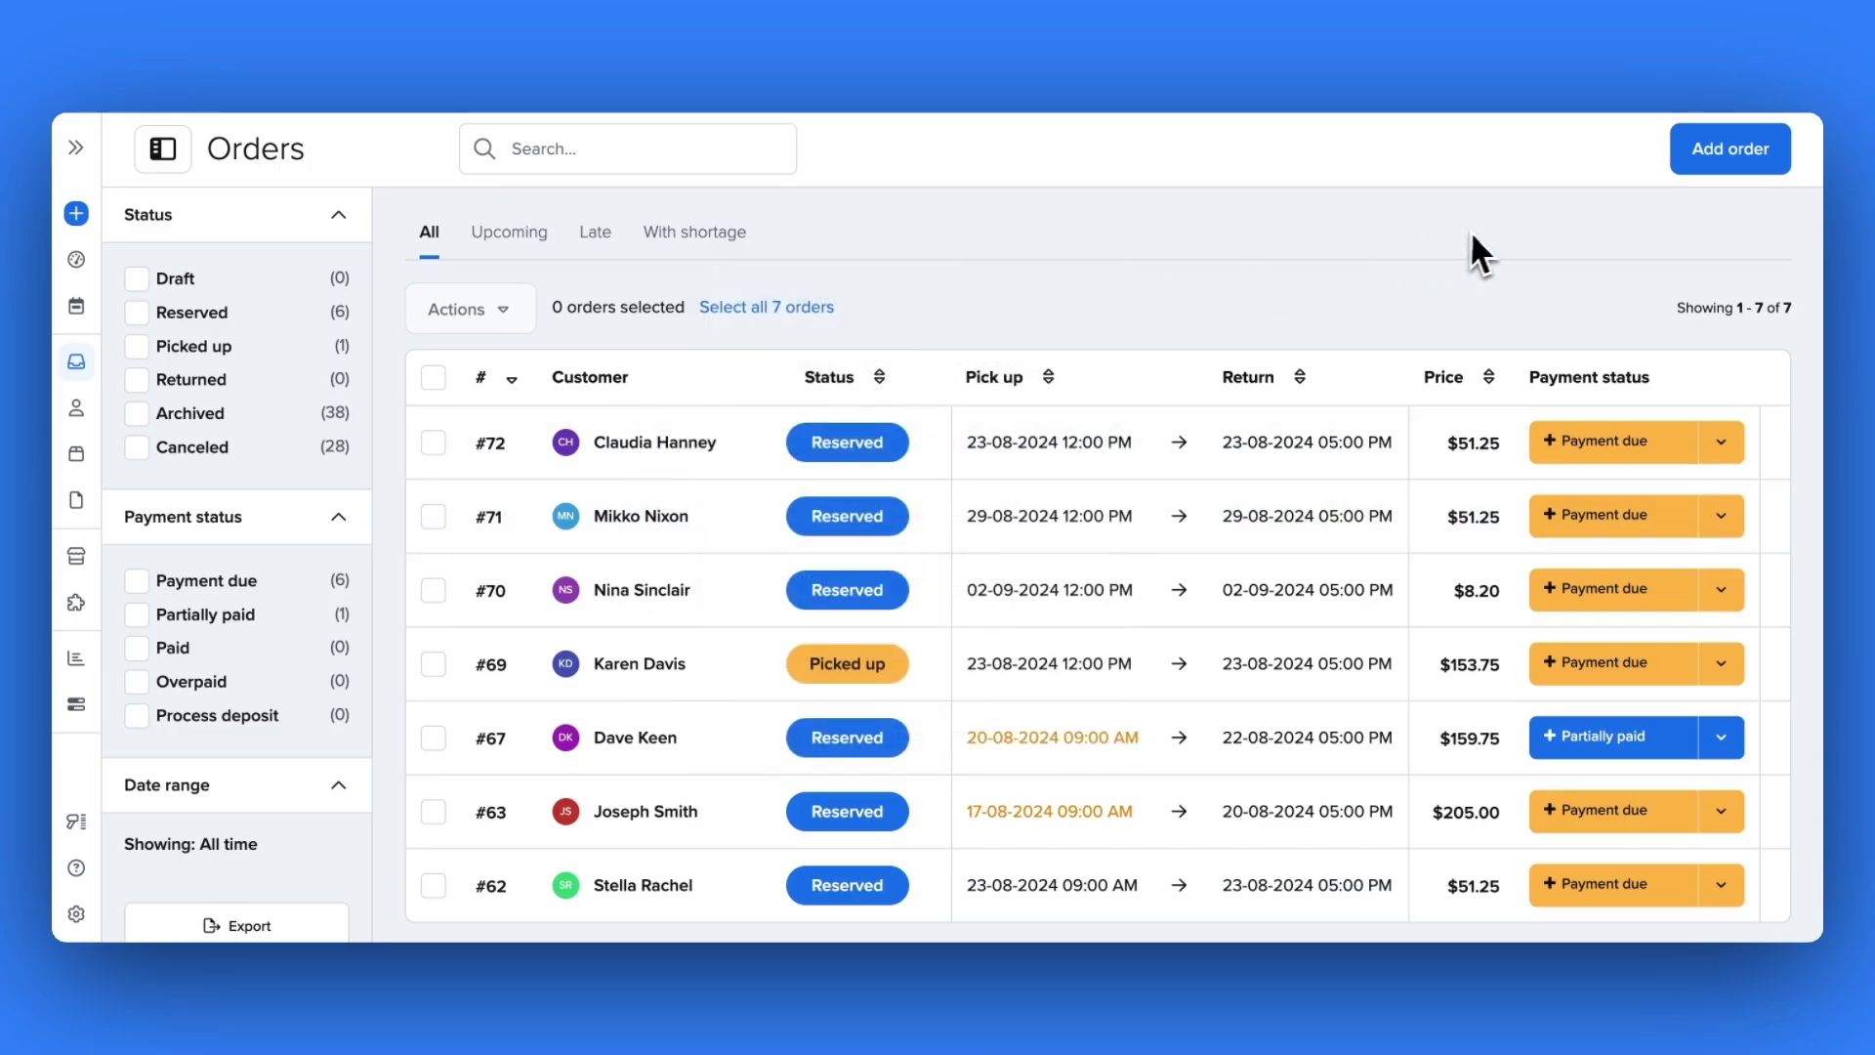
# Start a new order and assign the selected customer to it
pyautogui.click(1681, 166)
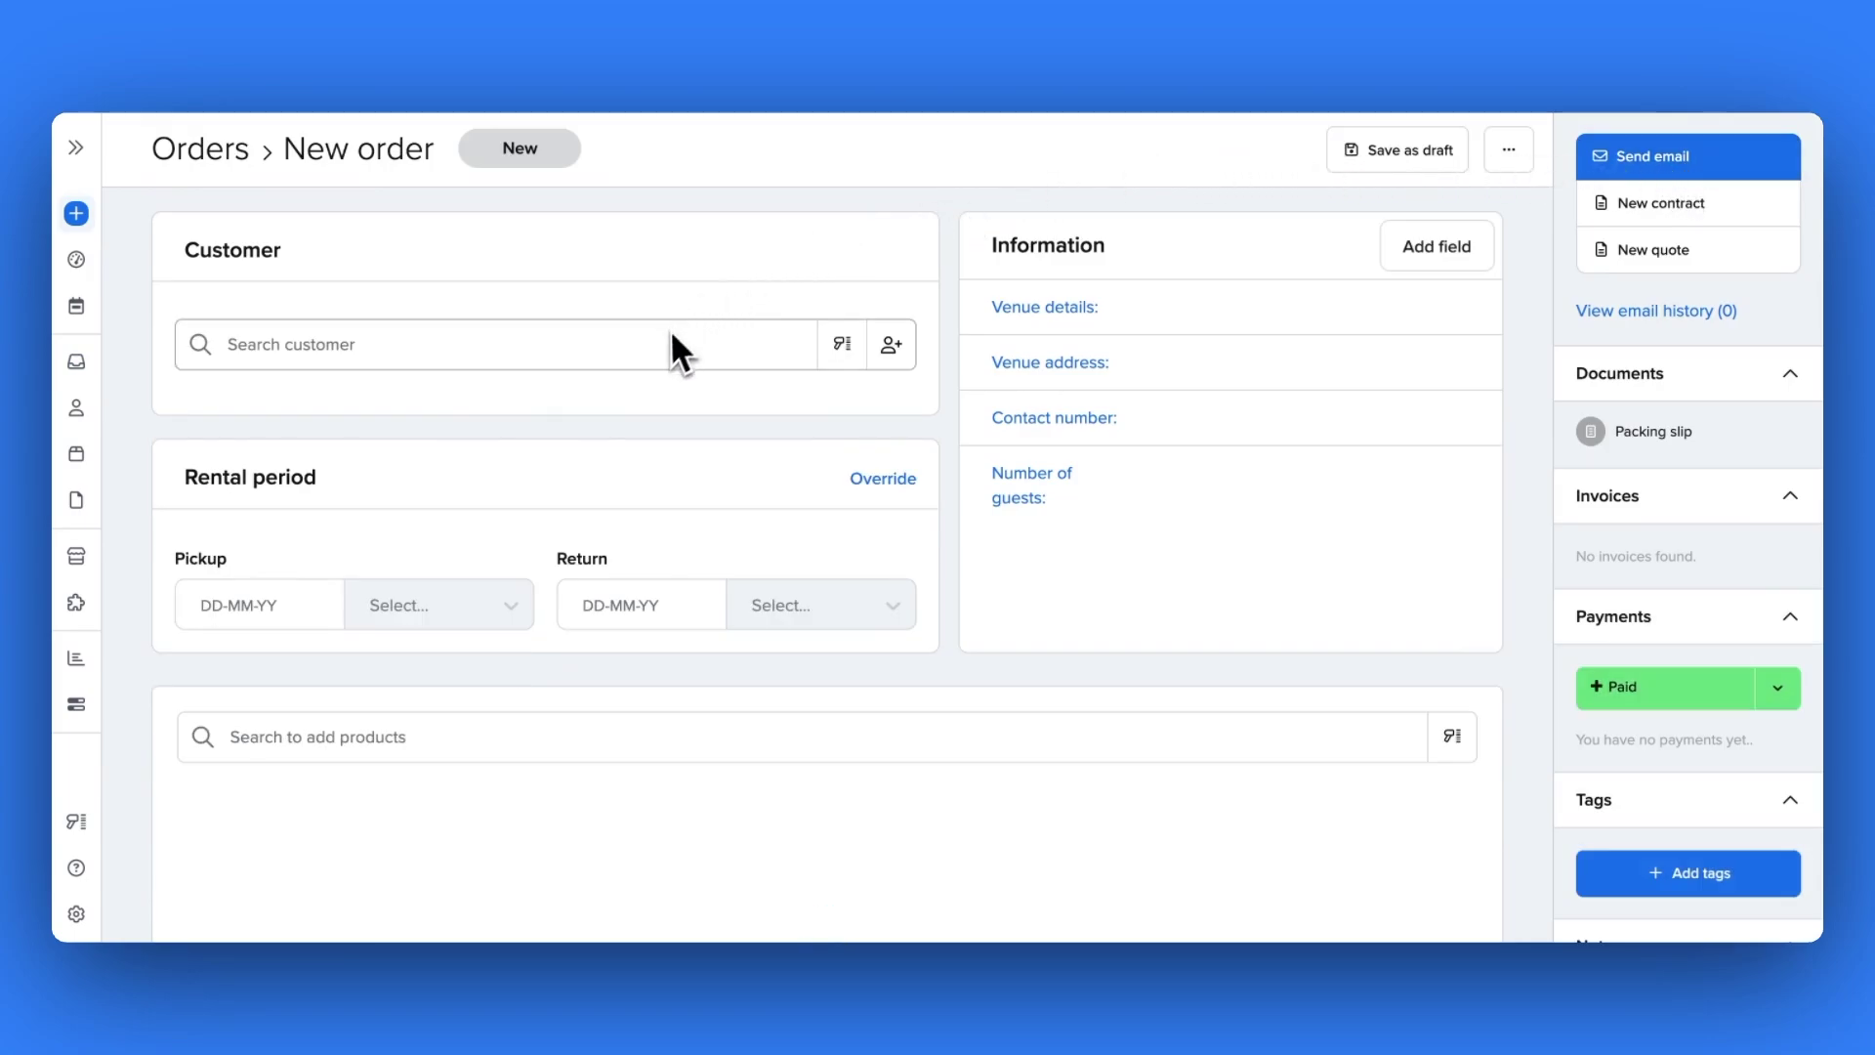
pyautogui.click(661, 351)
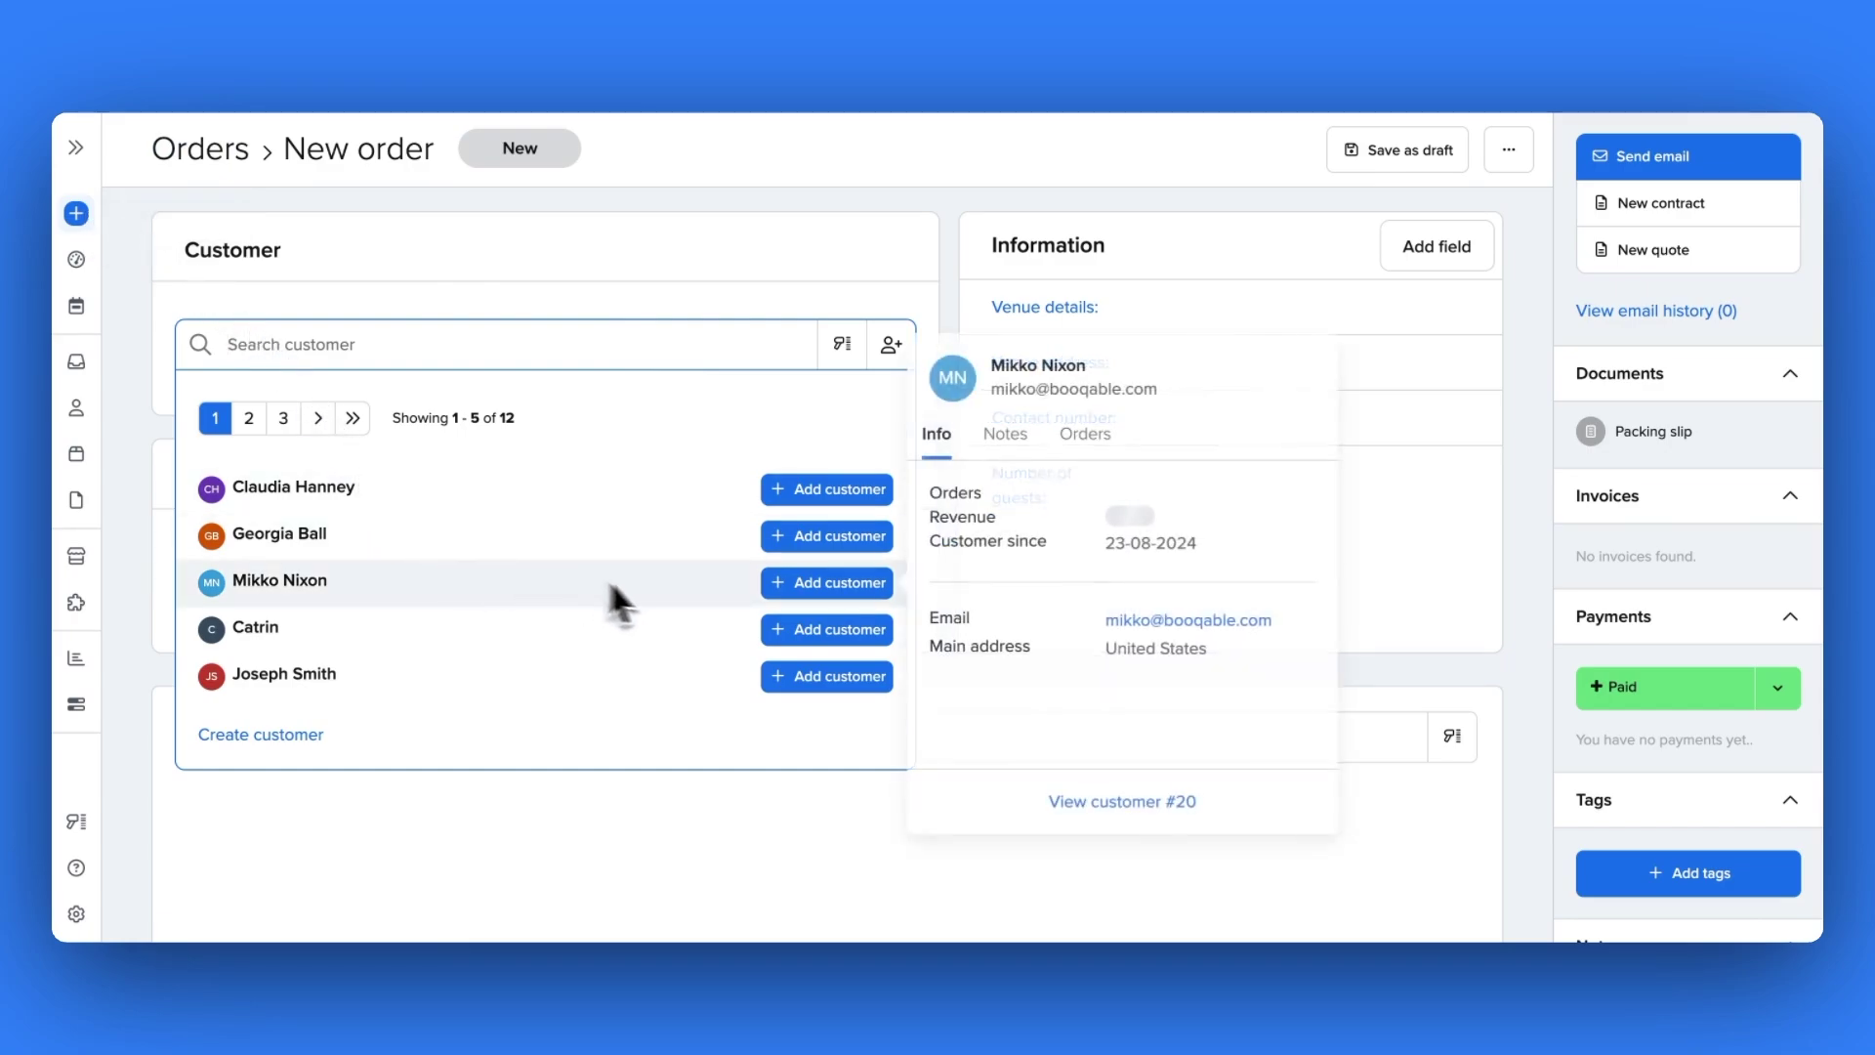
pyautogui.click(772, 582)
# Set the rental period from the 23rd at 09:00 AM to the 25th at 05:00 PM
pyautogui.click(431, 606)
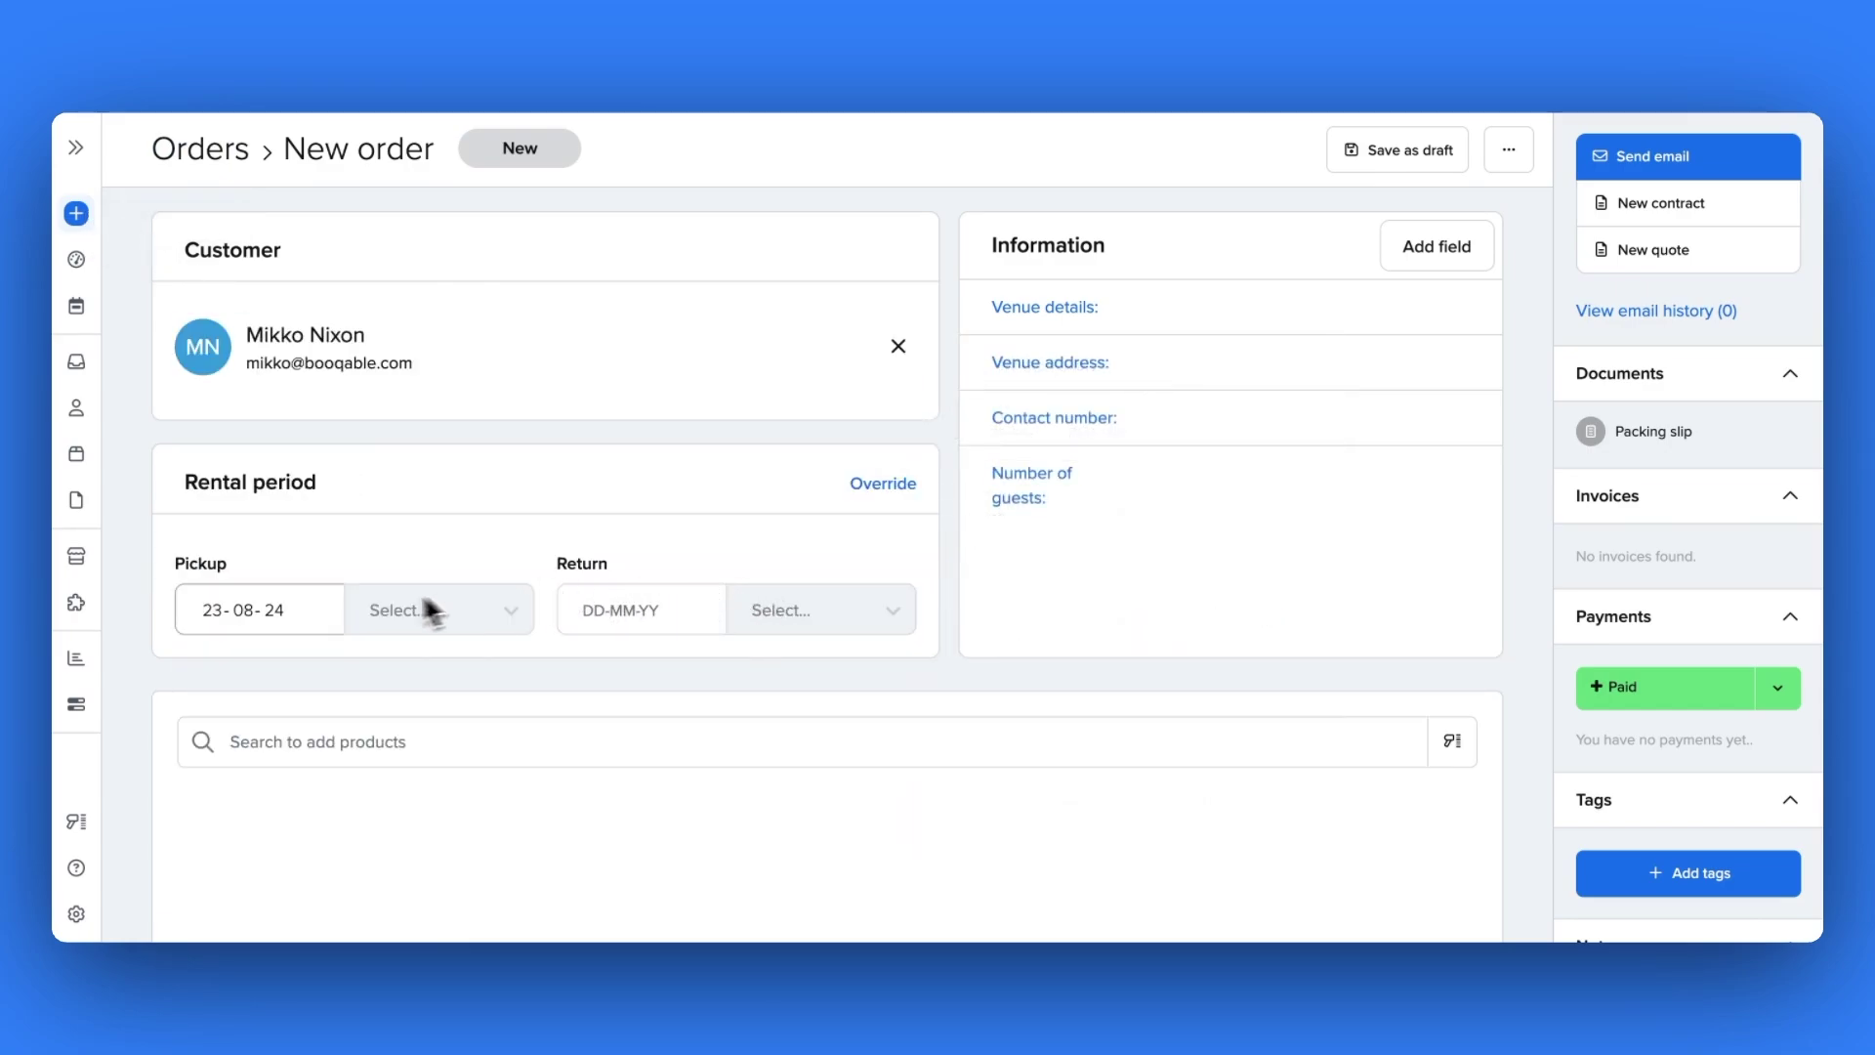
pyautogui.click(630, 683)
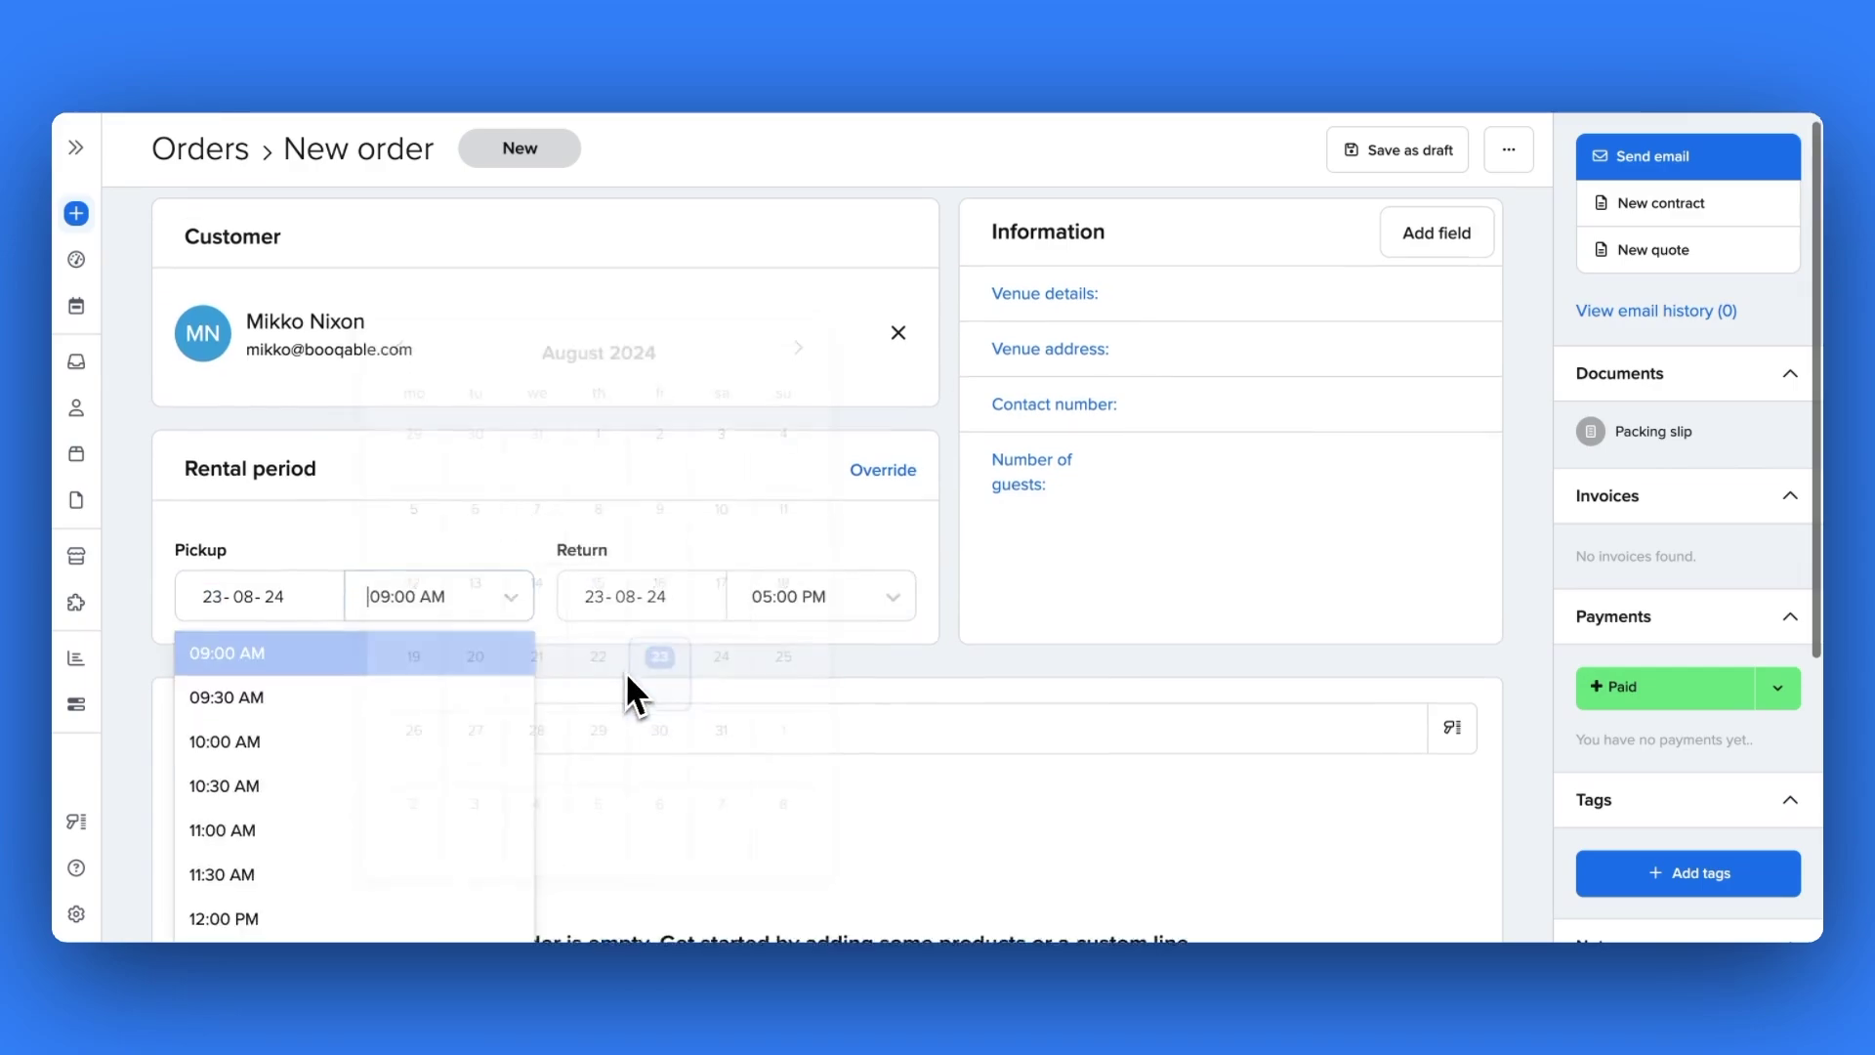
pyautogui.click(664, 587)
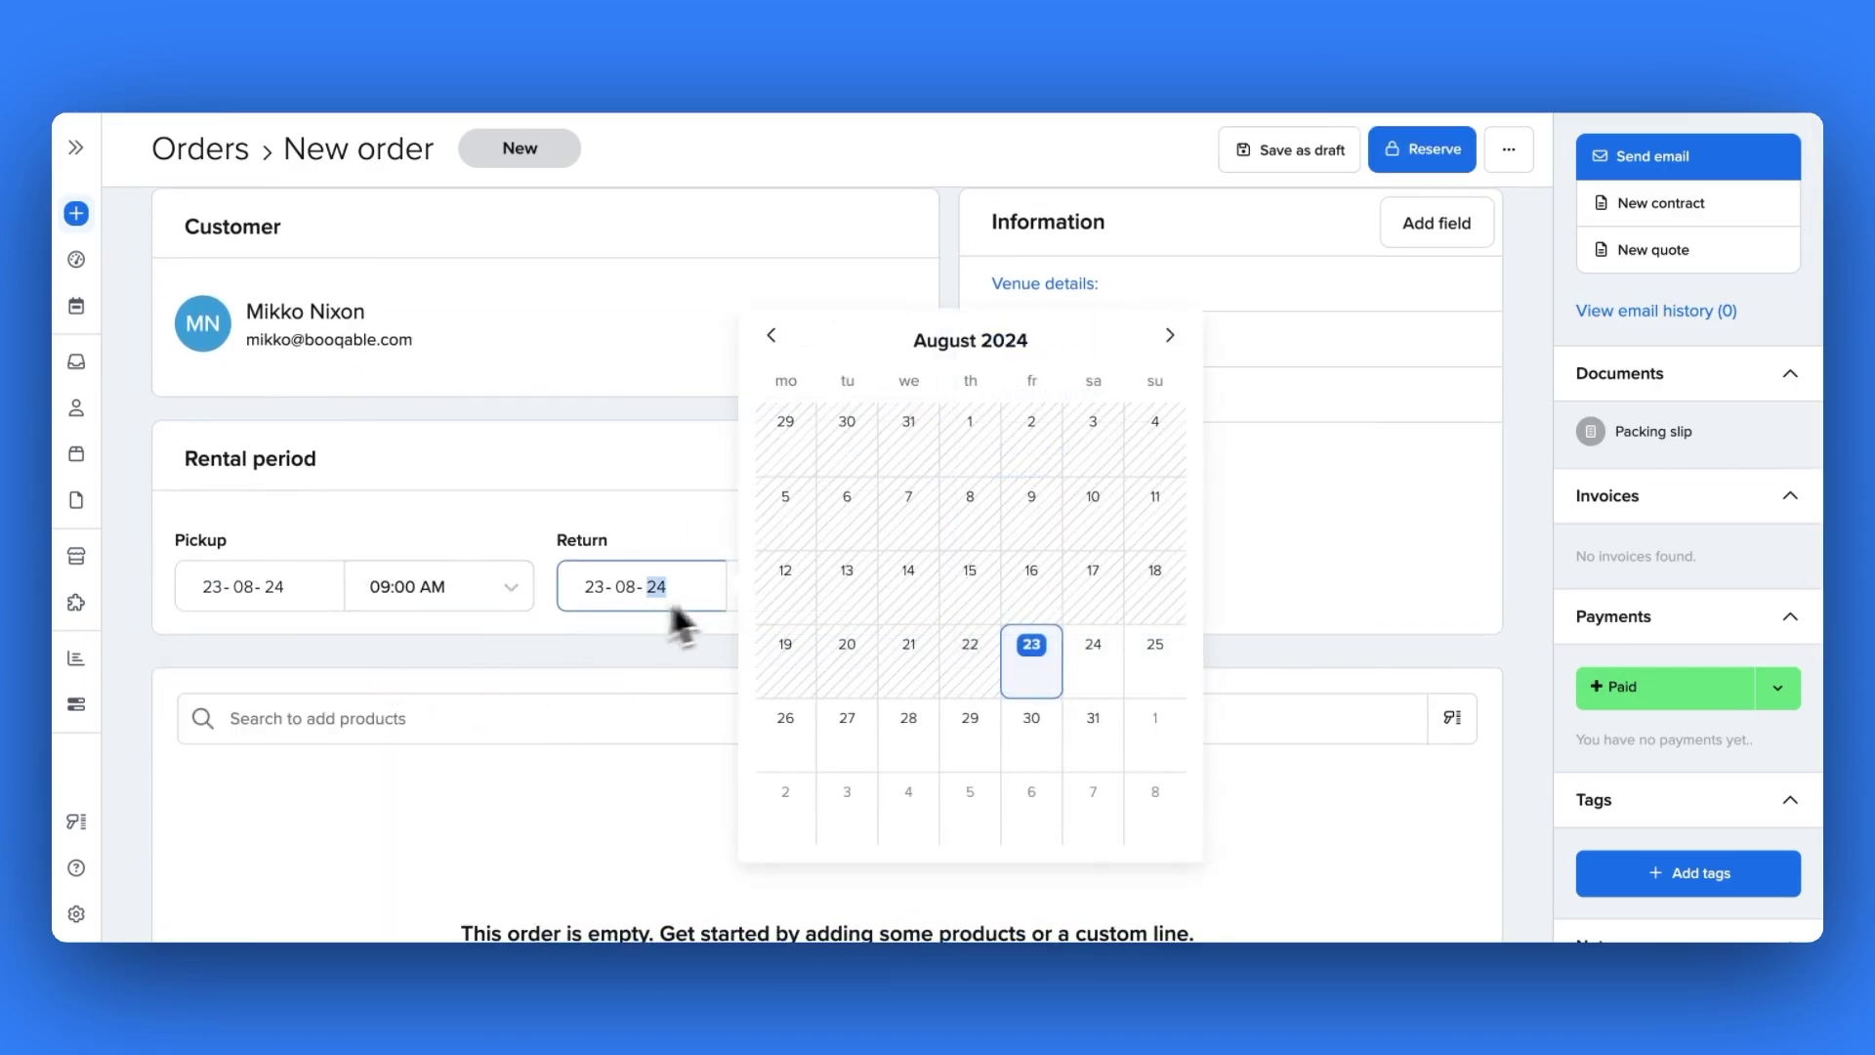
pyautogui.click(1053, 652)
pyautogui.click(707, 941)
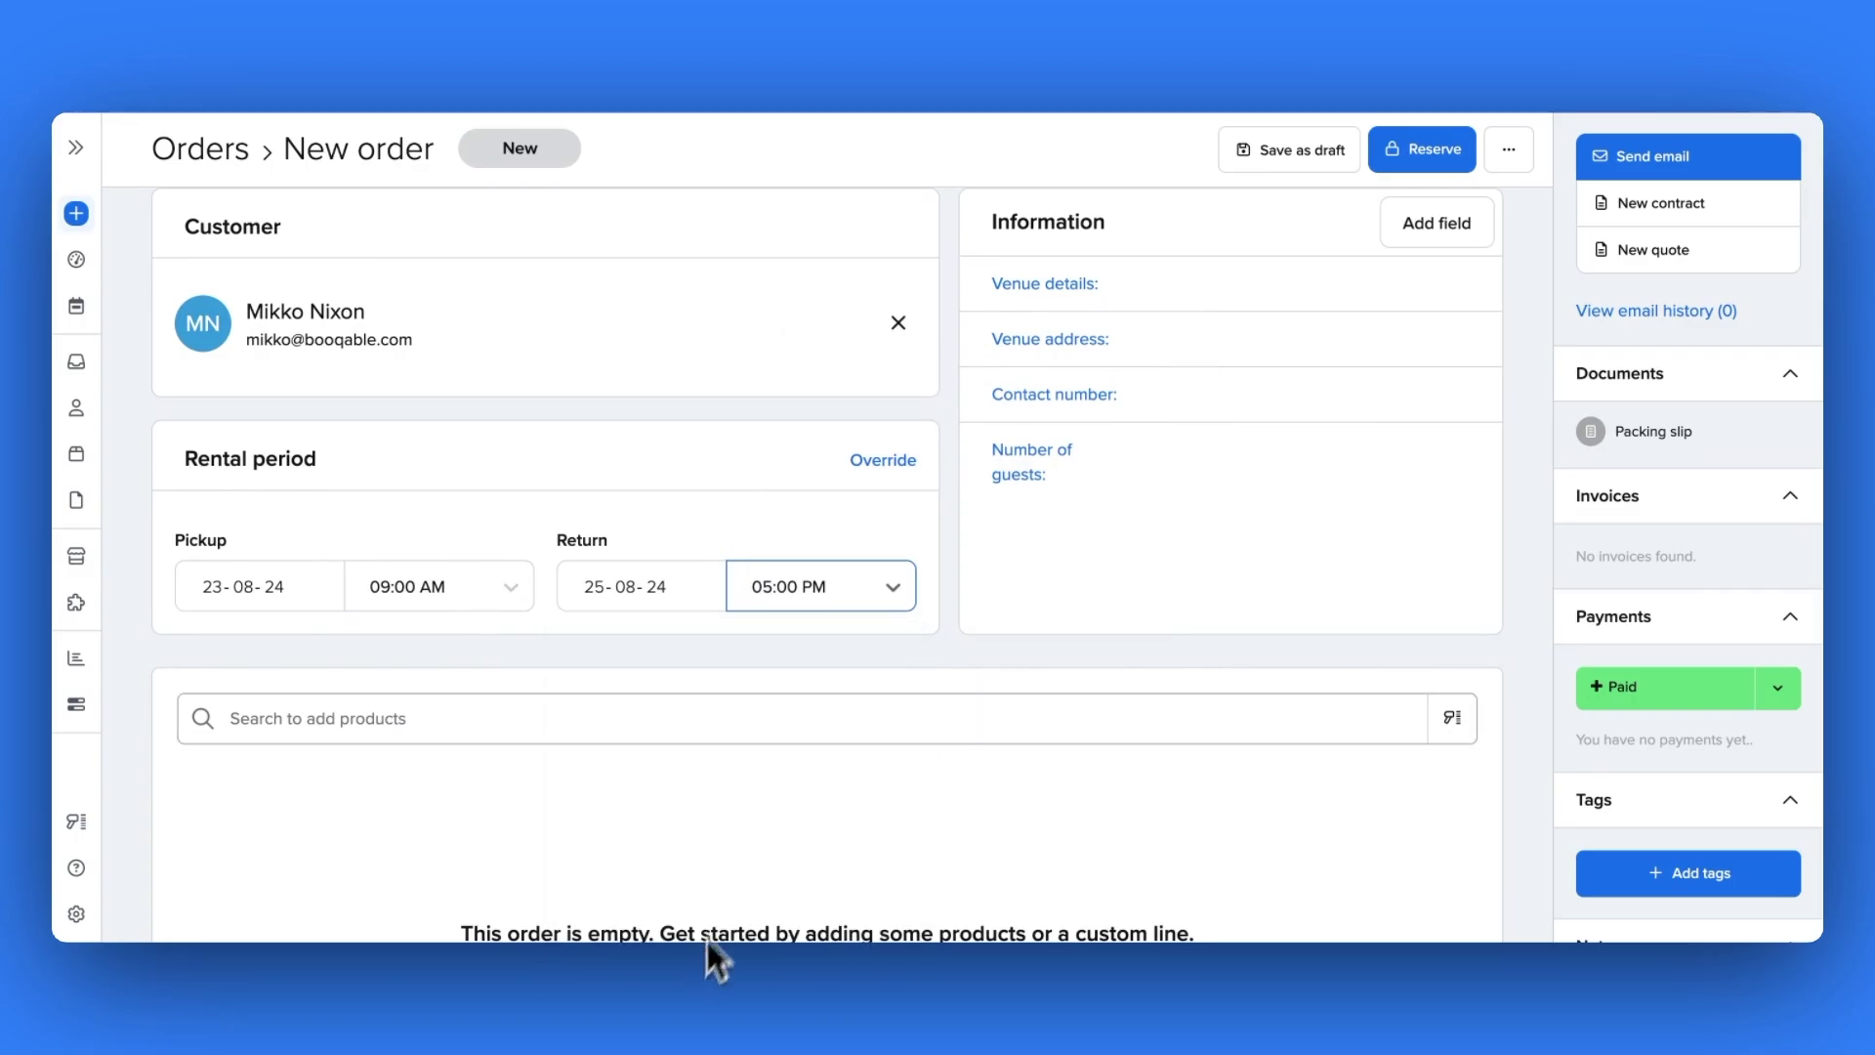
pyautogui.scroll(-5, 788, 700)
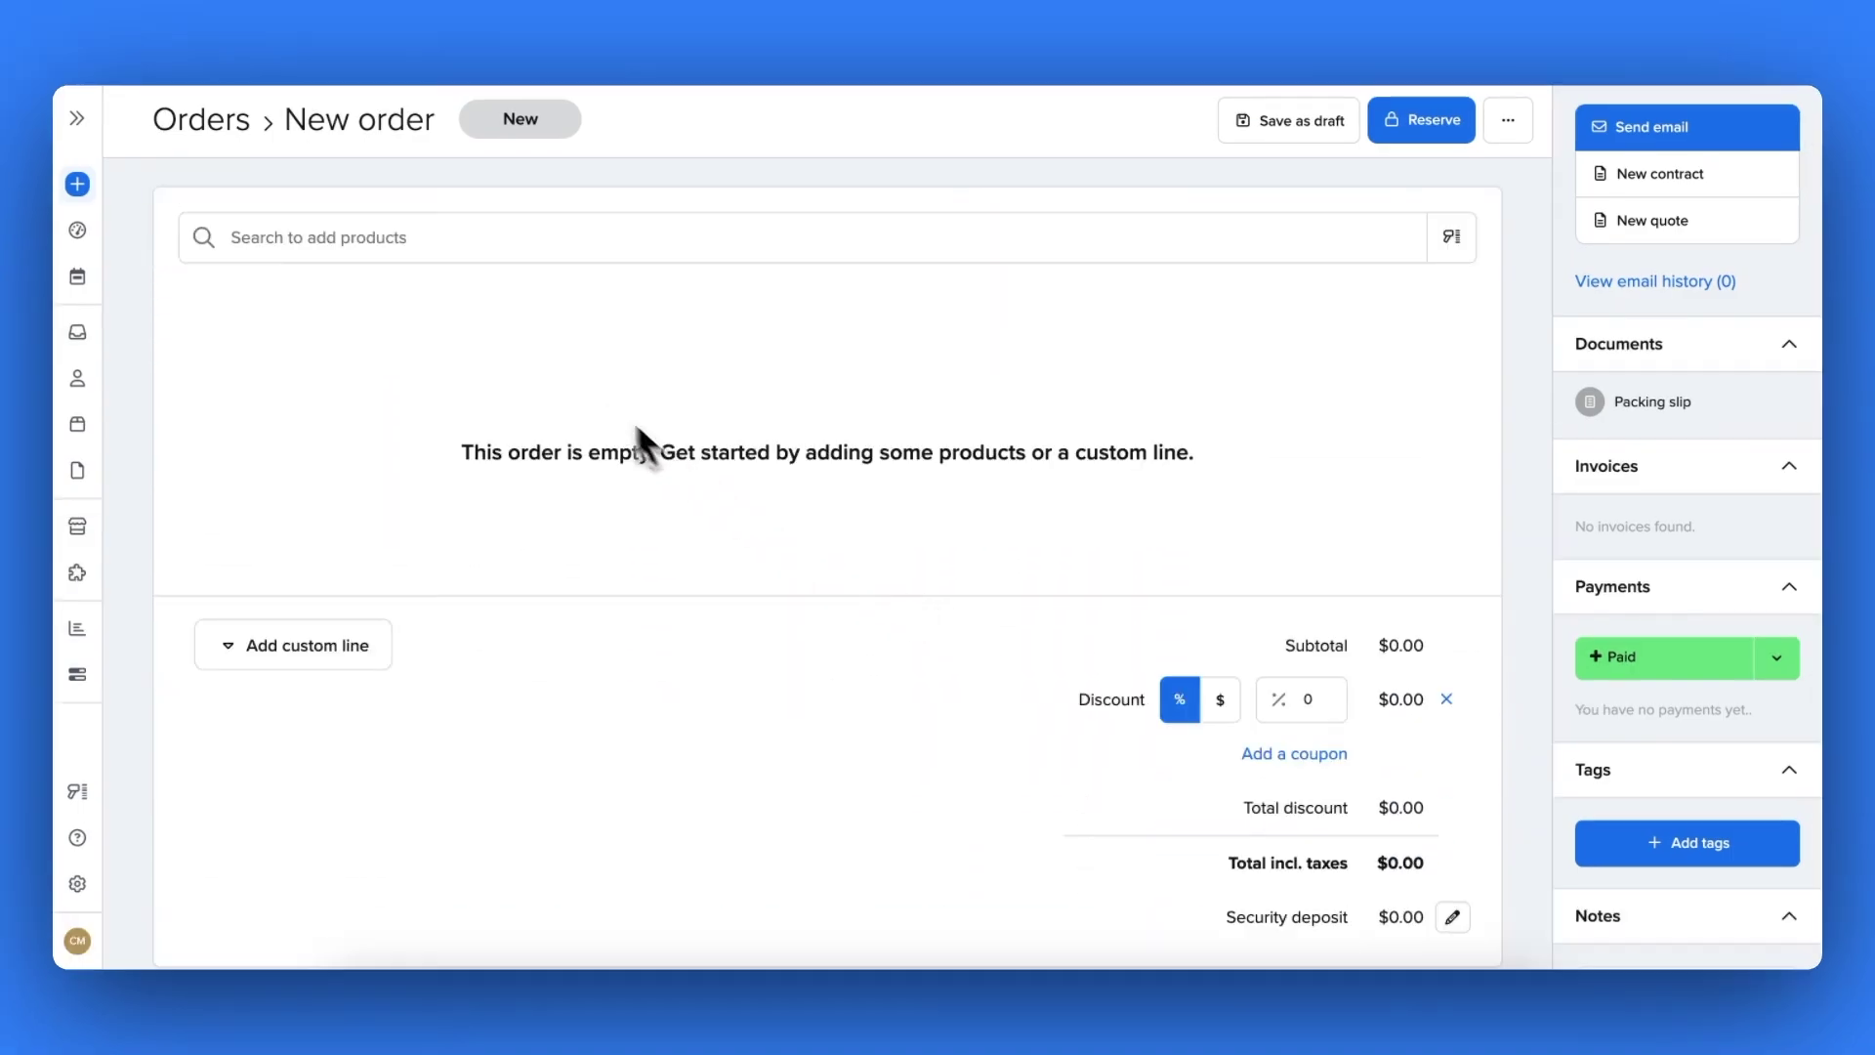
pyautogui.click(383, 242)
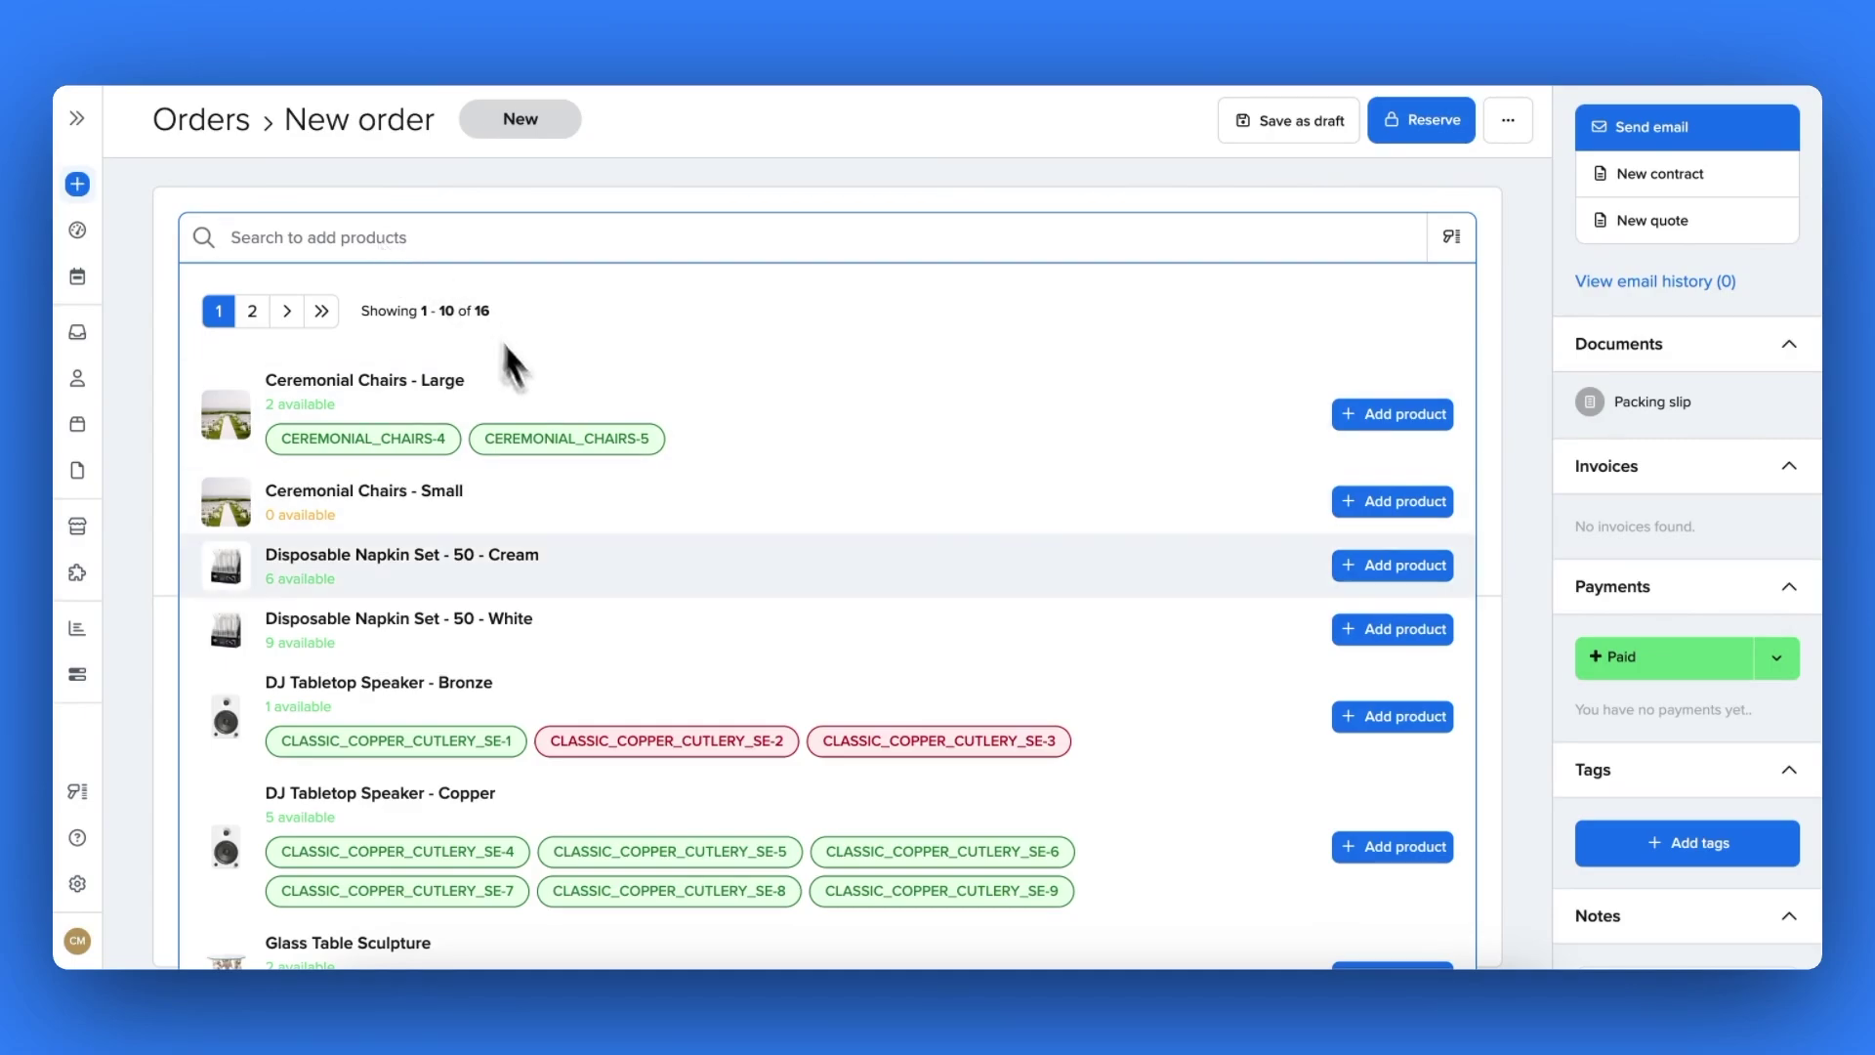
# Review the available products and add one Glass Table Sculpture at $150.00 for 3 days
pyautogui.scroll(-1, 588, 518)
pyautogui.scroll(-2, 599, 547)
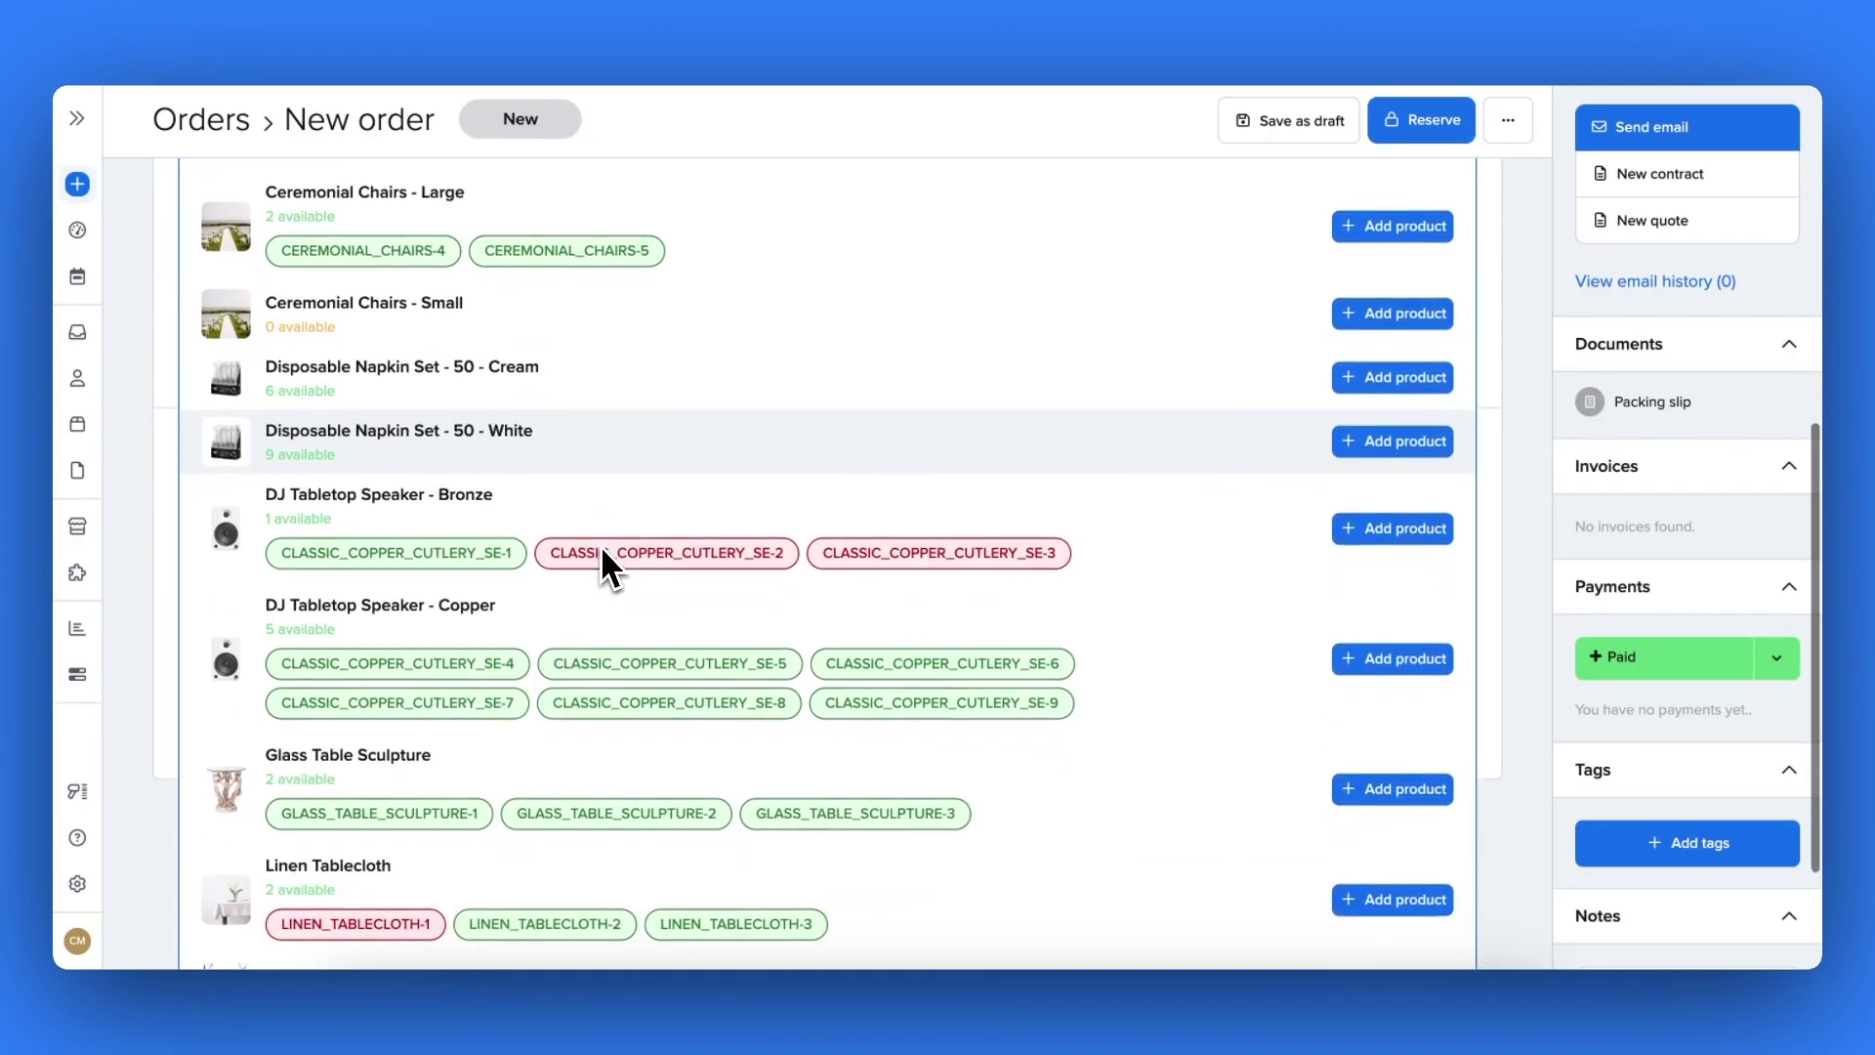
pyautogui.scroll(1, 603, 552)
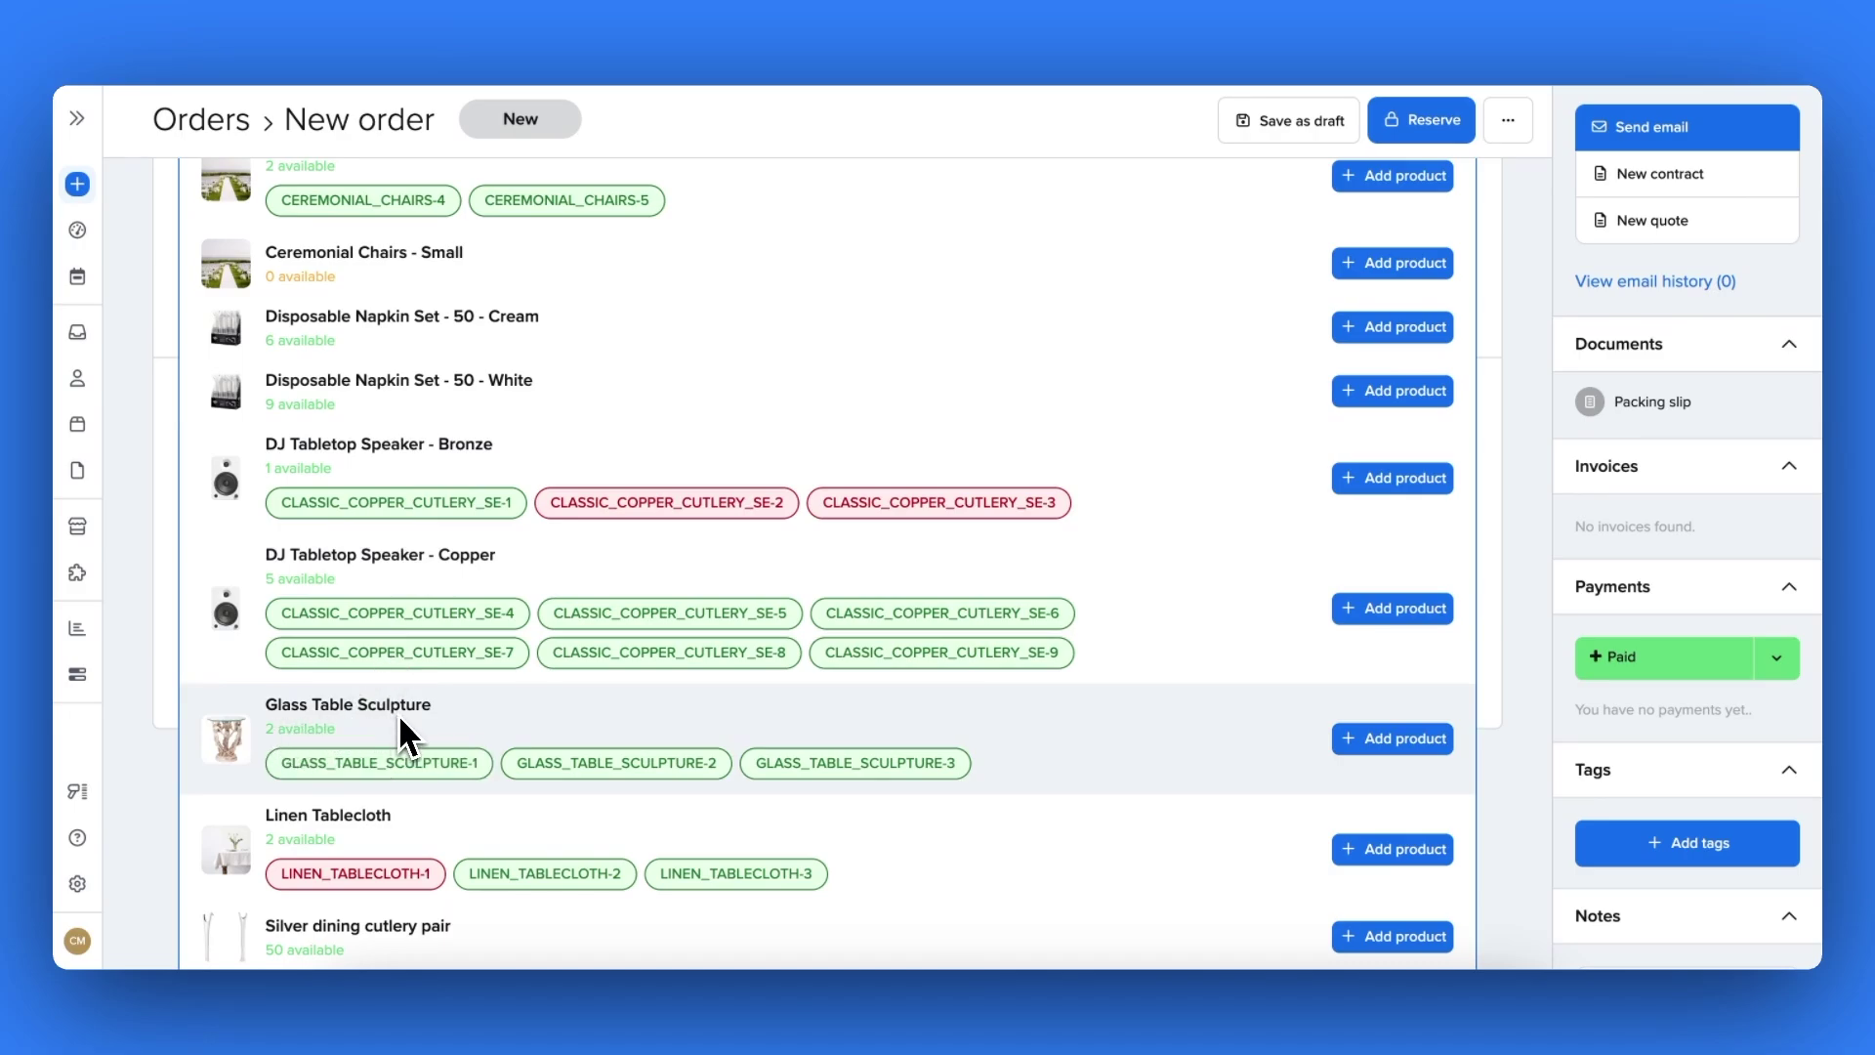
pyautogui.moveTo(424, 748)
pyautogui.moveTo(816, 768)
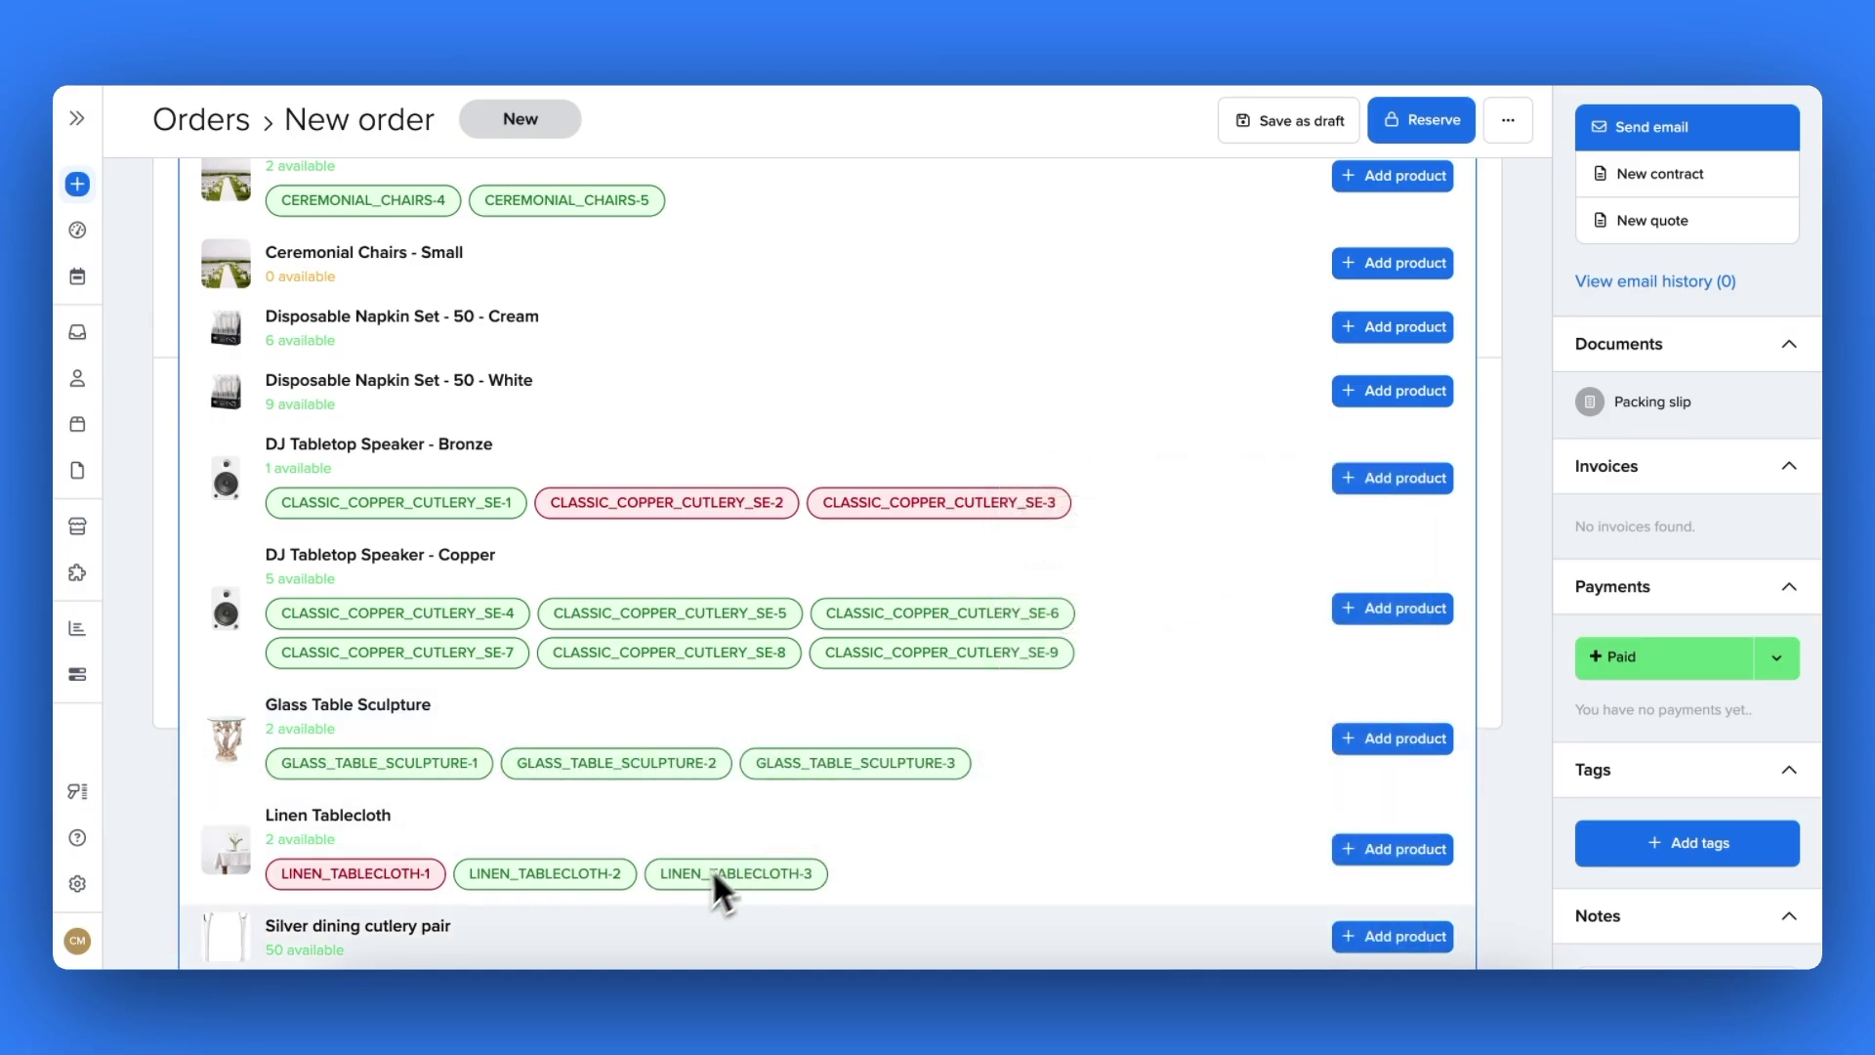
pyautogui.scroll(-1, 635, 940)
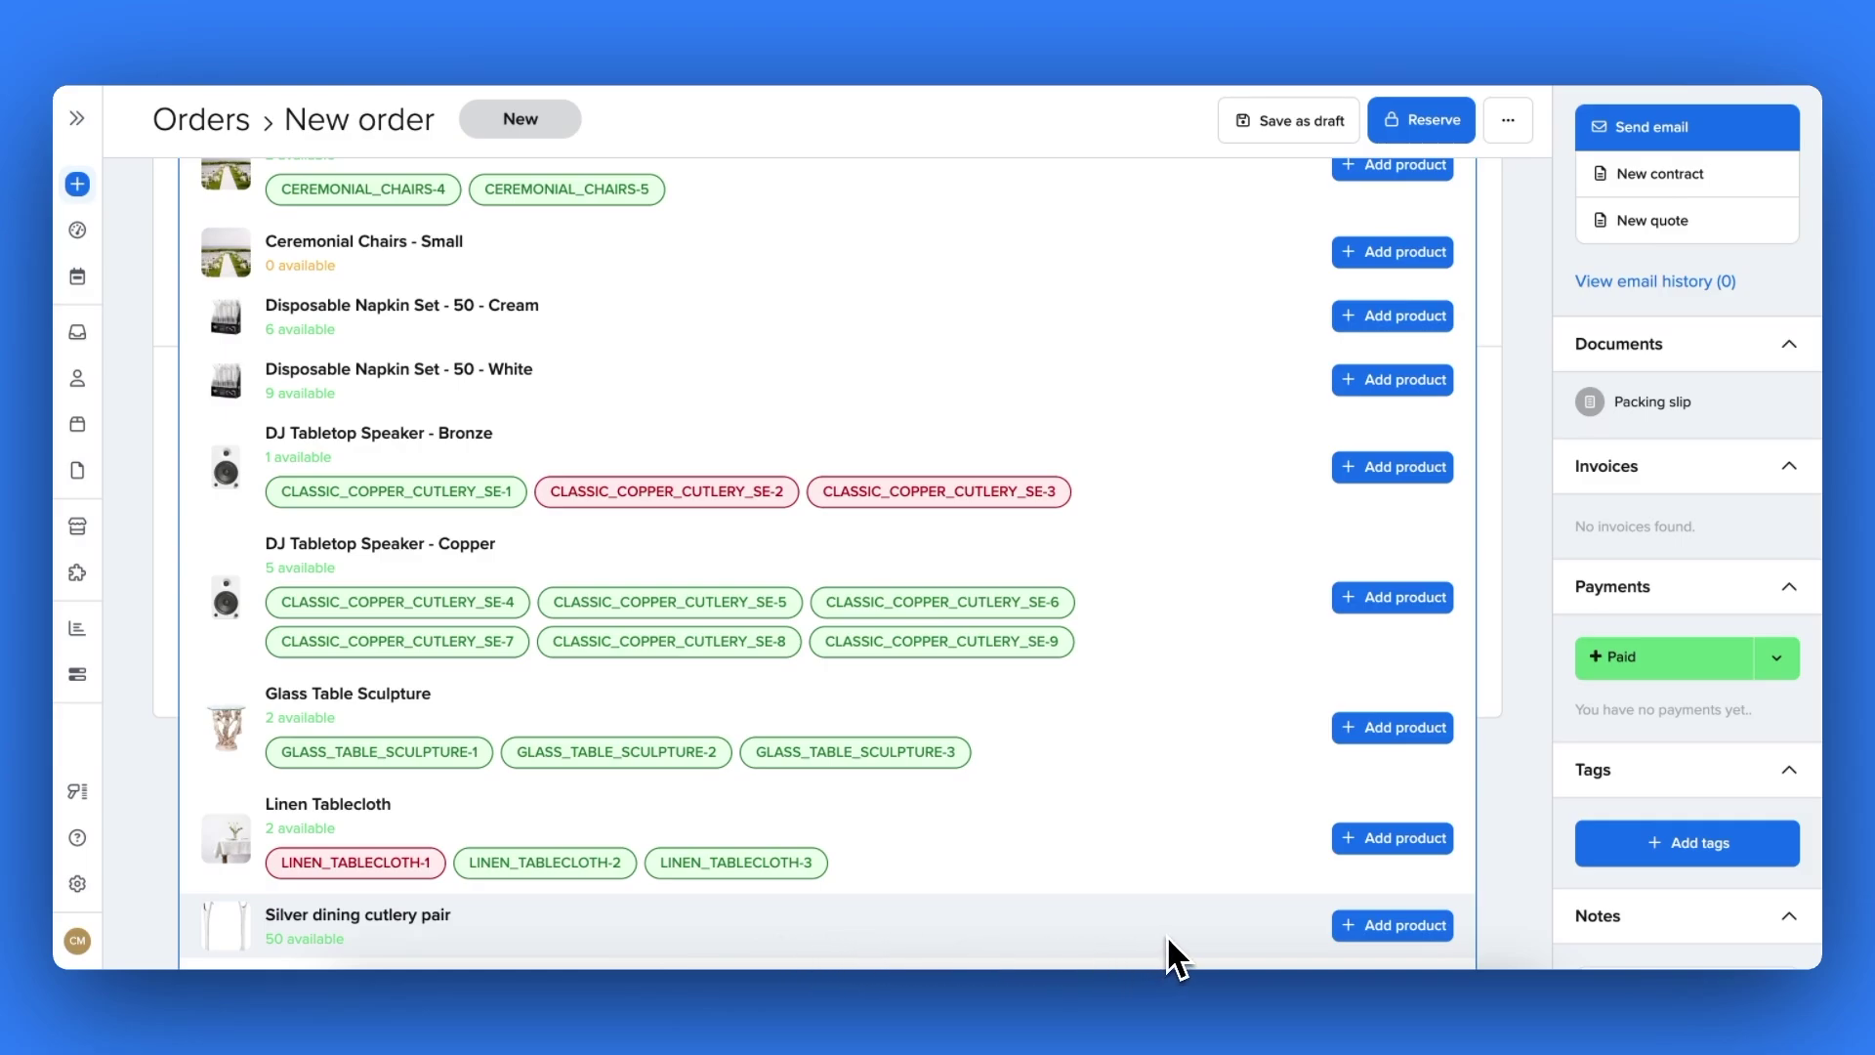
pyautogui.scroll(2, 1152, 871)
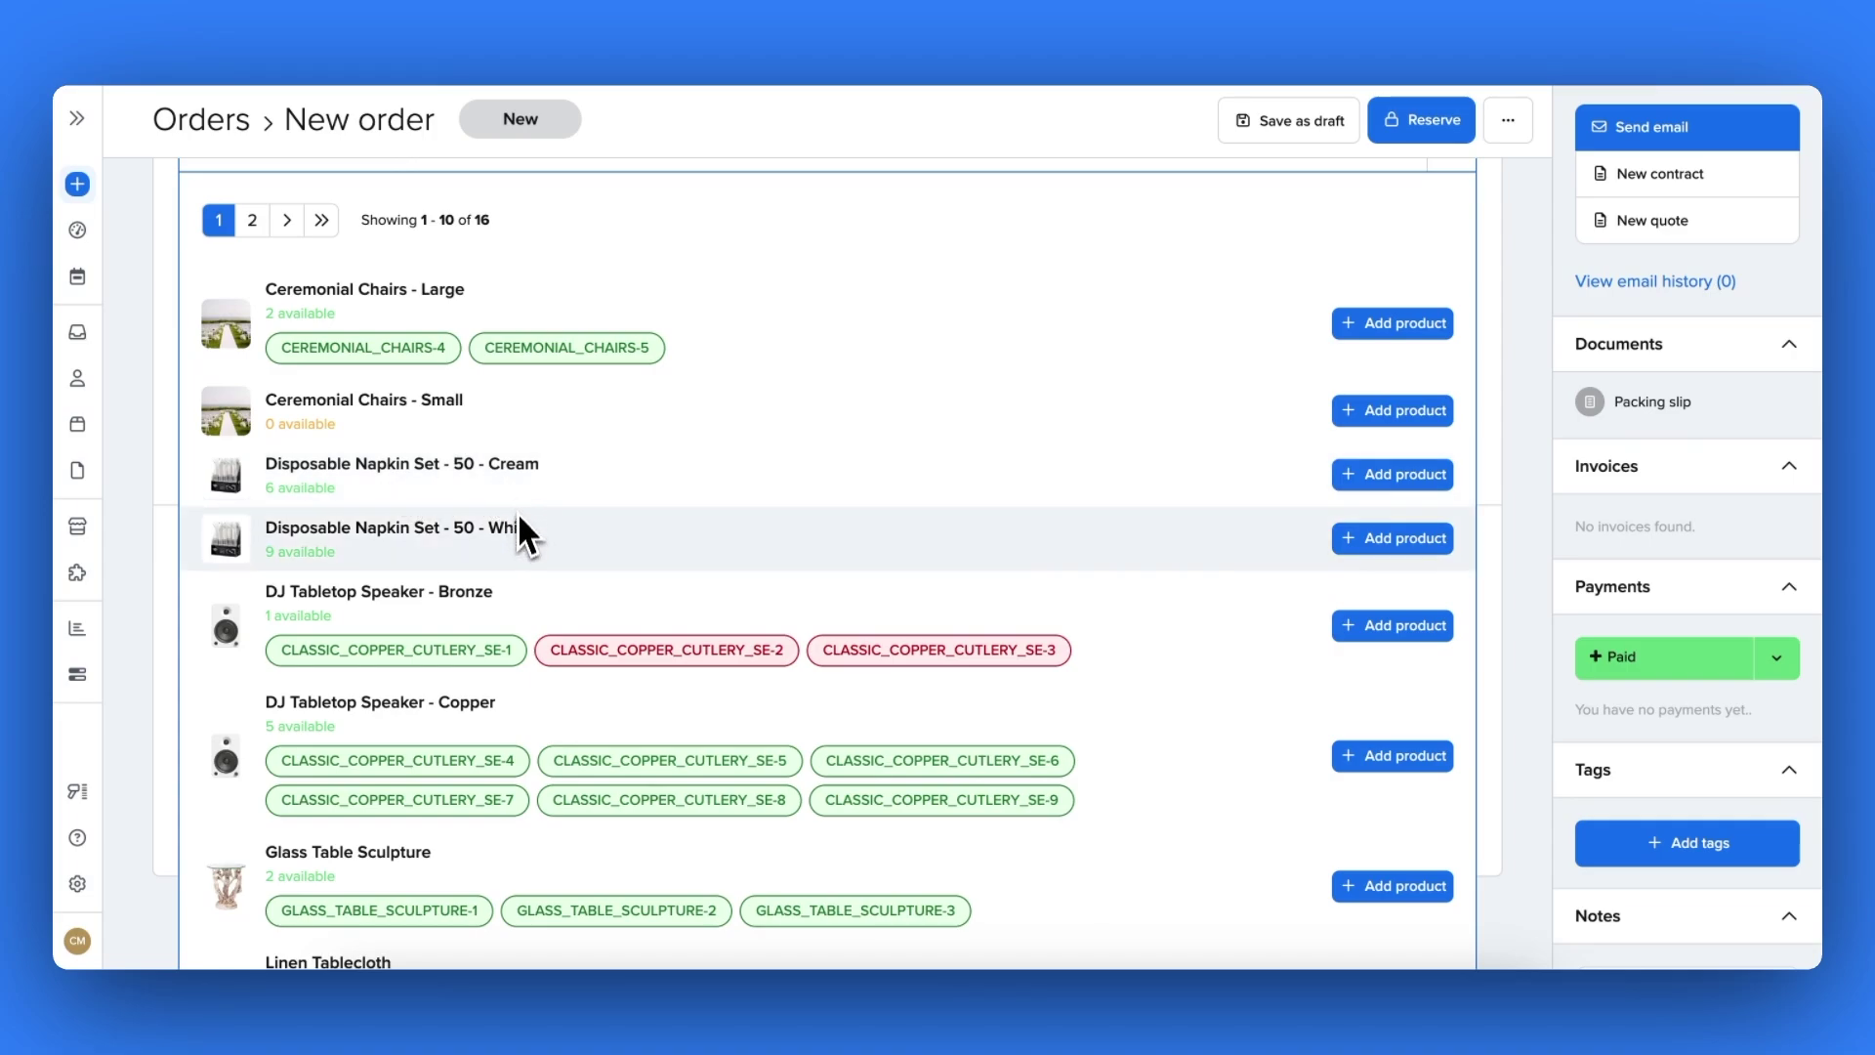
pyautogui.scroll(-3, 525, 527)
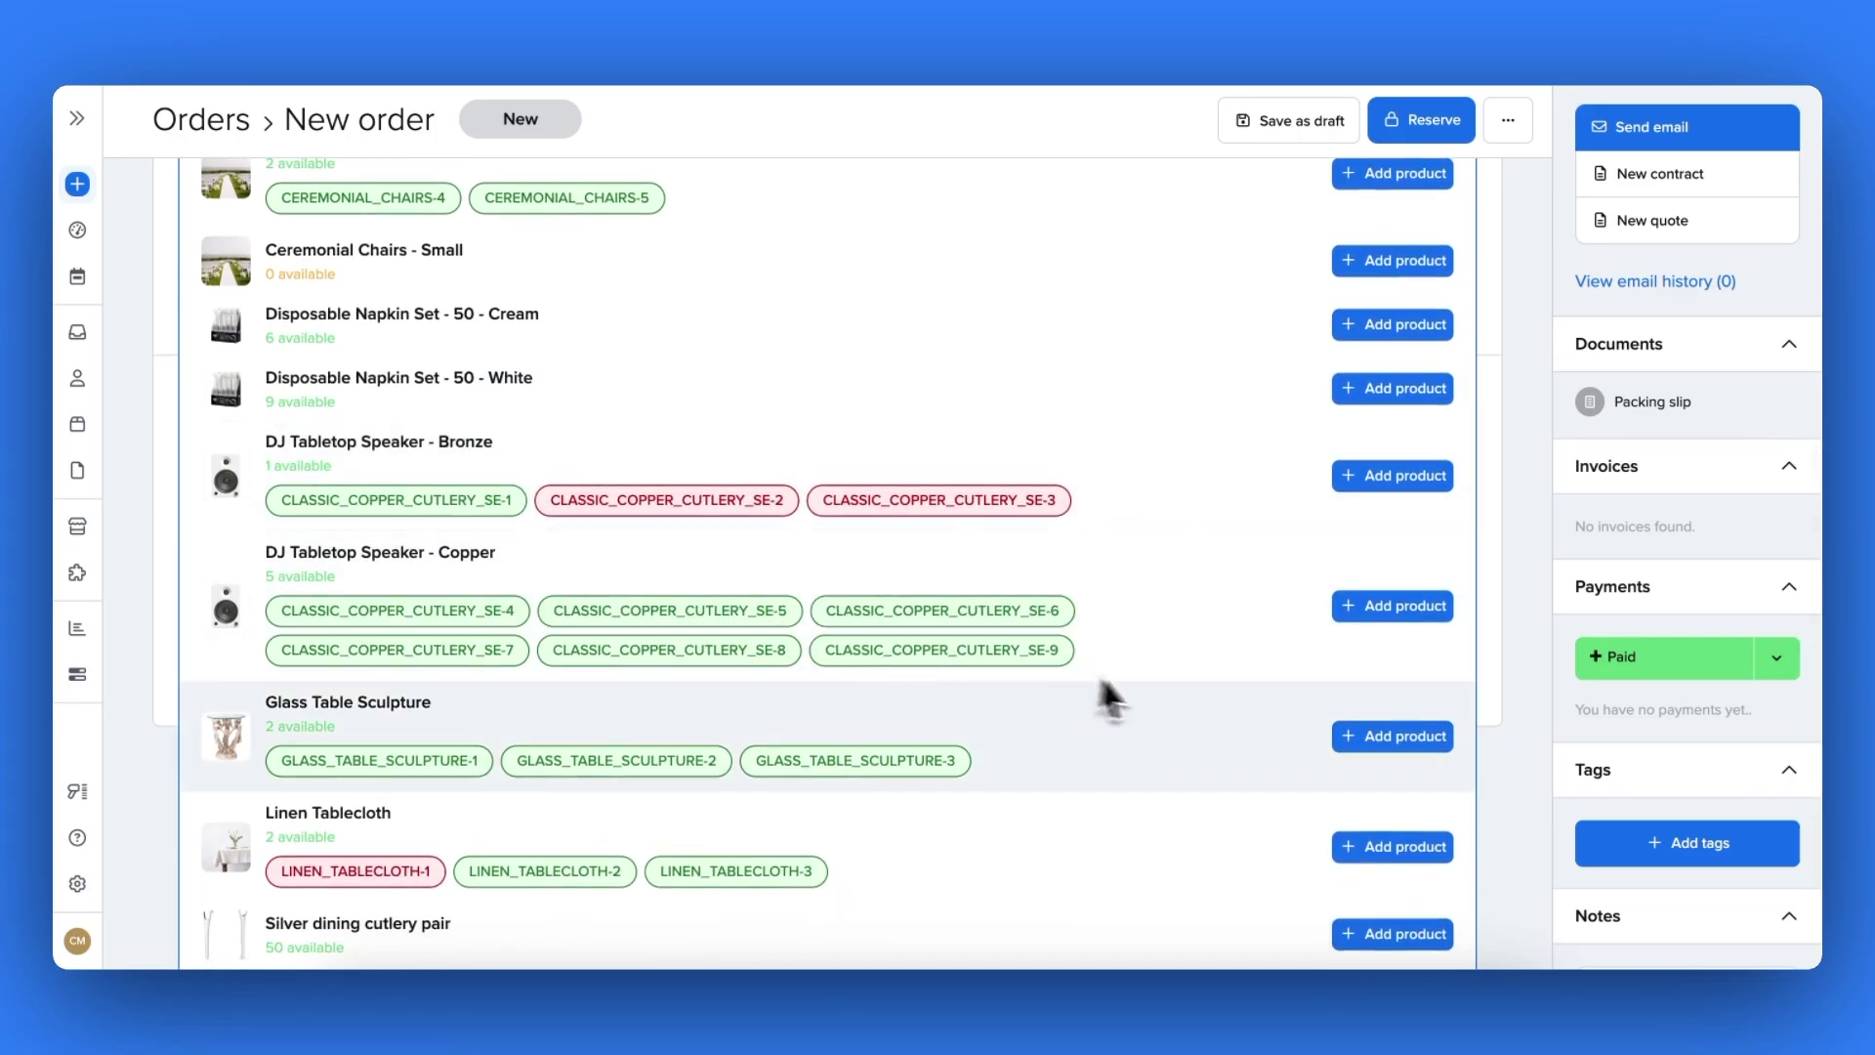
pyautogui.click(1353, 733)
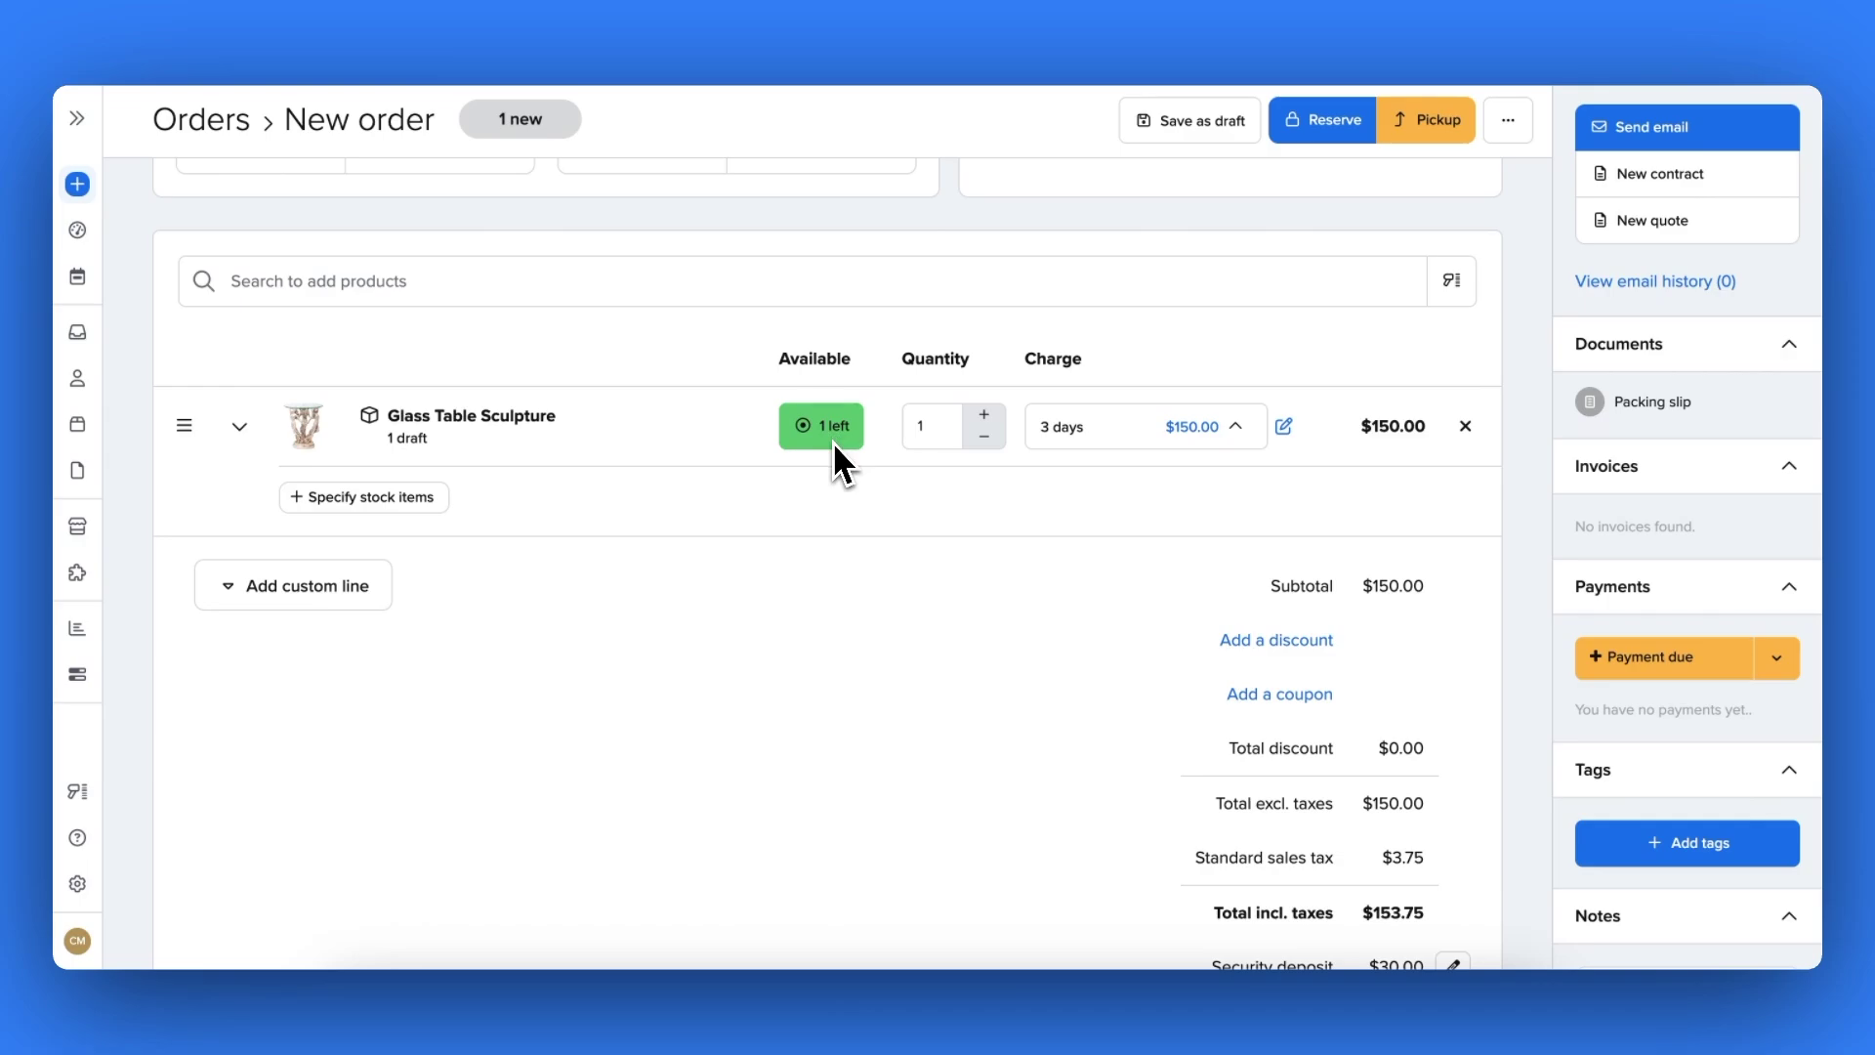
pyautogui.scroll(-1, 1352, 617)
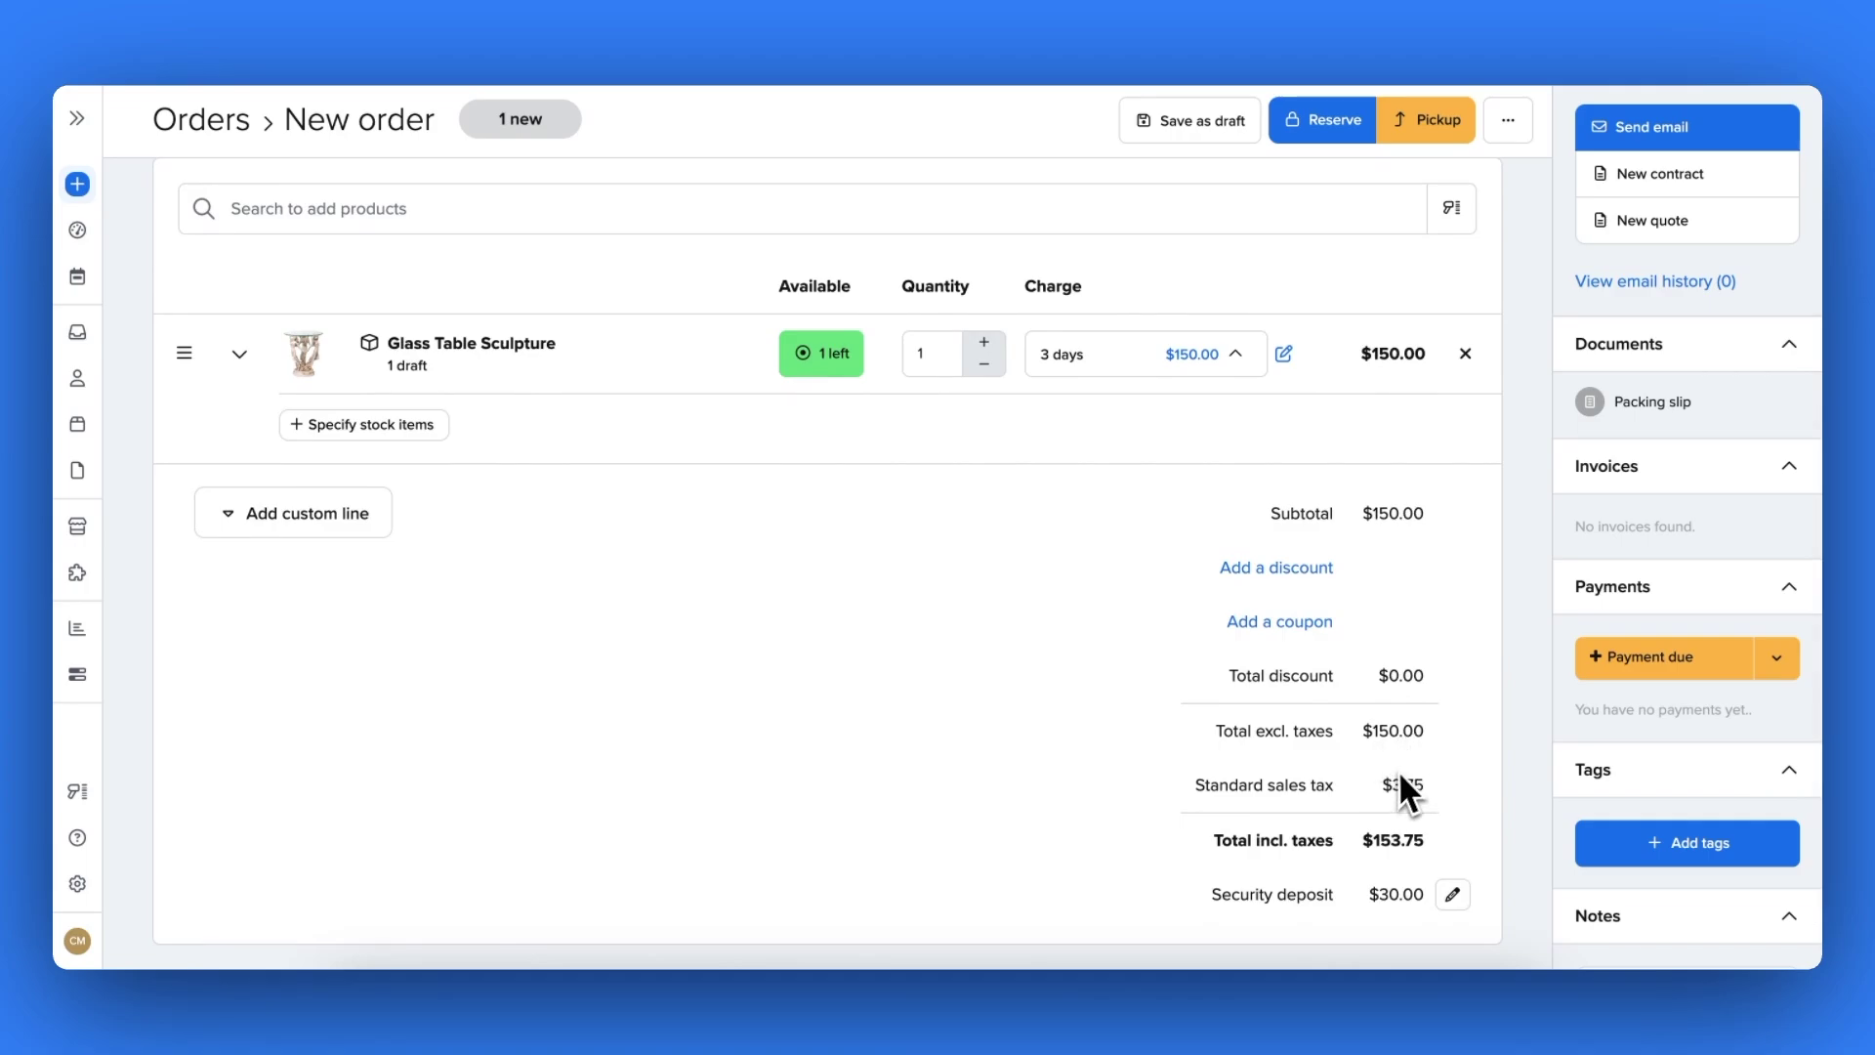
pyautogui.scroll(1, 1428, 785)
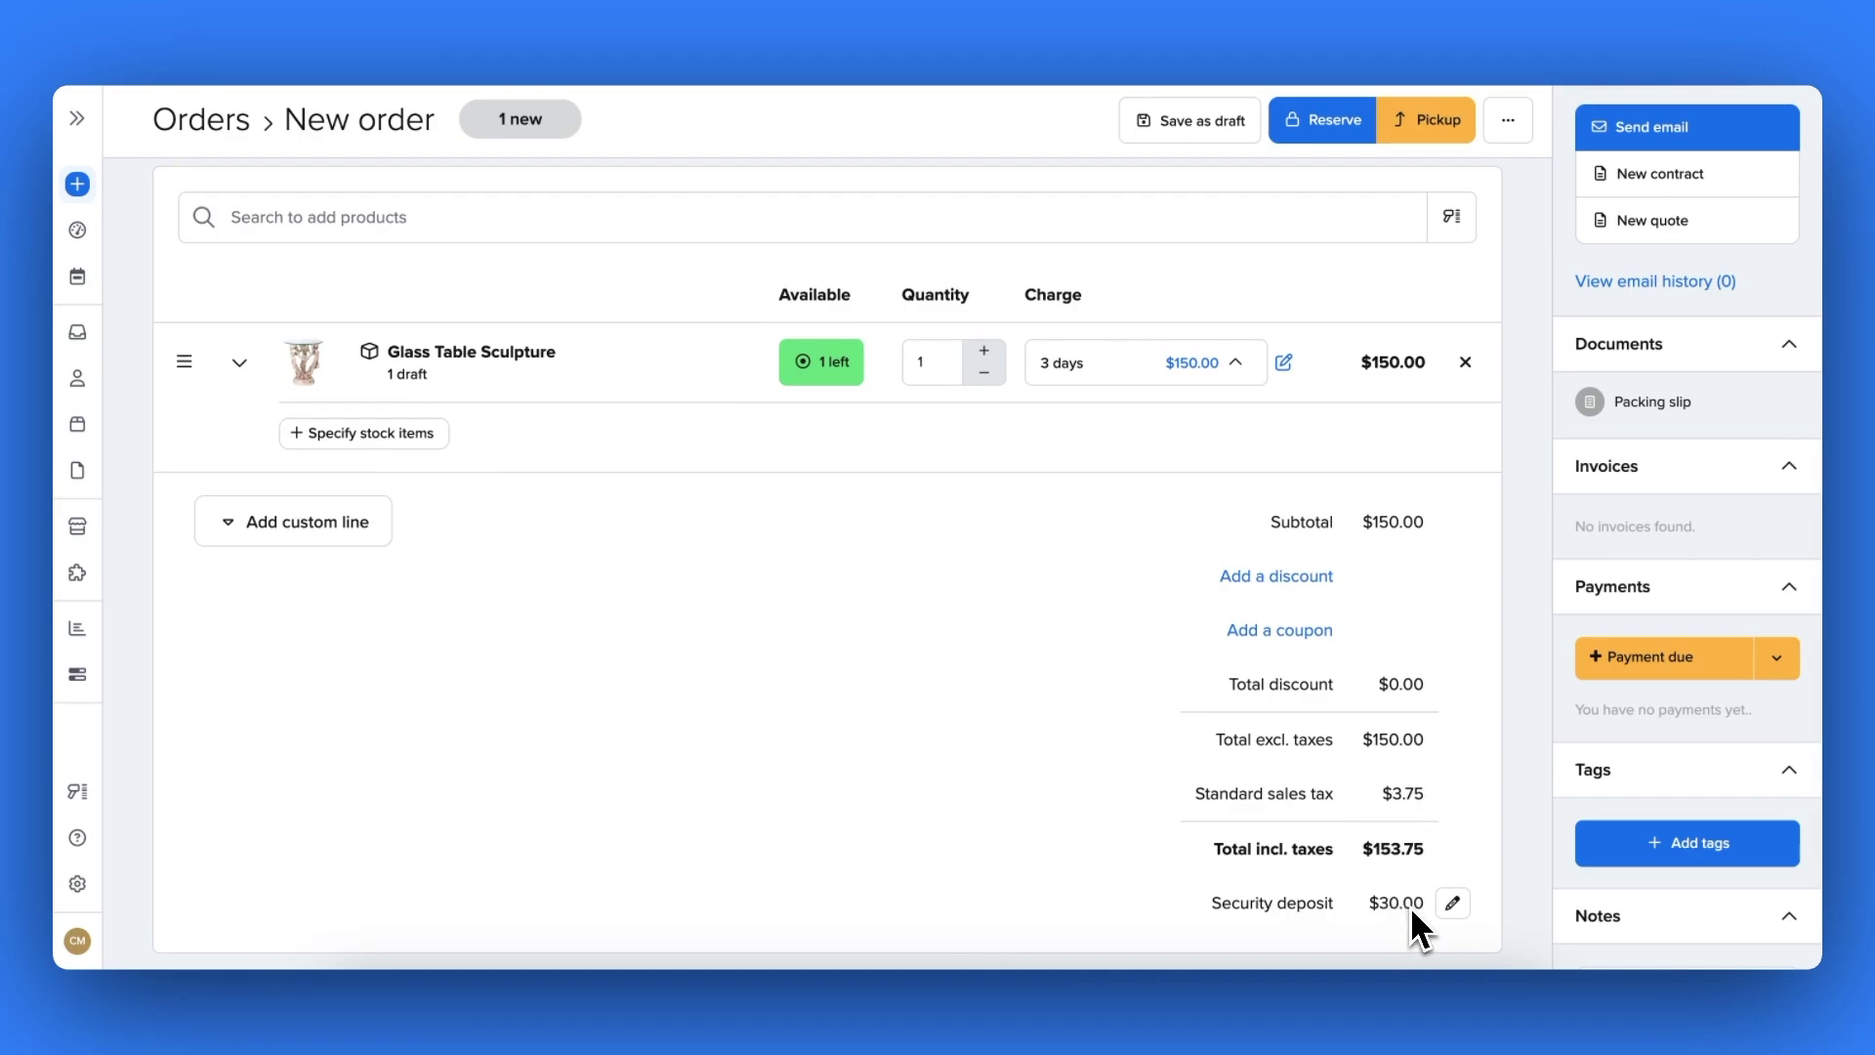
pyautogui.scroll(3, 1443, 752)
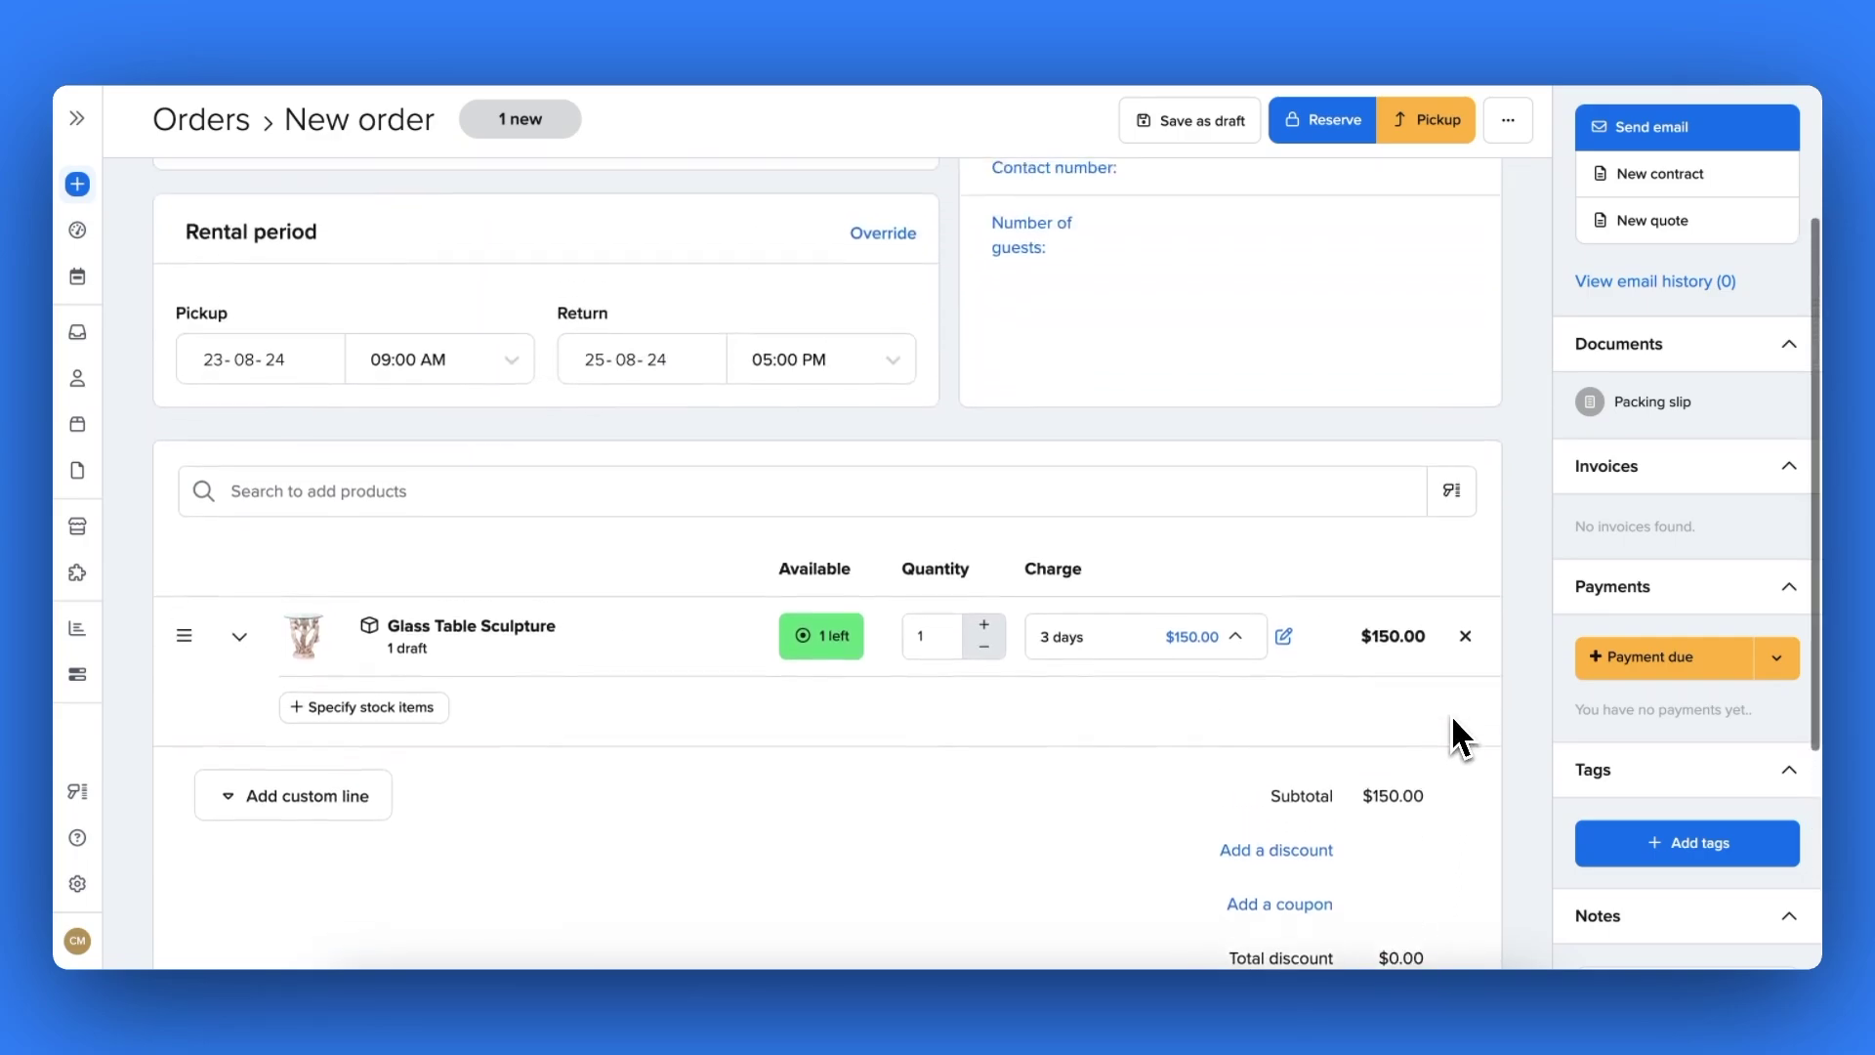
pyautogui.scroll(2, 1450, 732)
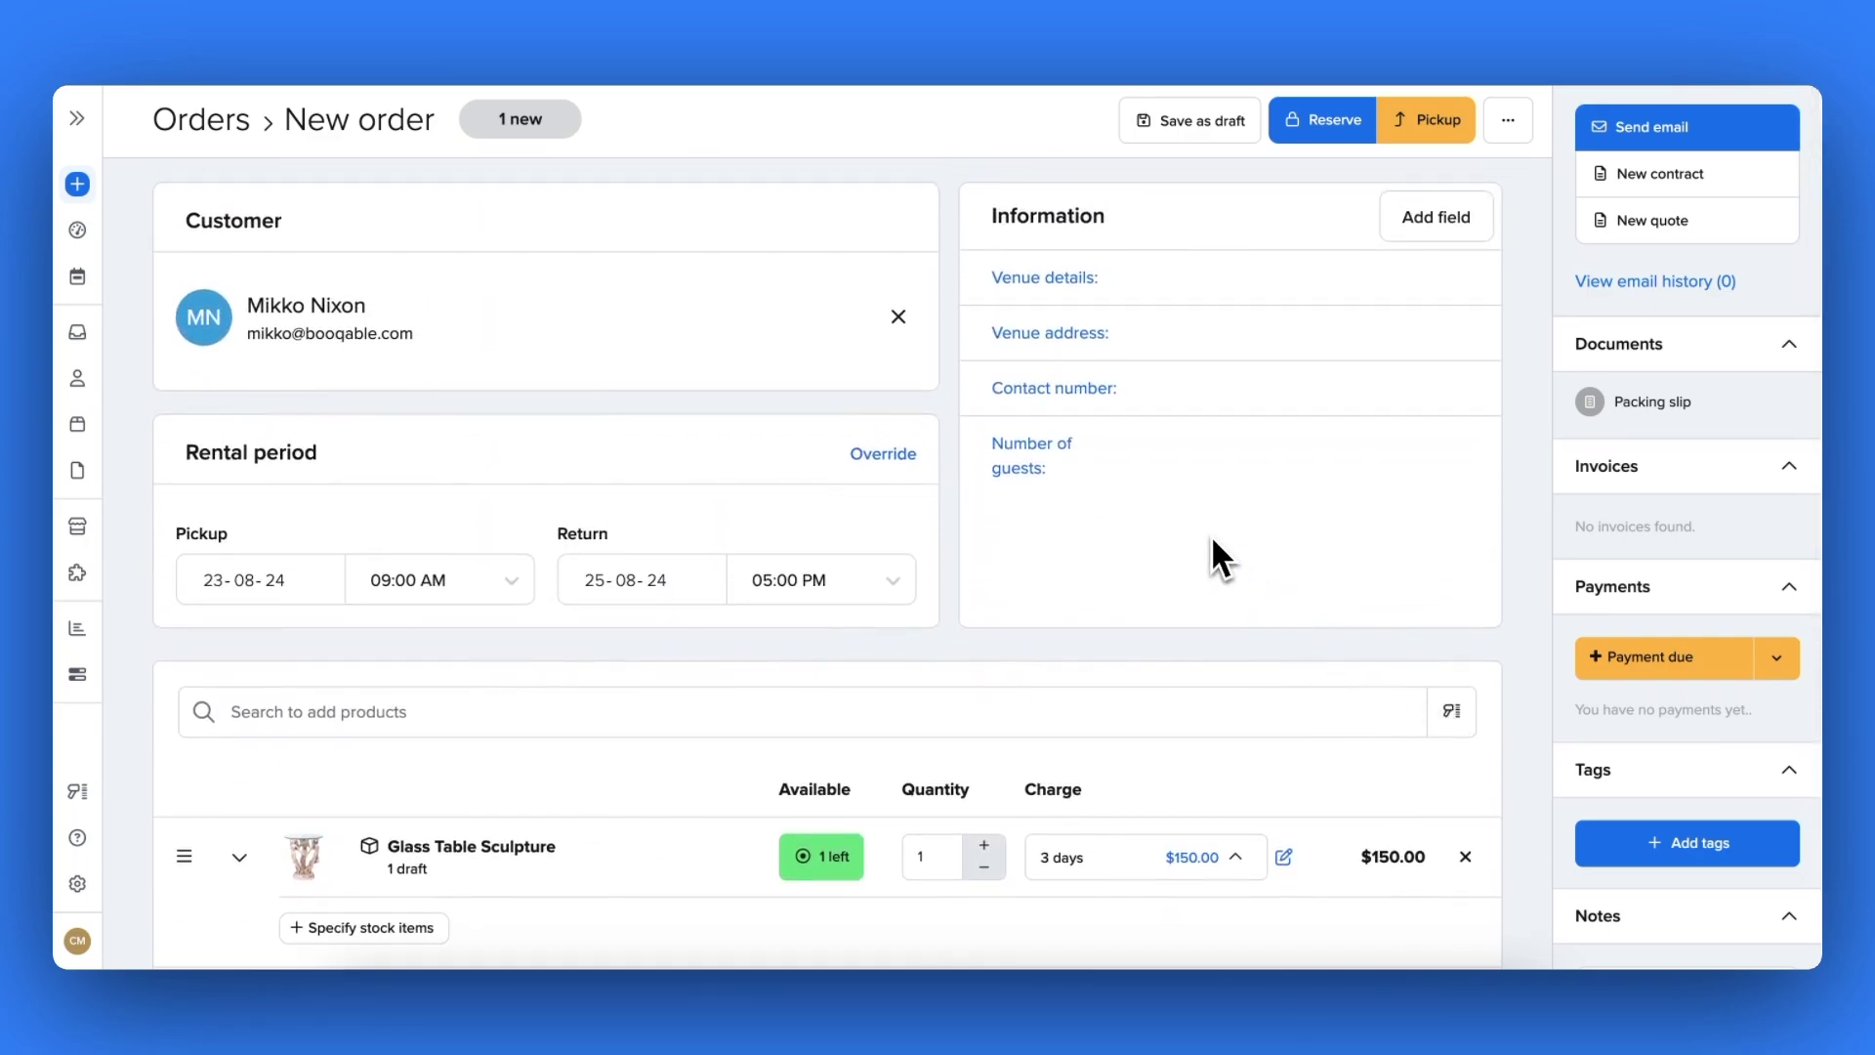
# Save 21 as the number of guests and reserve the order as #74
pyautogui.click(1046, 461)
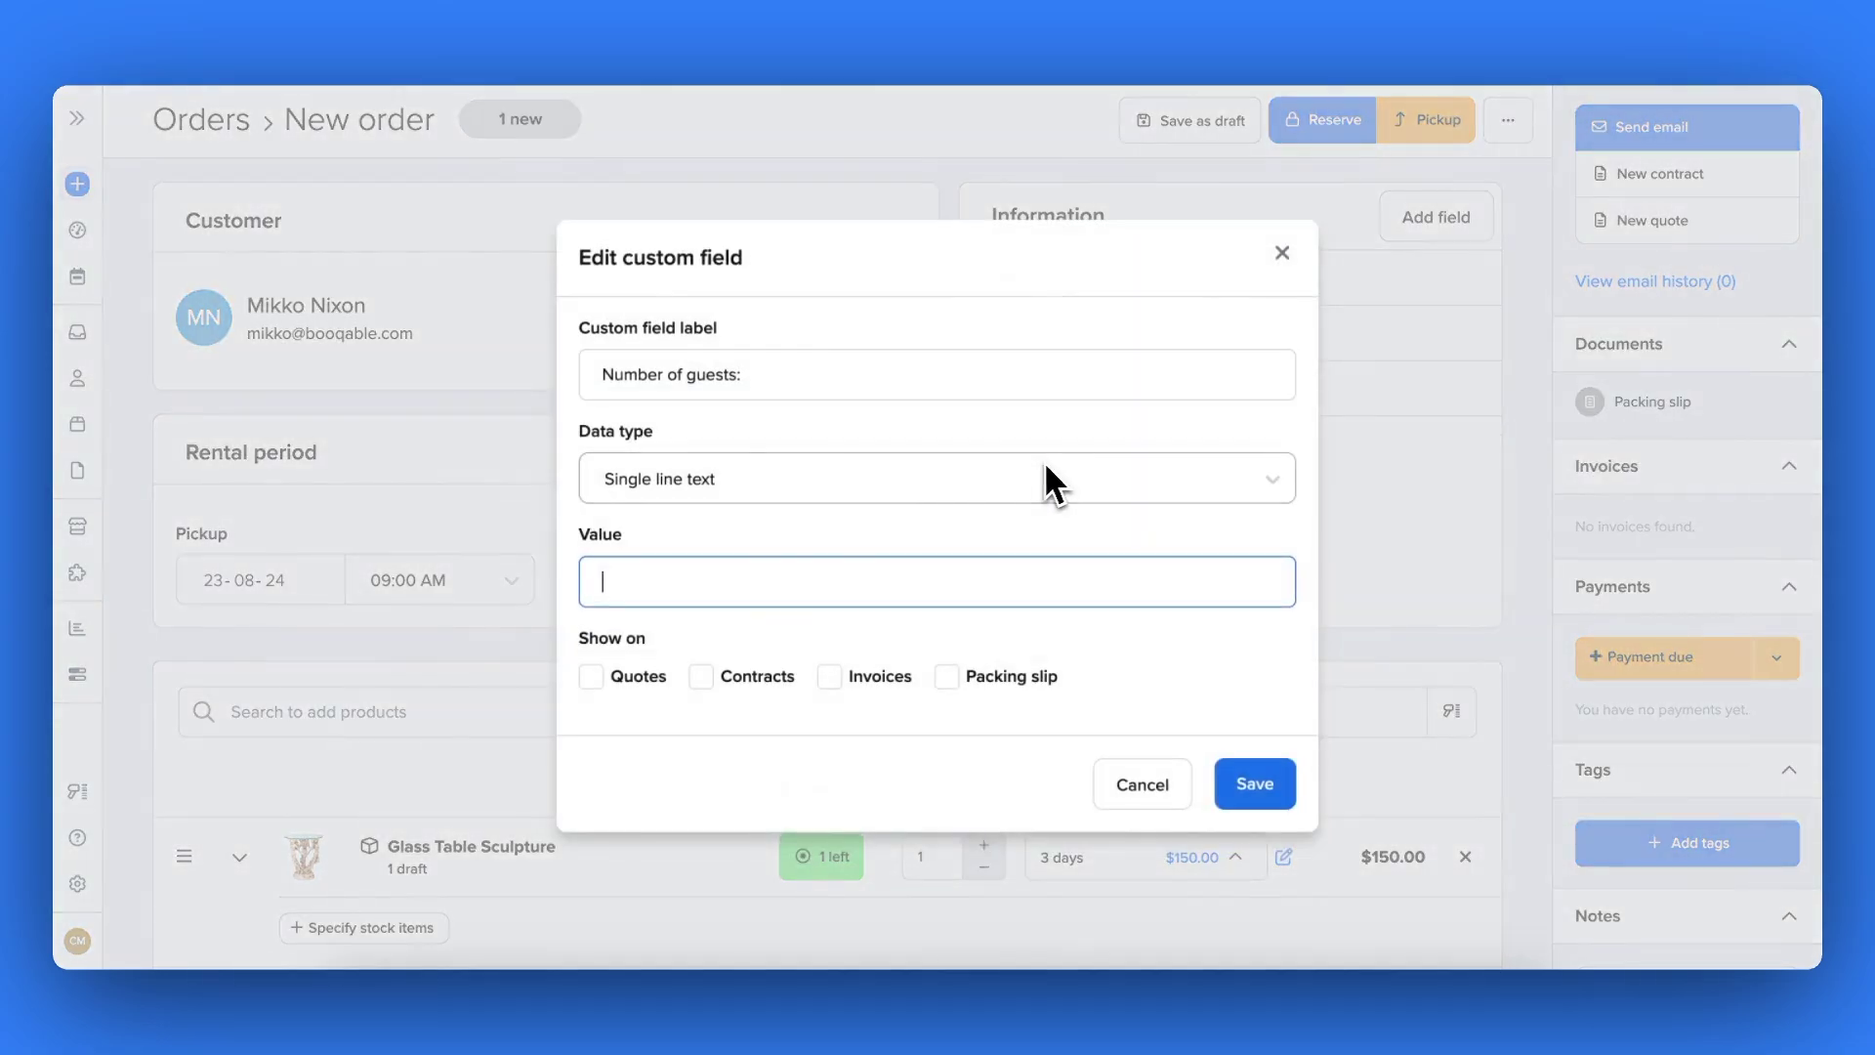
pyautogui.write('21')
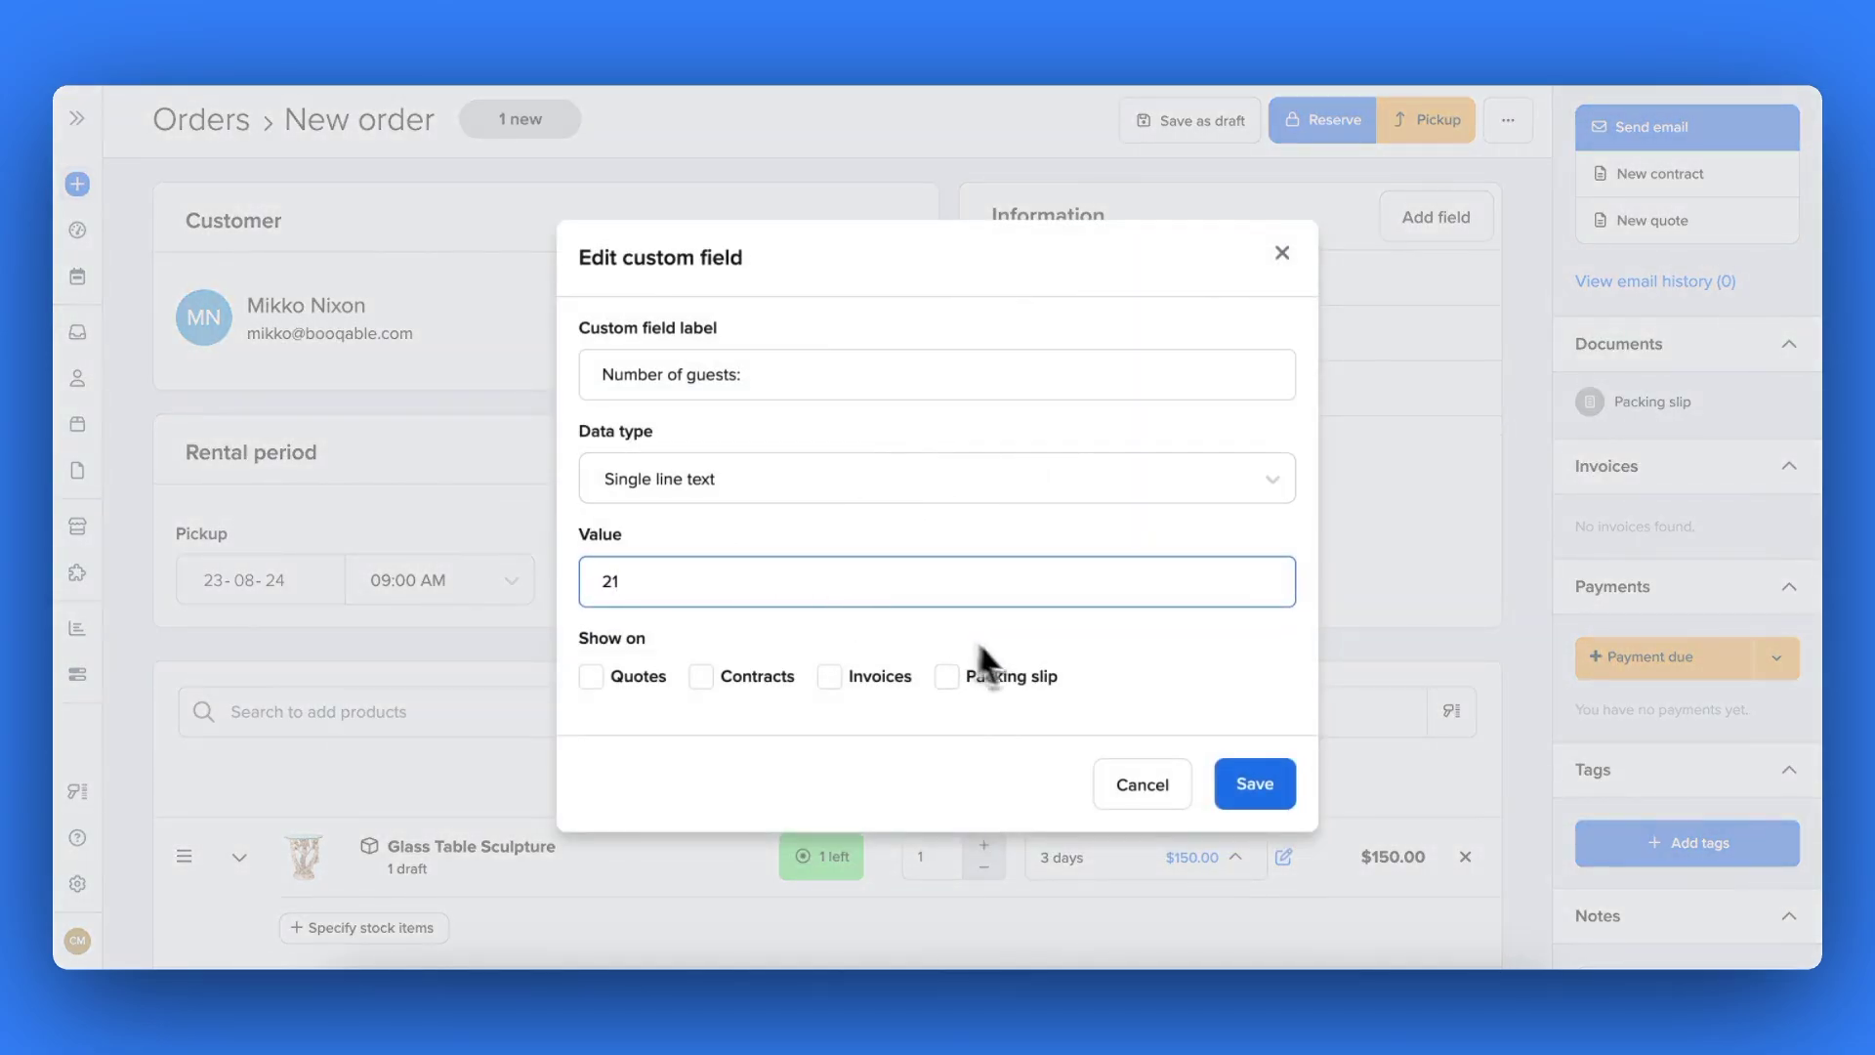
pyautogui.click(1254, 786)
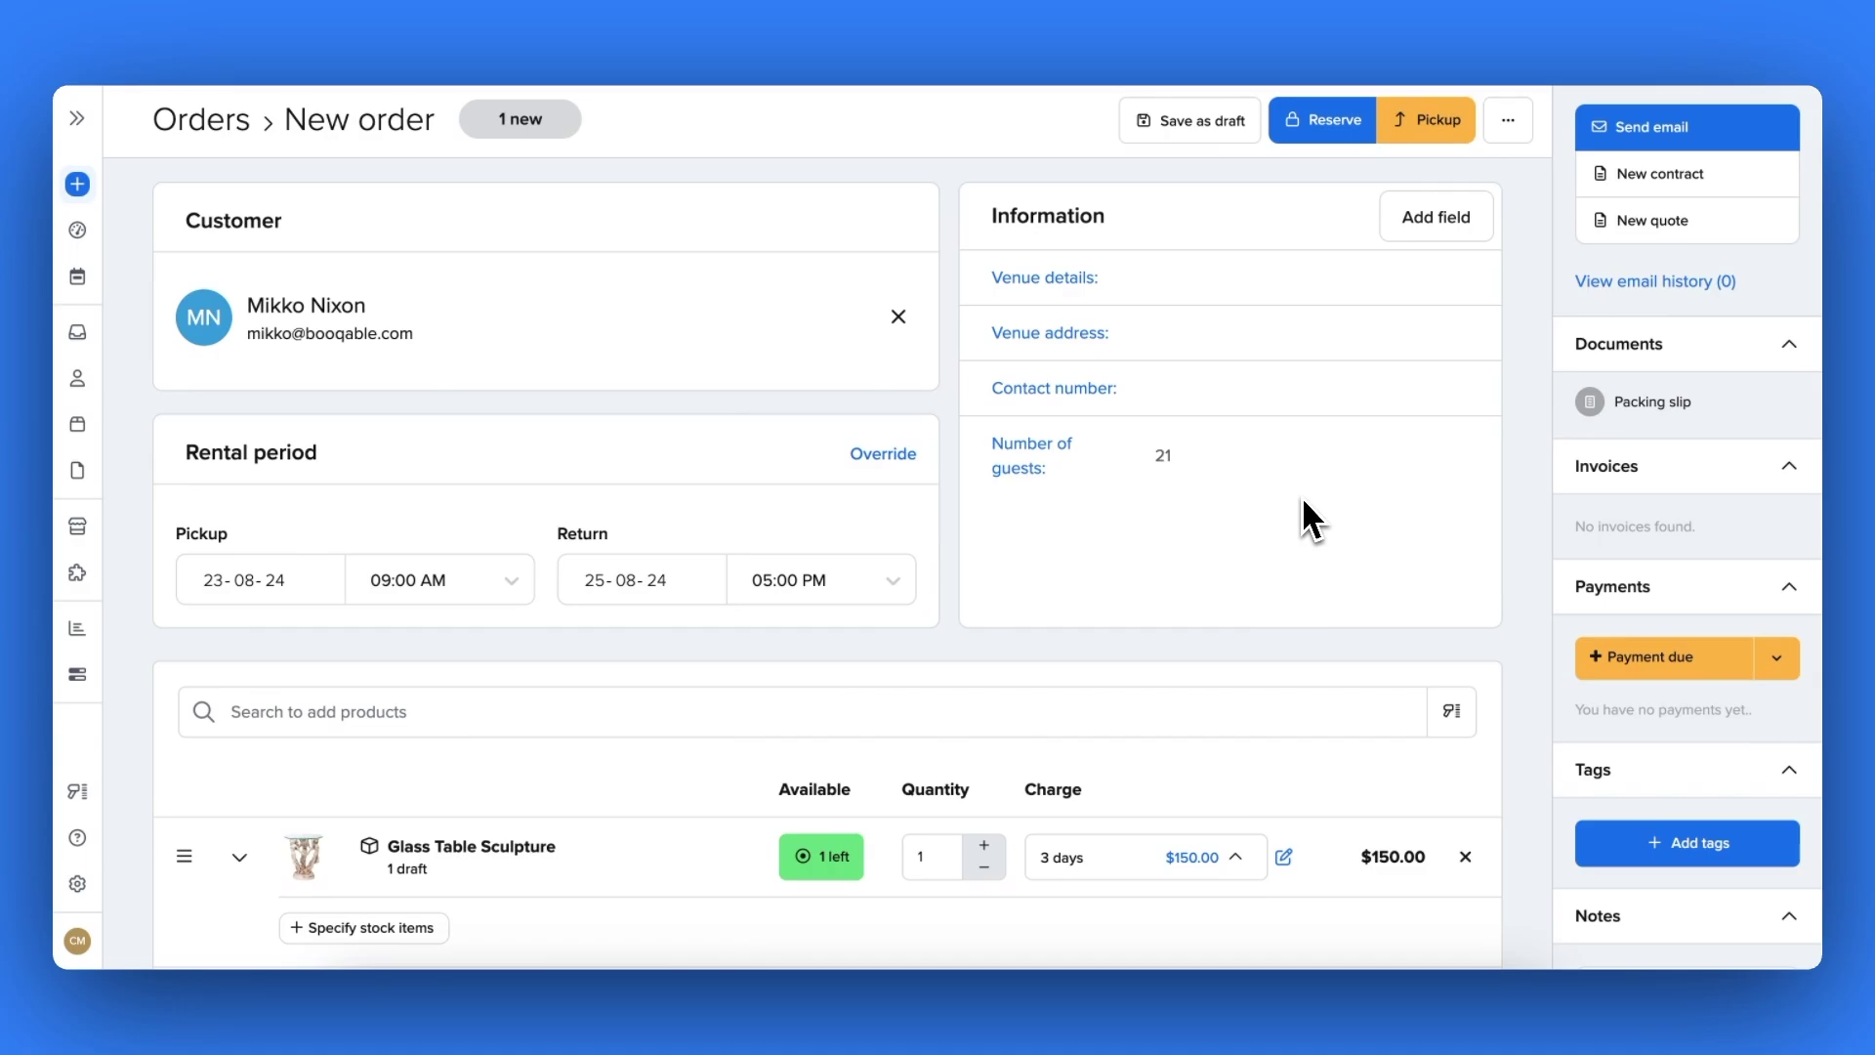
pyautogui.click(1335, 137)
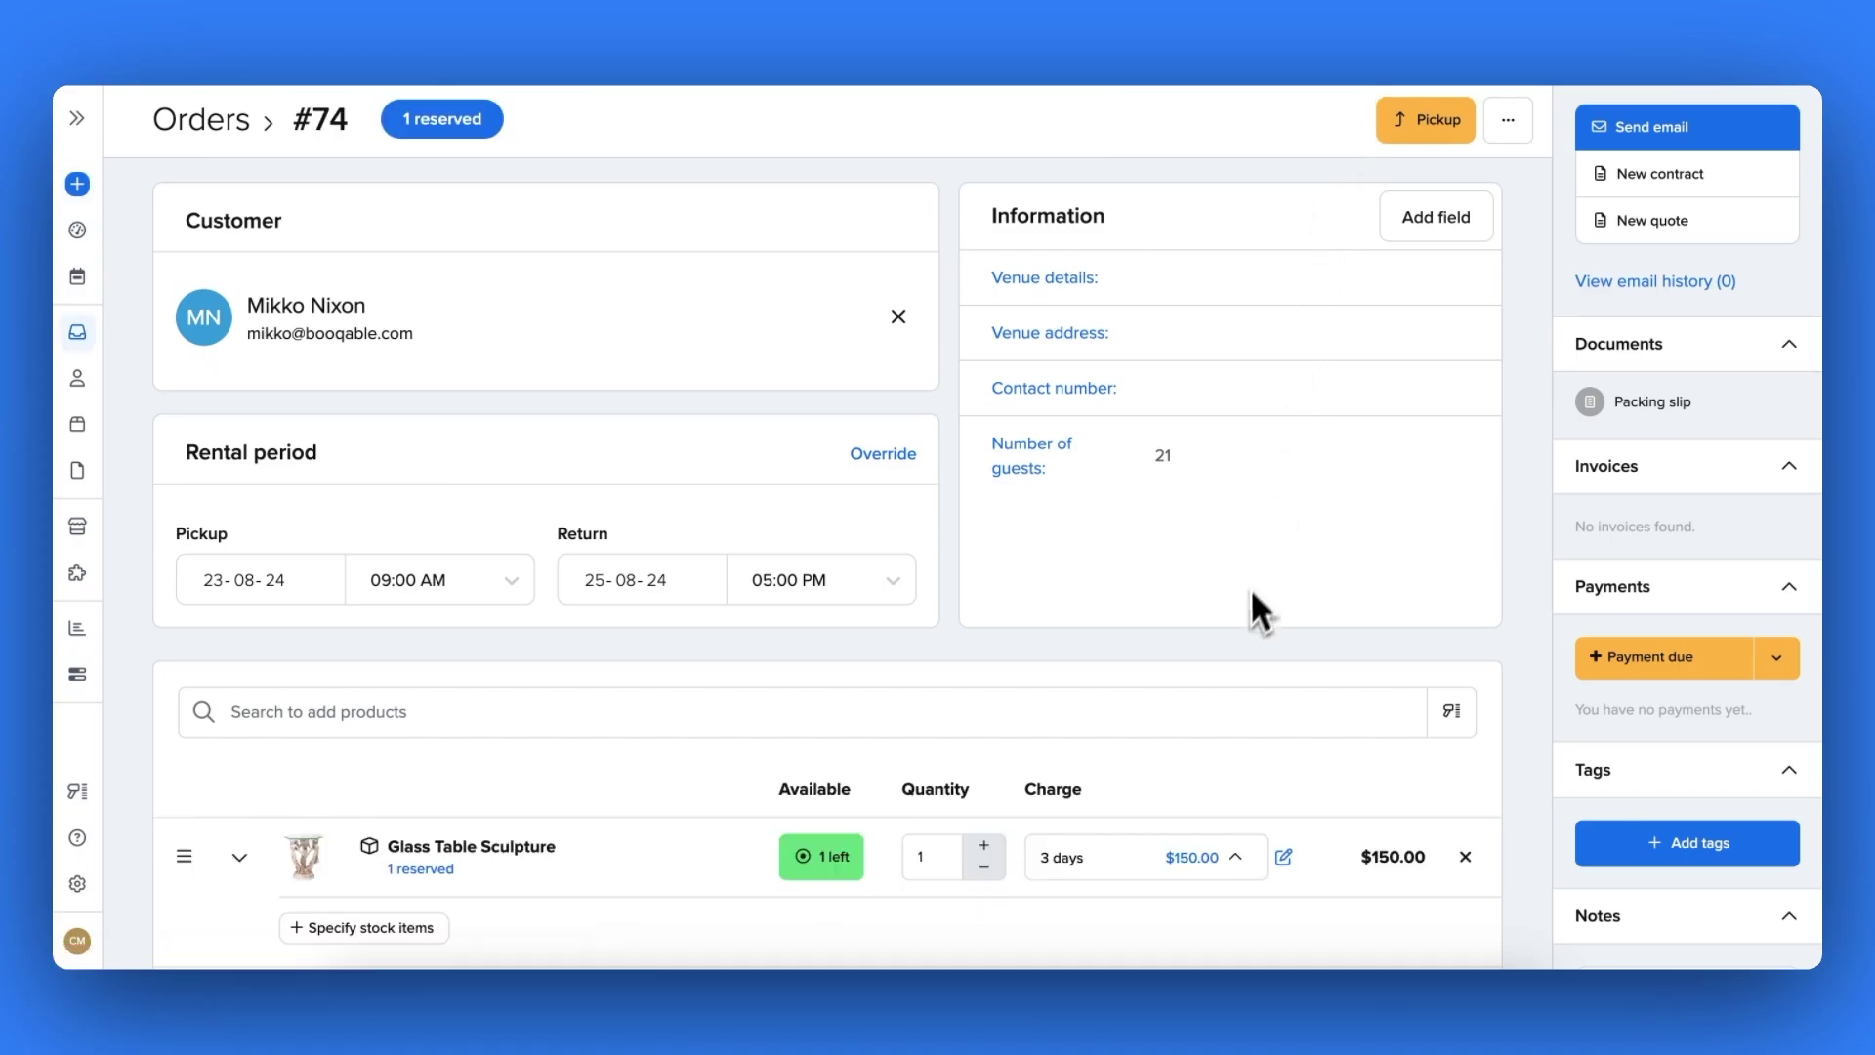
pyautogui.scroll(-1, 1250, 588)
pyautogui.scroll(-2, 1233, 652)
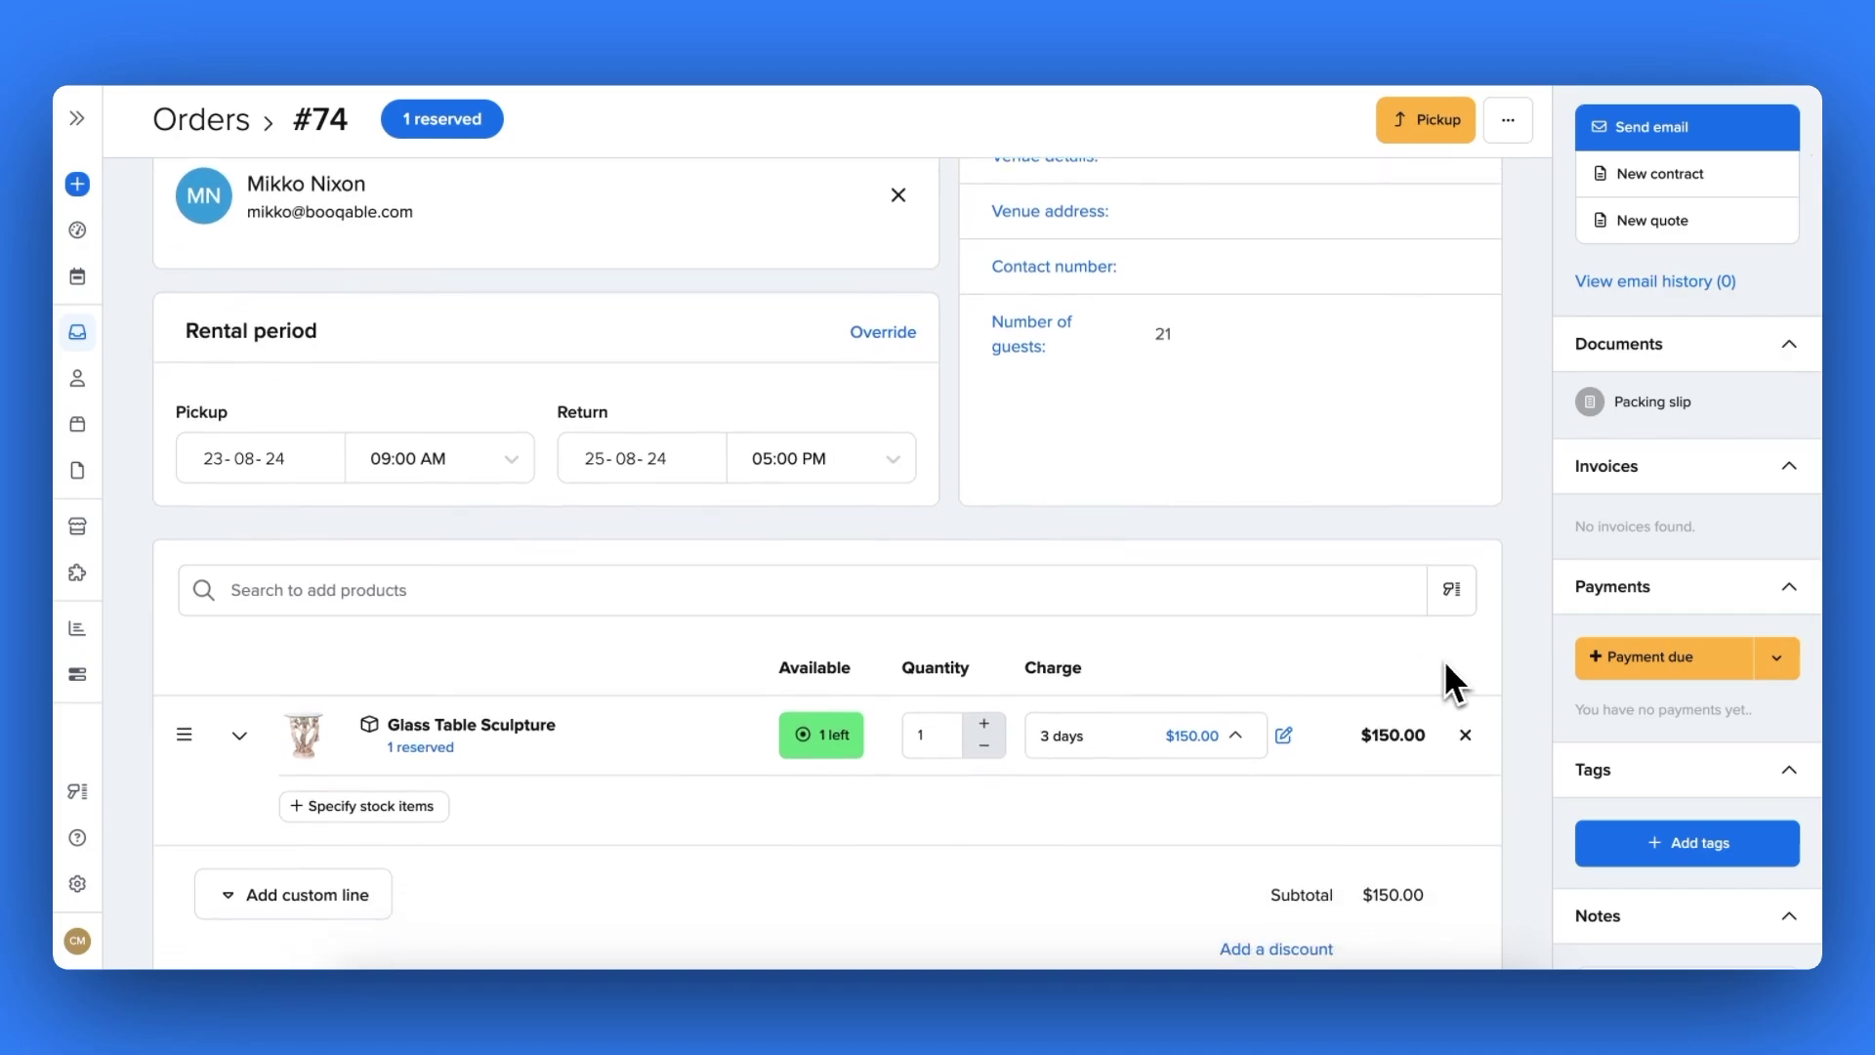
# Open order #74's $183.75 payment dialog, try a manual Card payment, then go back to payment types
pyautogui.scroll(-3, 1641, 717)
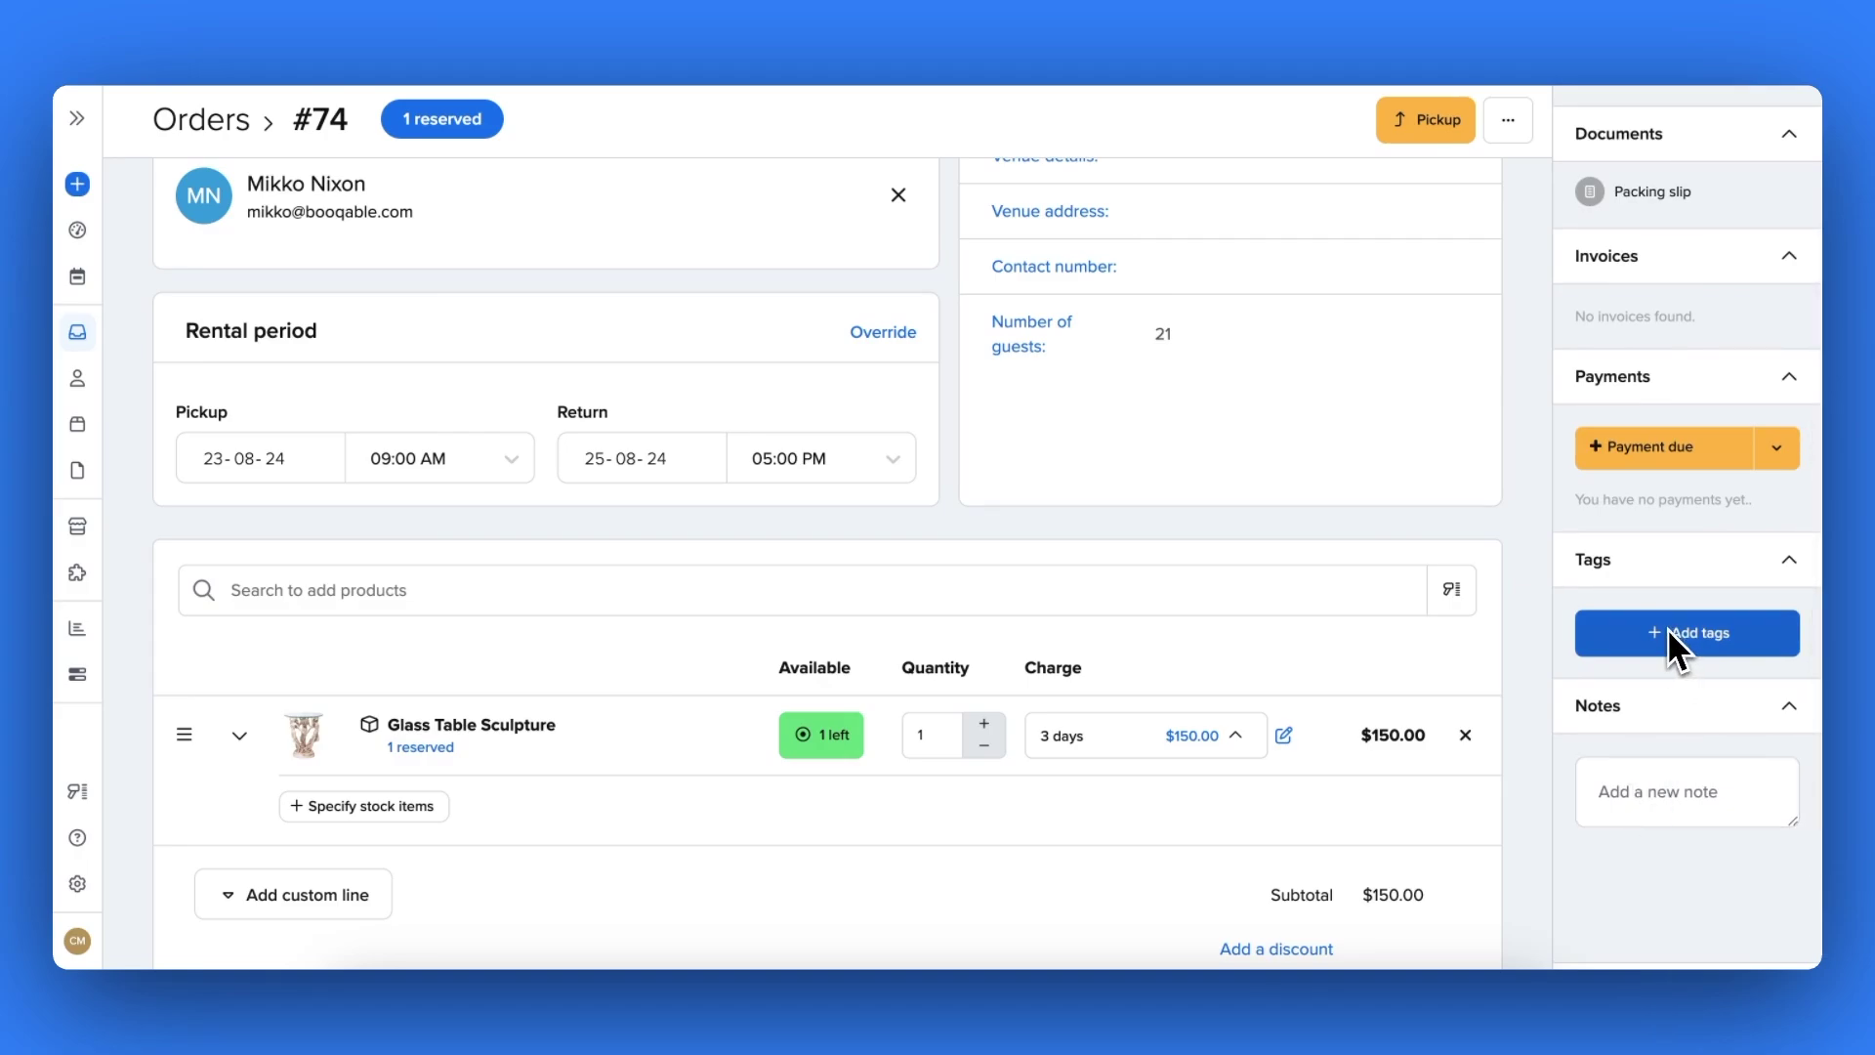
pyautogui.scroll(3, 1689, 650)
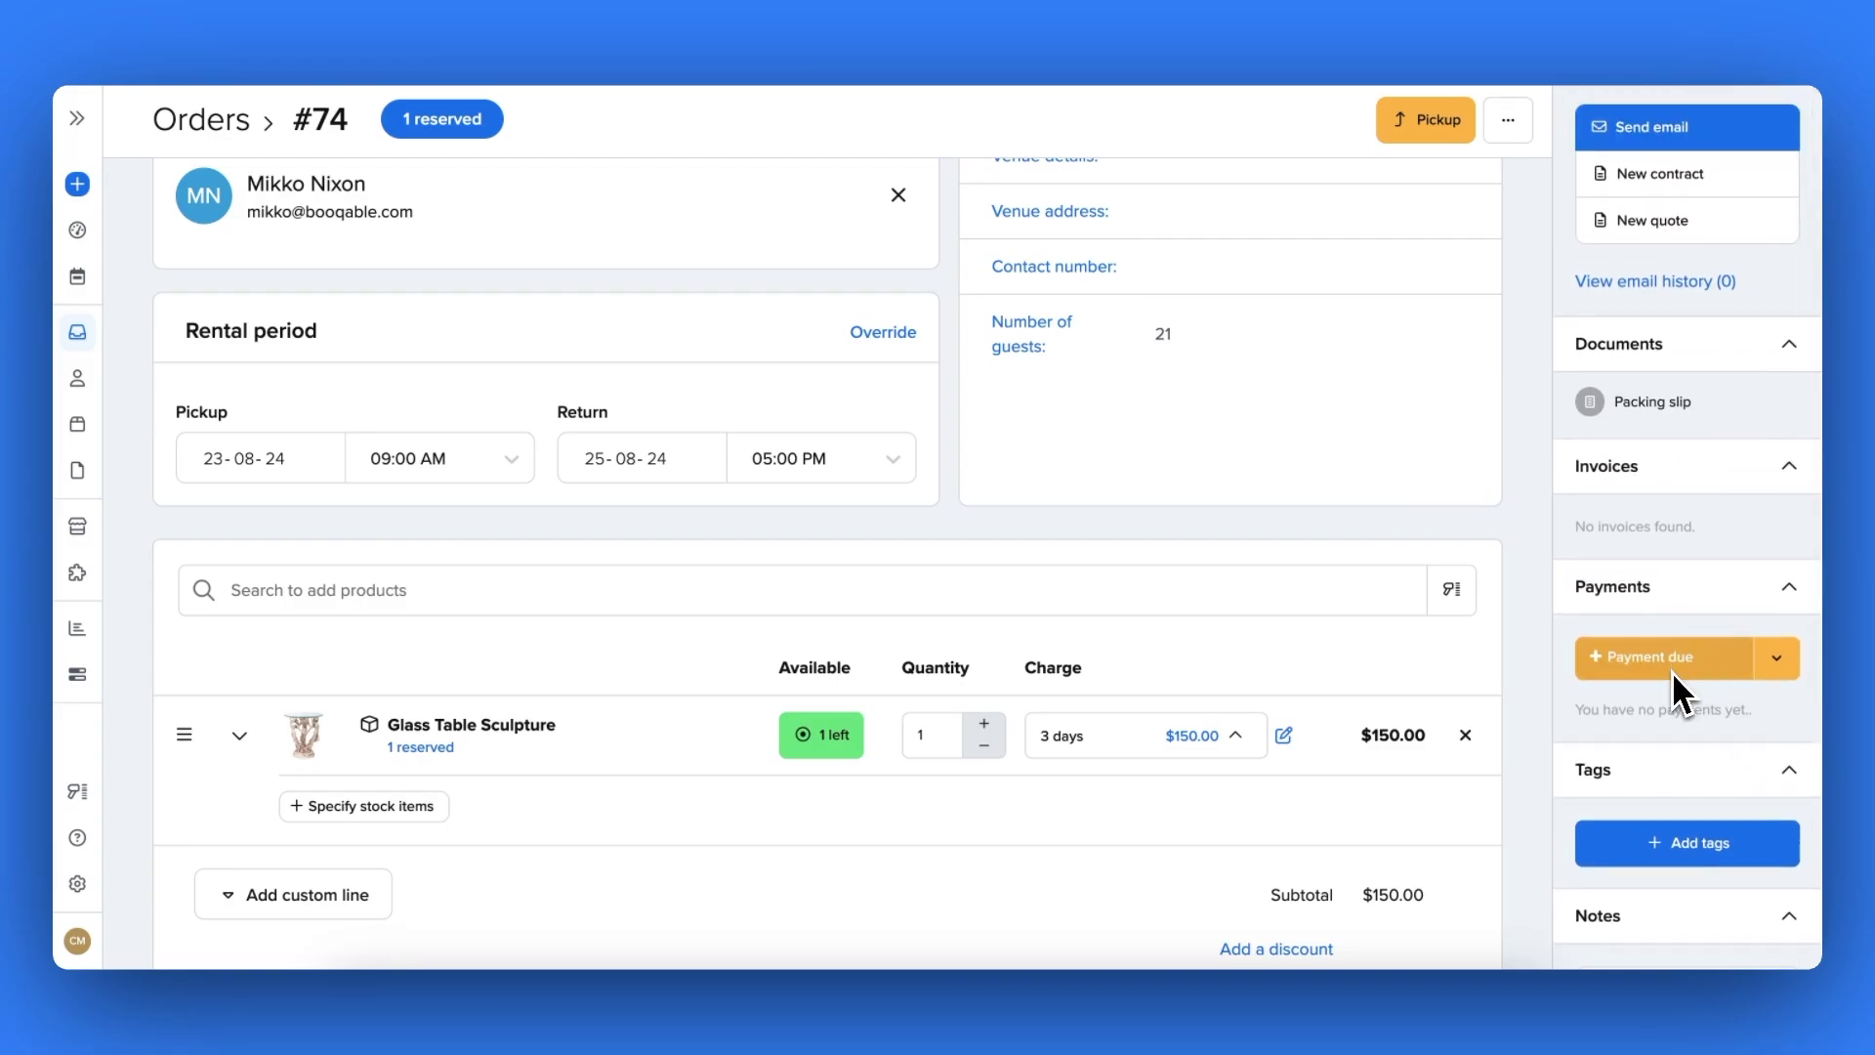
pyautogui.click(1672, 672)
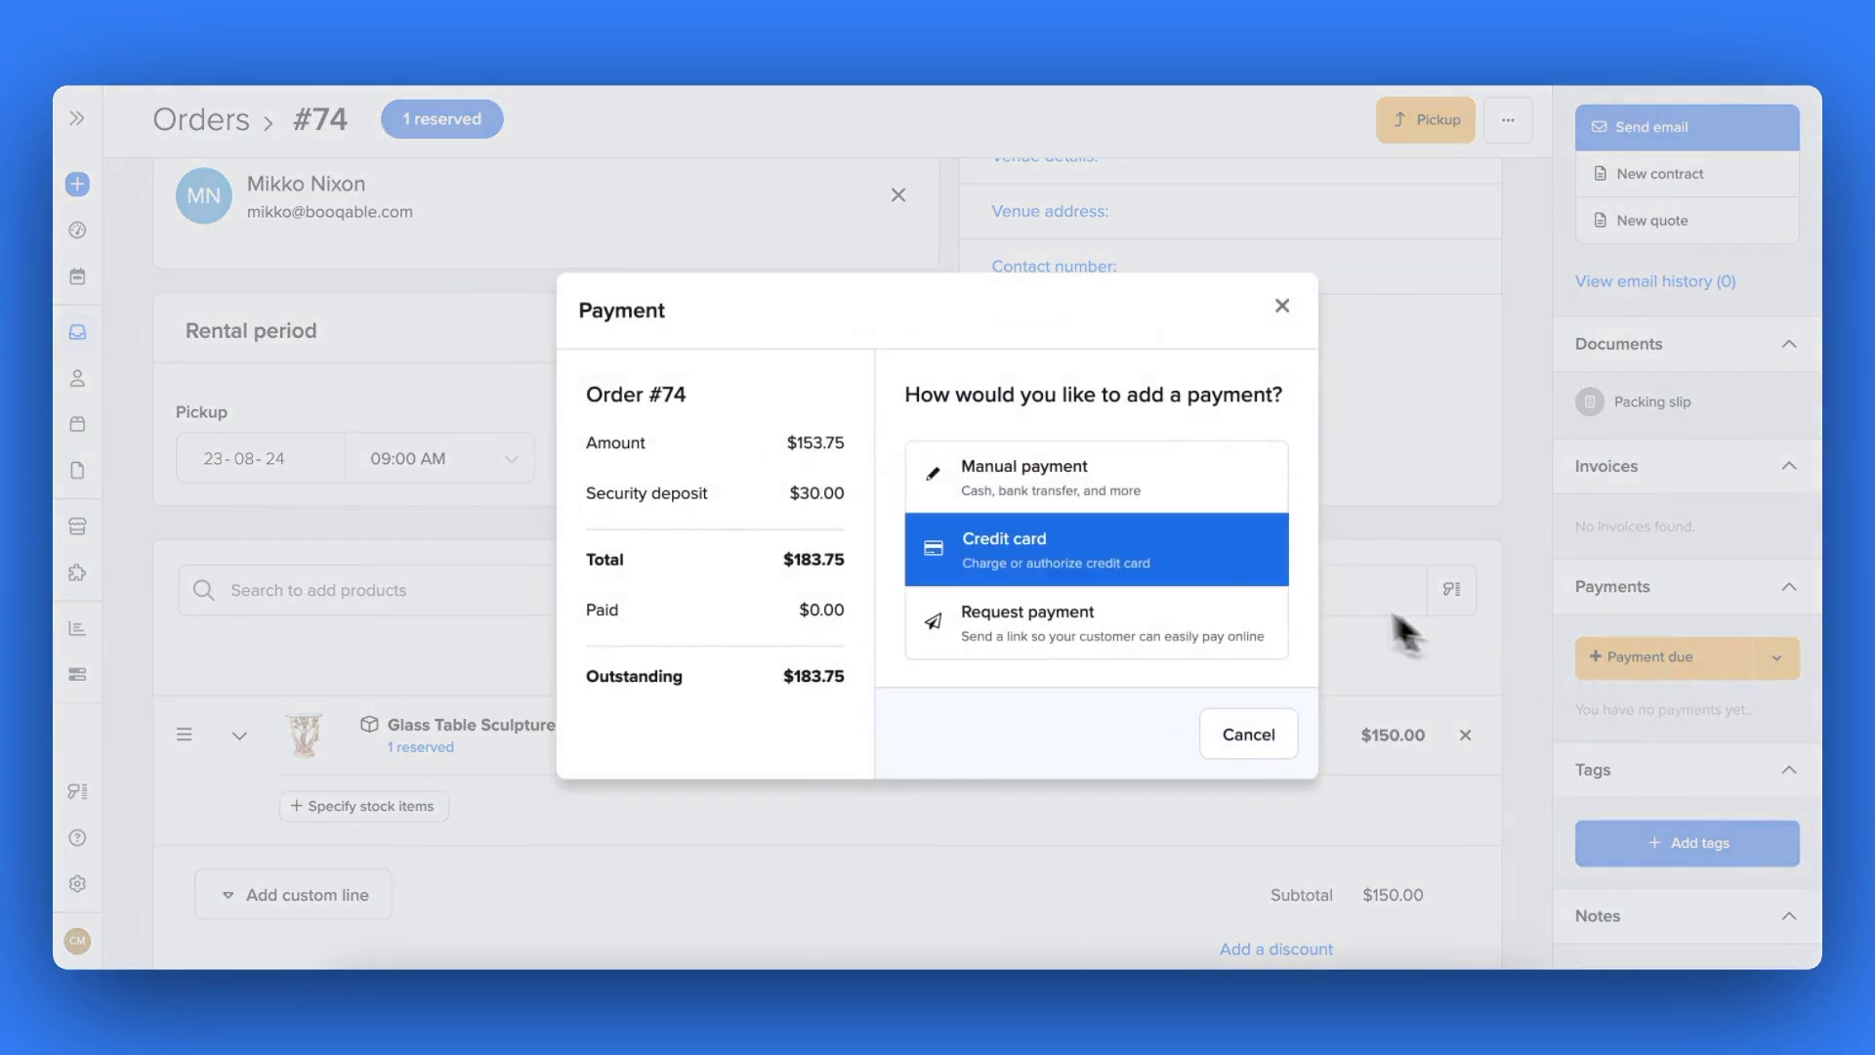
pyautogui.click(1234, 504)
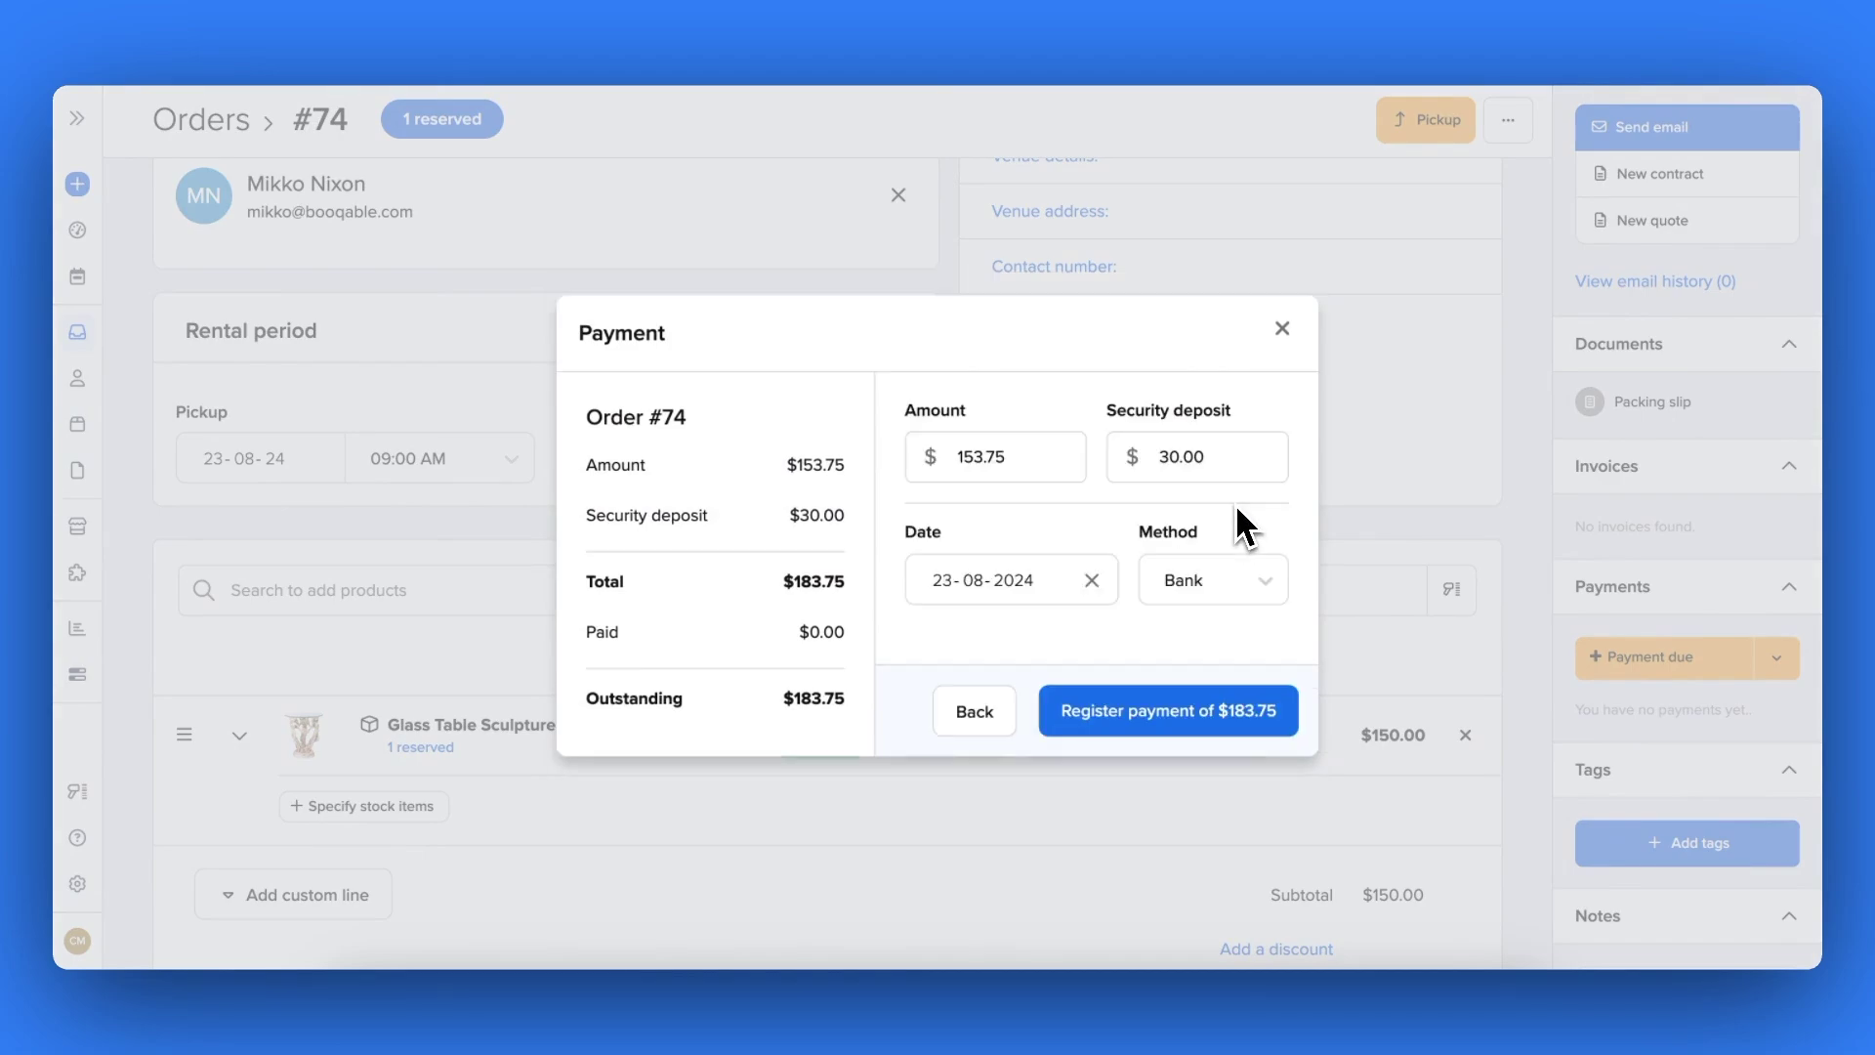
pyautogui.click(1228, 574)
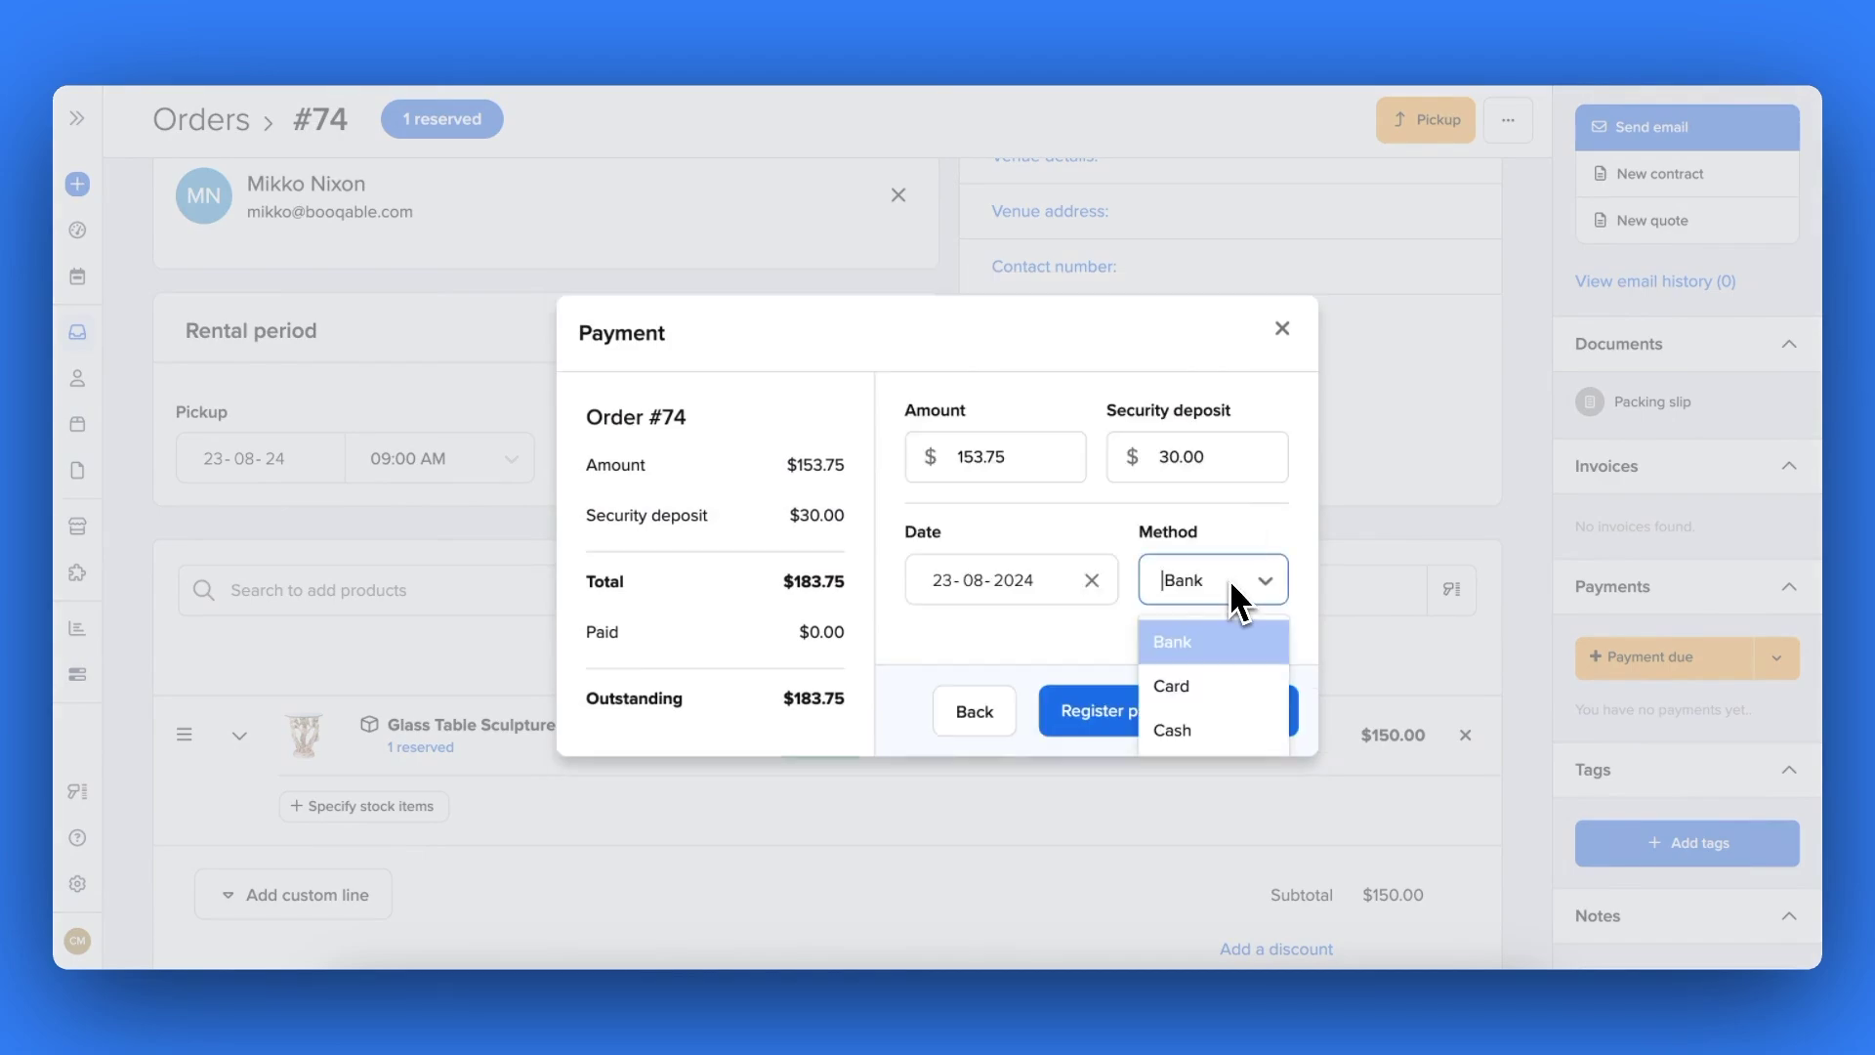
pyautogui.click(1223, 691)
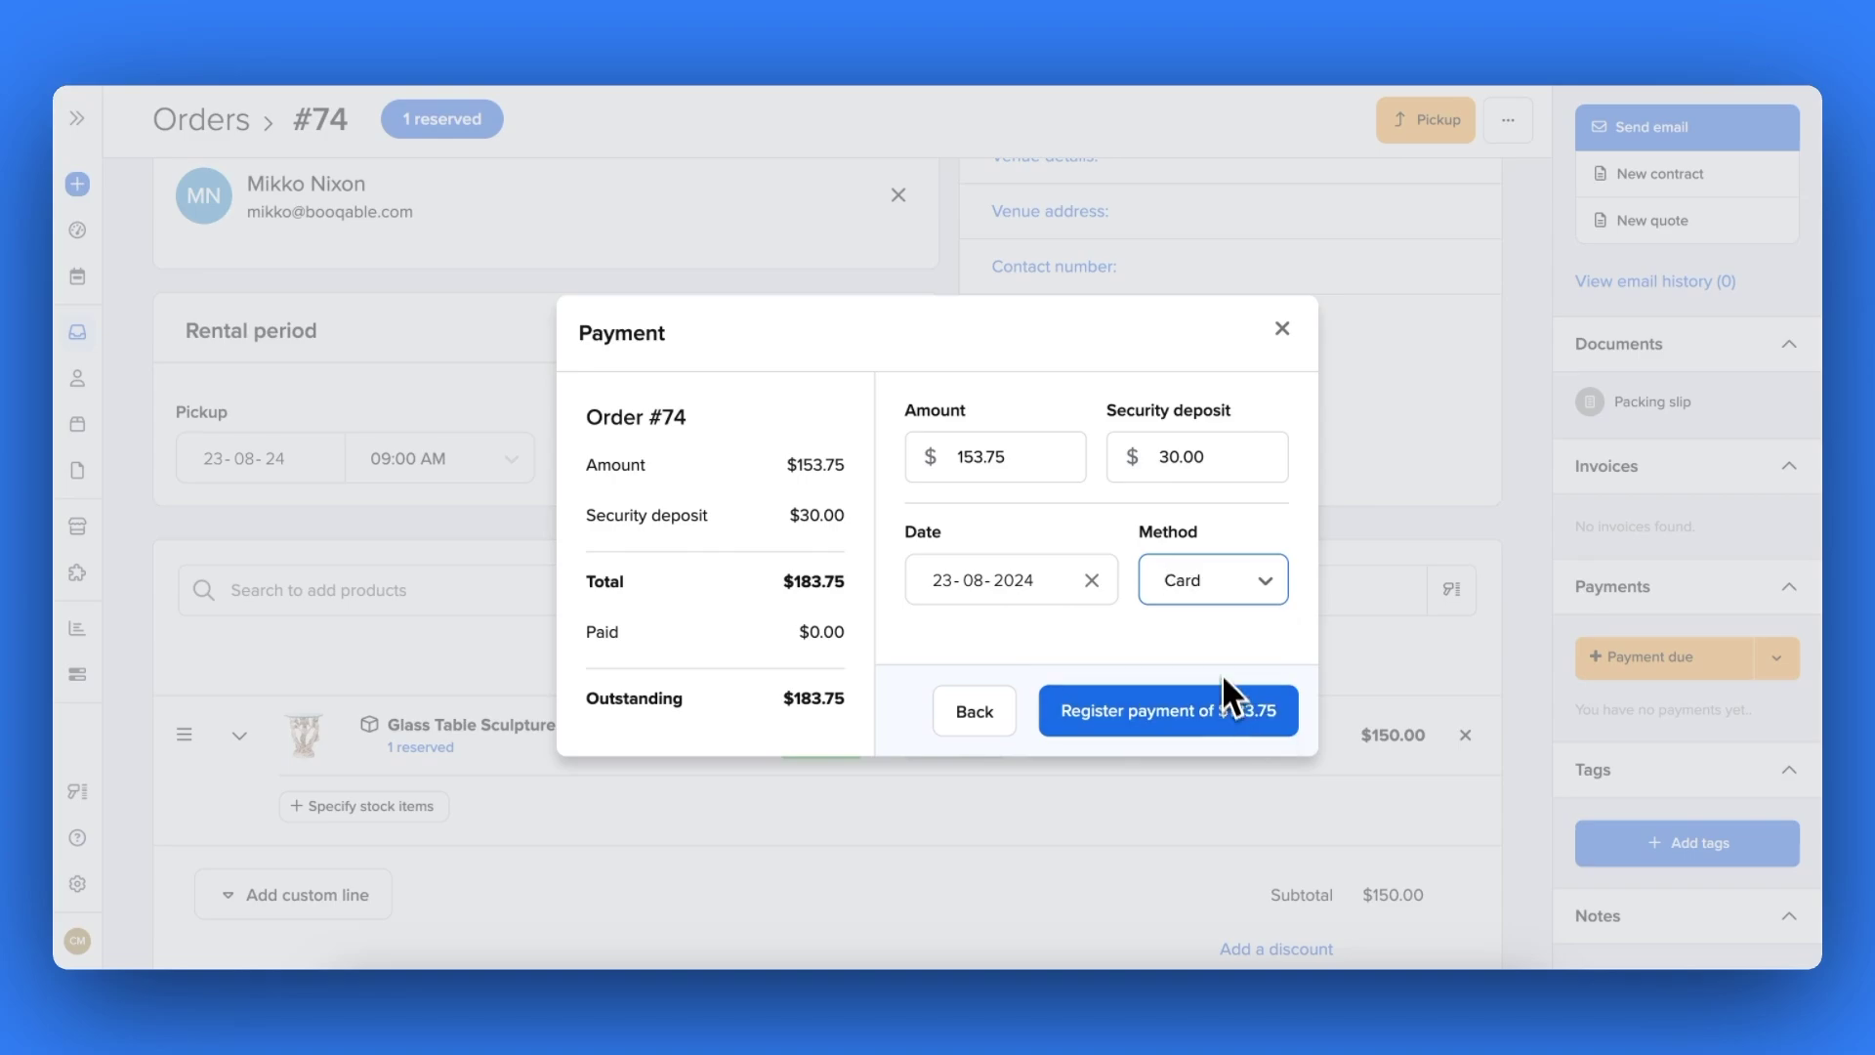
pyautogui.click(1228, 590)
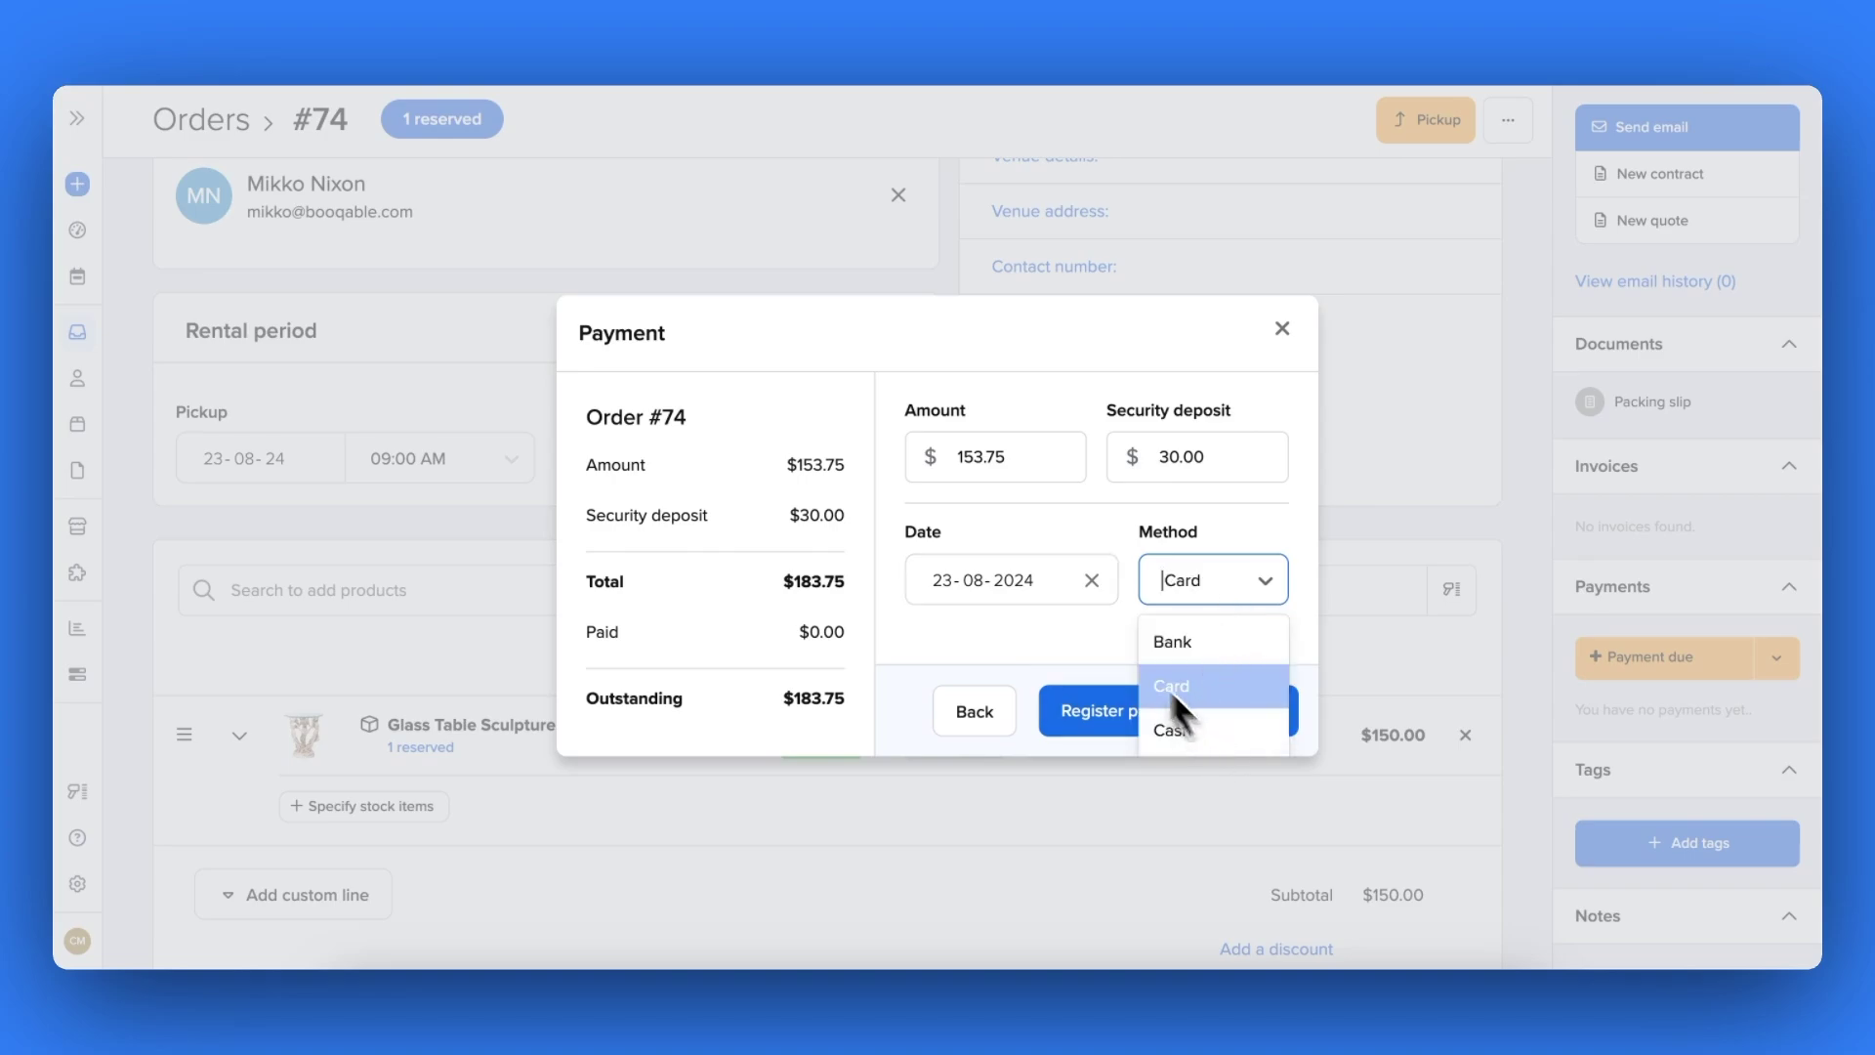
pyautogui.click(983, 688)
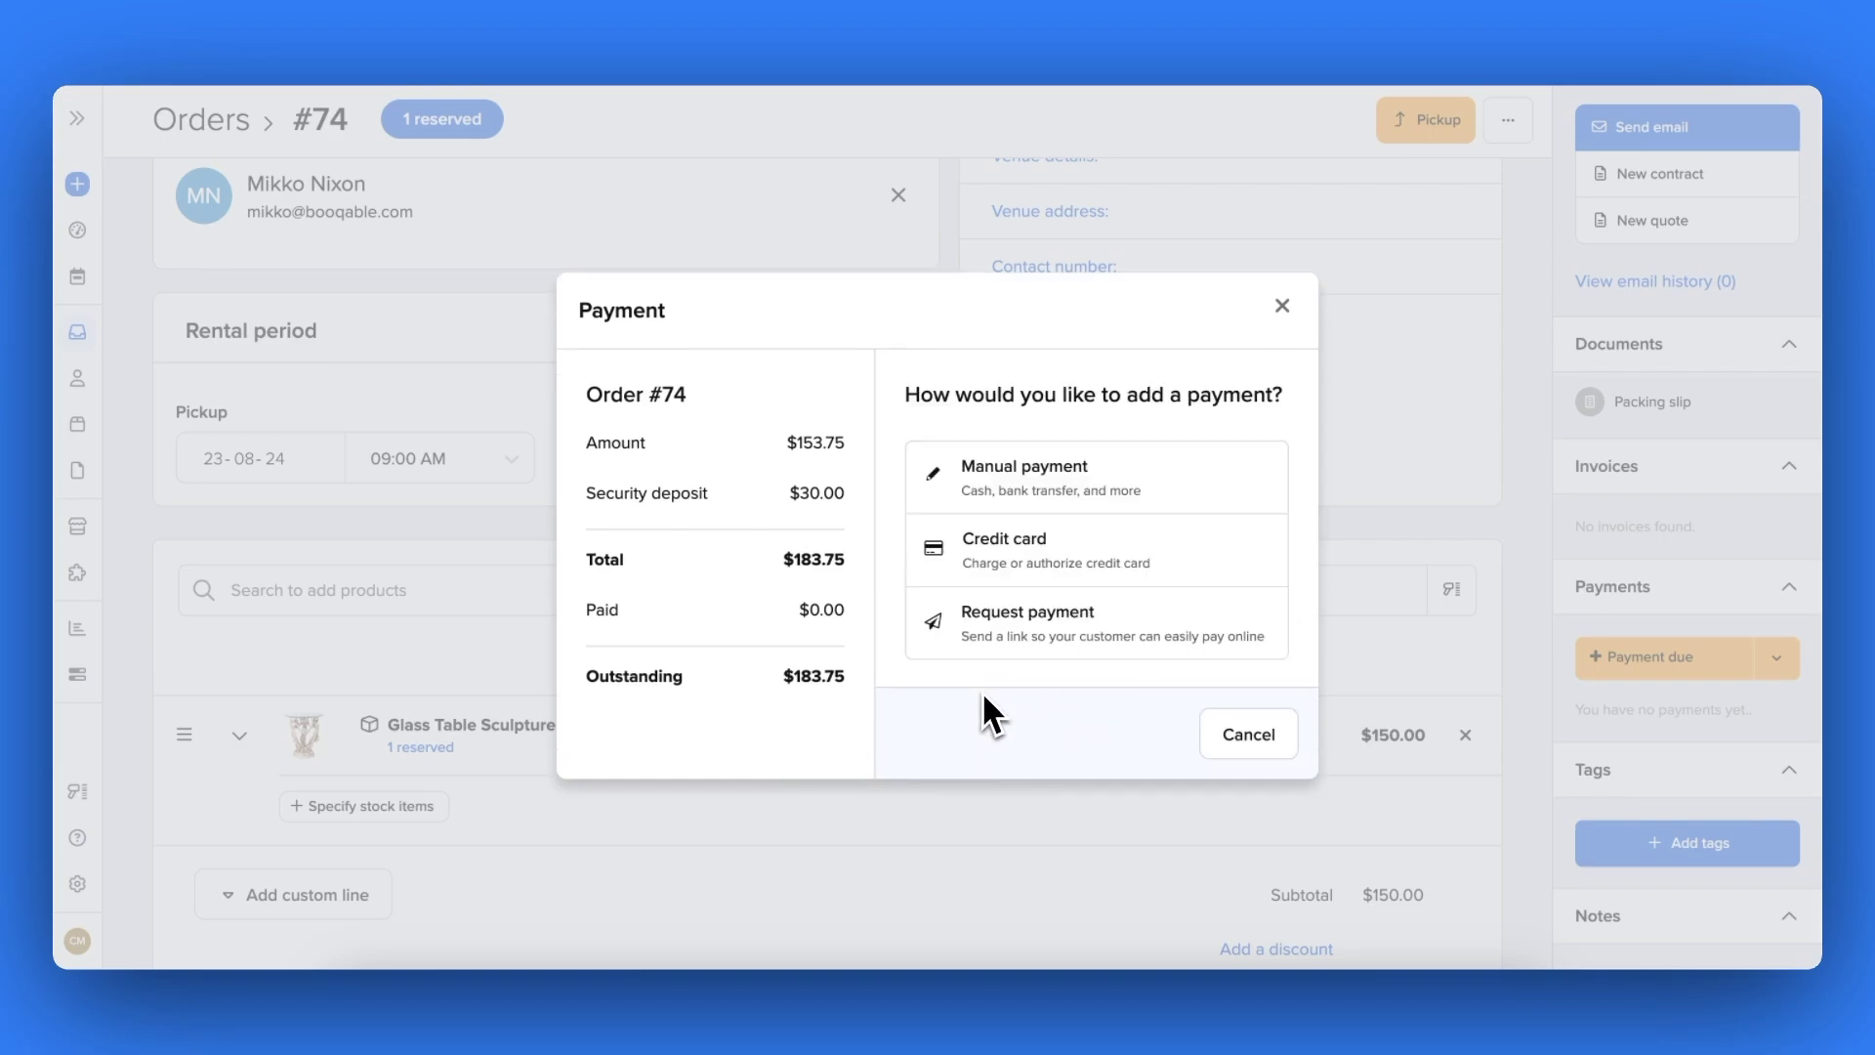
# Request payment from the customer via a $183.75 payment link, then close the link dialog
pyautogui.click(1162, 633)
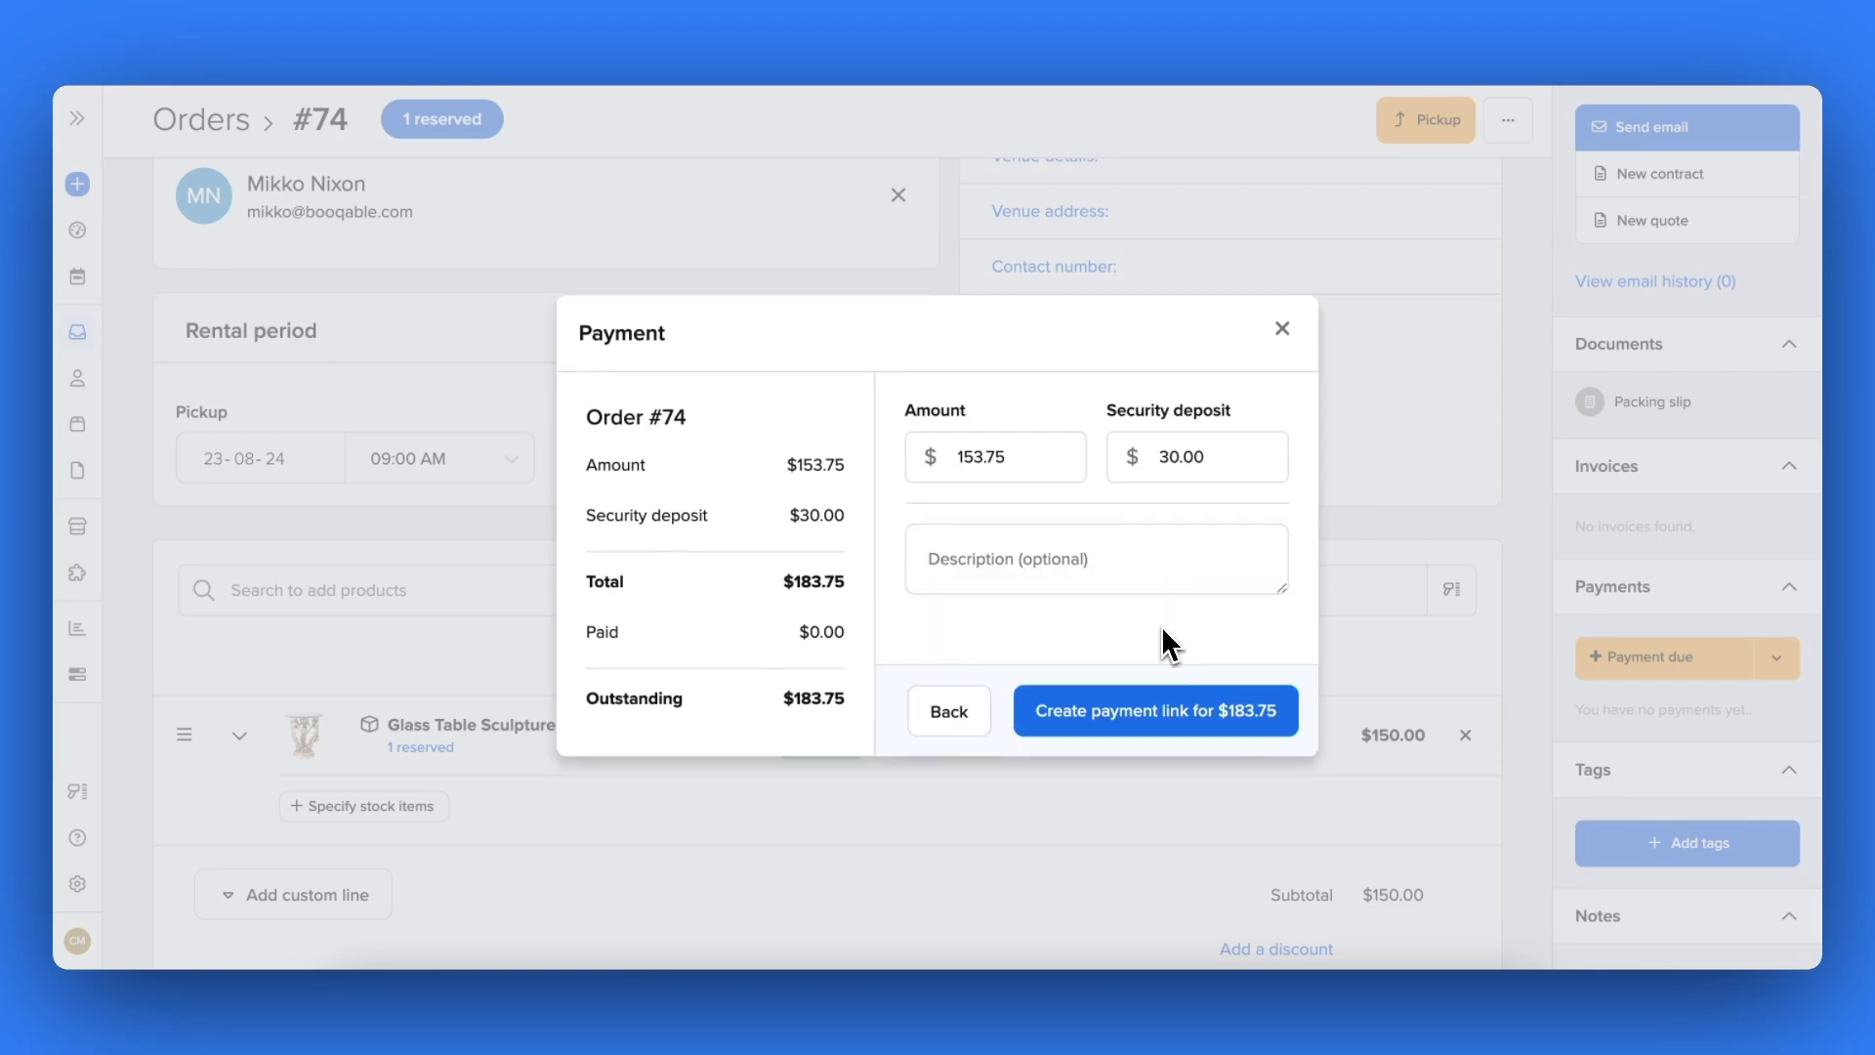
pyautogui.click(1121, 703)
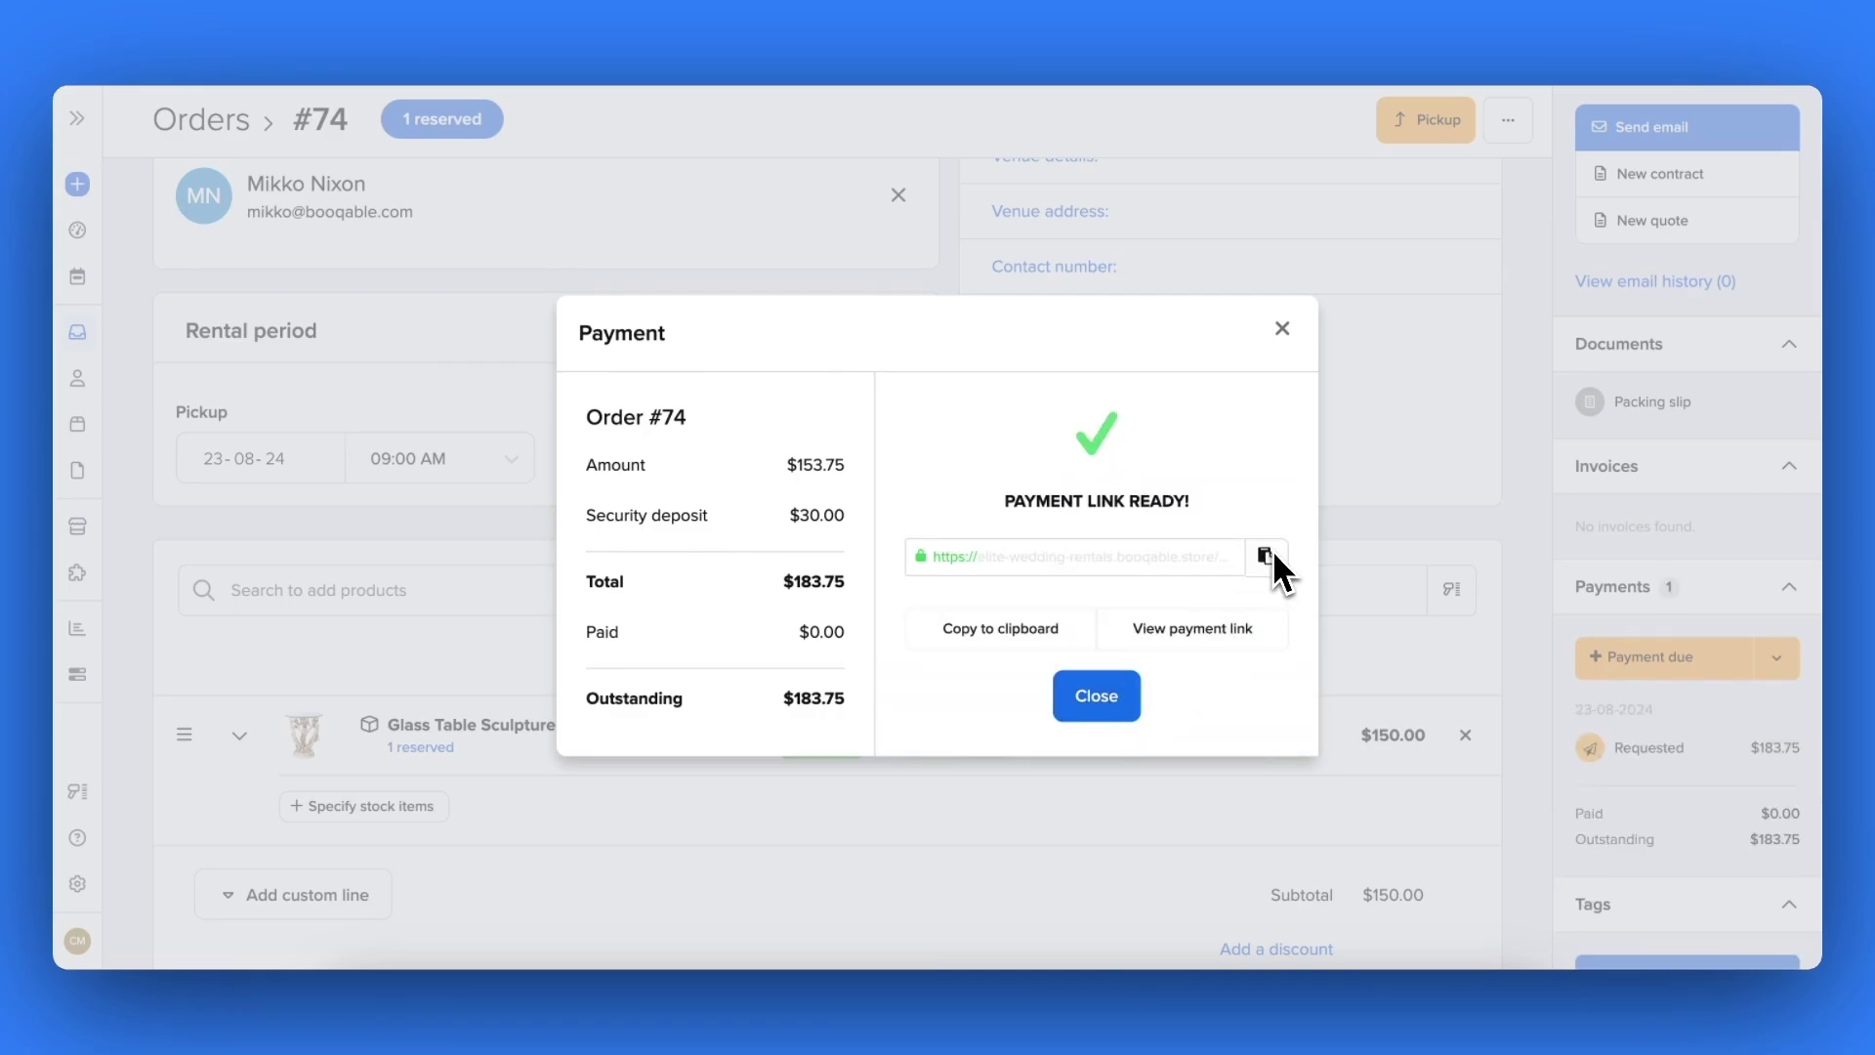
pyautogui.click(1121, 696)
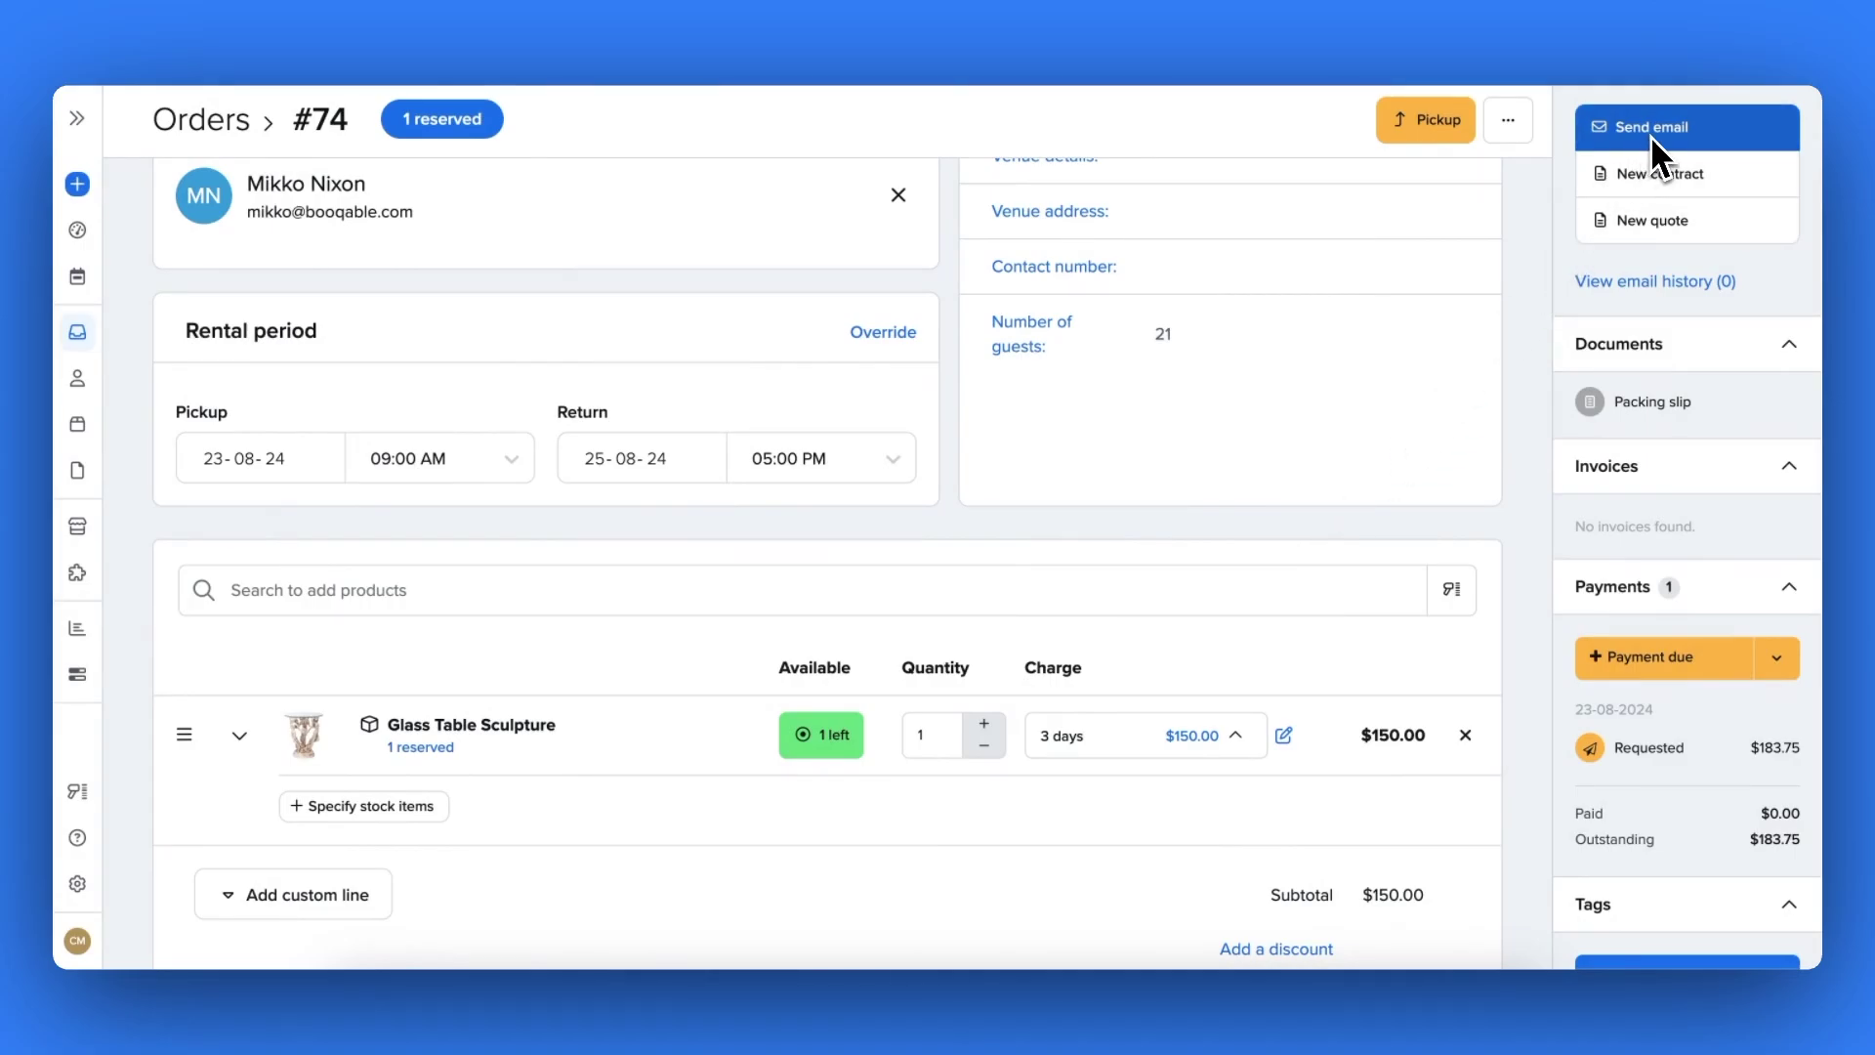
# Try authorizing a credit card with the 153.75 amount cleared, then return to payment methods
pyautogui.click(1627, 642)
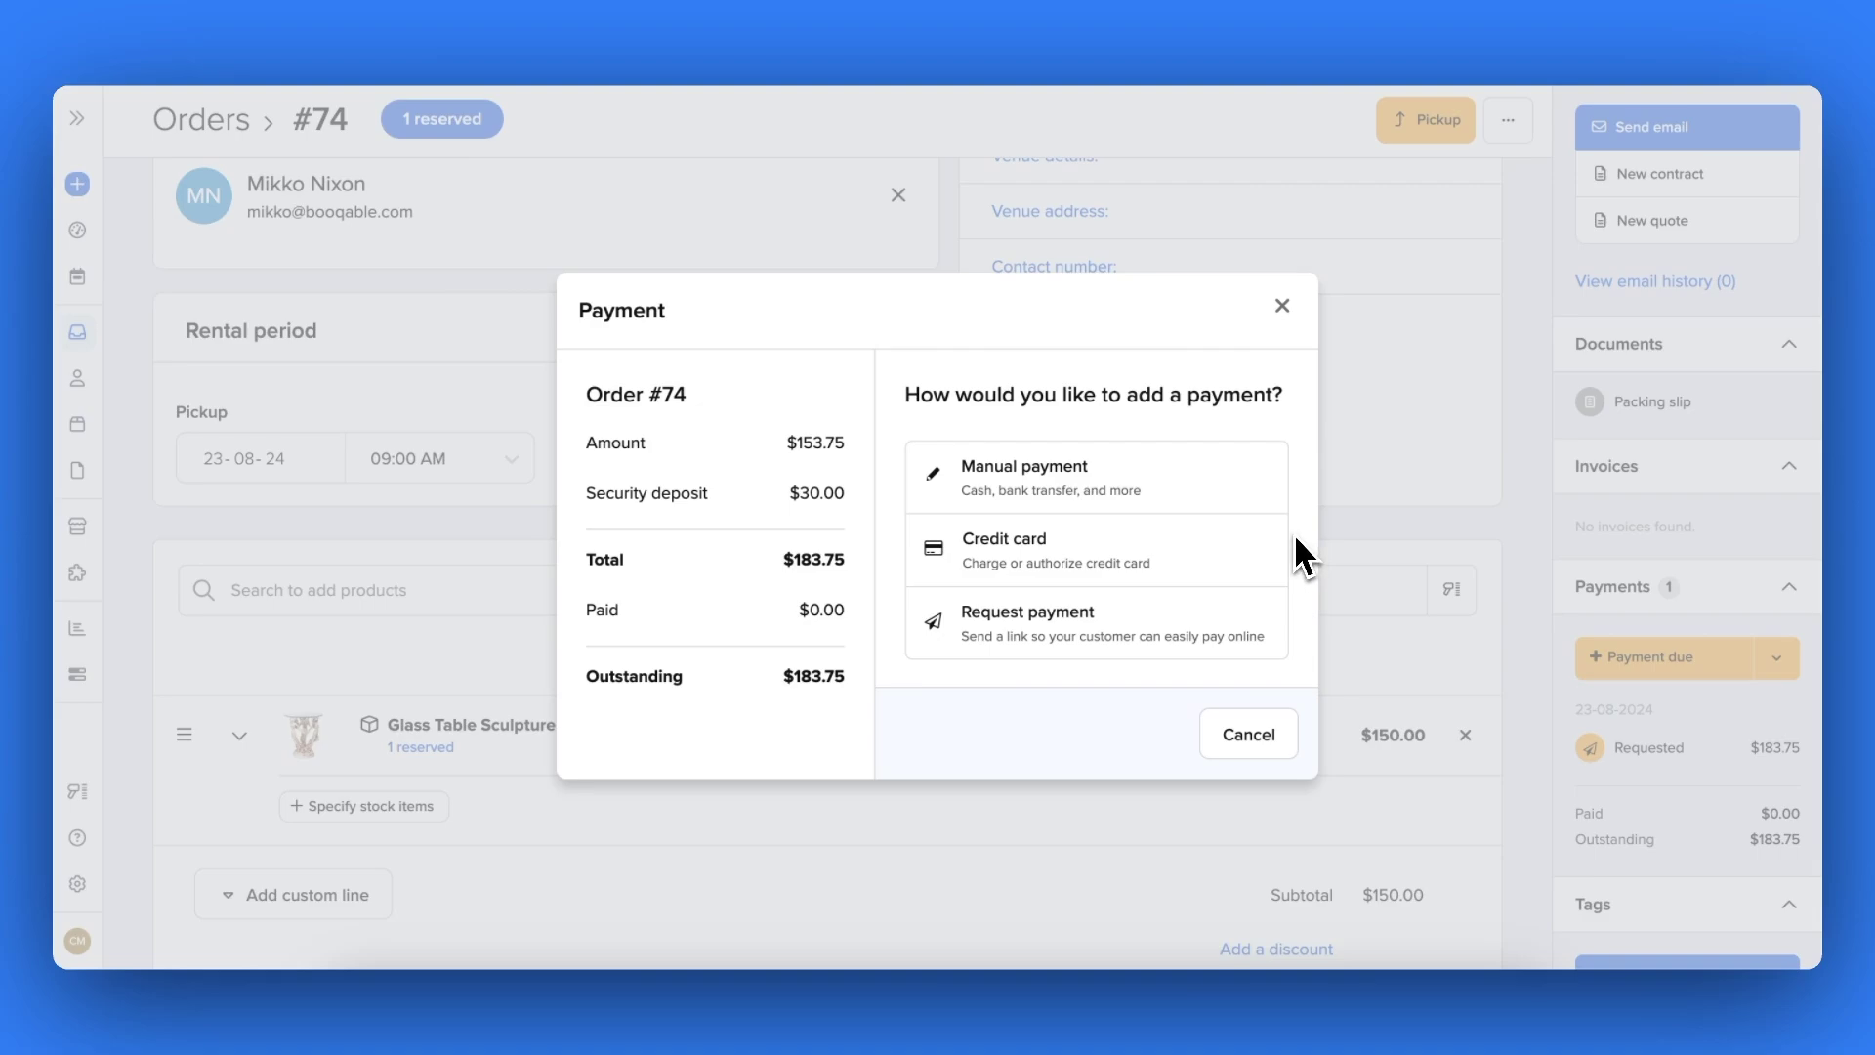
pyautogui.click(1228, 555)
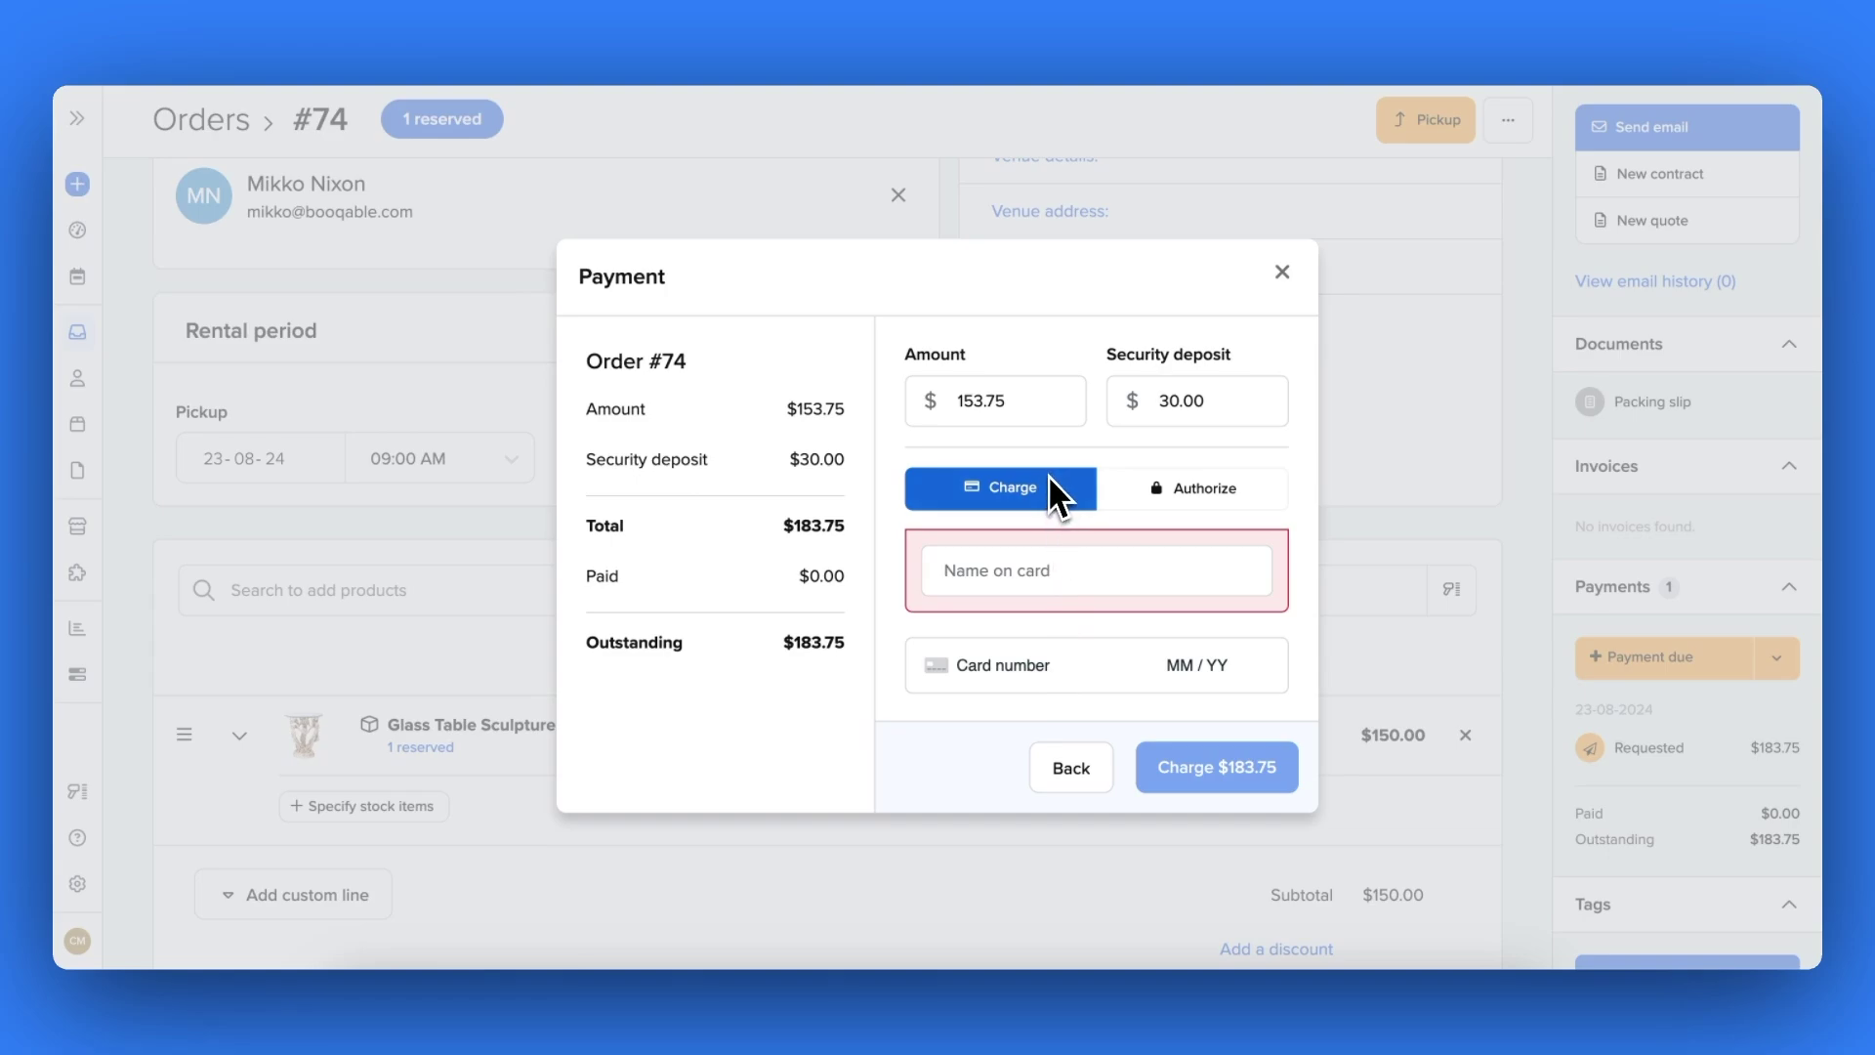
pyautogui.click(1190, 490)
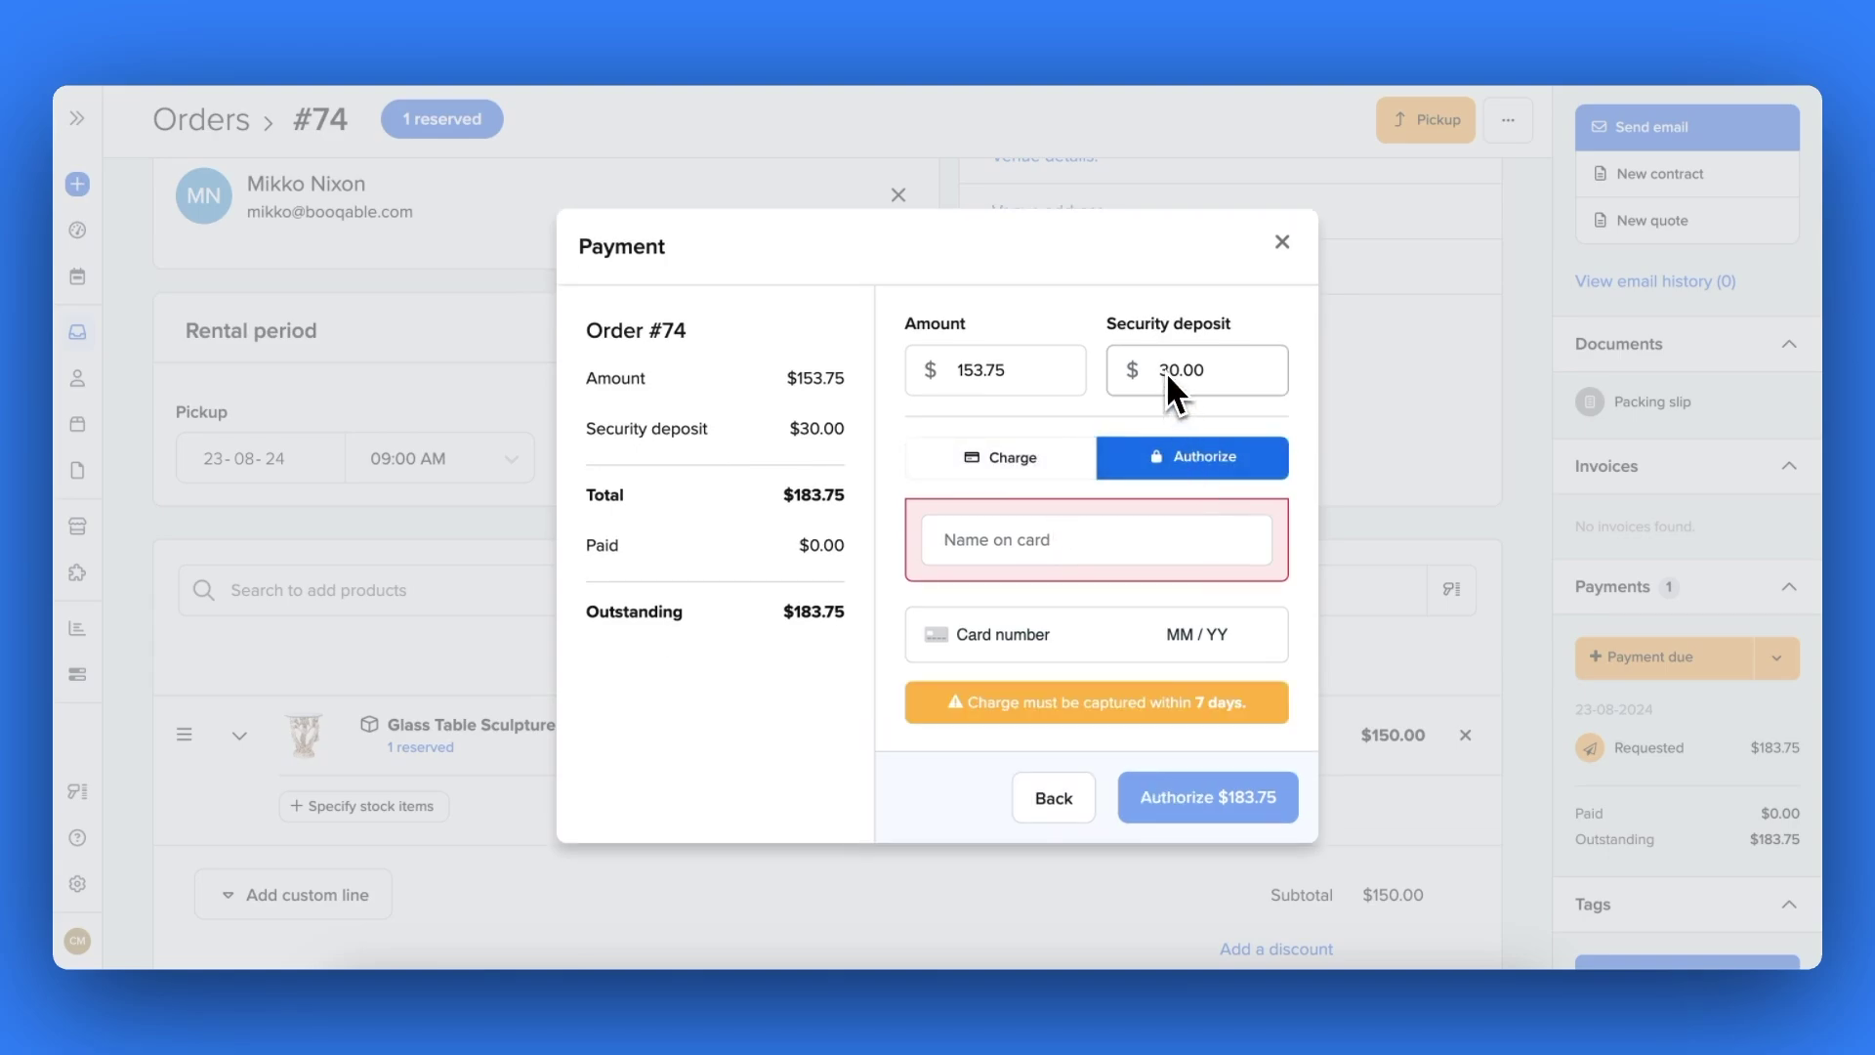
pyautogui.doubleClick(1031, 373)
pyautogui.press('BackSpace')
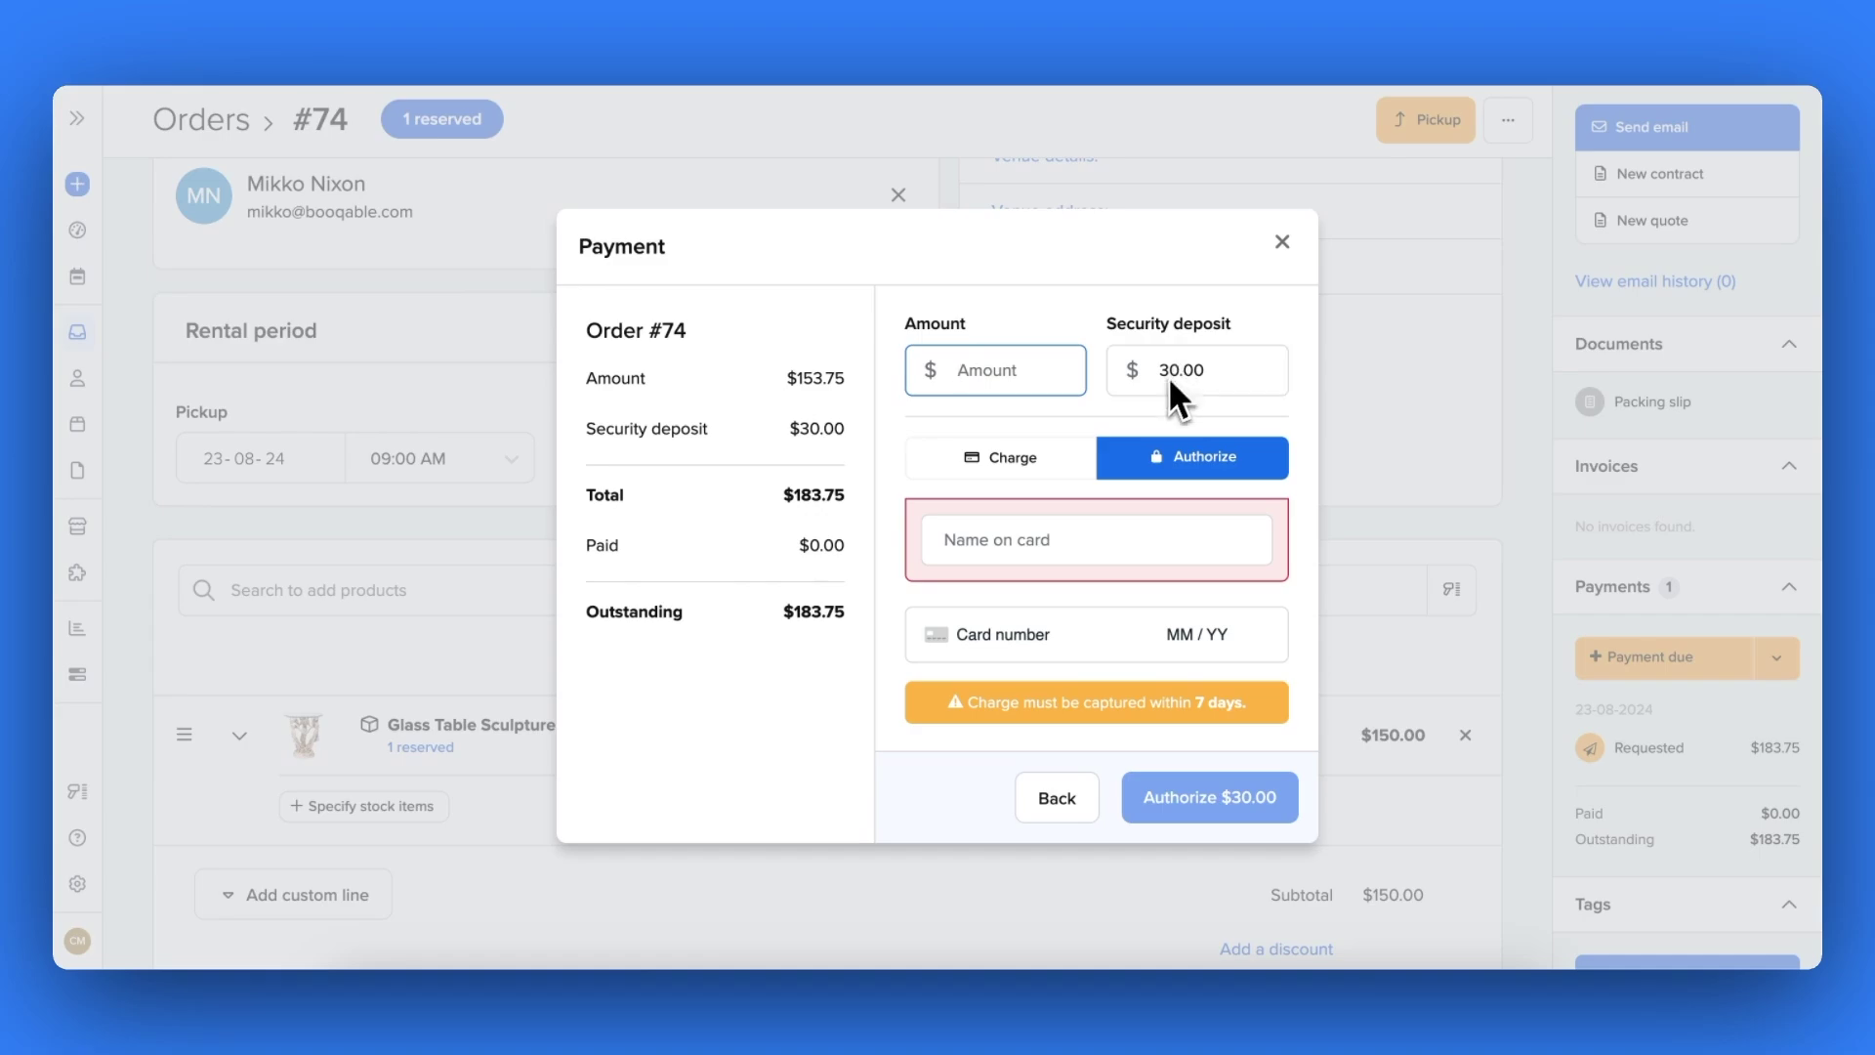
pyautogui.click(1086, 793)
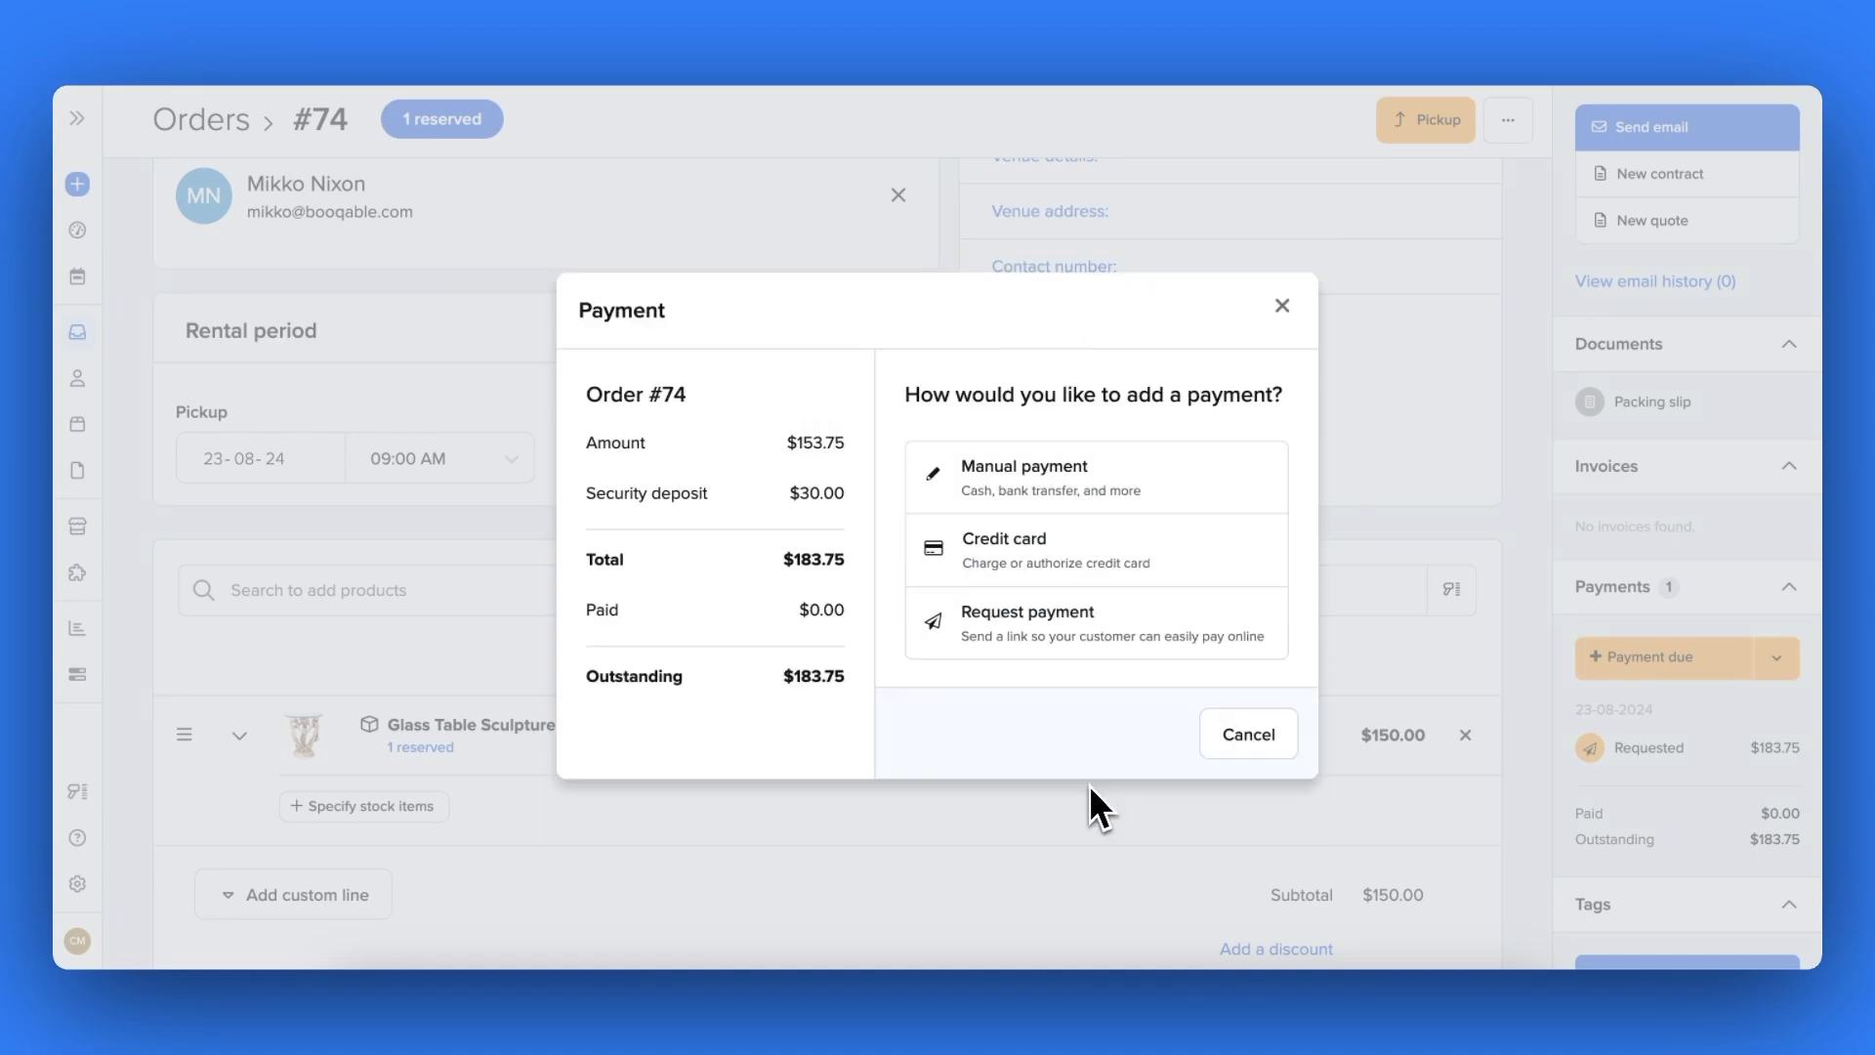
# Register a $183.75 manual payment on order #74 with Bank as the method
pyautogui.click(1250, 483)
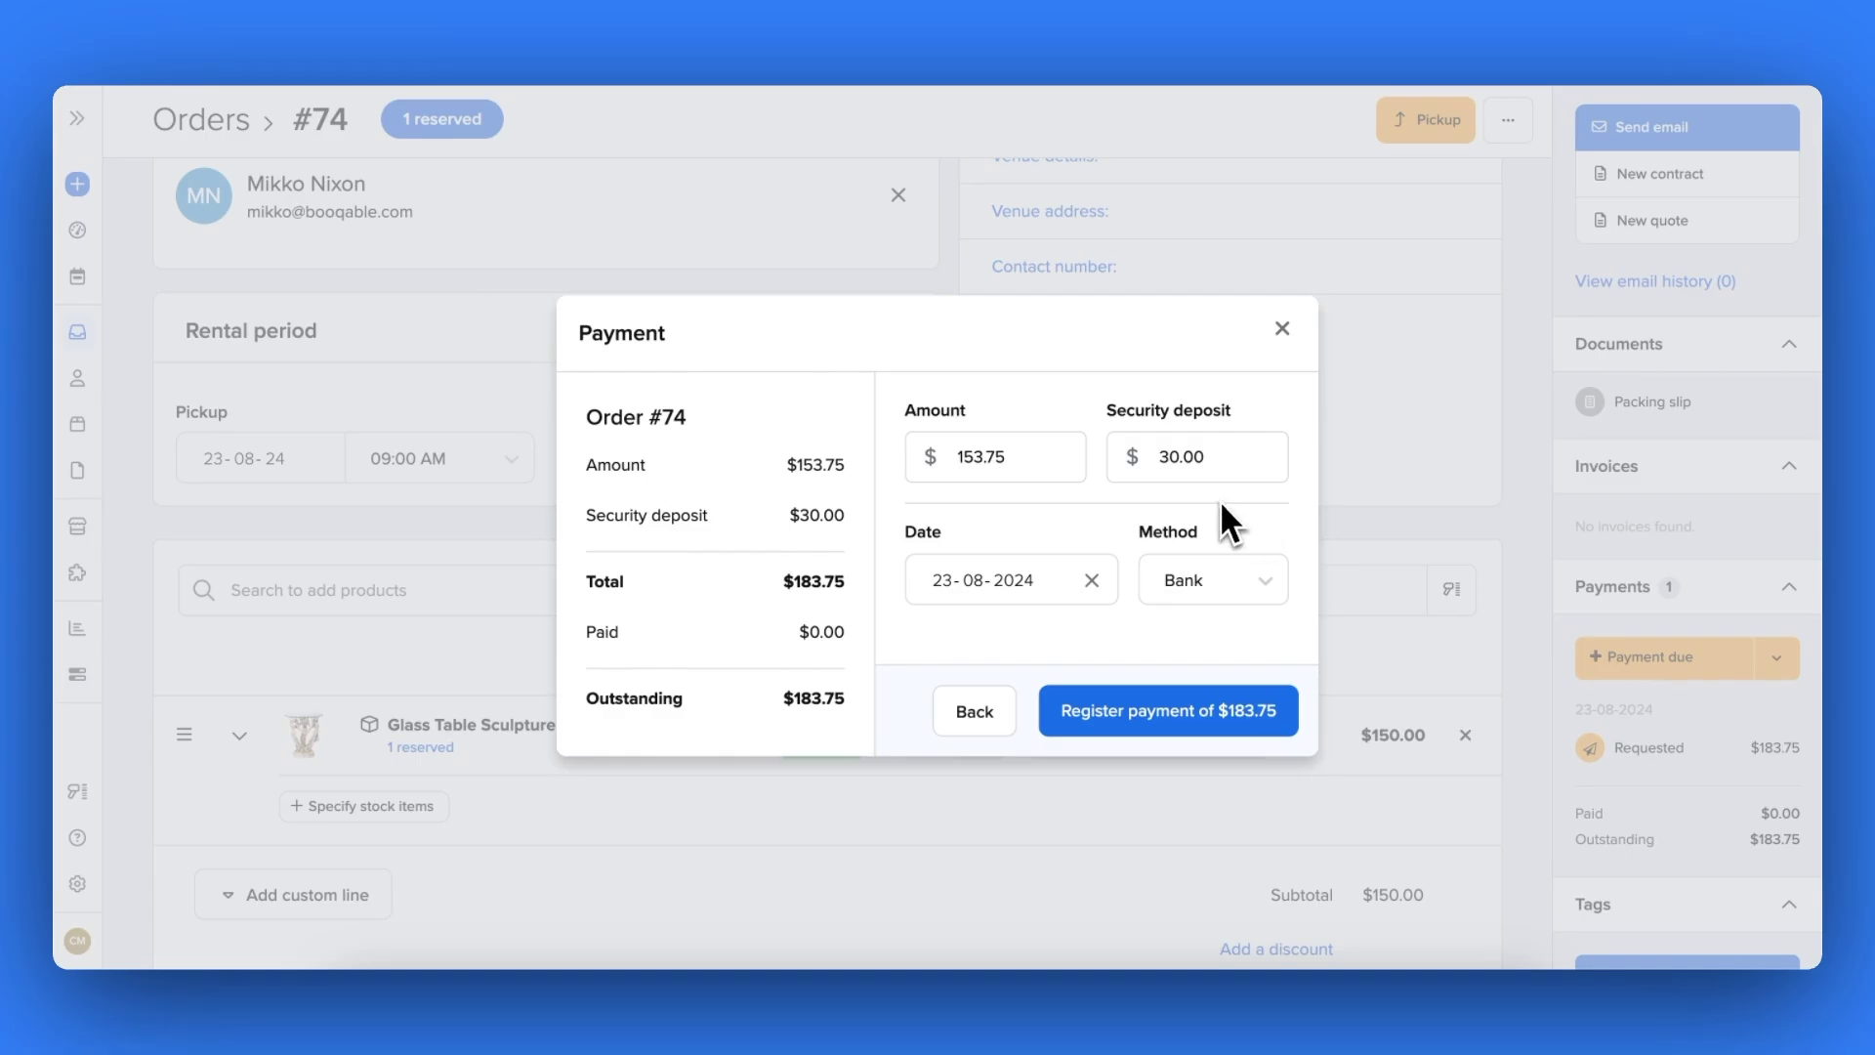
pyautogui.click(1211, 580)
pyautogui.click(1200, 641)
pyautogui.click(1175, 717)
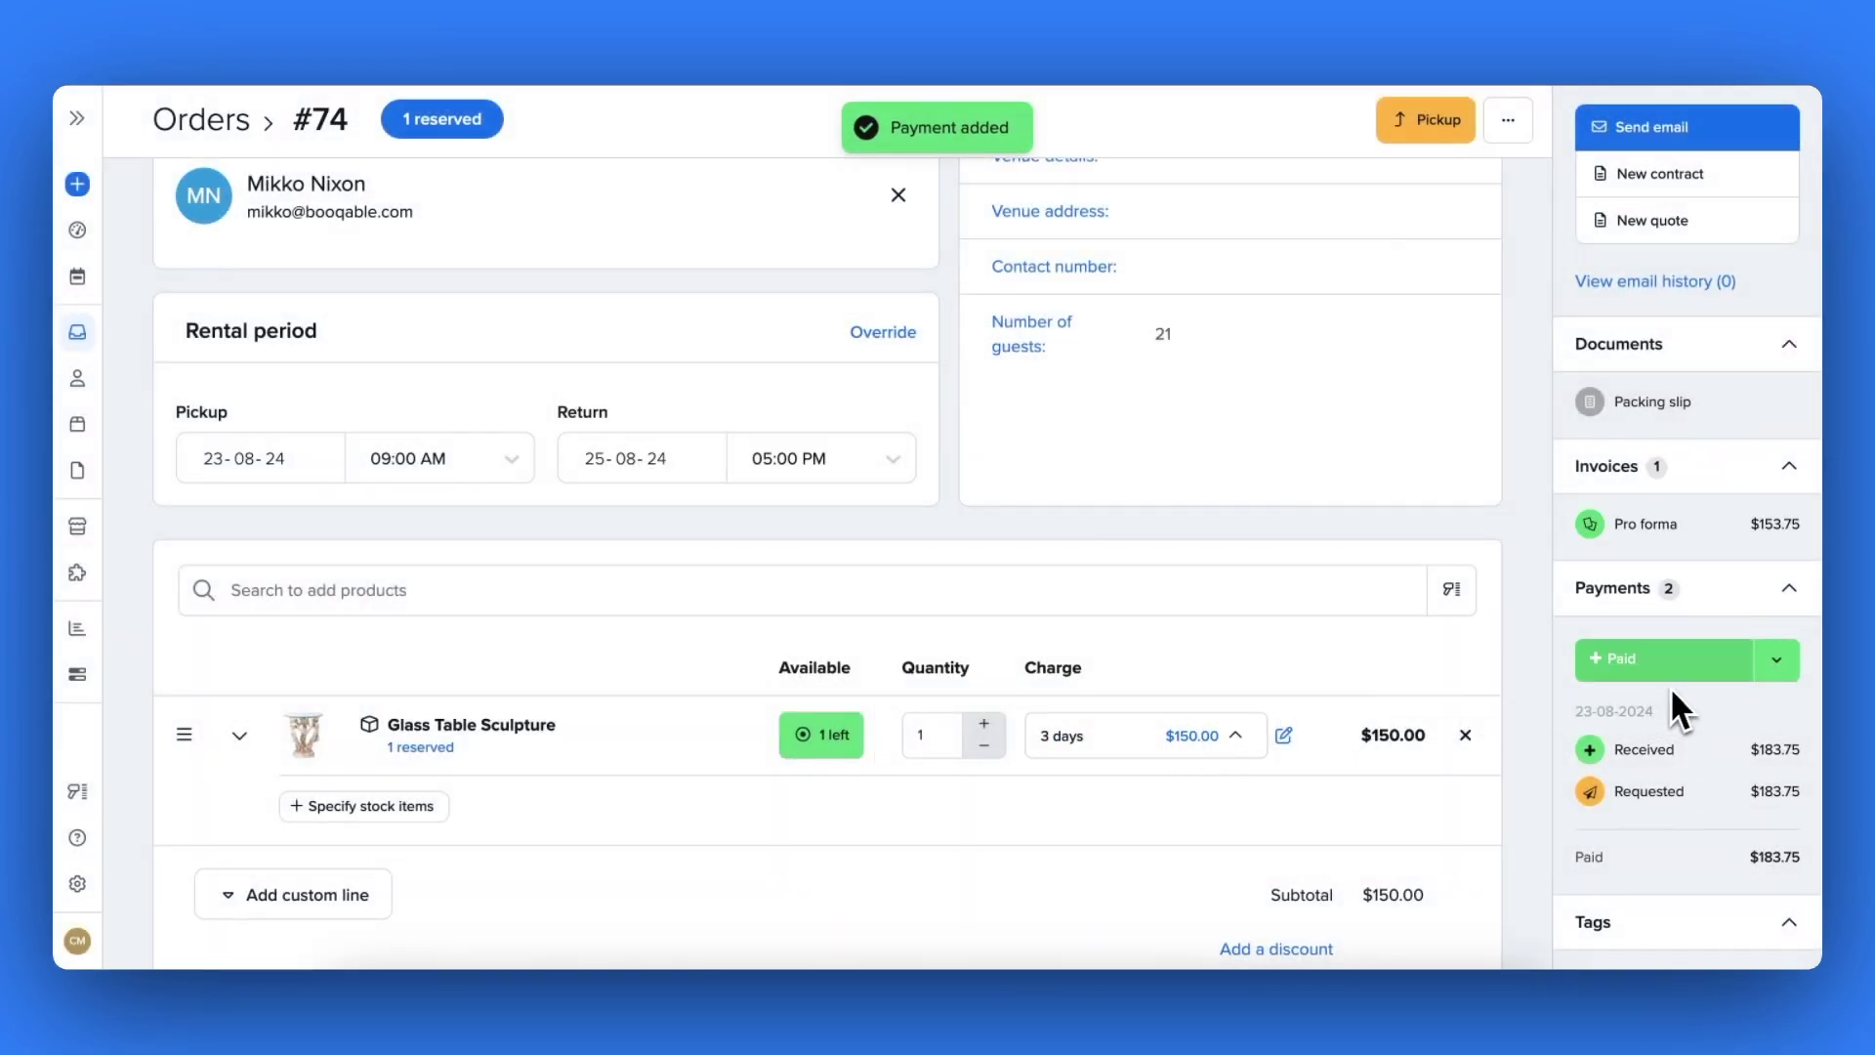
# Create a new quote for order #74
pyautogui.moveTo(1614, 723)
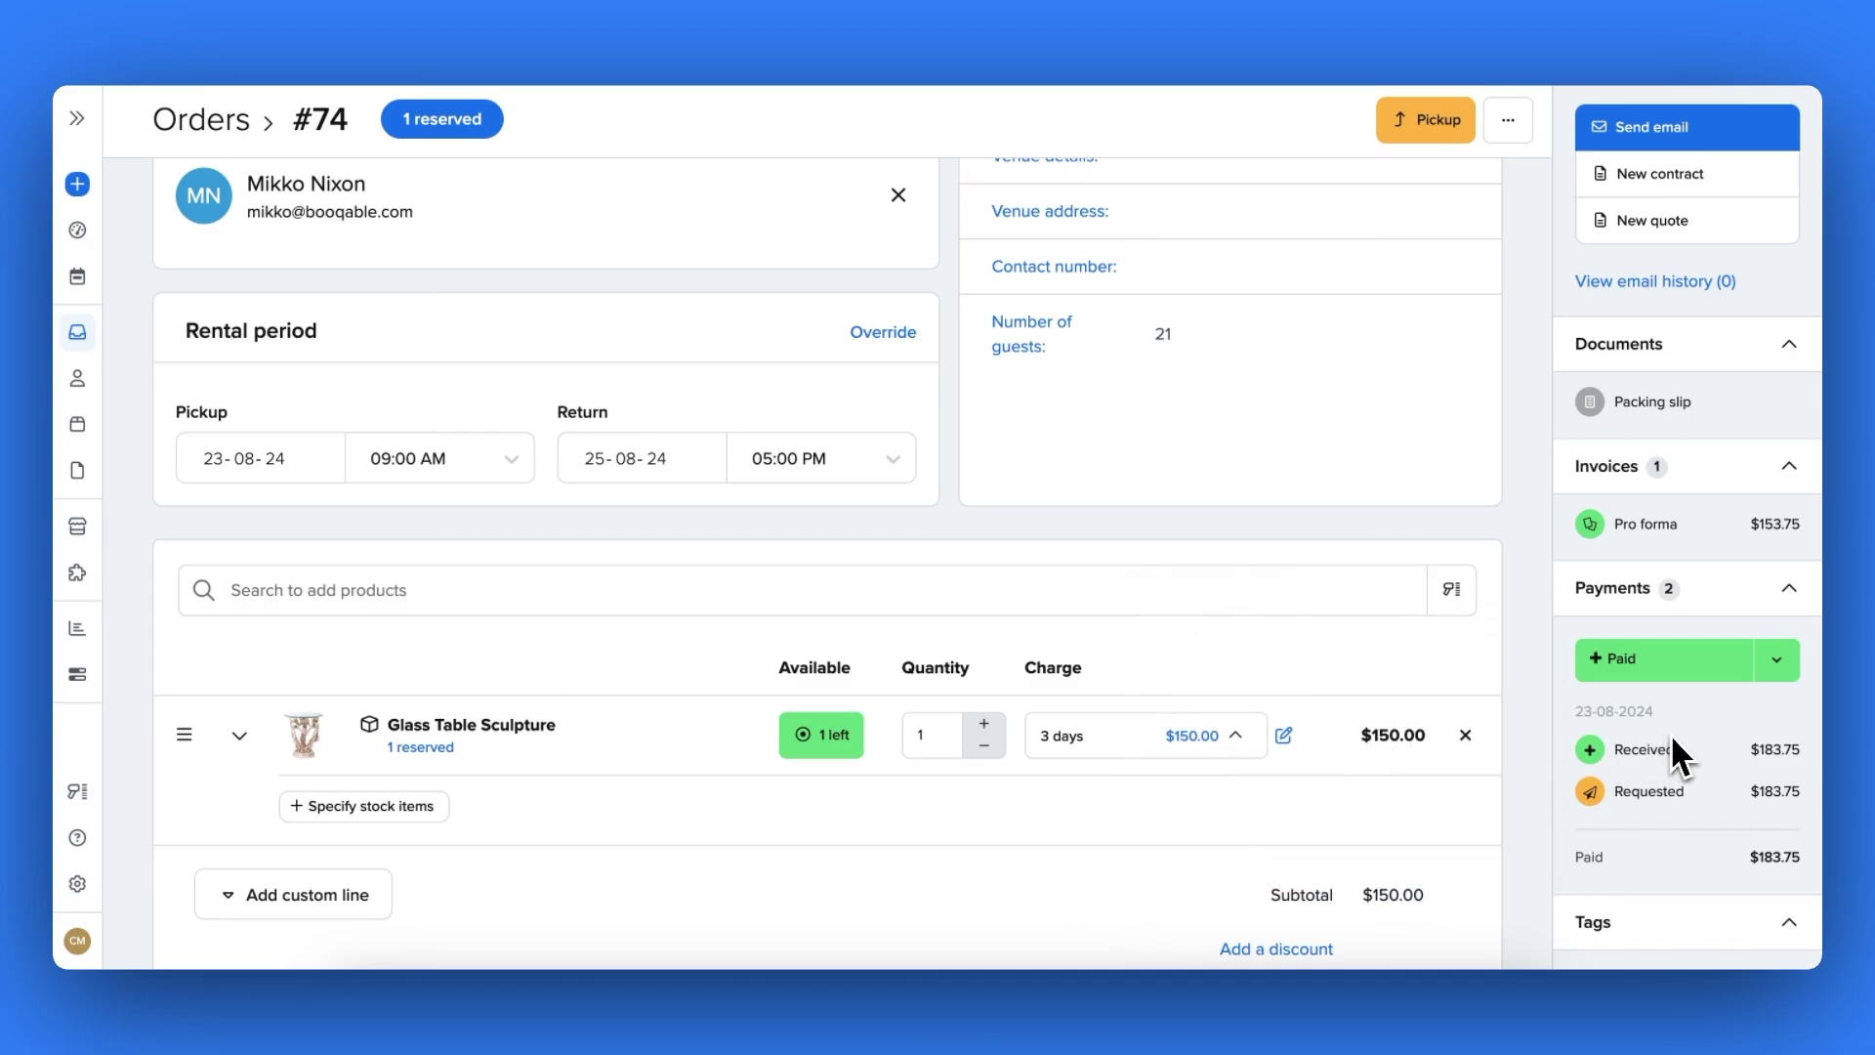
pyautogui.scroll(2, 1674, 733)
pyautogui.scroll(2, 1676, 738)
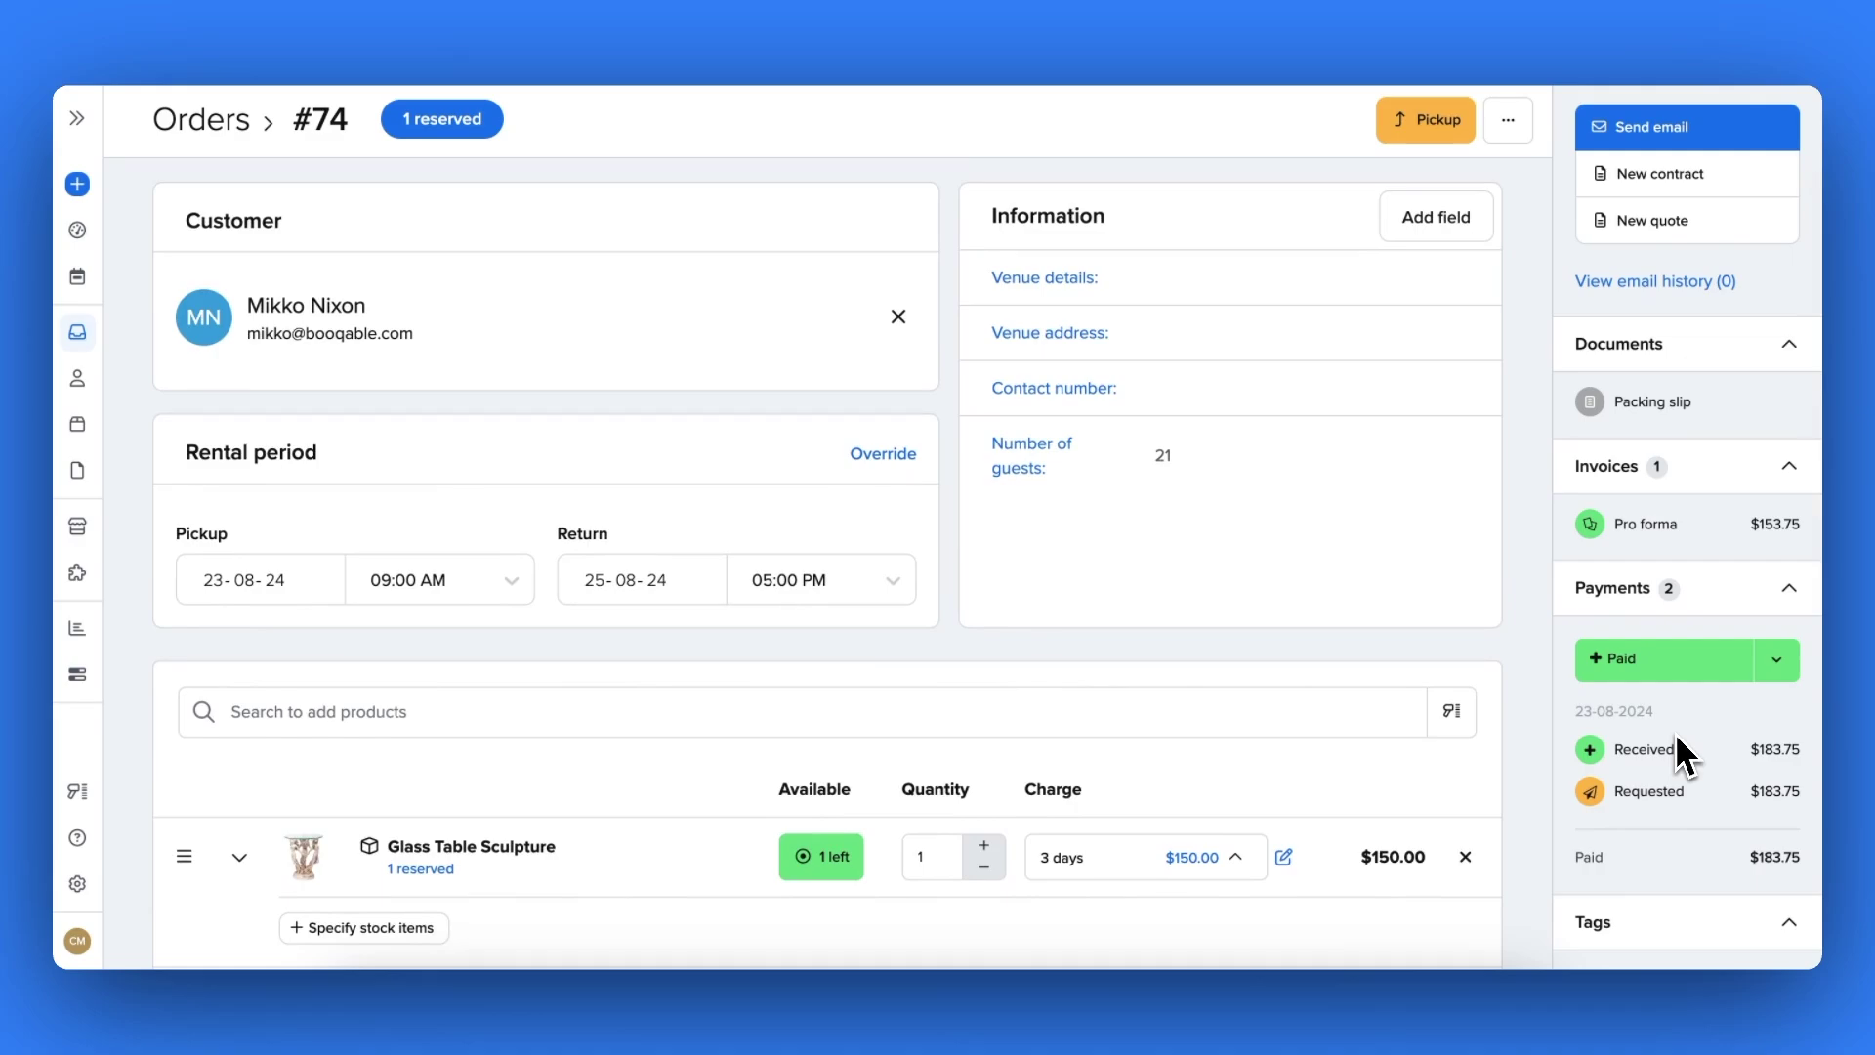
pyautogui.moveTo(1668, 523)
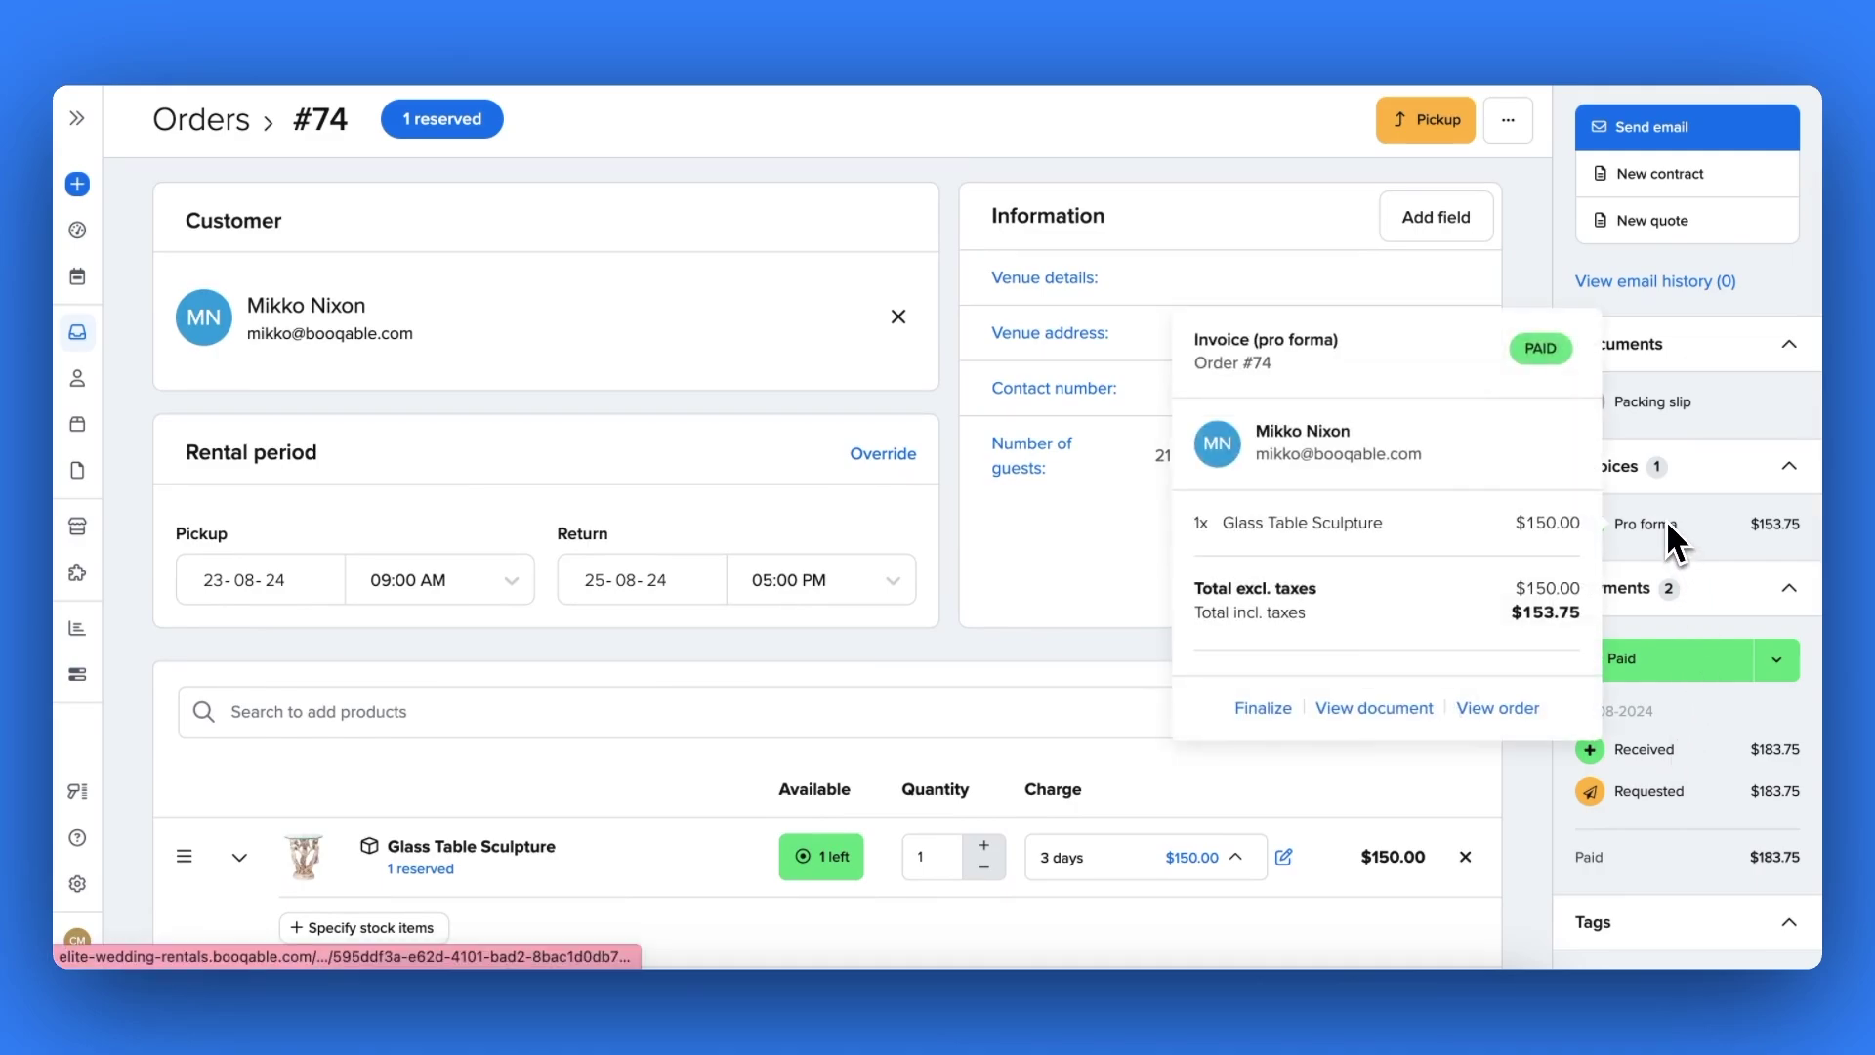
pyautogui.click(1748, 215)
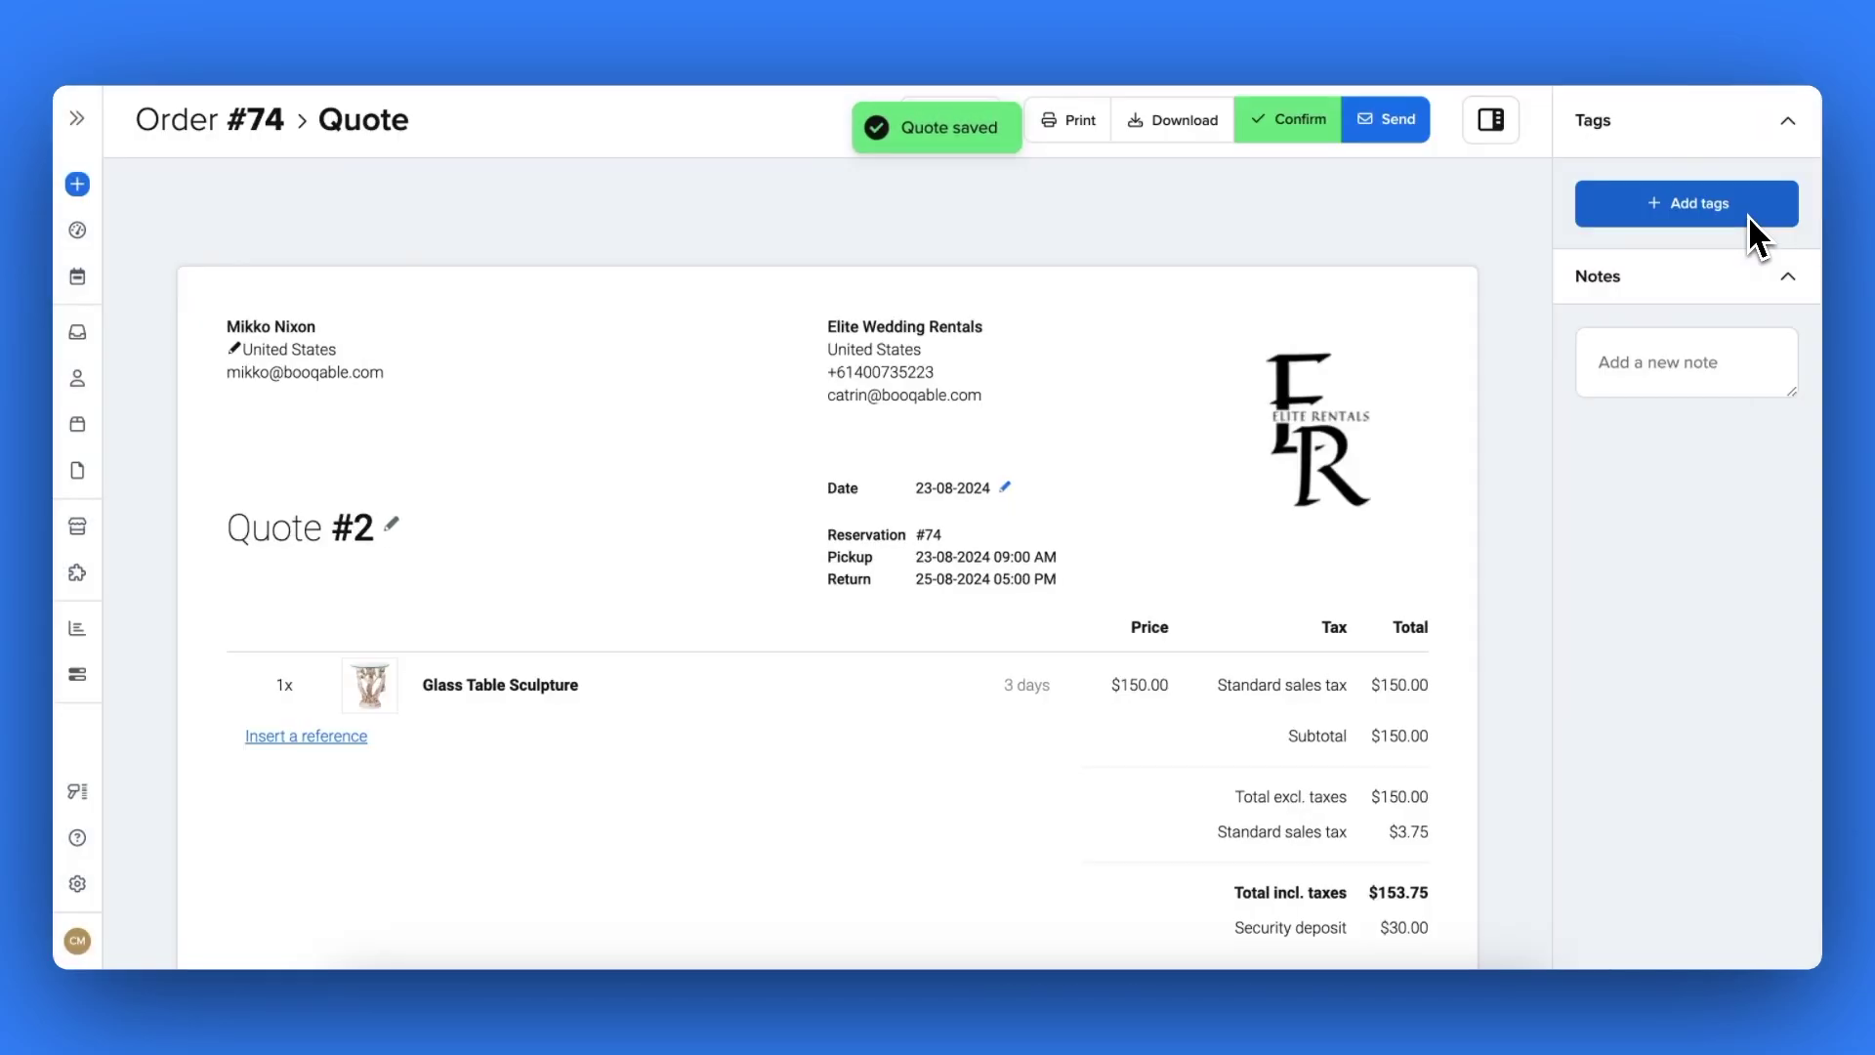
# Sign Quote #2 with a drawn signature on the signing pad and confirm it
pyautogui.scroll(-1, 1318, 364)
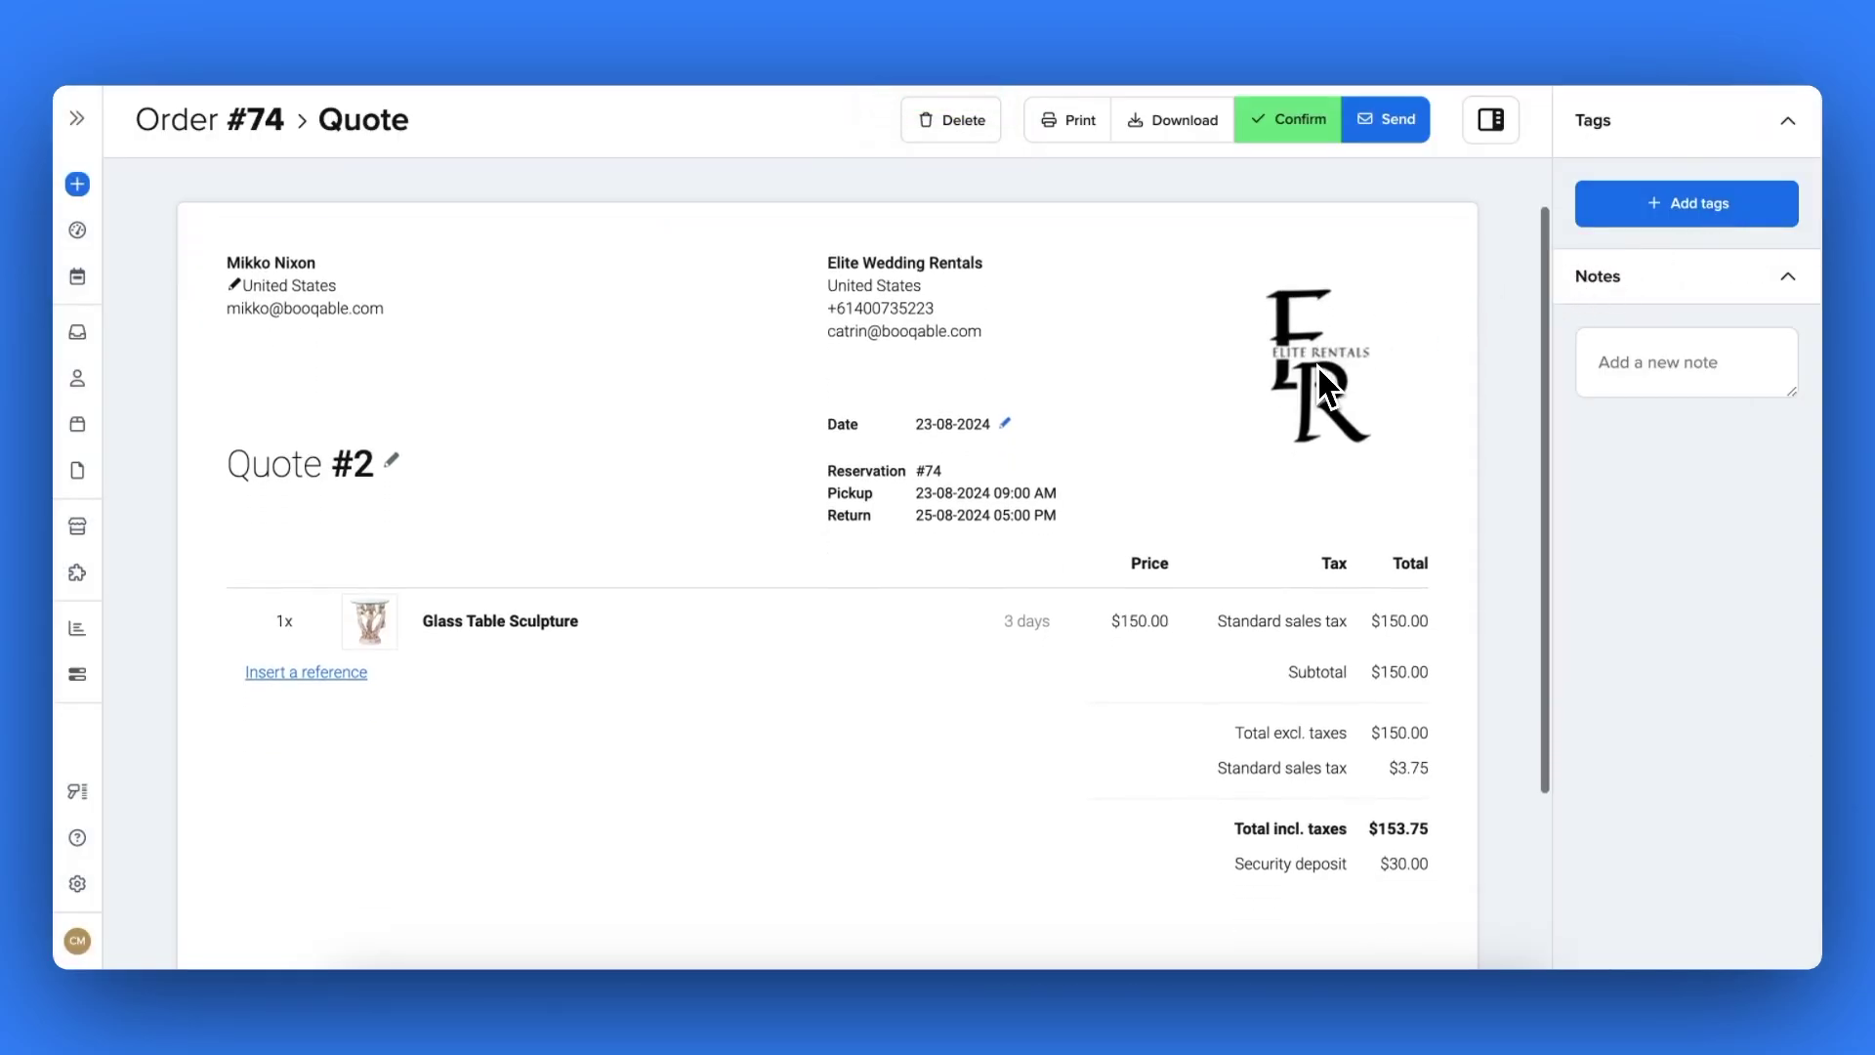
pyautogui.scroll(-3, 1318, 369)
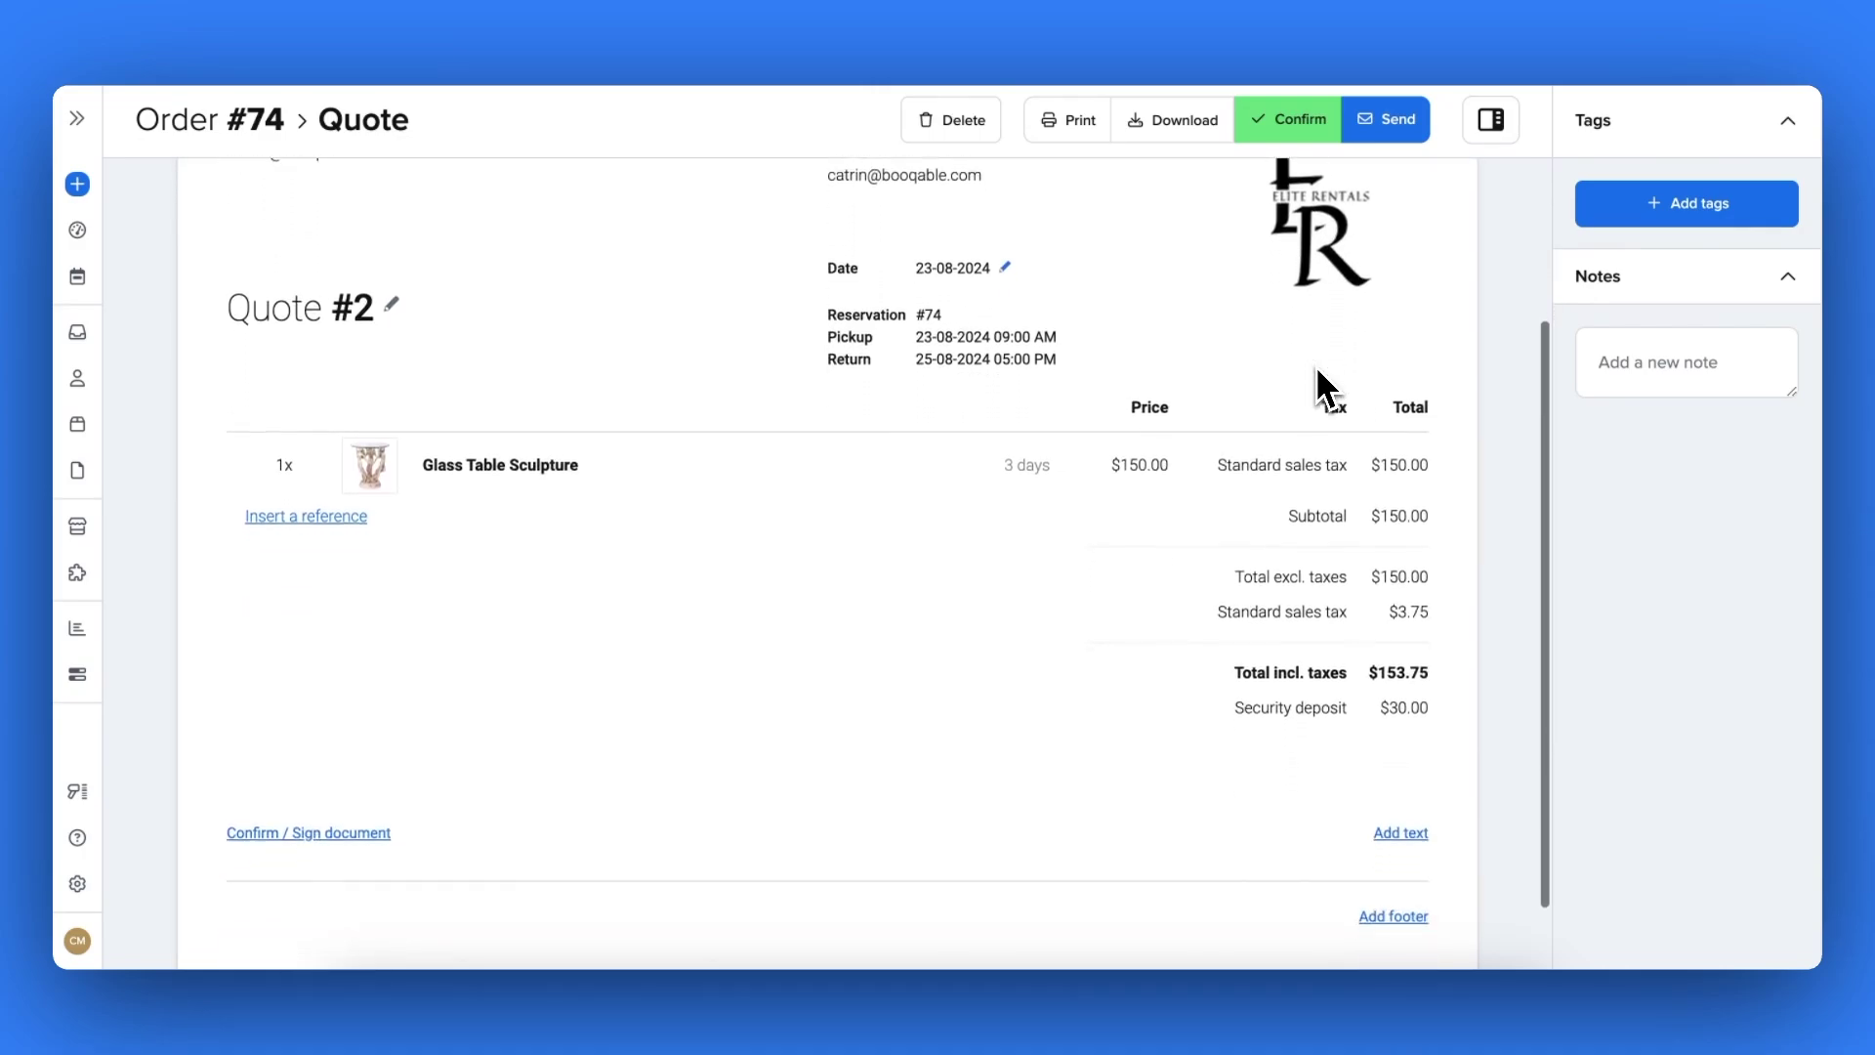
pyautogui.scroll(1, 1318, 372)
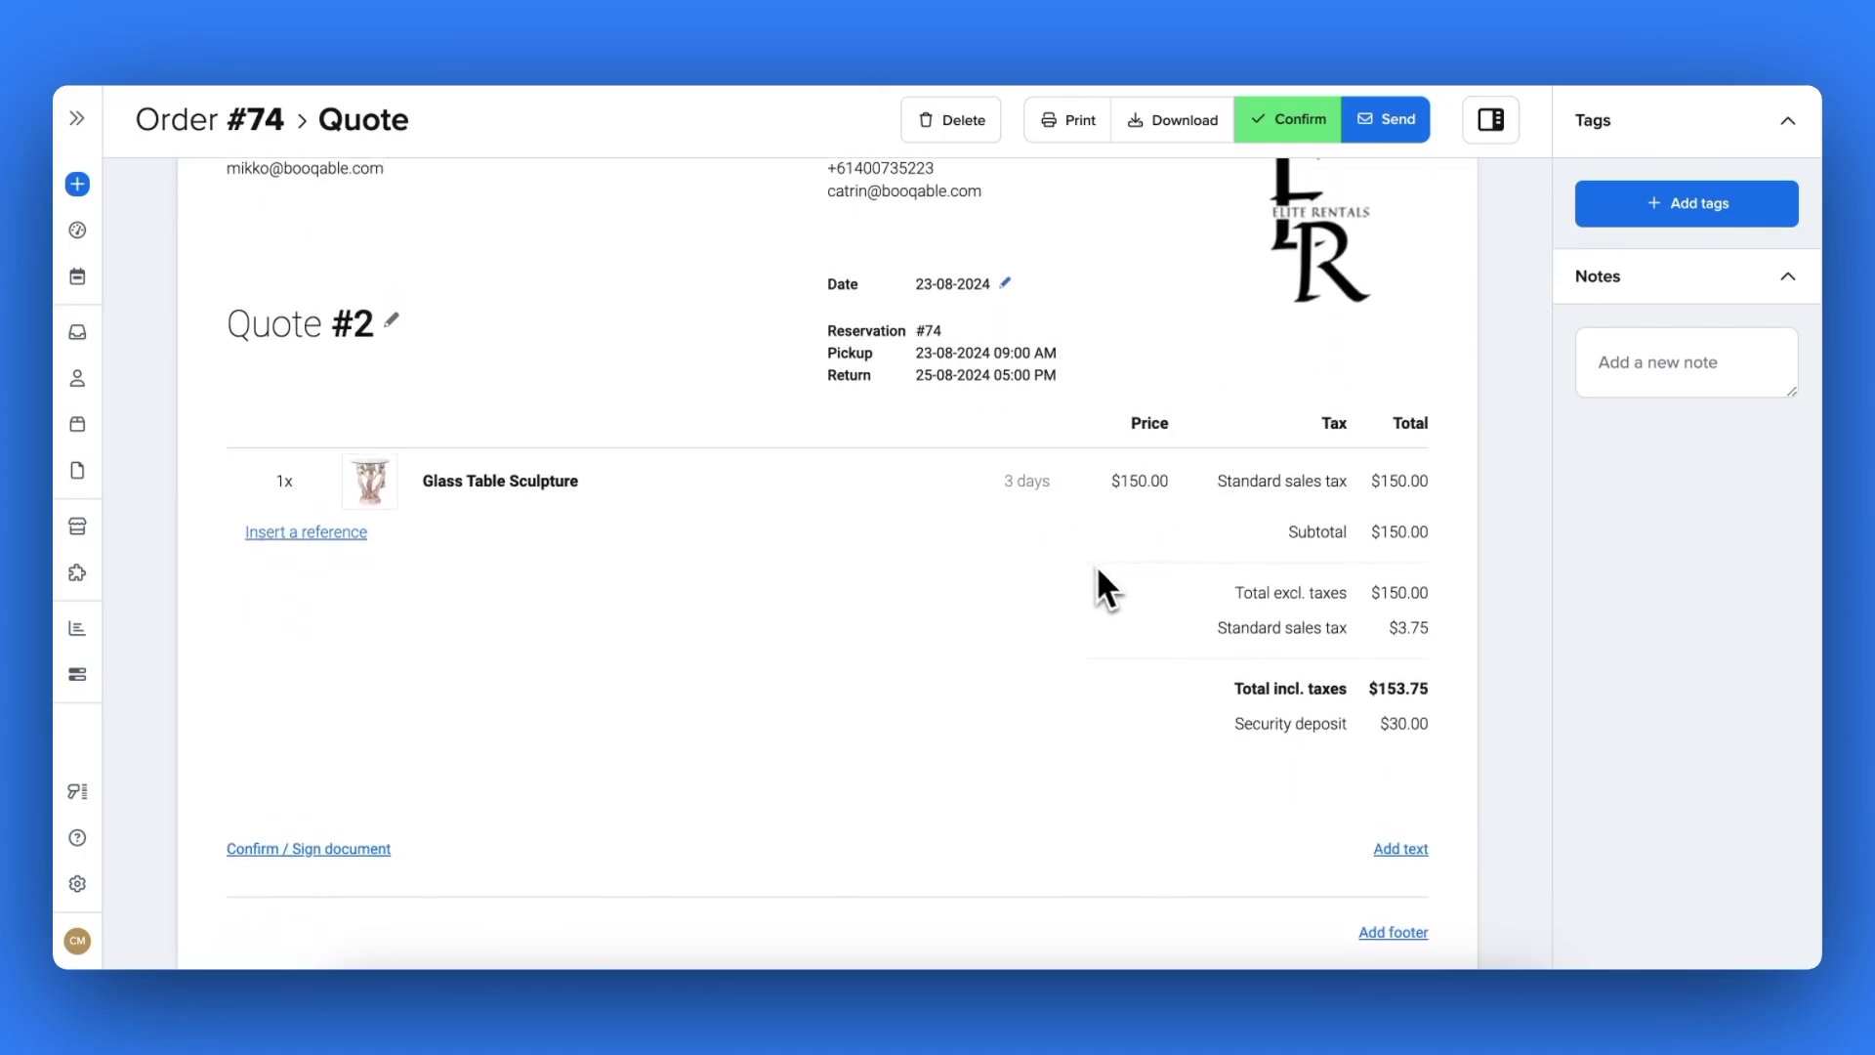
pyautogui.scroll(2, 1104, 581)
pyautogui.scroll(-3, 1129, 584)
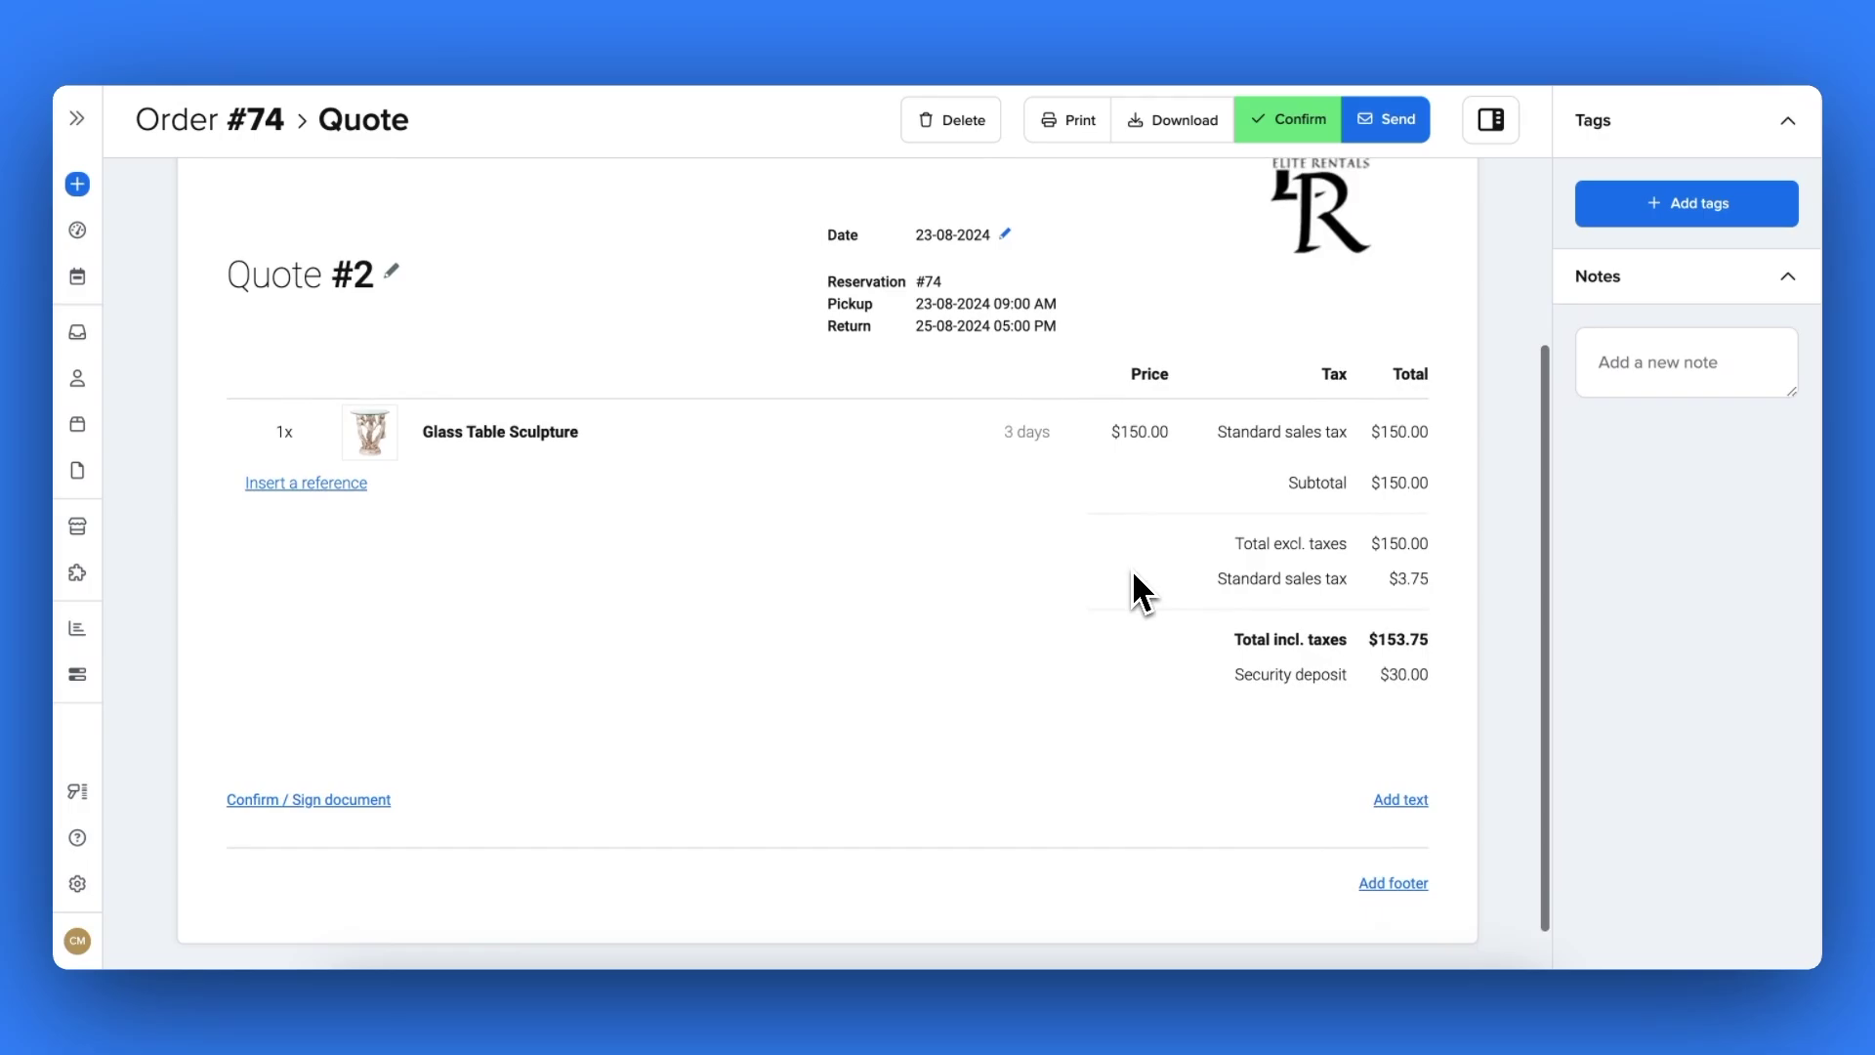
pyautogui.click(373, 797)
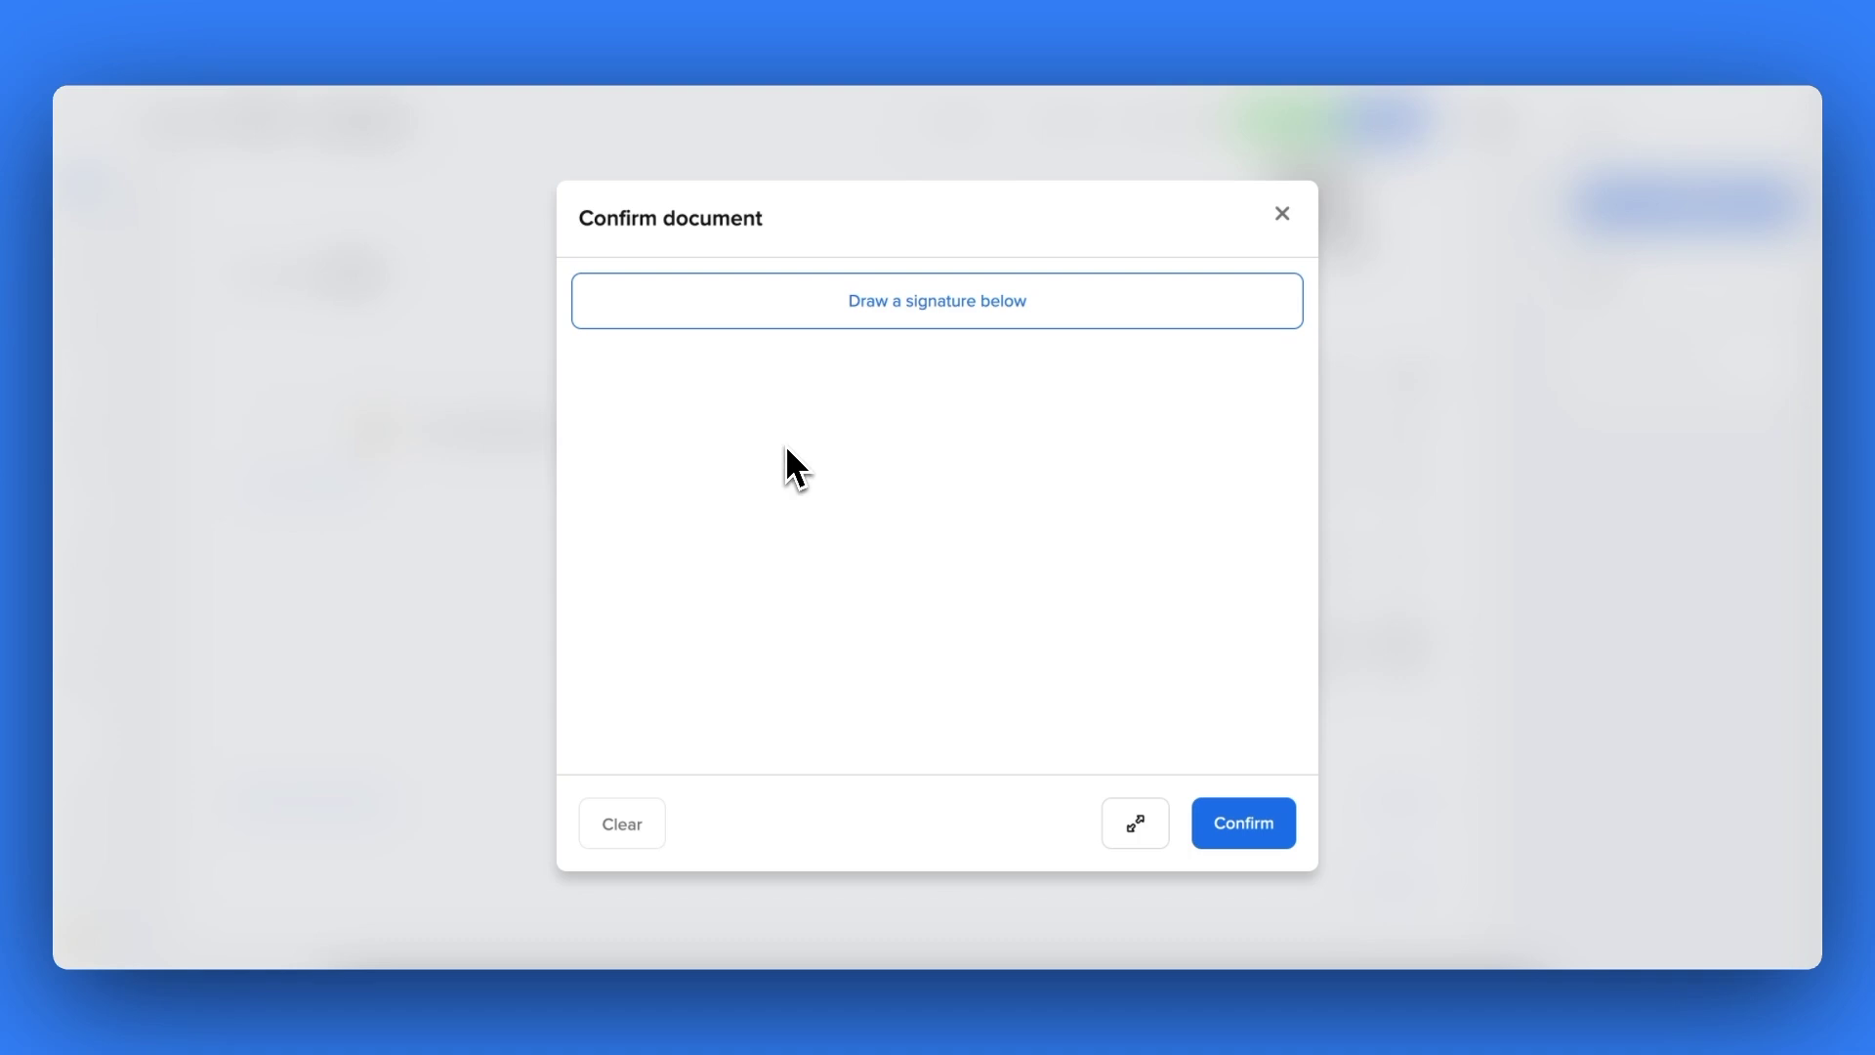
pyautogui.moveTo(787, 442)
pyautogui.mouseDown()
pyautogui.moveTo(636, 598)
pyautogui.moveTo(881, 499)
pyautogui.mouseUp()
pyautogui.click(1212, 810)
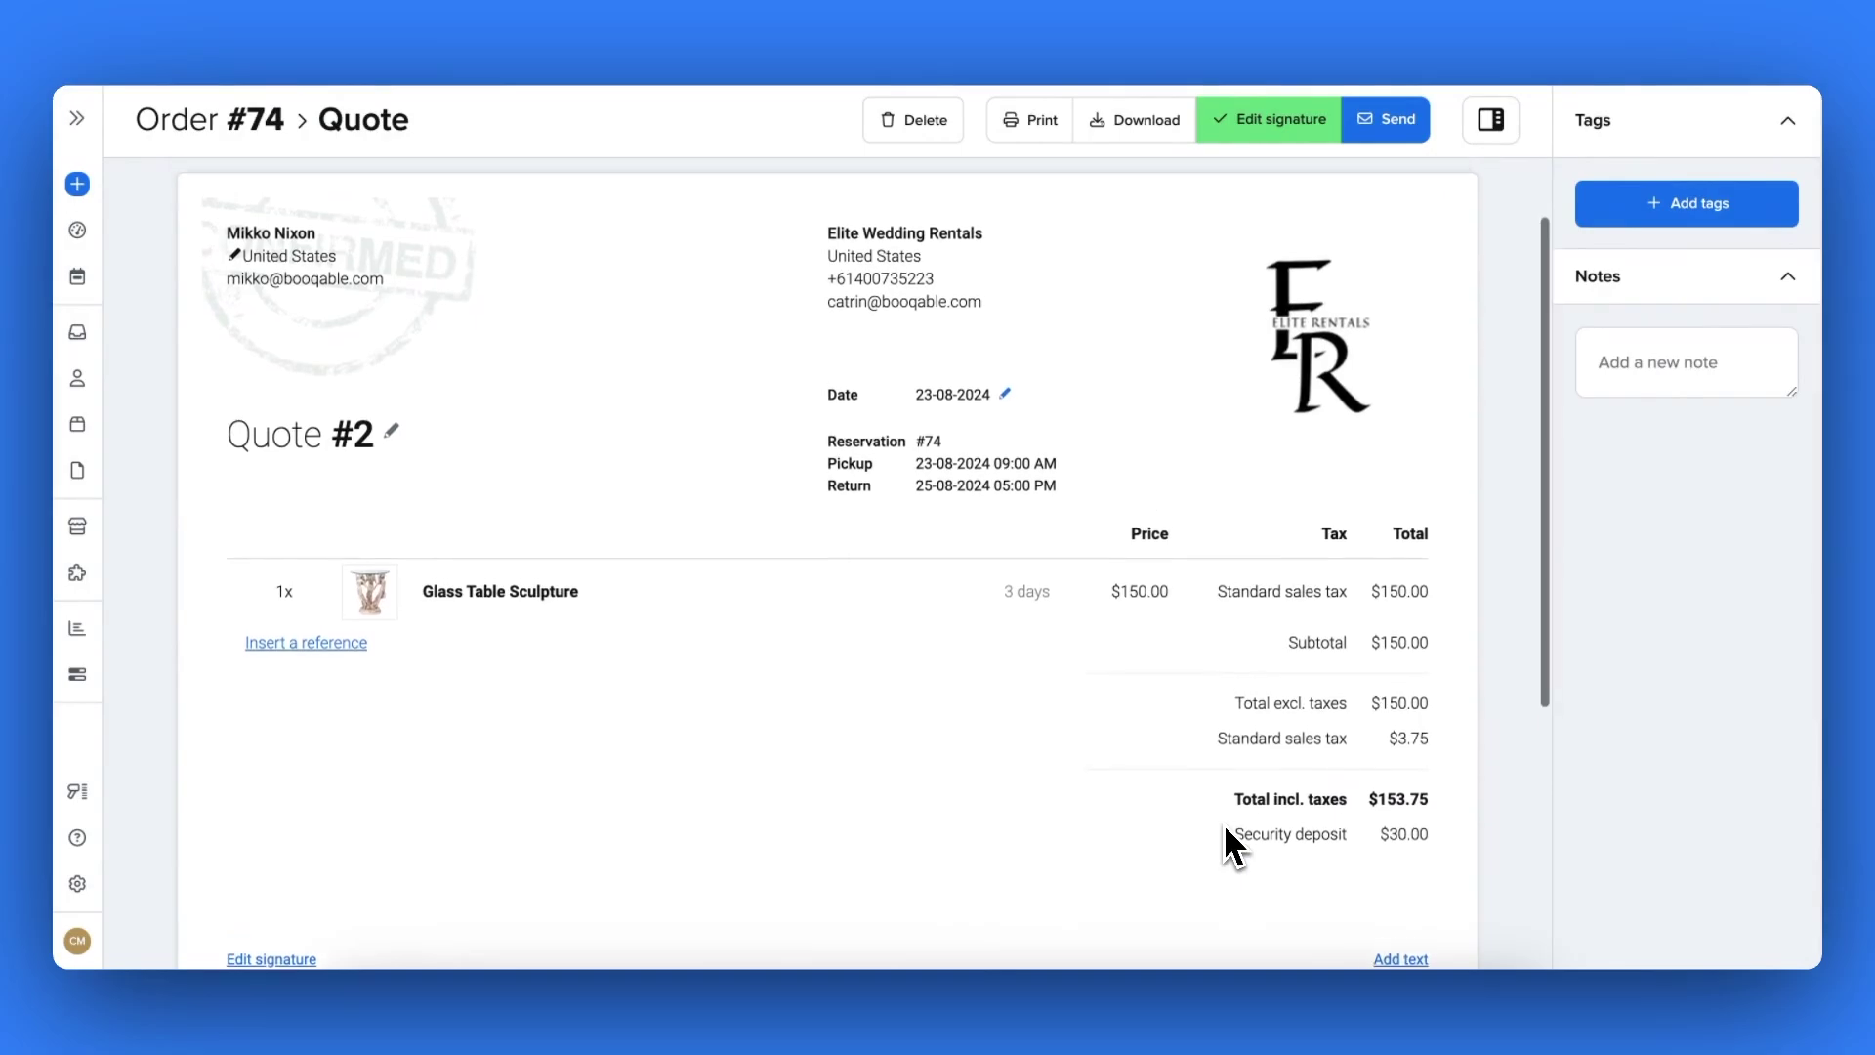
pyautogui.scroll(-4, 1223, 835)
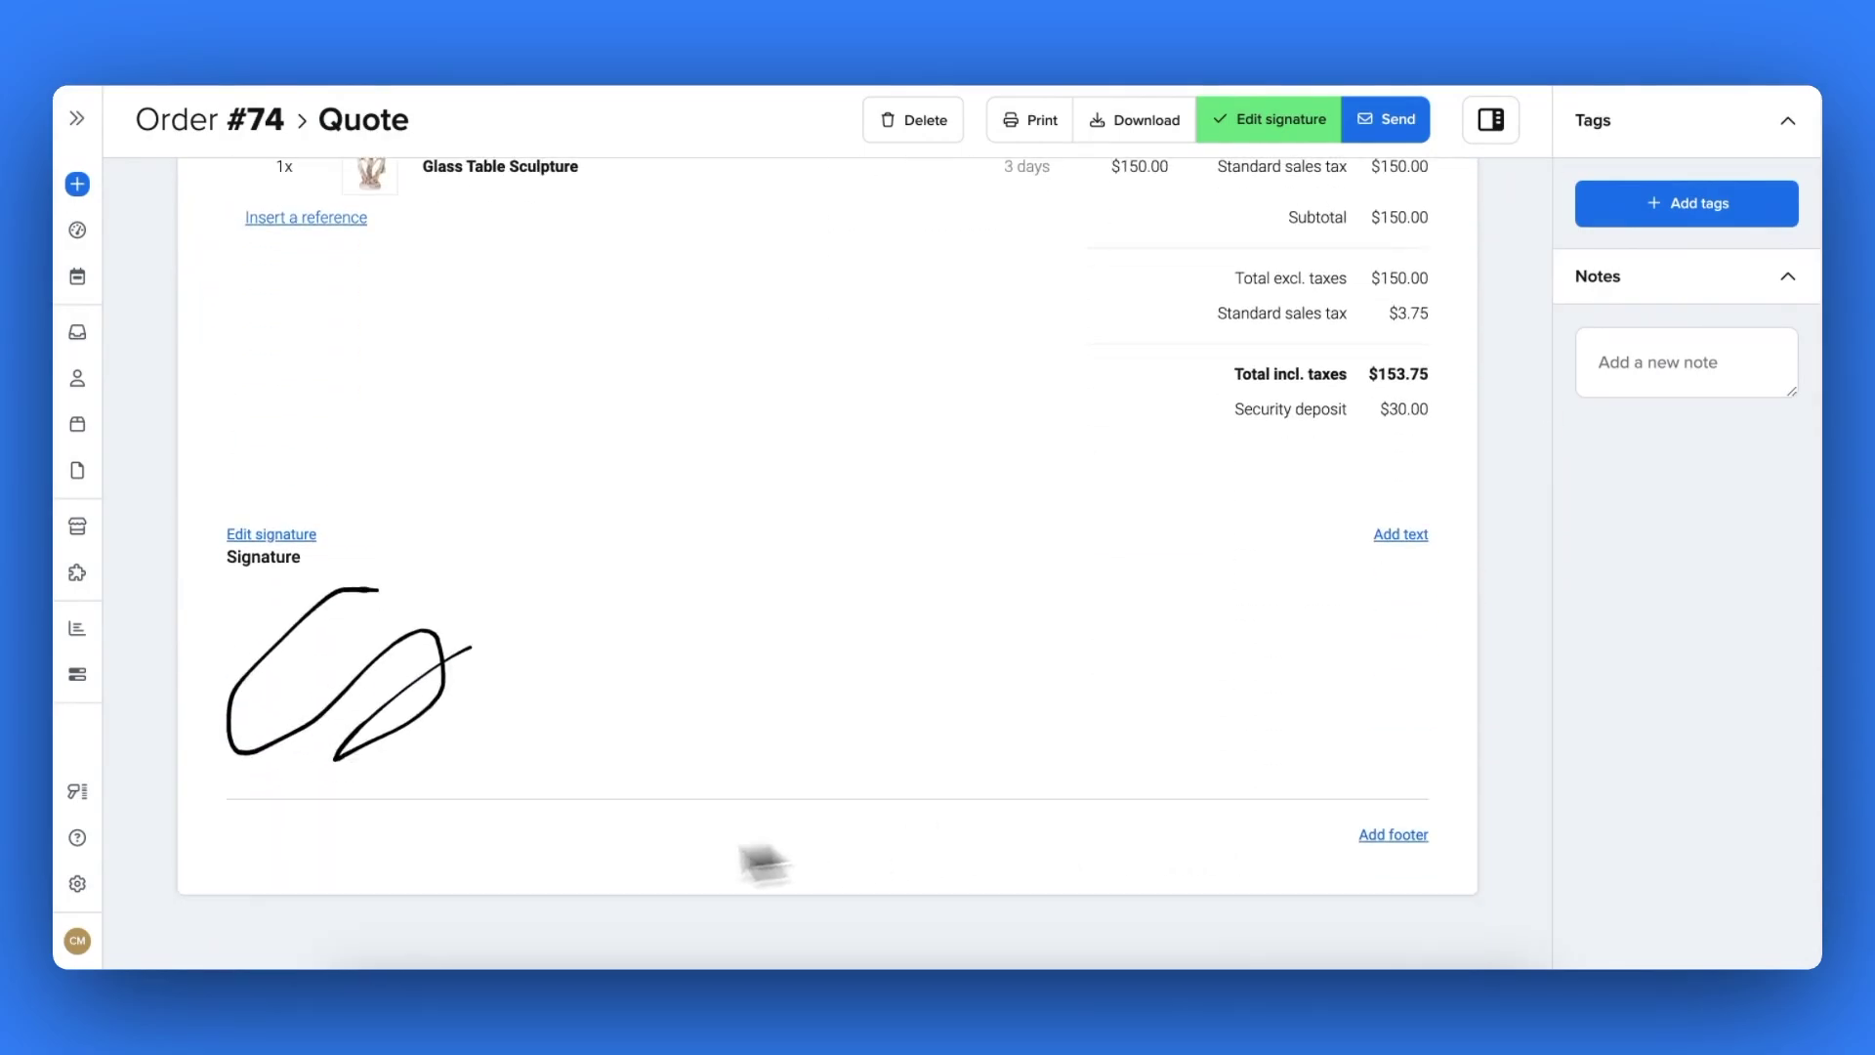
pyautogui.scroll(5, 537, 789)
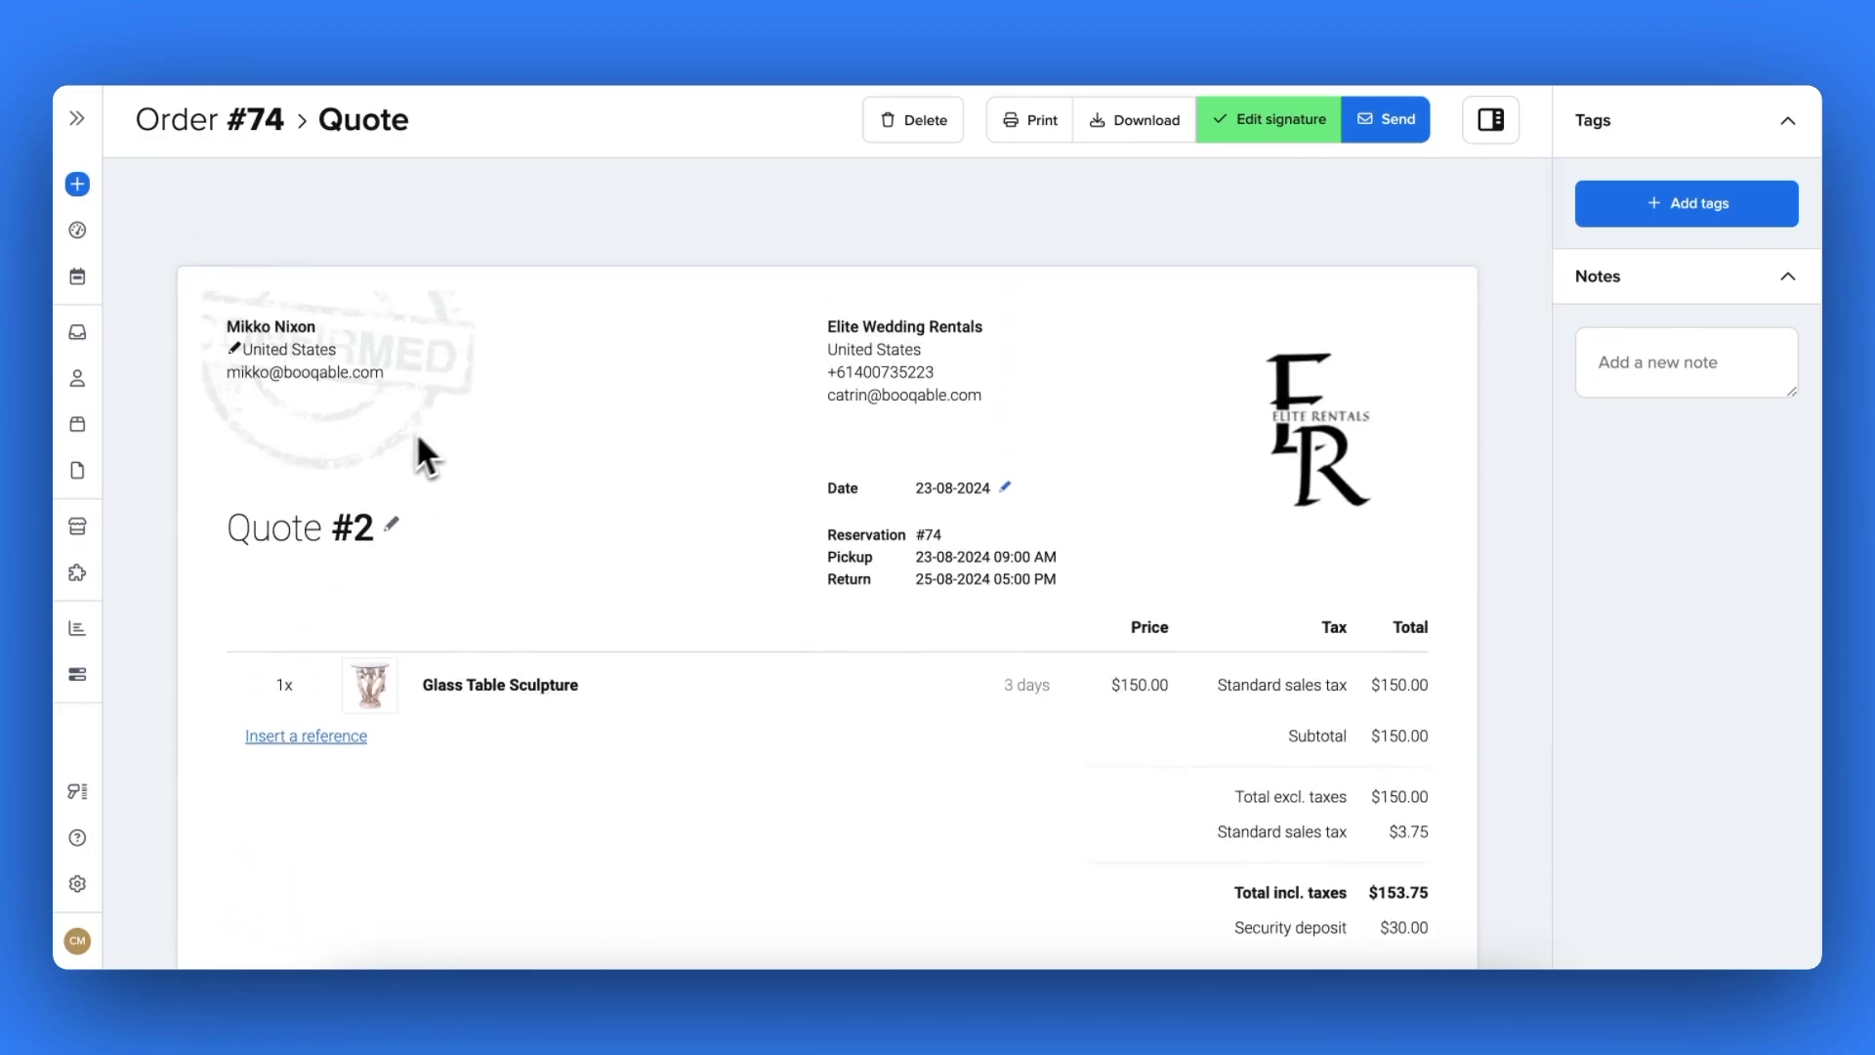
# Draft a quote email from the Send quote template, then discard it and leave without saving
pyautogui.click(1389, 129)
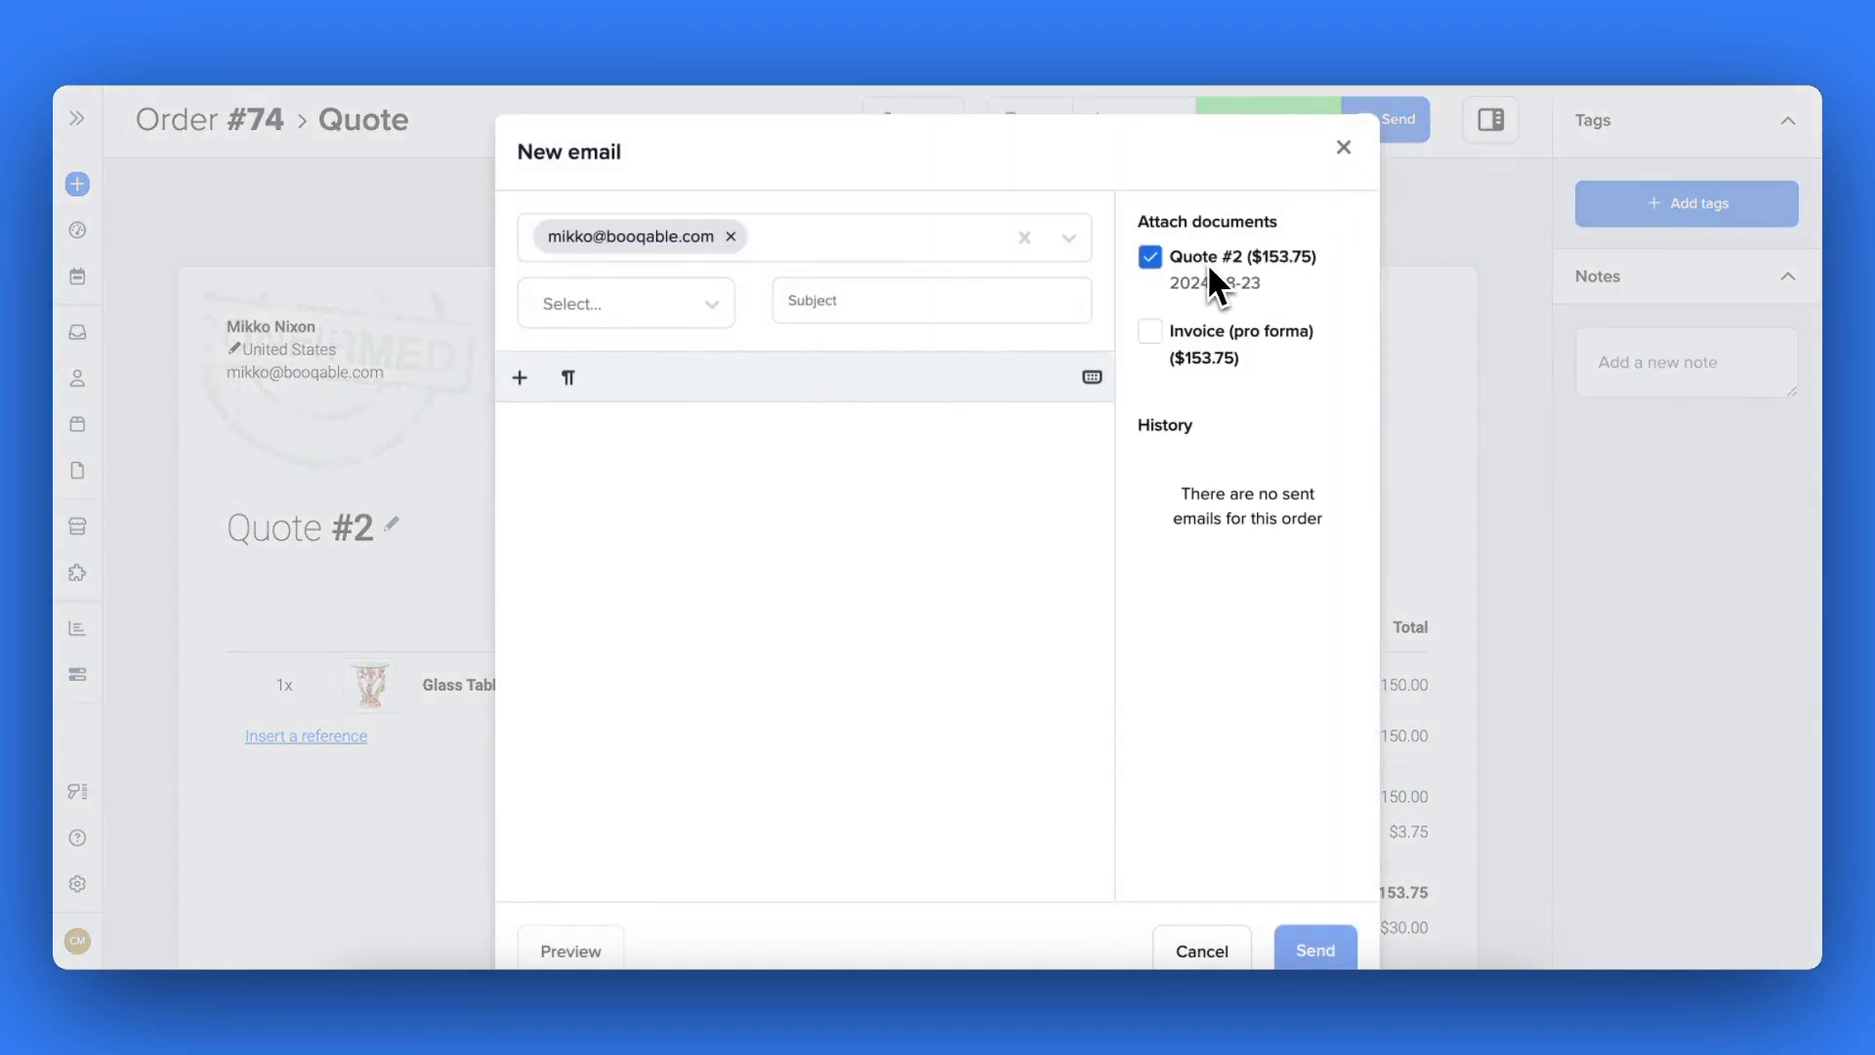
pyautogui.click(709, 303)
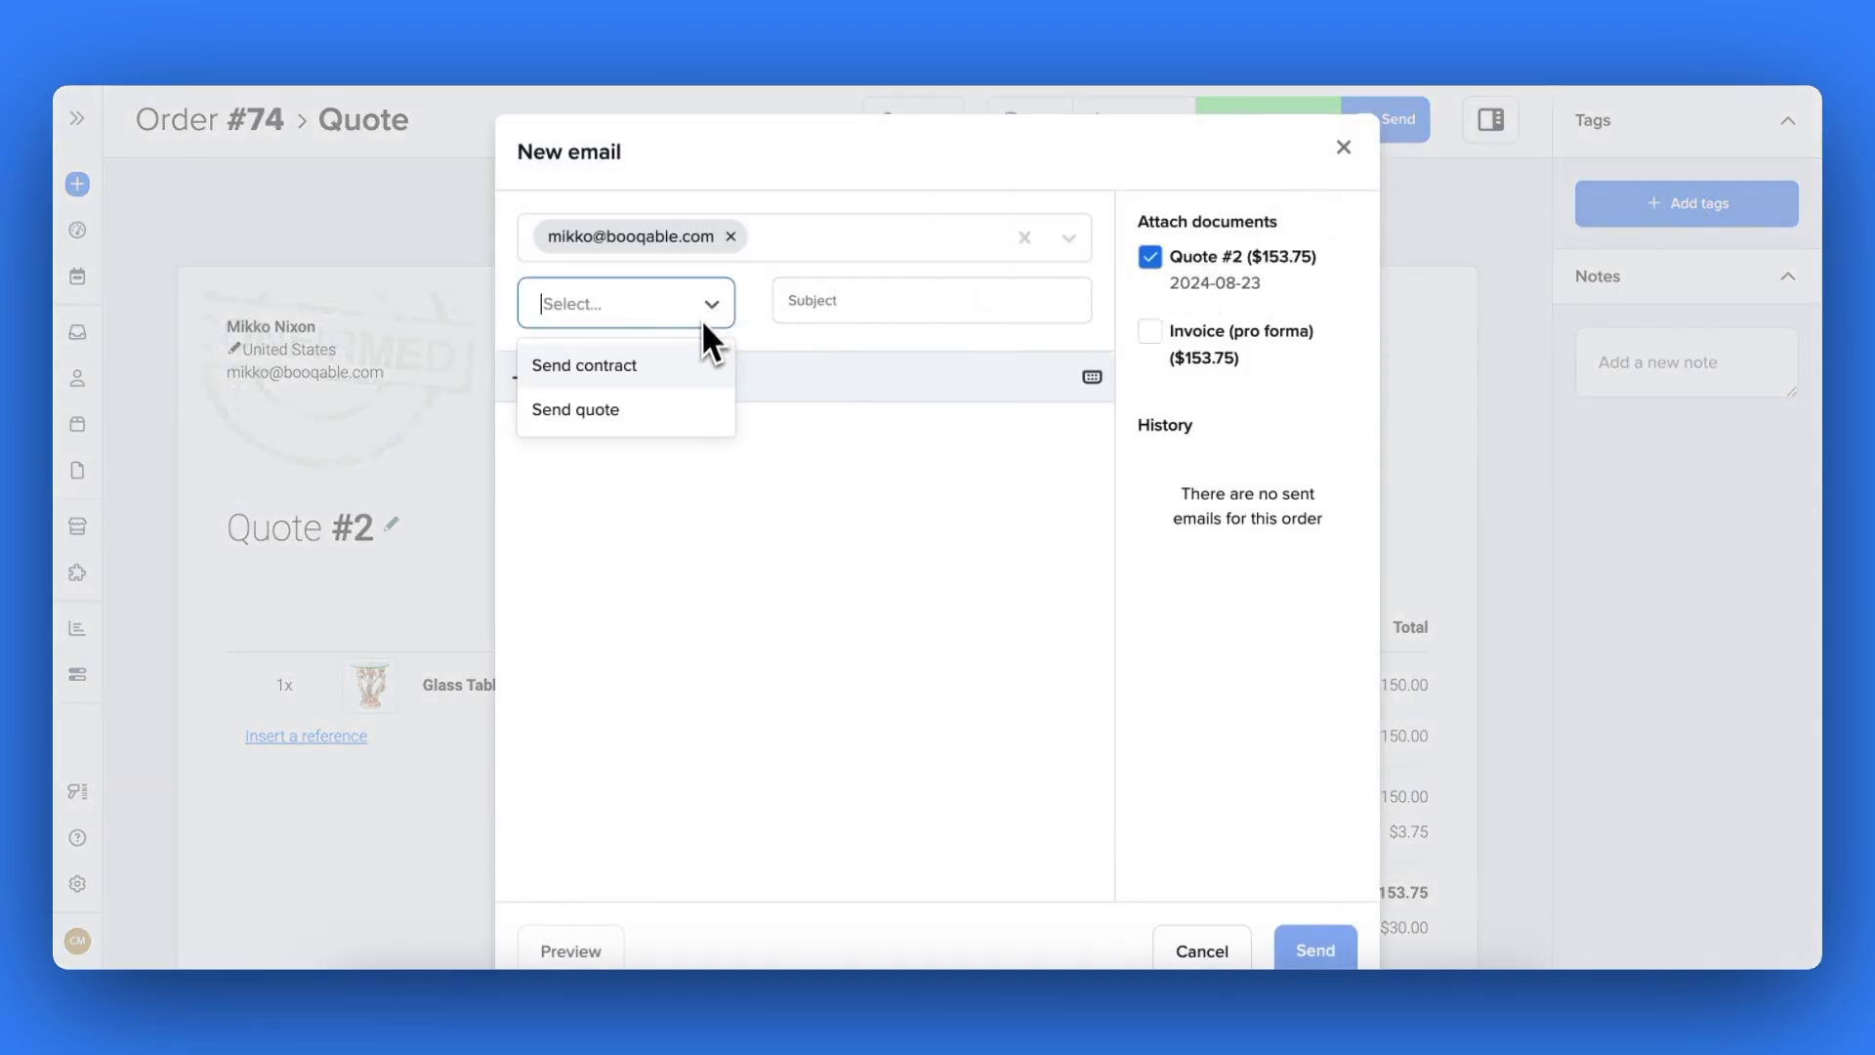
pyautogui.click(676, 407)
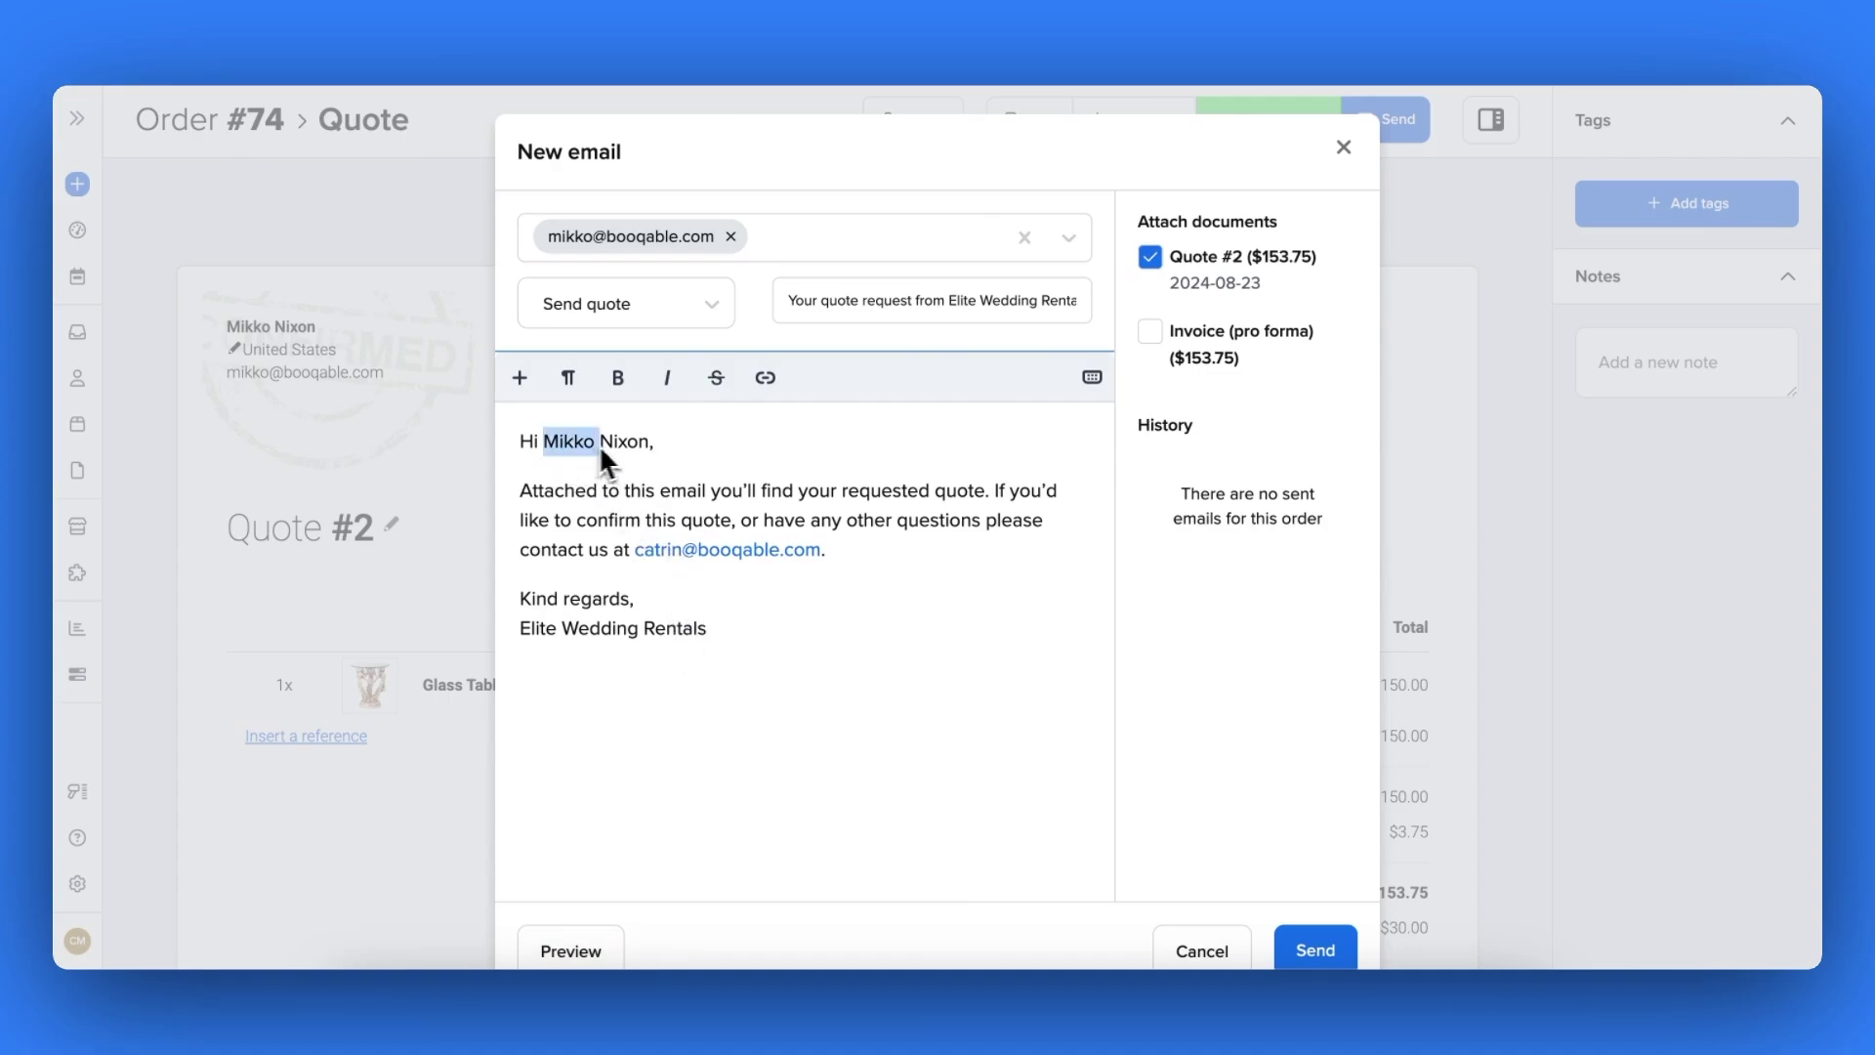
pyautogui.click(890, 557)
pyautogui.scroll(-1, 894, 563)
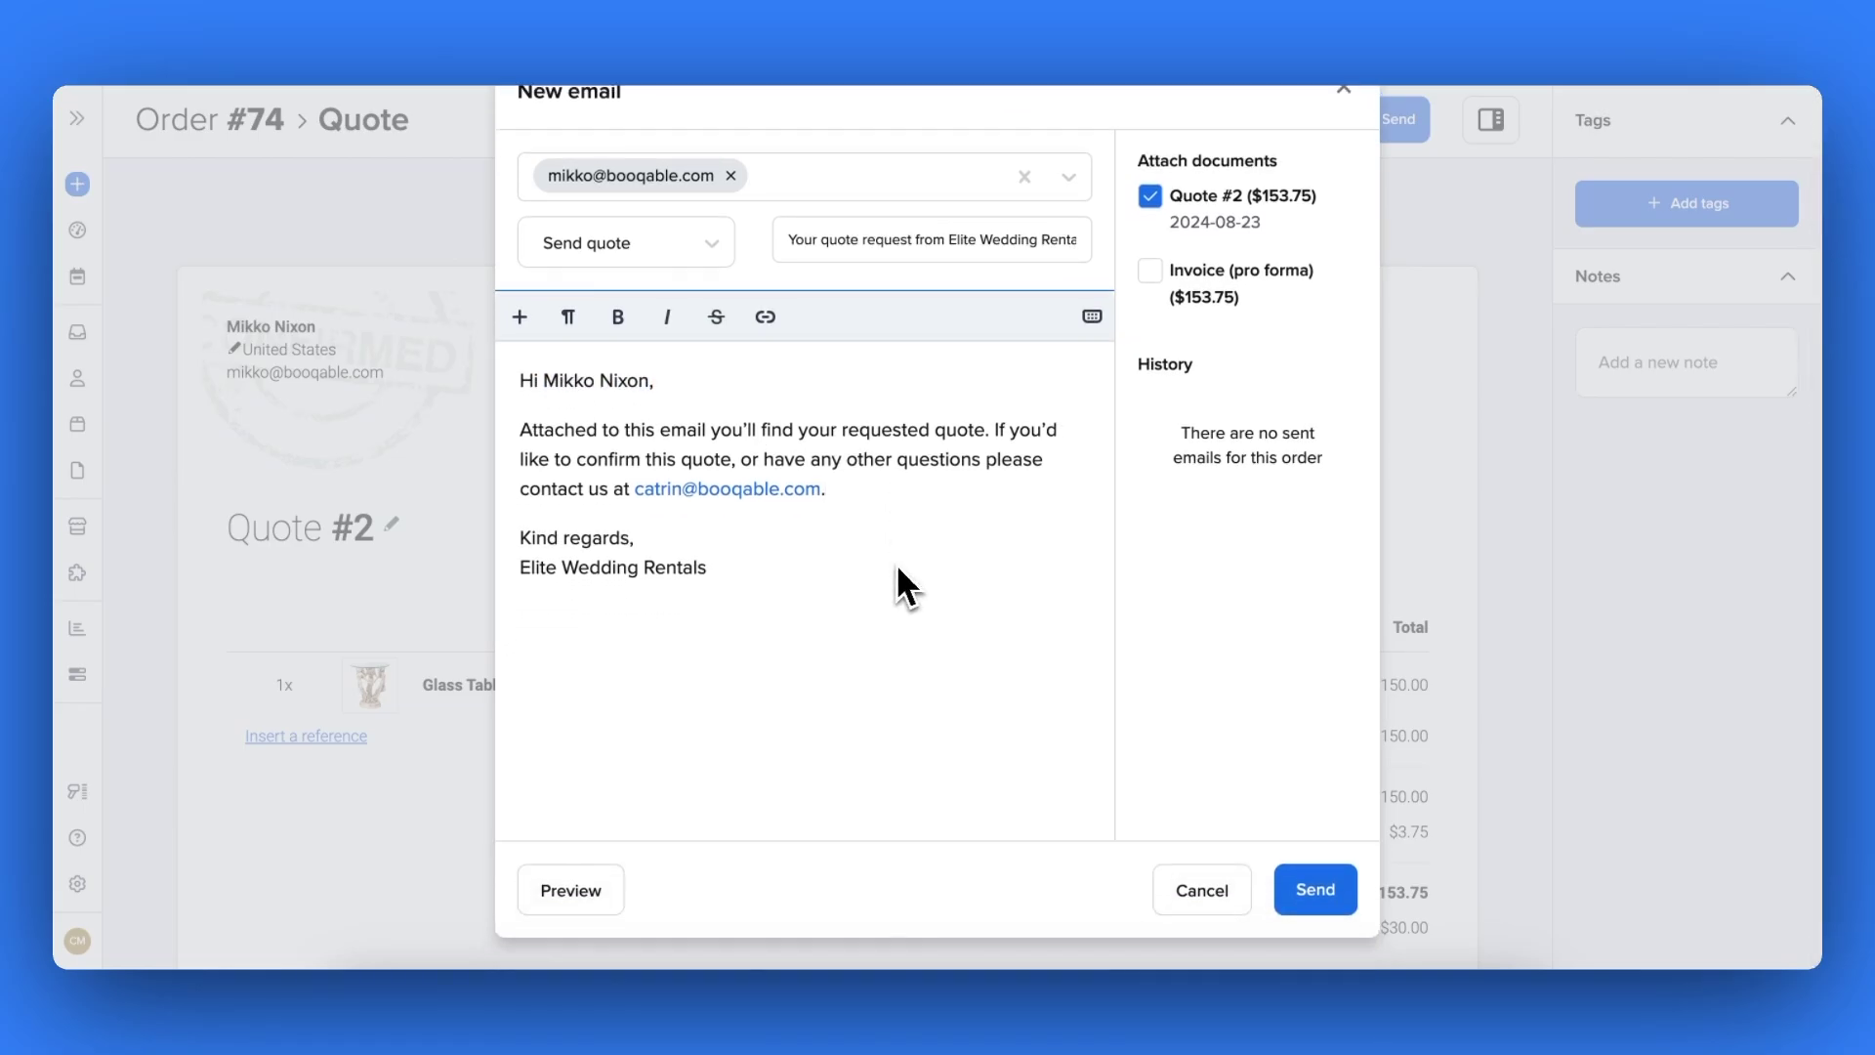
pyautogui.click(1235, 907)
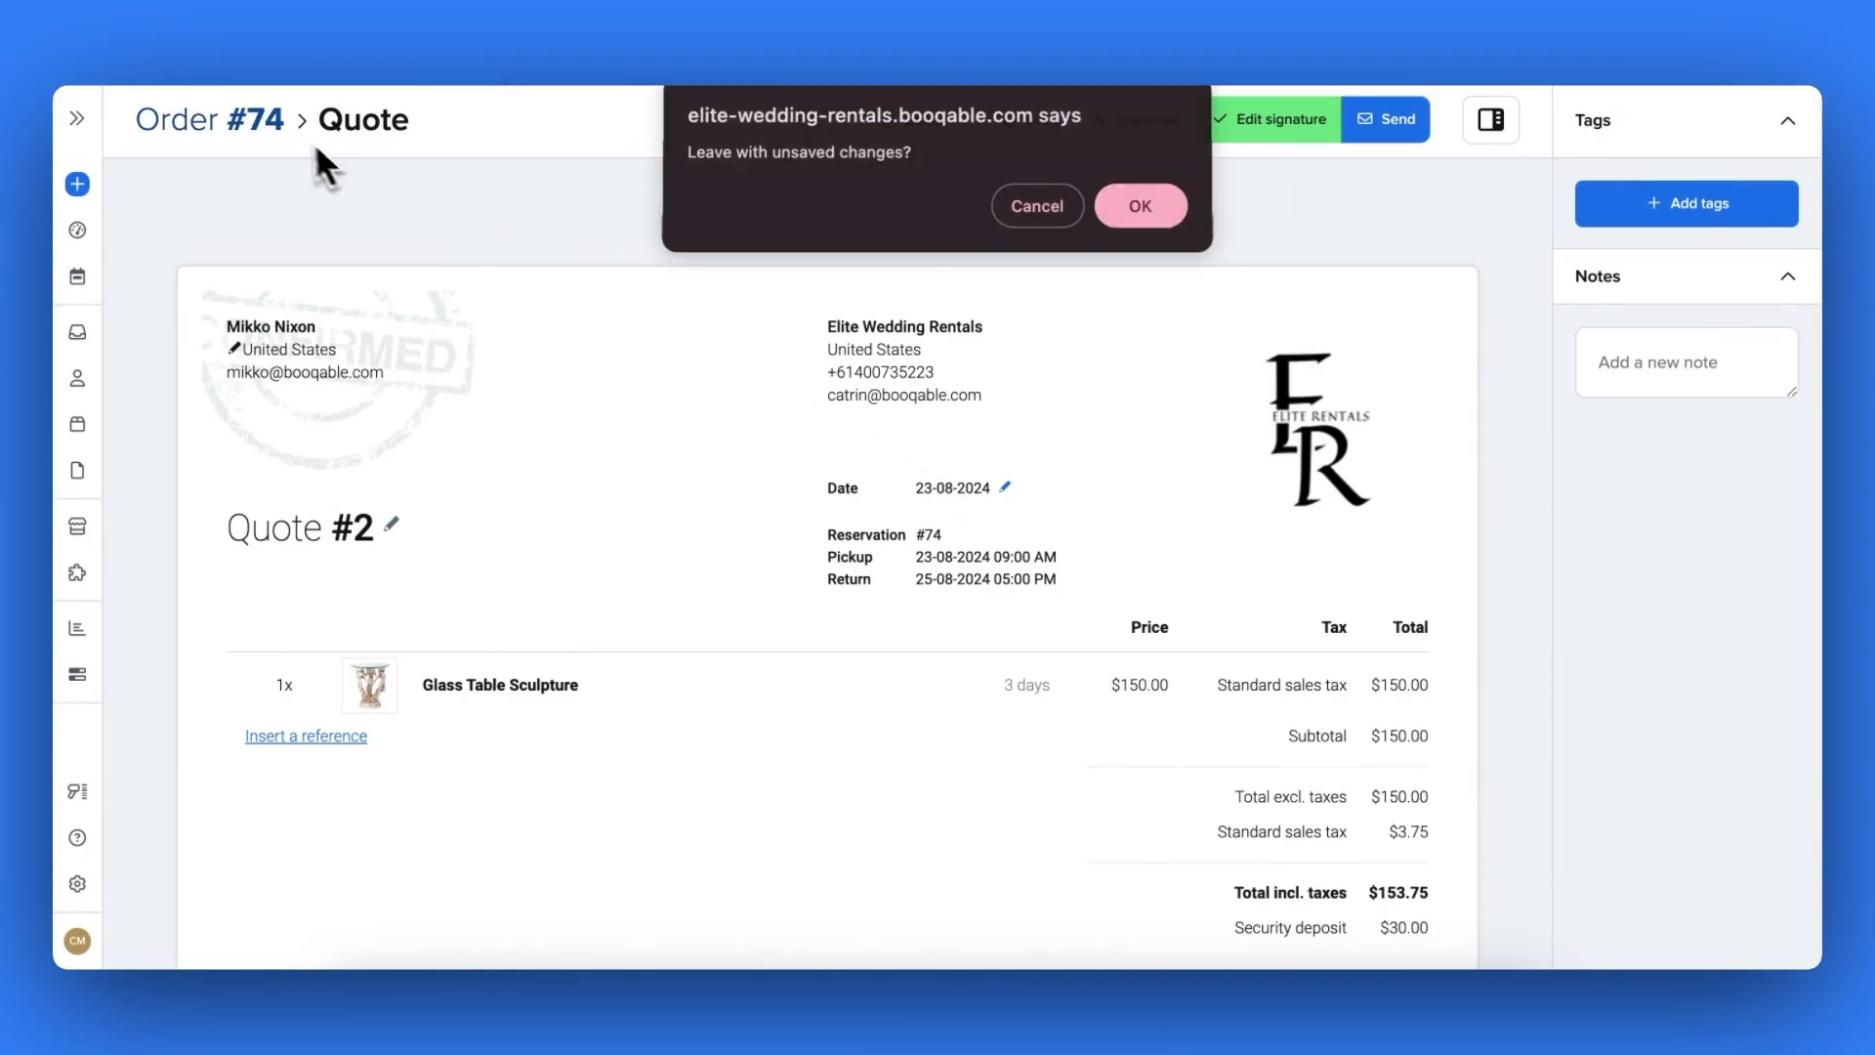
pyautogui.click(1140, 207)
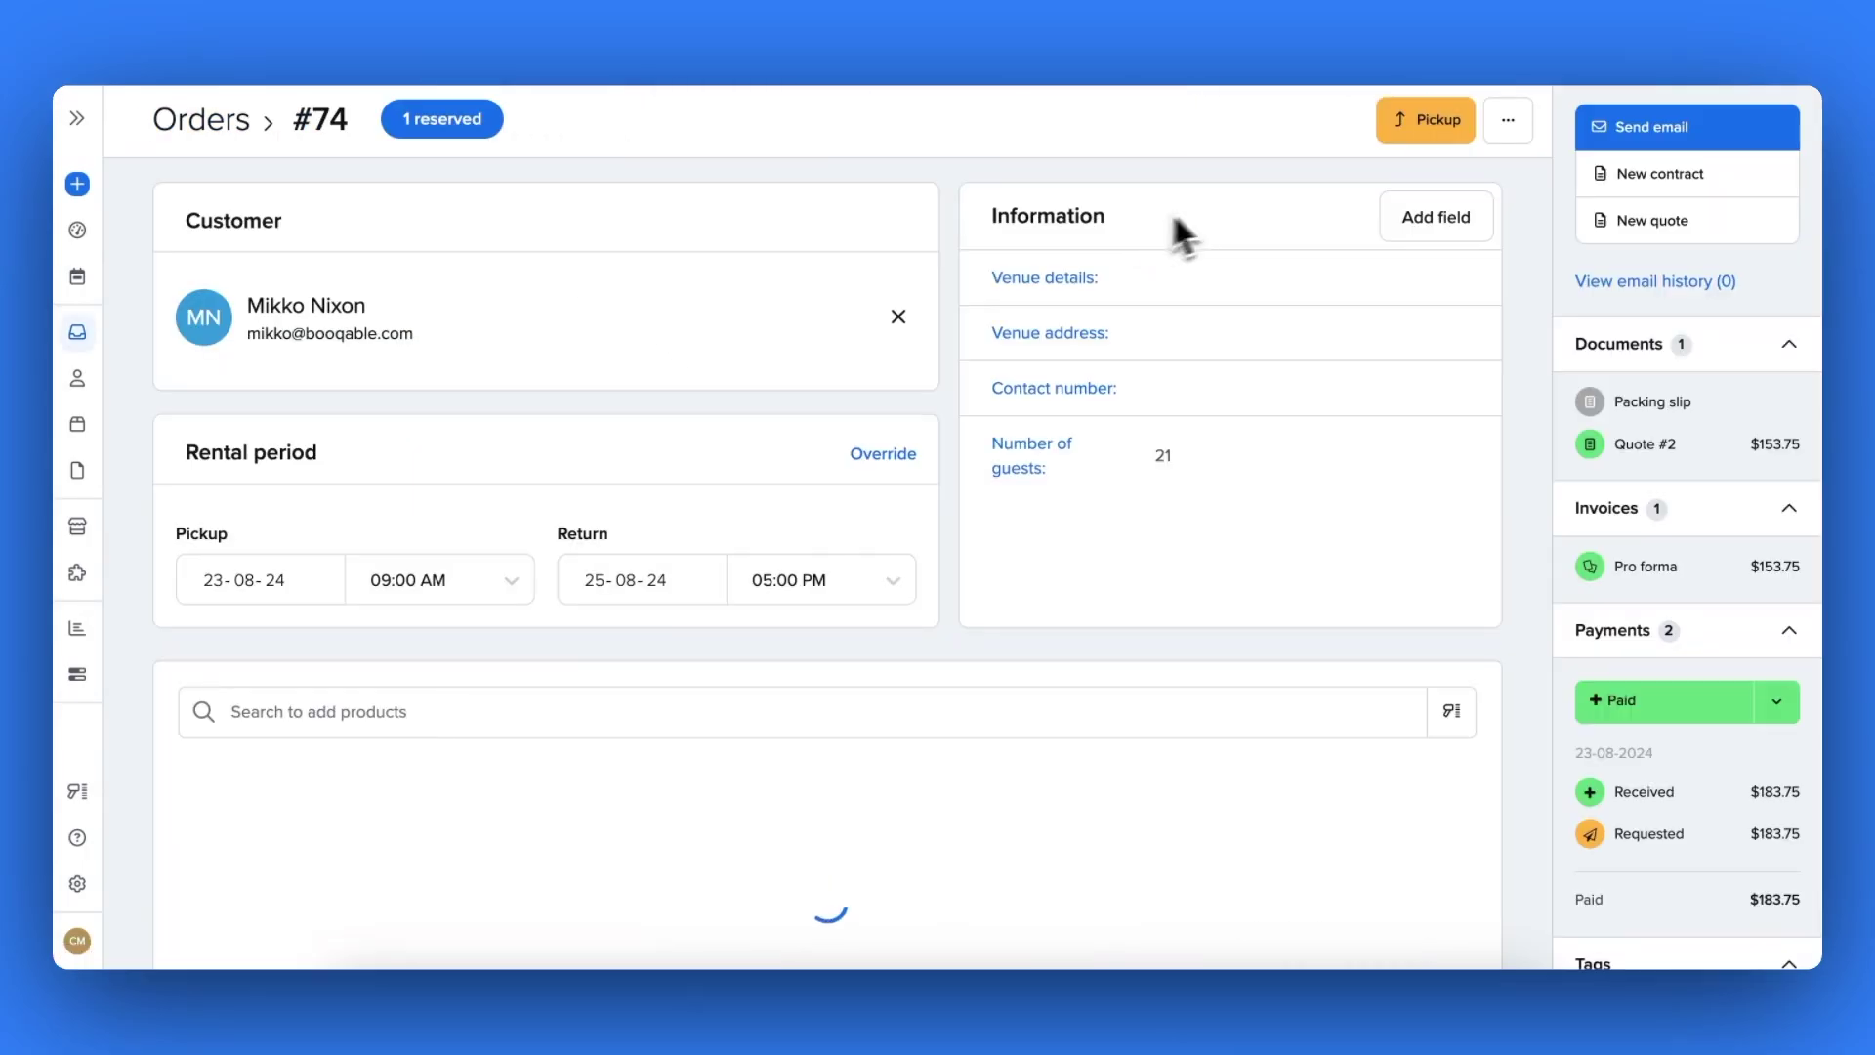
# Draft an email from the Order confirmation template, then close it unsent
pyautogui.click(1597, 131)
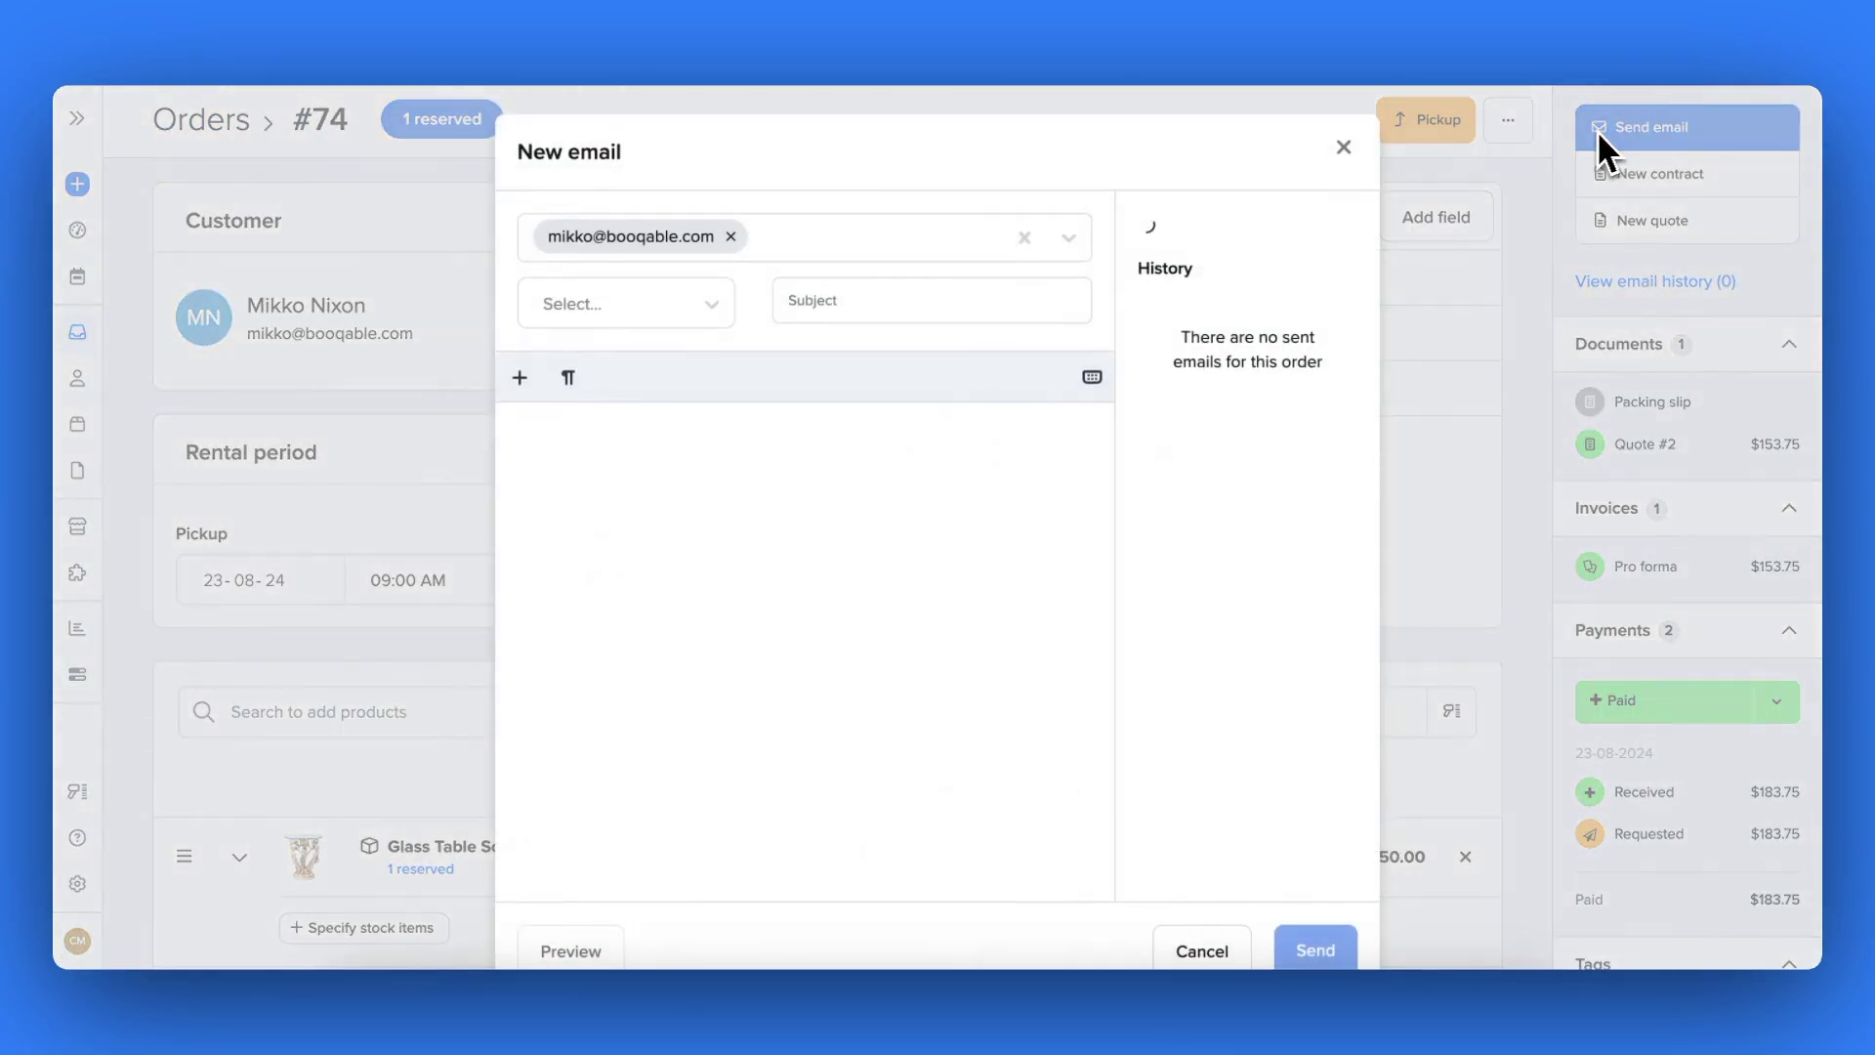
pyautogui.click(682, 307)
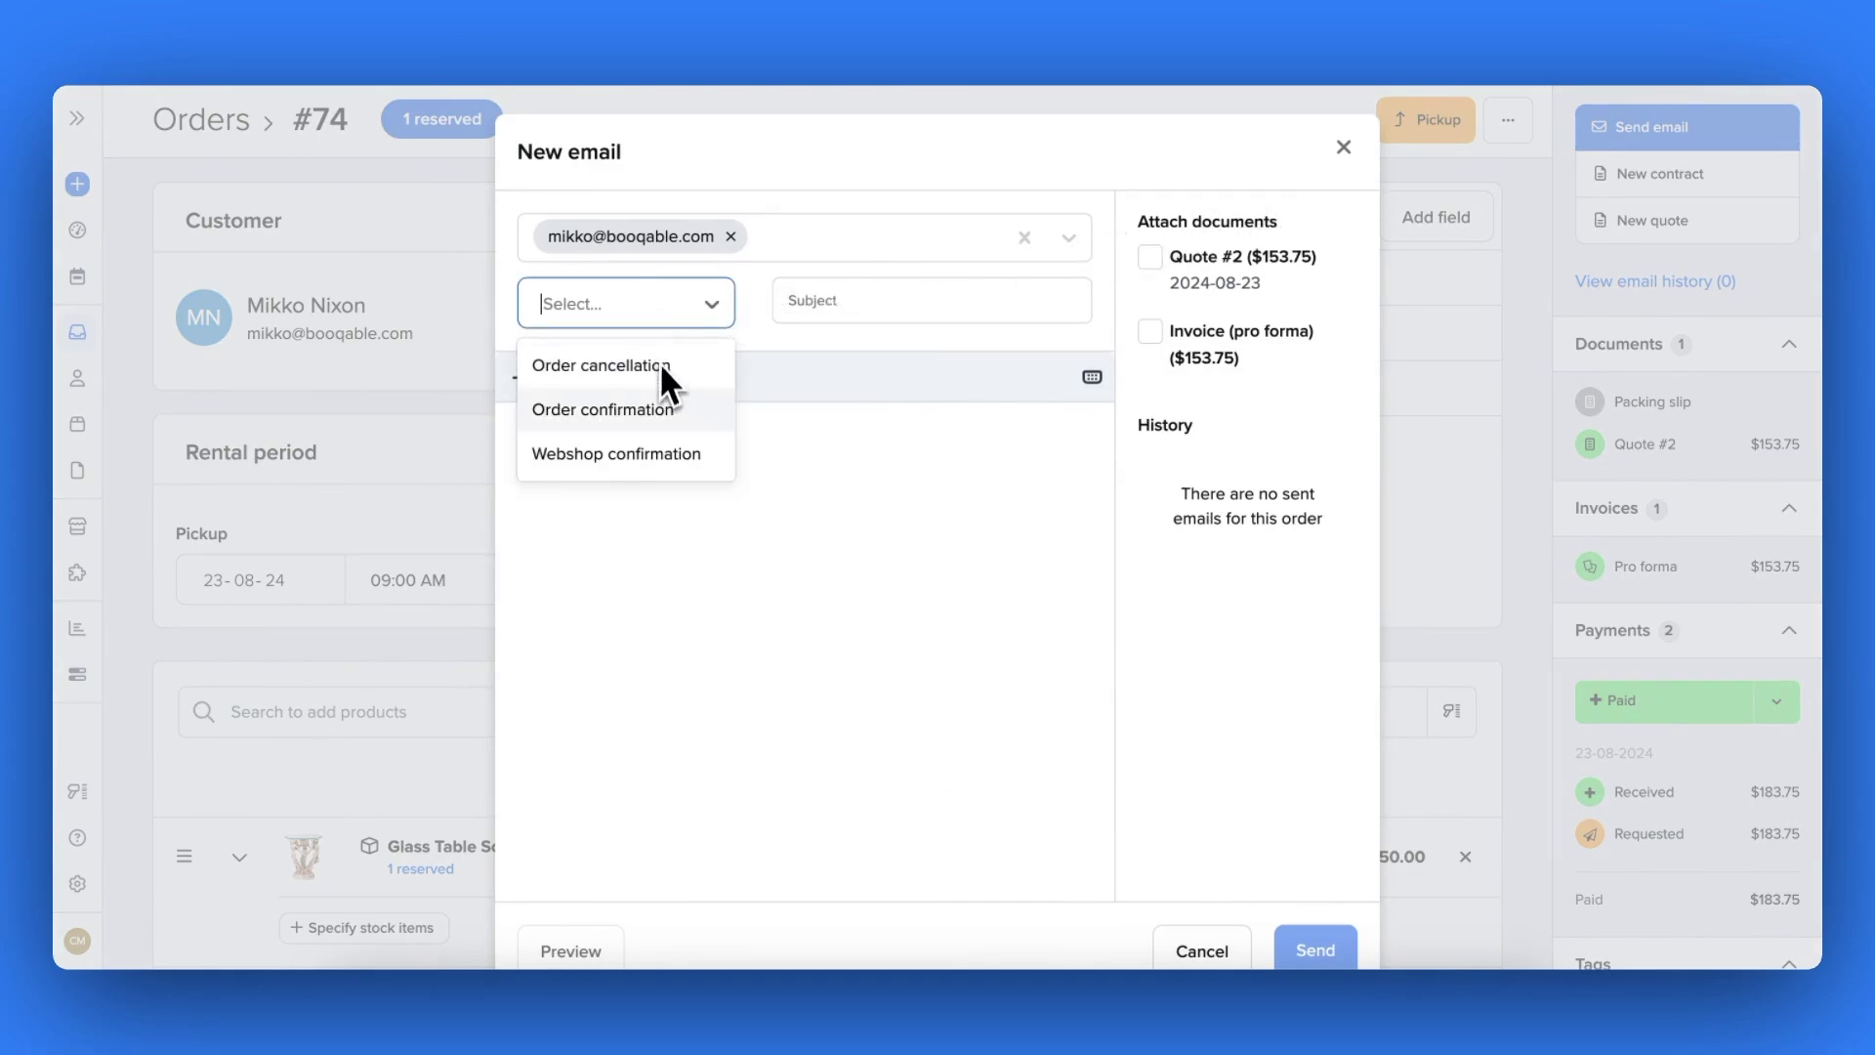
pyautogui.click(660, 409)
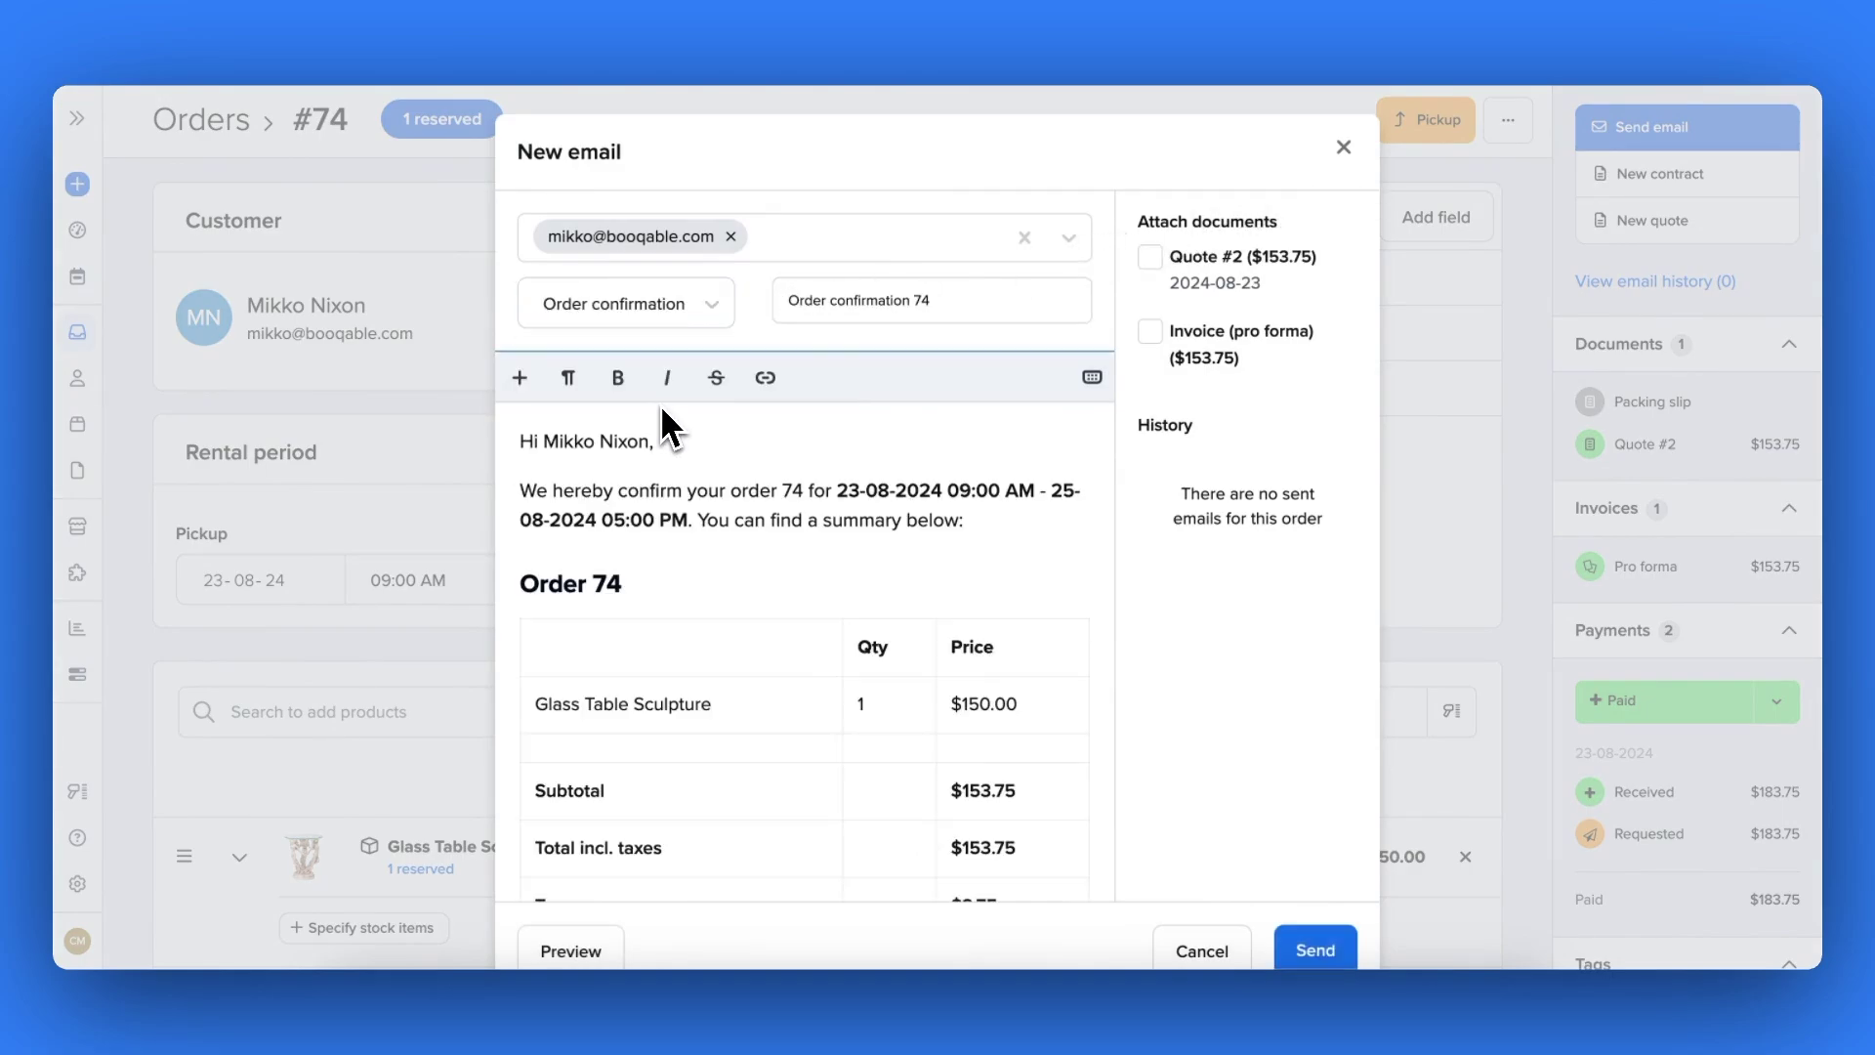
pyautogui.scroll(-5, 701, 539)
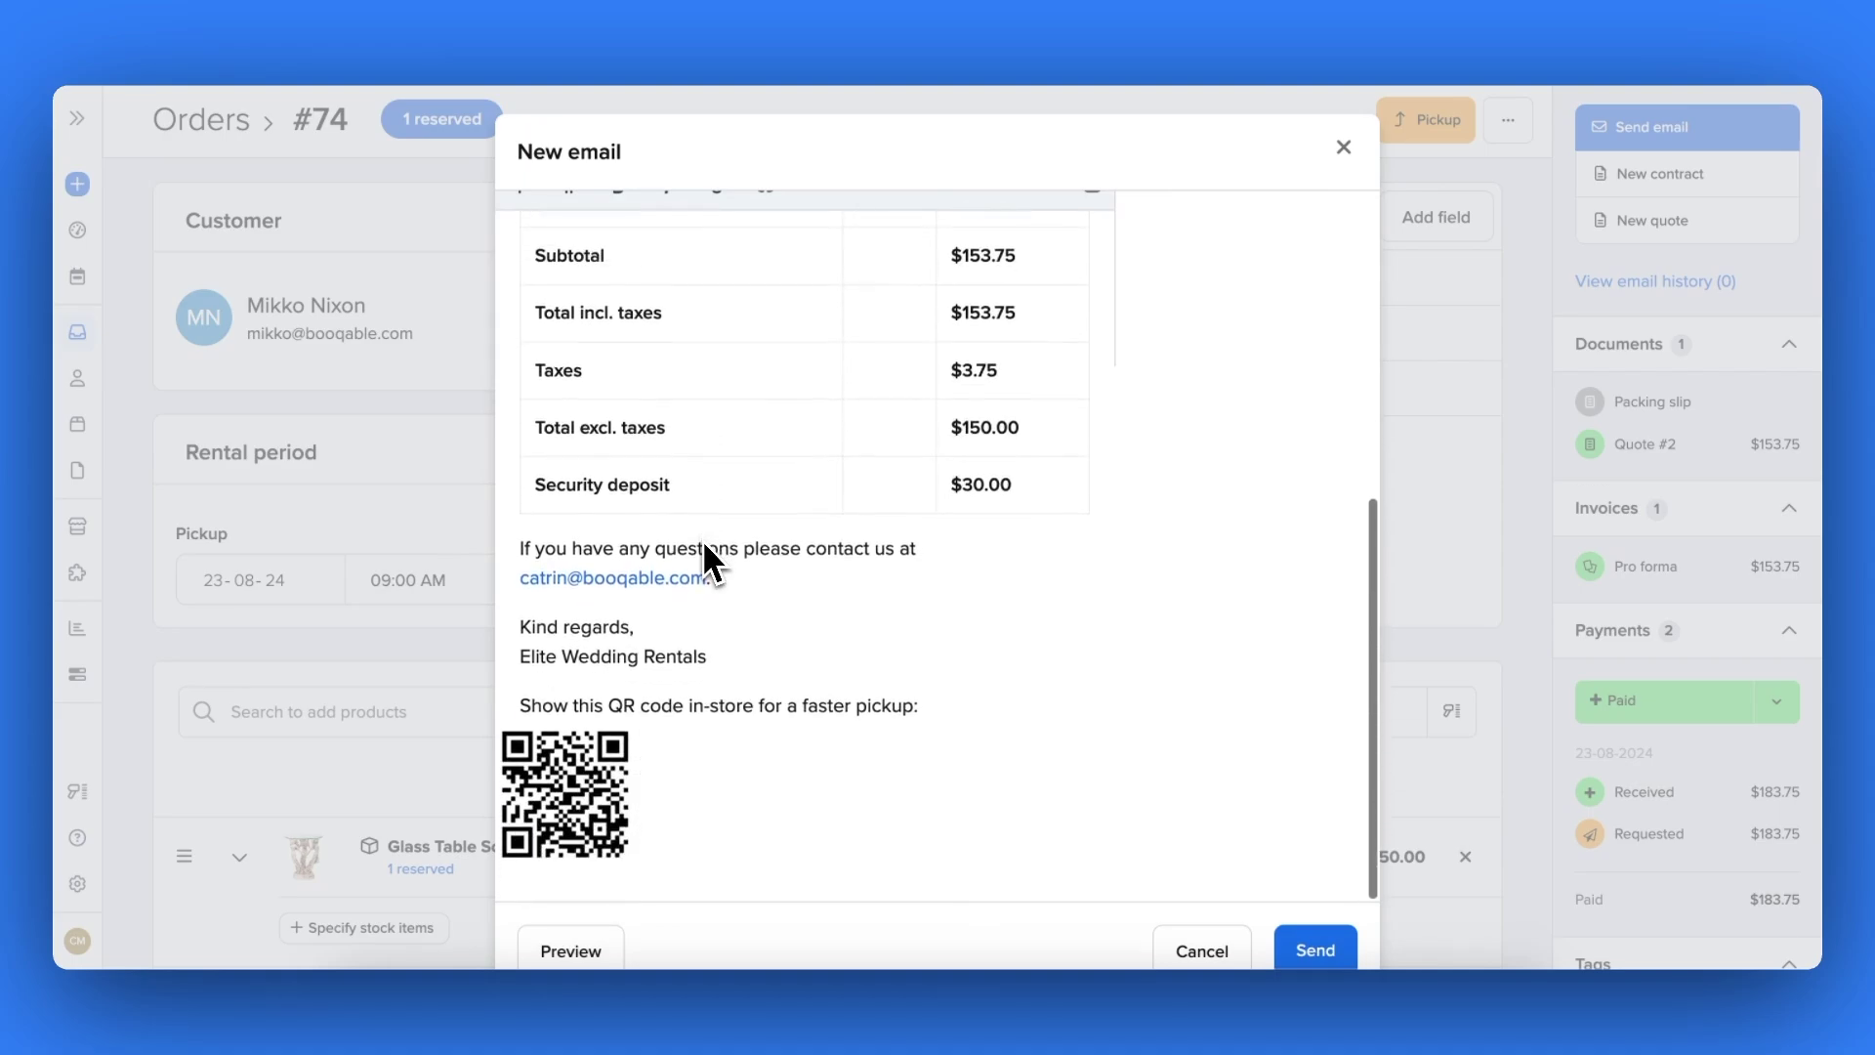
pyautogui.scroll(6, 703, 546)
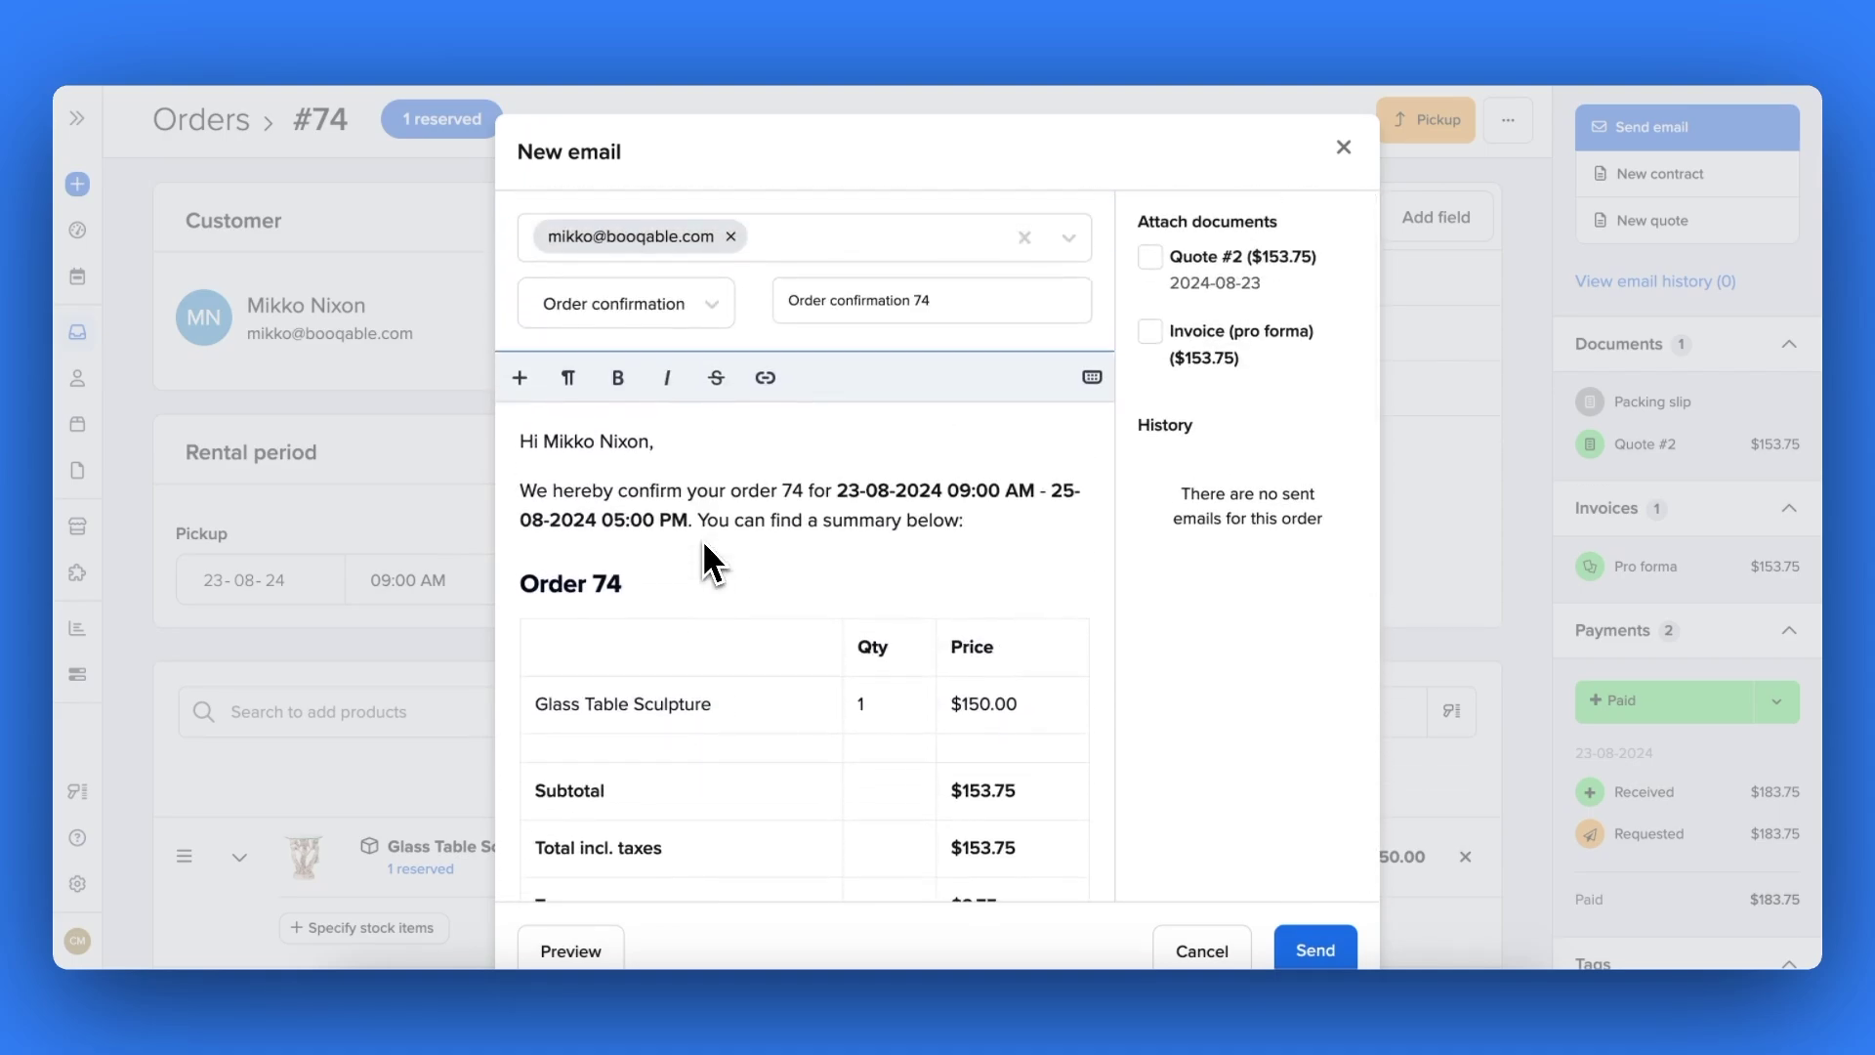
pyautogui.scroll(-5, 703, 545)
pyautogui.scroll(4, 703, 545)
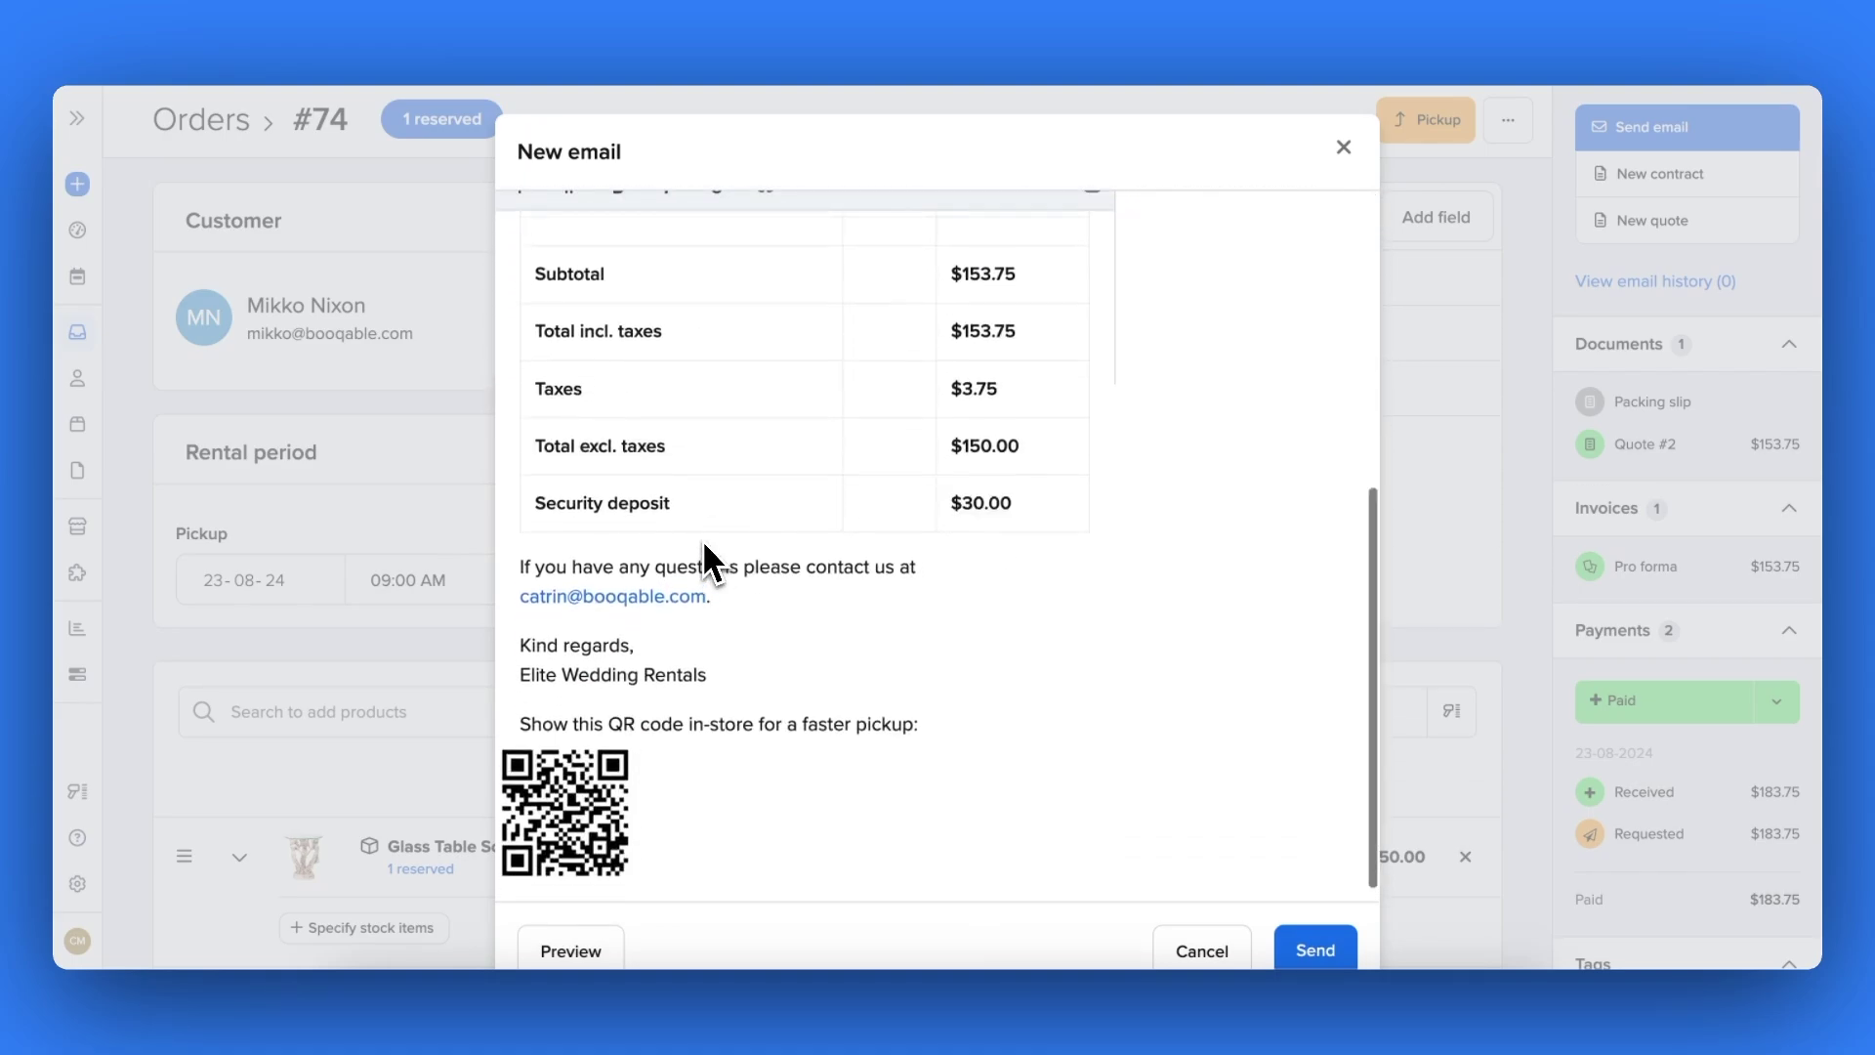
pyautogui.scroll(2, 701, 557)
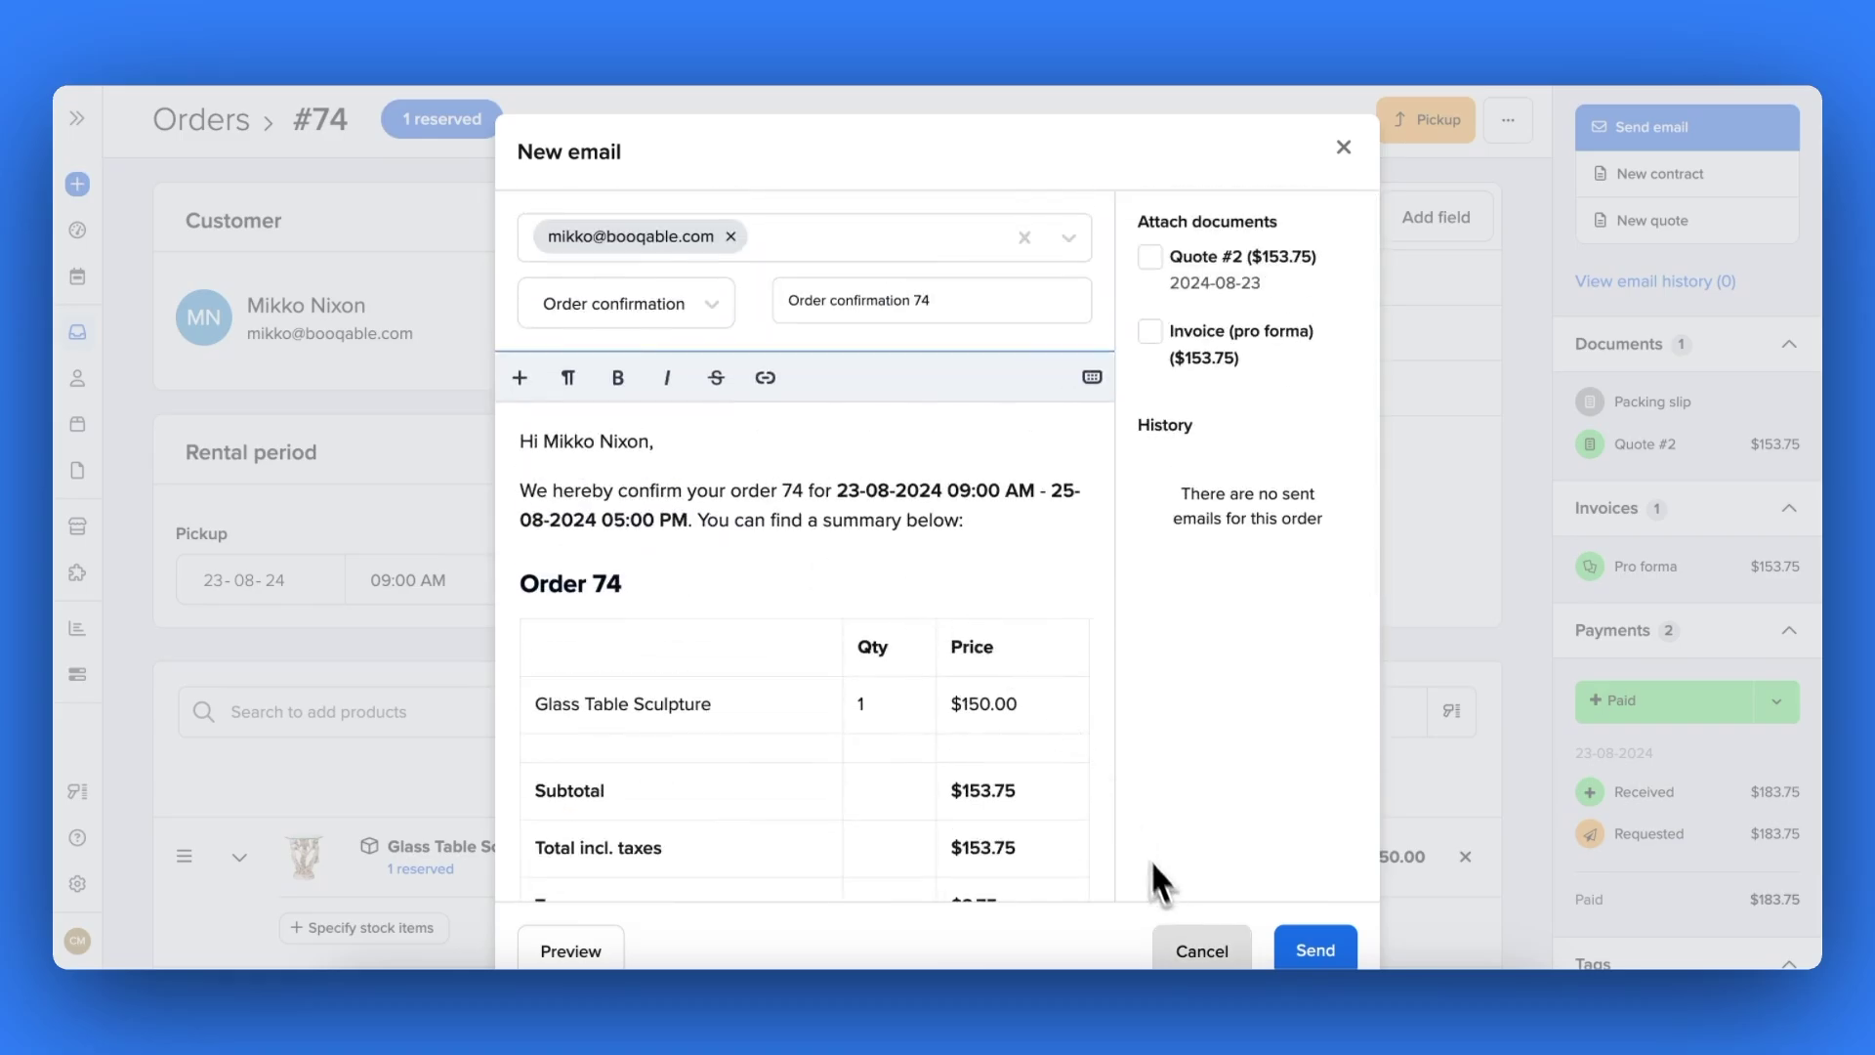
pyautogui.click(1185, 945)
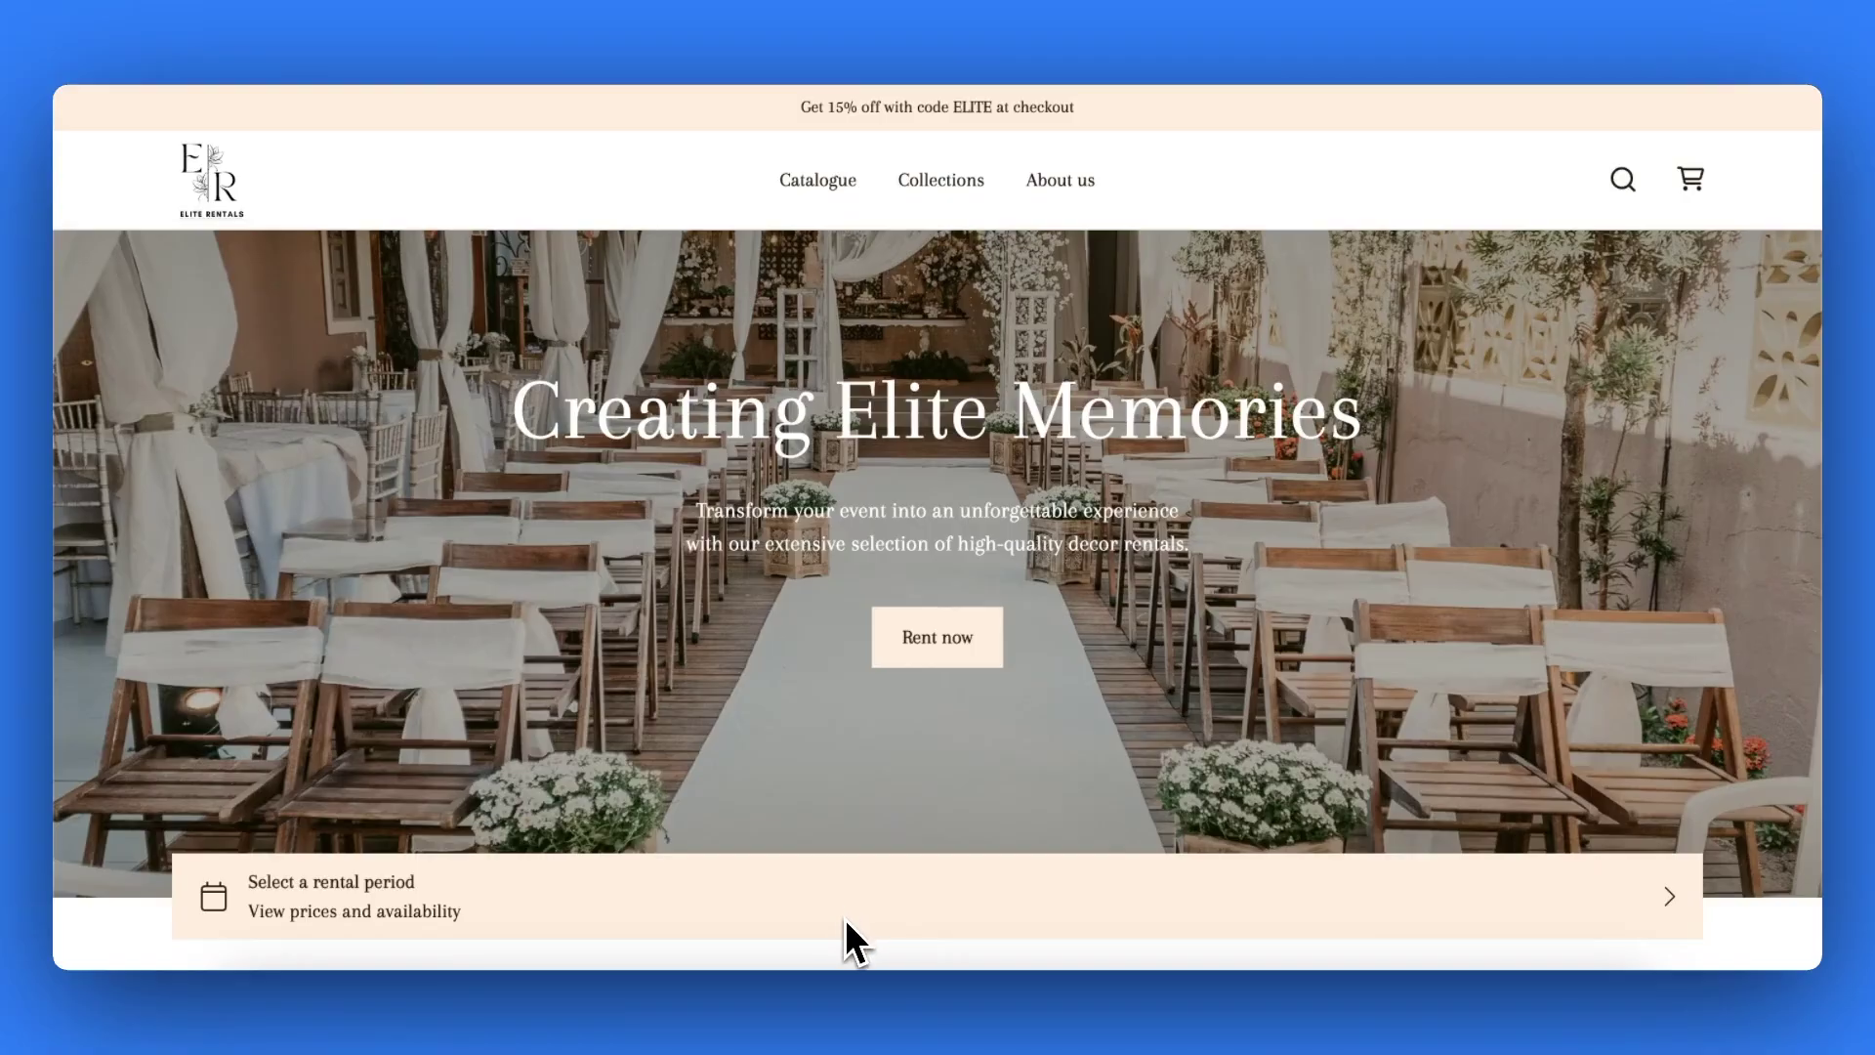
# Pick storefront rental dates of 22 August pickup to 28 August, 03:00 PM return
pyautogui.click(846, 918)
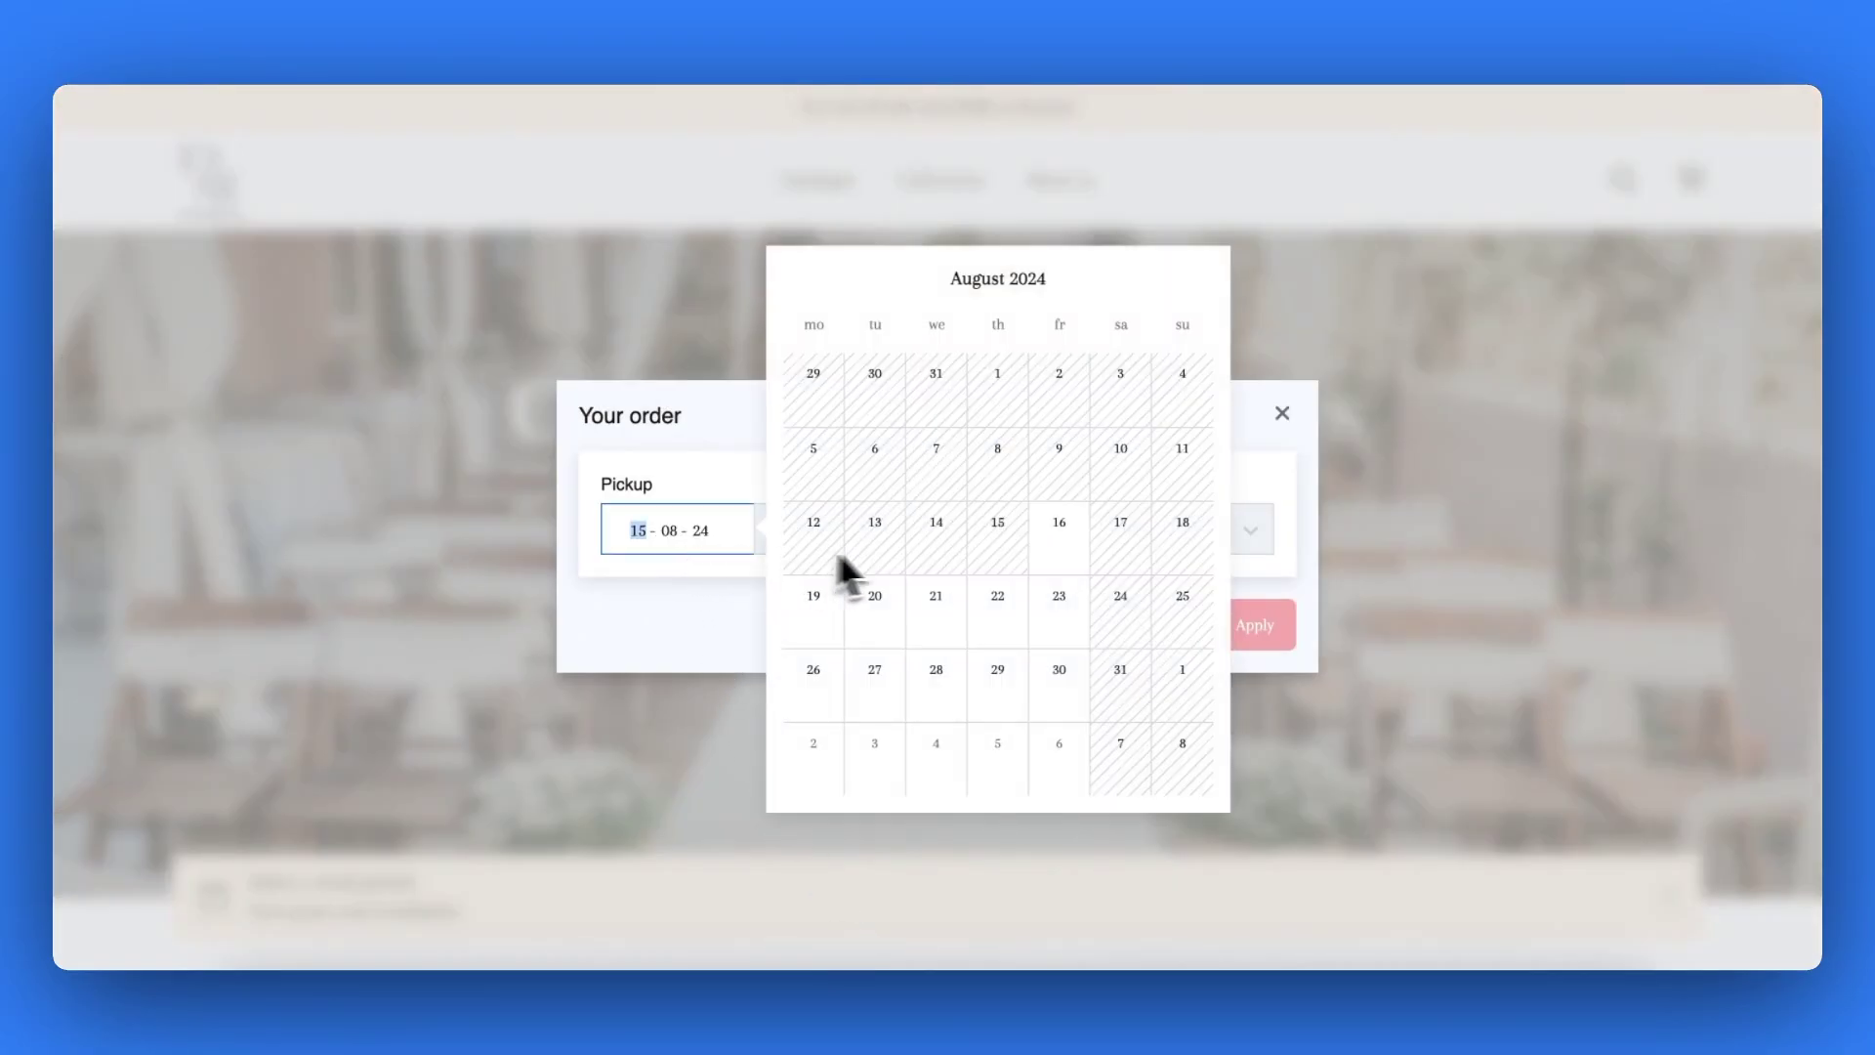
pyautogui.click(1005, 596)
pyautogui.click(992, 547)
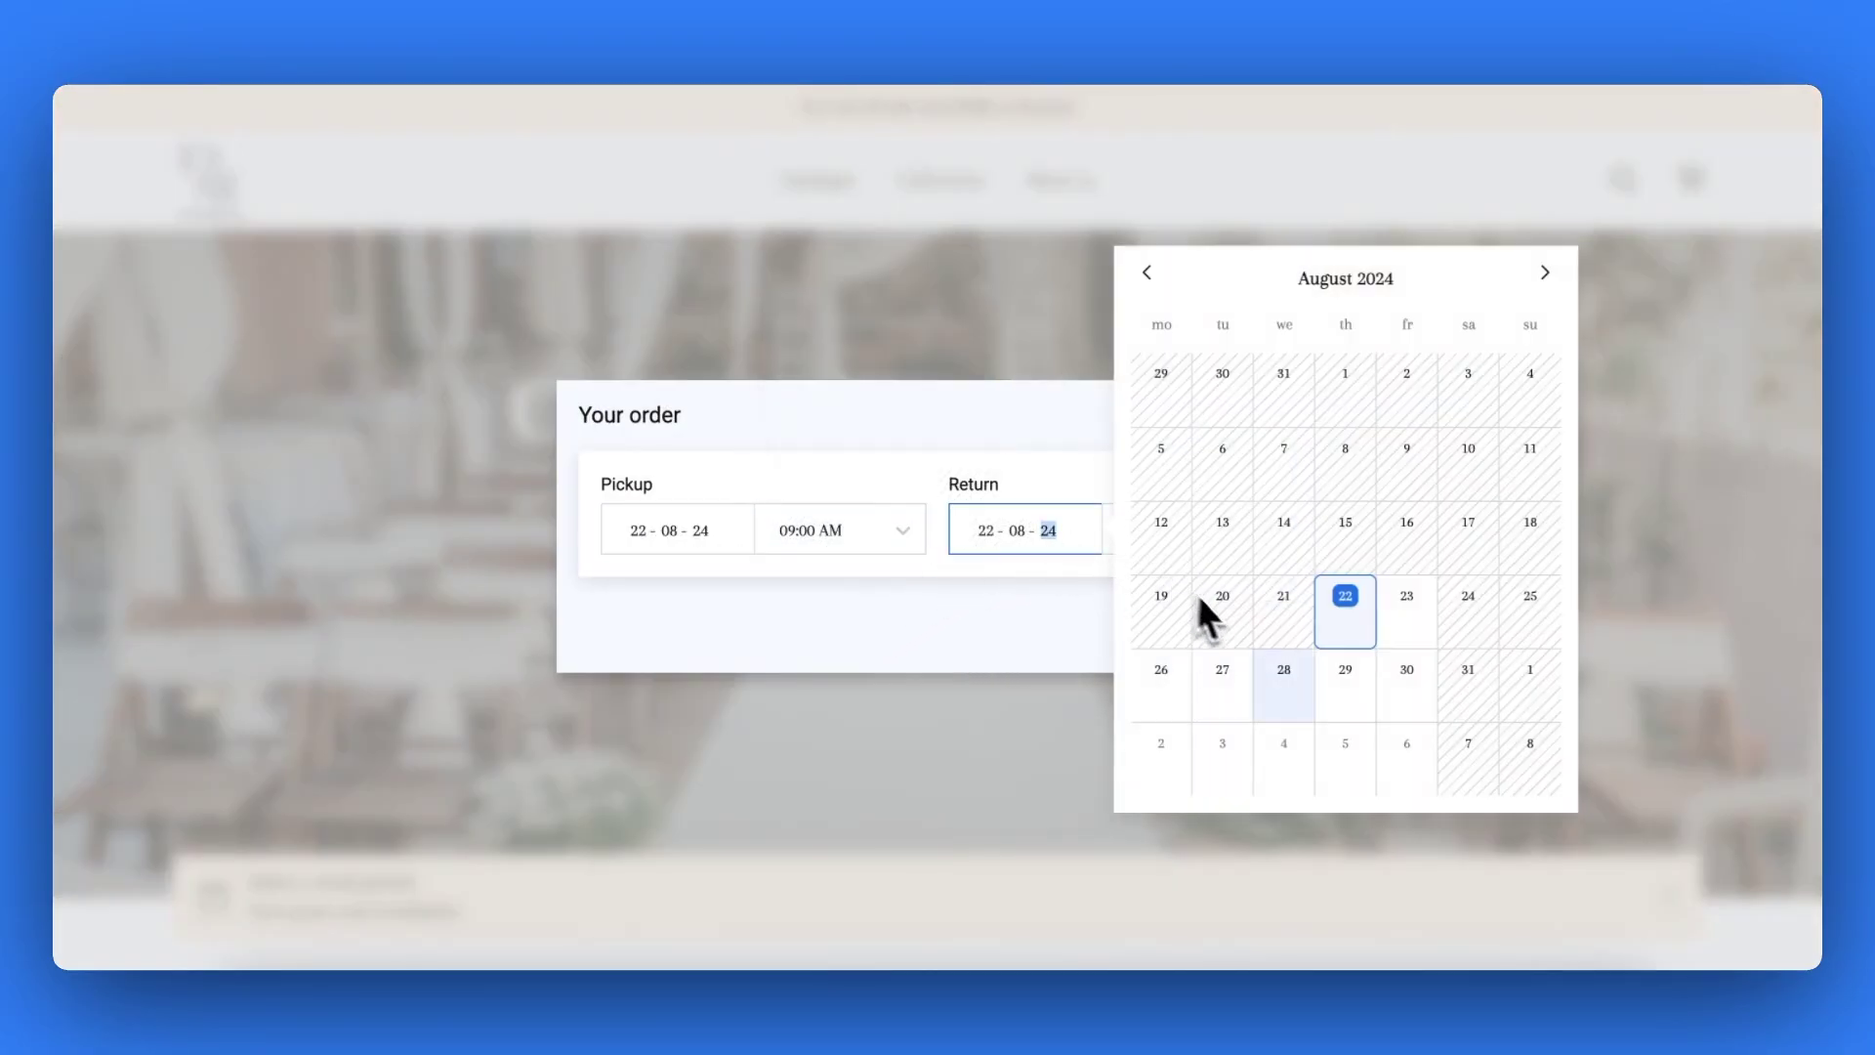
pyautogui.click(1289, 669)
pyautogui.click(1178, 717)
pyautogui.click(1251, 635)
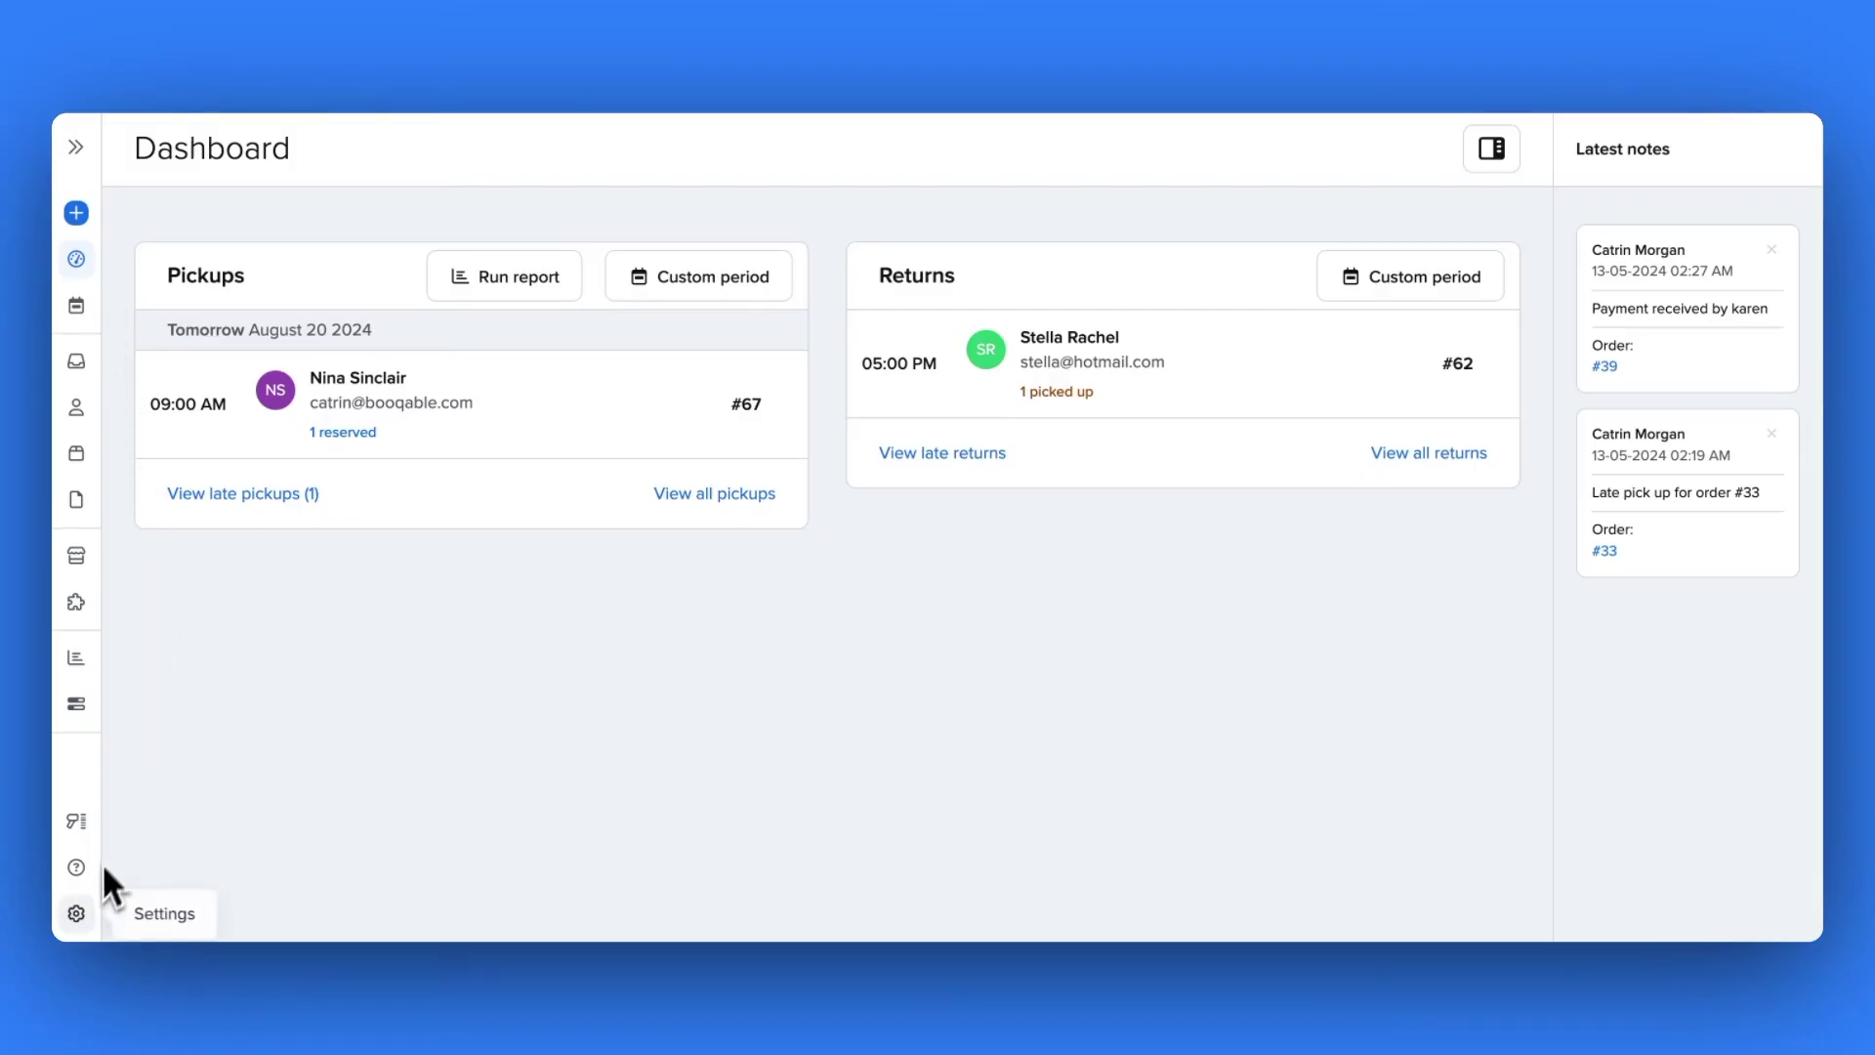
# Go to the Operating hours section of the Rental period settings
pyautogui.click(75, 918)
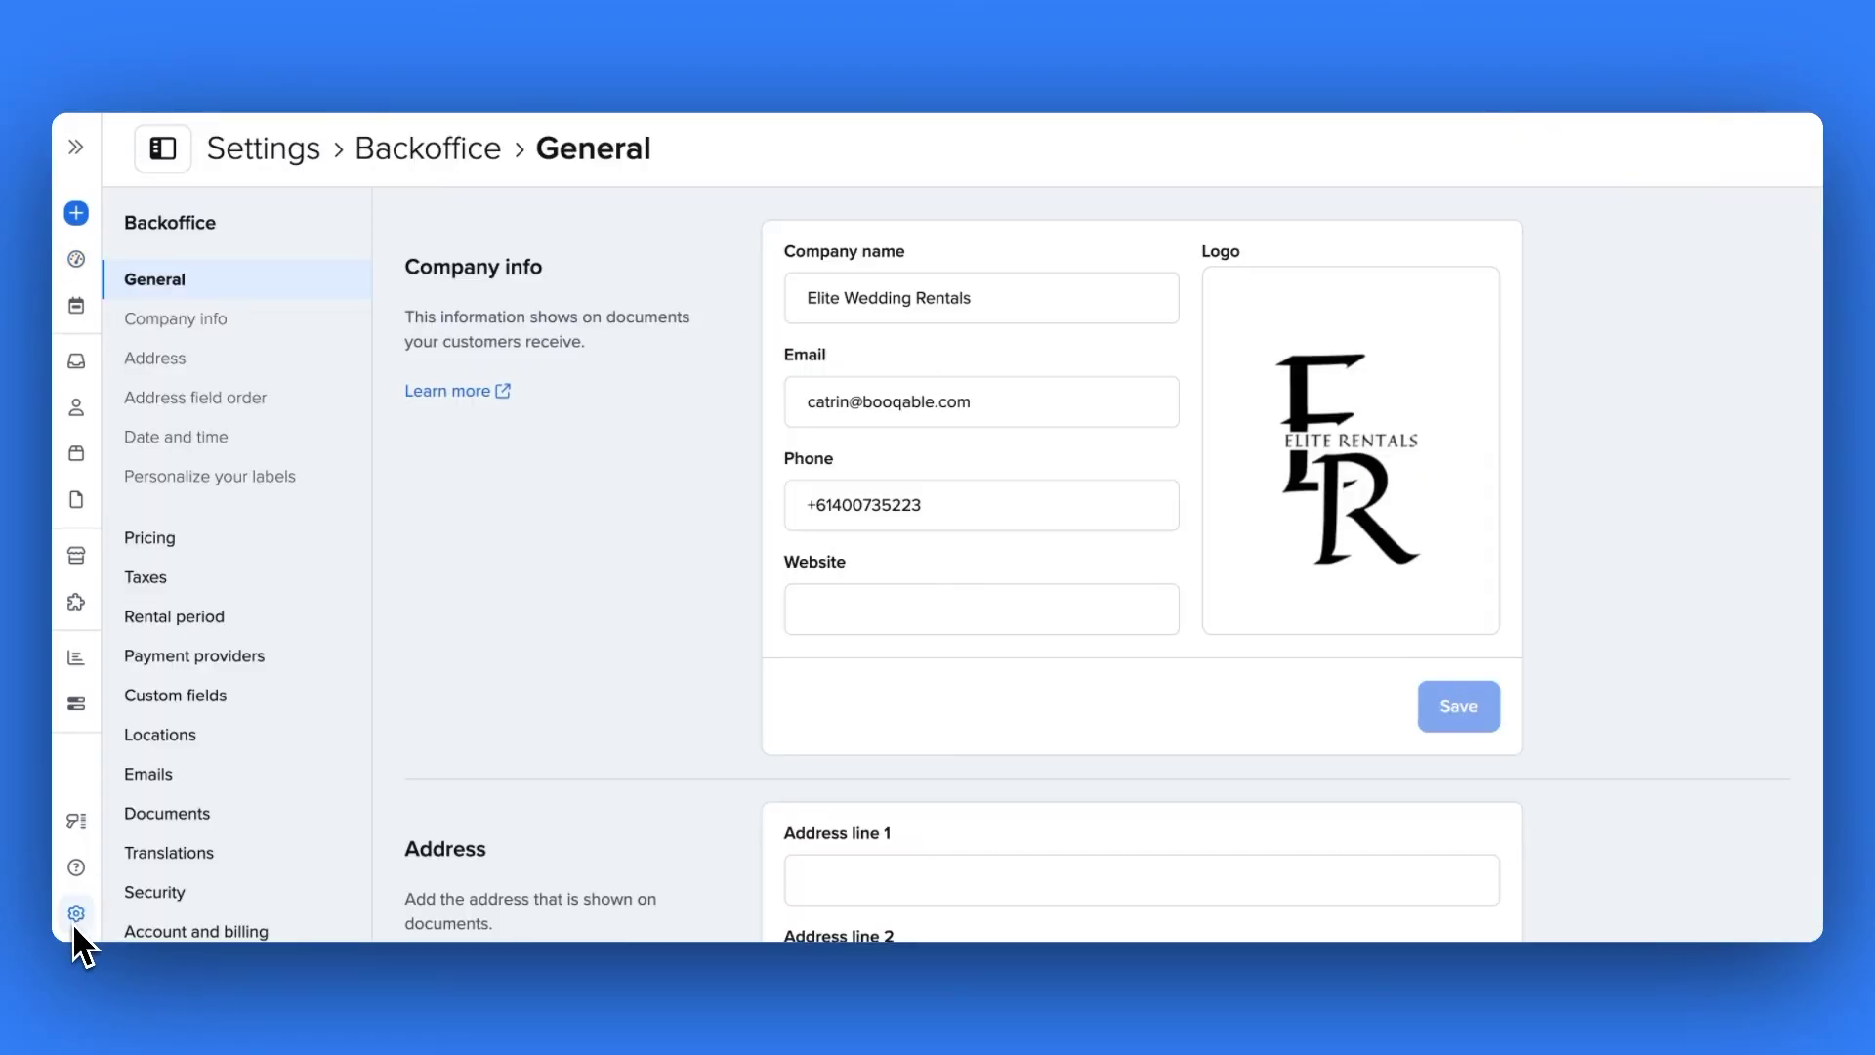
pyautogui.click(181, 619)
pyautogui.click(293, 511)
# Enable operating hours and add a weekday opening-hours row, adjusting its closing time
pyautogui.click(441, 579)
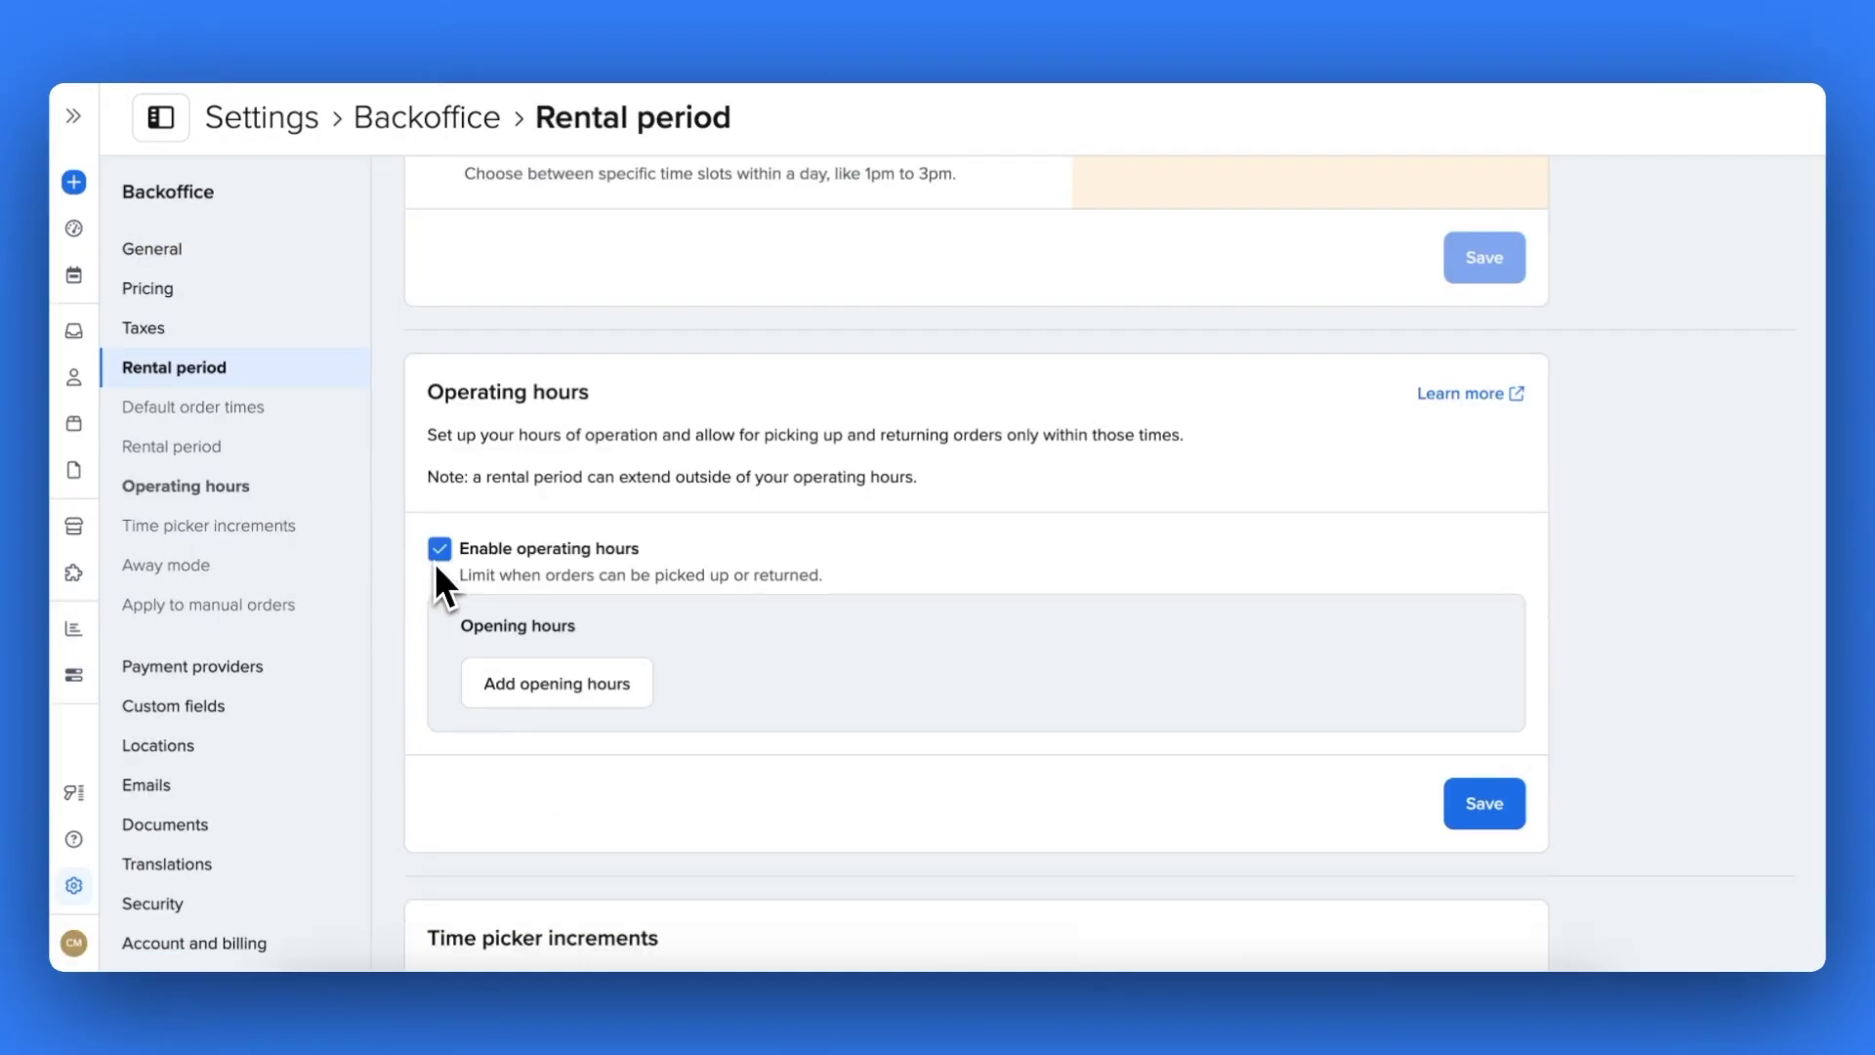
pyautogui.click(556, 681)
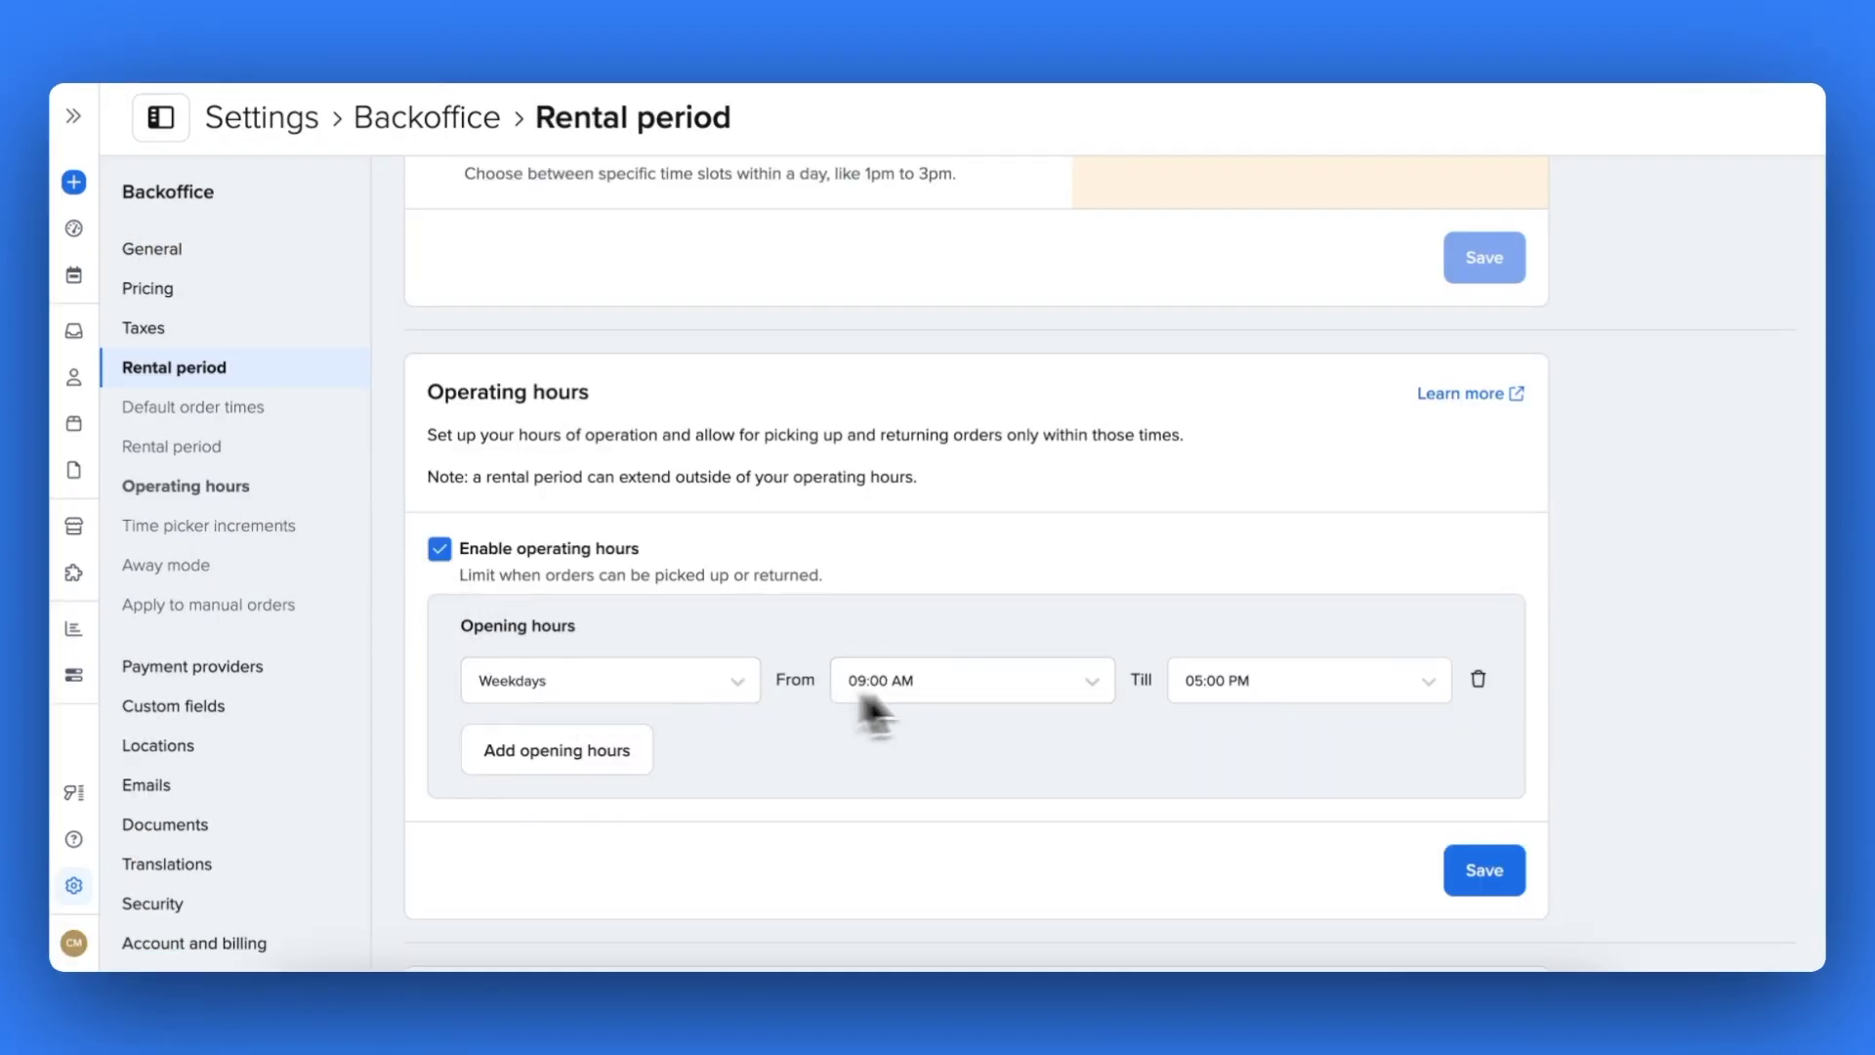
pyautogui.click(1250, 682)
pyautogui.click(1250, 707)
# Add a Weekend opening-hours row, adjust its closing time, and save the operating hours
pyautogui.click(586, 635)
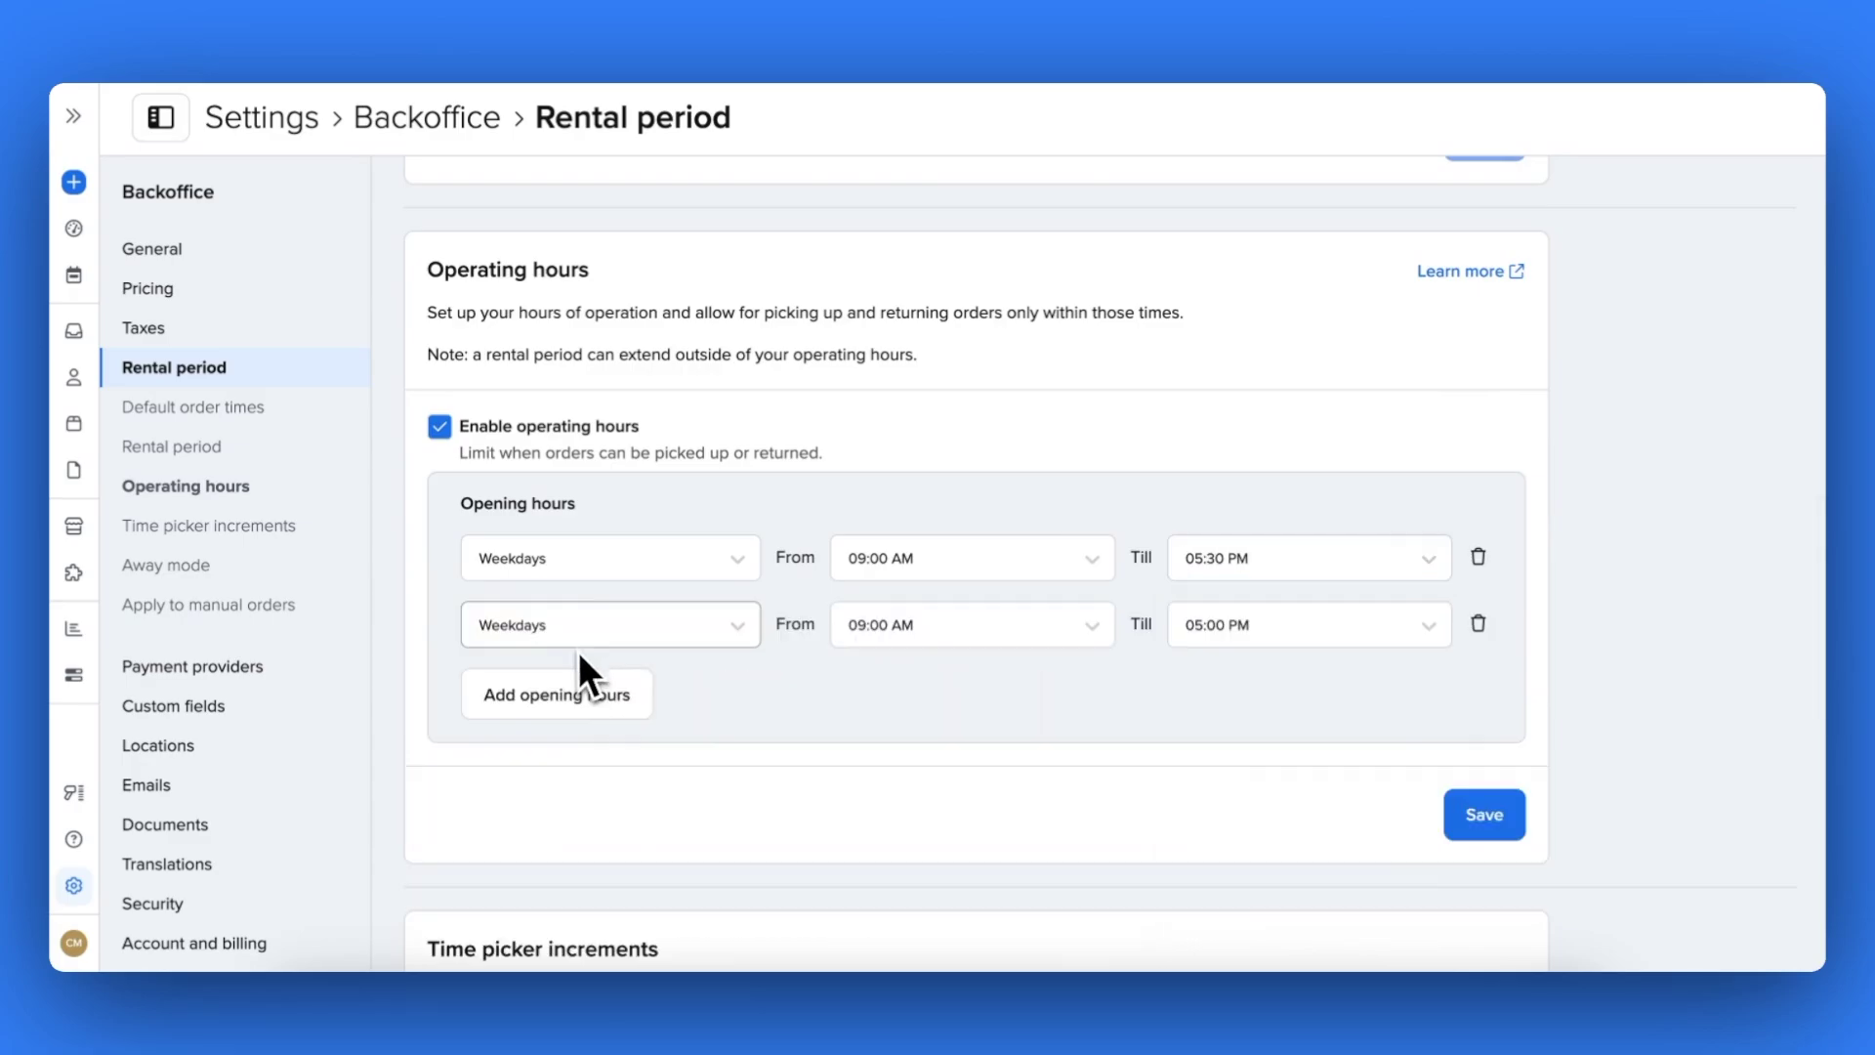
pyautogui.click(581, 625)
pyautogui.click(547, 658)
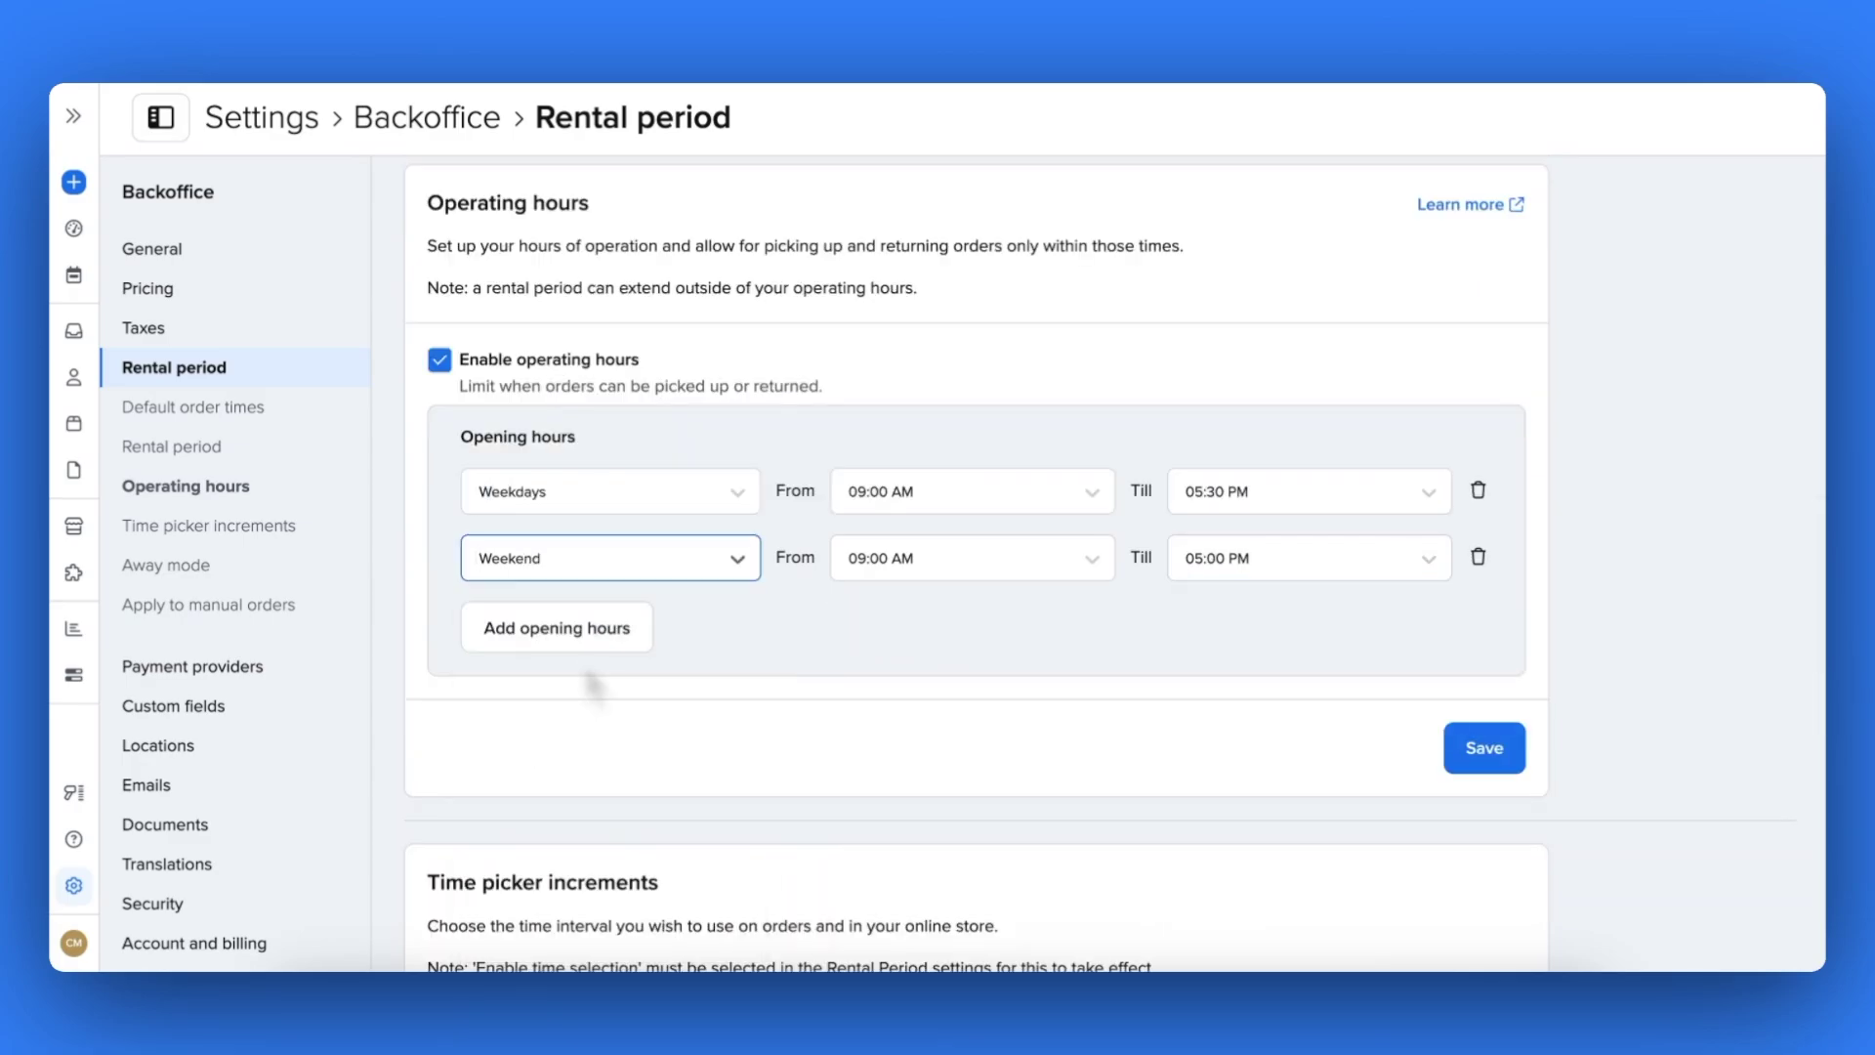
pyautogui.click(1172, 569)
pyautogui.click(1255, 701)
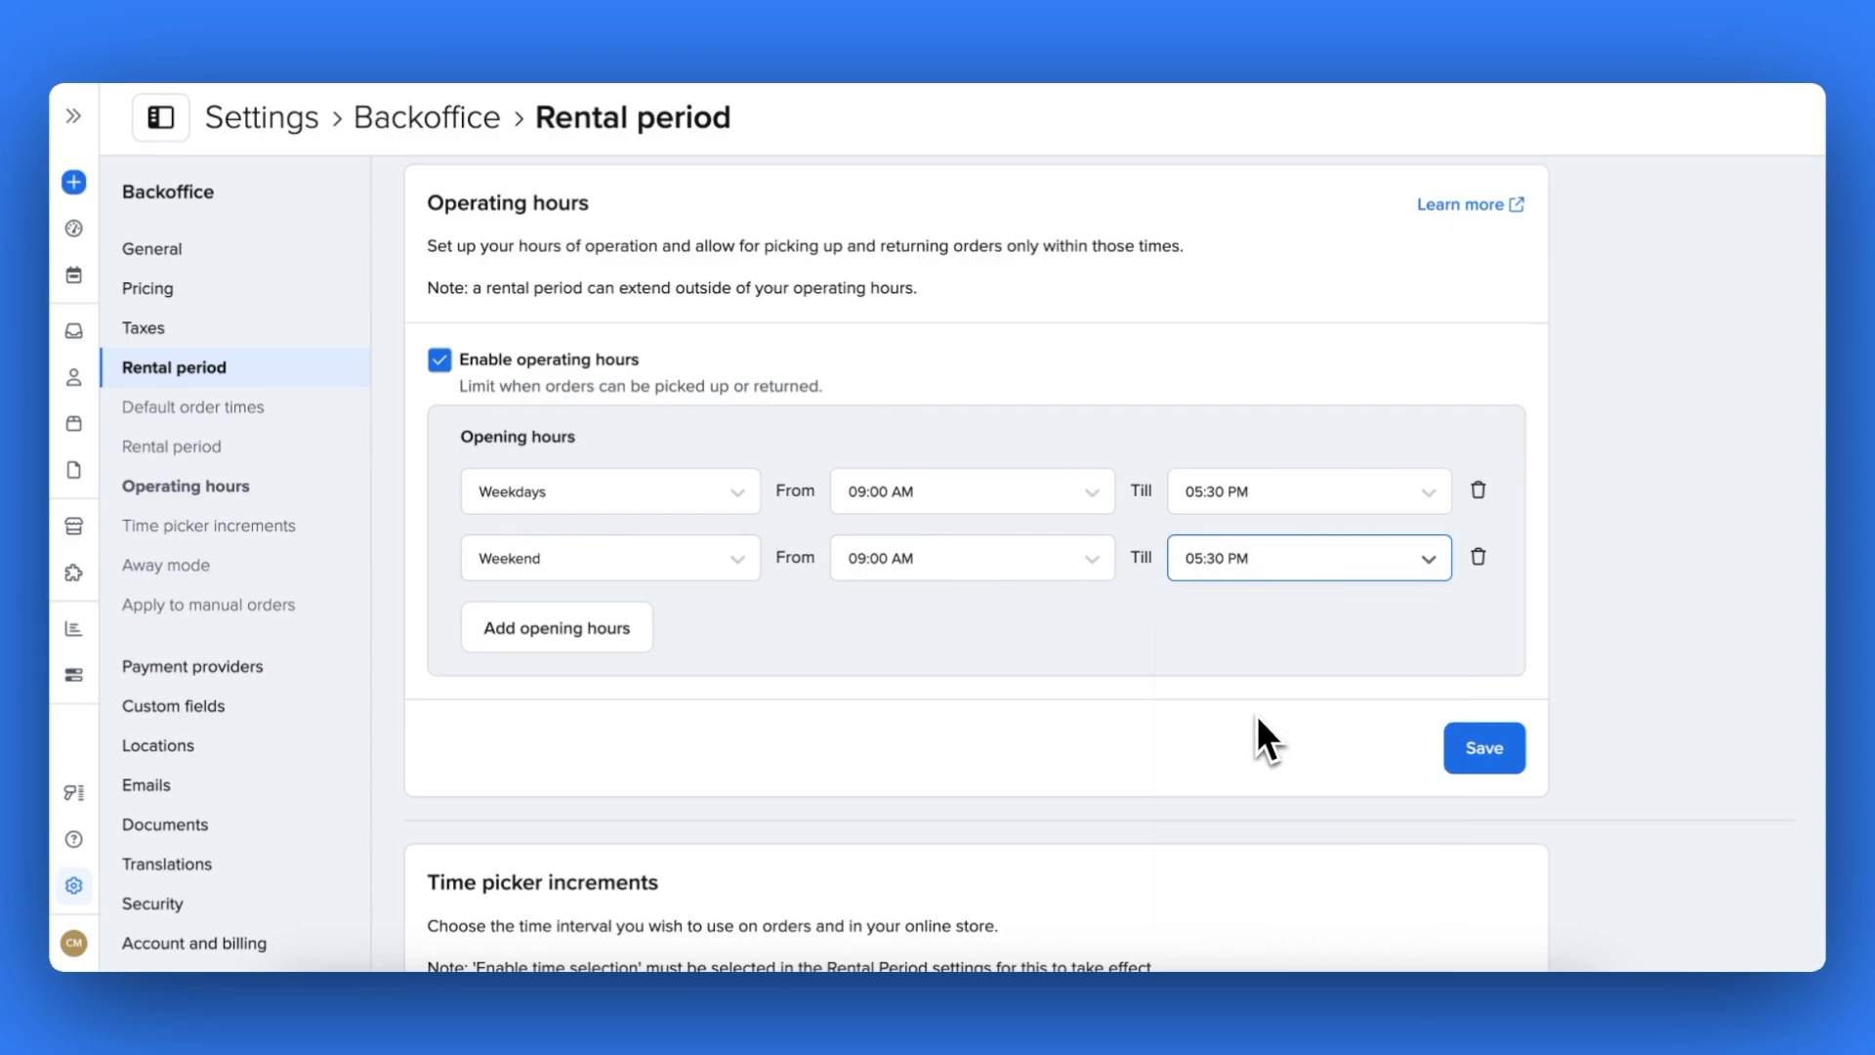
pyautogui.click(1481, 770)
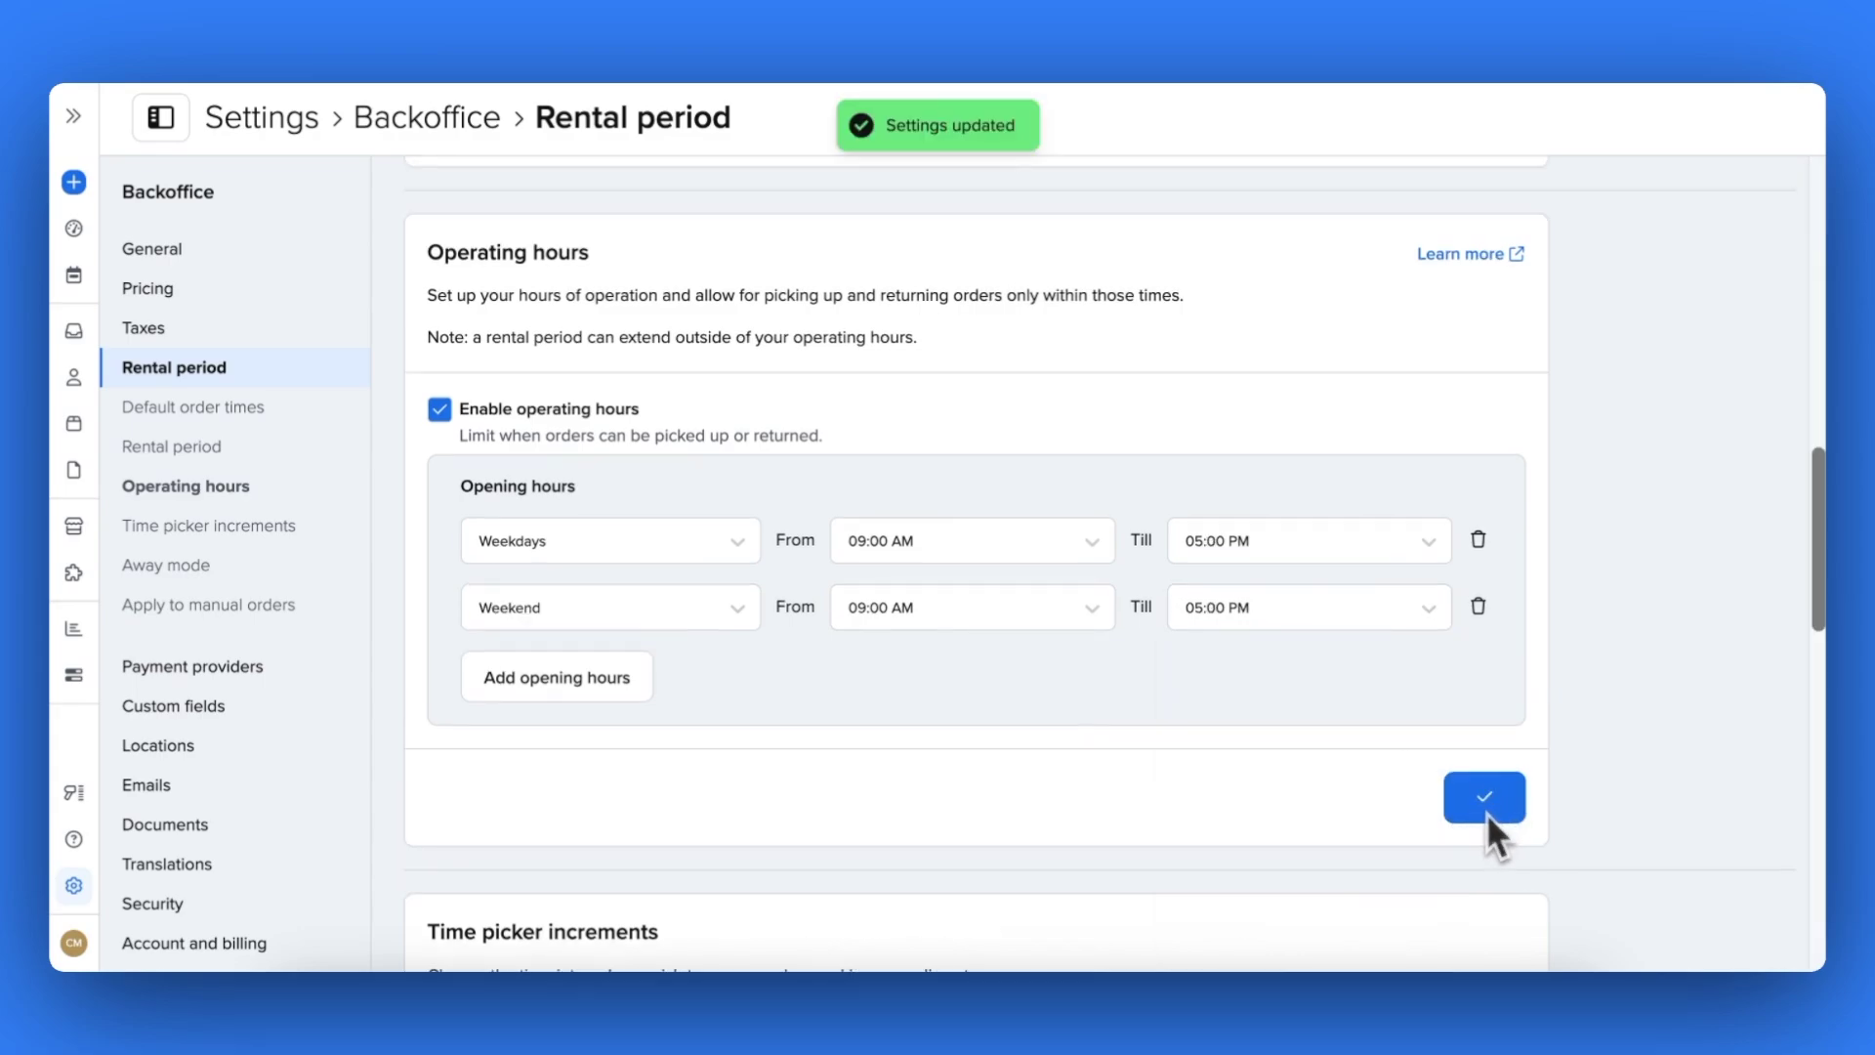
pyautogui.scroll(7, 1487, 811)
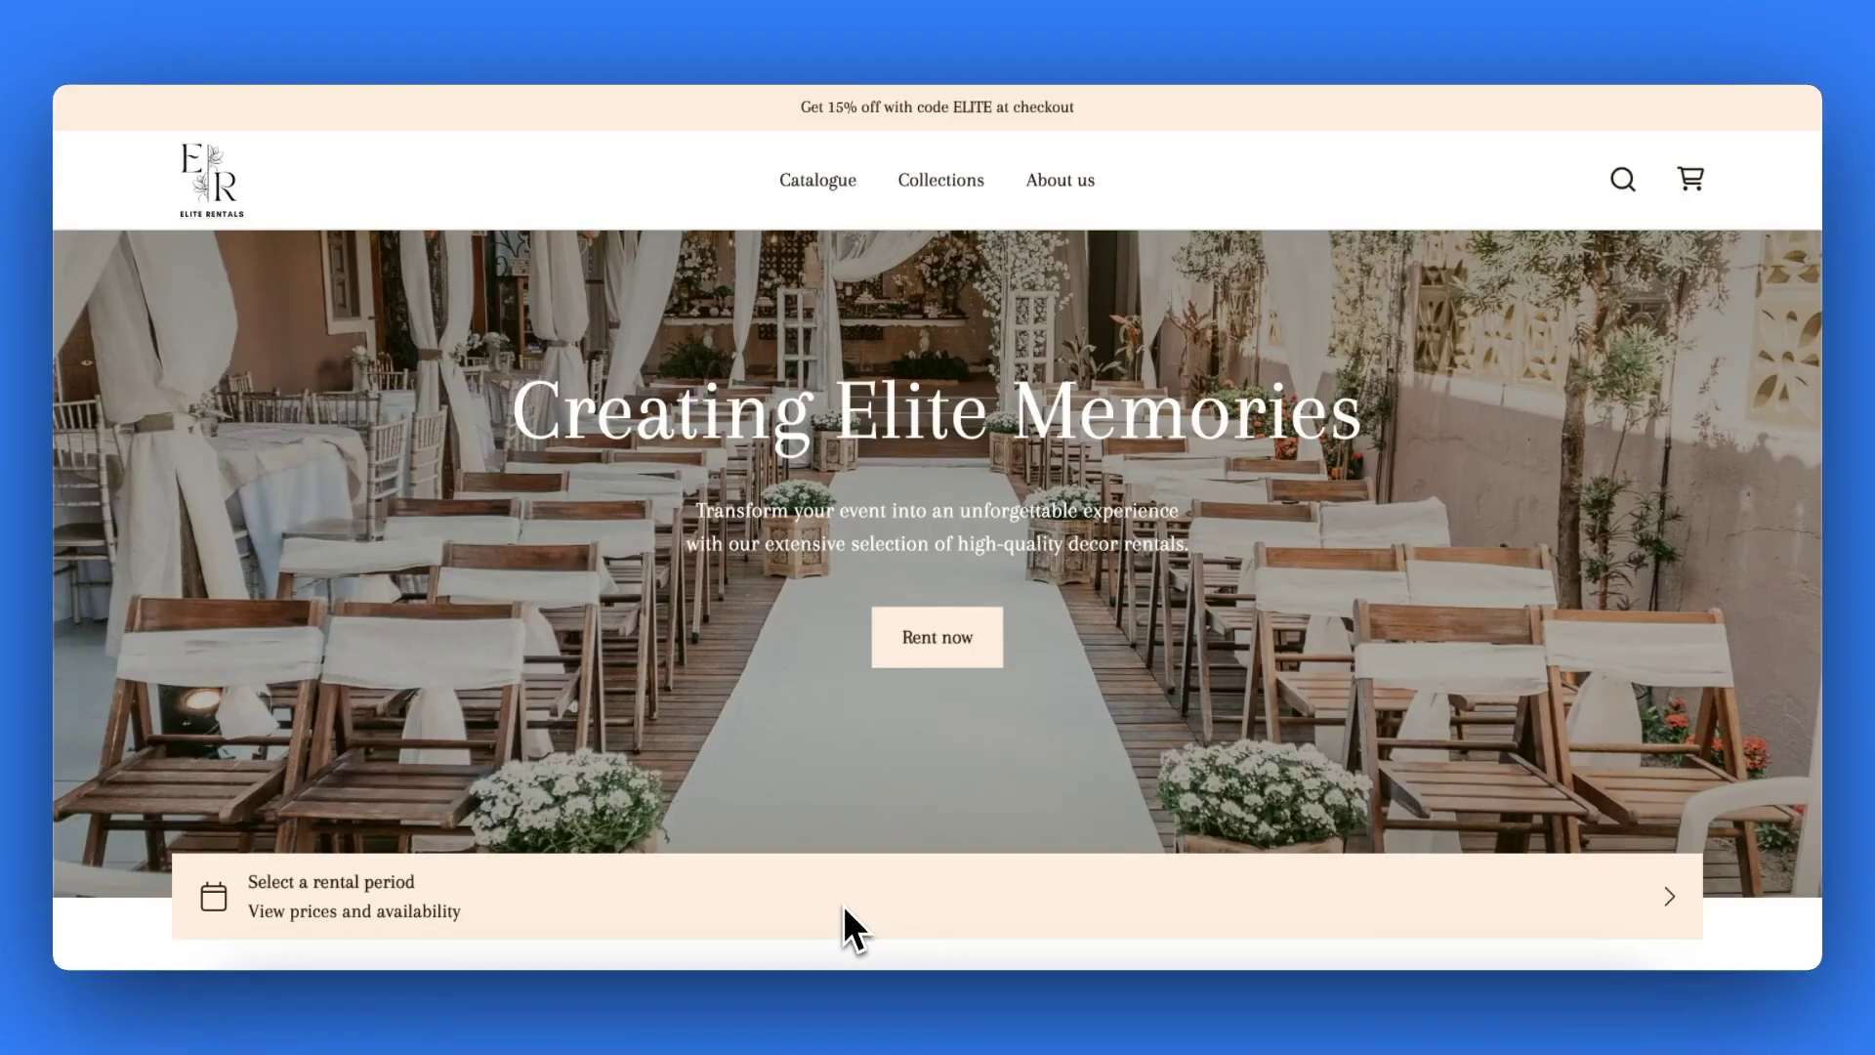
# Pick storefront rental dates of 22 August pickup to 28 August, 03:00 PM return
pyautogui.click(844, 914)
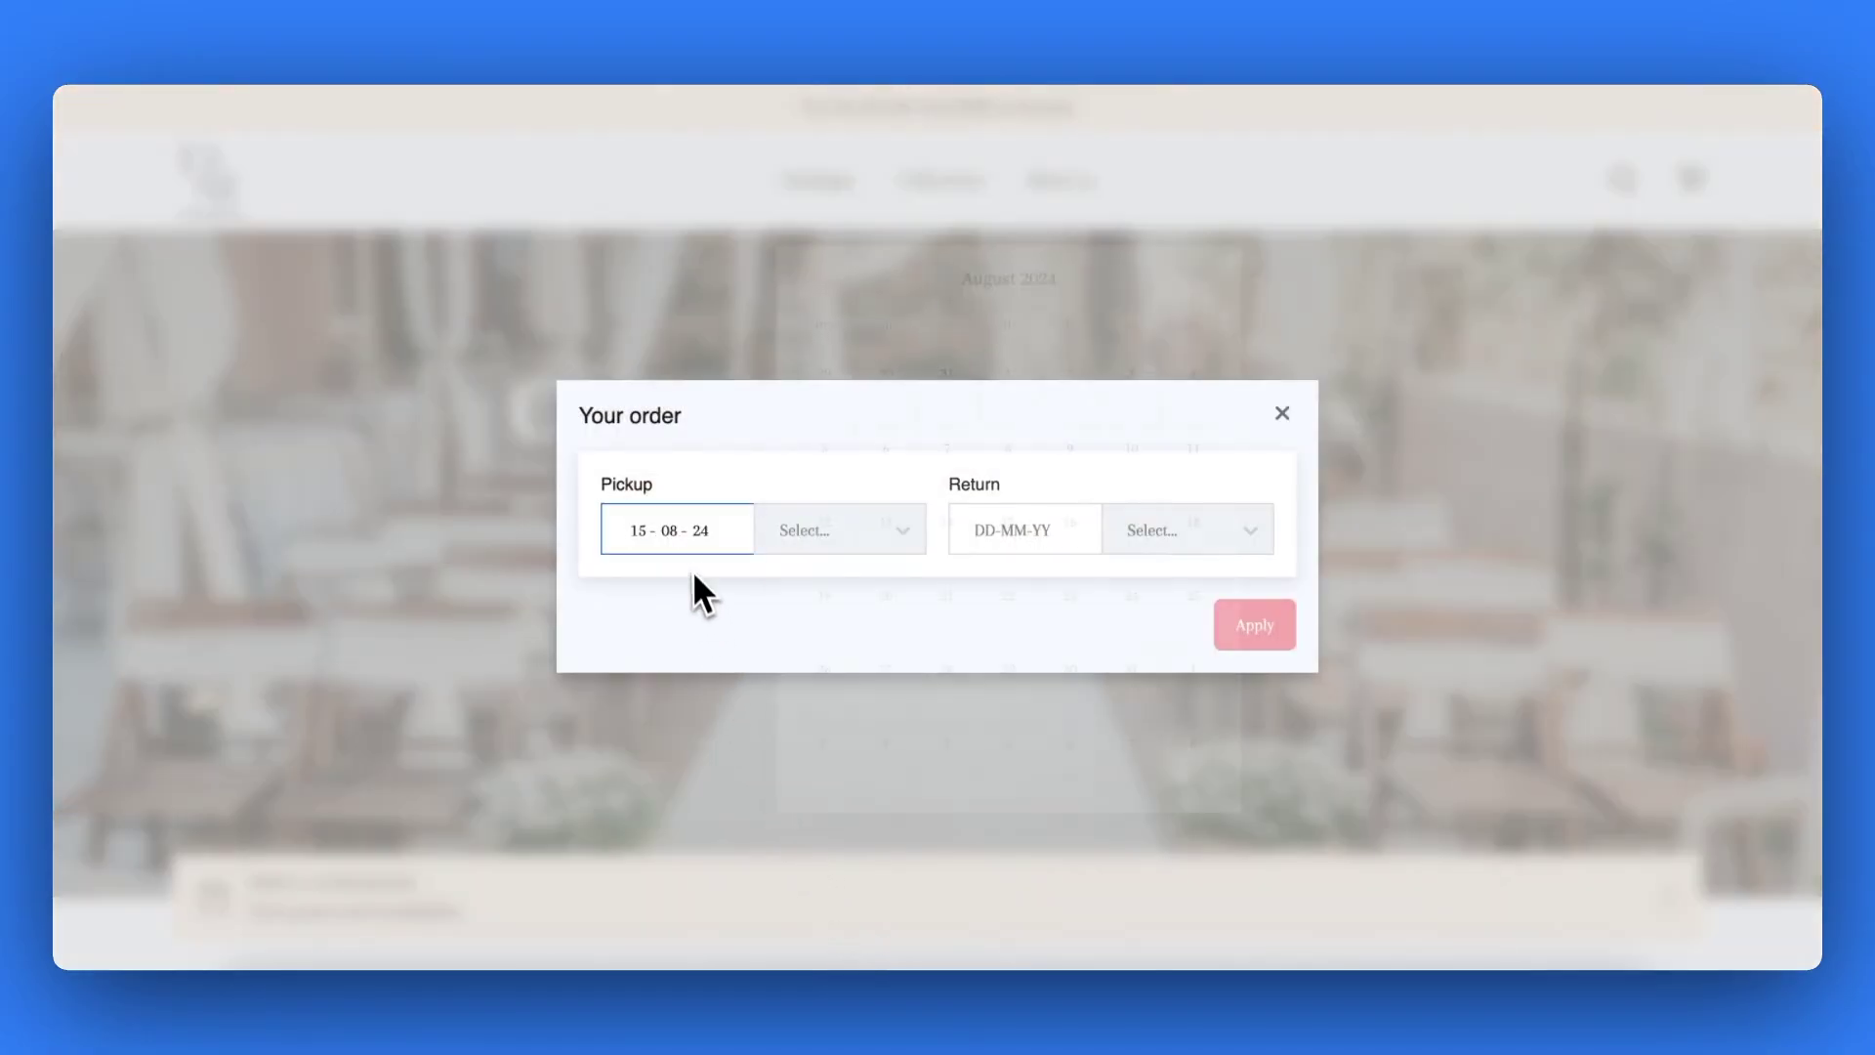
pyautogui.click(1009, 595)
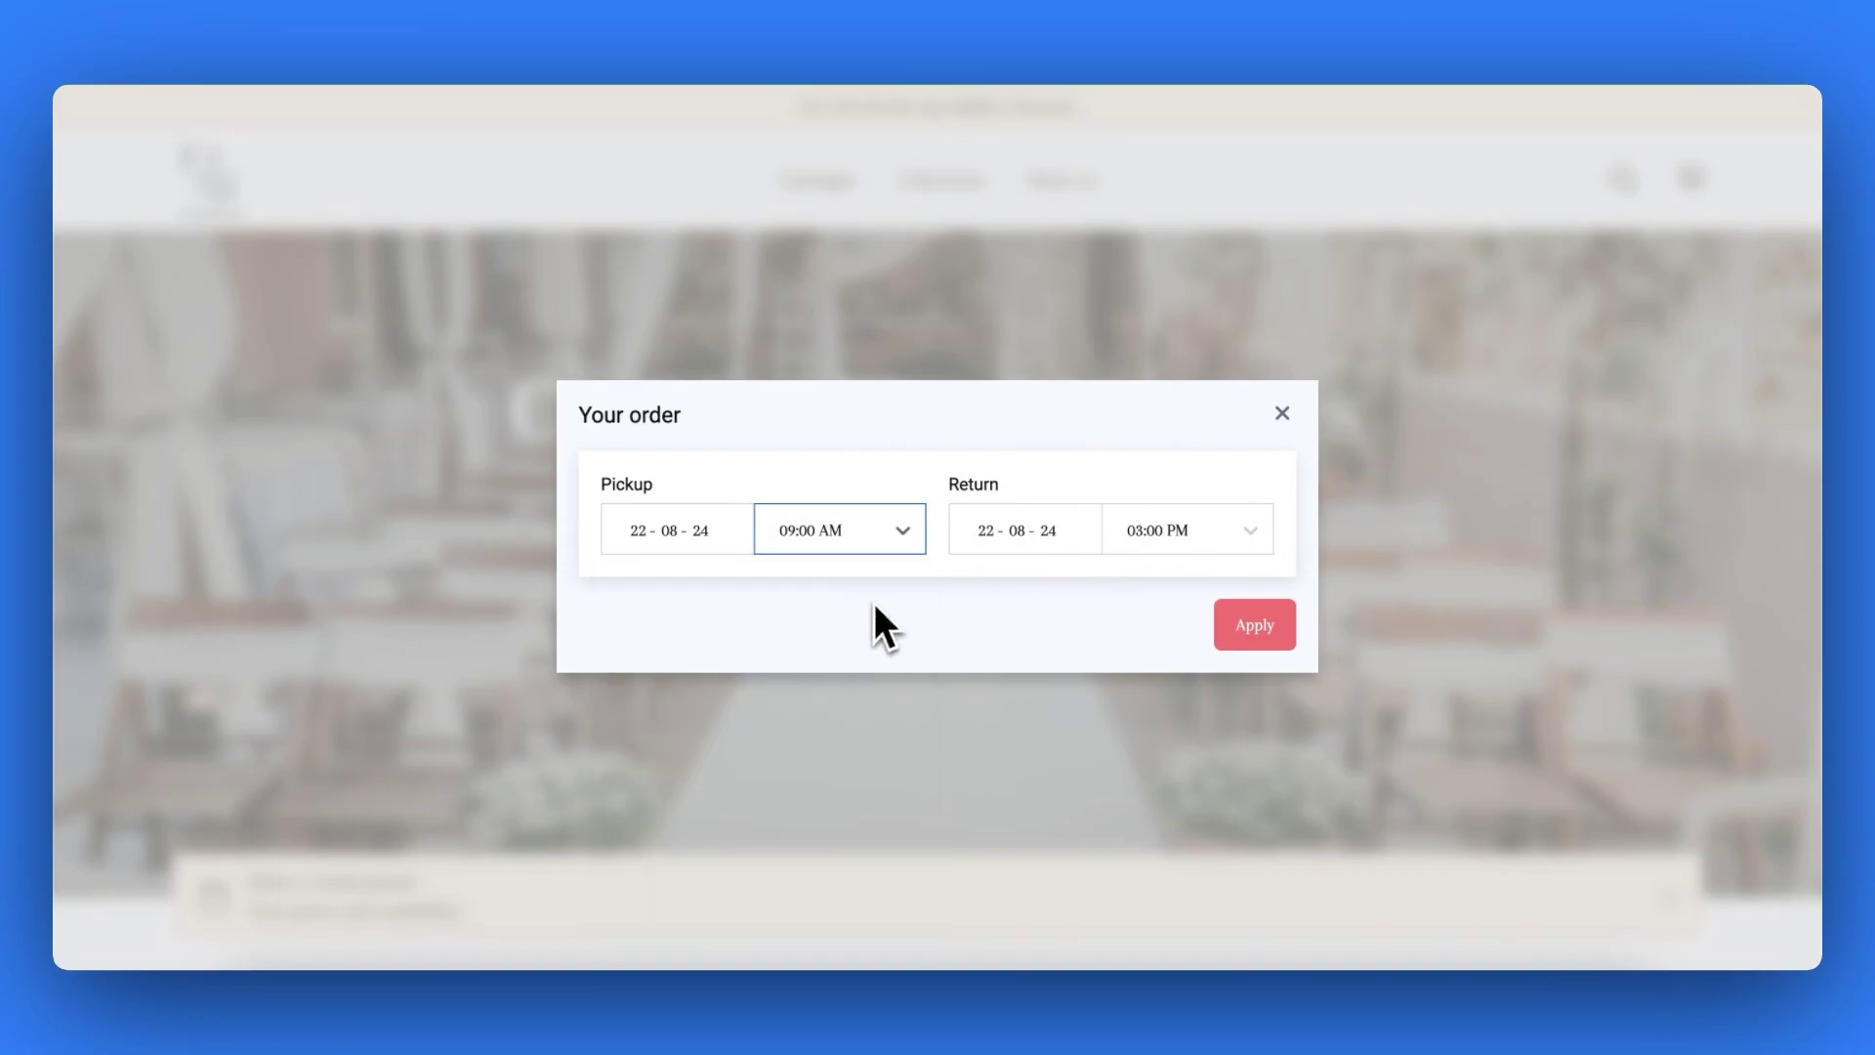
pyautogui.click(1021, 532)
pyautogui.click(1275, 667)
pyautogui.click(1180, 707)
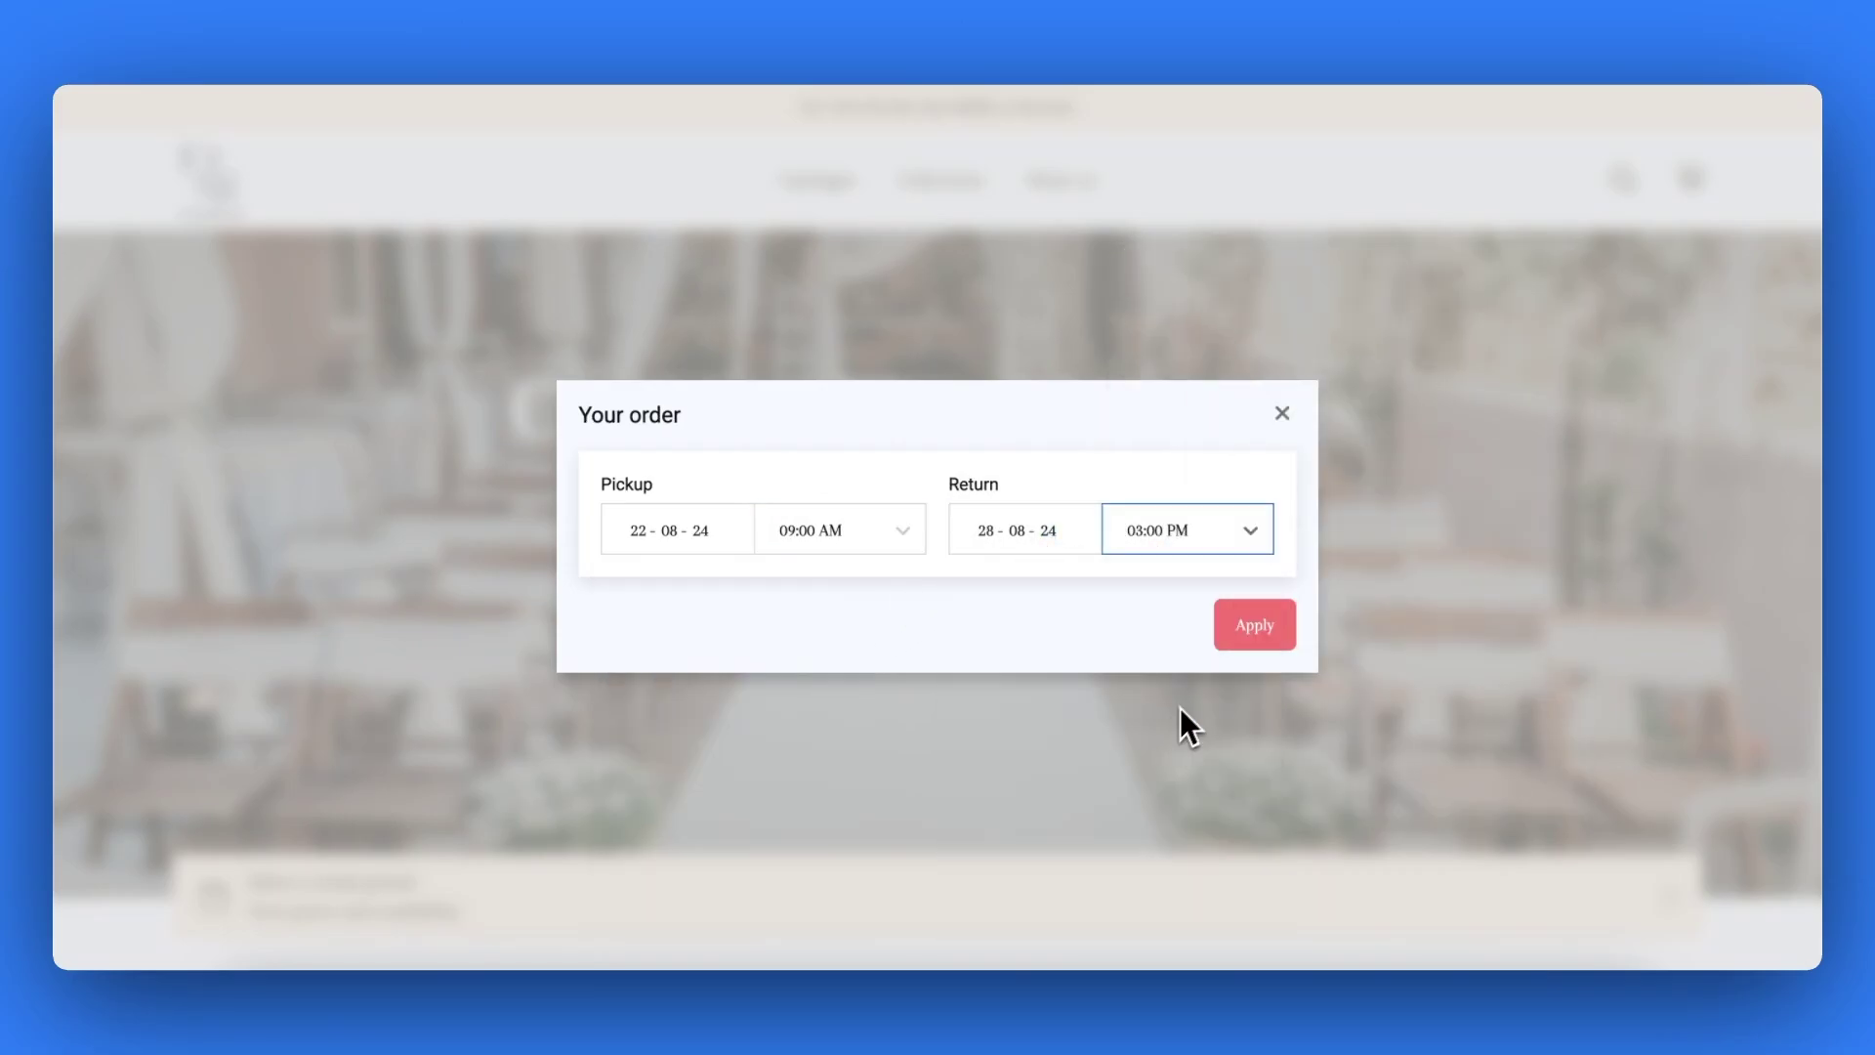
pyautogui.click(1252, 641)
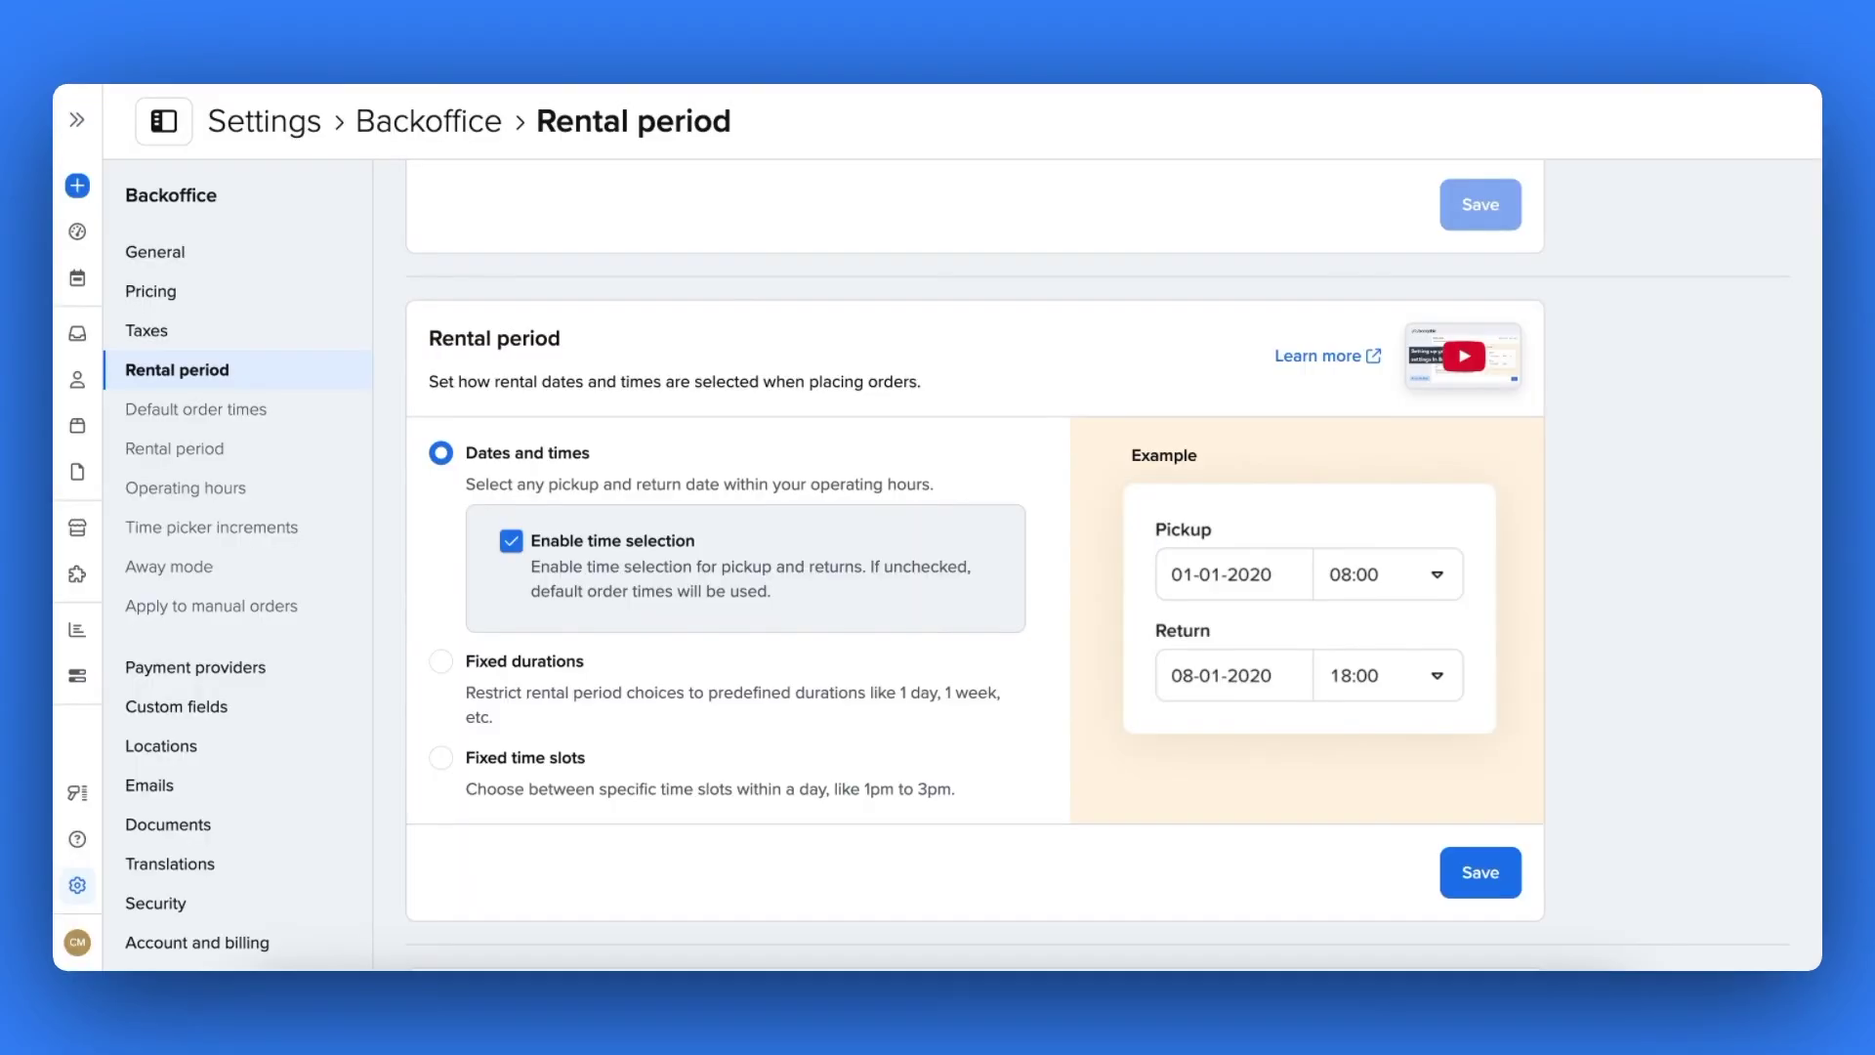
# Switch rental periods to fixed durations and add a second duration of 2
pyautogui.click(482, 668)
pyautogui.scroll(-2, 490, 695)
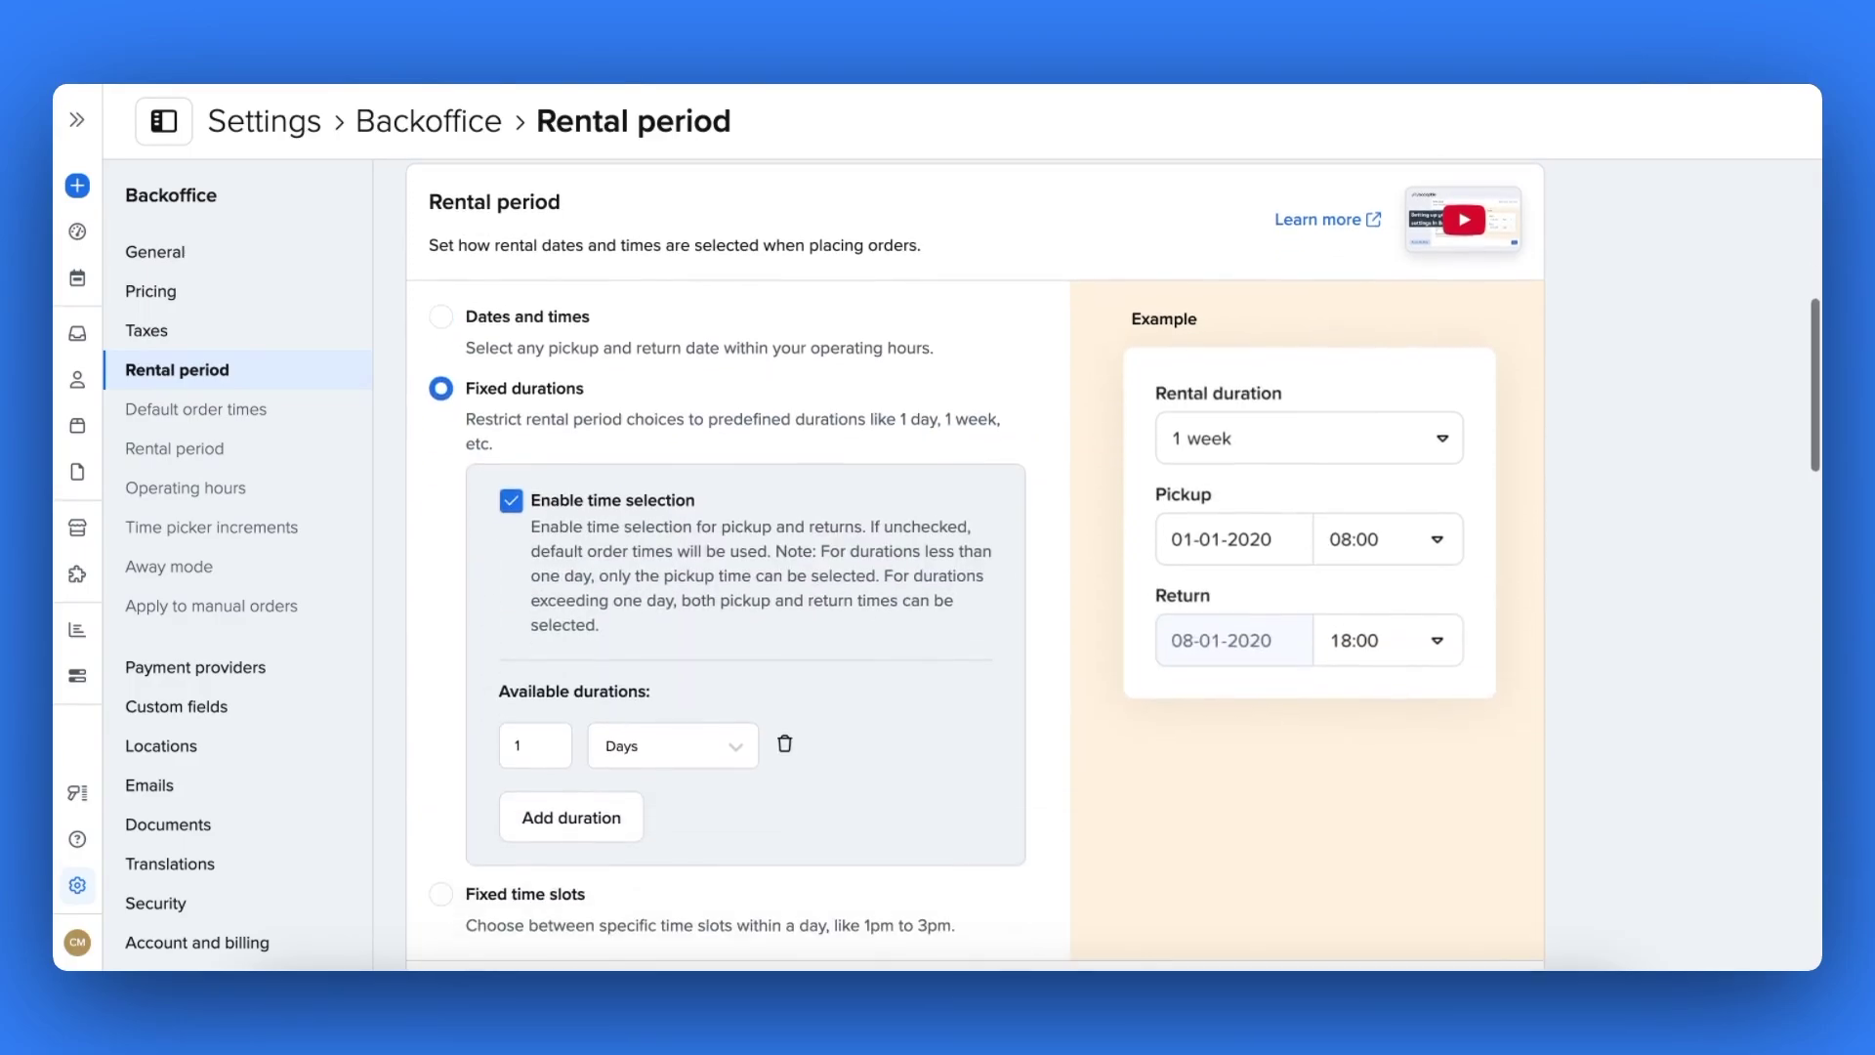
pyautogui.click(526, 813)
pyautogui.click(547, 810)
pyautogui.click(647, 815)
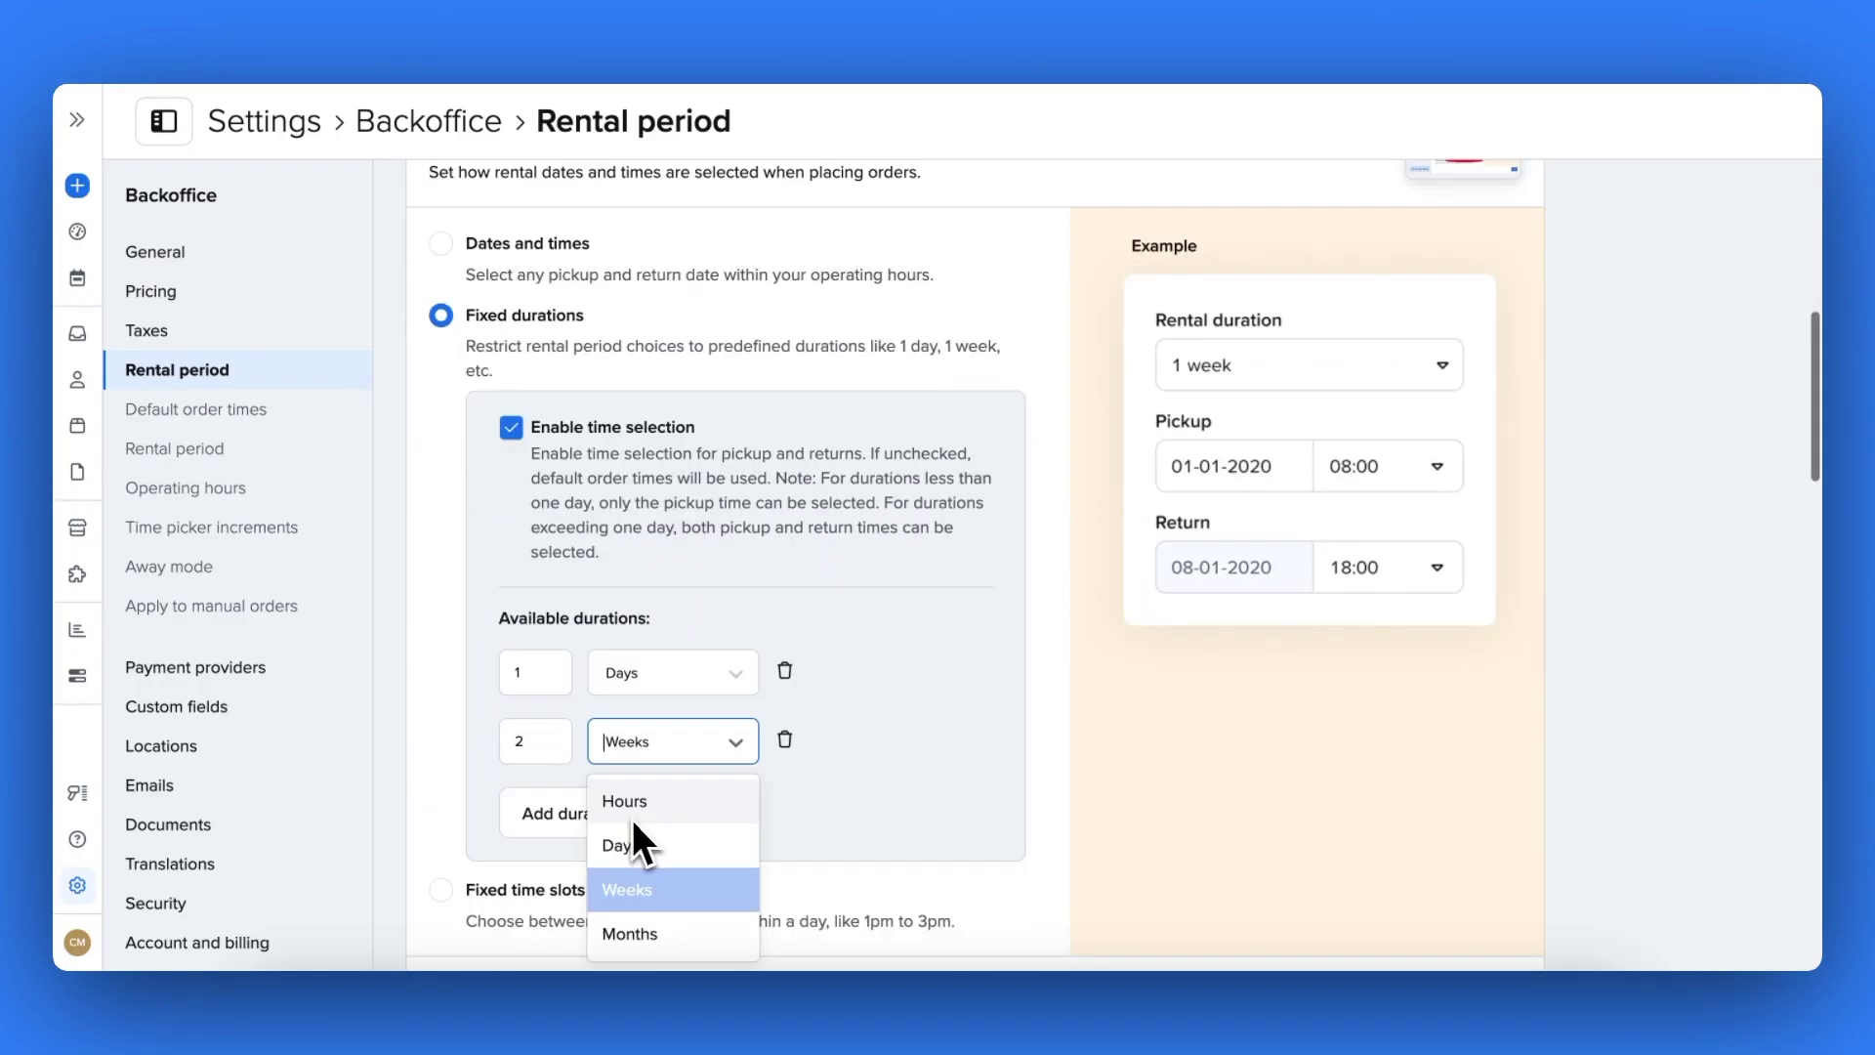
pyautogui.click(649, 891)
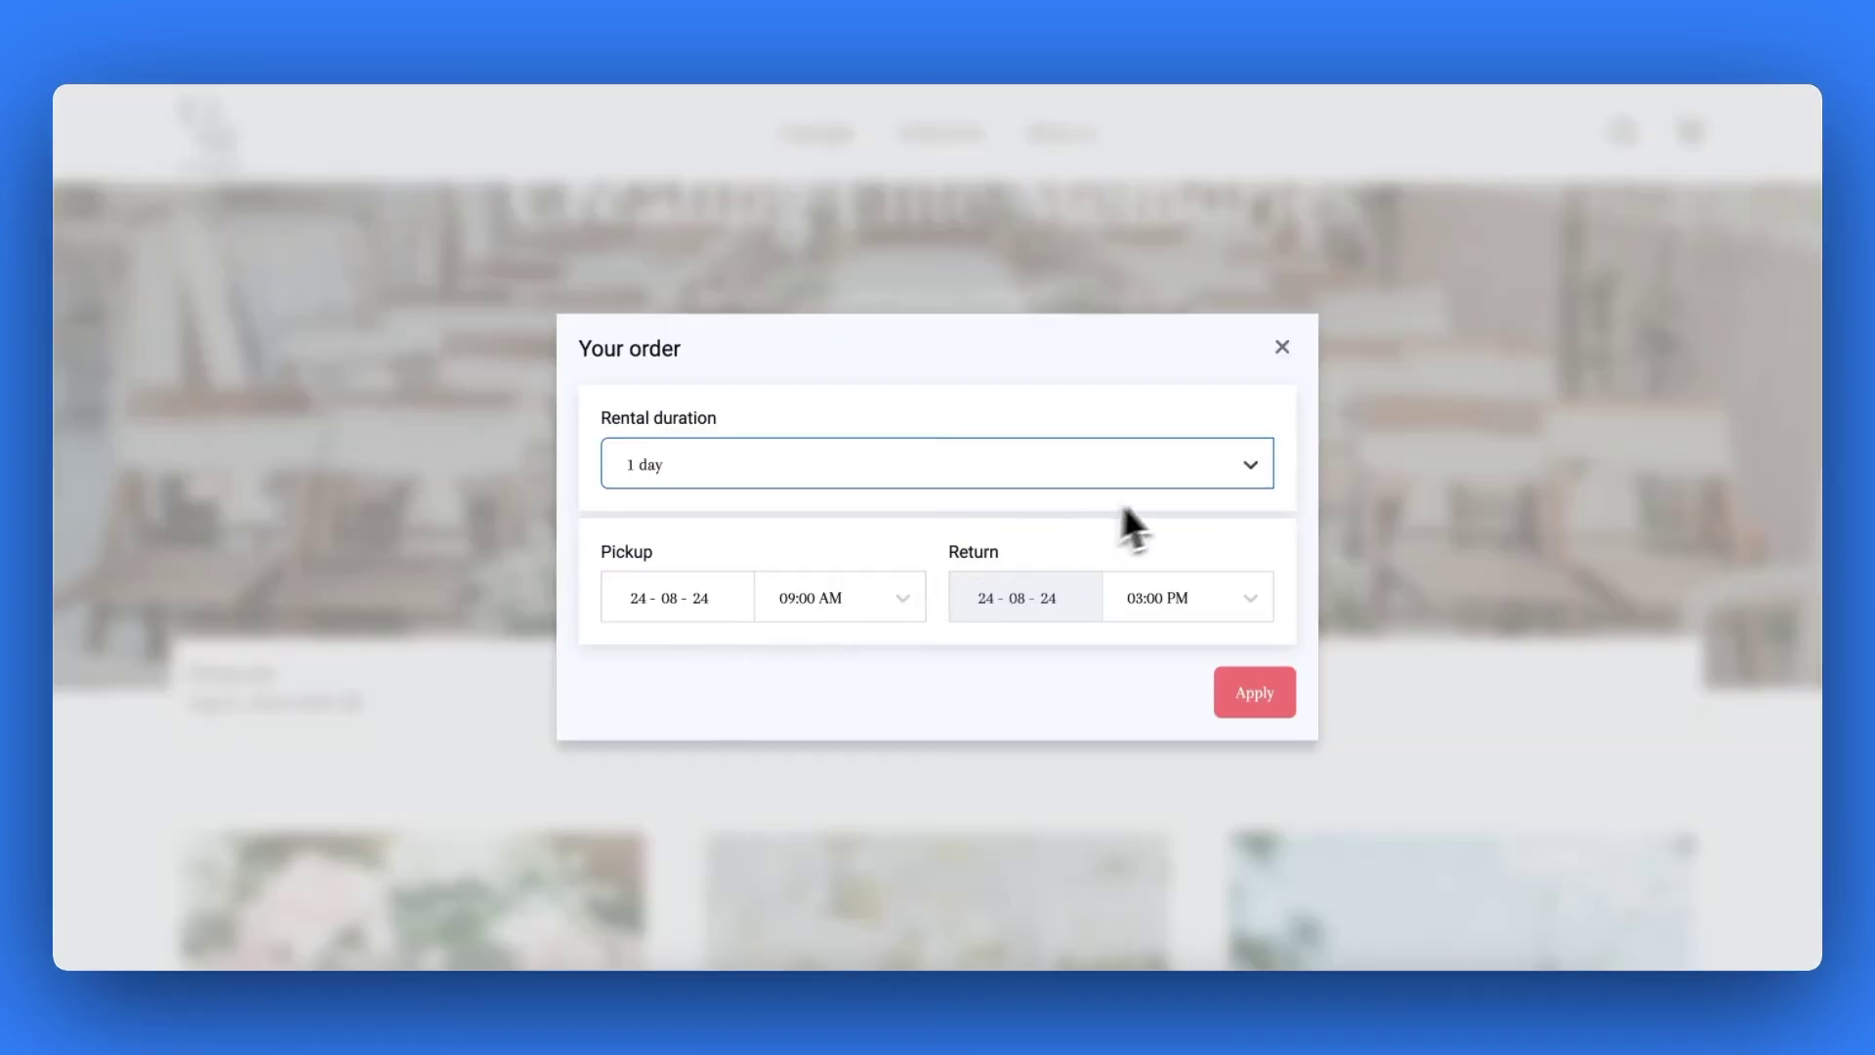
# Preview the storefront by choosing and applying a 2-day rental duration
pyautogui.click(1240, 477)
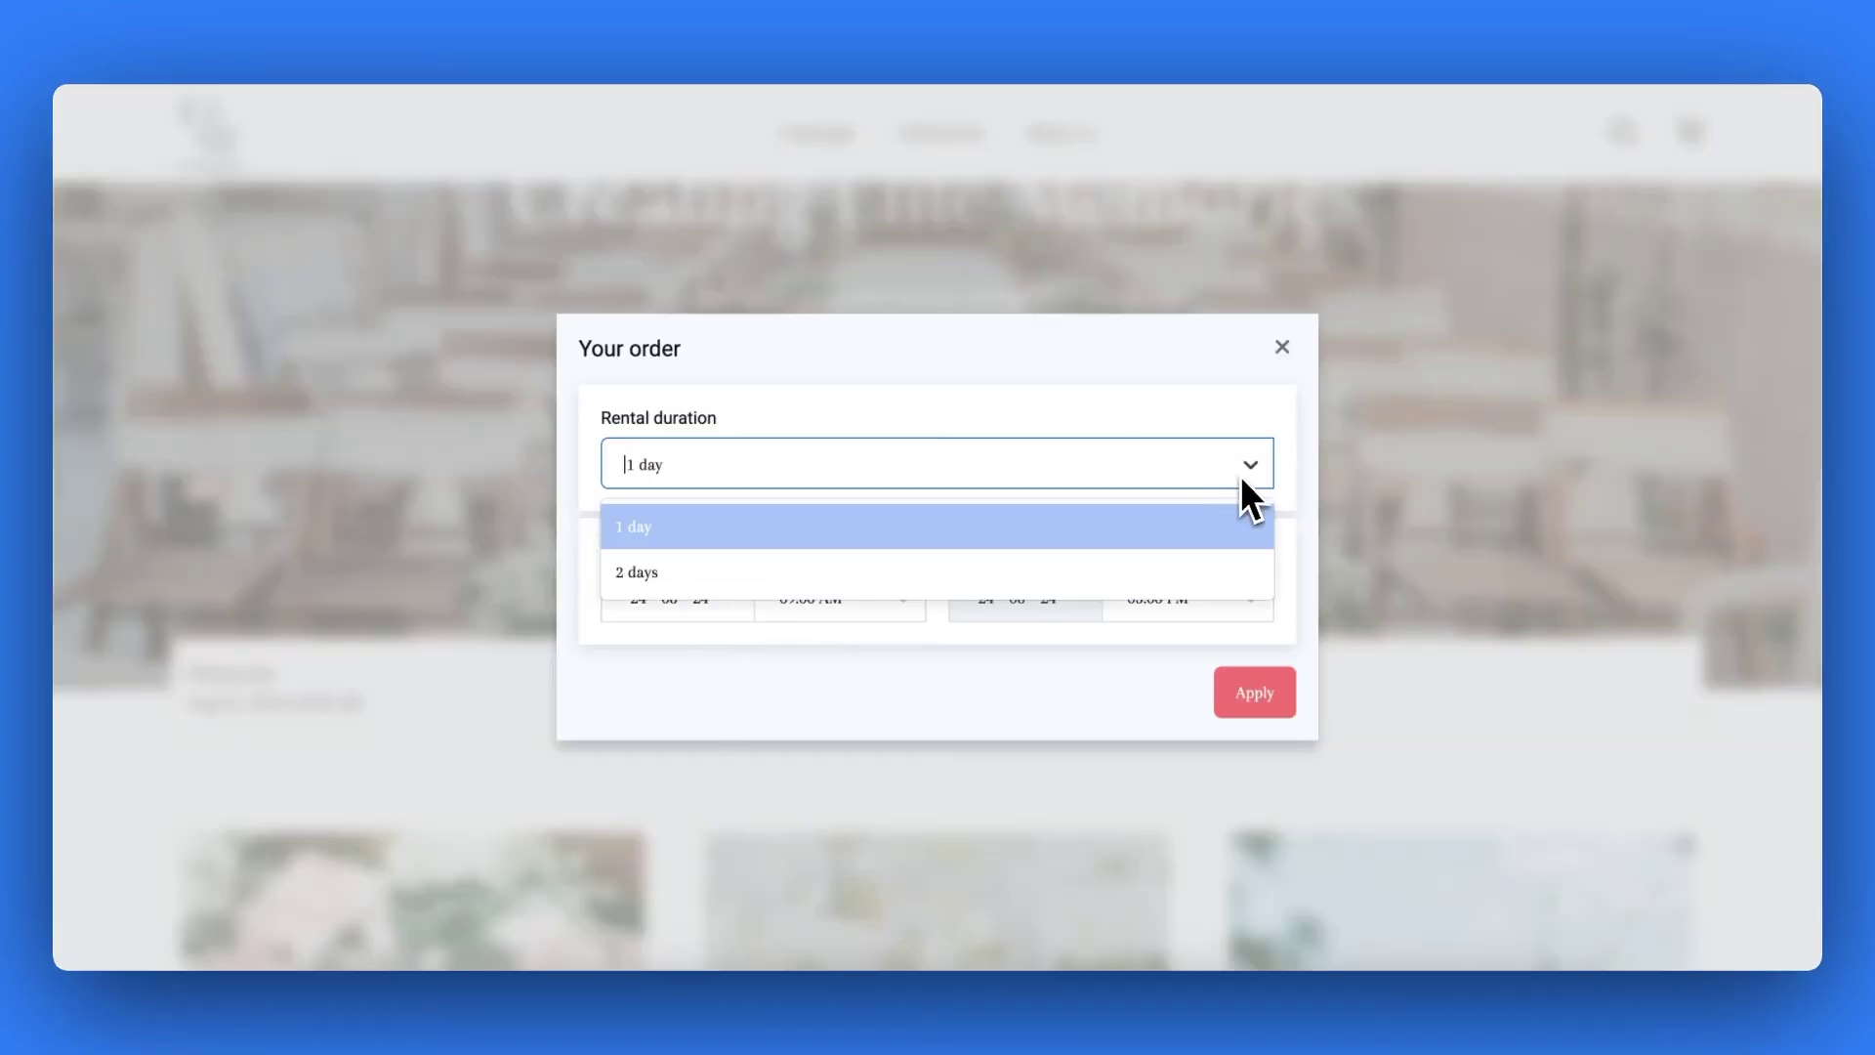
pyautogui.click(1190, 566)
pyautogui.click(1252, 694)
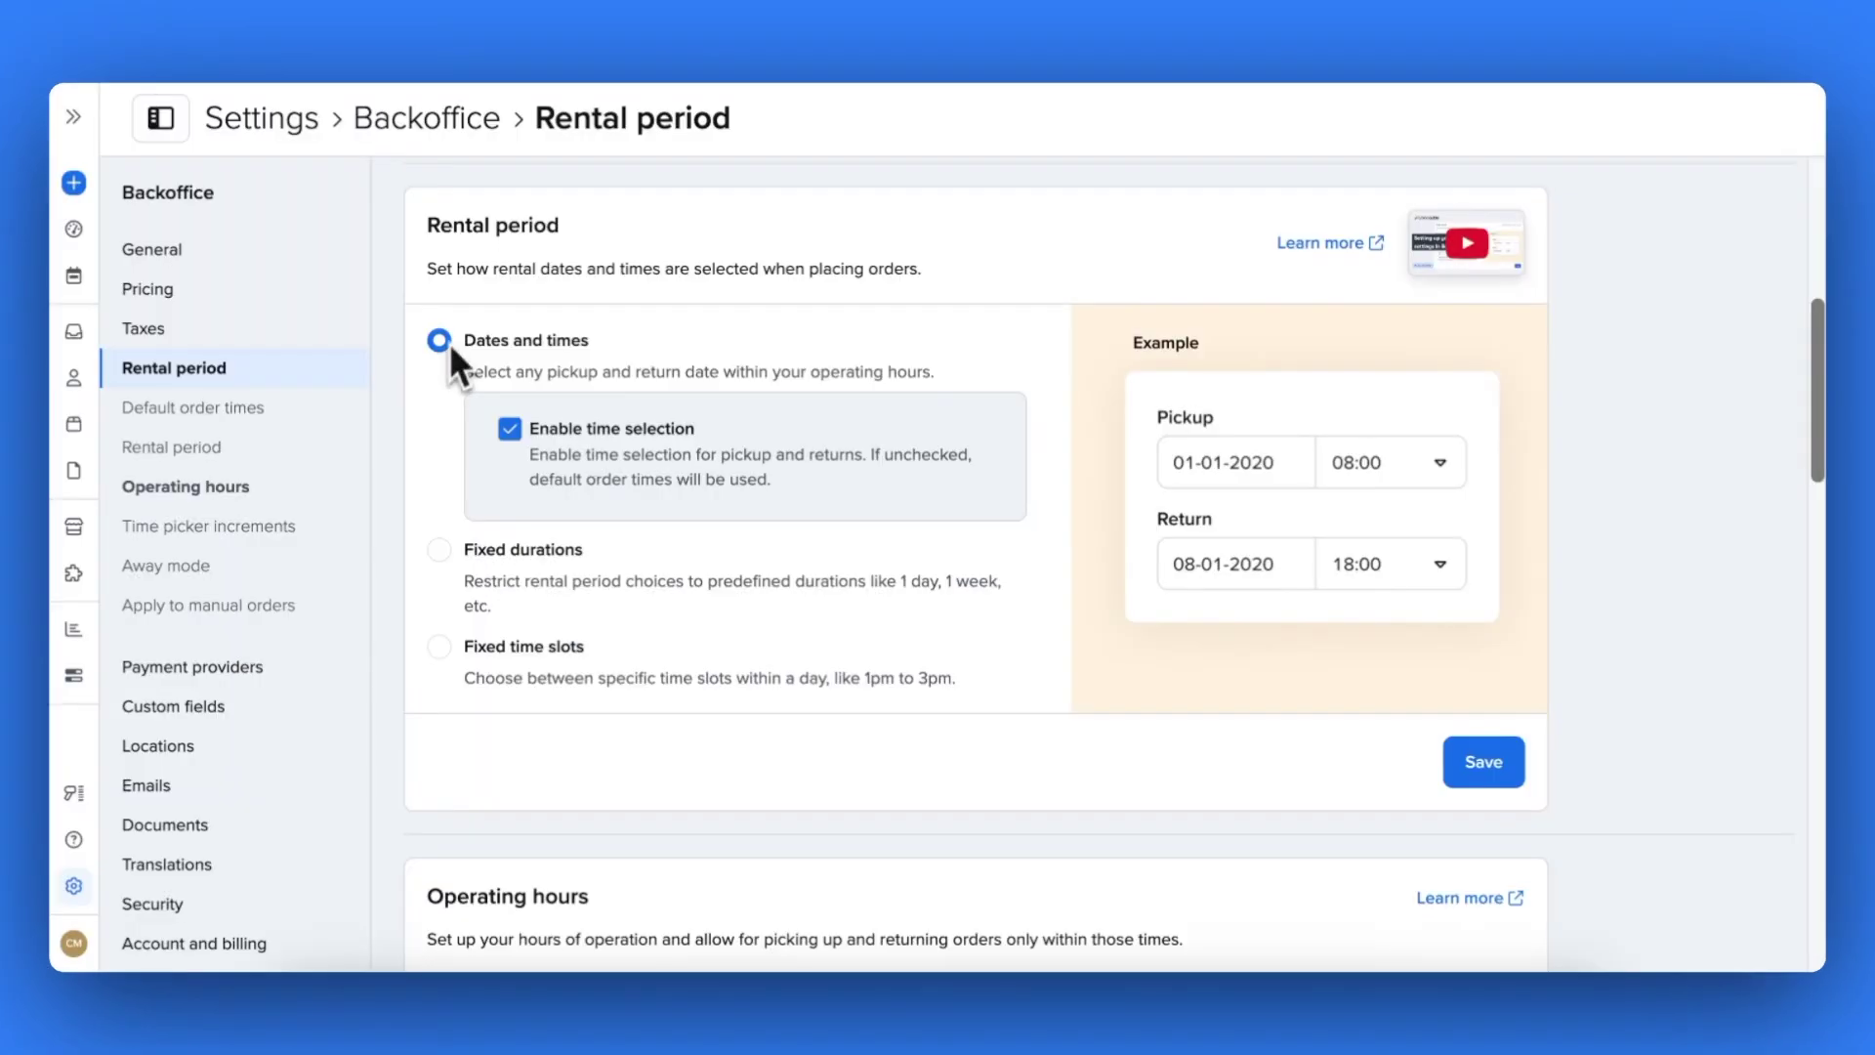
# Turn off time selection for rentals and save the rental period settings
pyautogui.click(508, 427)
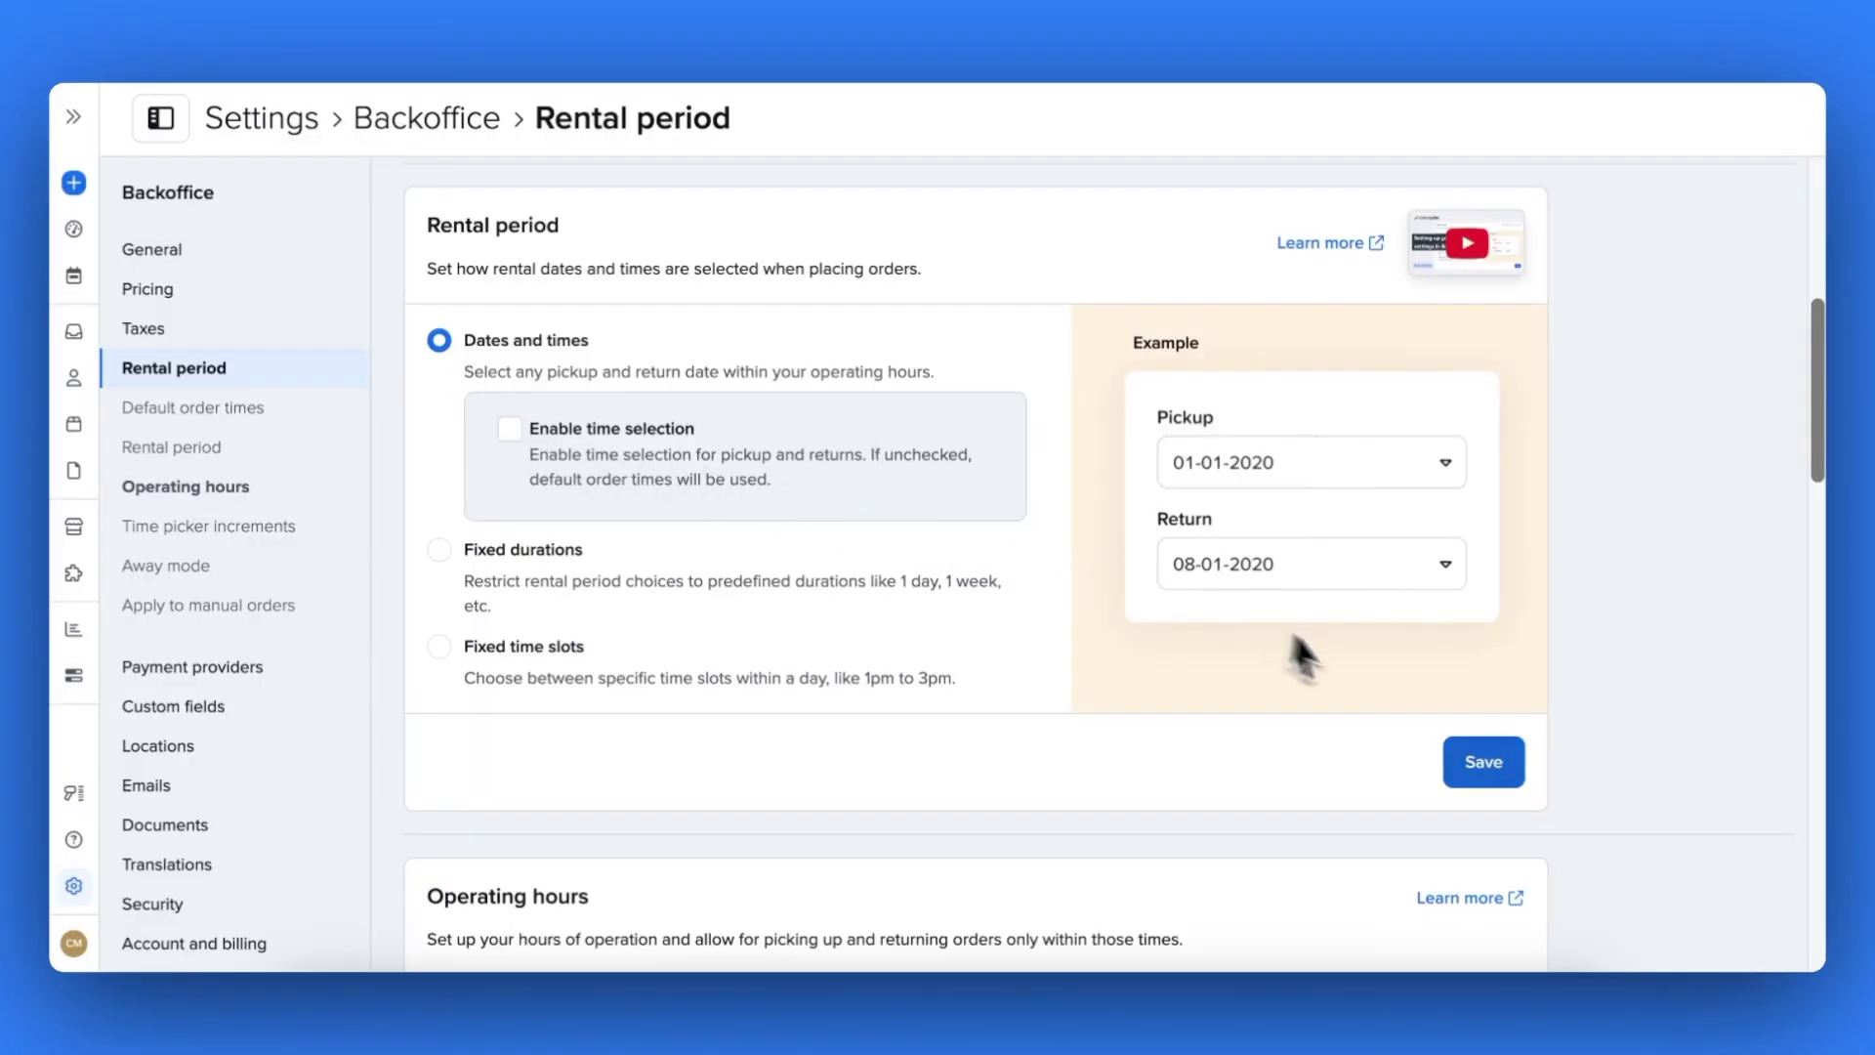
pyautogui.click(1451, 762)
pyautogui.scroll(6, 1465, 769)
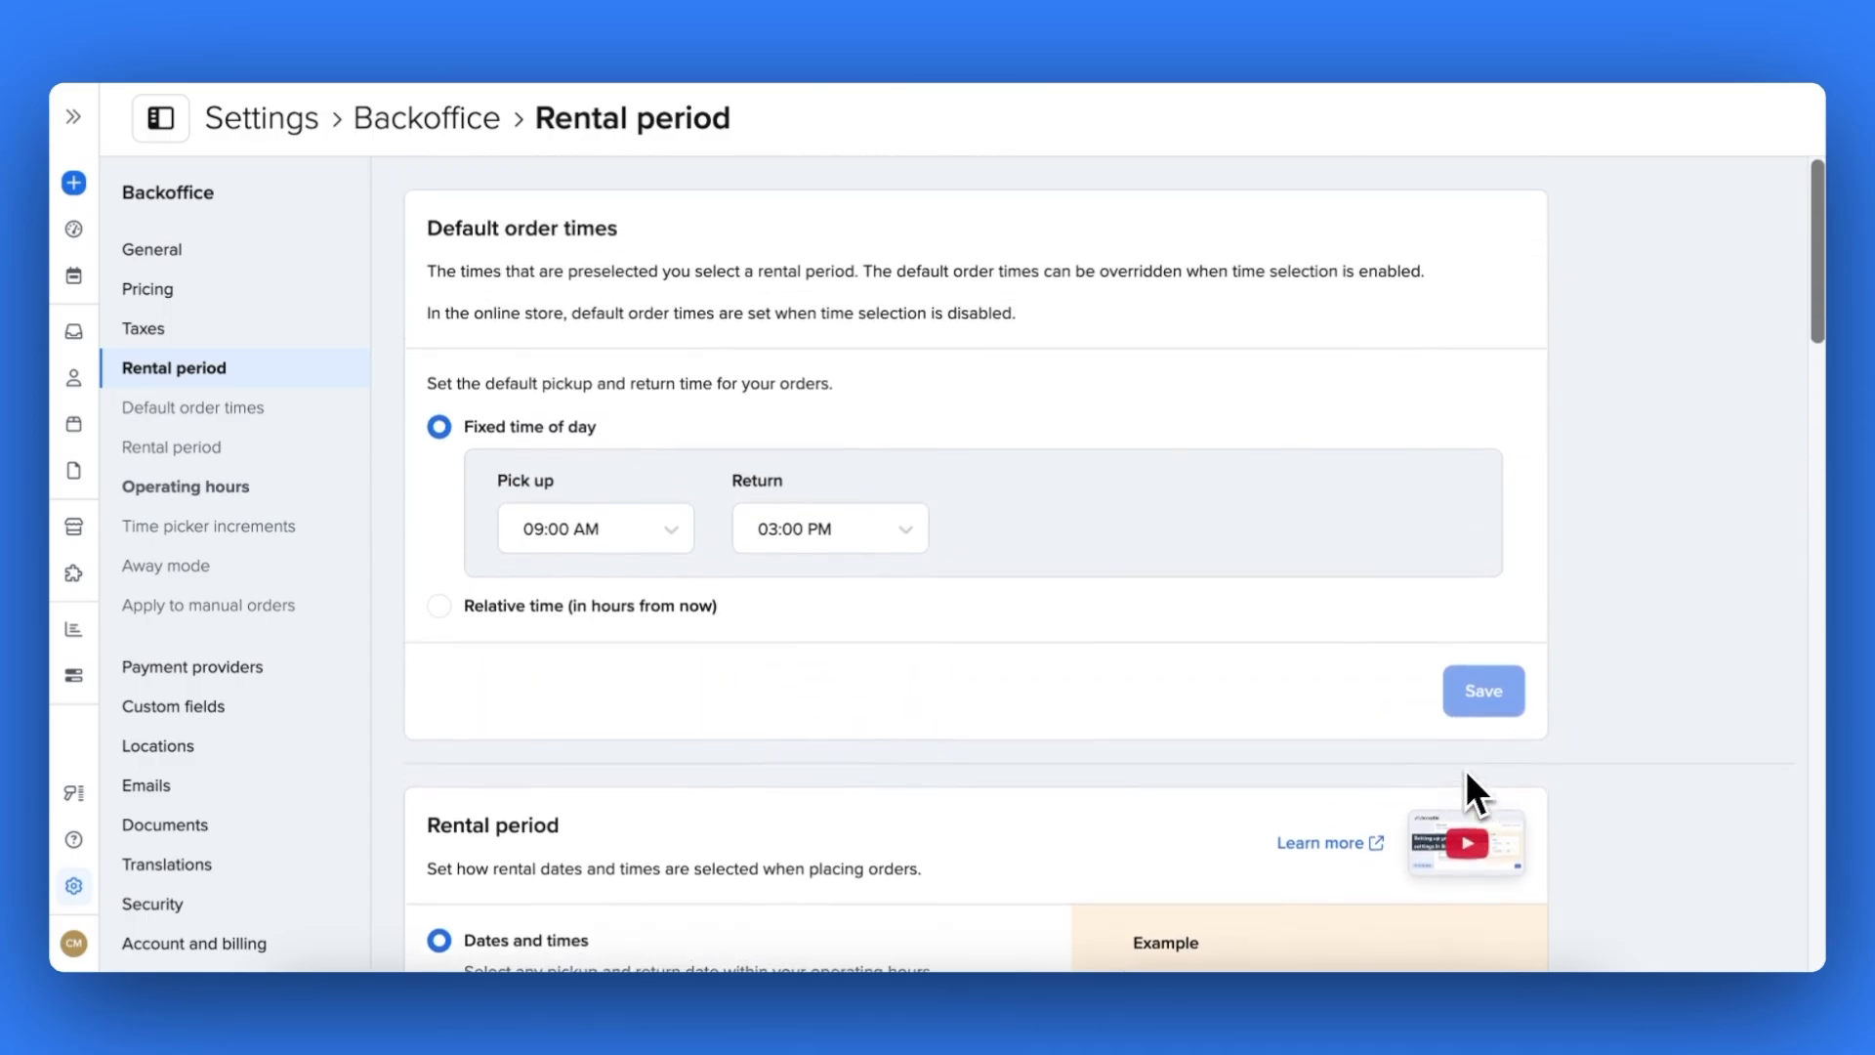
# Set the default return time to 05:00 PM as a fixed time of day and save
pyautogui.click(904, 543)
pyautogui.scroll(-2, 847, 815)
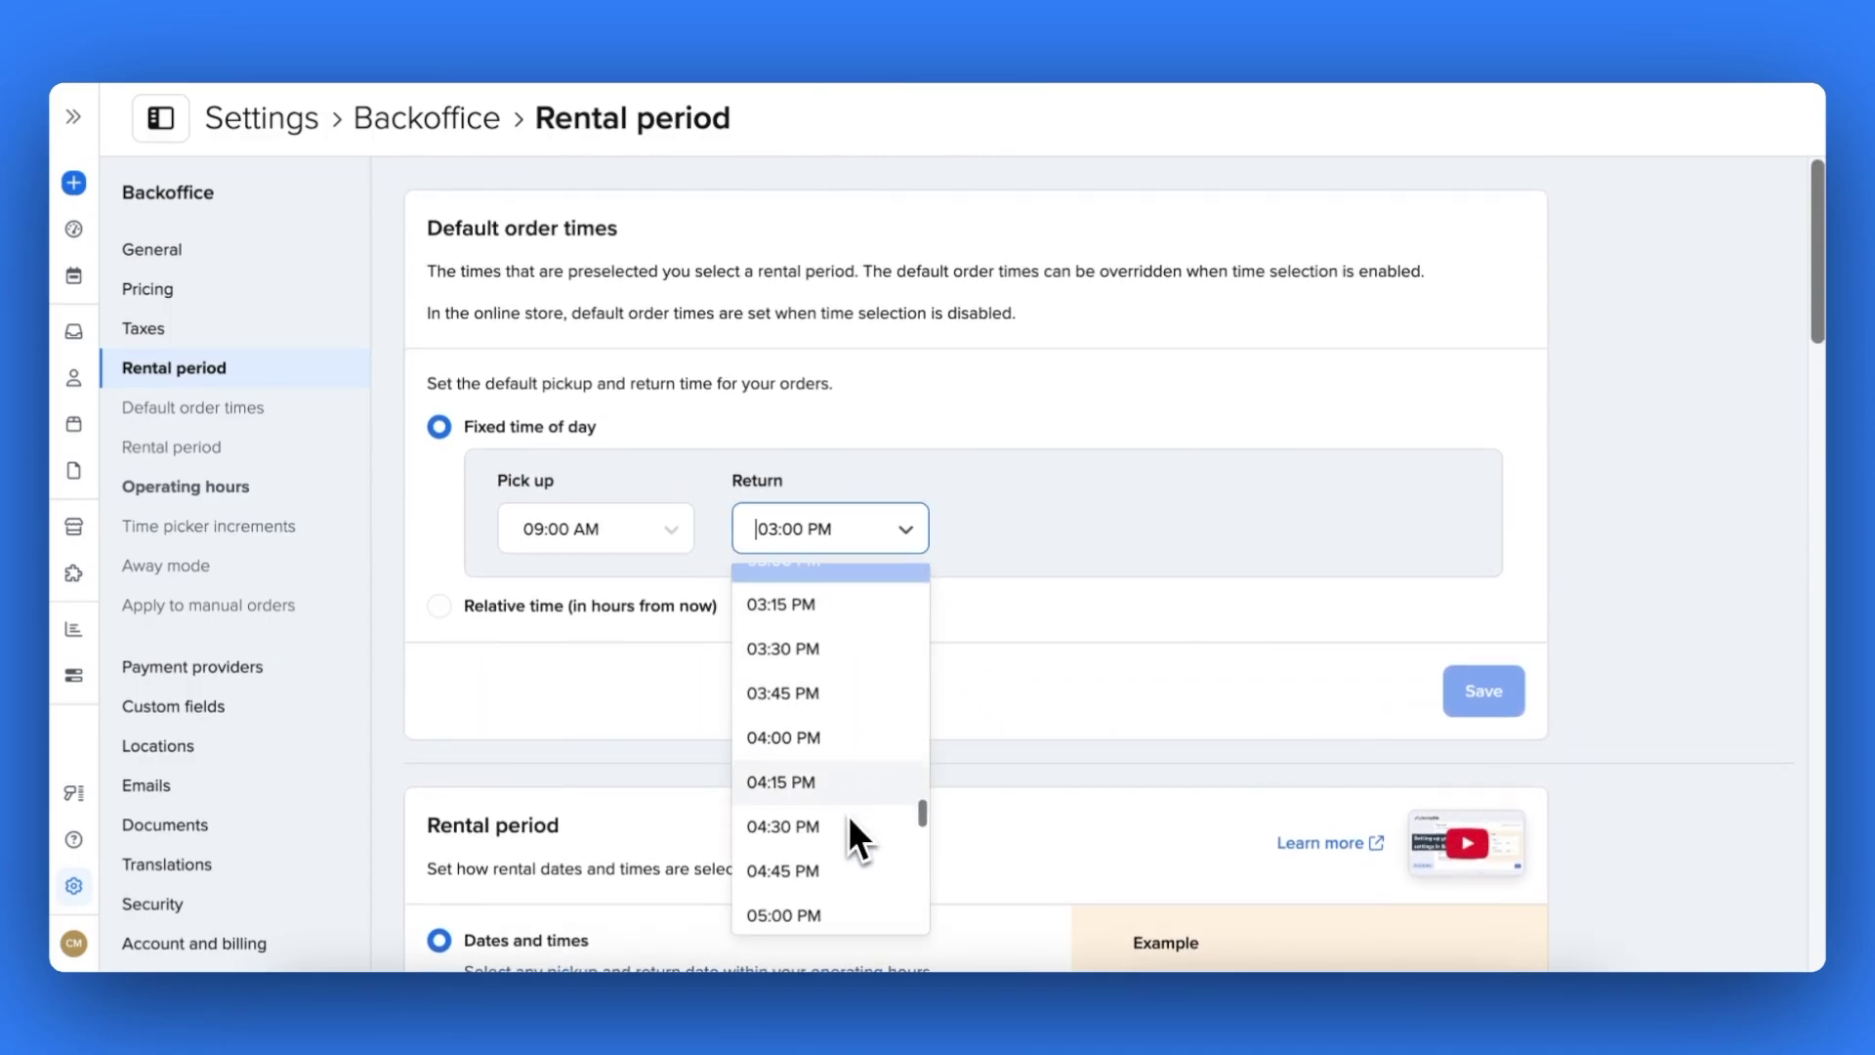
pyautogui.click(848, 863)
pyautogui.click(439, 605)
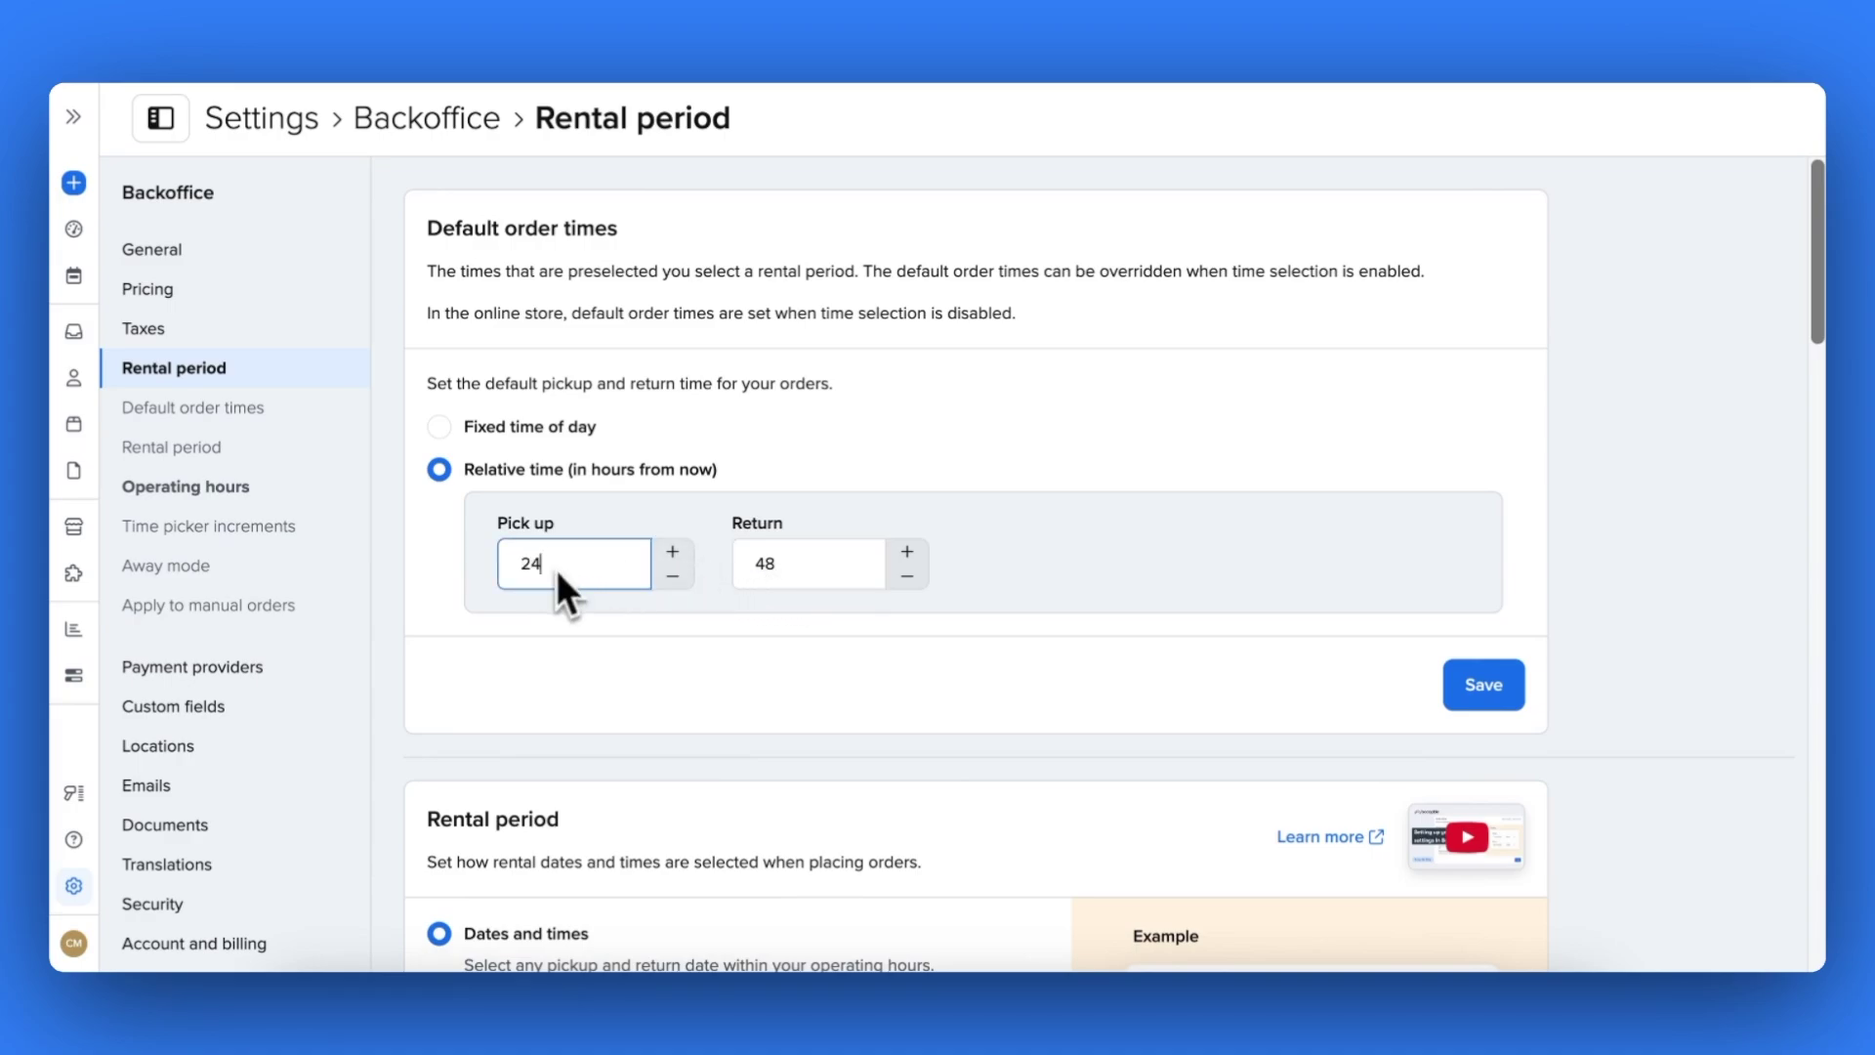
pyautogui.click(528, 428)
pyautogui.click(1479, 689)
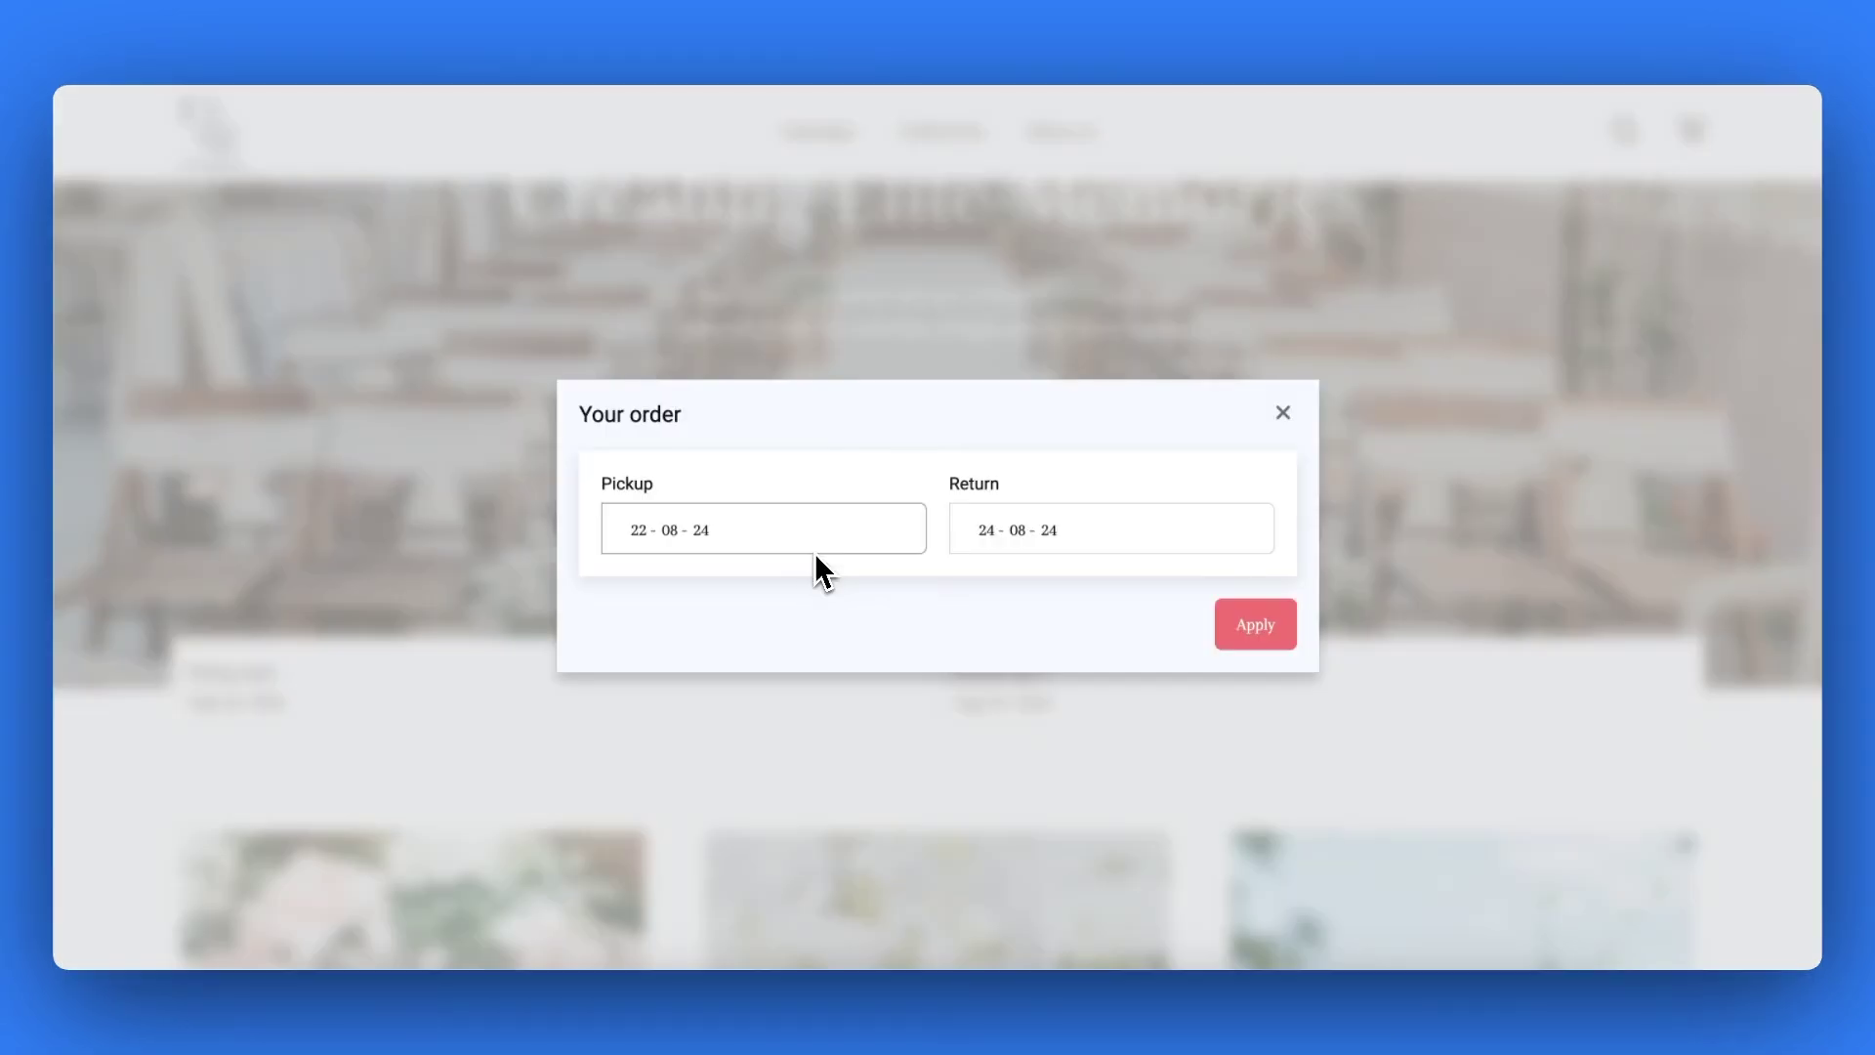
# Test storefront dates of 26 to 28 August, then re-enable time selection for fixed durations
pyautogui.click(815, 553)
pyautogui.click(969, 669)
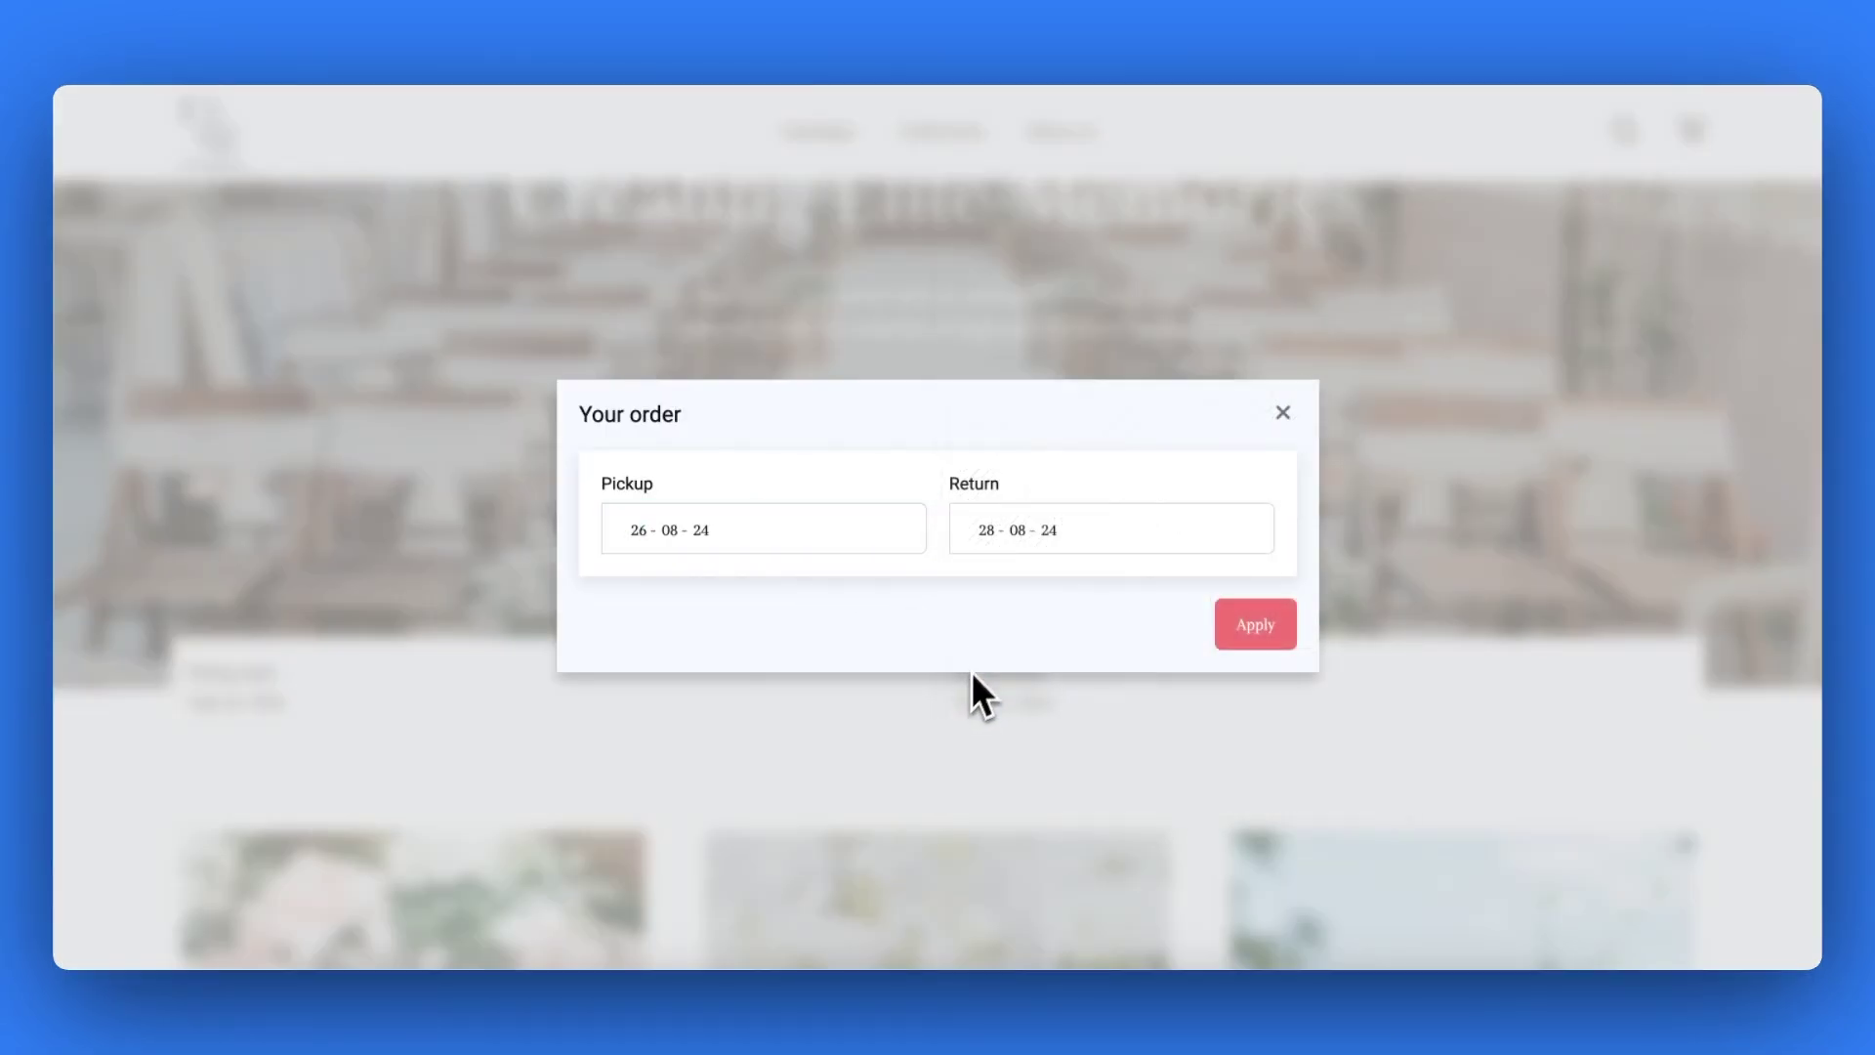
pyautogui.click(1030, 535)
pyautogui.click(1451, 674)
pyautogui.click(1291, 637)
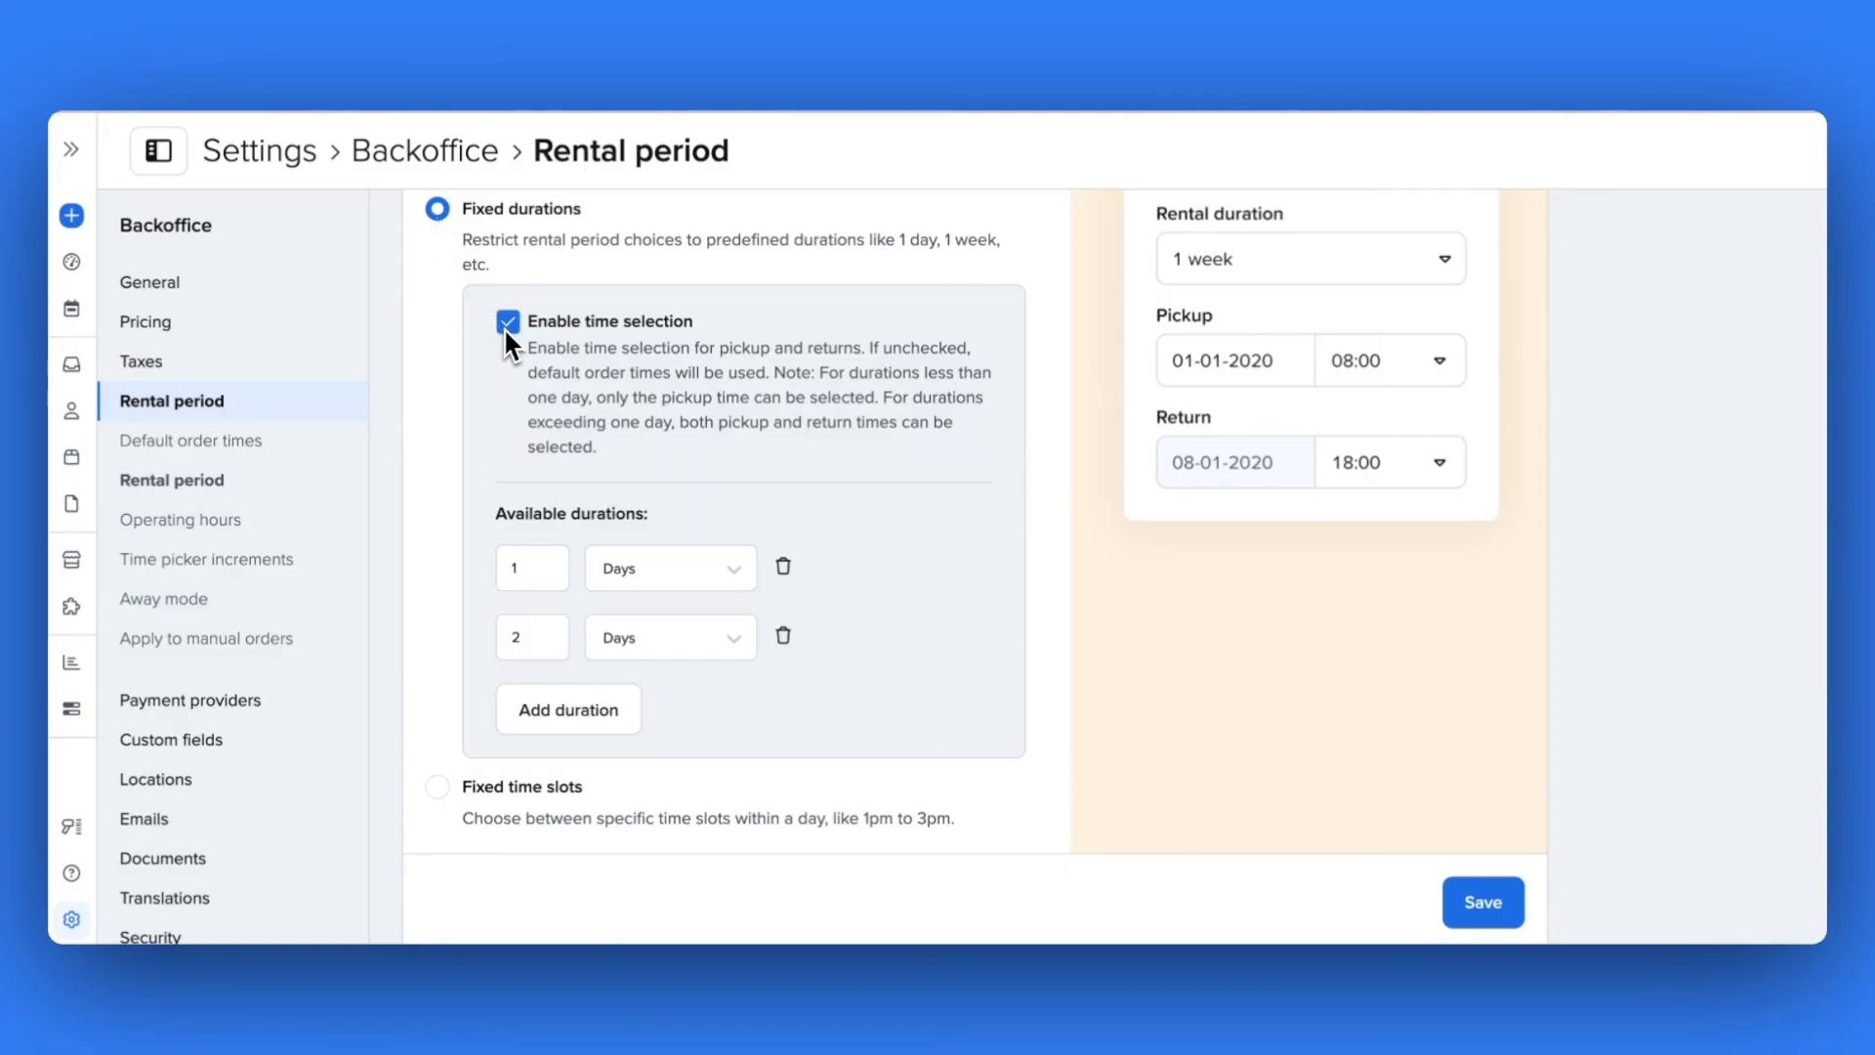
pyautogui.click(507, 324)
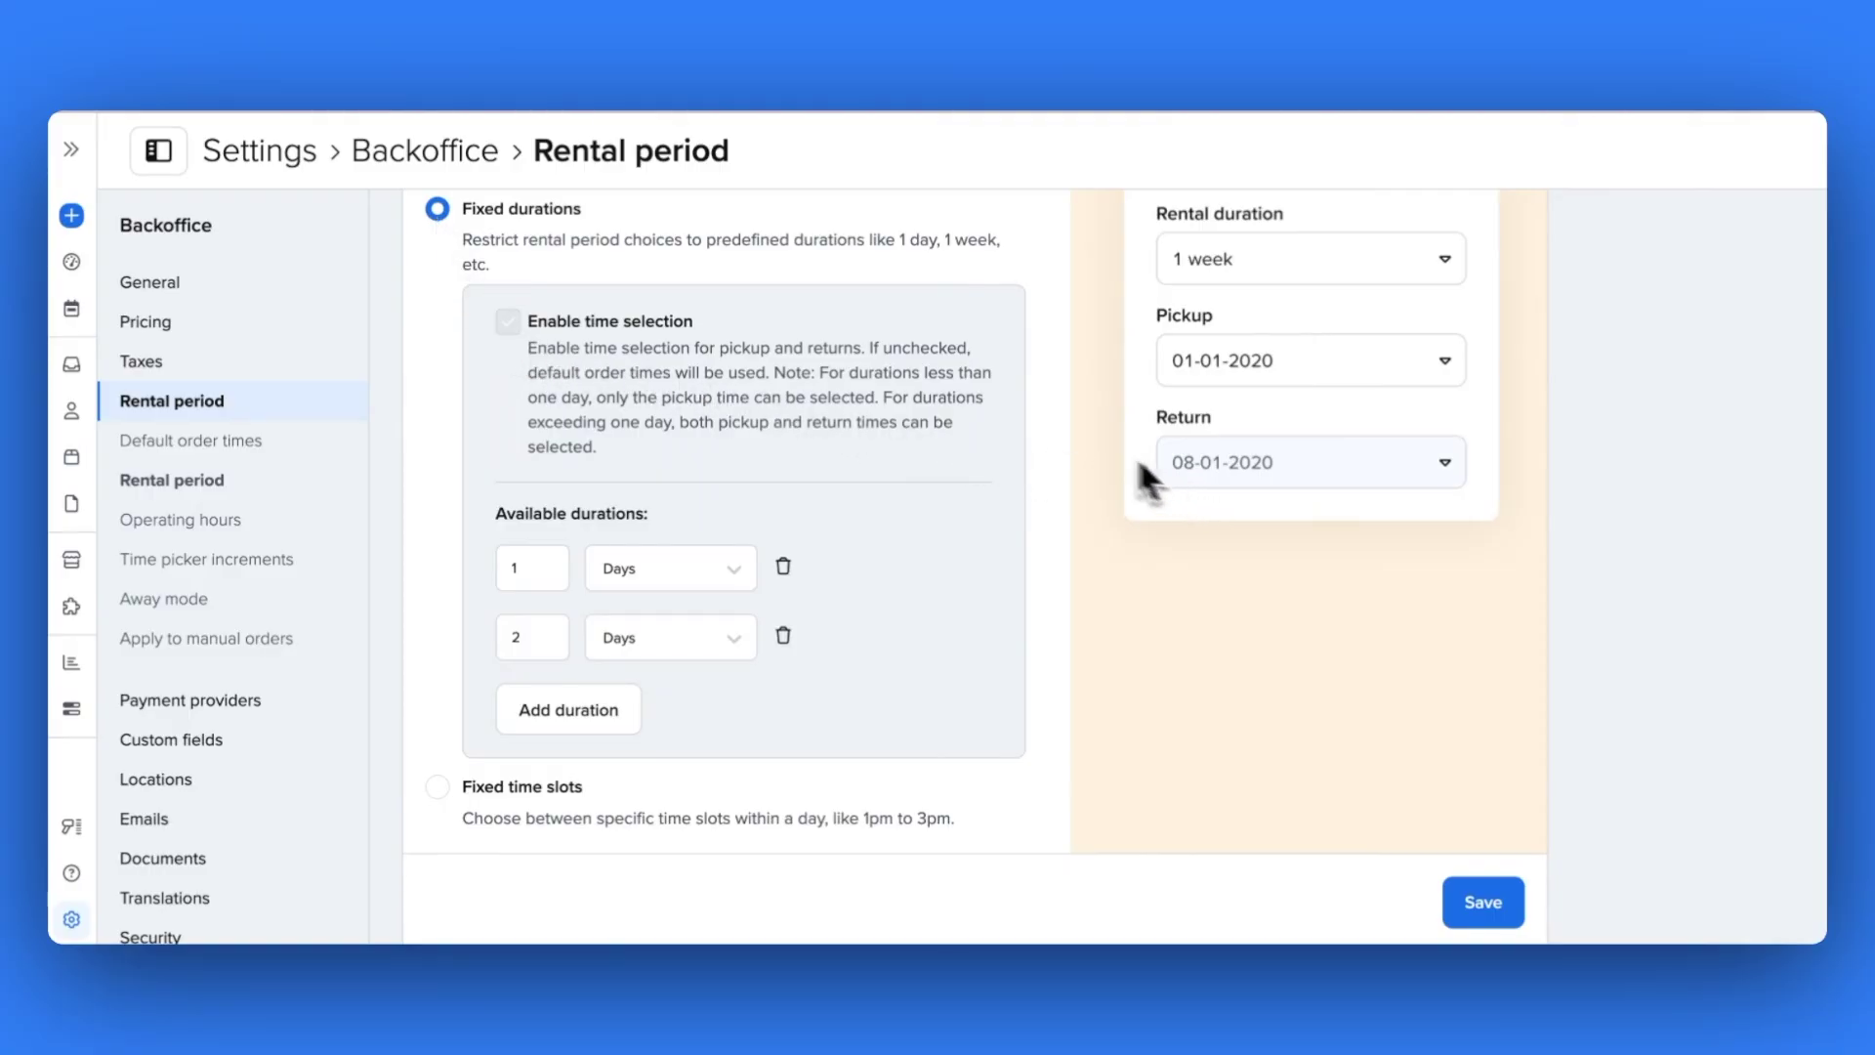
pyautogui.click(585, 327)
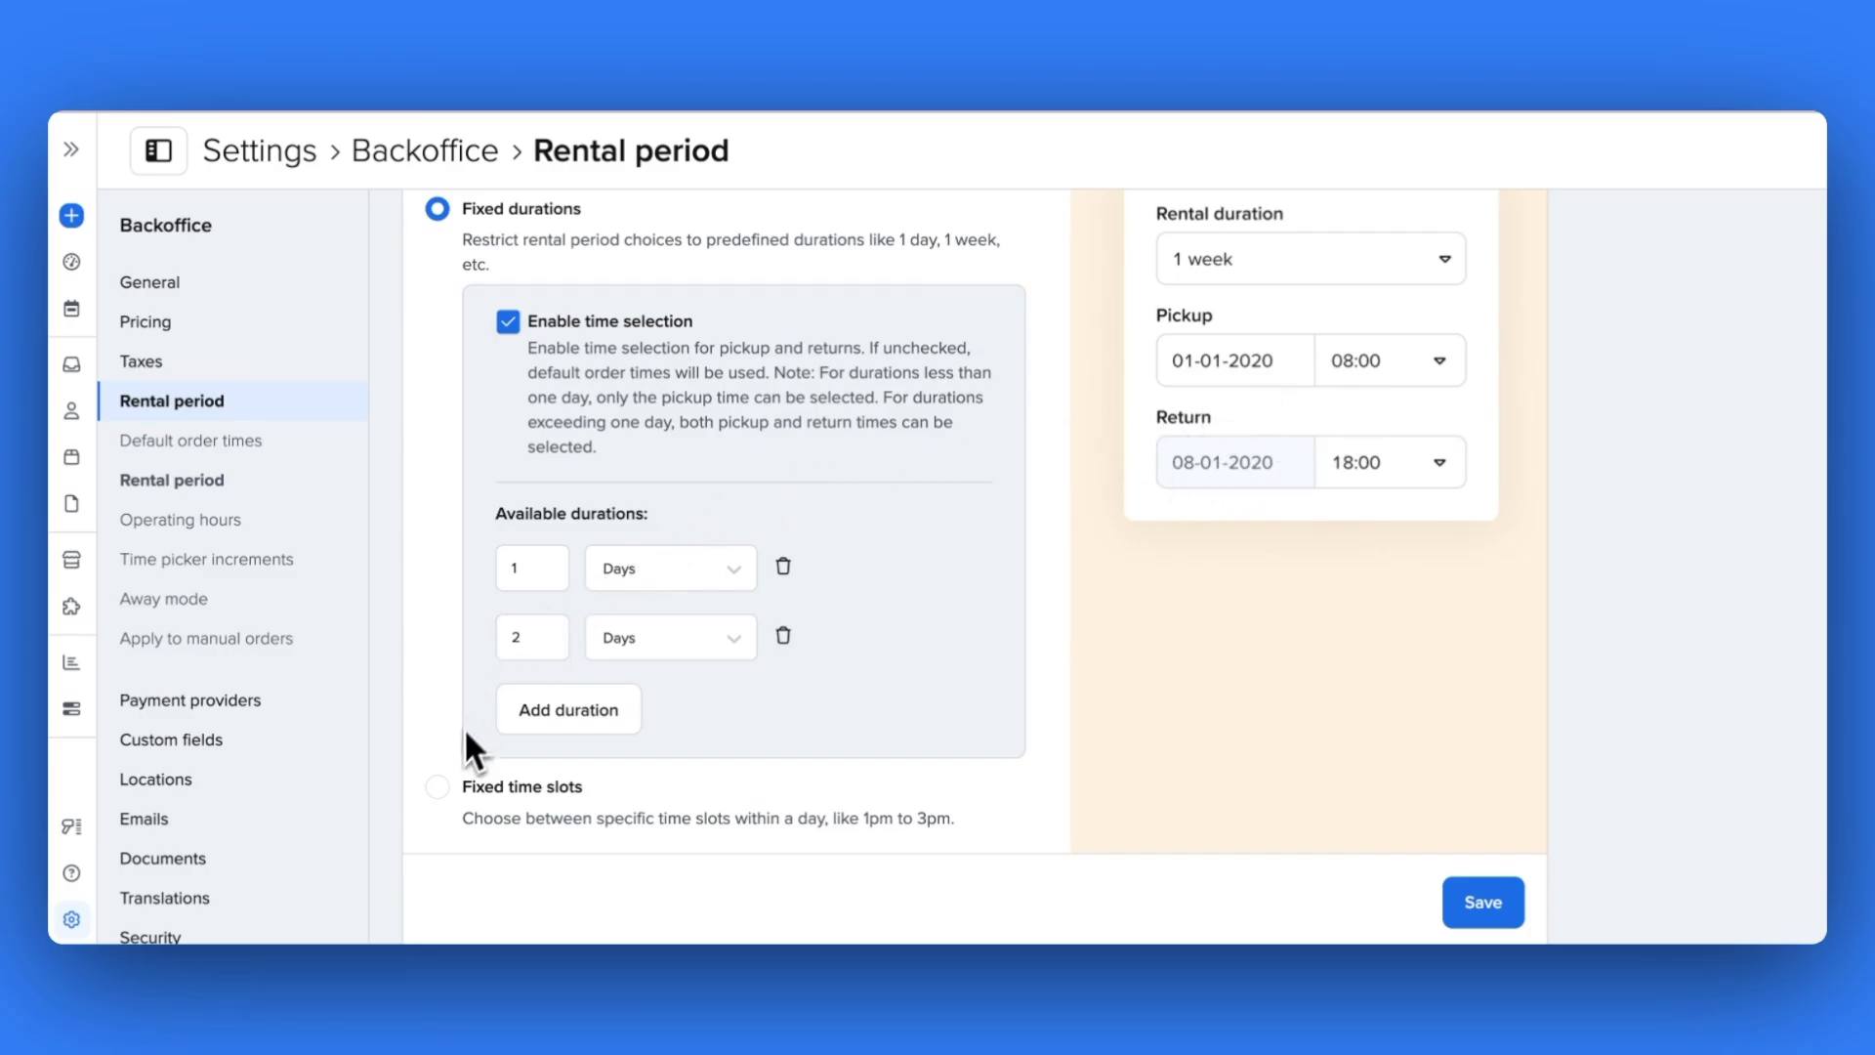
# Switch to fixed time slots and add weekday slots 09:00–12:00 PM and 12:00–05:00 PM
pyautogui.click(438, 787)
pyautogui.click(592, 447)
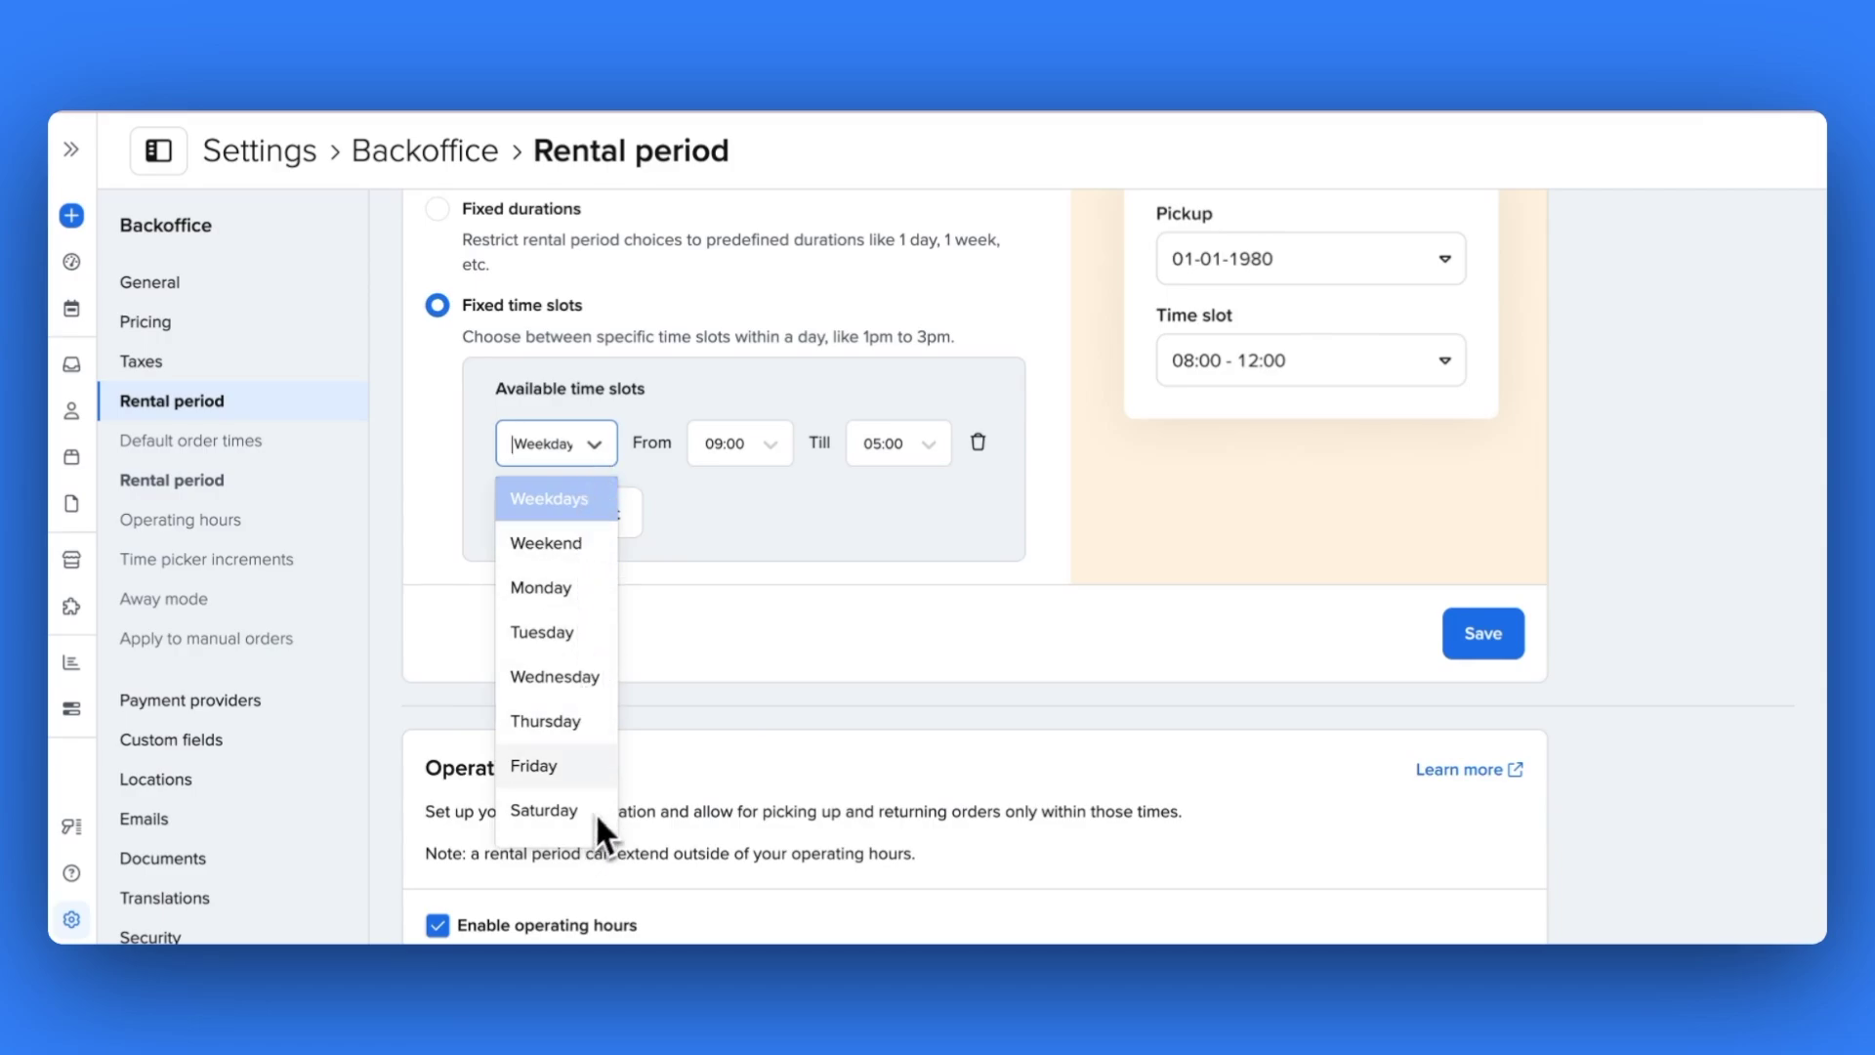
pyautogui.click(605, 499)
pyautogui.click(879, 445)
pyautogui.scroll(5, 888, 601)
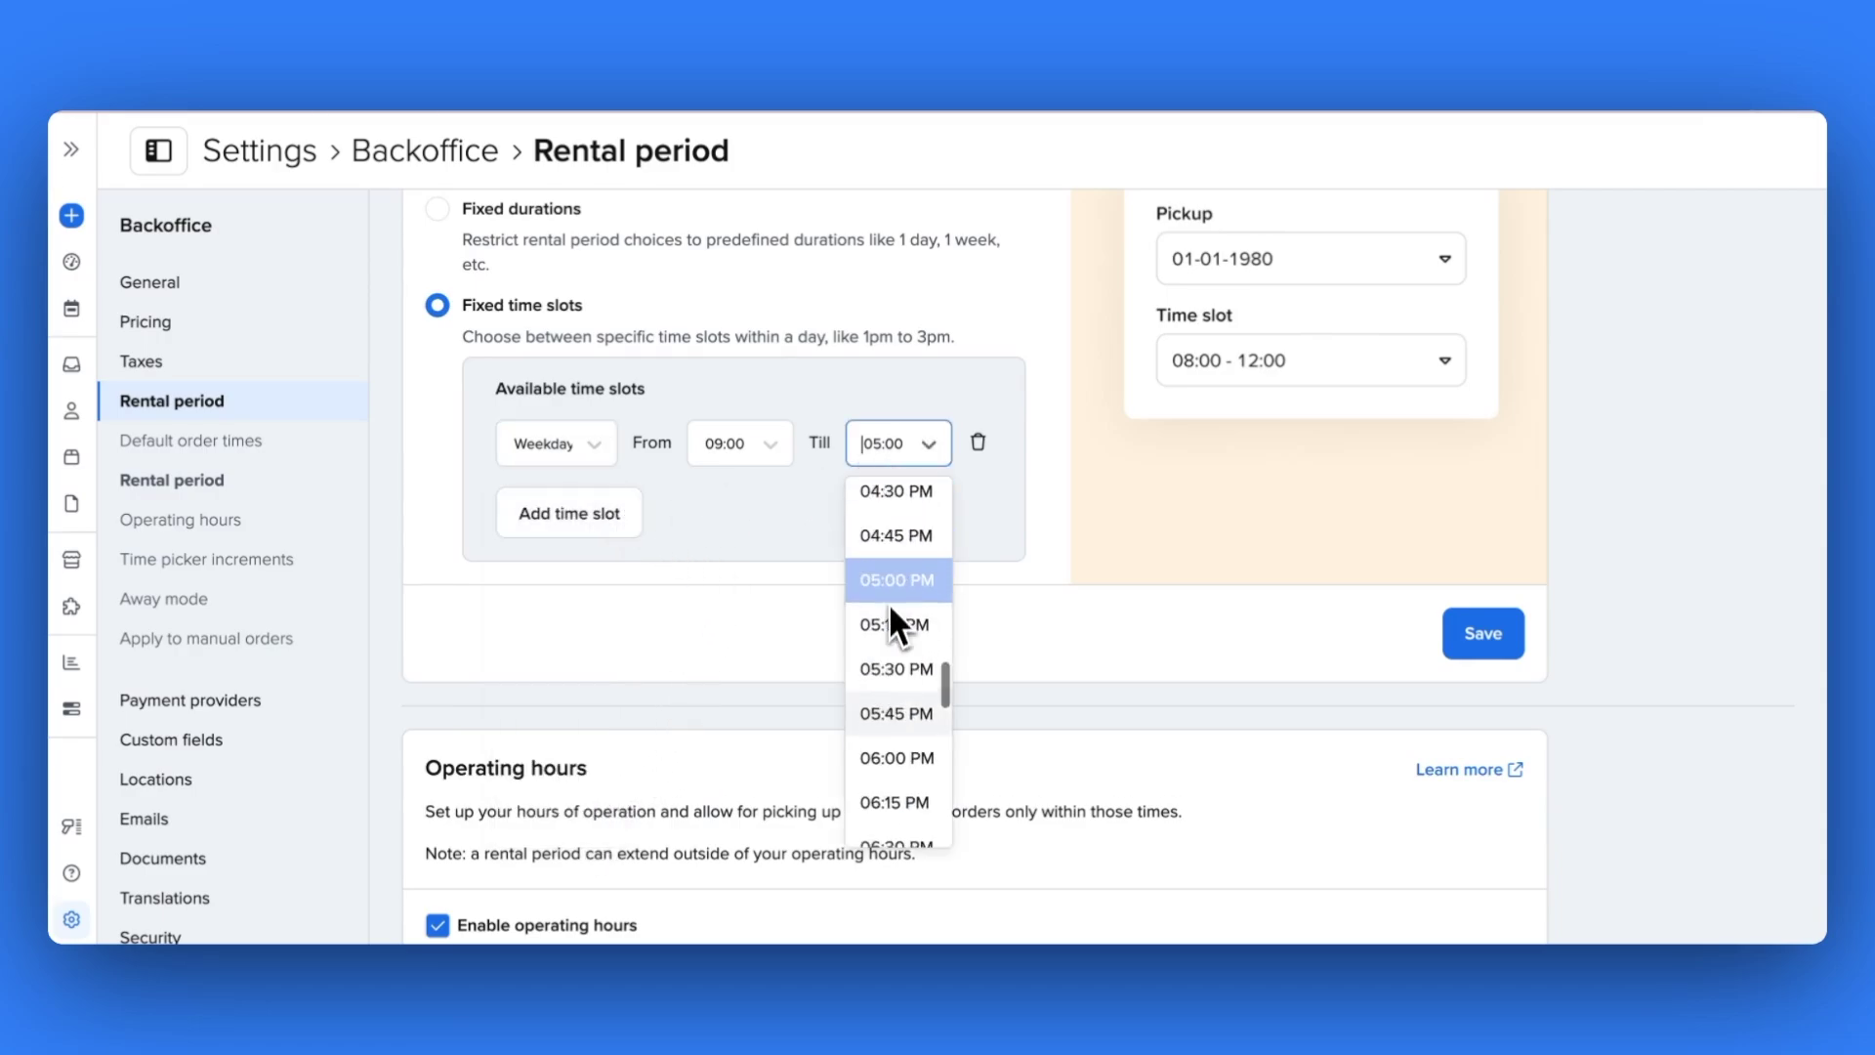
pyautogui.scroll(3, 887, 617)
pyautogui.click(893, 522)
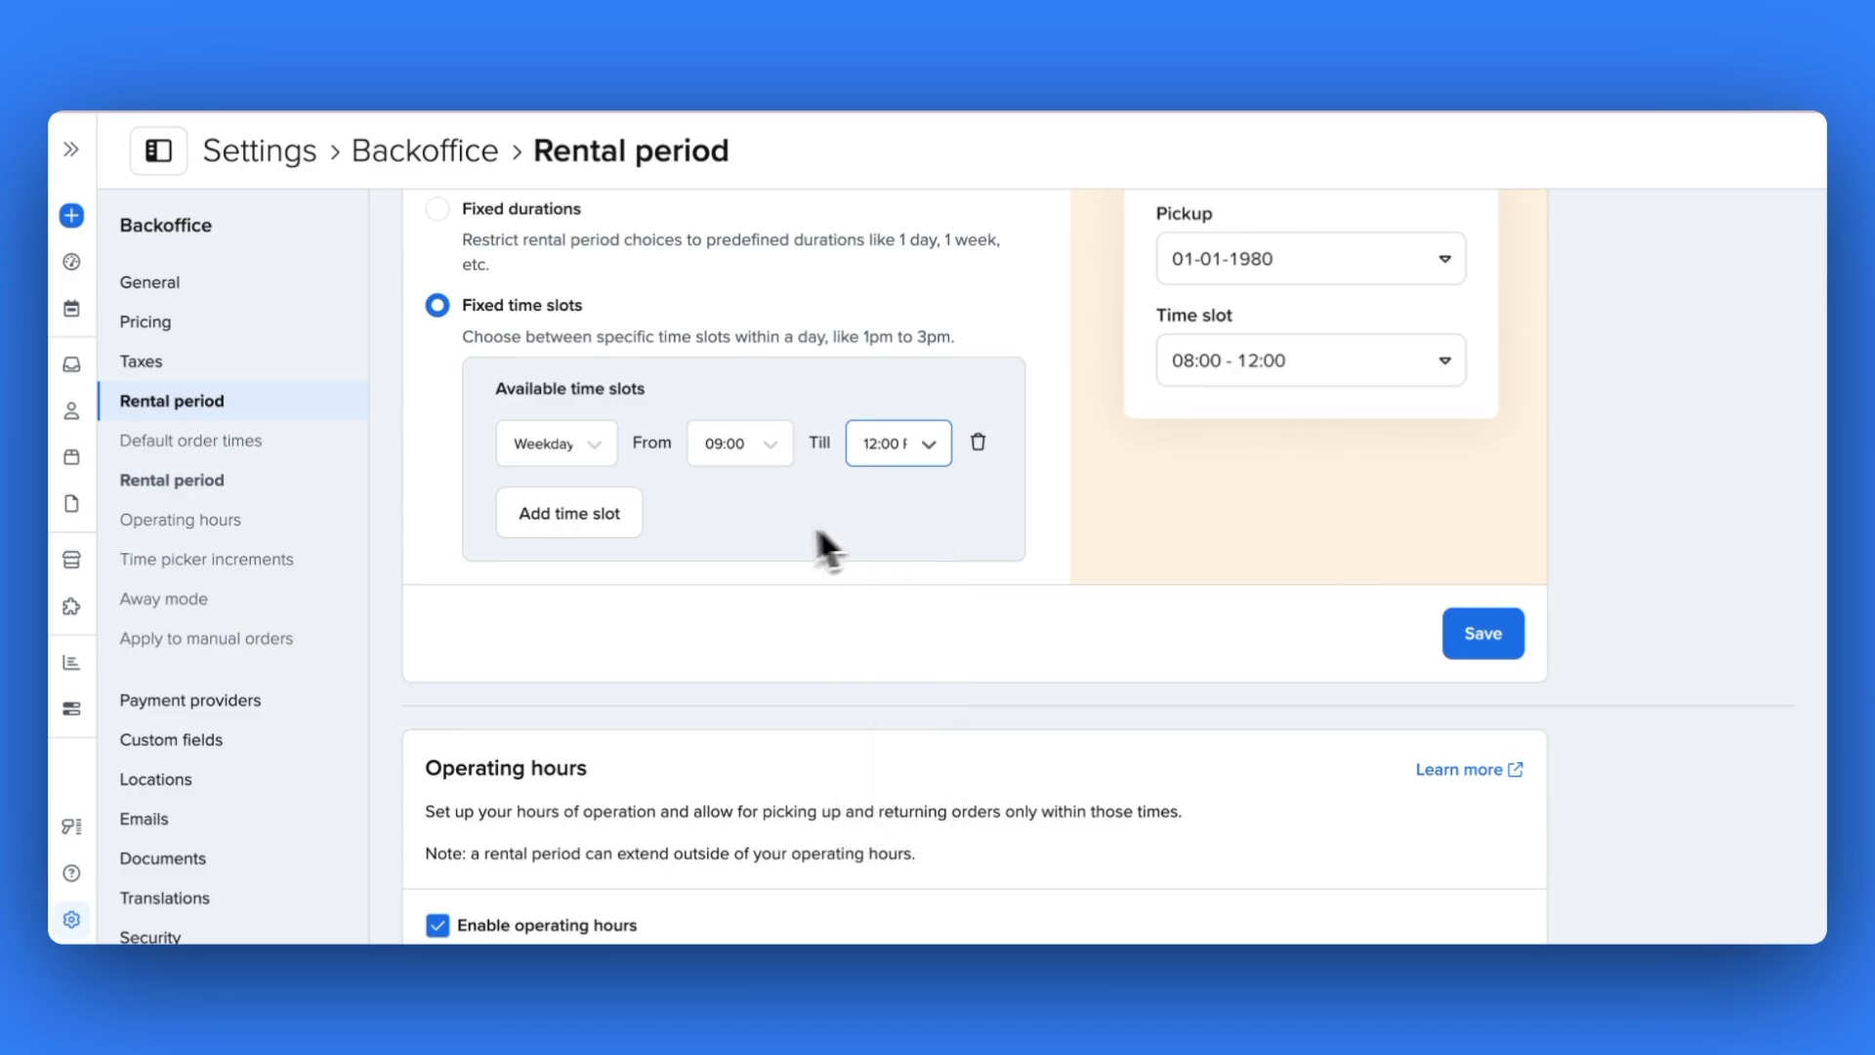
pyautogui.click(613, 519)
pyautogui.click(703, 519)
pyautogui.scroll(-5, 746, 658)
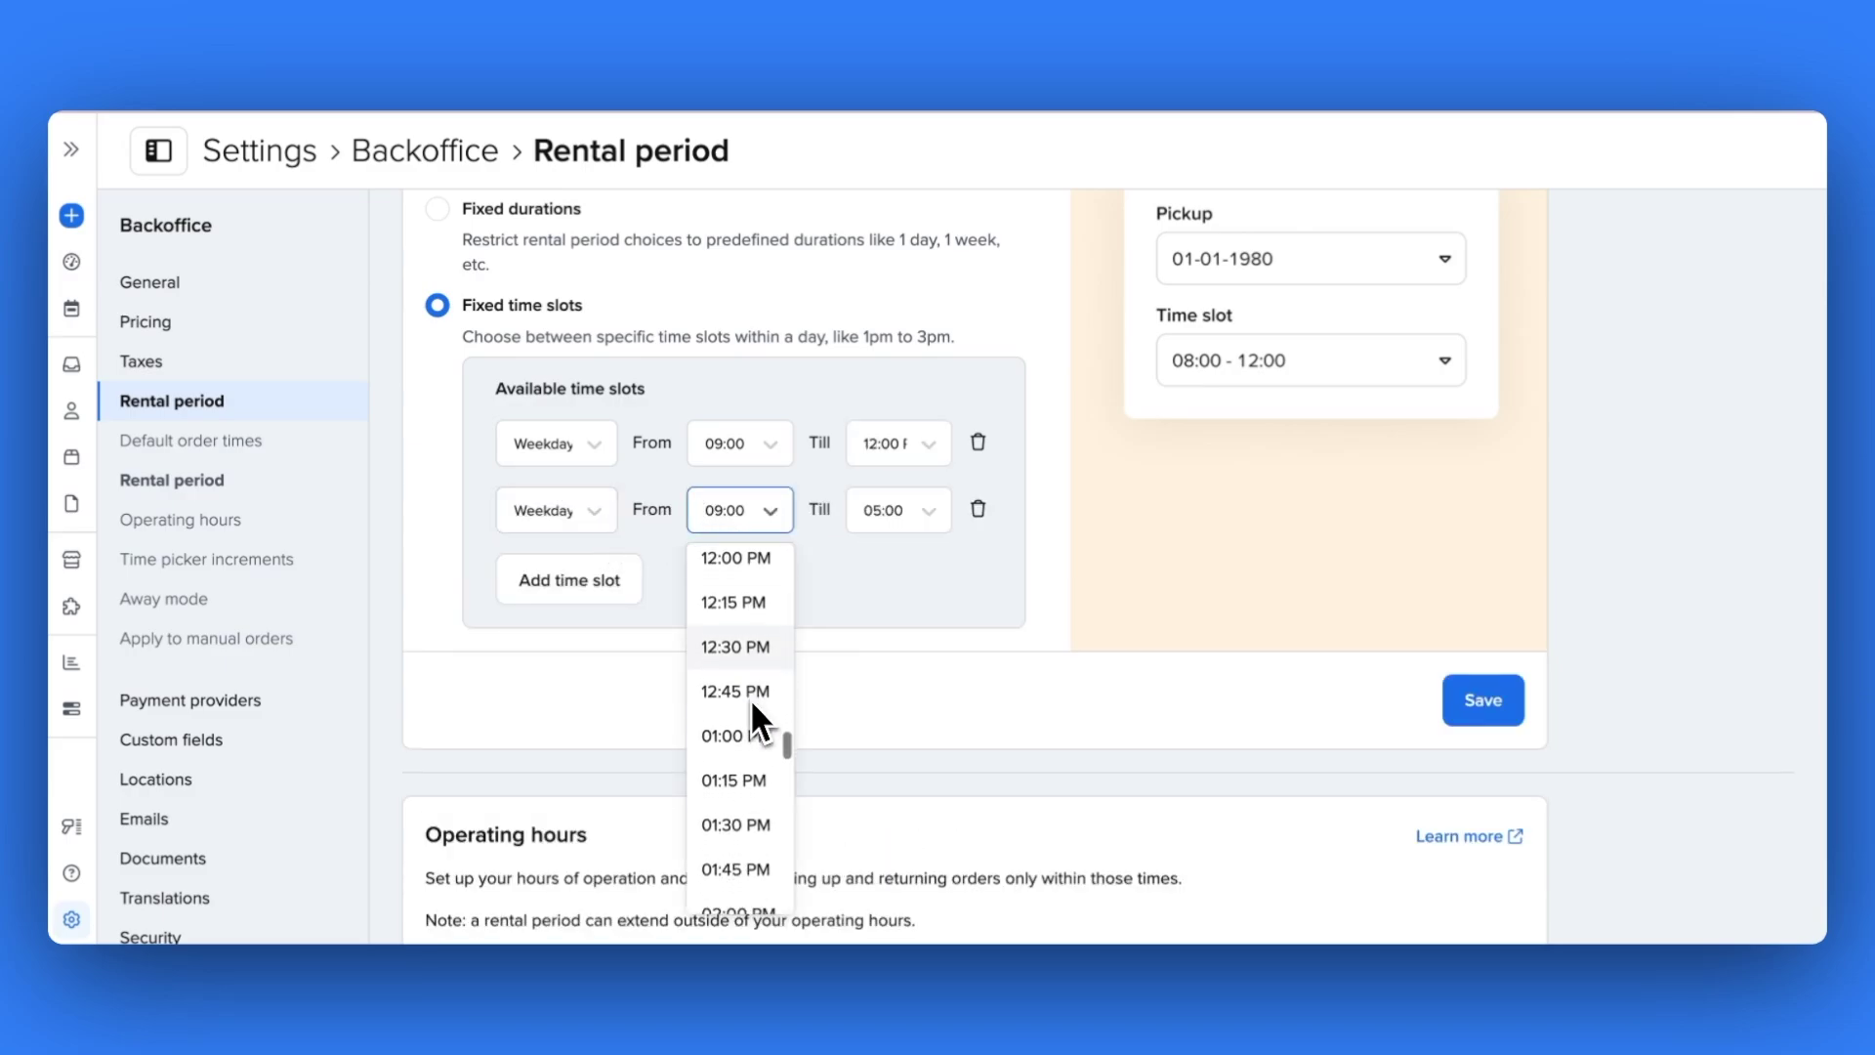
pyautogui.click(742, 559)
# Add a Weekend time slot running 09:00 to 12:30 PM
pyautogui.click(576, 582)
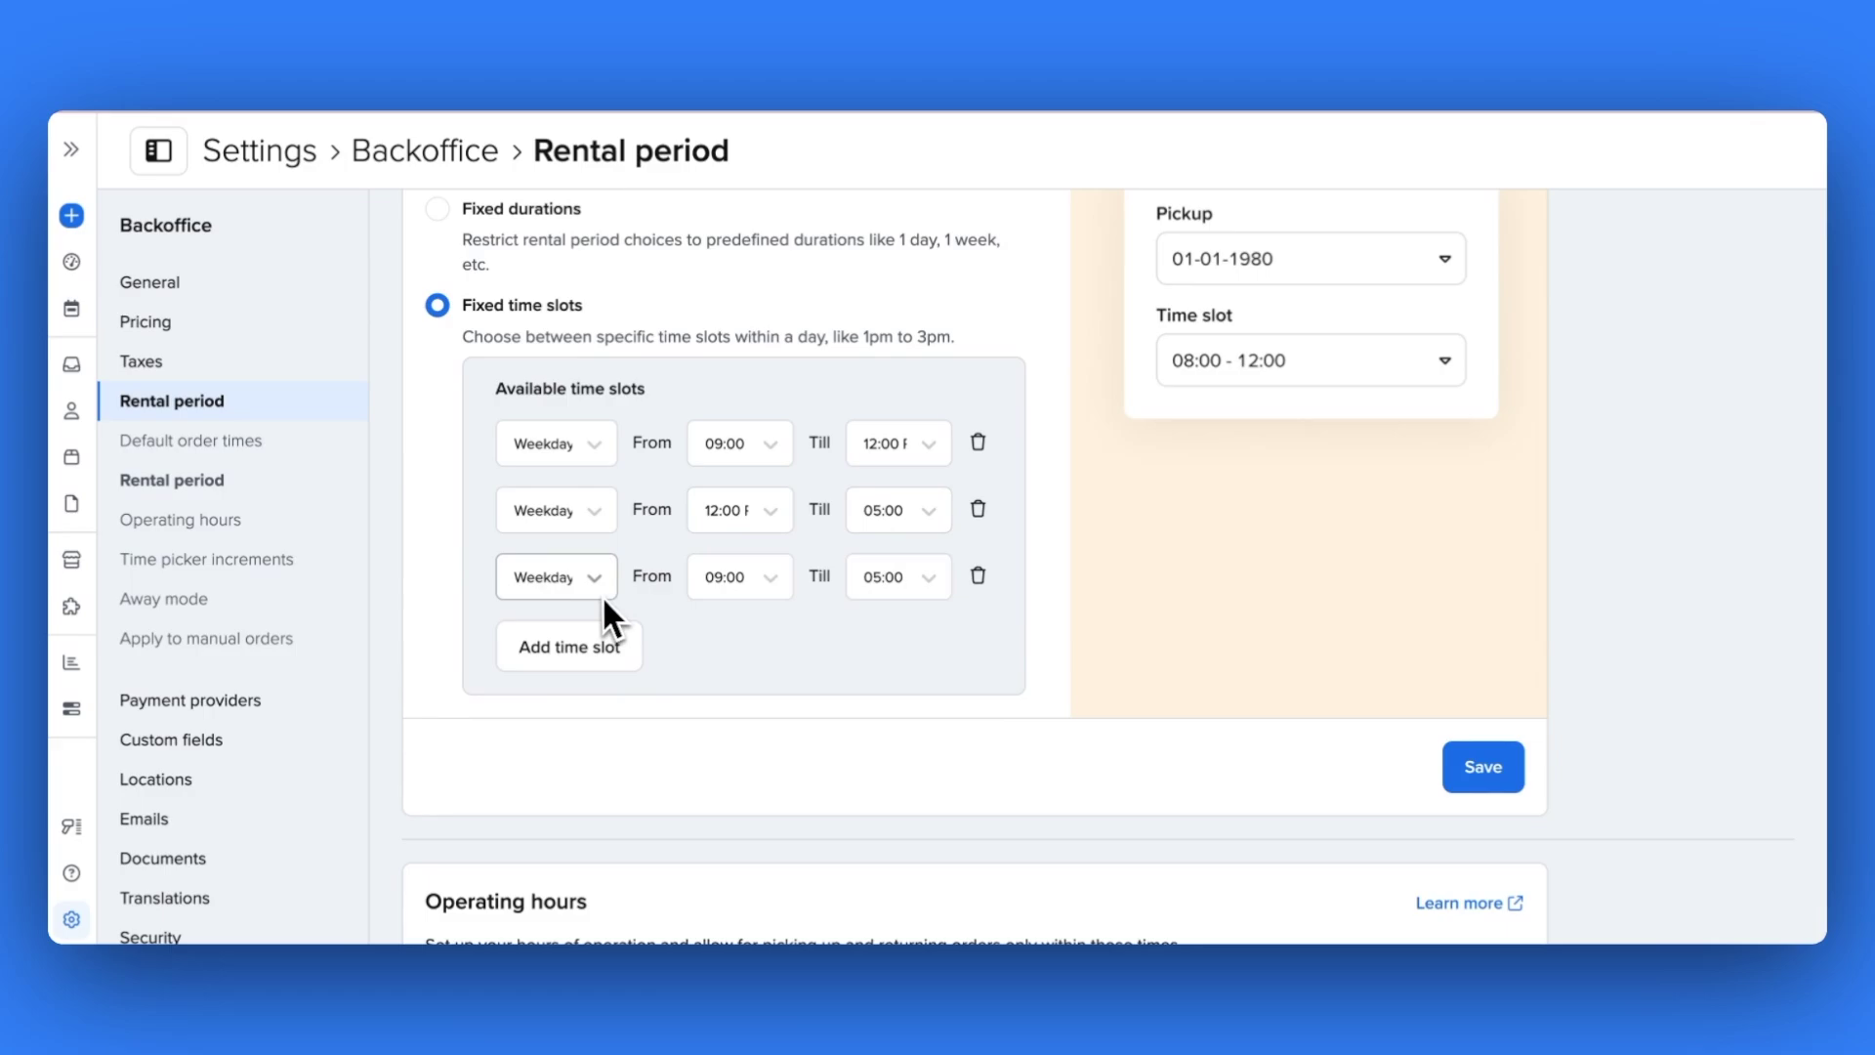
pyautogui.click(586, 578)
pyautogui.click(559, 676)
pyautogui.click(896, 576)
pyautogui.scroll(6, 889, 706)
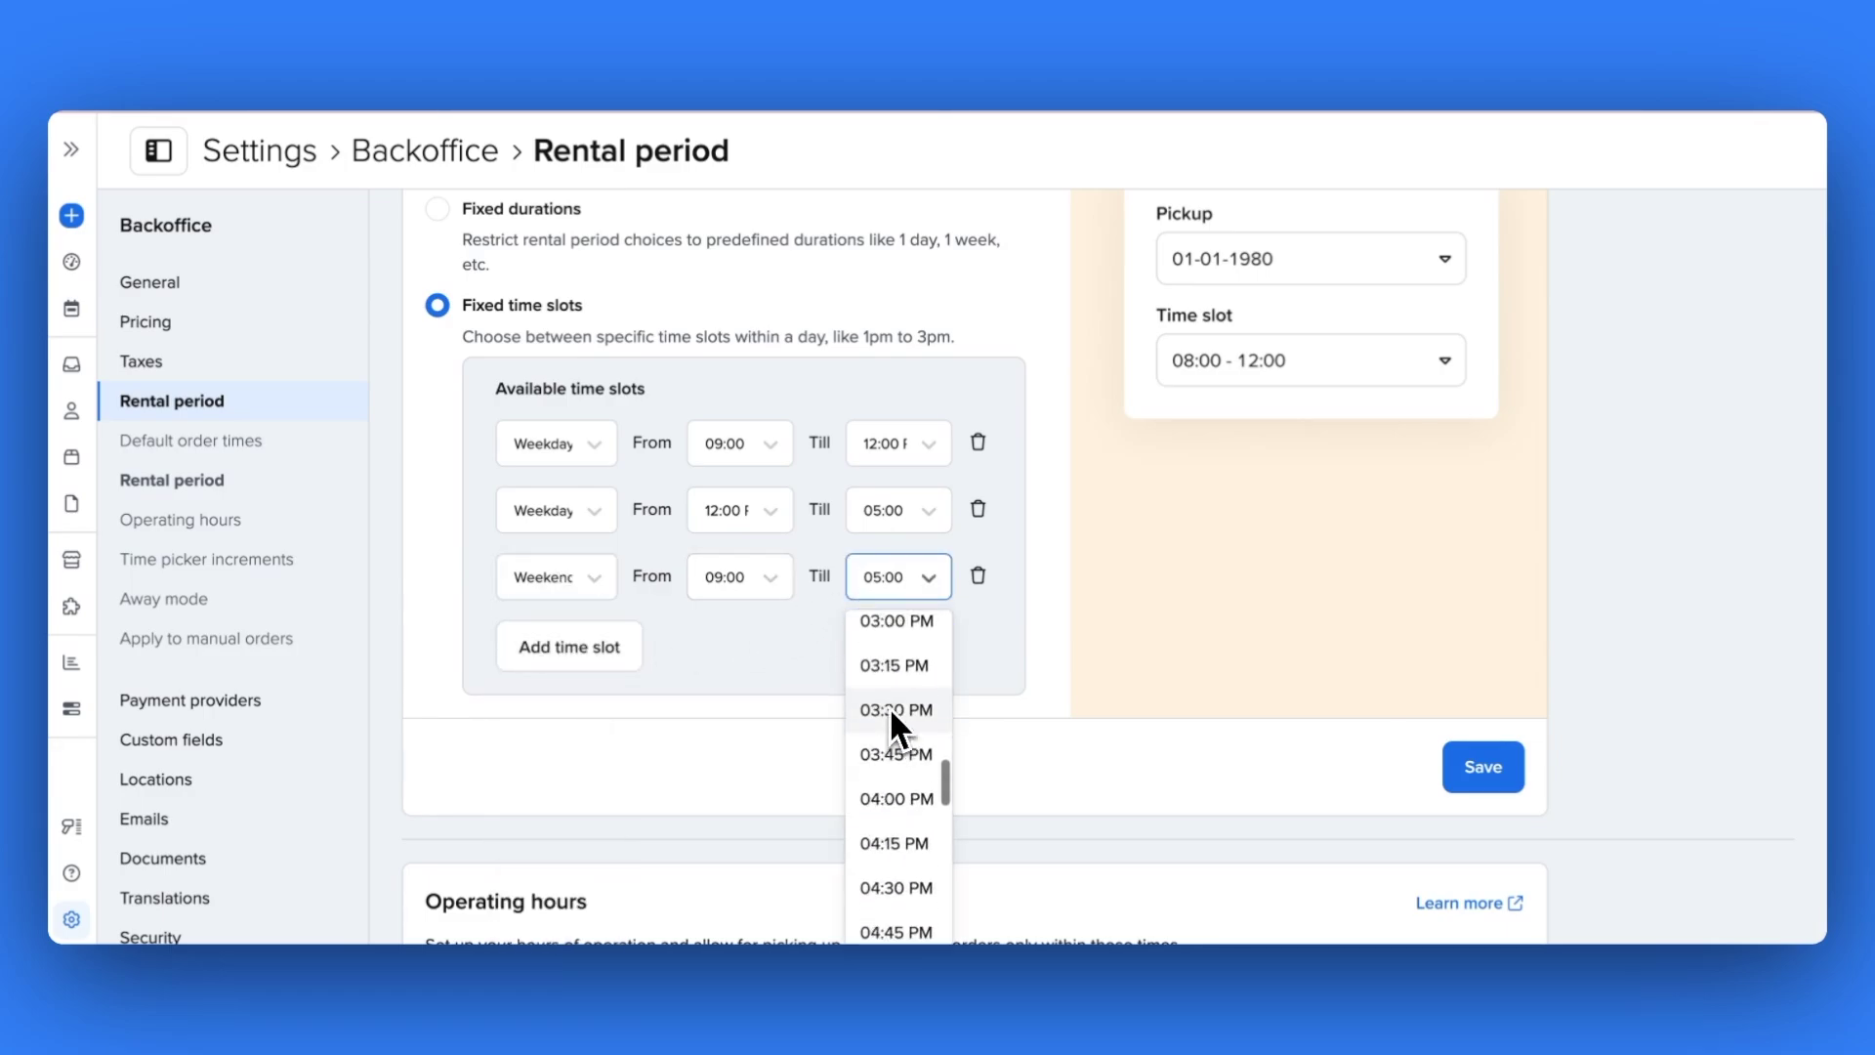
pyautogui.scroll(2, 889, 706)
pyautogui.click(898, 643)
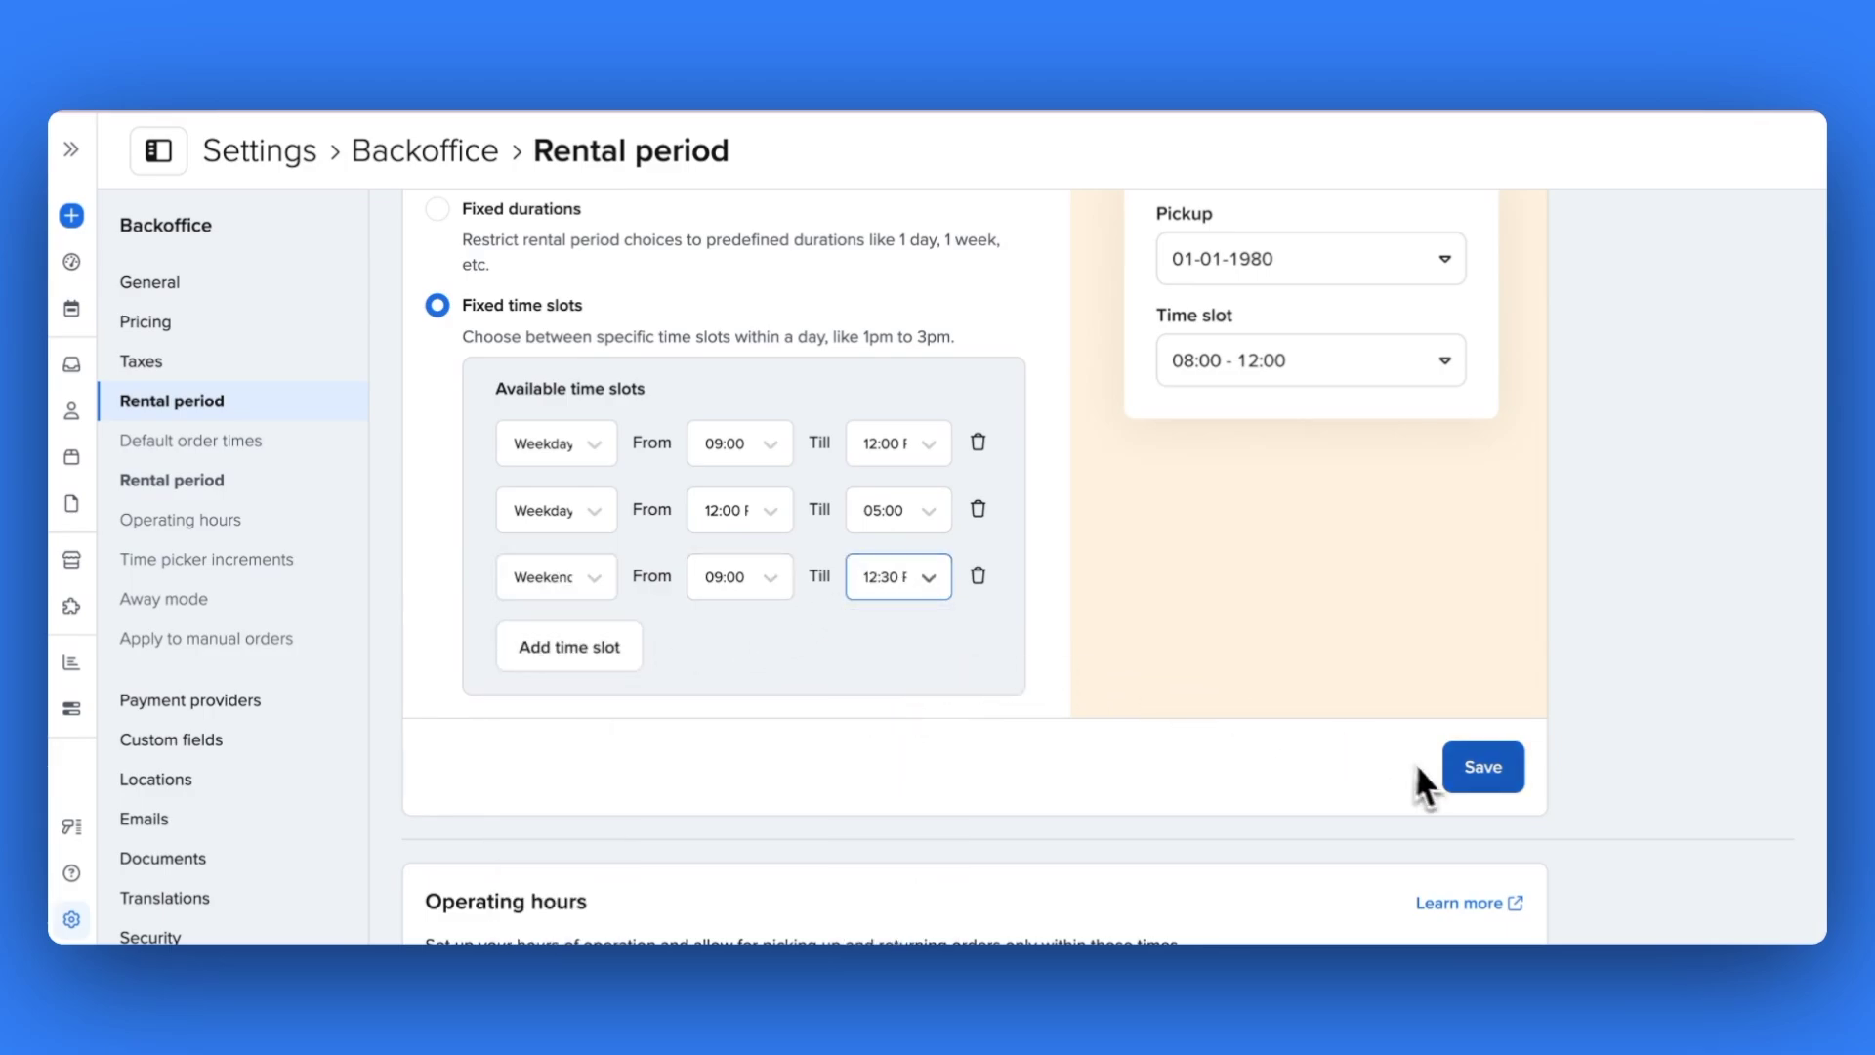
# Save the time slots and test them by picking 20 August with the 09:00 AM - 12:00 PM slot
pyautogui.click(1464, 785)
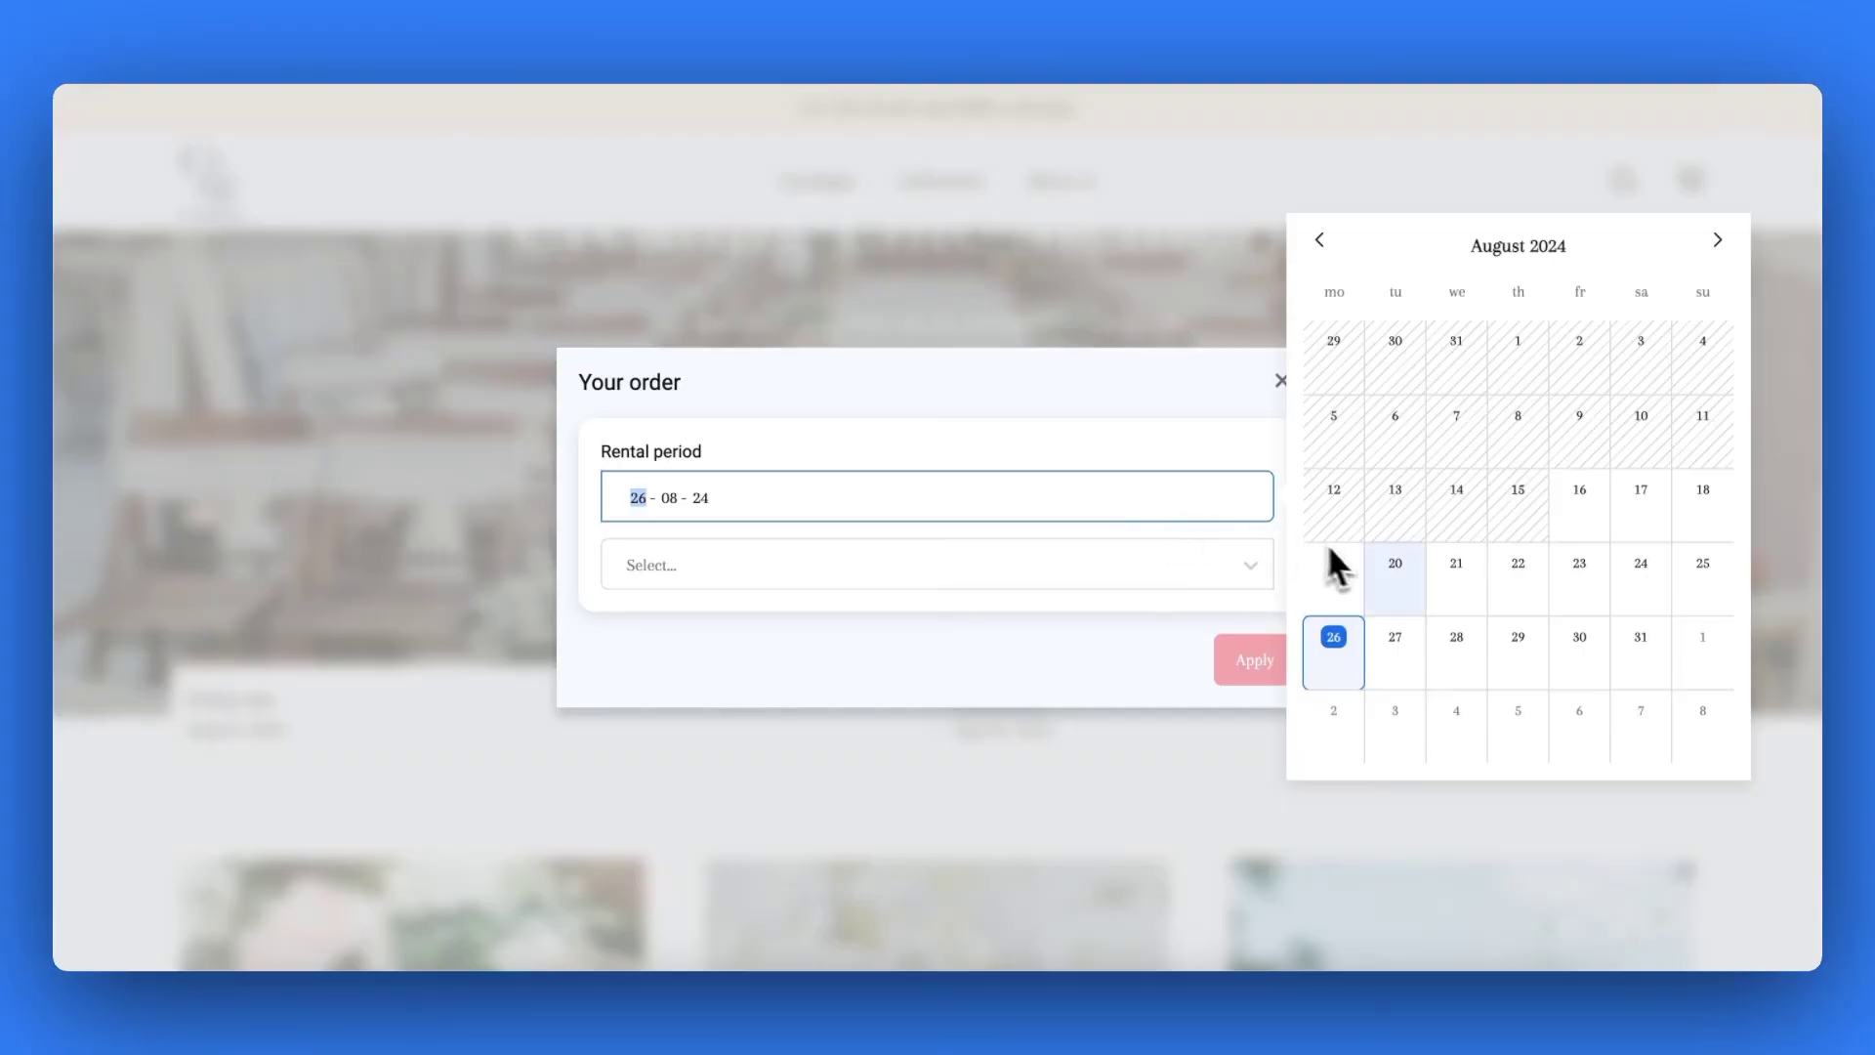
pyautogui.click(1389, 580)
pyautogui.click(1131, 576)
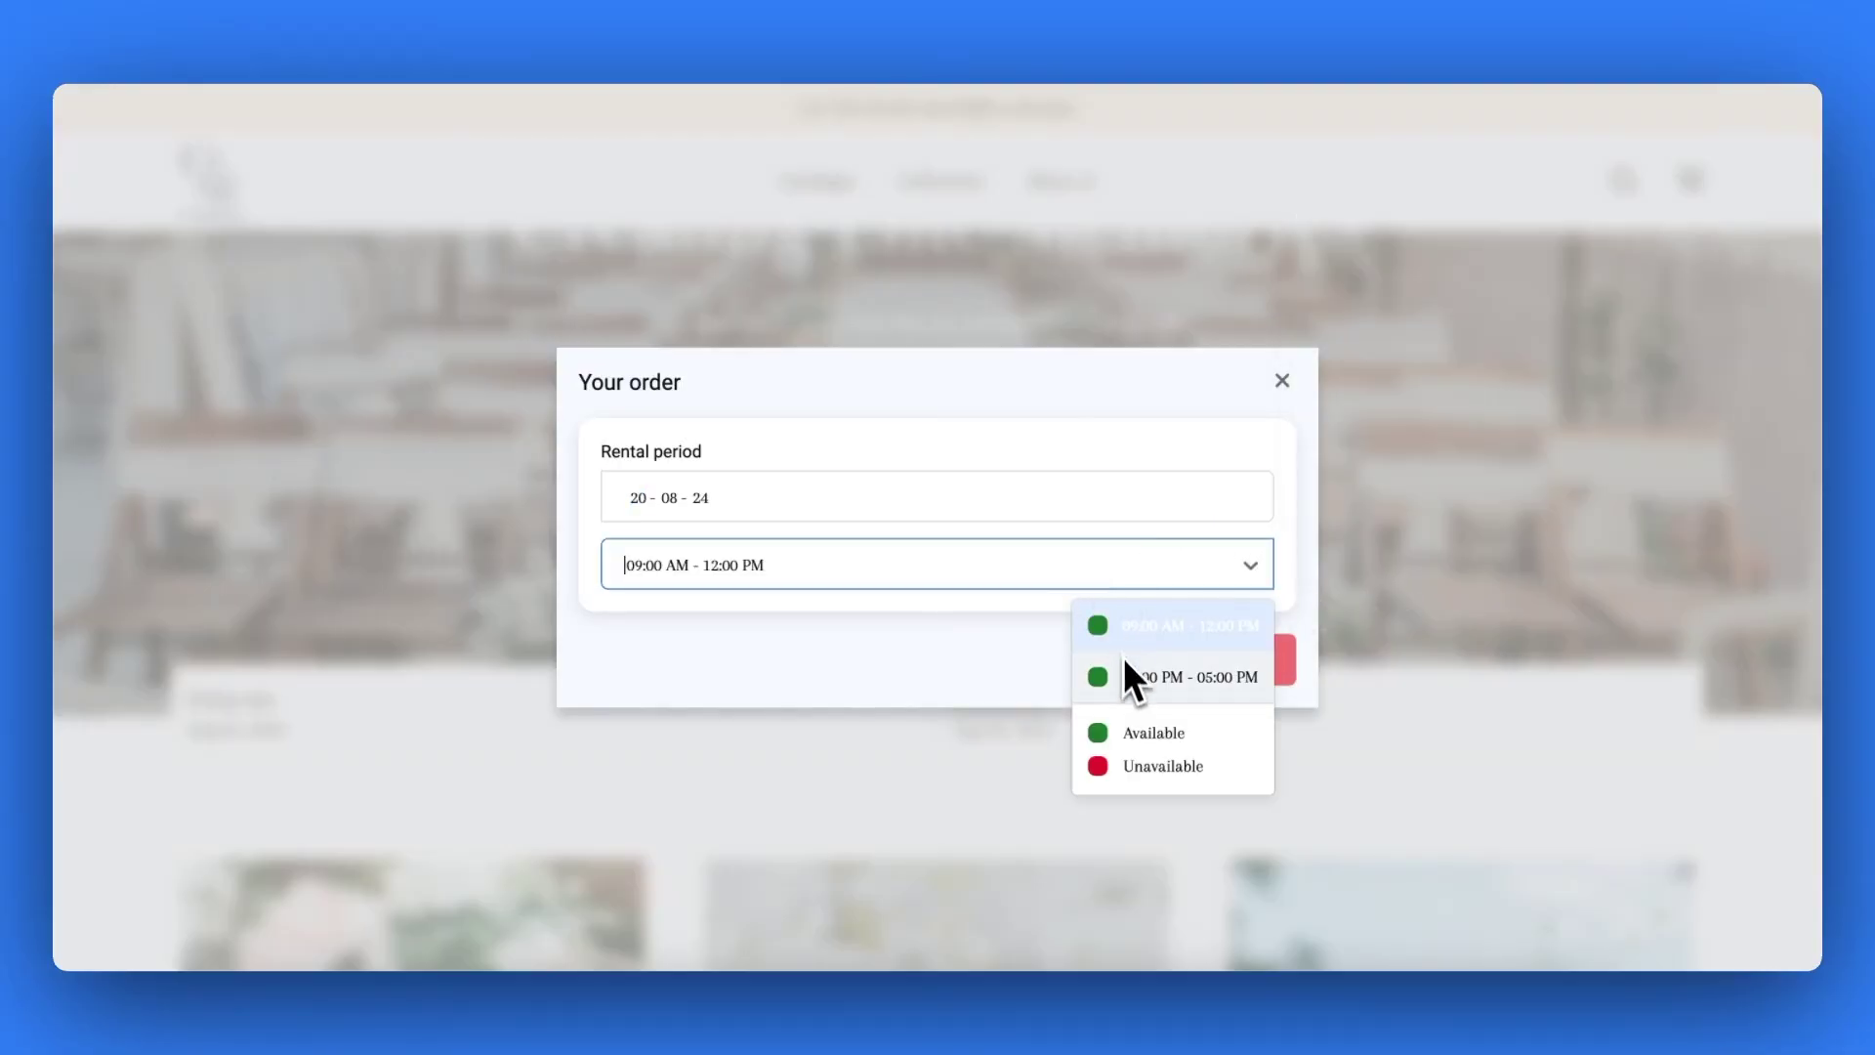
pyautogui.click(1125, 670)
pyautogui.click(1119, 582)
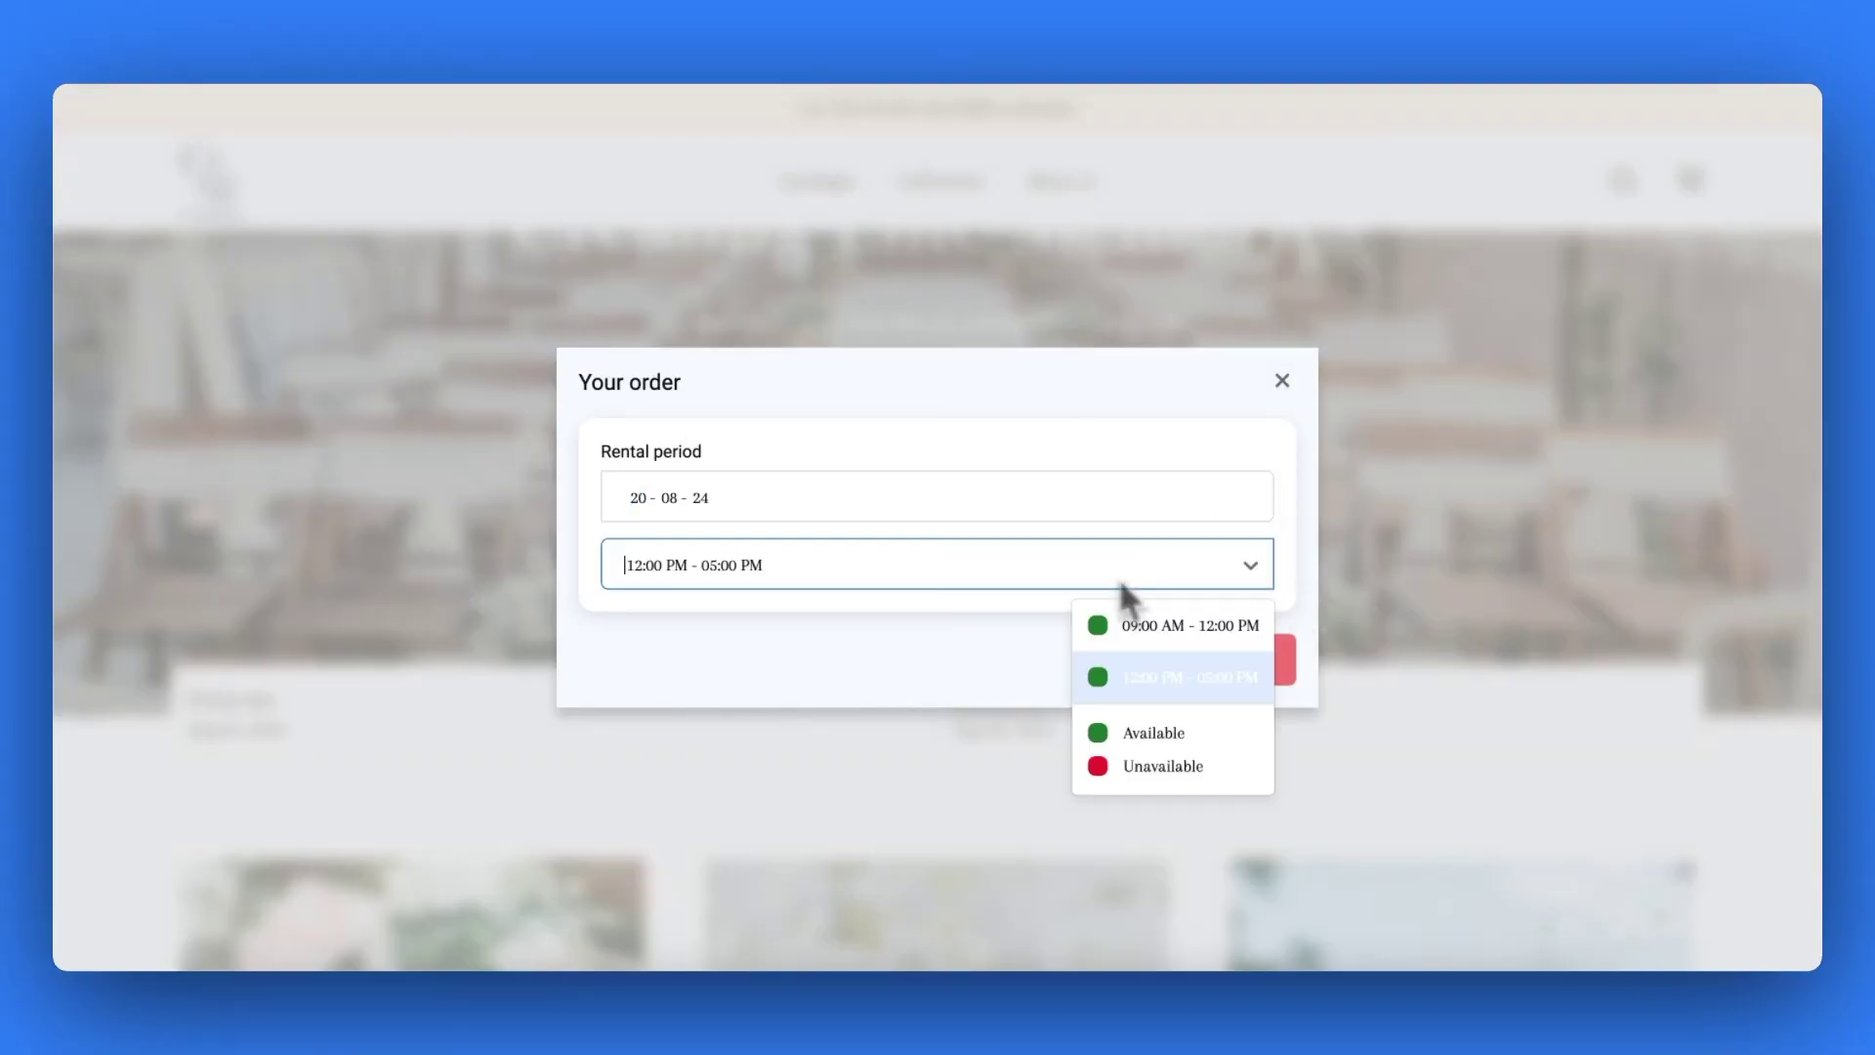
pyautogui.click(1160, 625)
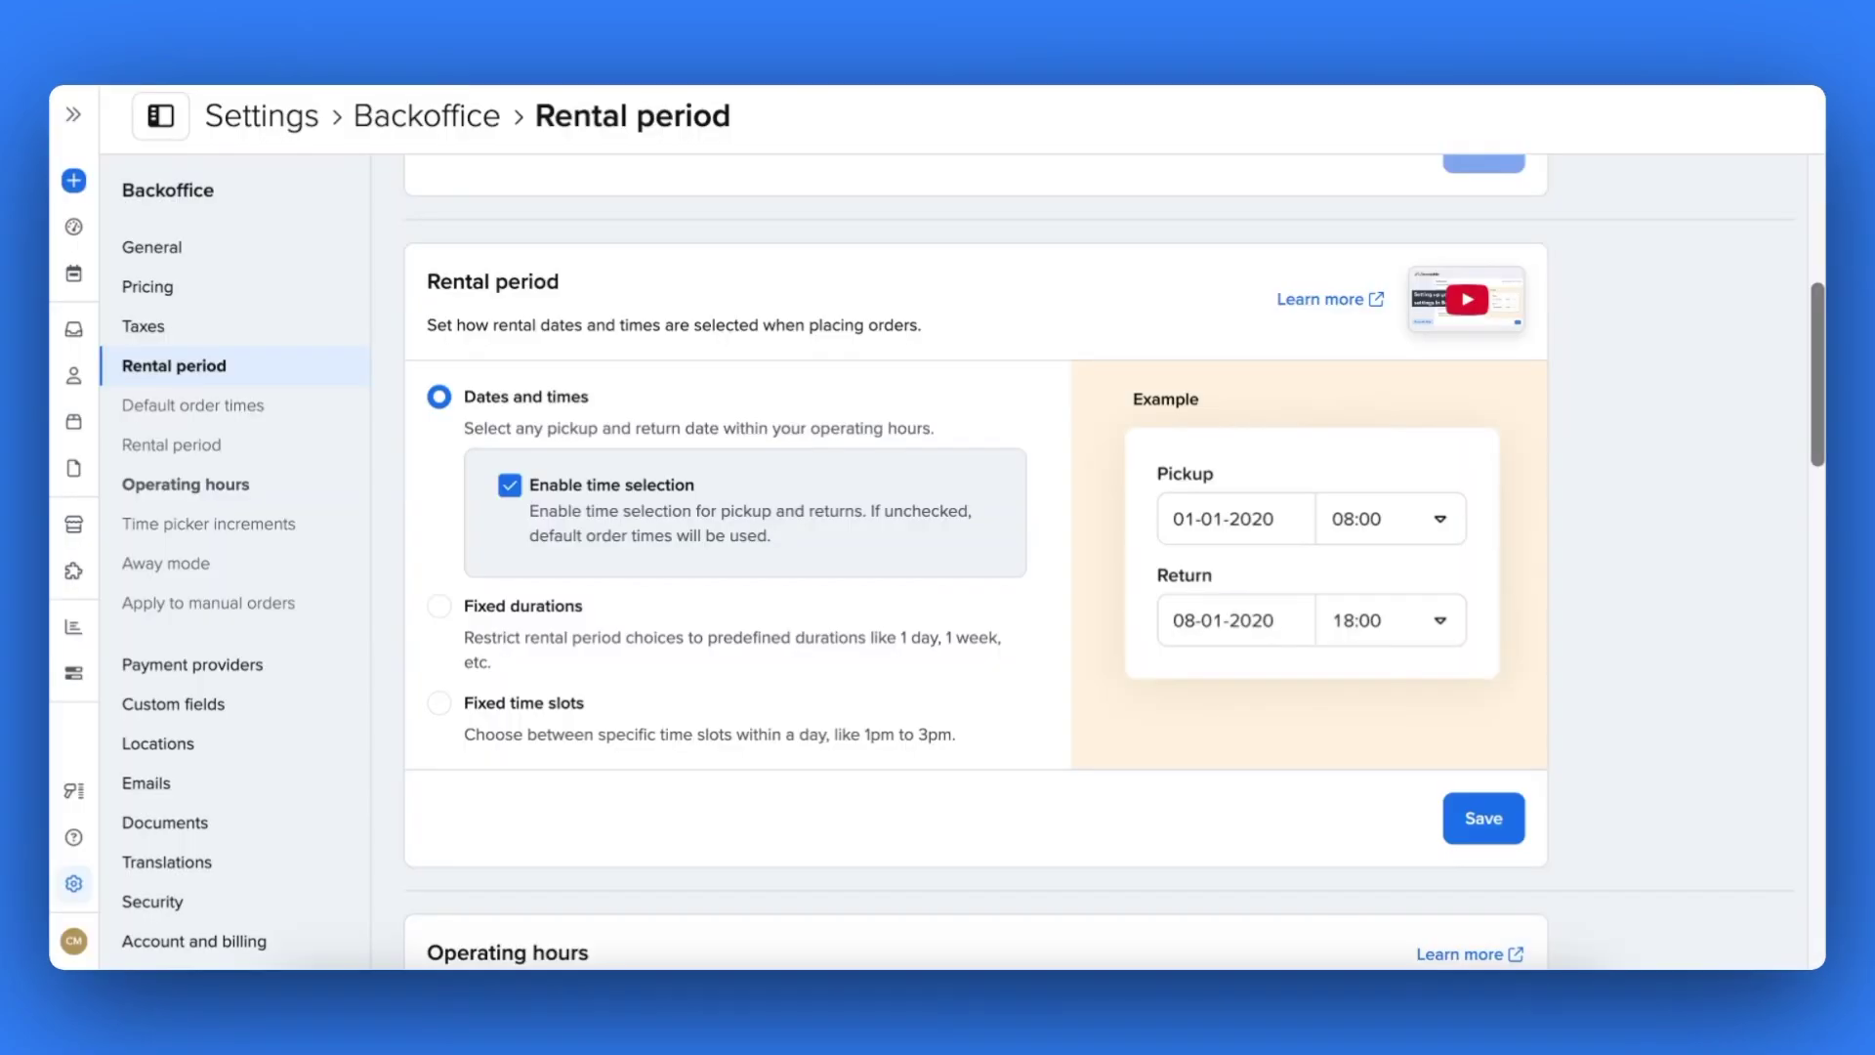
# Enable rental period restrictions for manual orders and save
pyautogui.scroll(-15, 437, 406)
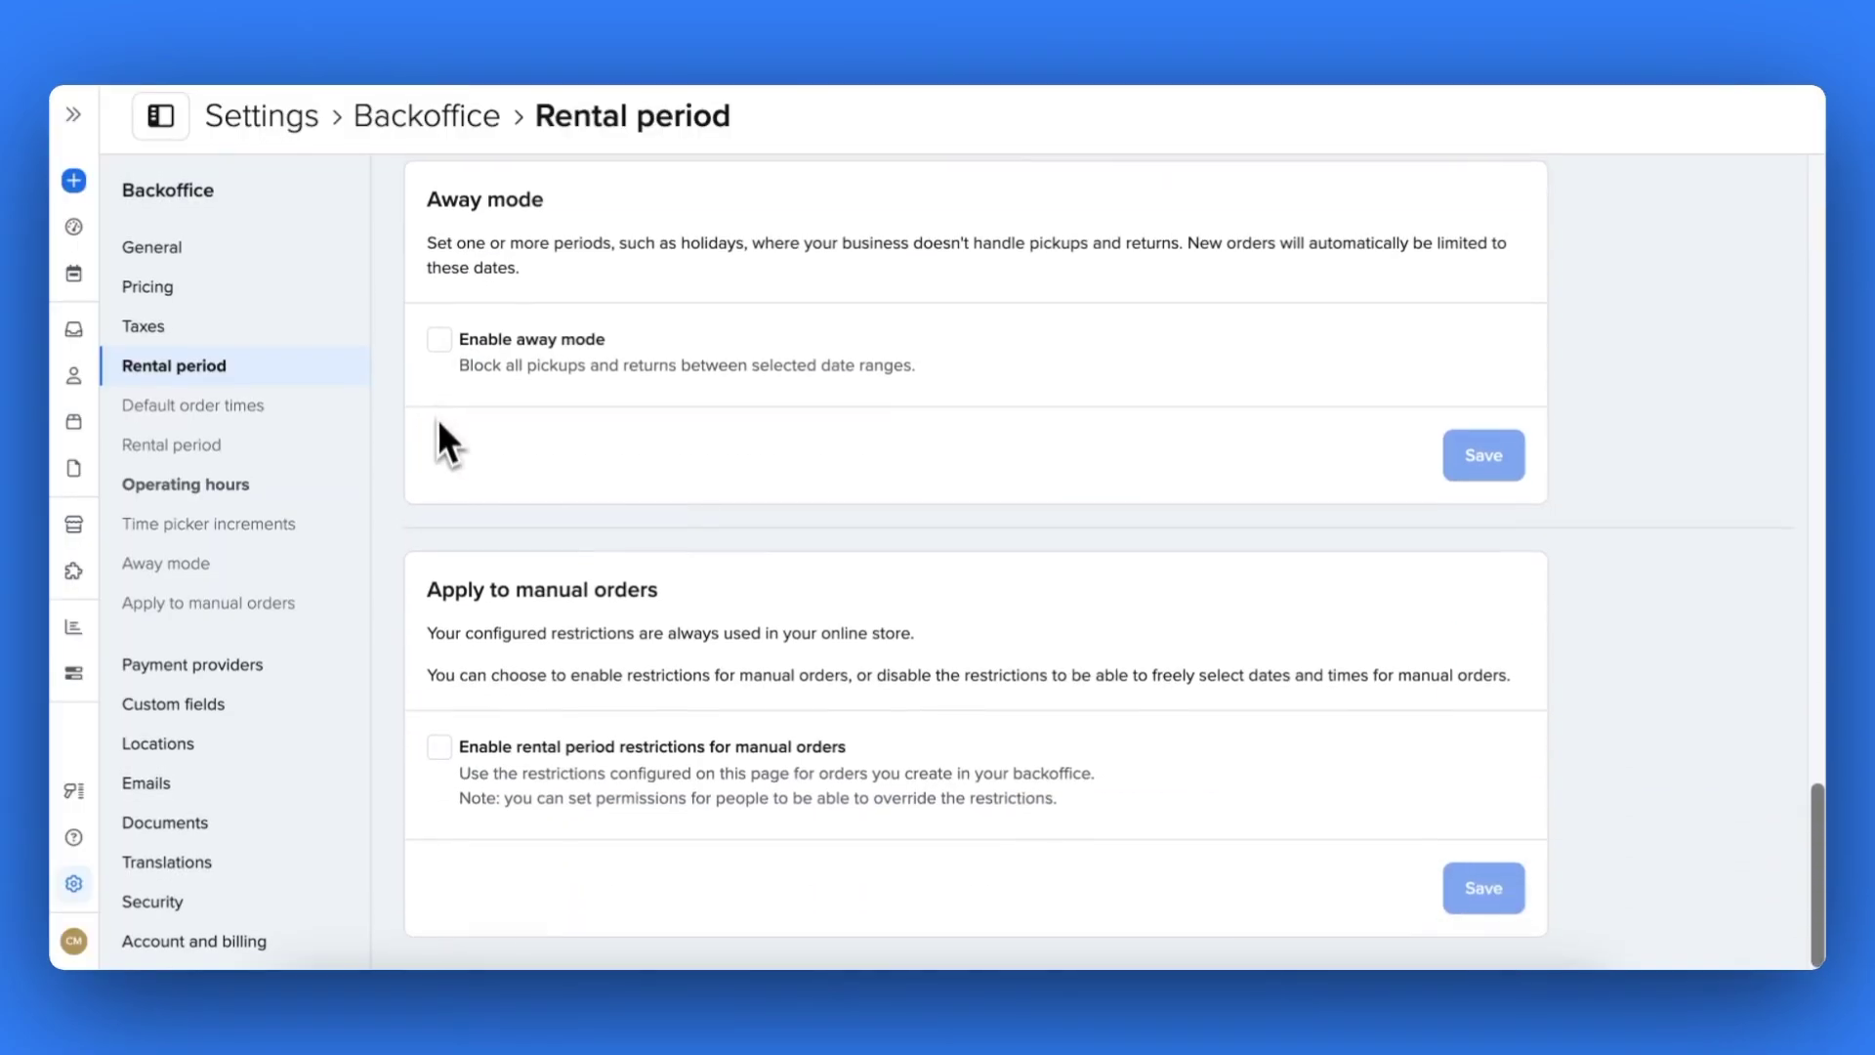
pyautogui.click(440, 748)
pyautogui.click(1459, 899)
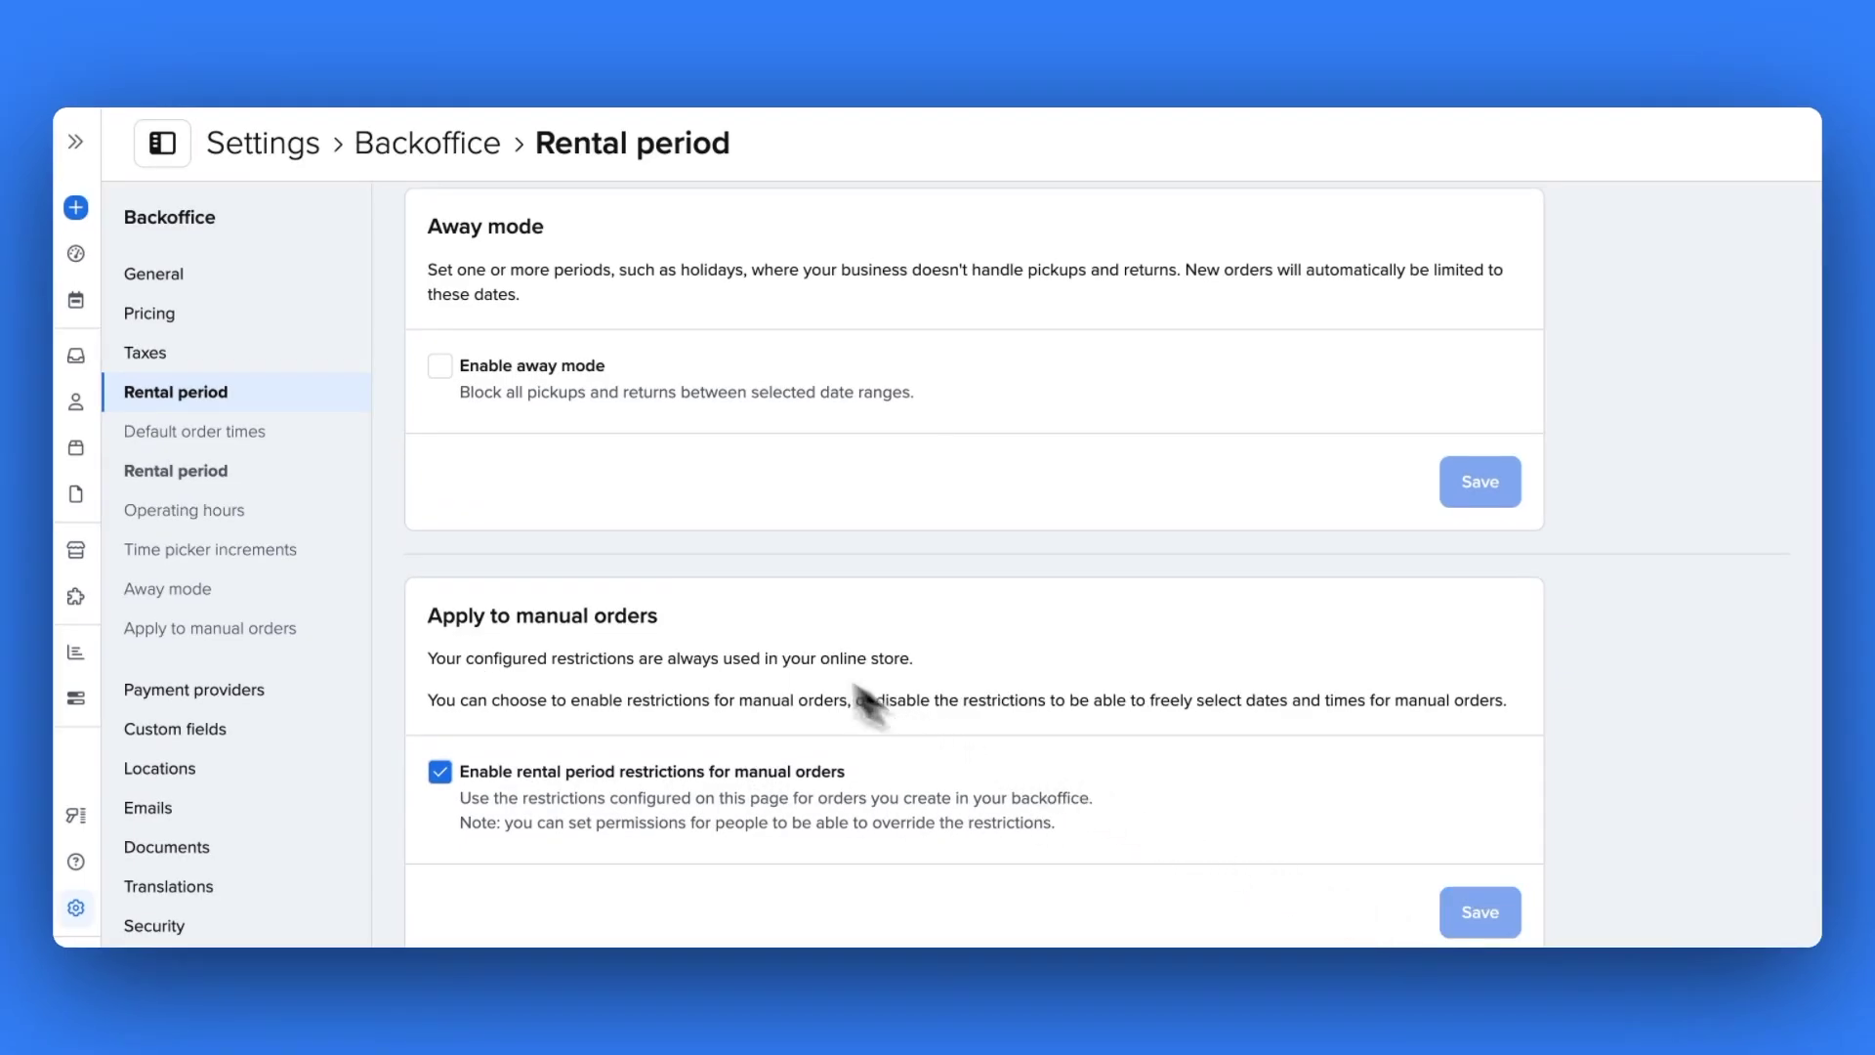
# Create a new order rented on 3 September in the 12:00 PM - 05:00 PM slot
pyautogui.click(75, 208)
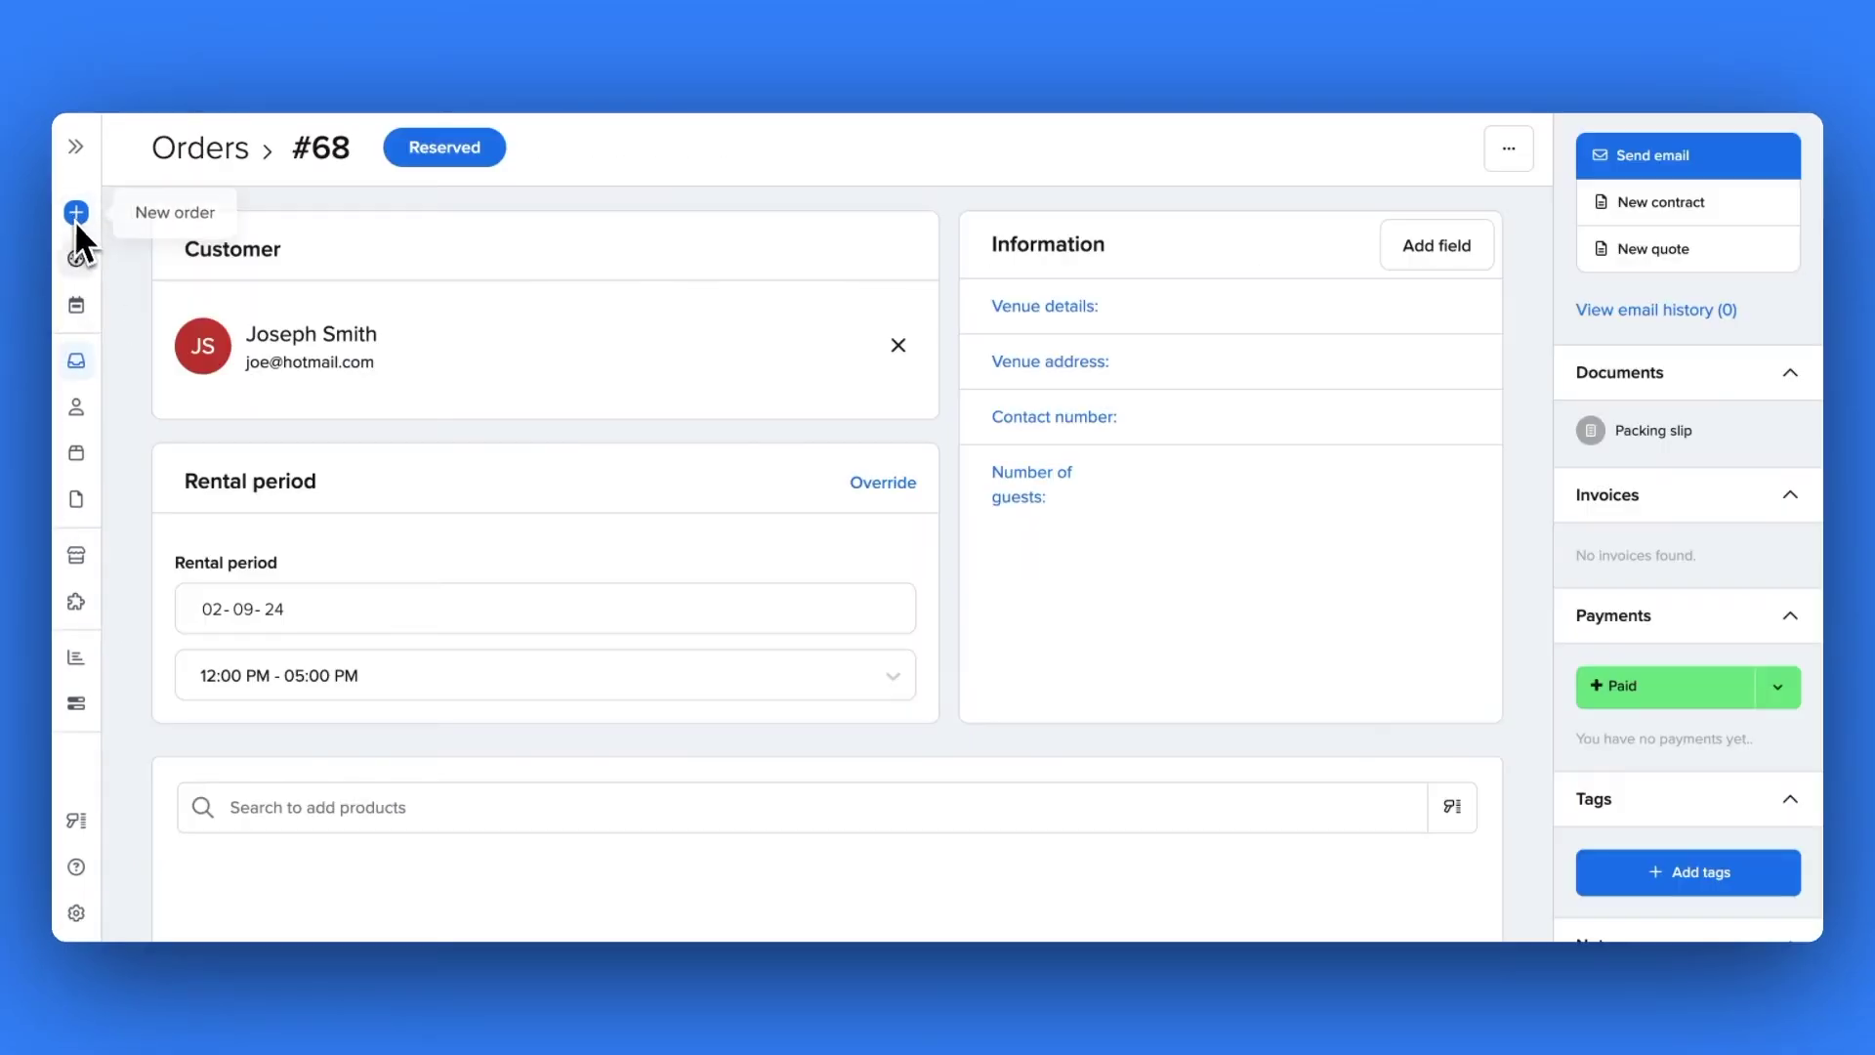
pyautogui.click(349, 626)
pyautogui.click(1041, 542)
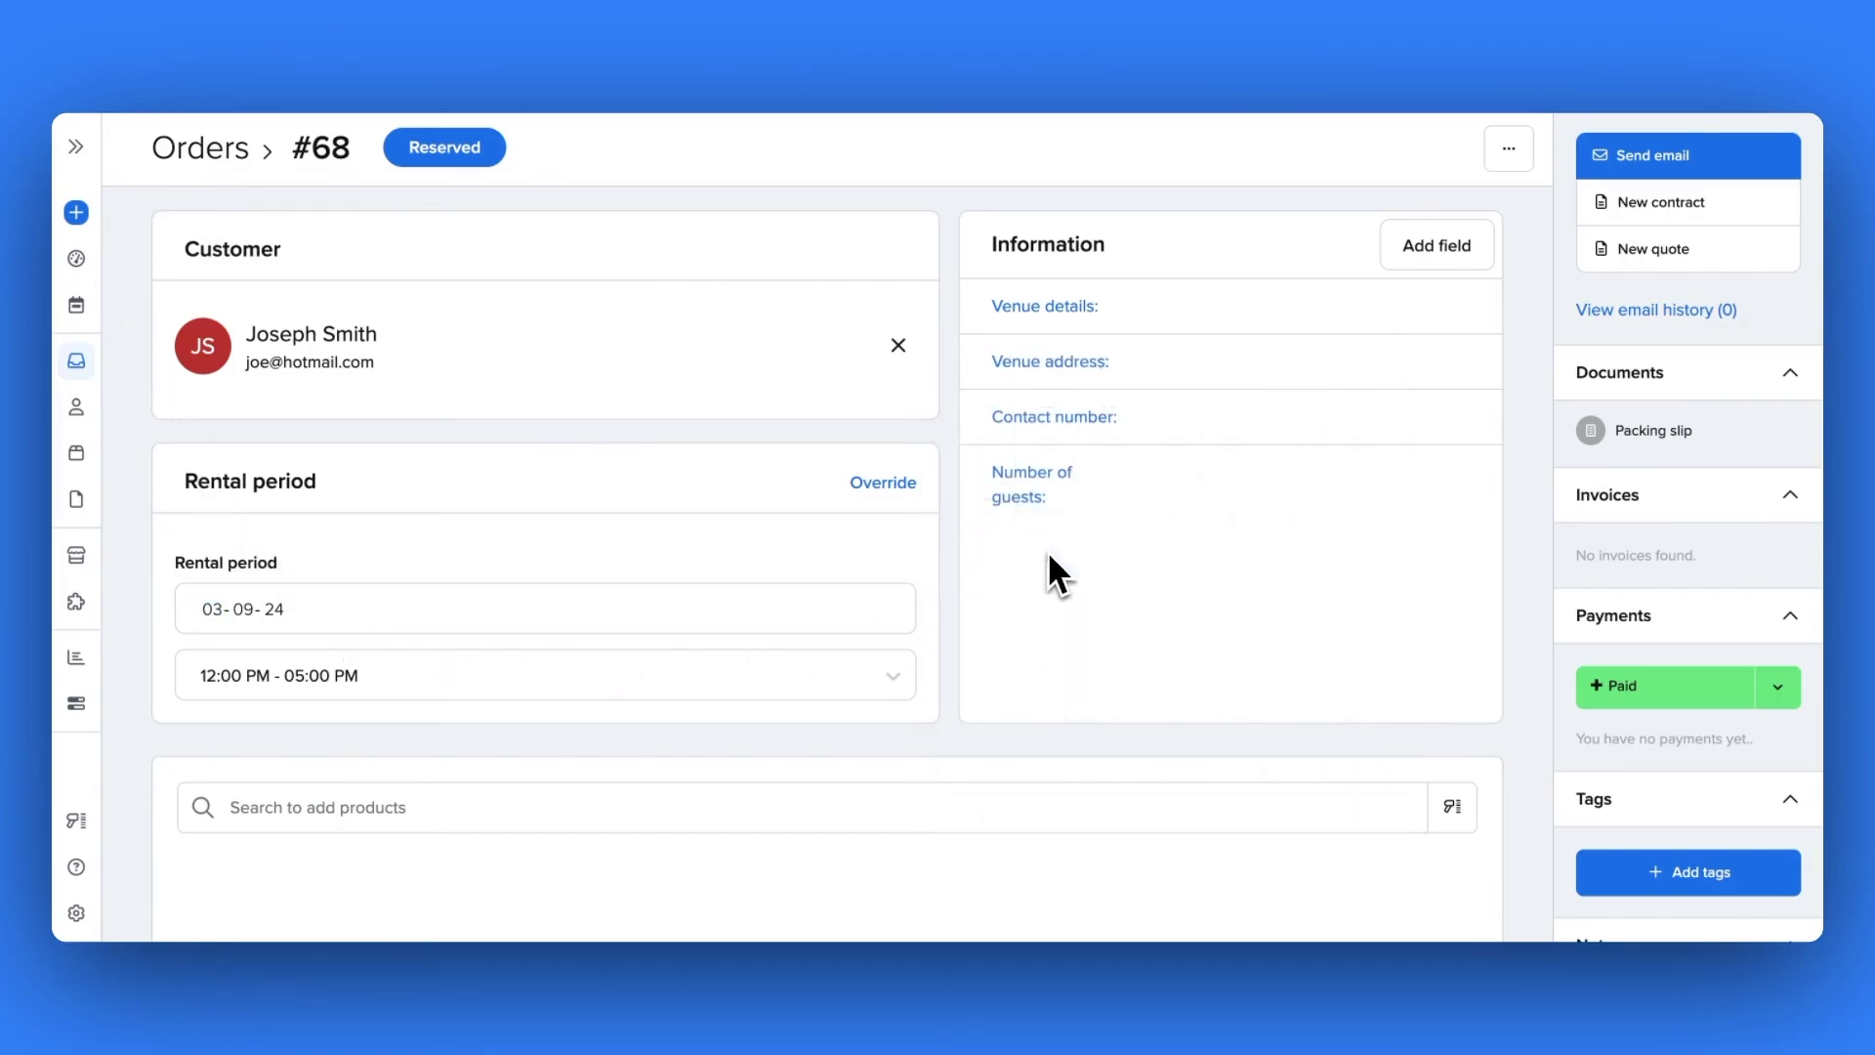
pyautogui.click(904, 678)
pyautogui.click(898, 730)
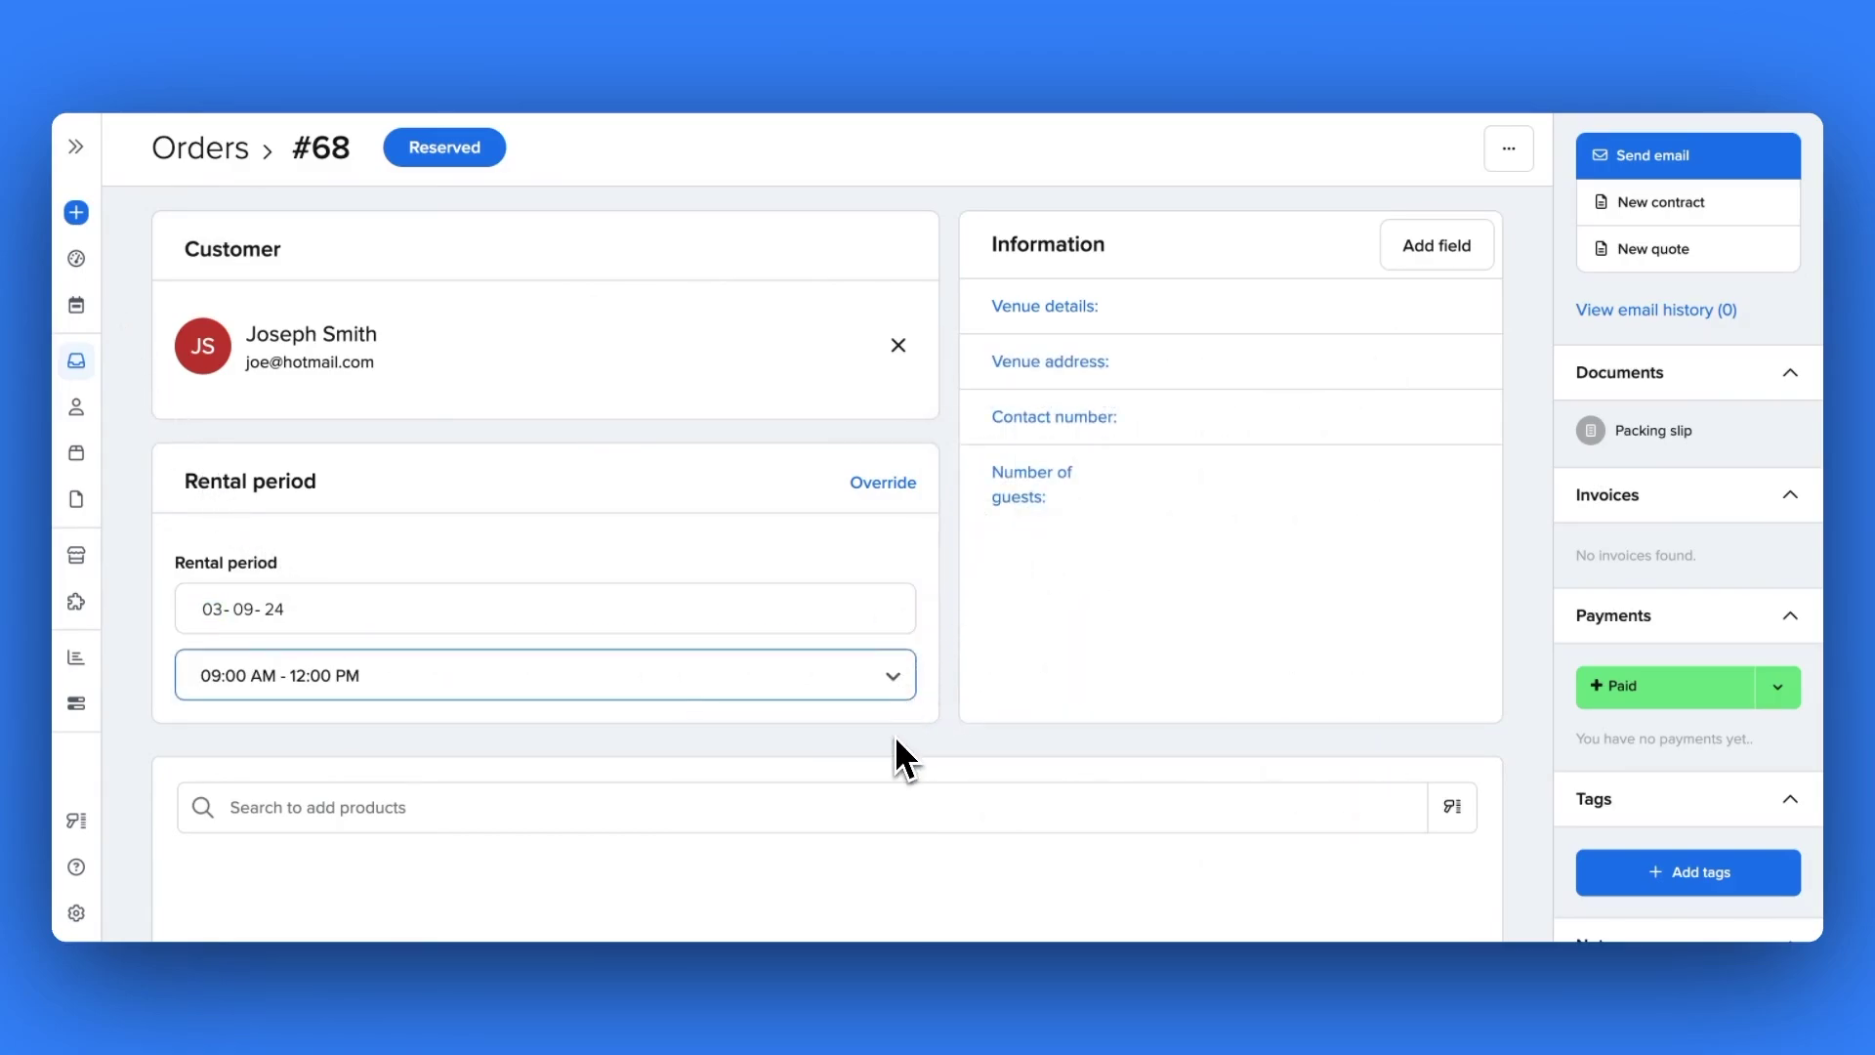
pyautogui.click(899, 694)
pyautogui.click(895, 784)
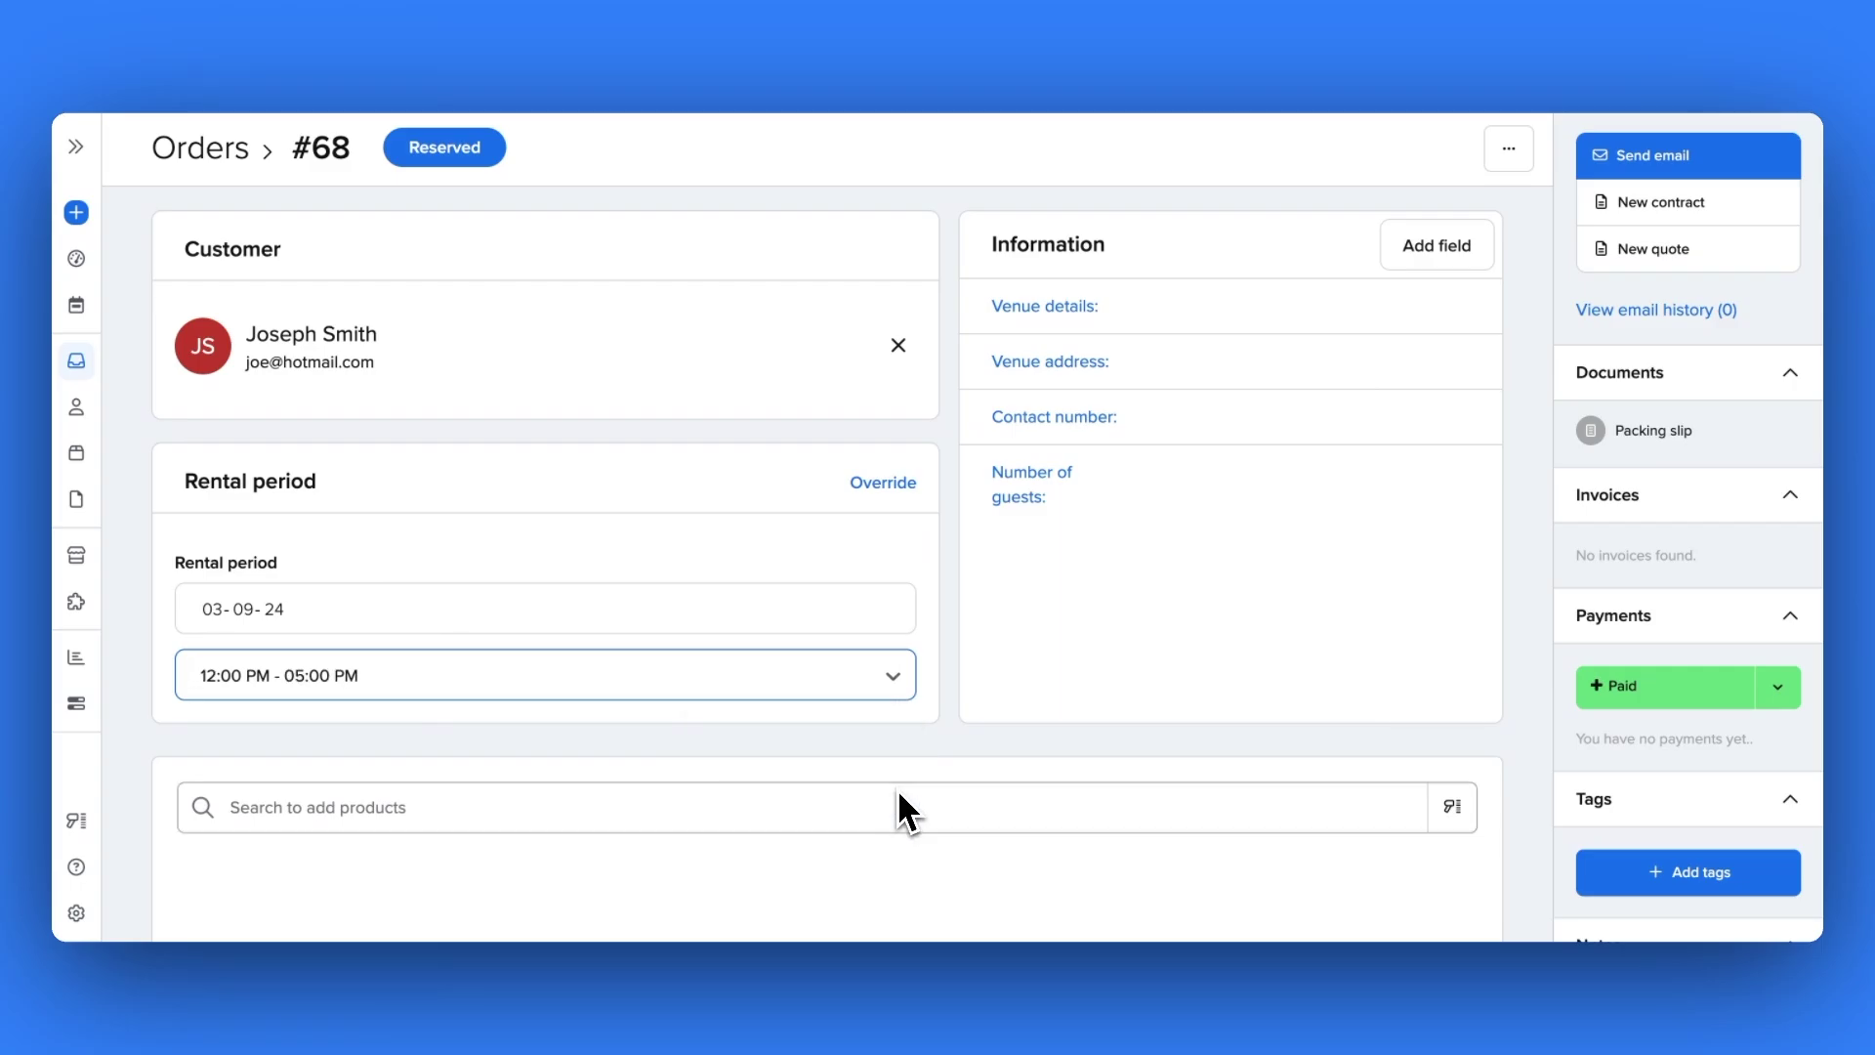
pyautogui.click(78, 912)
# Go to the Availability section of the Online reservations preferences
pyautogui.scroll(-3, 137, 864)
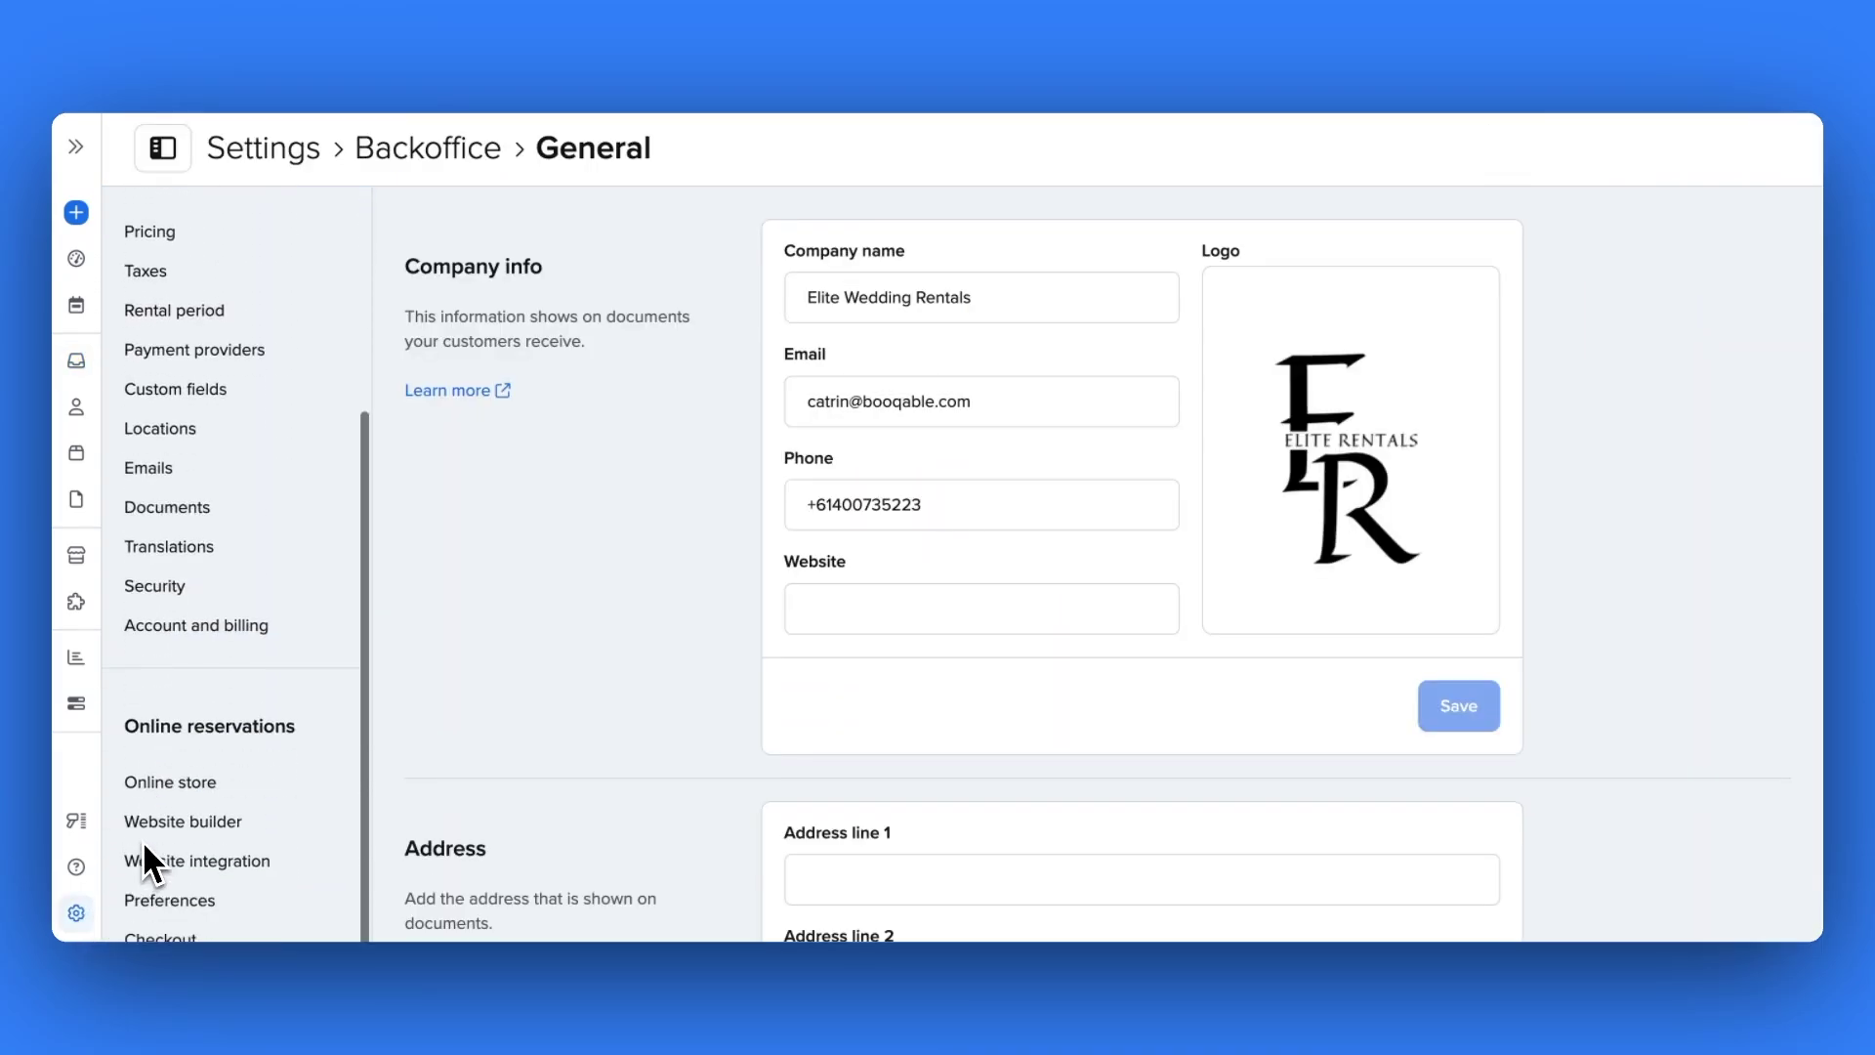
pyautogui.click(164, 896)
pyautogui.scroll(-5, 162, 894)
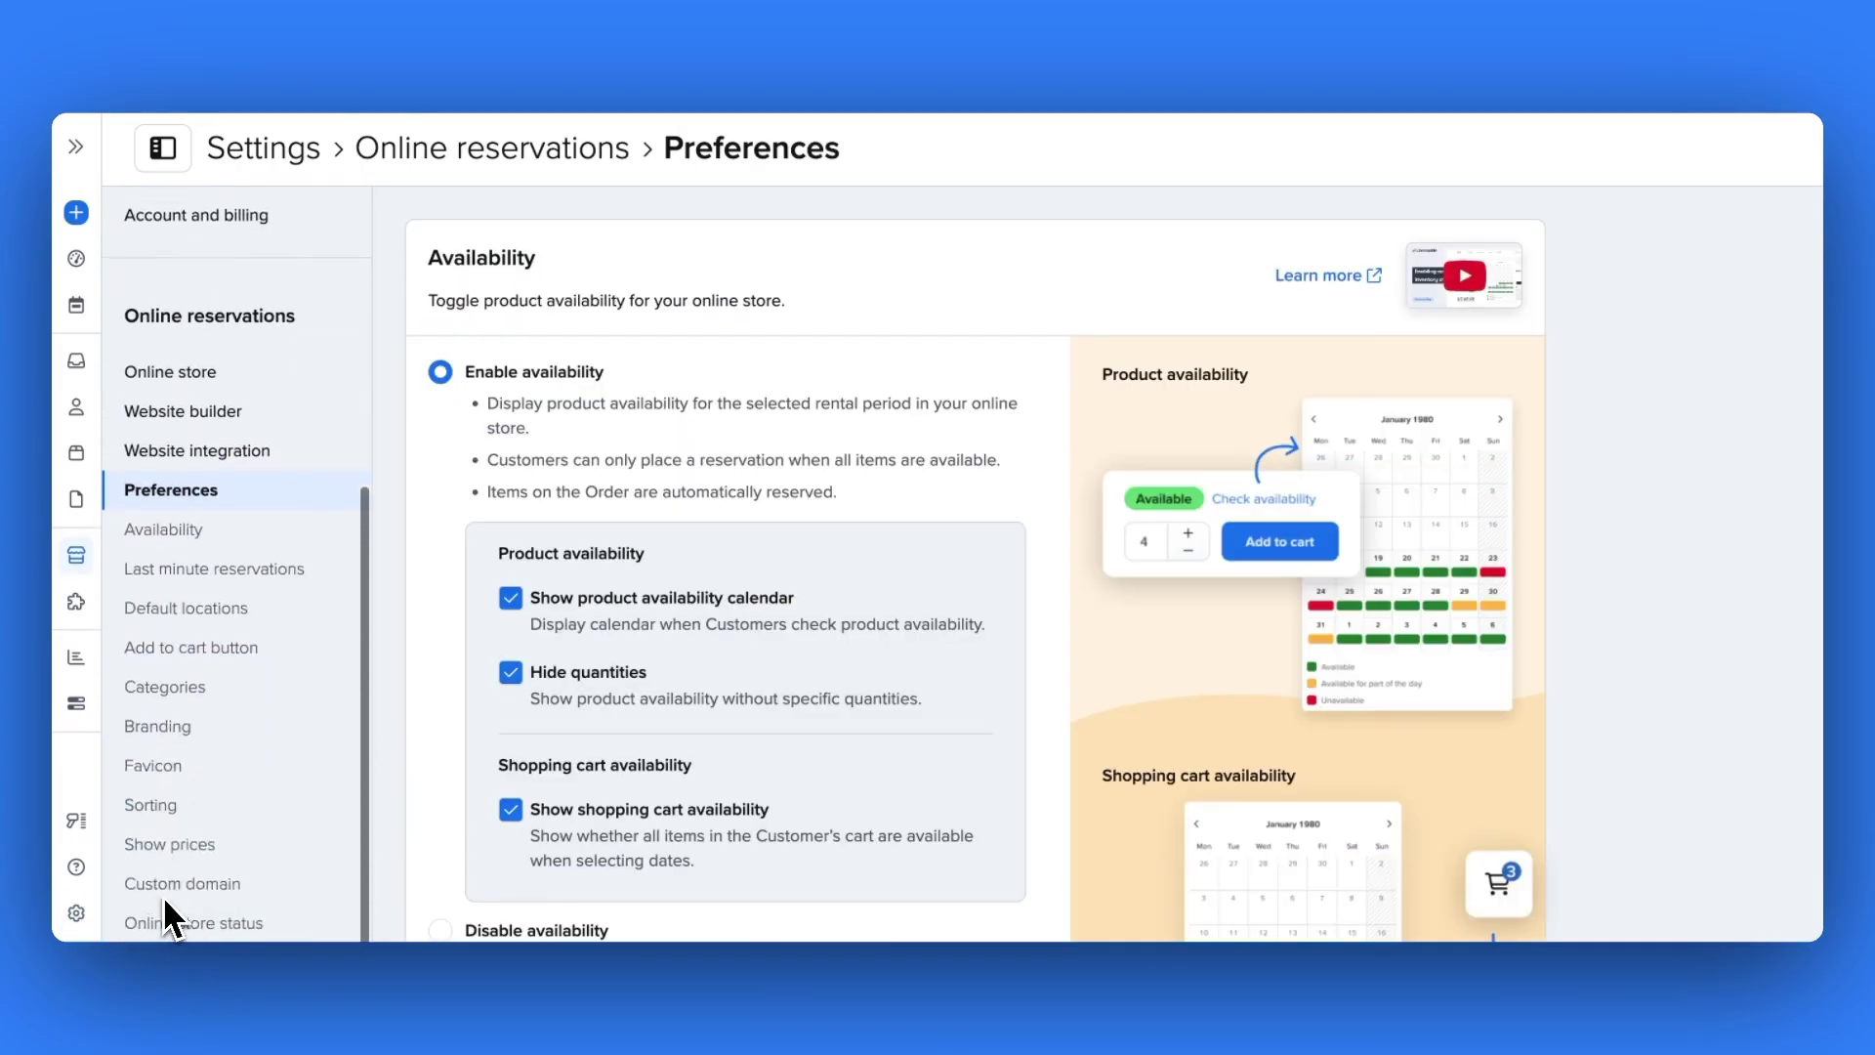
pyautogui.click(168, 485)
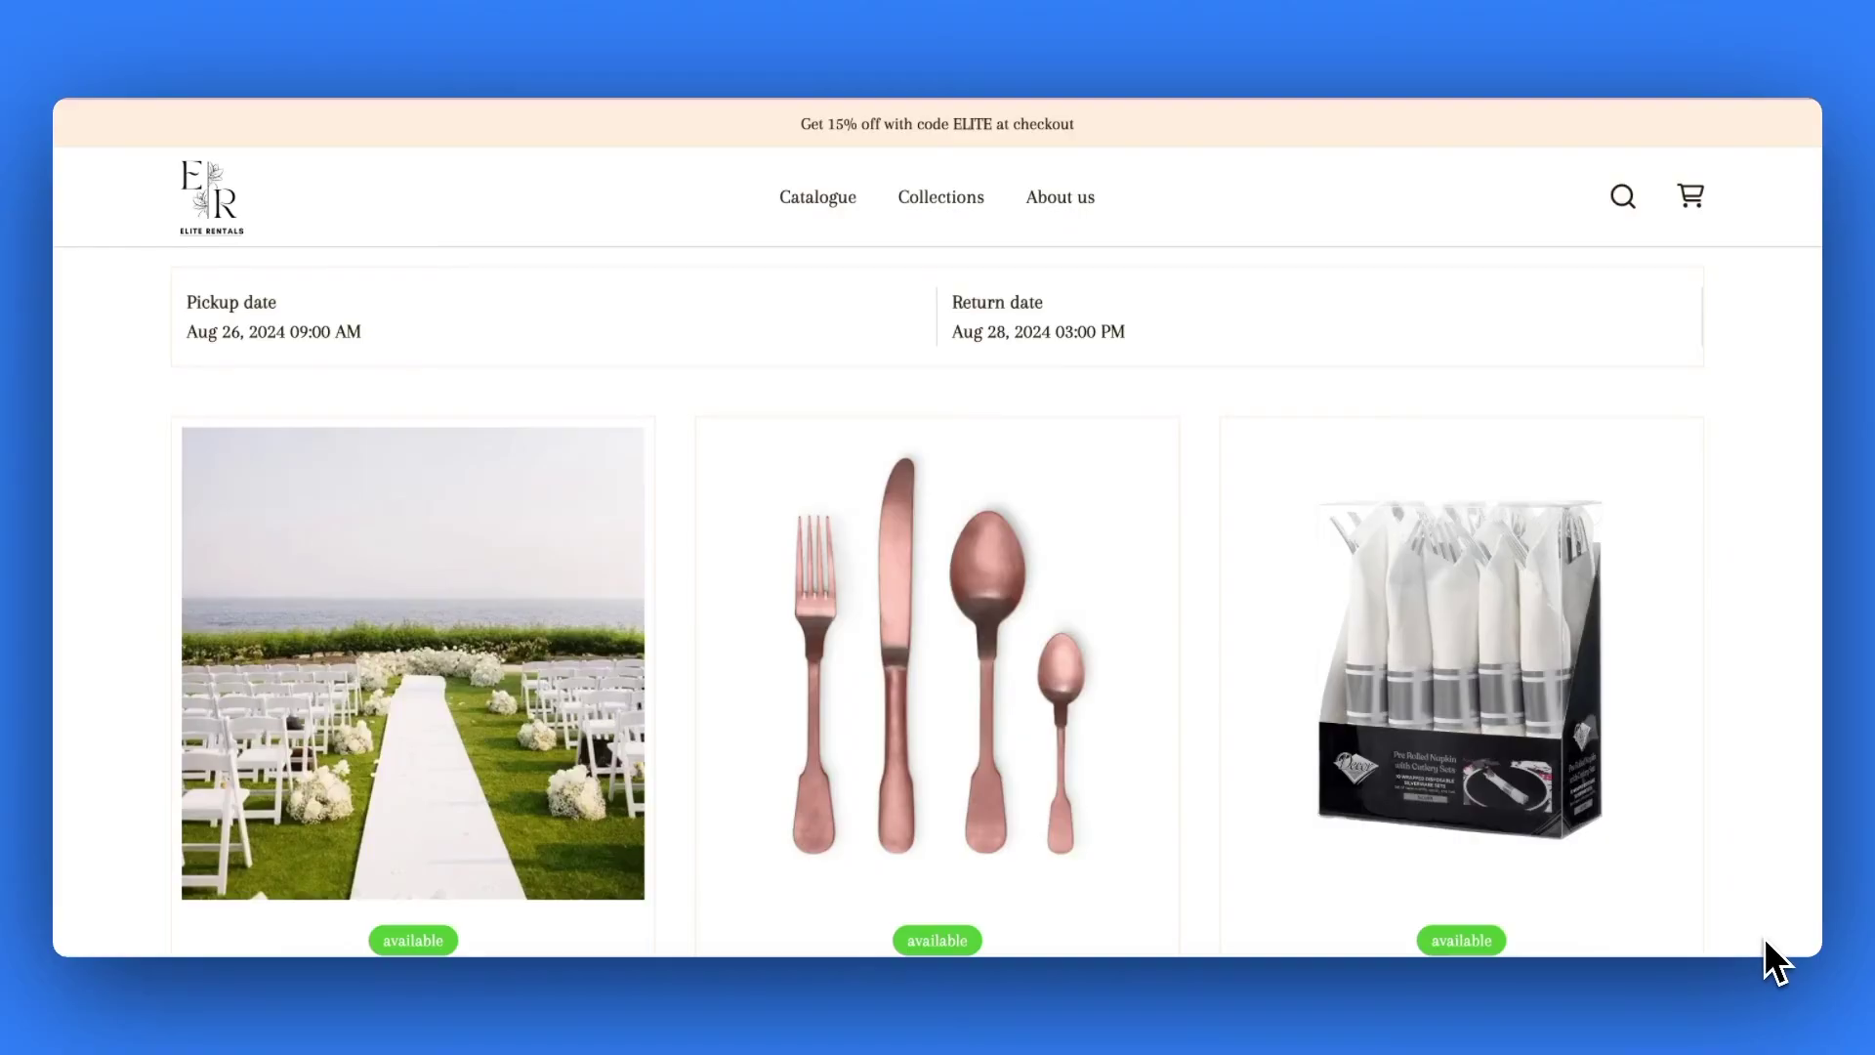
pyautogui.scroll(-4, 1762, 954)
pyautogui.scroll(-5, 1694, 938)
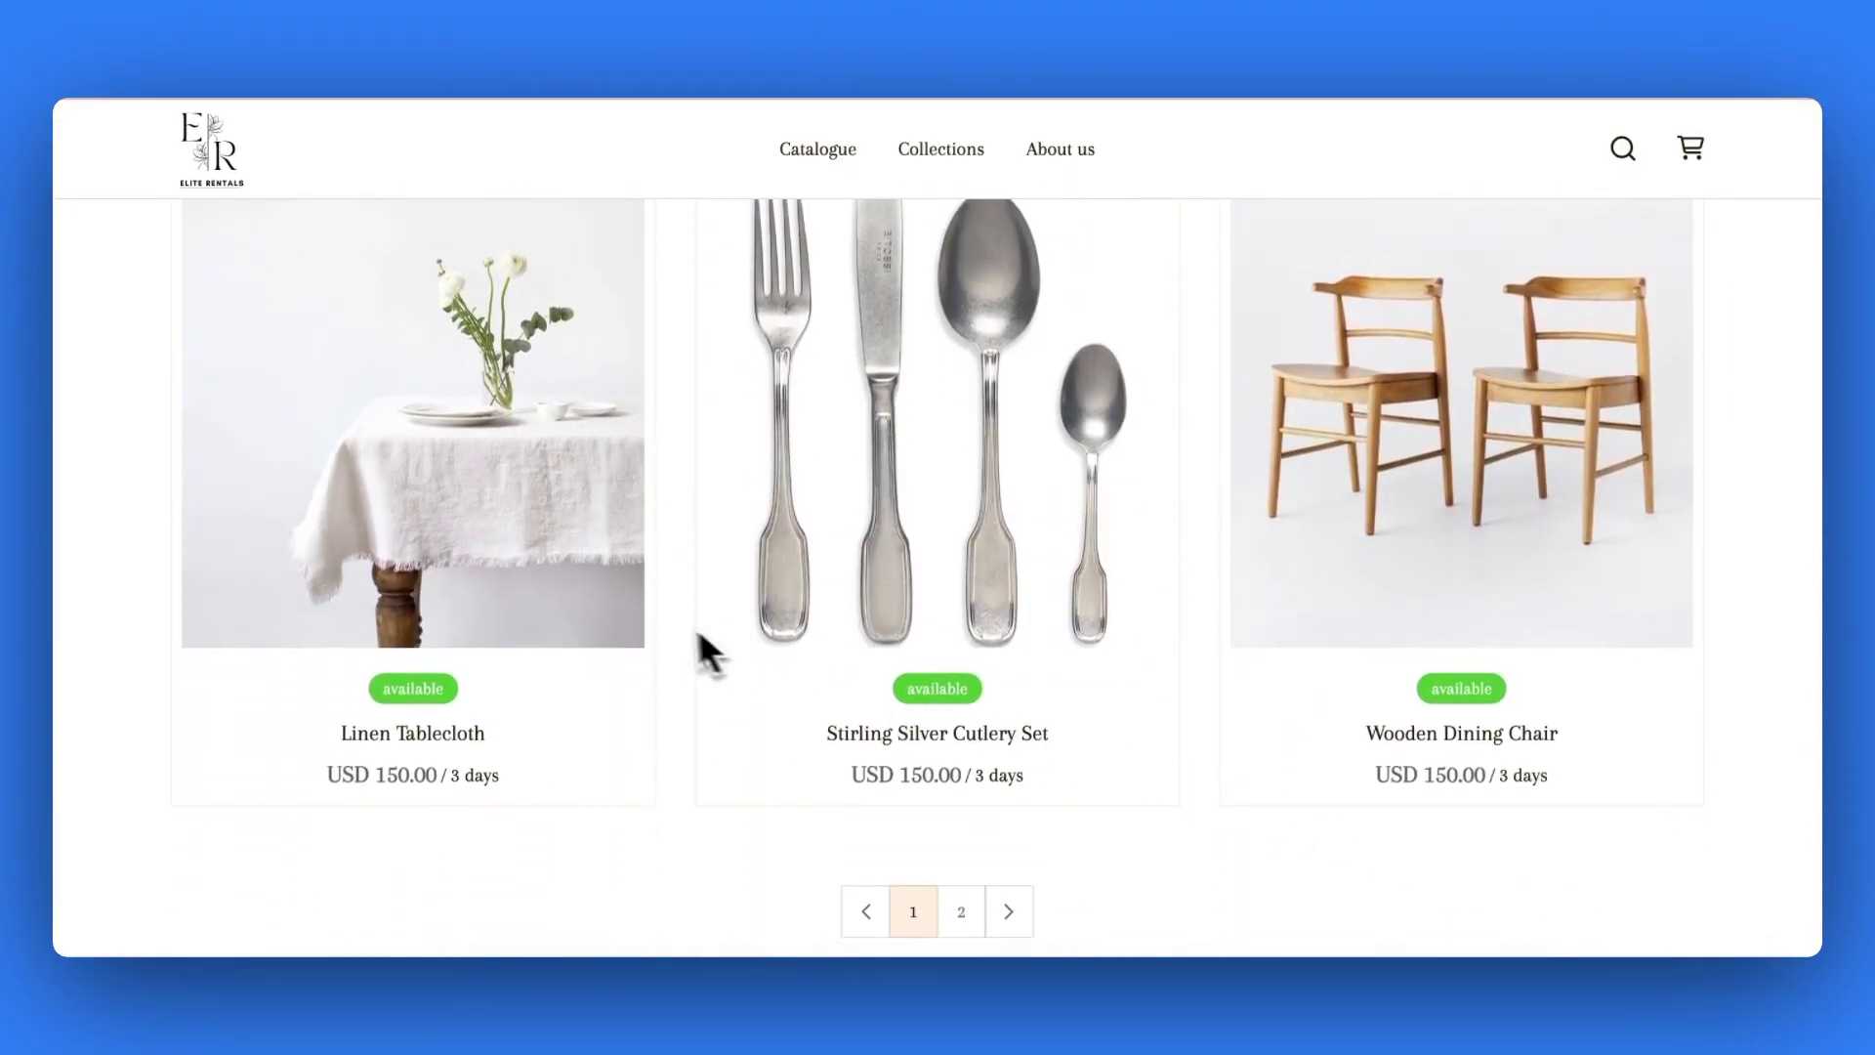
# Check the Linen Tablecloth's storefront availability for 29 August
pyautogui.click(610, 607)
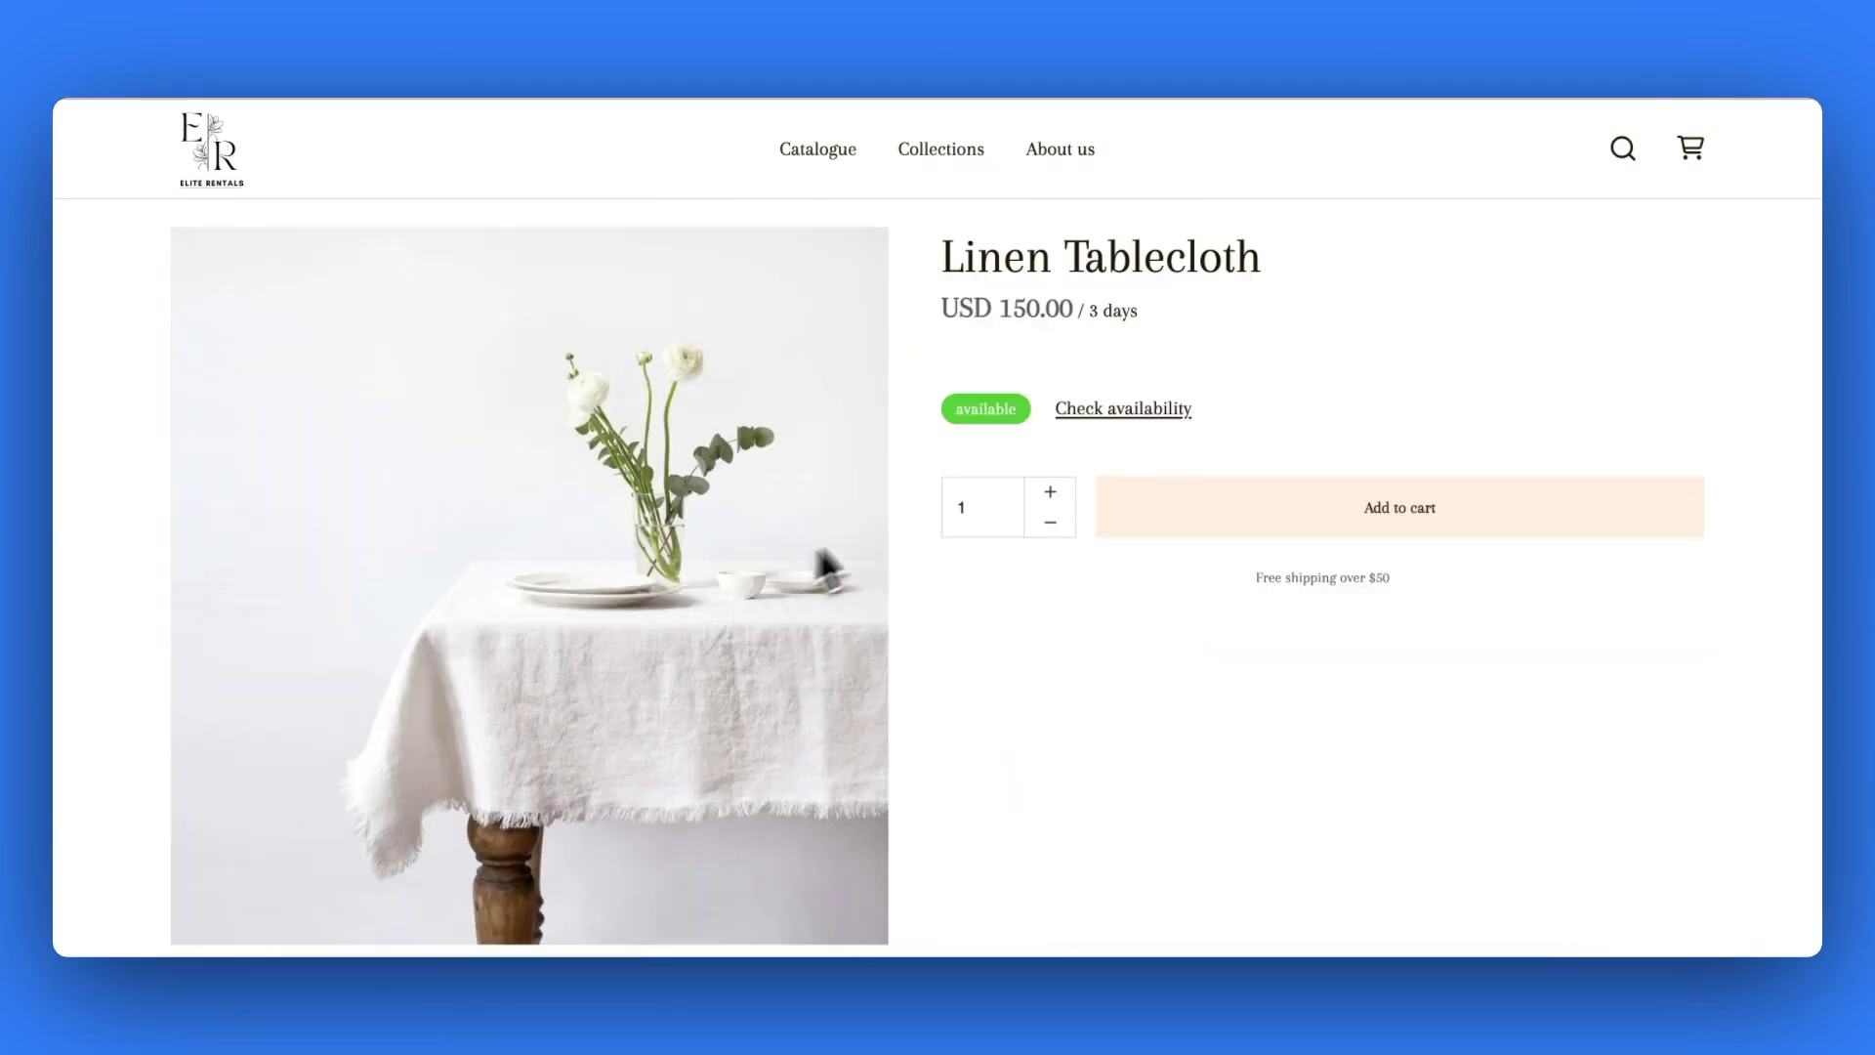
pyautogui.click(1121, 415)
pyautogui.click(1438, 658)
# Disable product availability, then verify by adding the Linen Tablecloth to the storefront cart
pyautogui.scroll(-5, 1437, 605)
pyautogui.scroll(-4, 1450, 416)
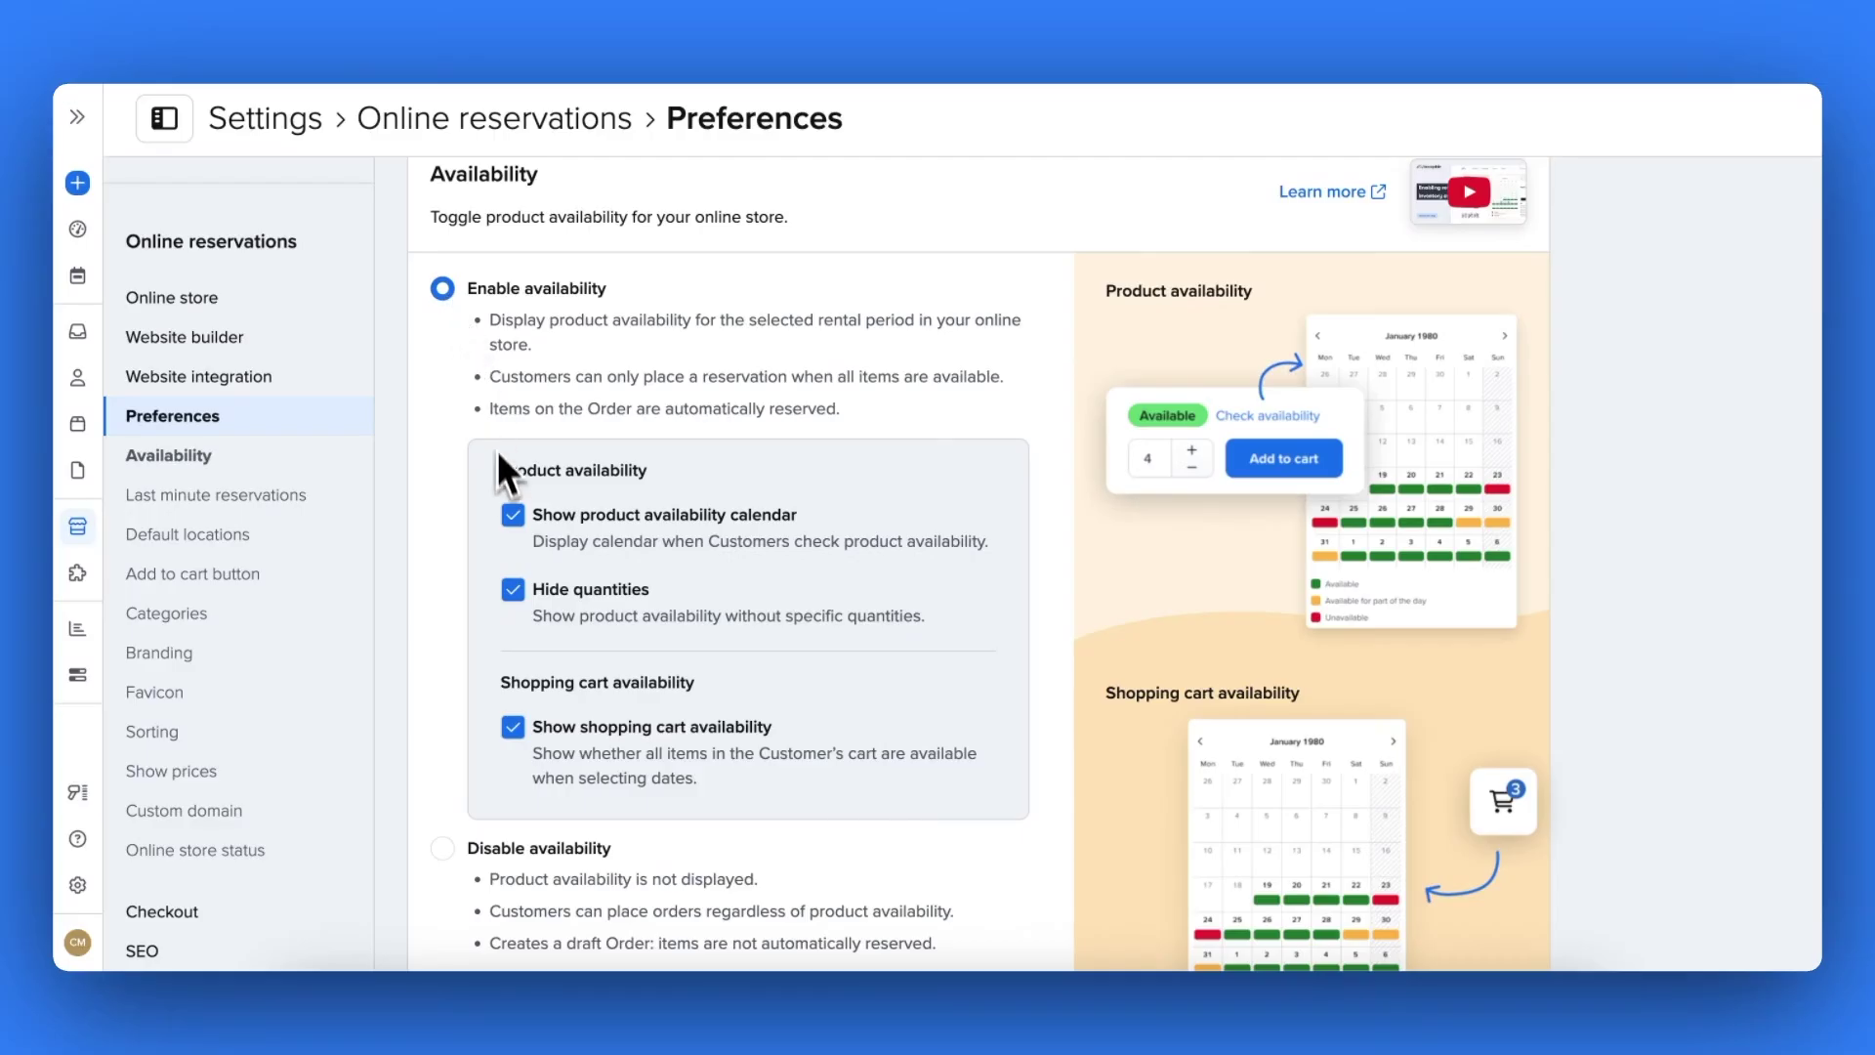
pyautogui.scroll(-1, 508, 741)
pyautogui.click(507, 742)
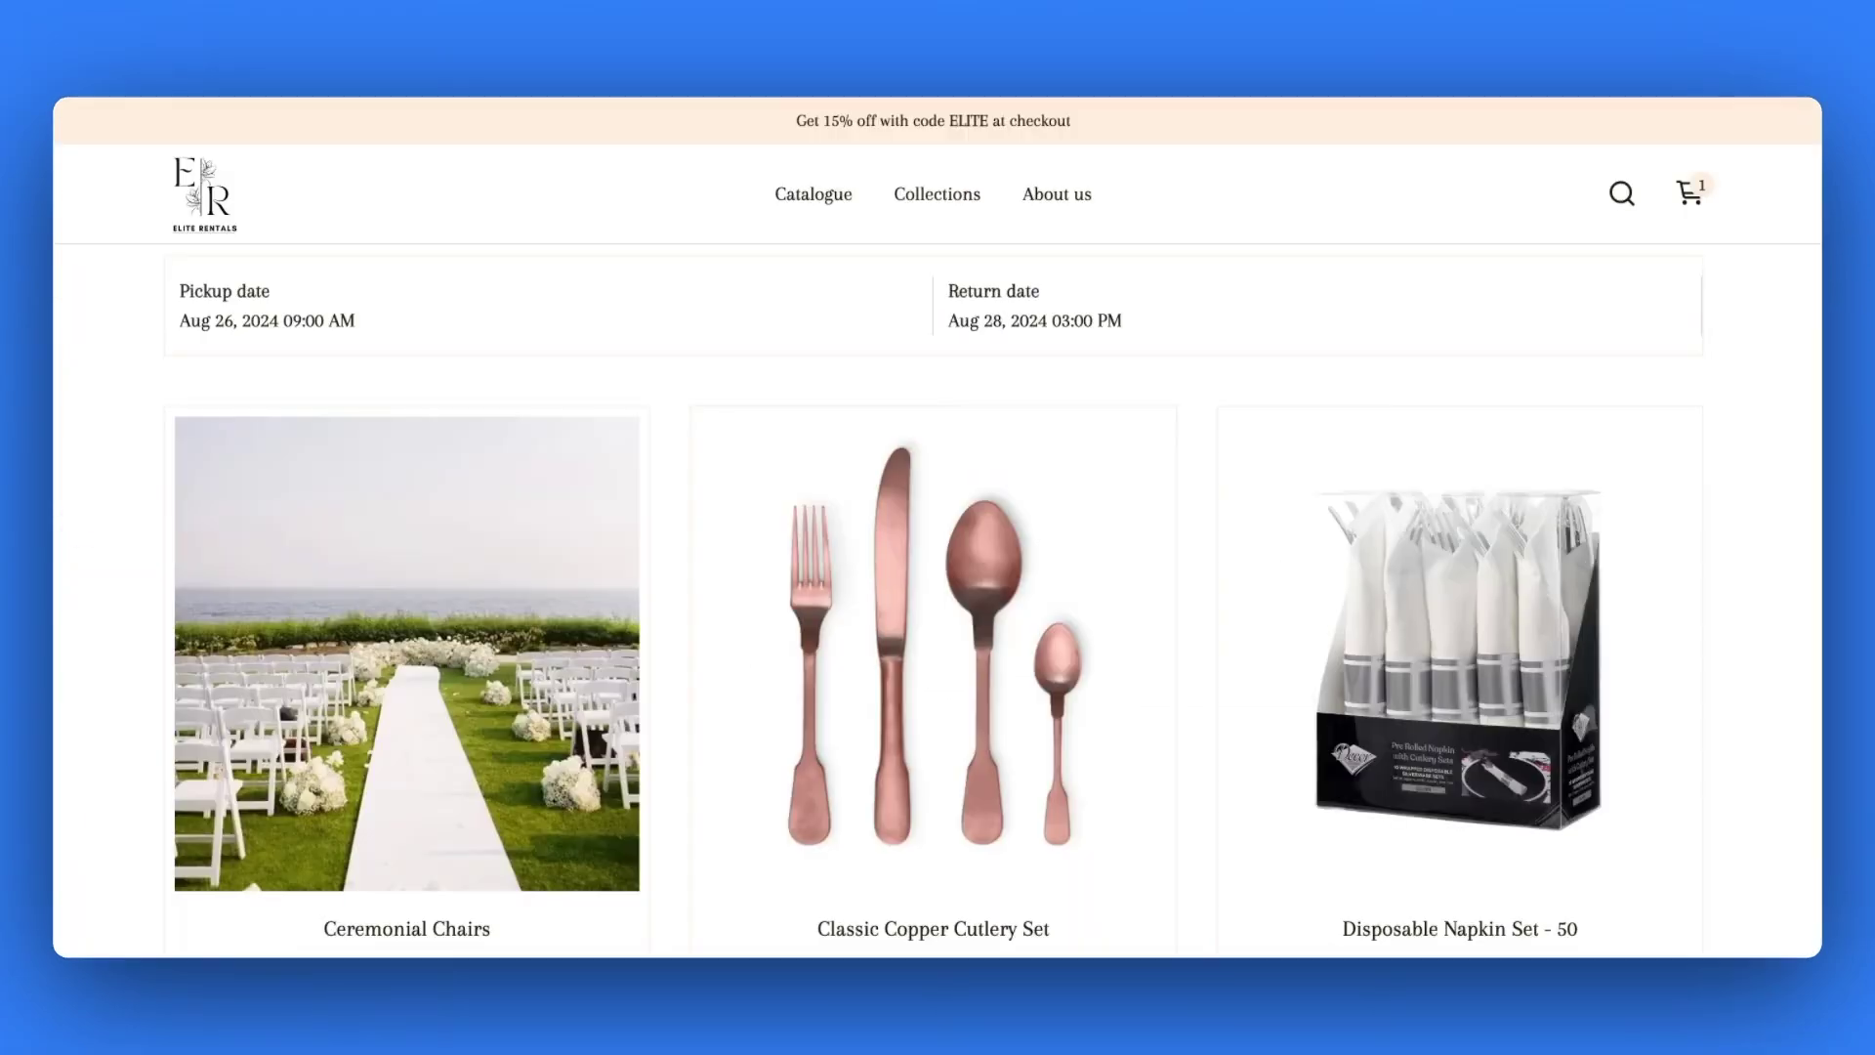
pyautogui.scroll(-3, 937, 586)
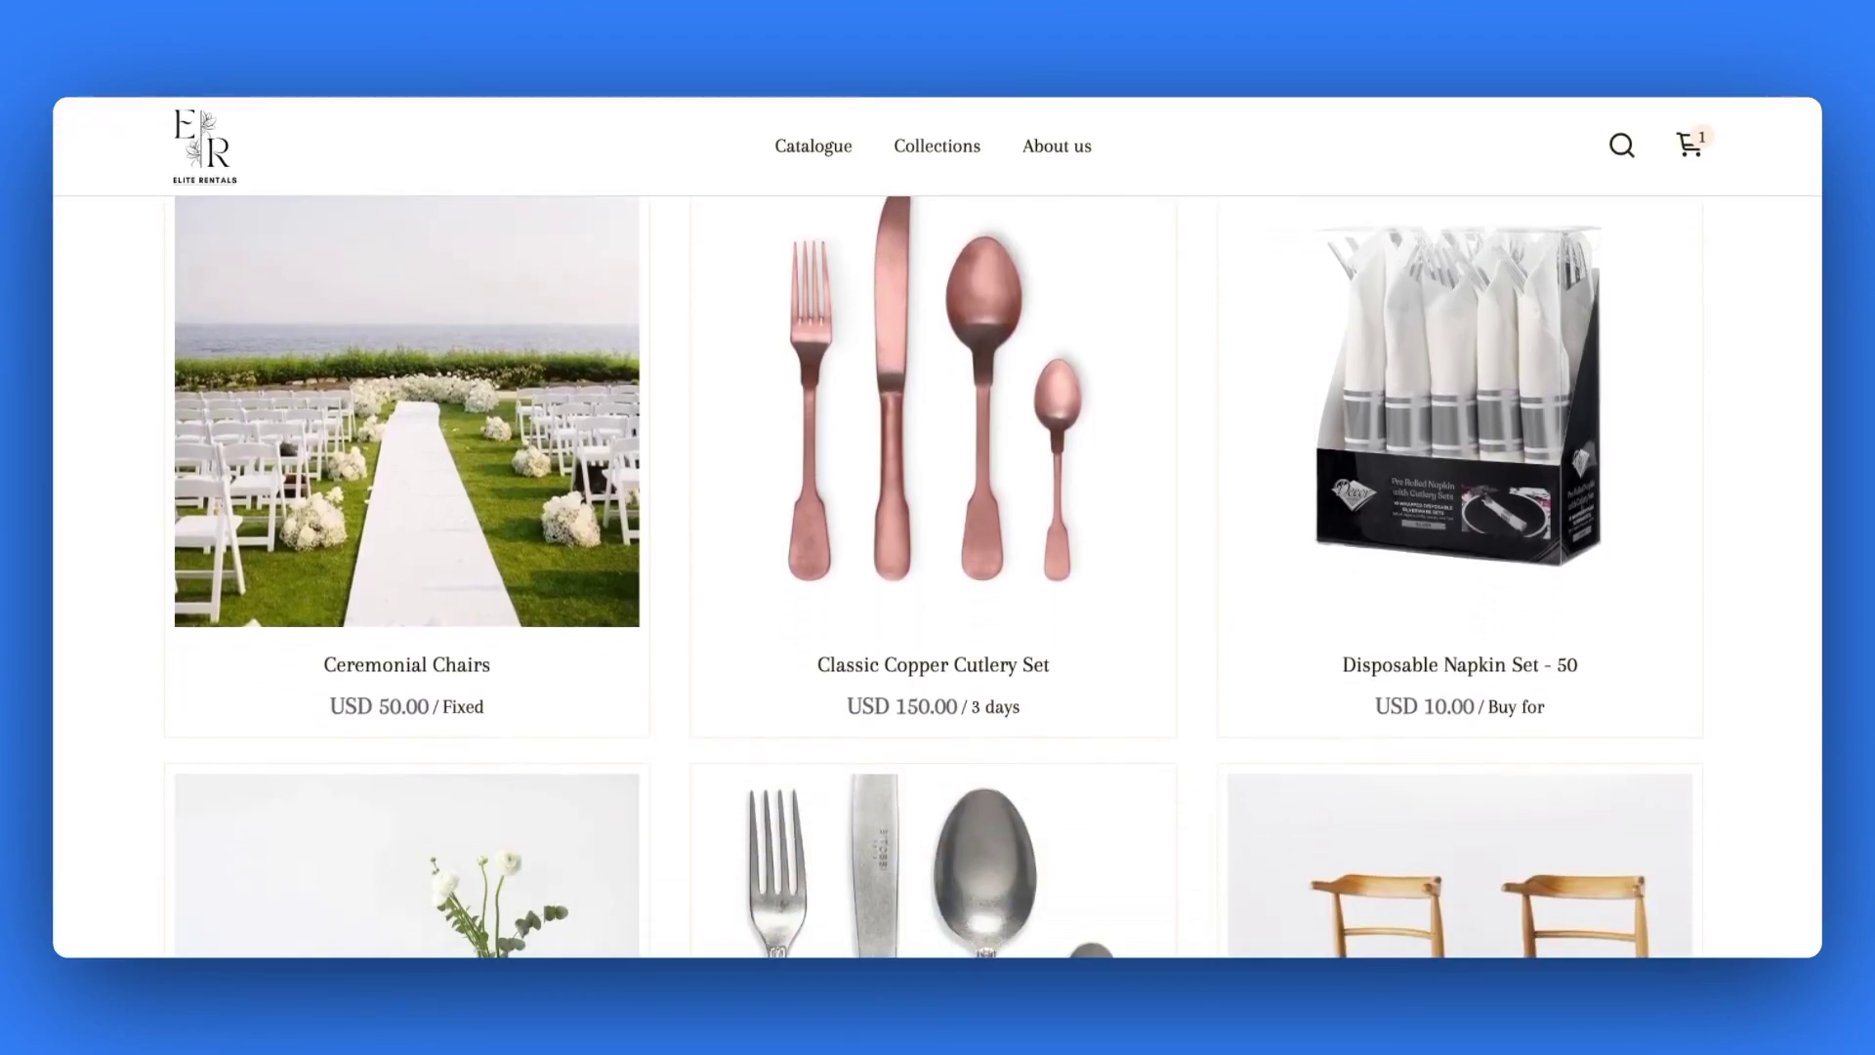
pyautogui.scroll(-4, 937, 586)
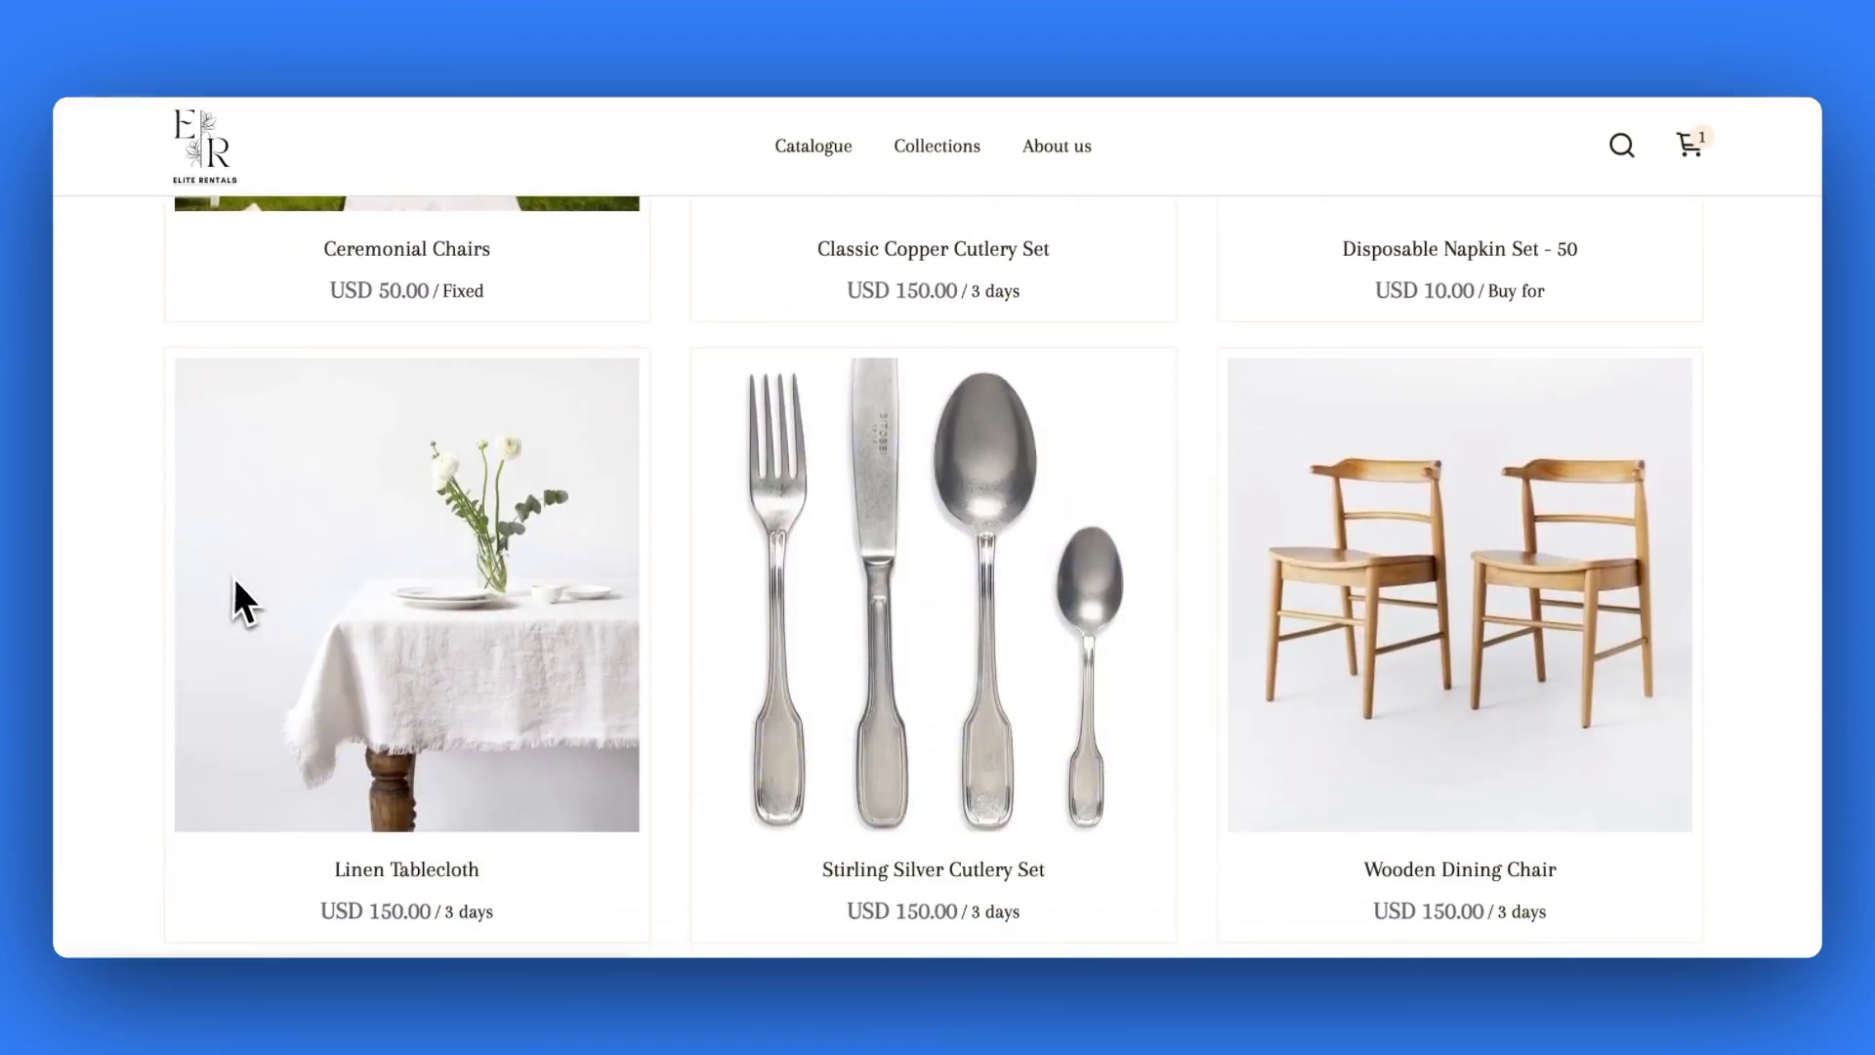
pyautogui.click(237, 586)
pyautogui.click(1157, 478)
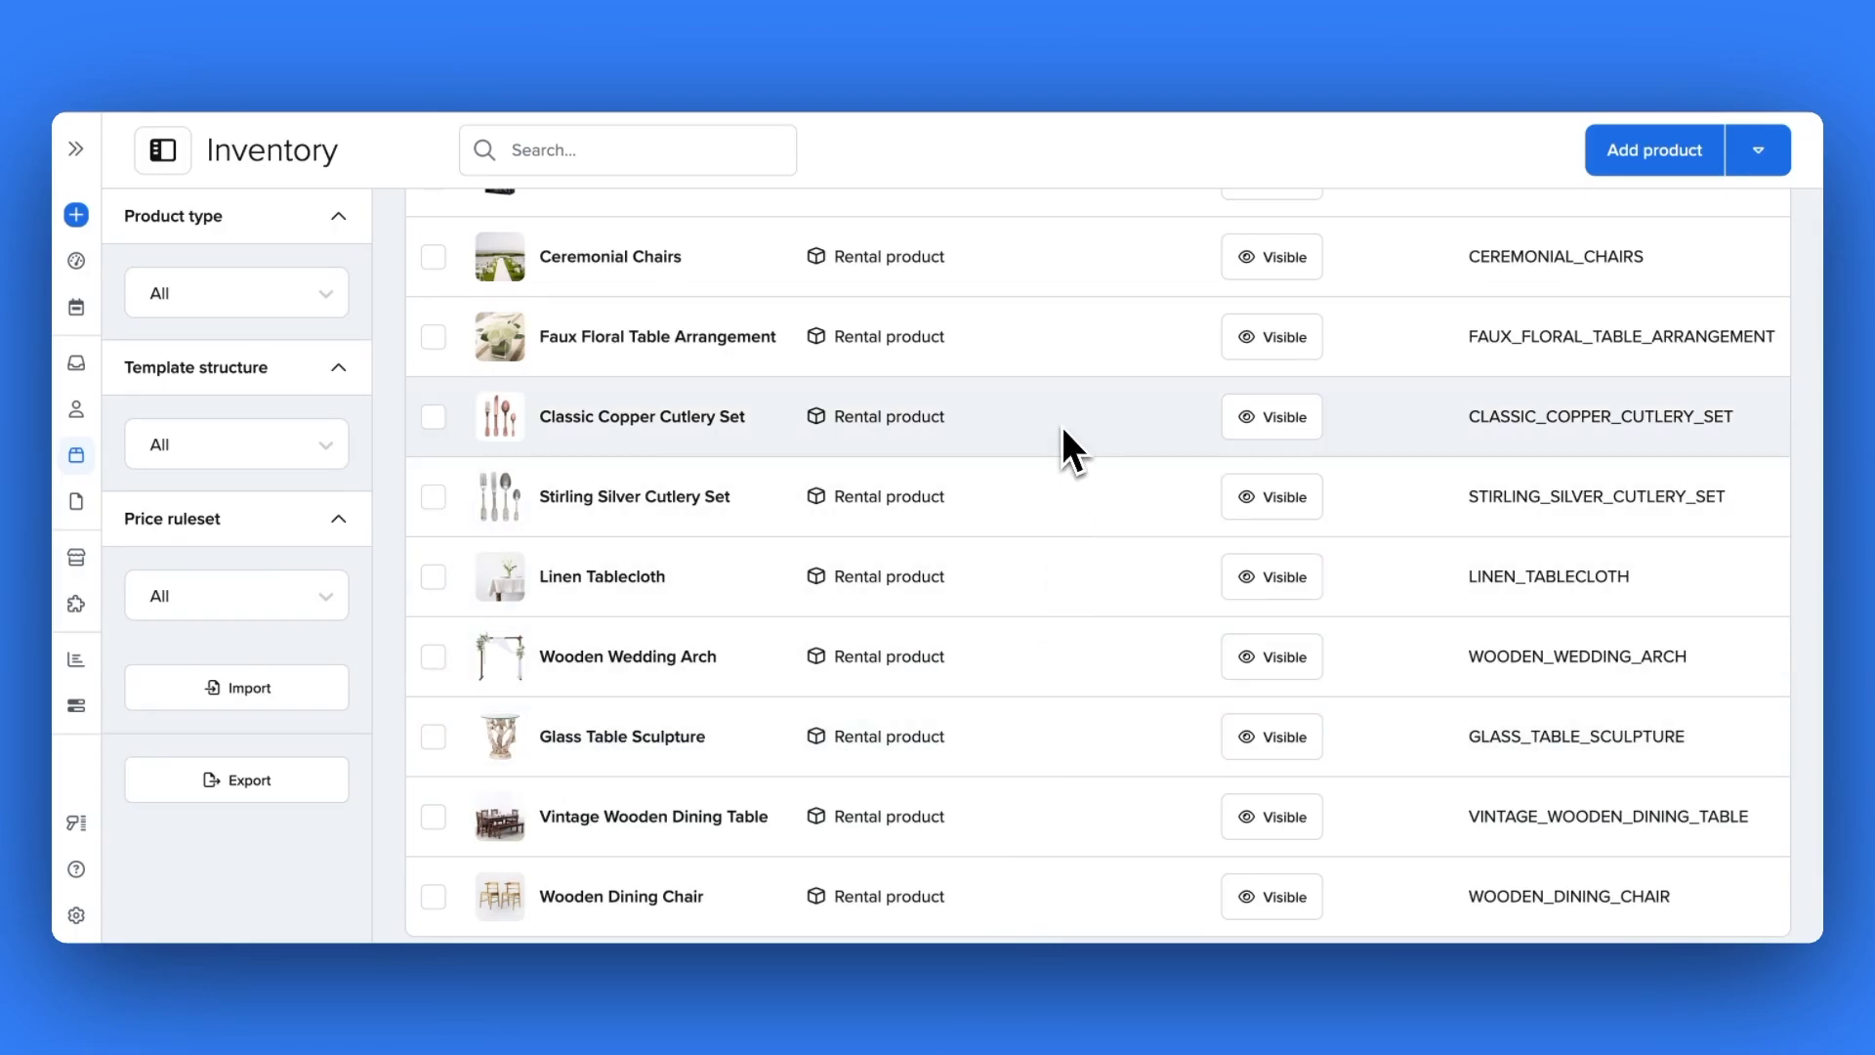
# Browse the Classic Copper Cutlery Set's variations and stock items, then return to inventory
pyautogui.click(1063, 426)
pyautogui.click(301, 252)
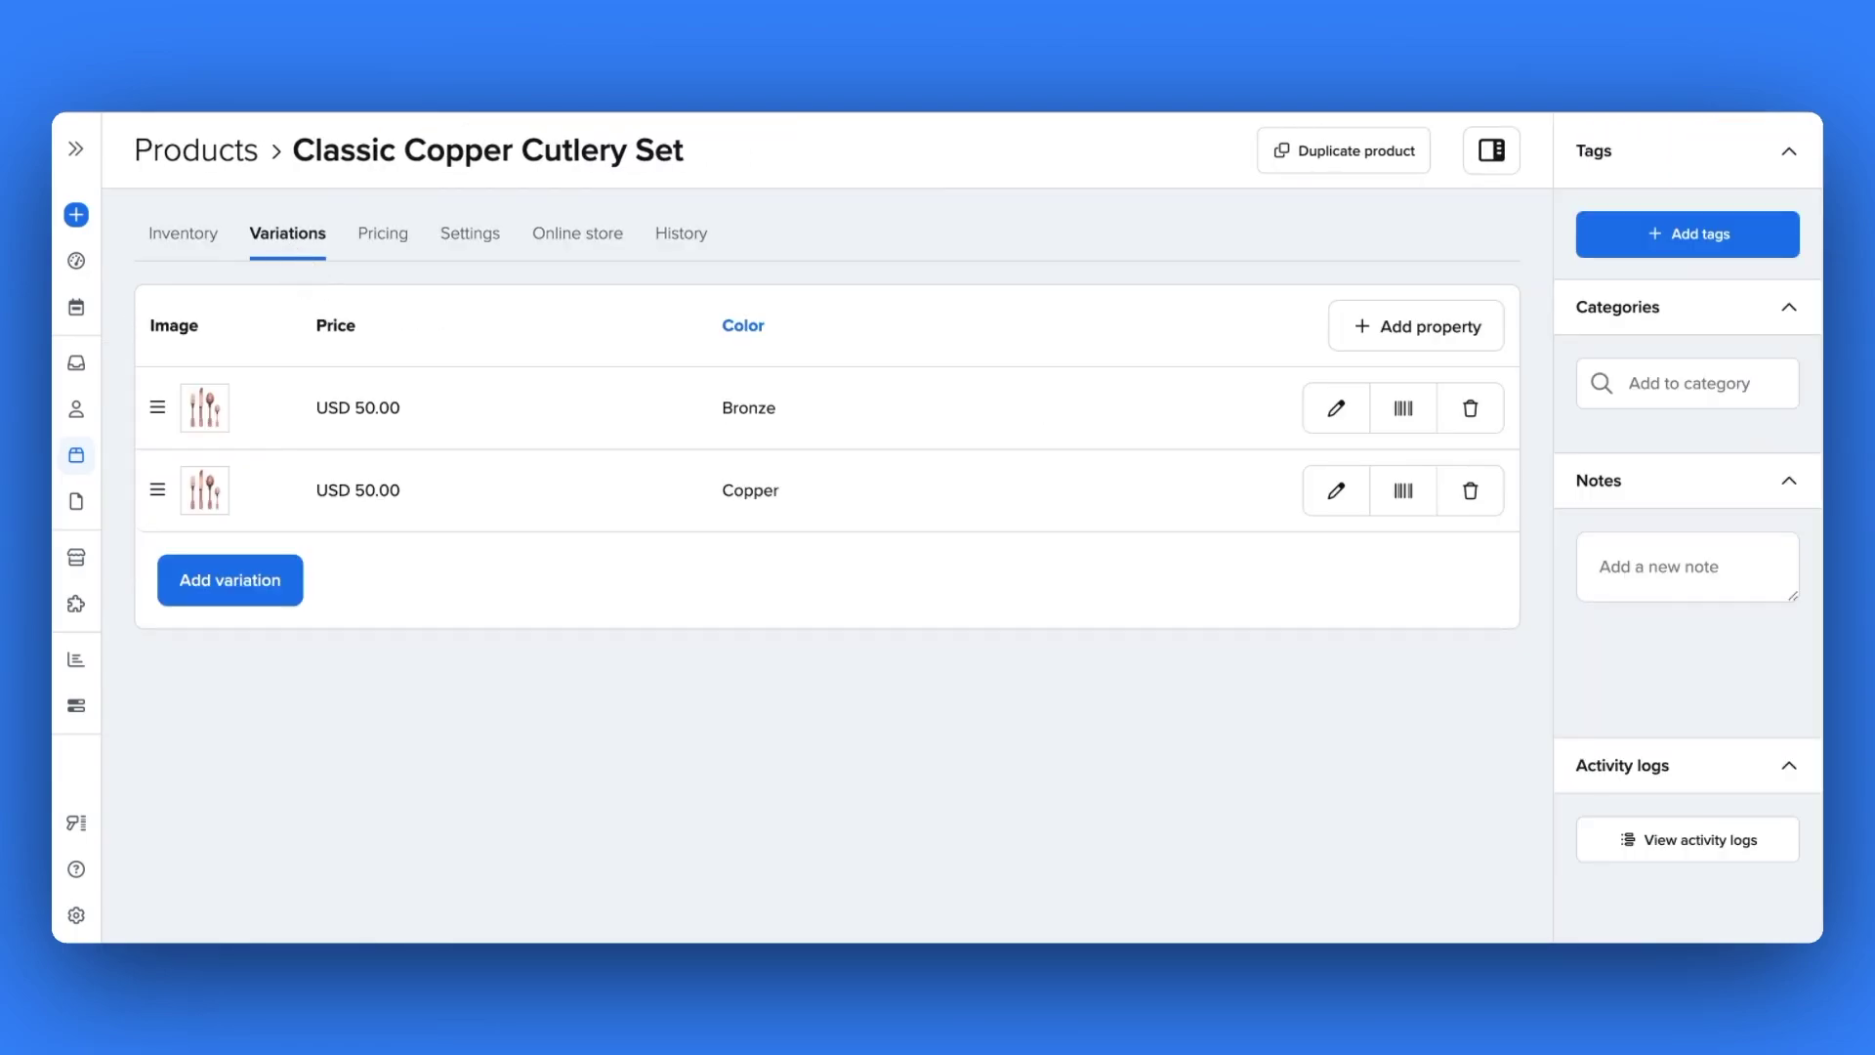
pyautogui.click(192, 249)
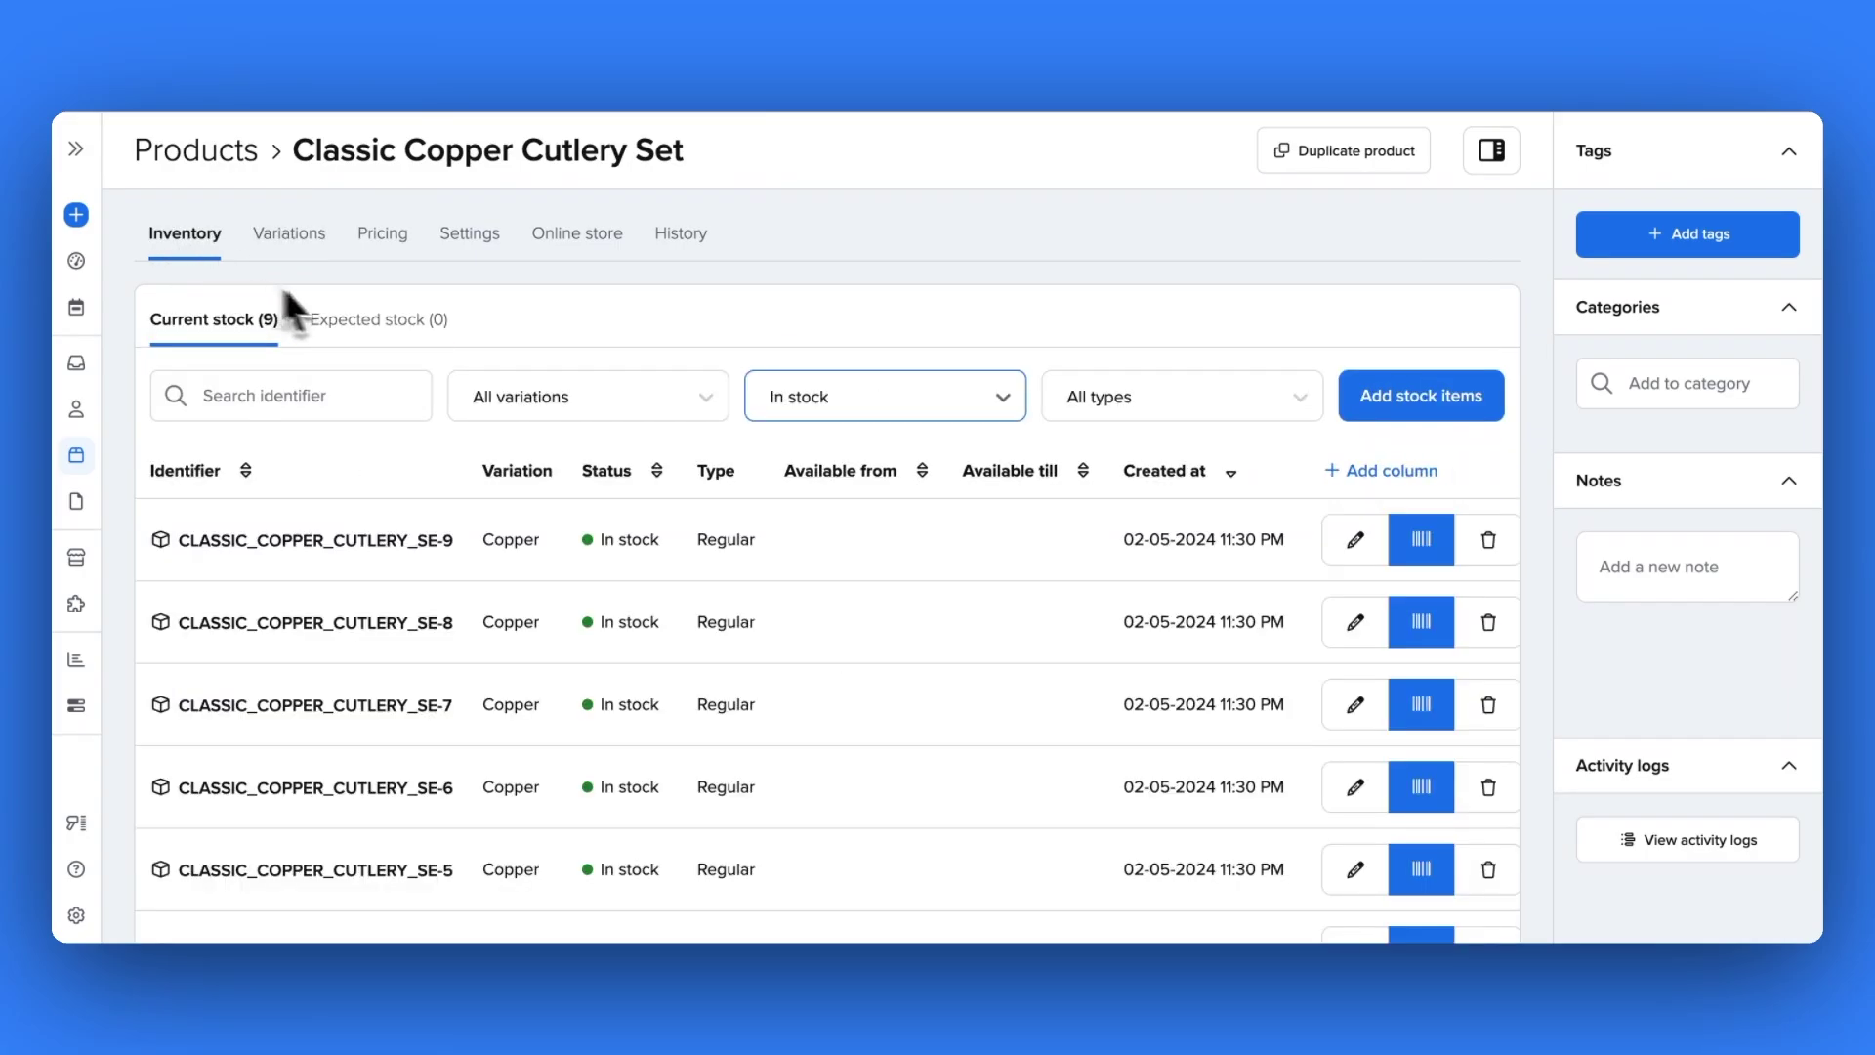
pyautogui.click(653, 408)
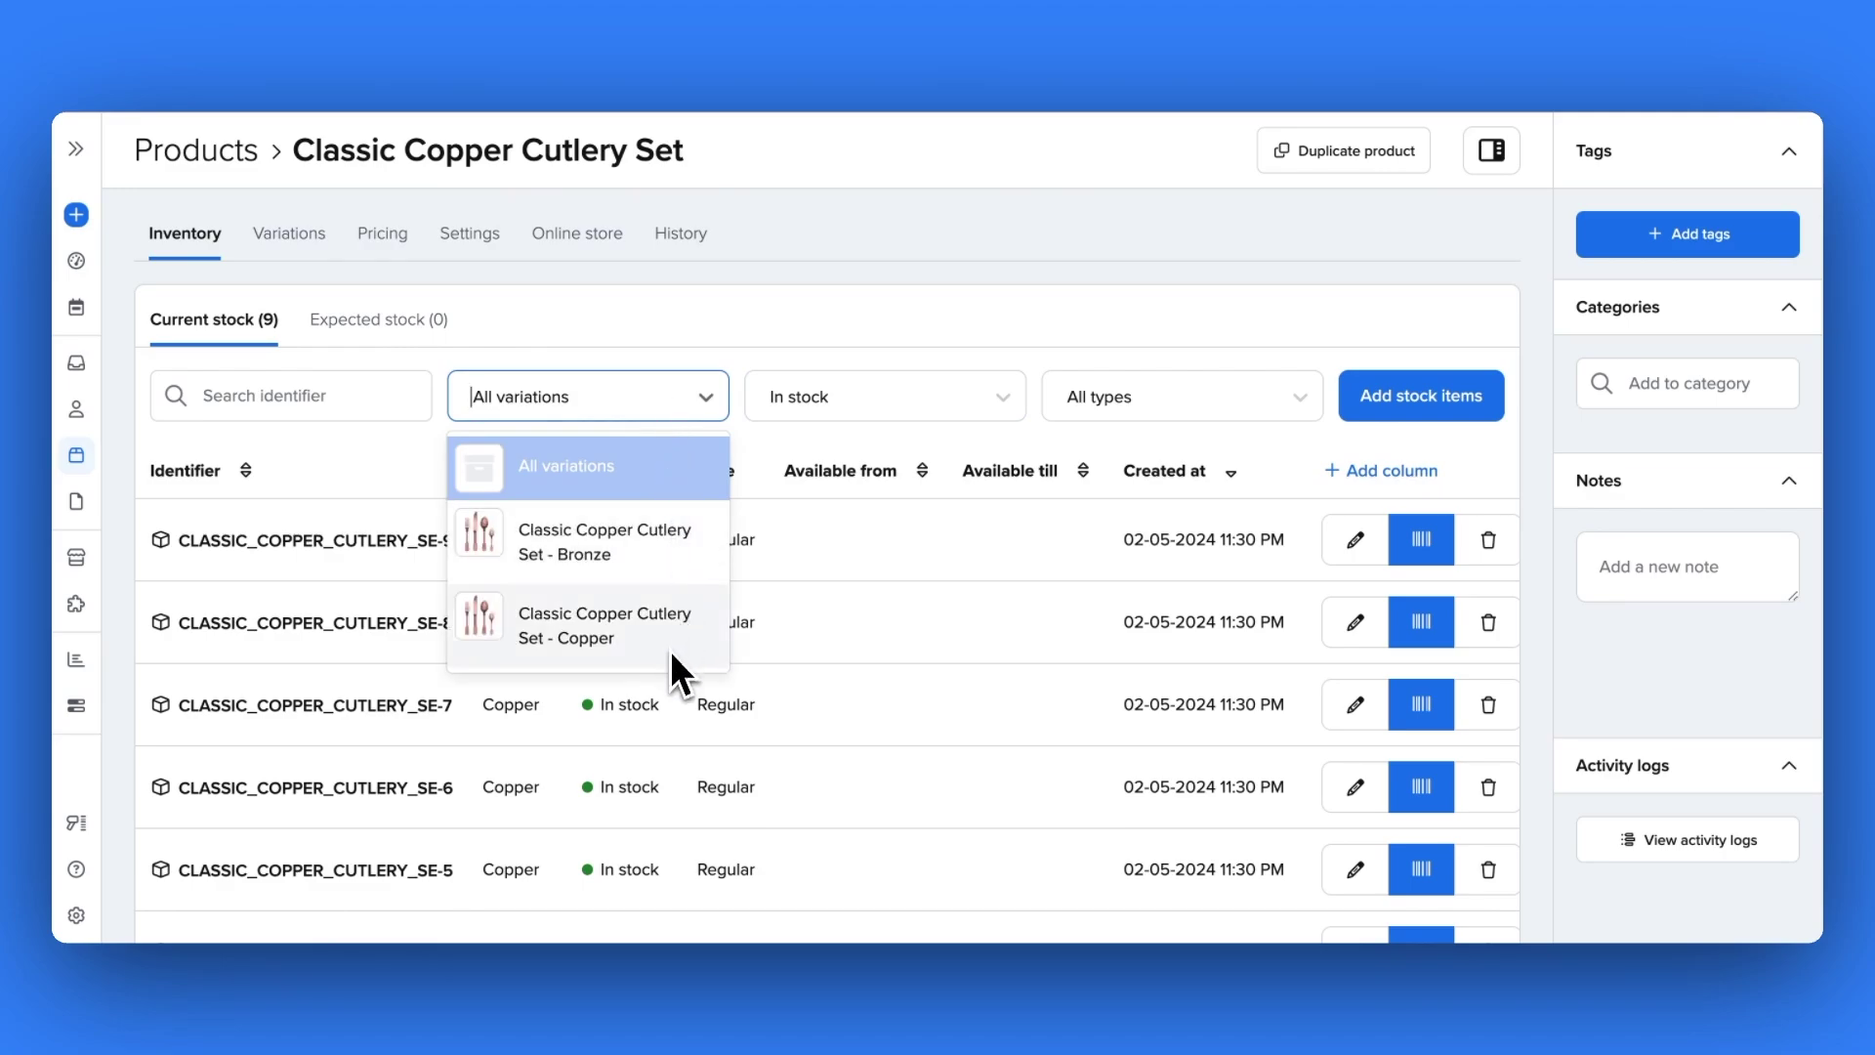
pyautogui.click(795, 369)
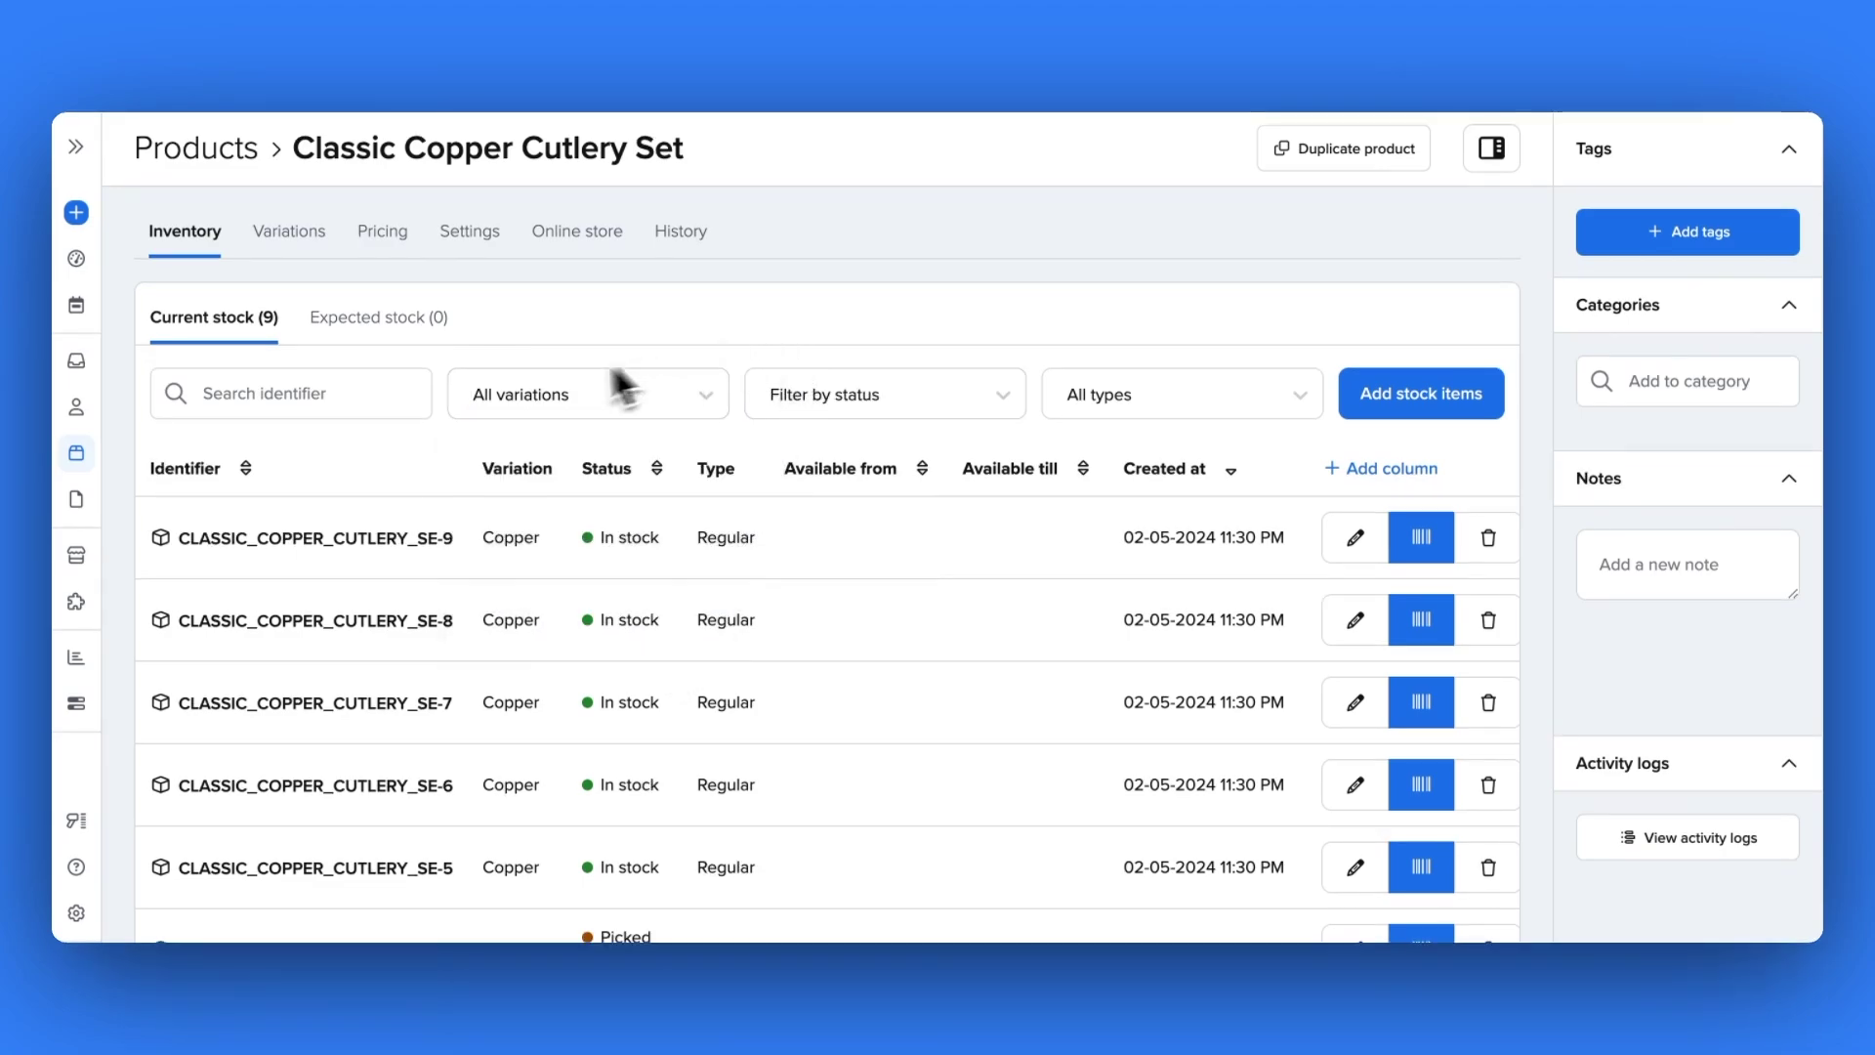
pyautogui.click(88, 454)
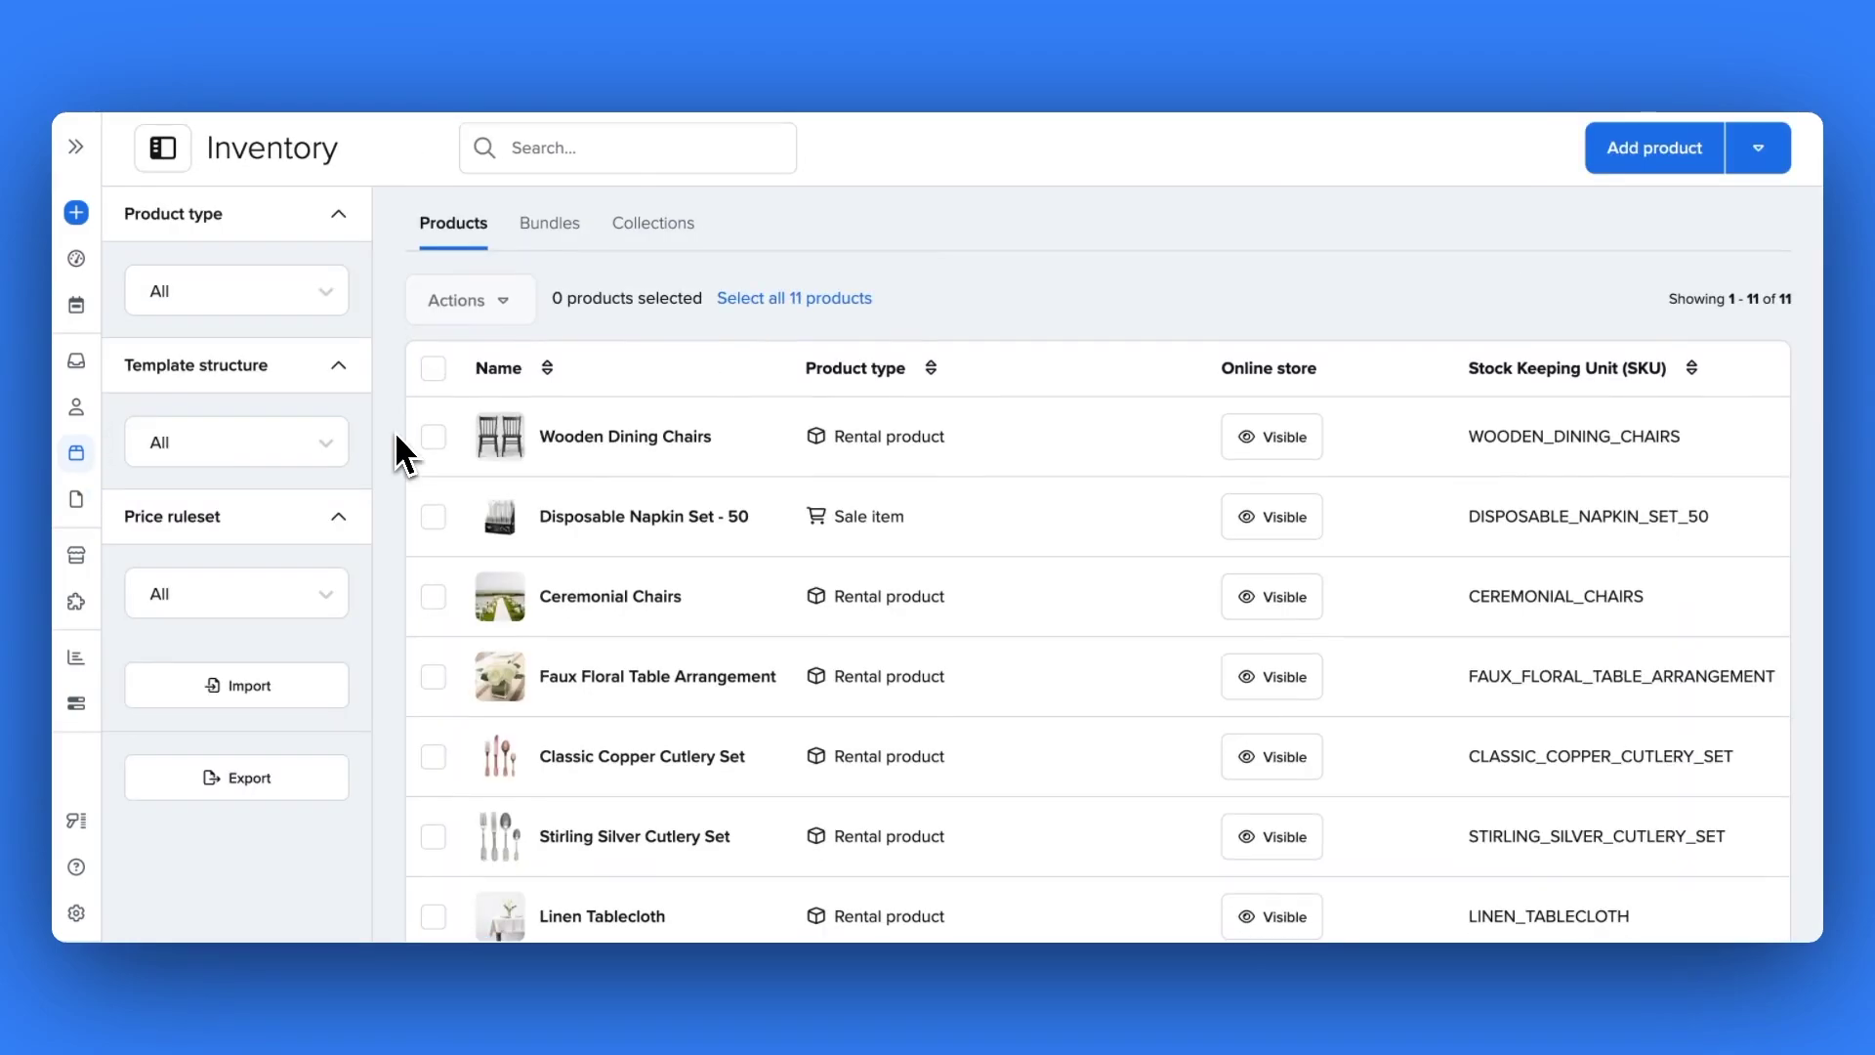
# Open the Wooden Wedding Arch product's Pricing settings
pyautogui.scroll(-3, 400, 449)
pyautogui.click(615, 617)
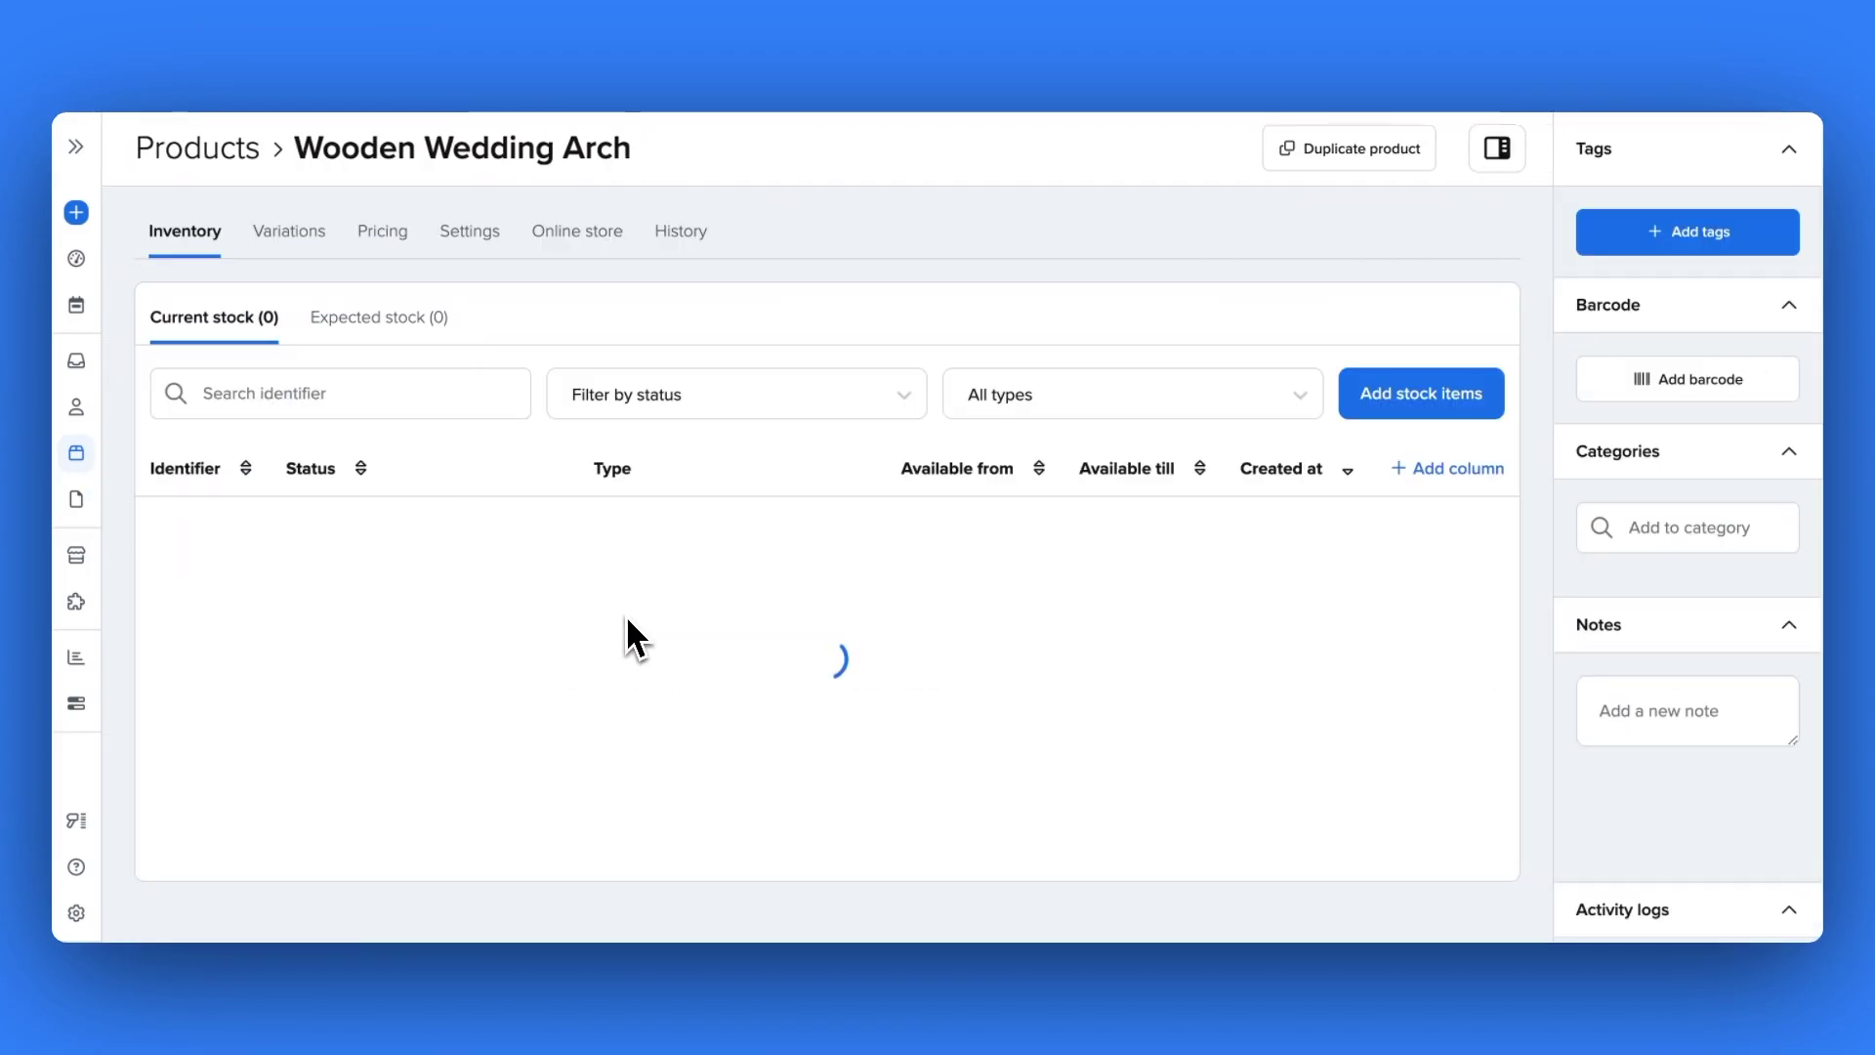
pyautogui.click(396, 244)
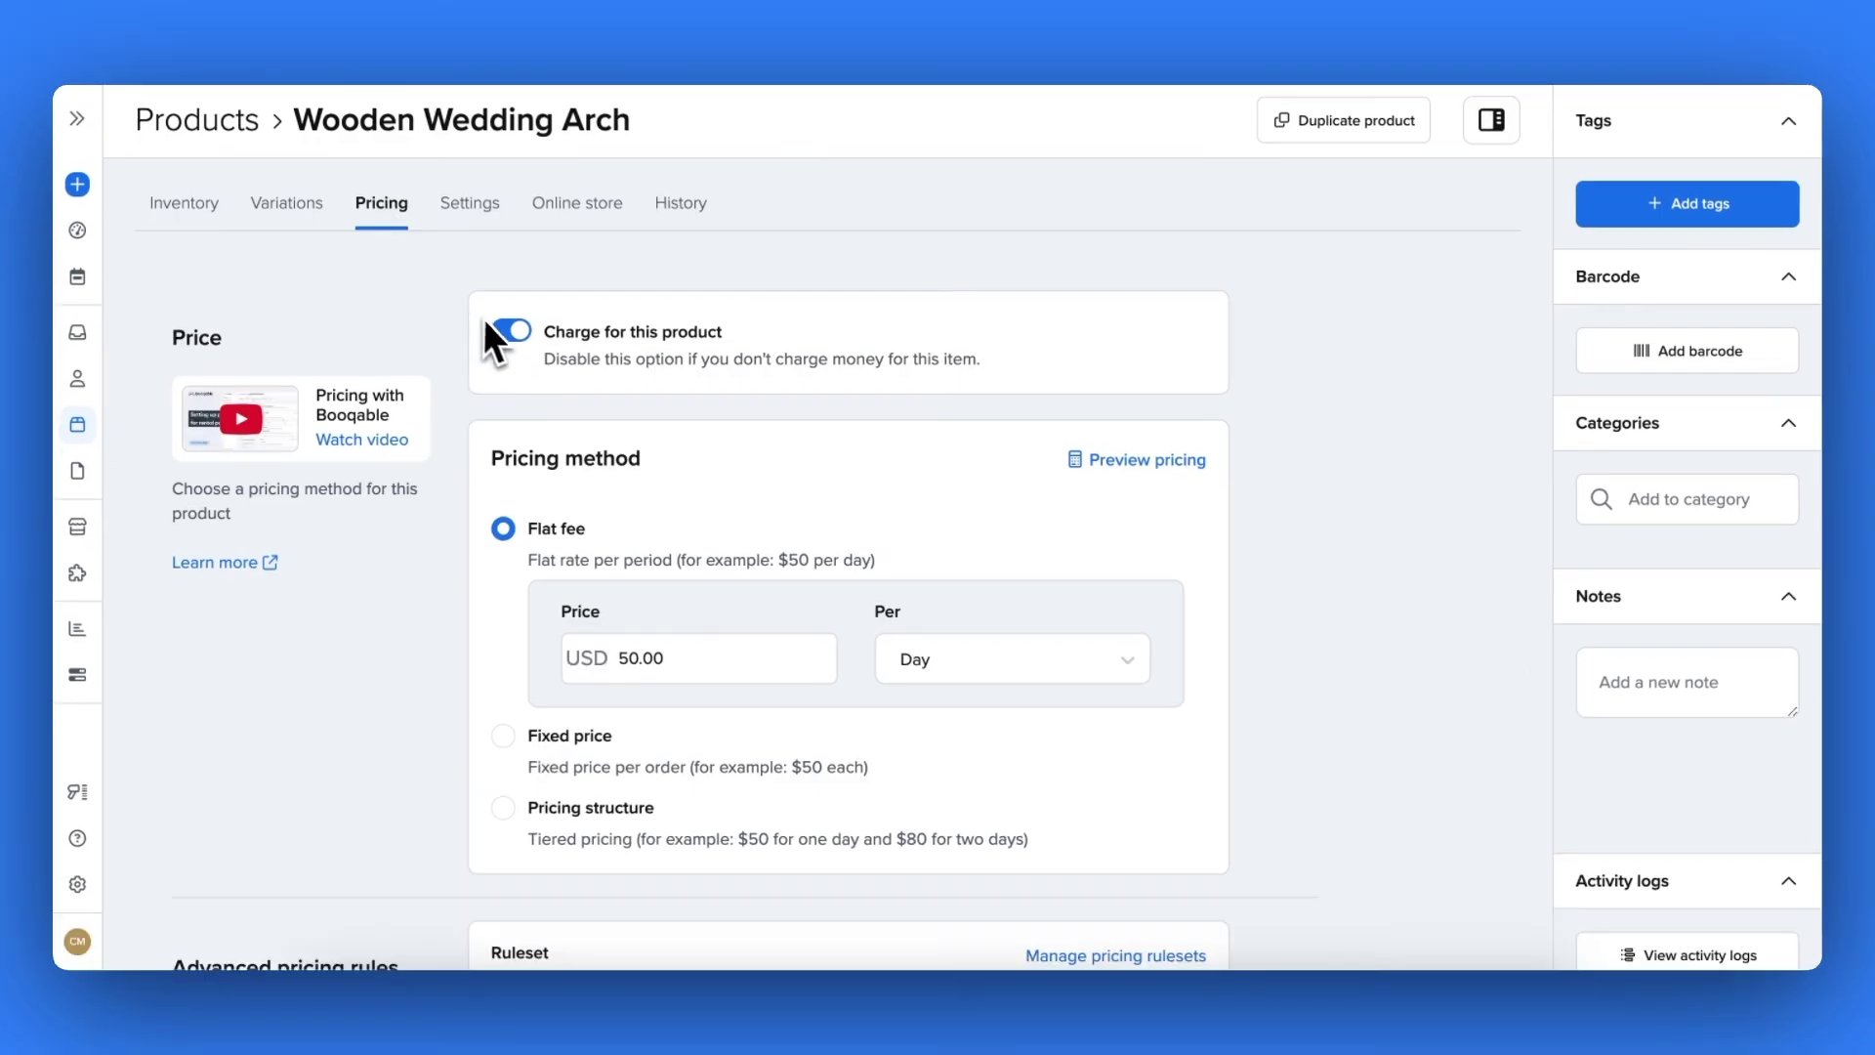
# Adjust the arch's flat-fee price and look through the billing period options
pyautogui.click(506, 328)
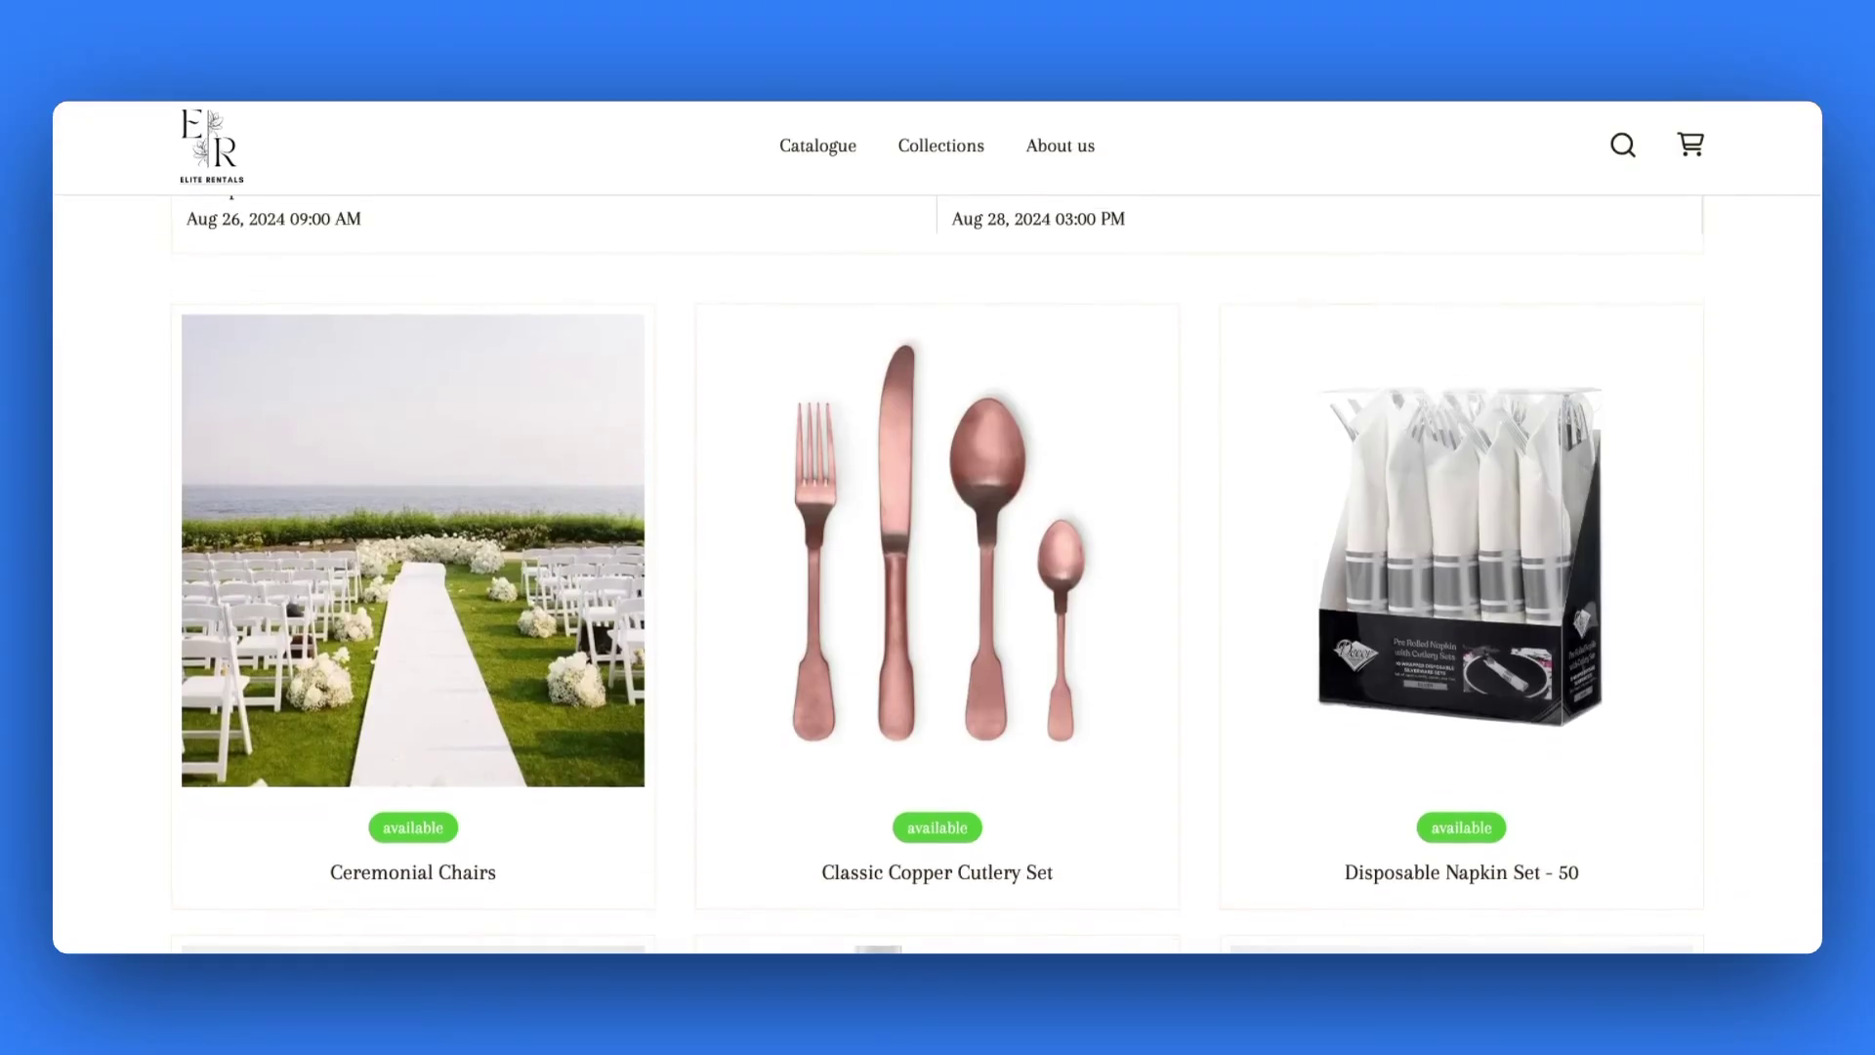
pyautogui.scroll(-5, 938, 527)
pyautogui.scroll(-2, 938, 574)
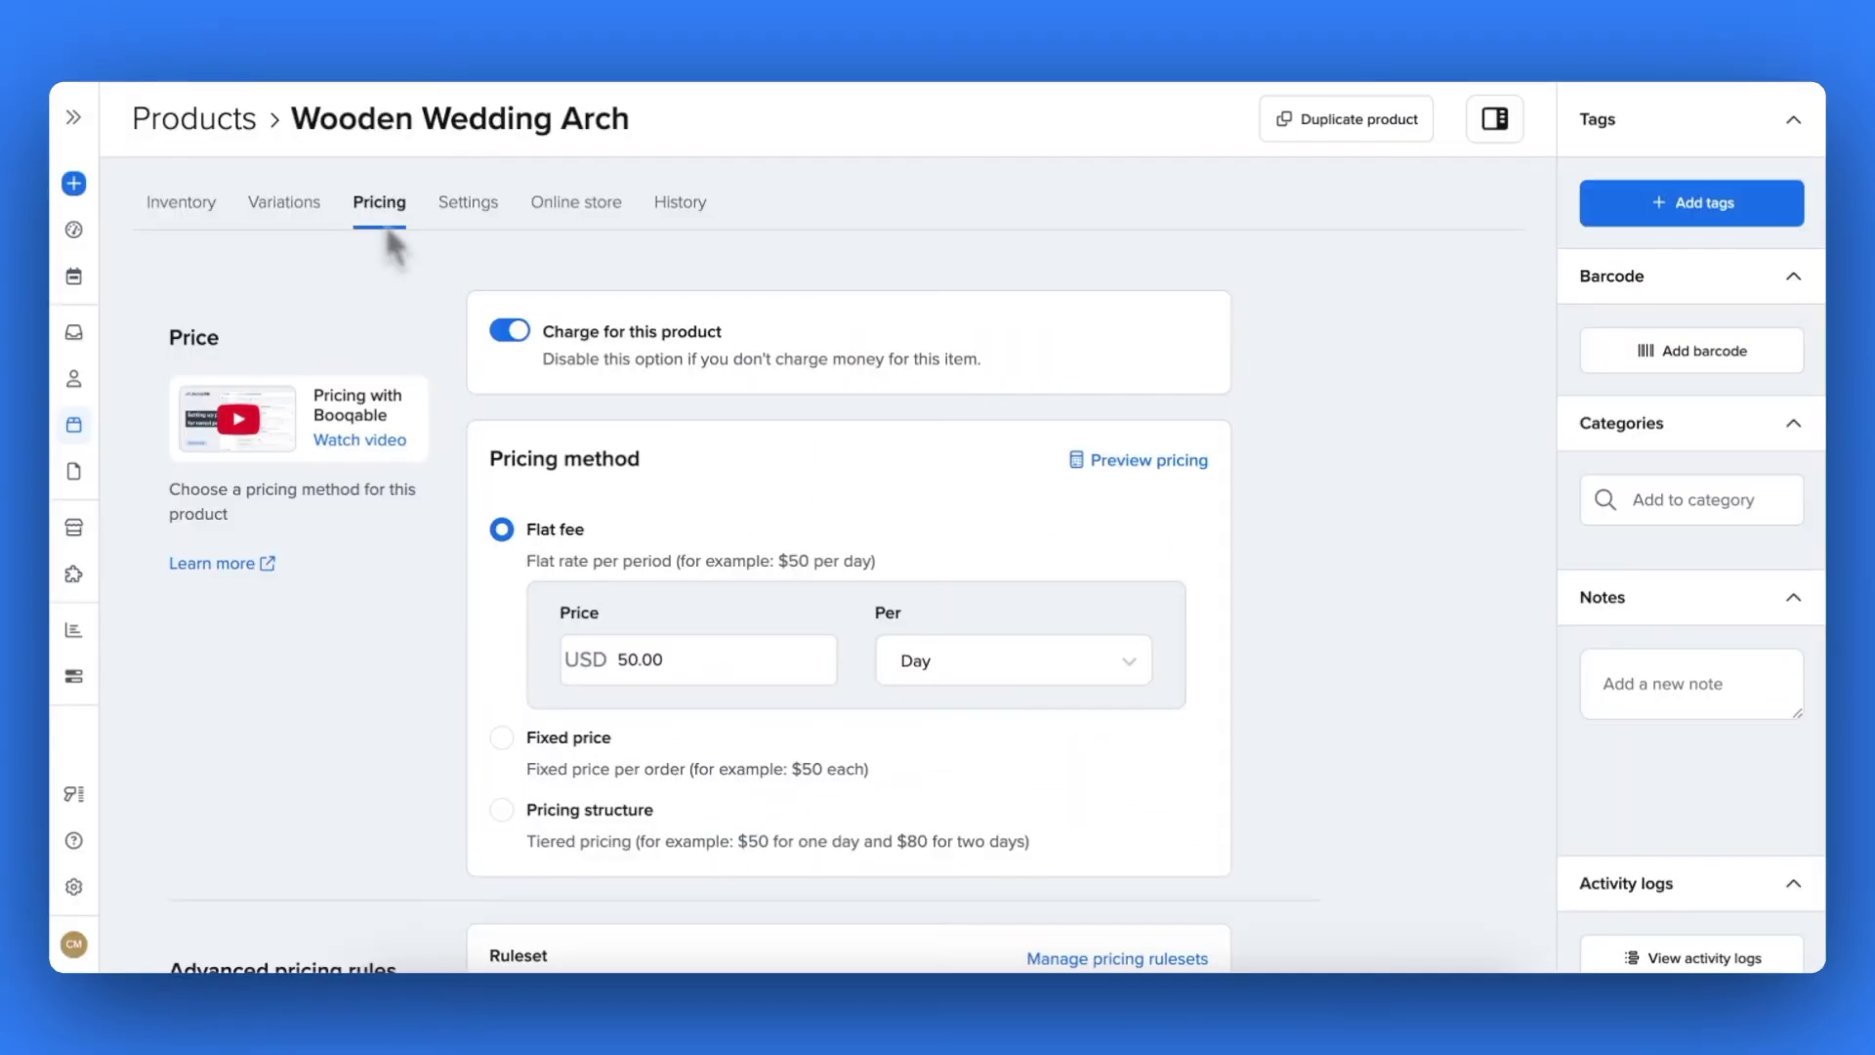
pyautogui.click(628, 673)
pyautogui.click(628, 676)
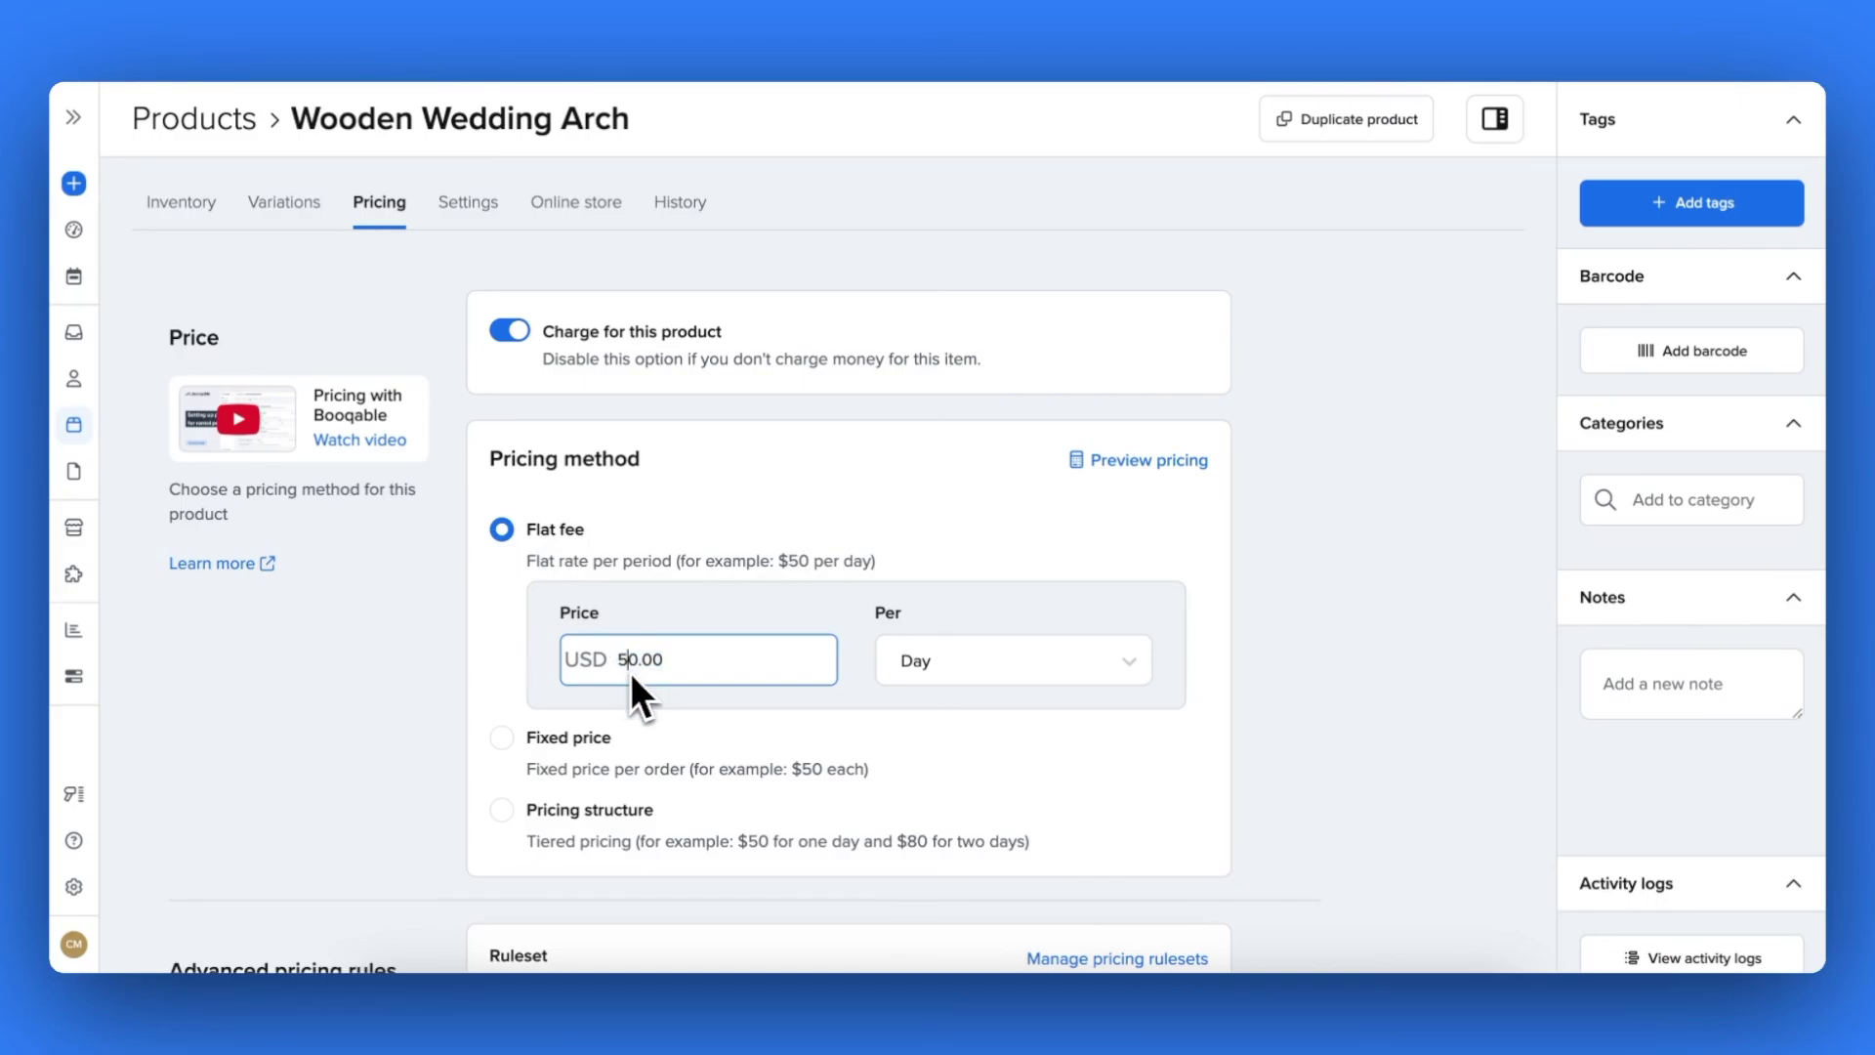
pyautogui.write('8')
pyautogui.click(1130, 676)
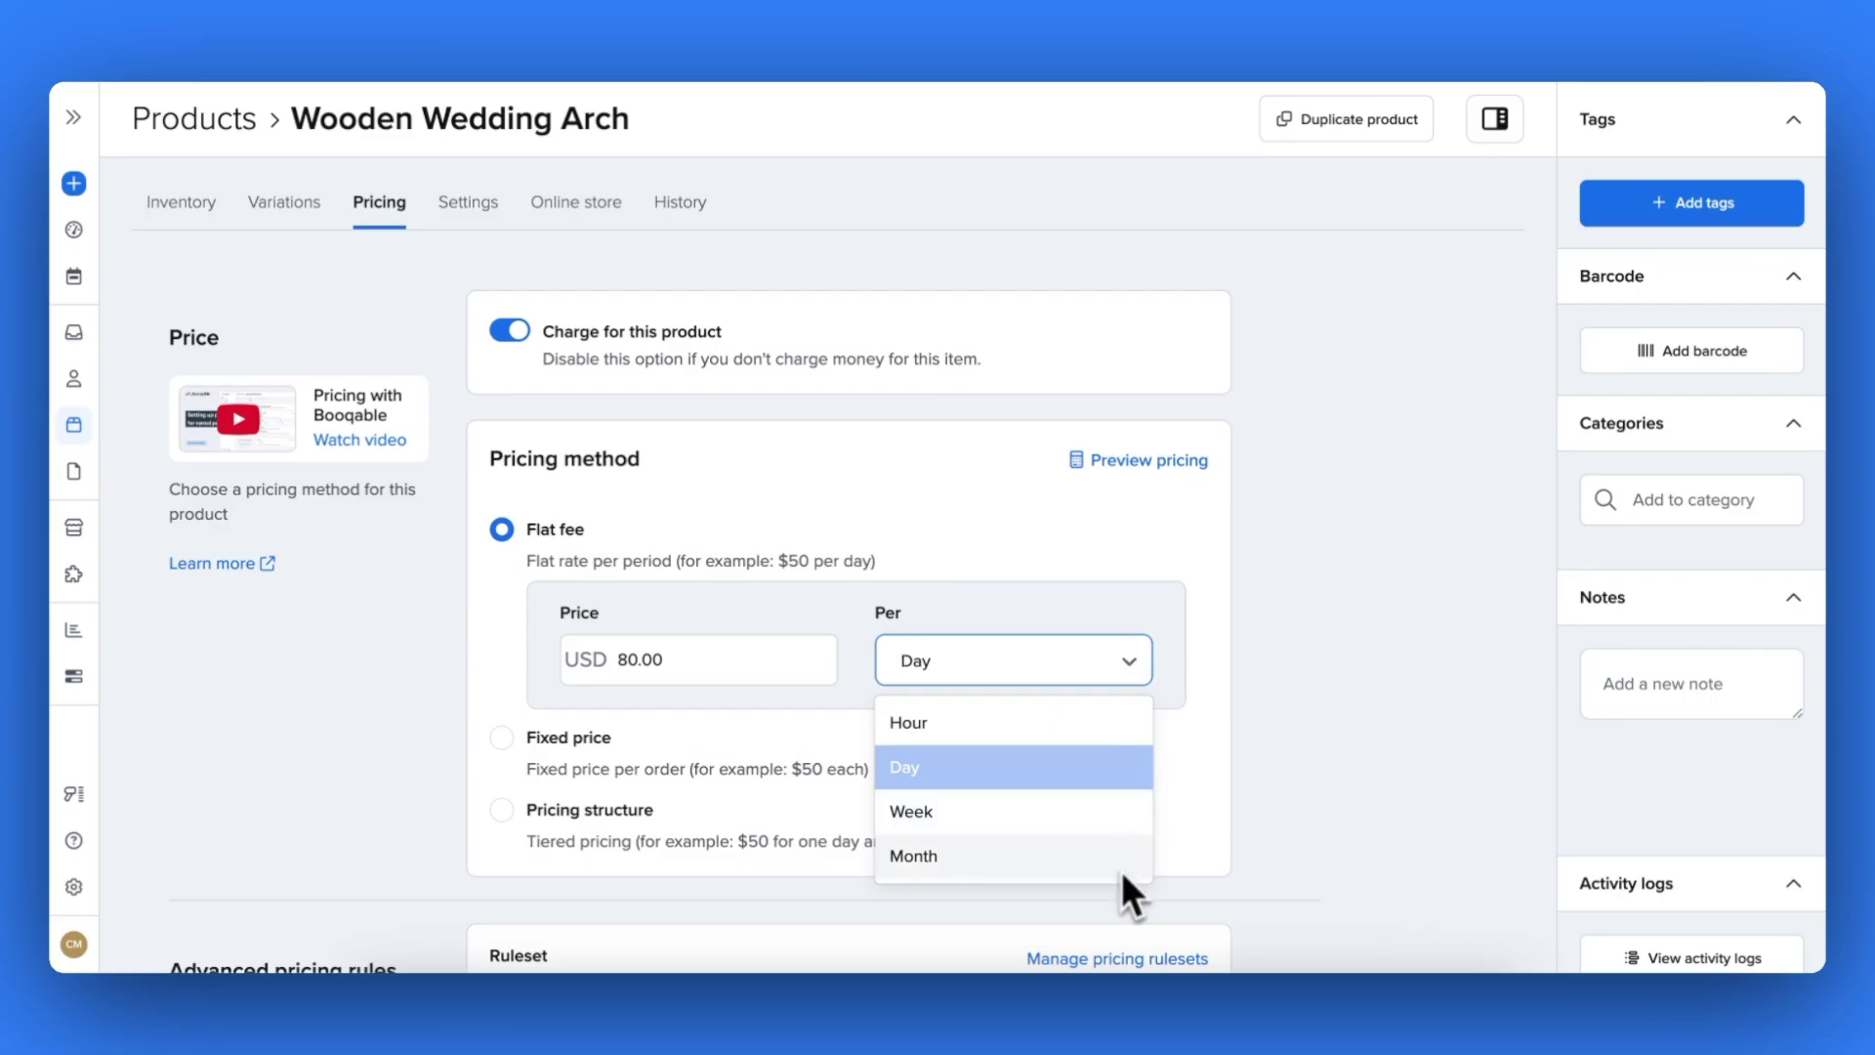
pyautogui.click(536, 766)
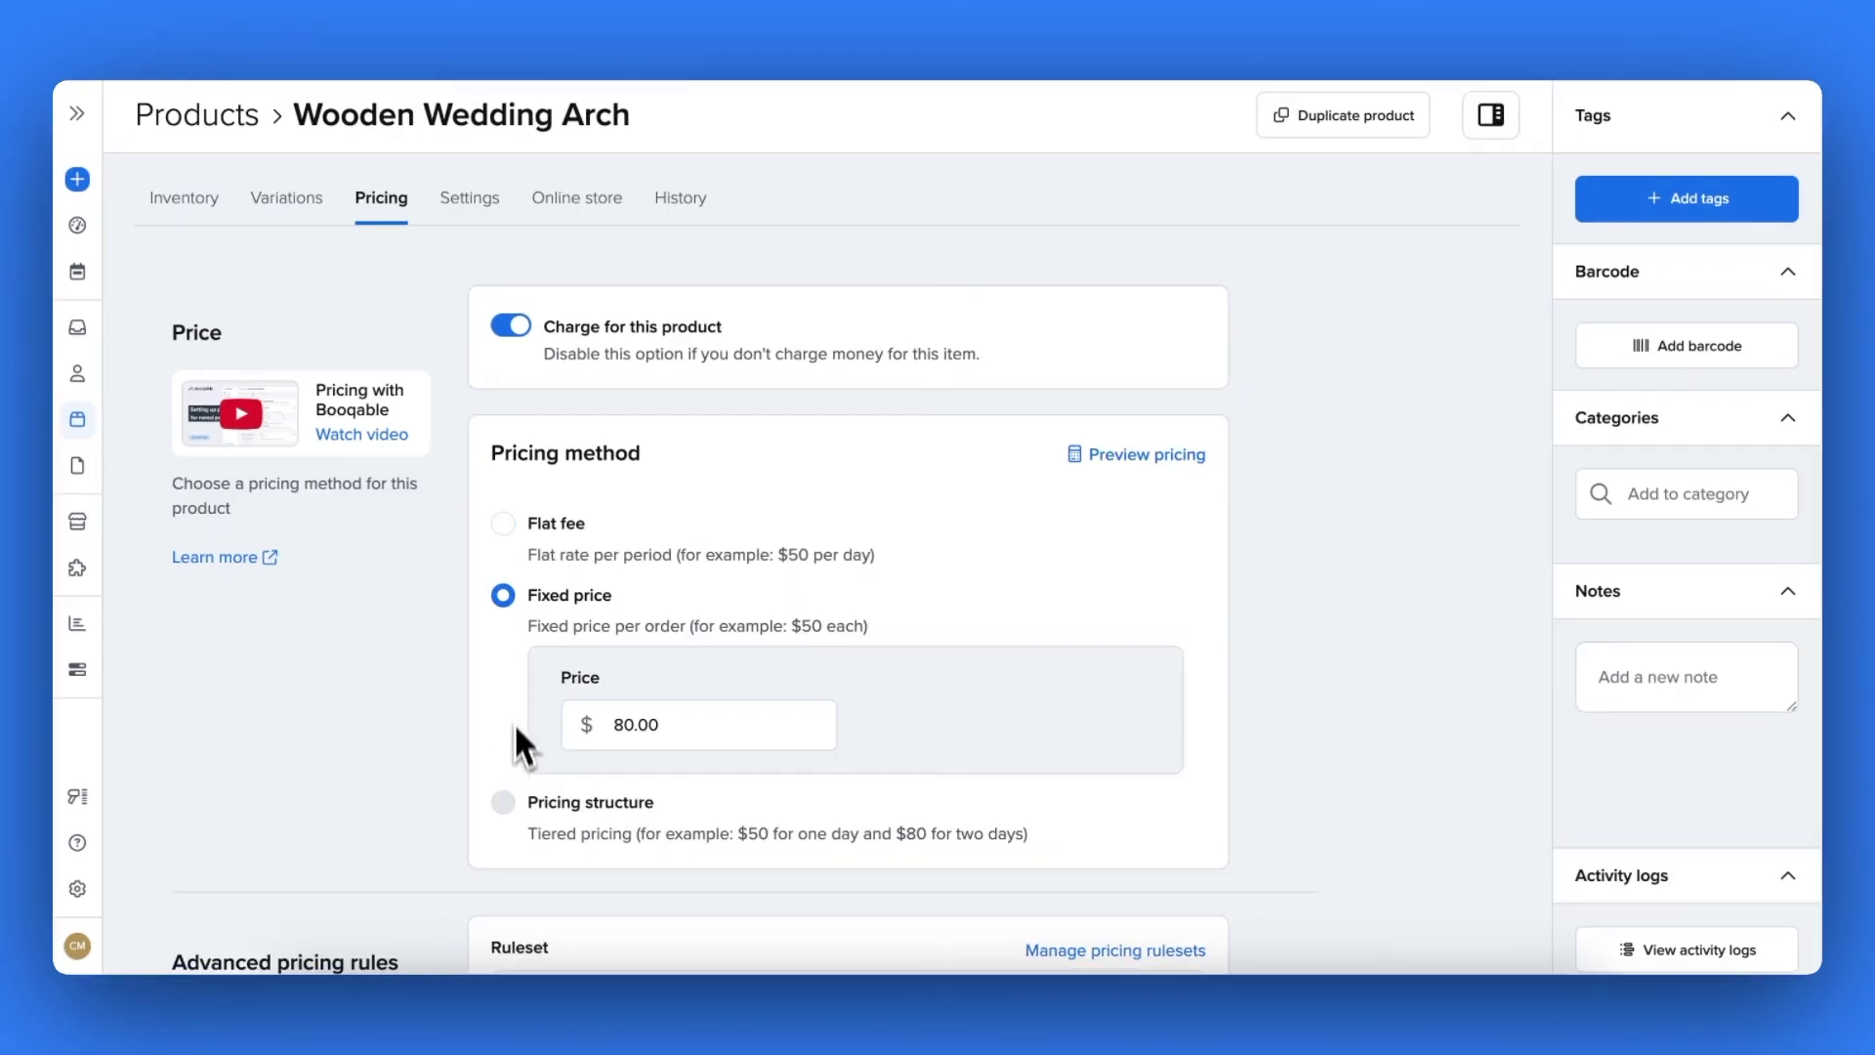
# Switch to a tiered pricing structure with the first tier counted in days
pyautogui.click(505, 806)
pyautogui.scroll(-4, 508, 814)
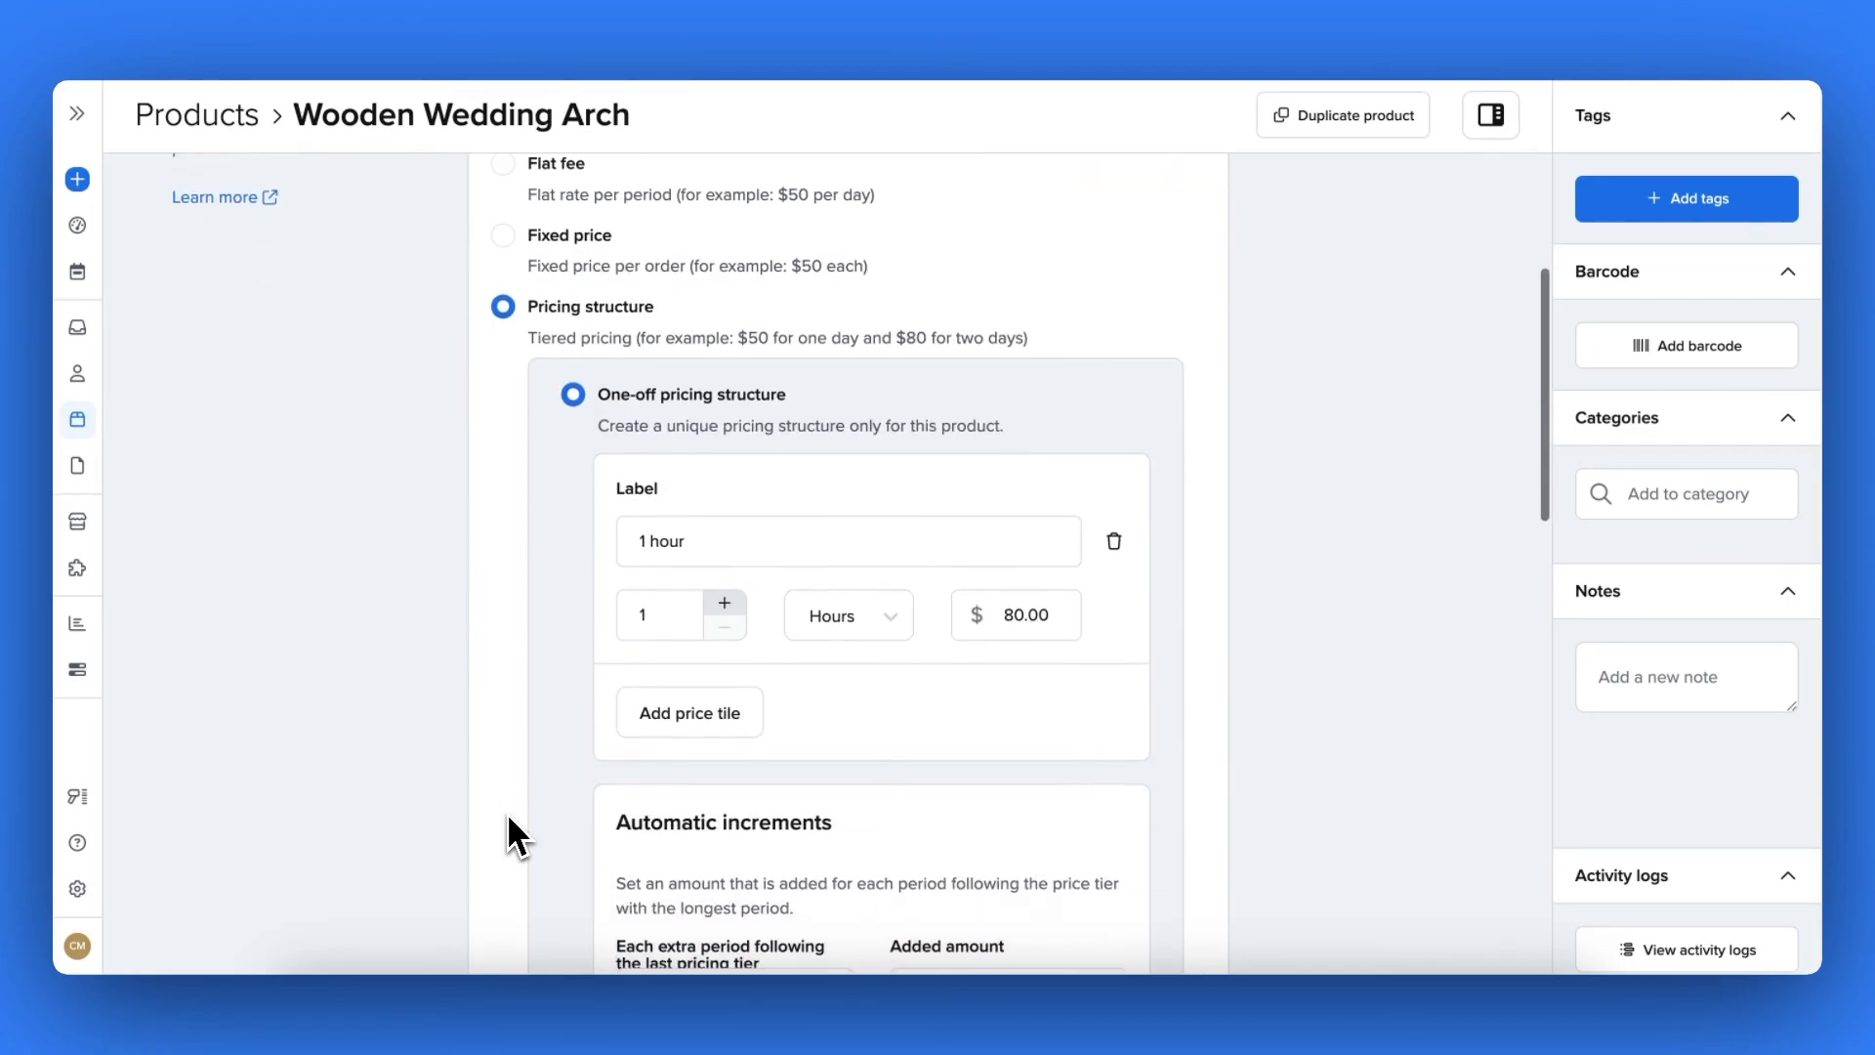
pyautogui.click(850, 620)
pyautogui.click(842, 721)
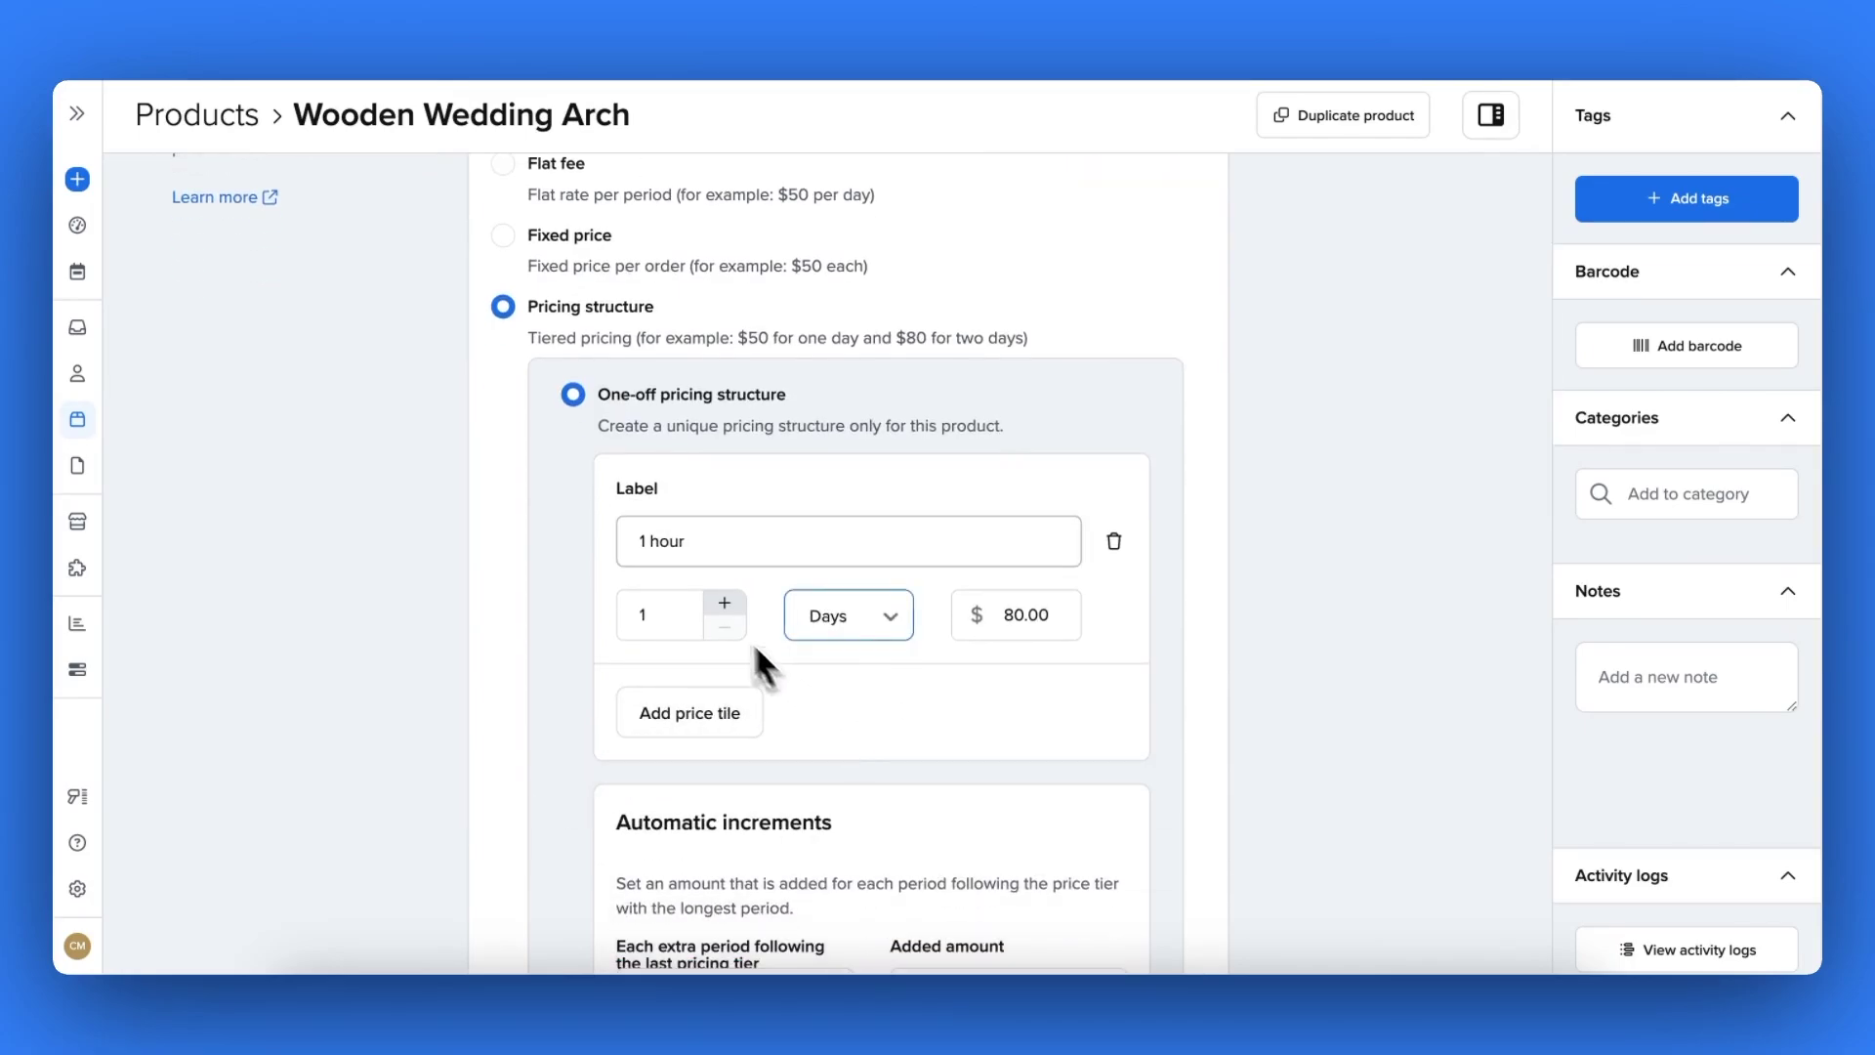
pyautogui.doubleClick(663, 543)
pyautogui.write('day')
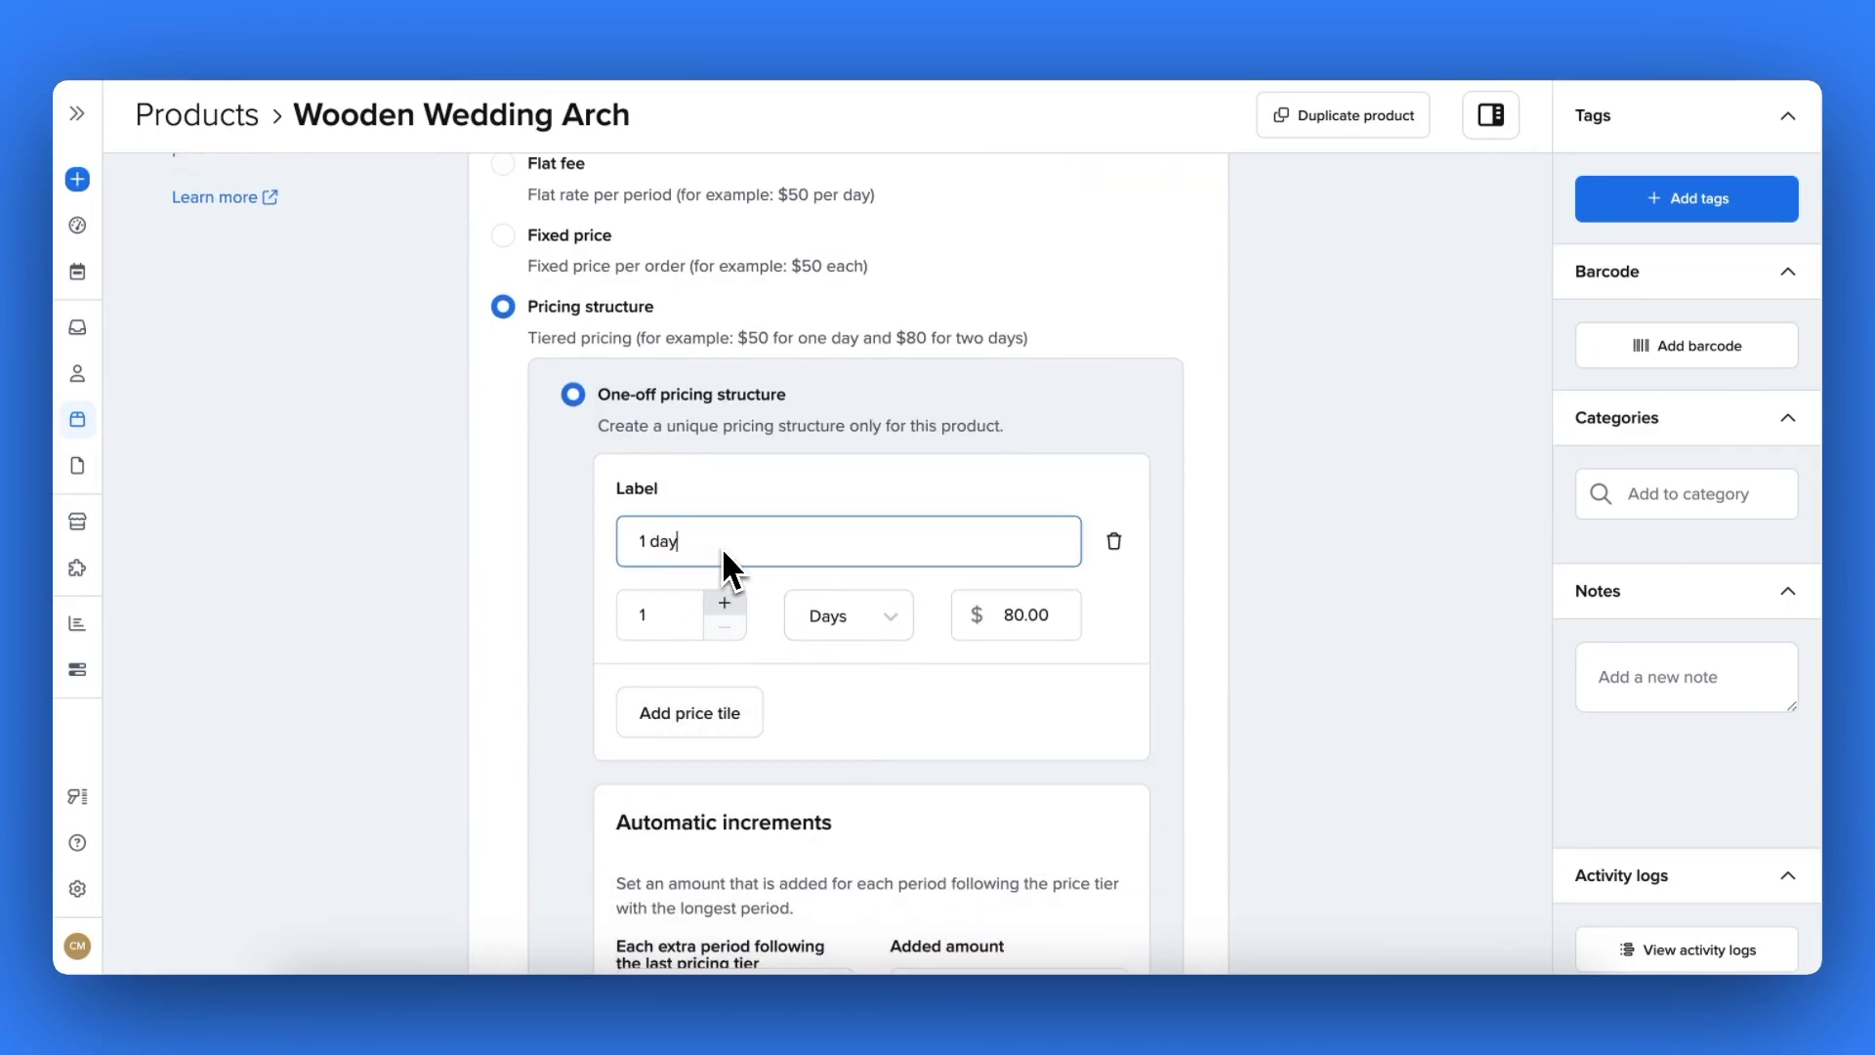
# Add the 2-day ($120) and 3-day ($160) price tiers
pyautogui.click(709, 707)
pyautogui.scroll(-1, 707, 705)
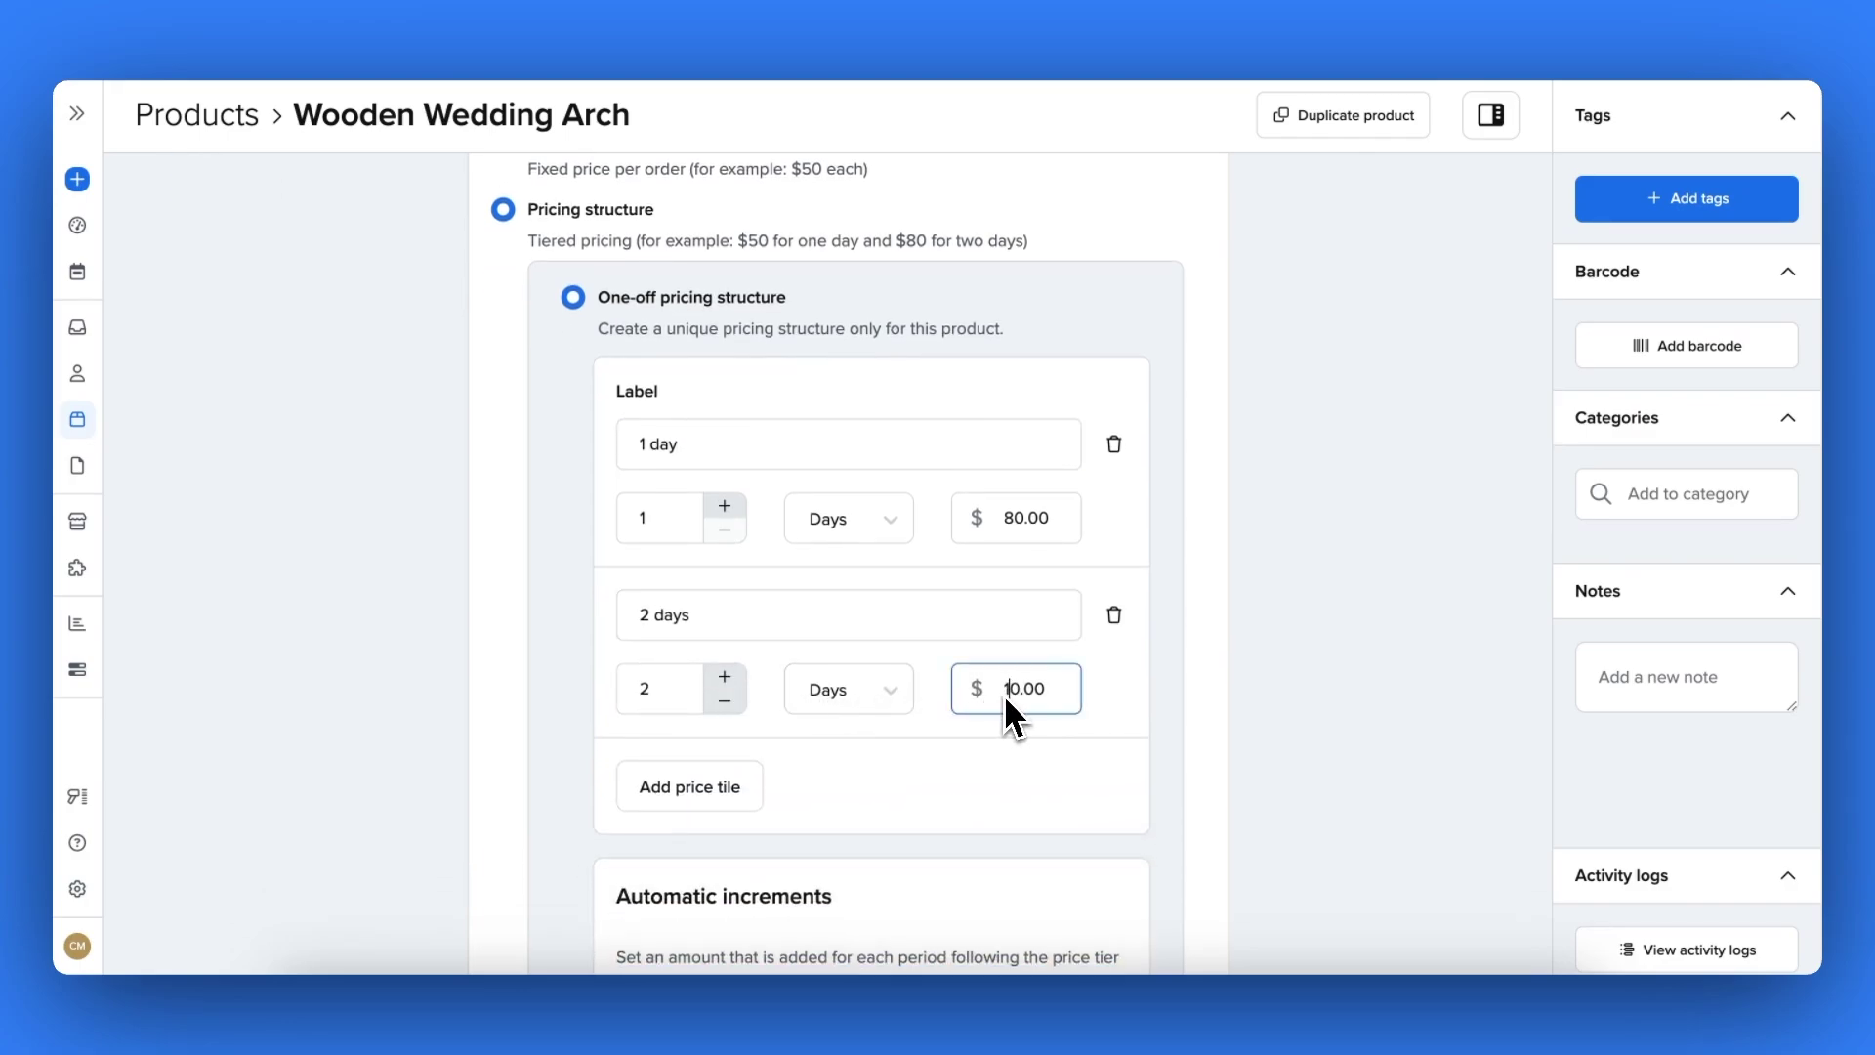
pyautogui.write('2')
pyautogui.click(727, 790)
pyautogui.scroll(-2, 723, 793)
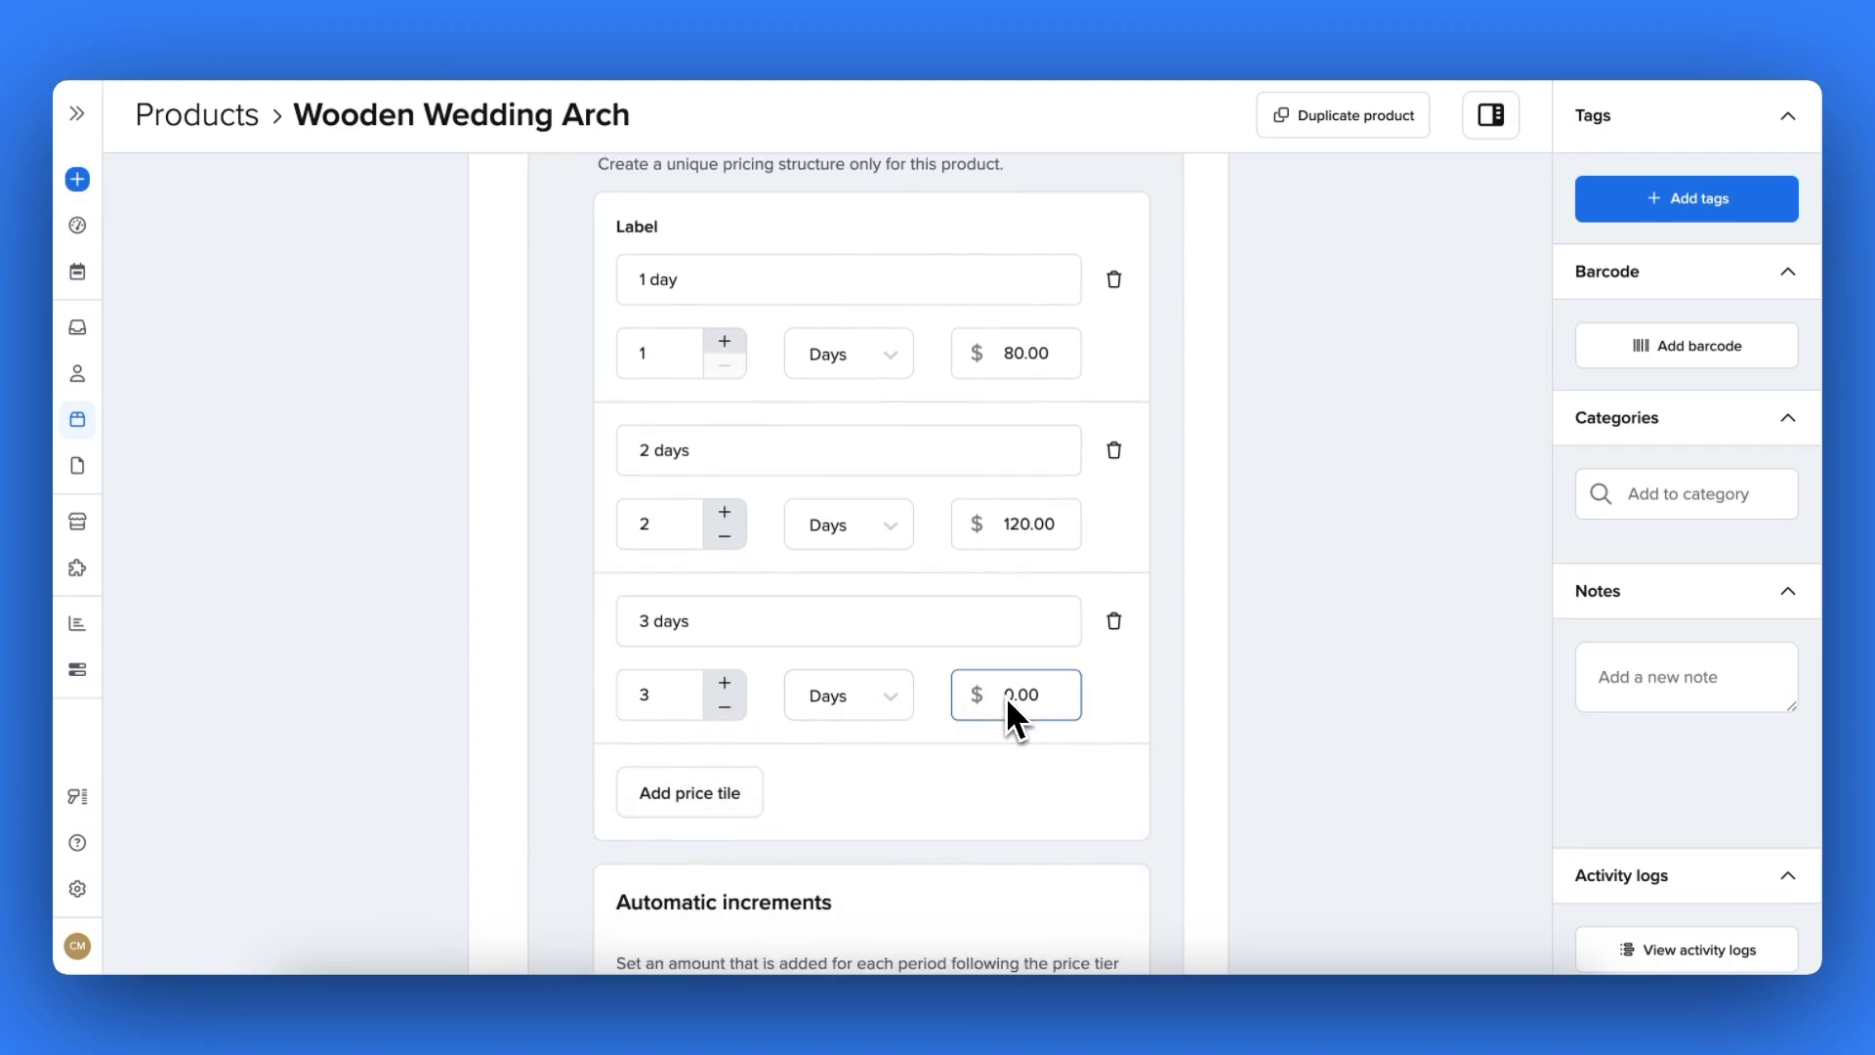
pyautogui.write('6')
# Charge $70 for each extra day and save the tiered pricing
pyautogui.scroll(-3, 957, 753)
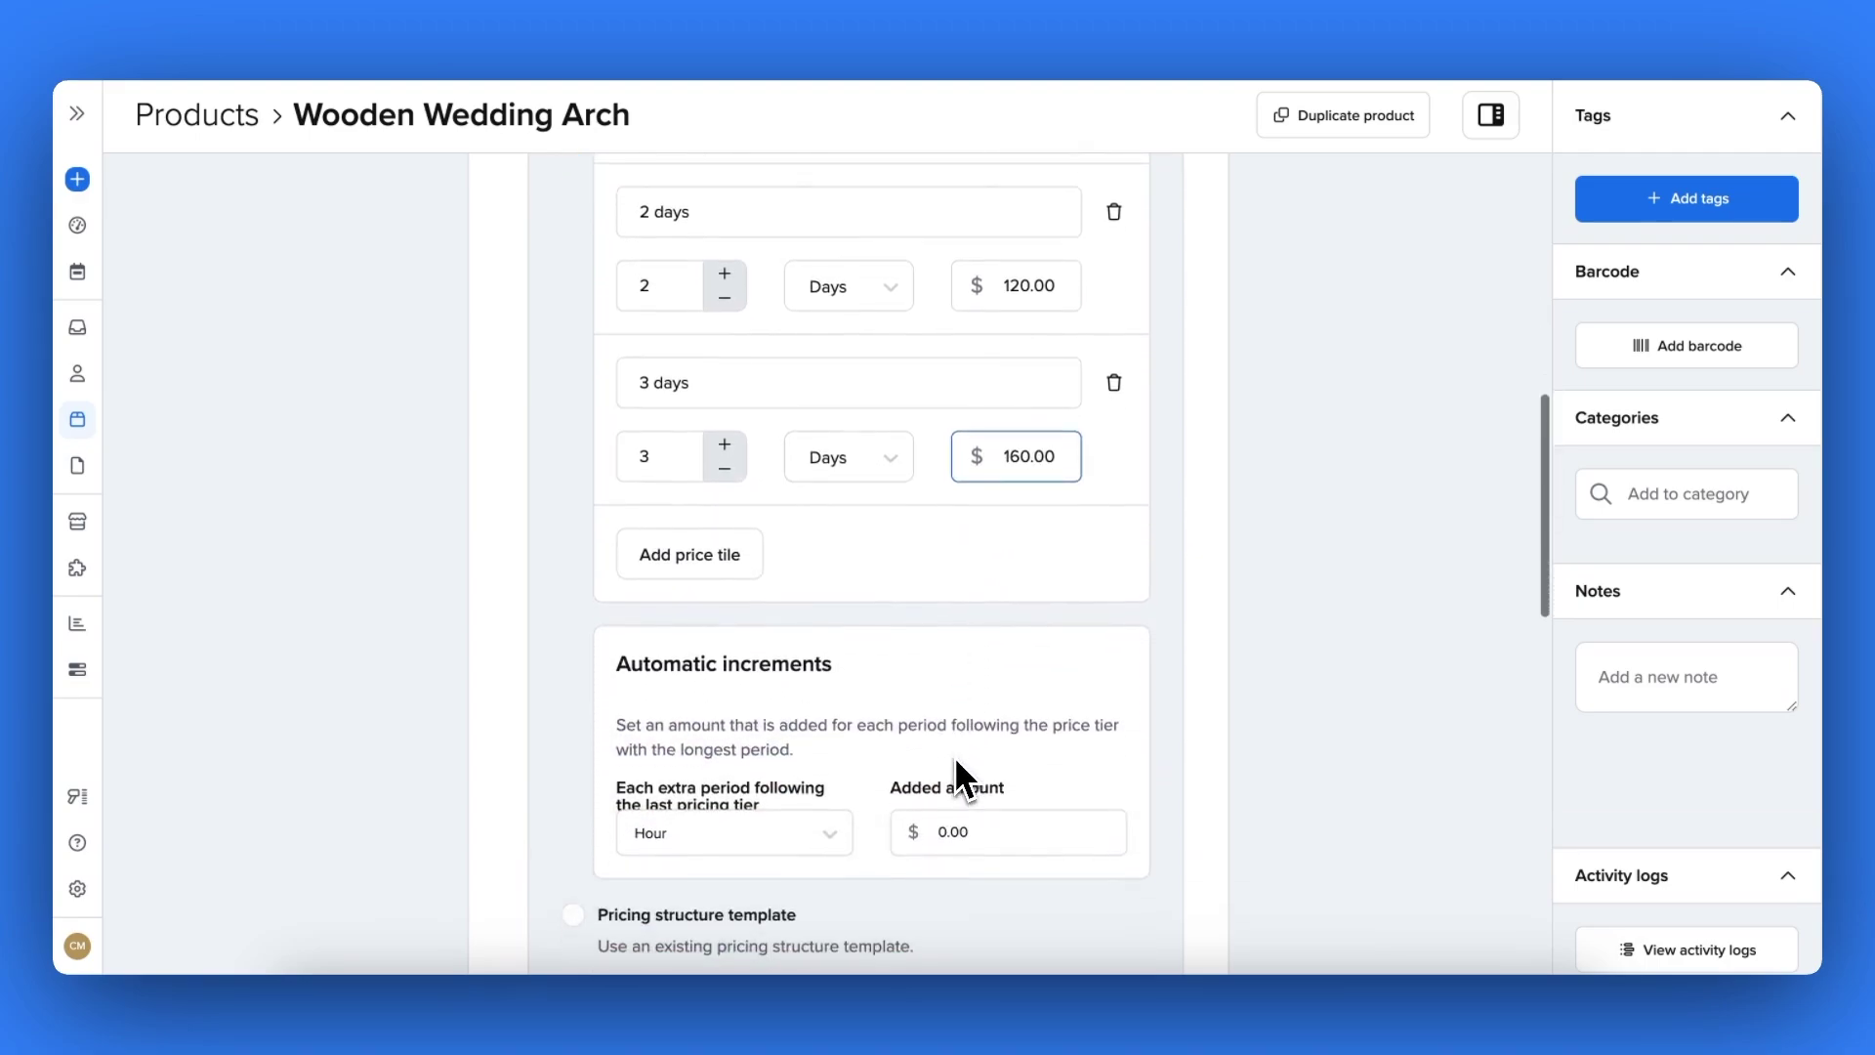
pyautogui.click(789, 806)
pyautogui.click(771, 816)
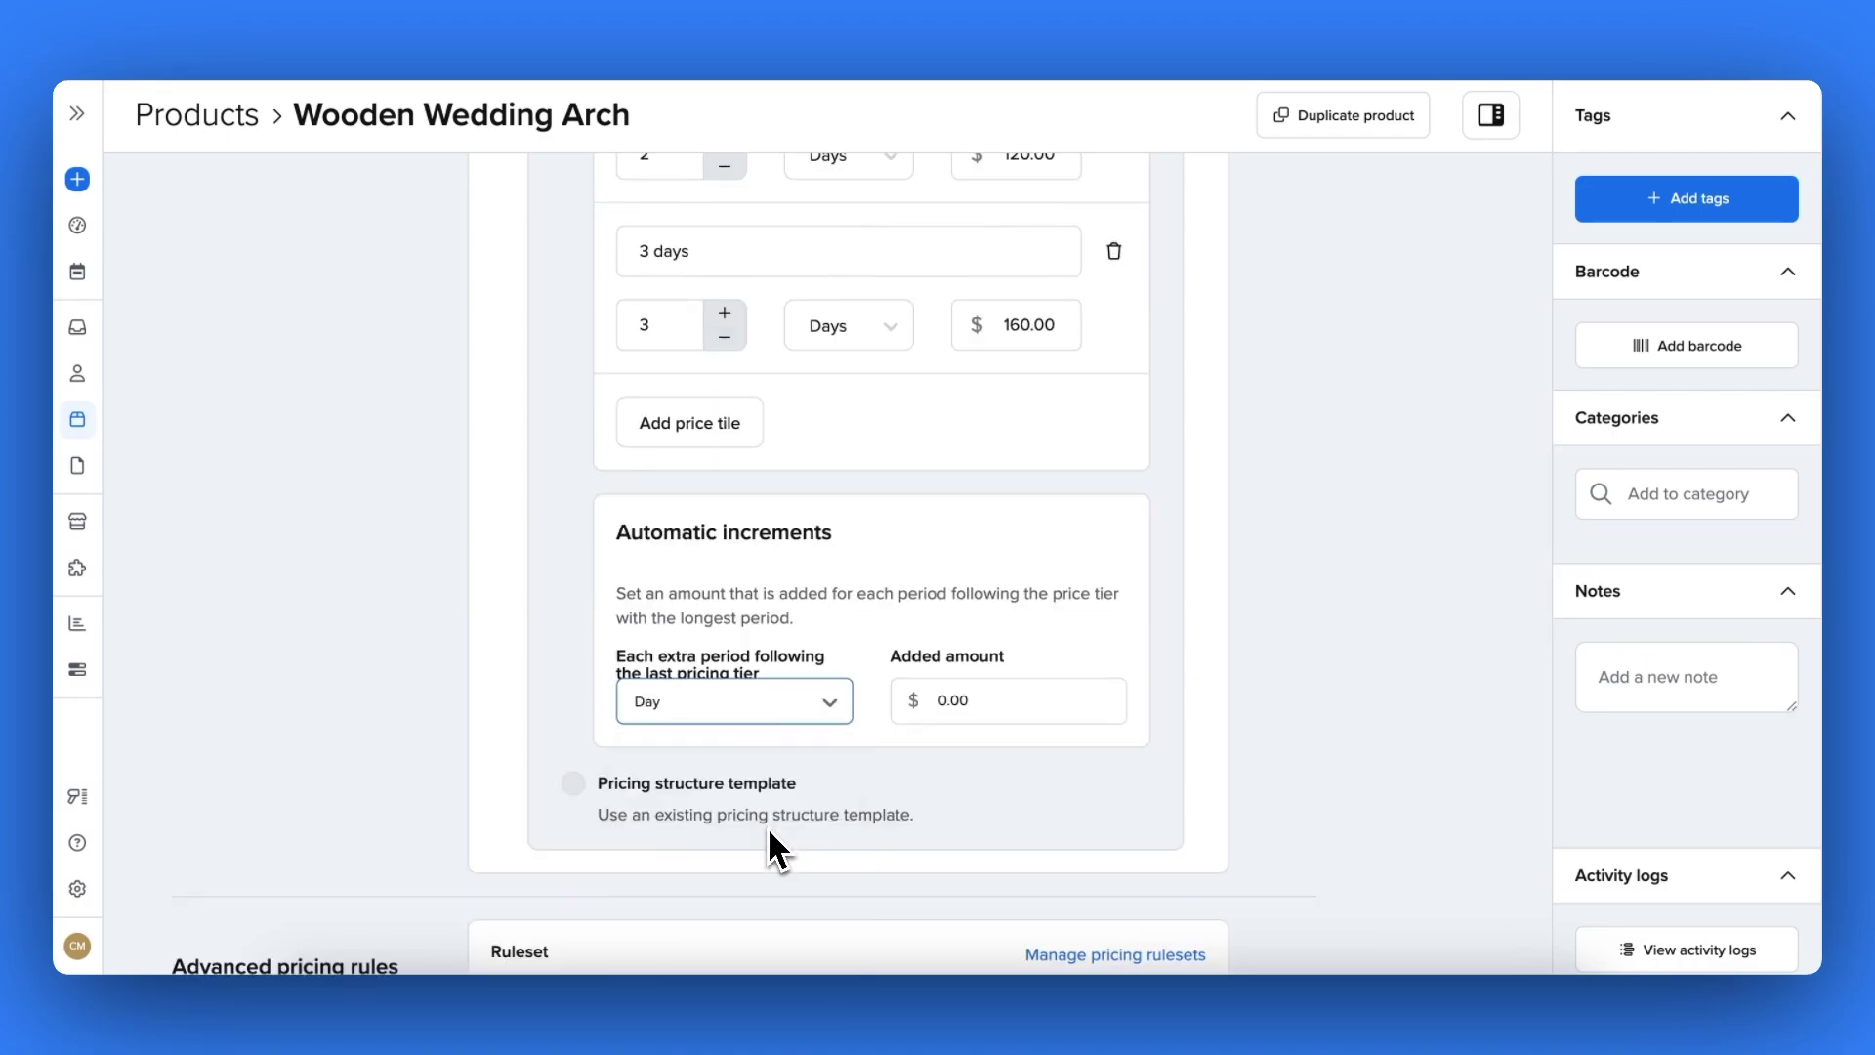
pyautogui.click(941, 710)
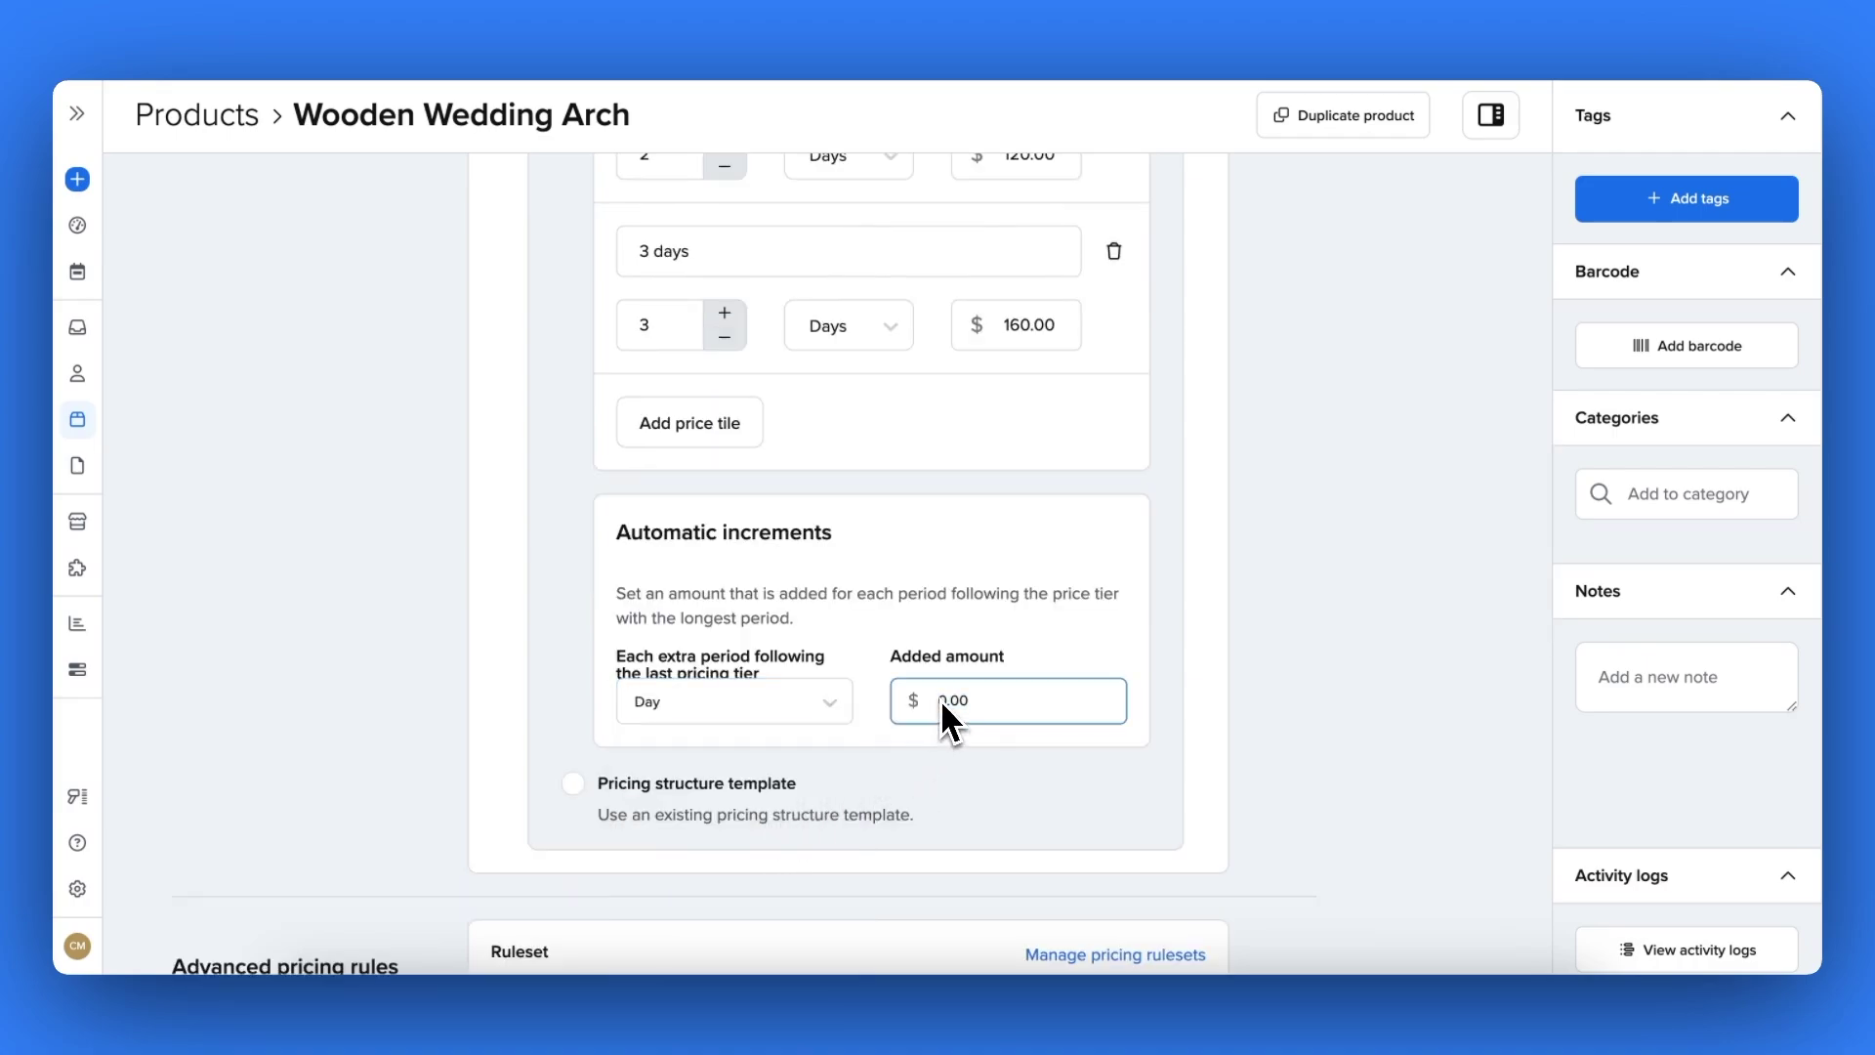
pyautogui.write('70')
pyautogui.press('Tab')
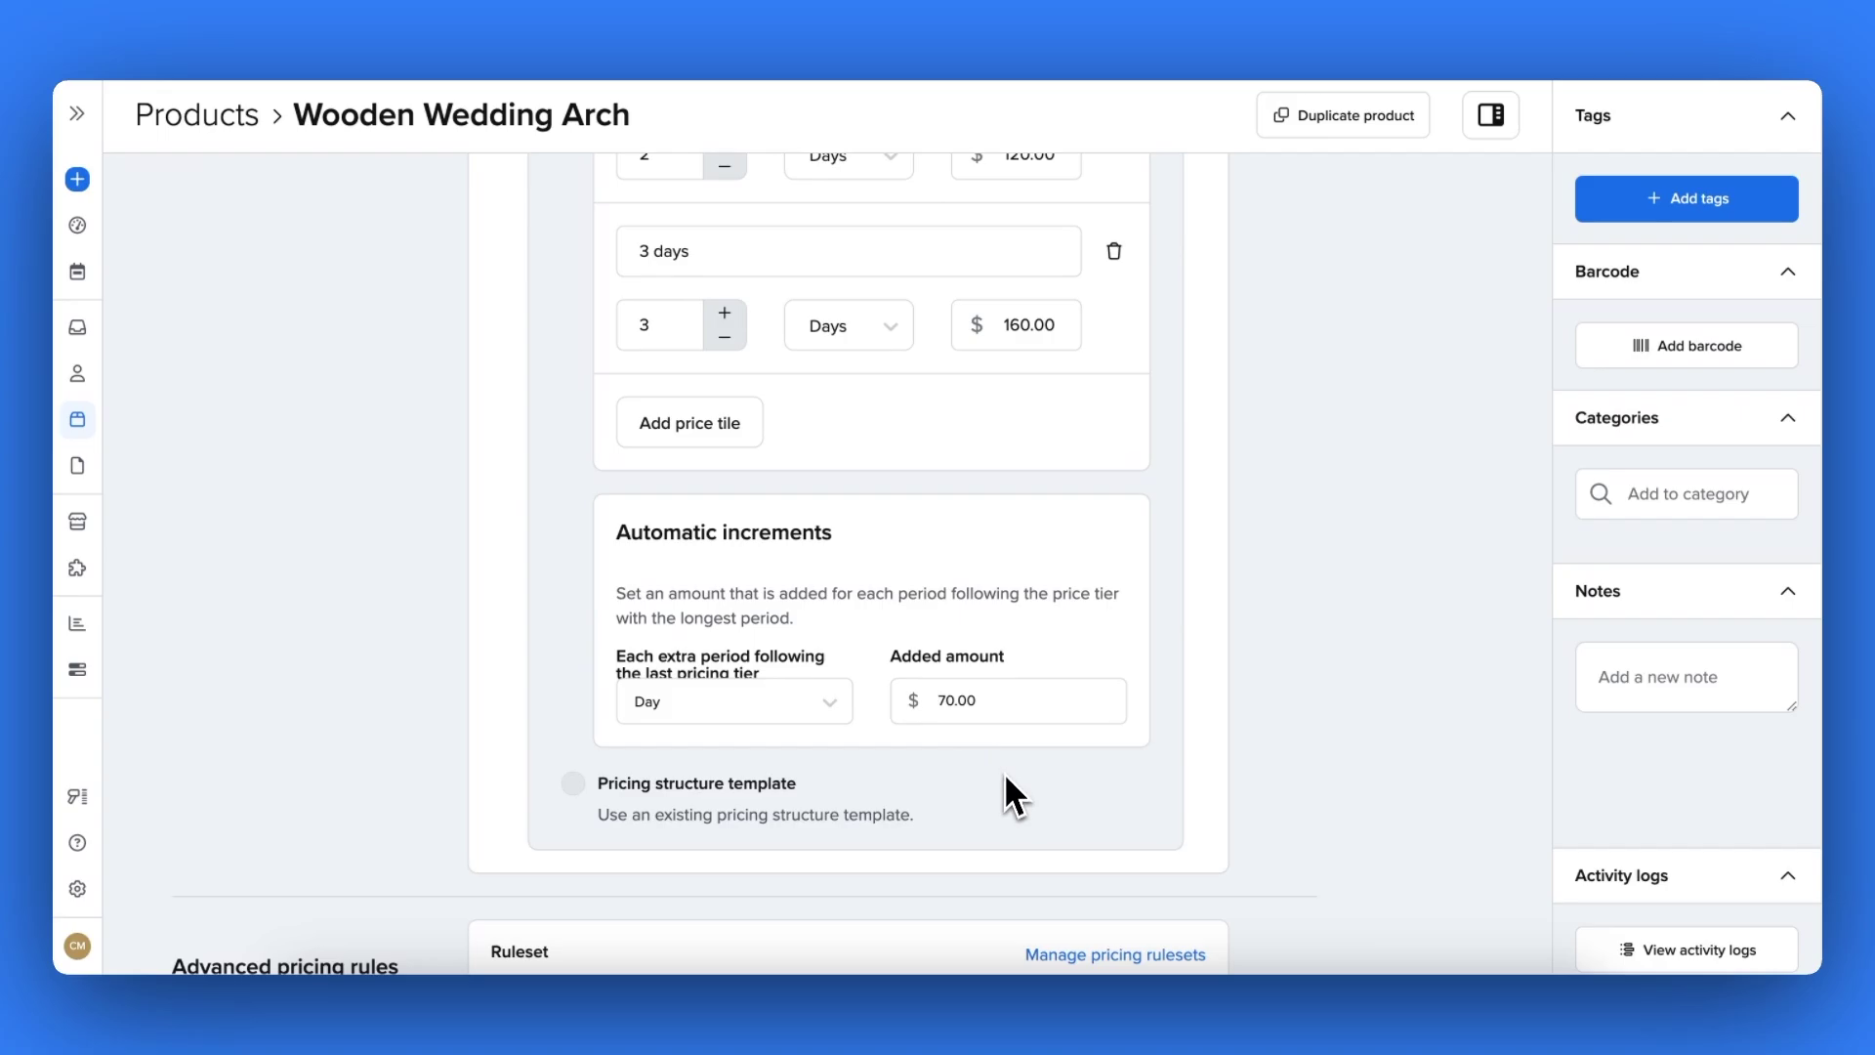
pyautogui.scroll(-1, 1003, 772)
pyautogui.scroll(-10, 1005, 786)
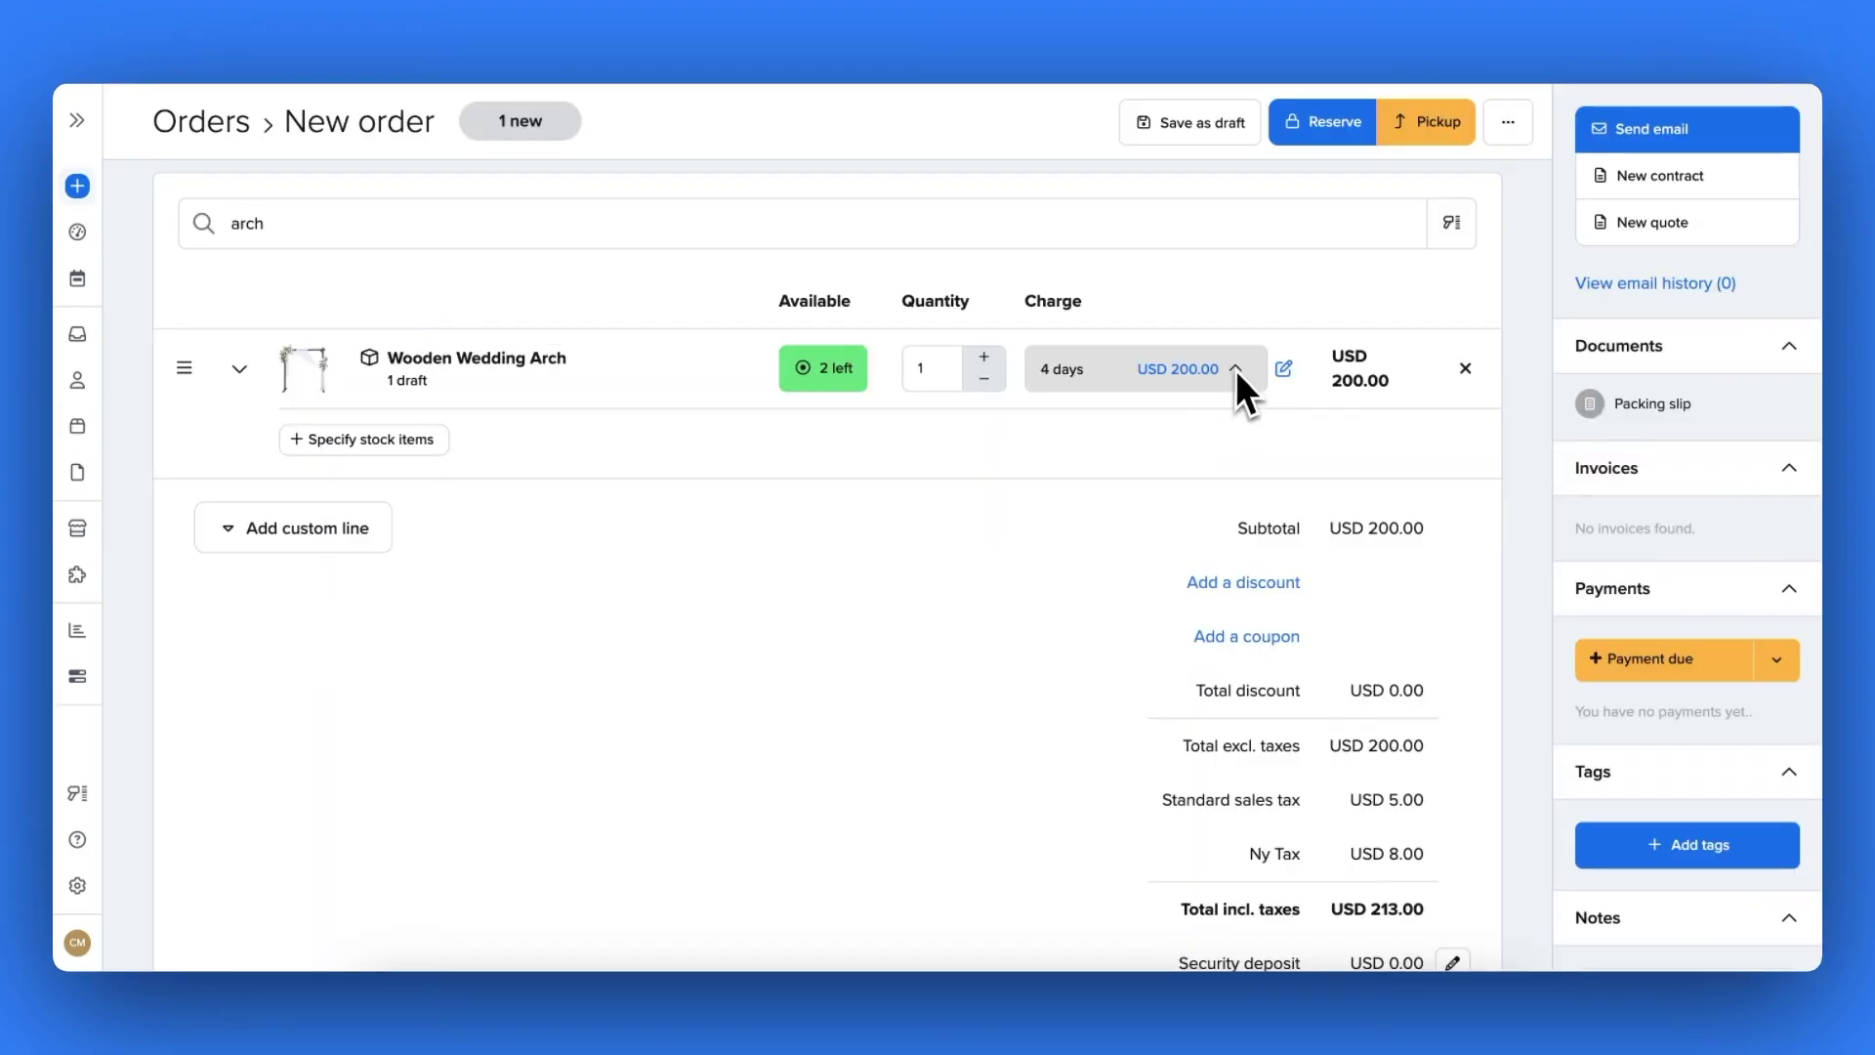
pyautogui.click(1235, 369)
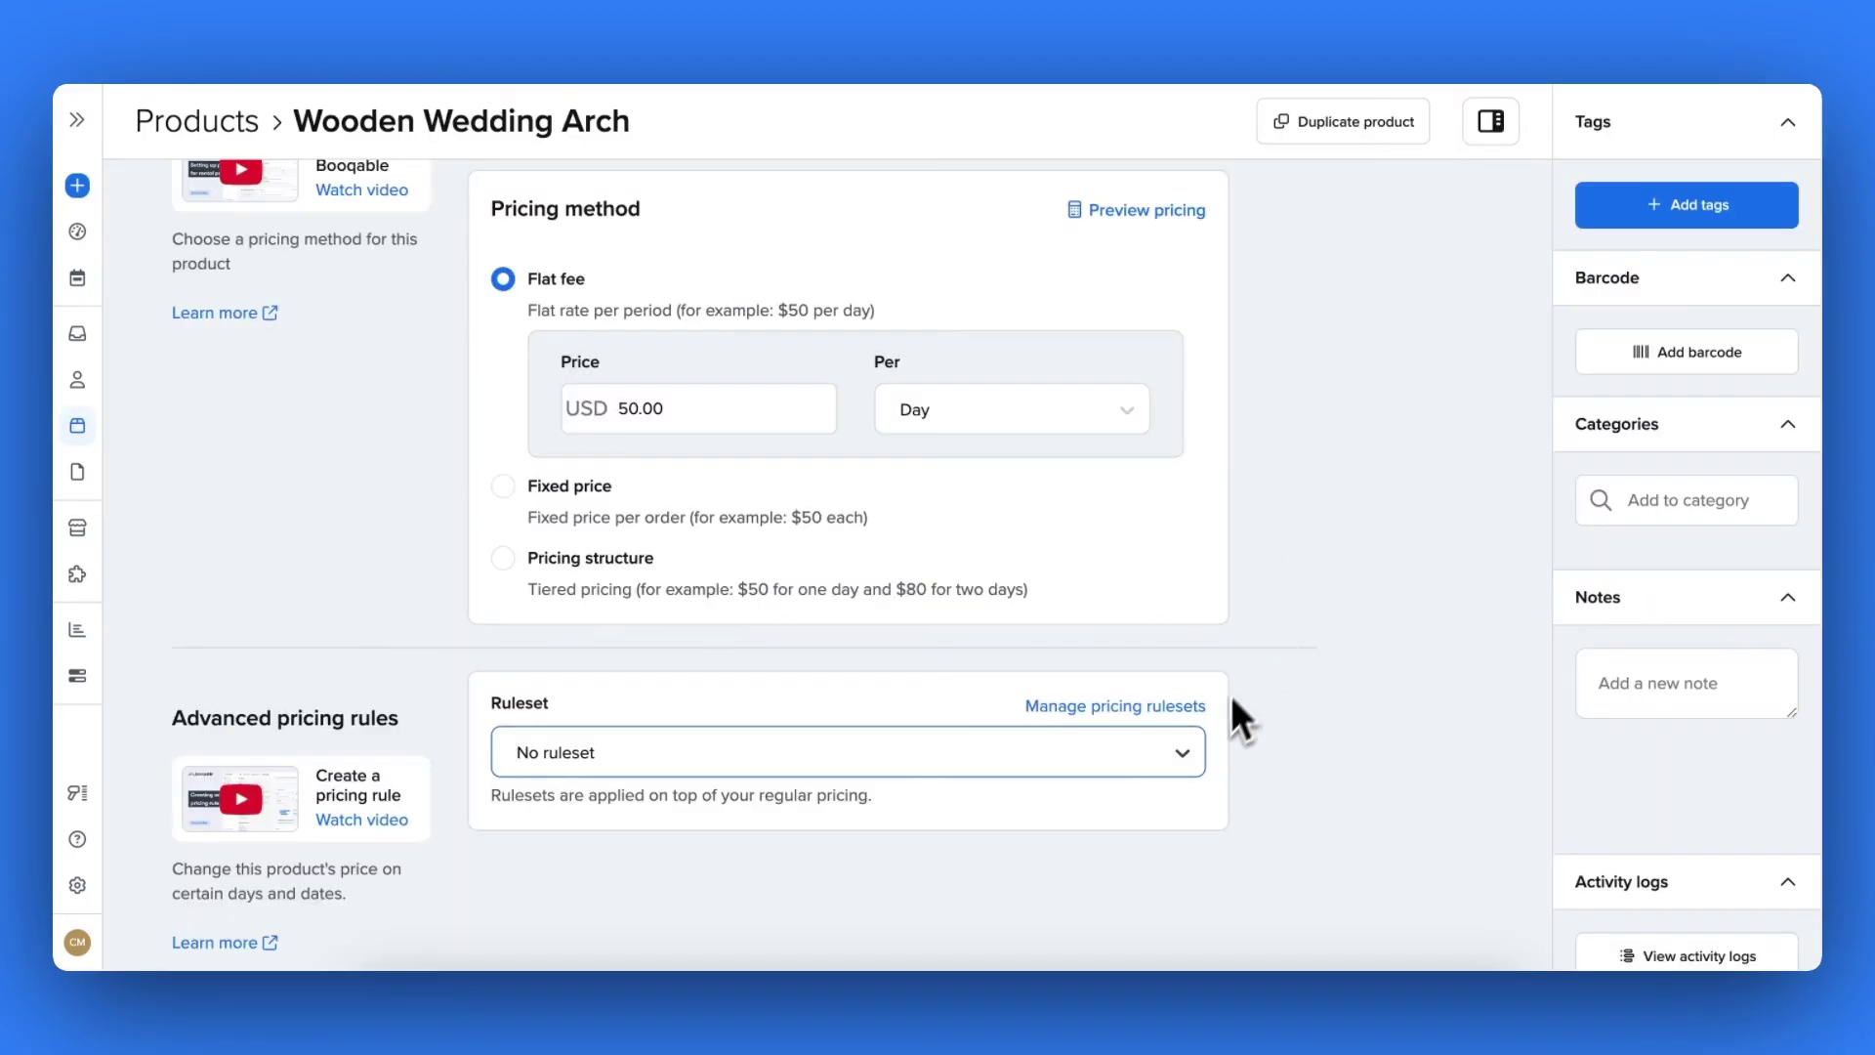
# Apply the Winter increase in price. ruleset and preview a December 20–22 rental
pyautogui.click(1182, 757)
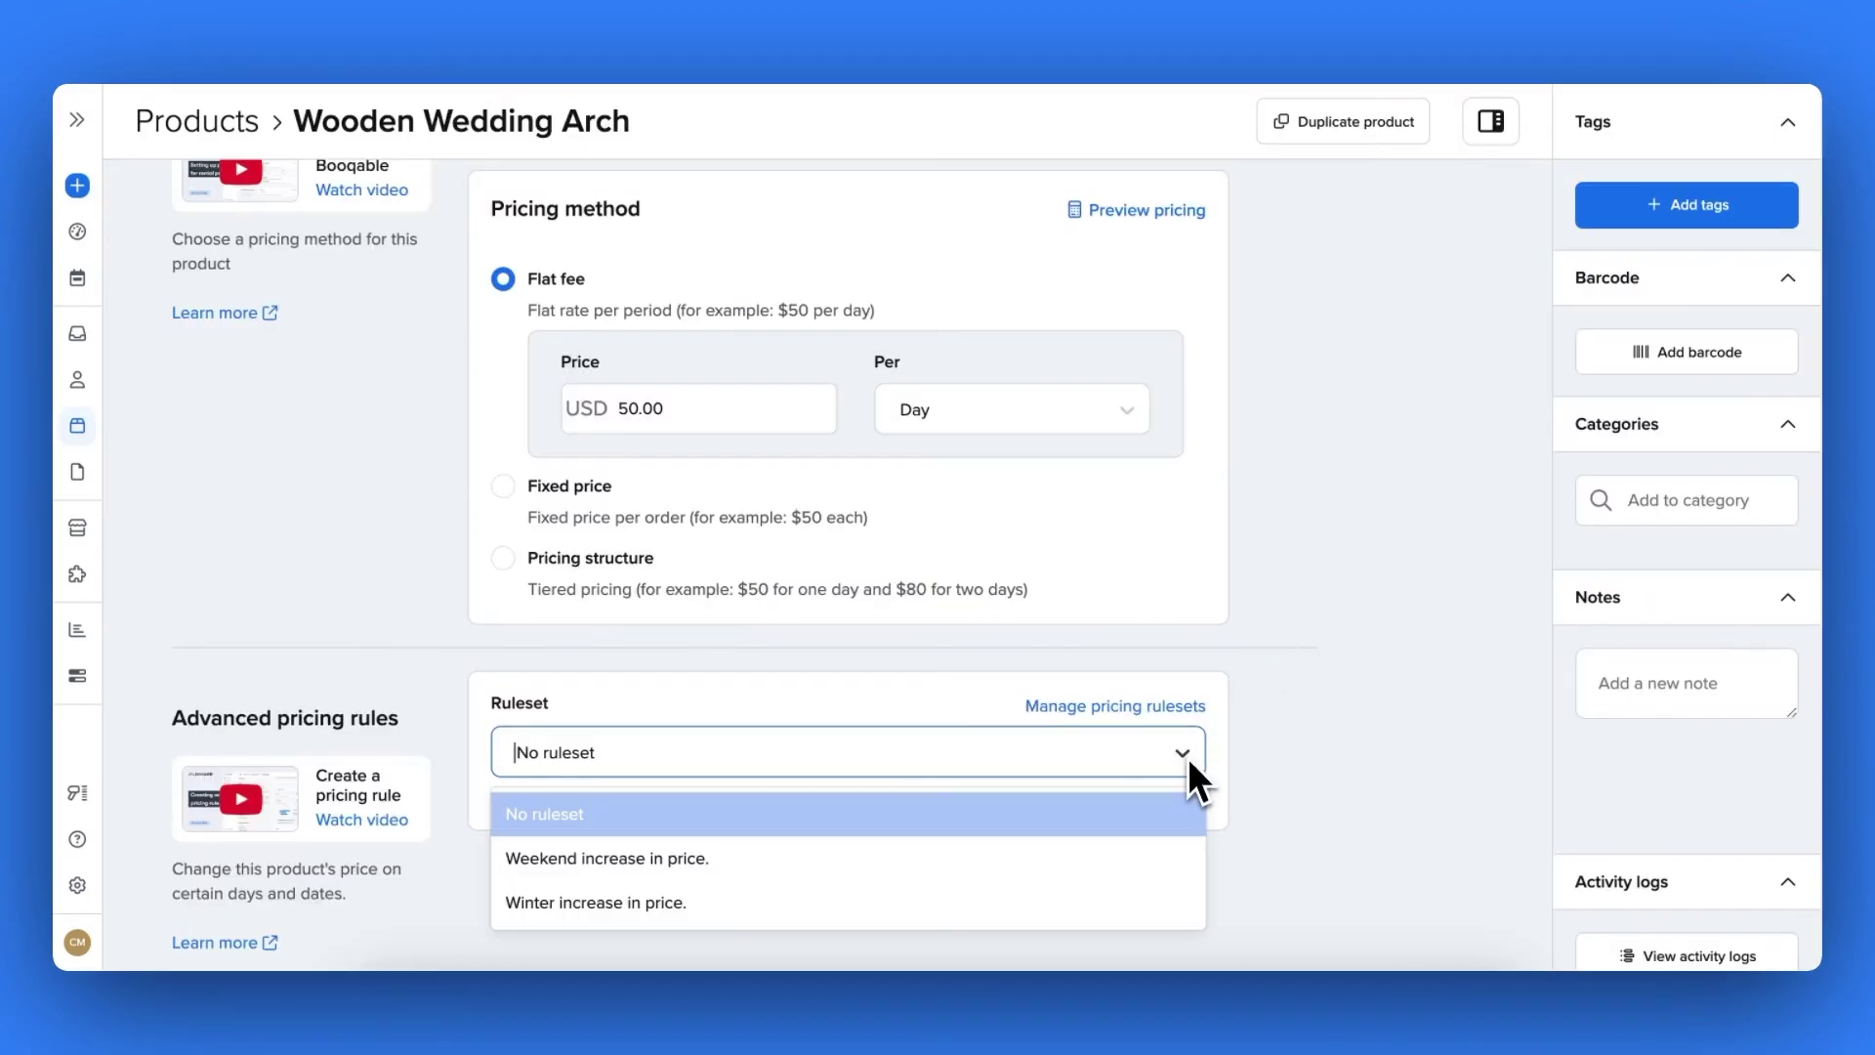
pyautogui.click(1167, 903)
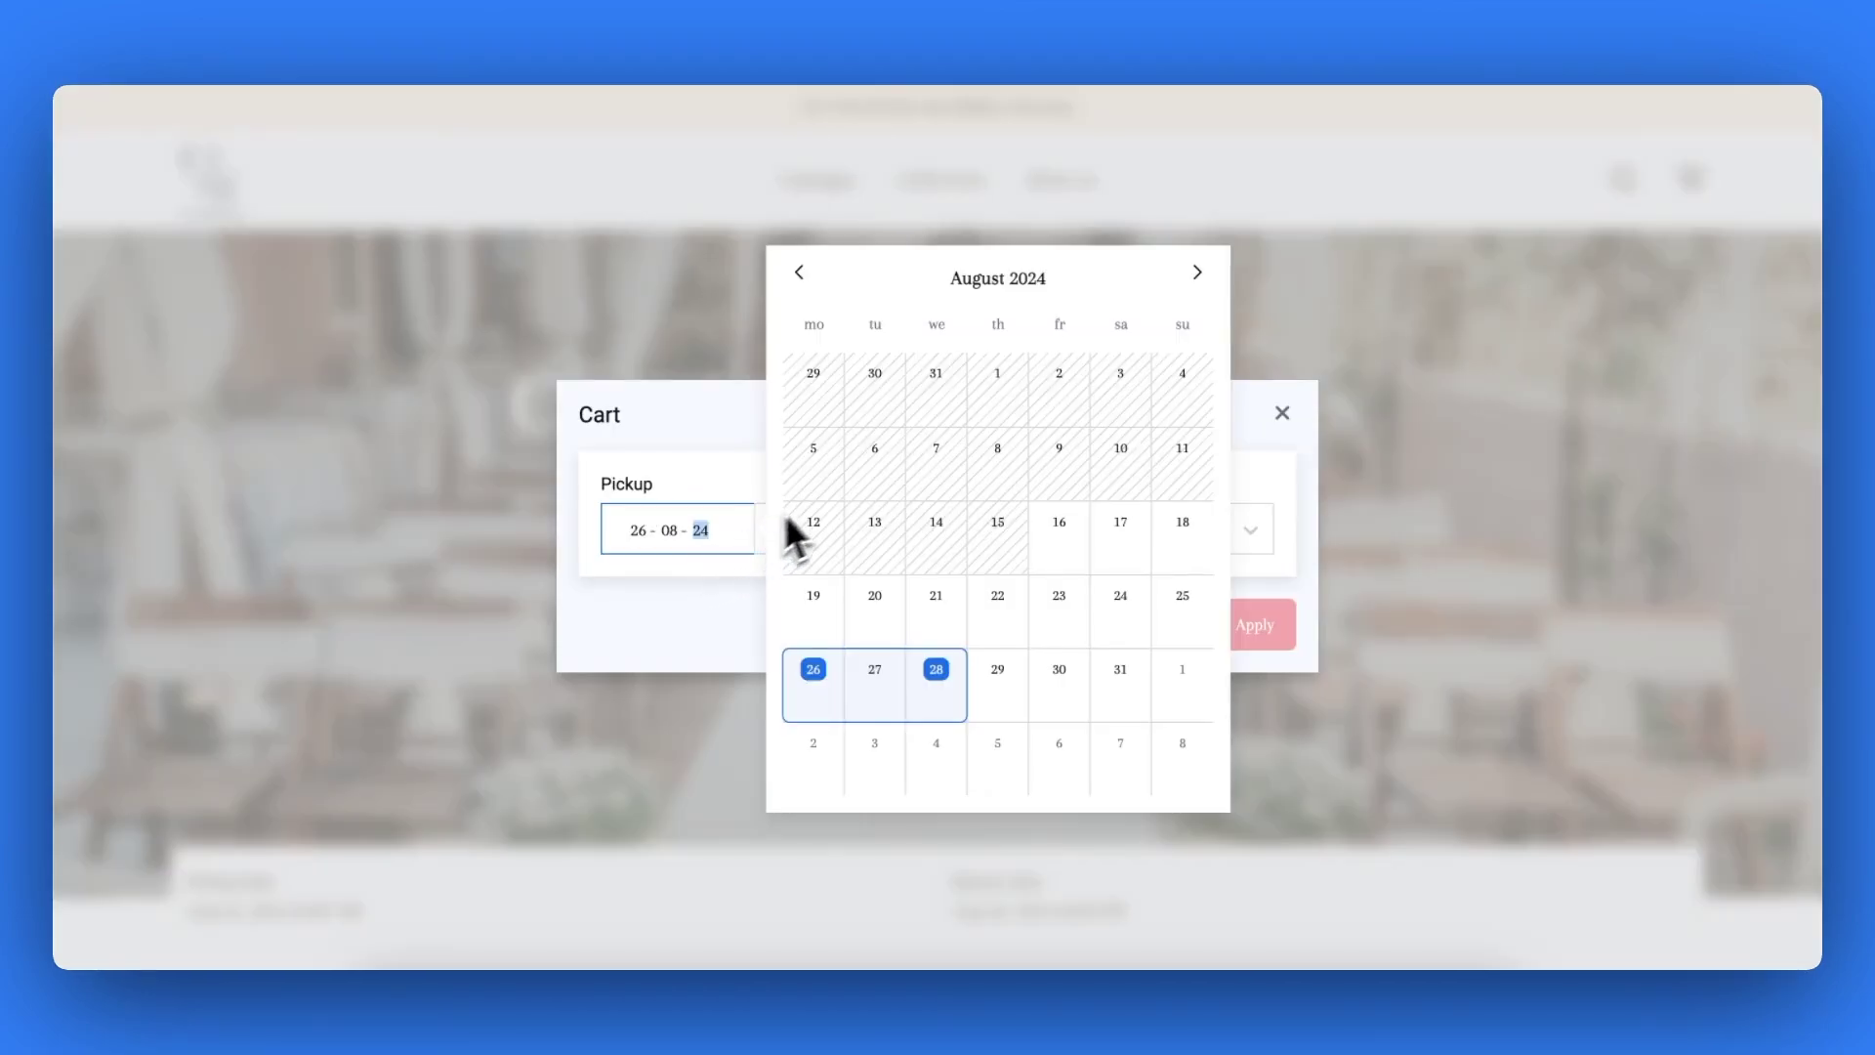
pyautogui.click(1201, 284)
pyautogui.click(1201, 283)
pyautogui.click(1201, 283)
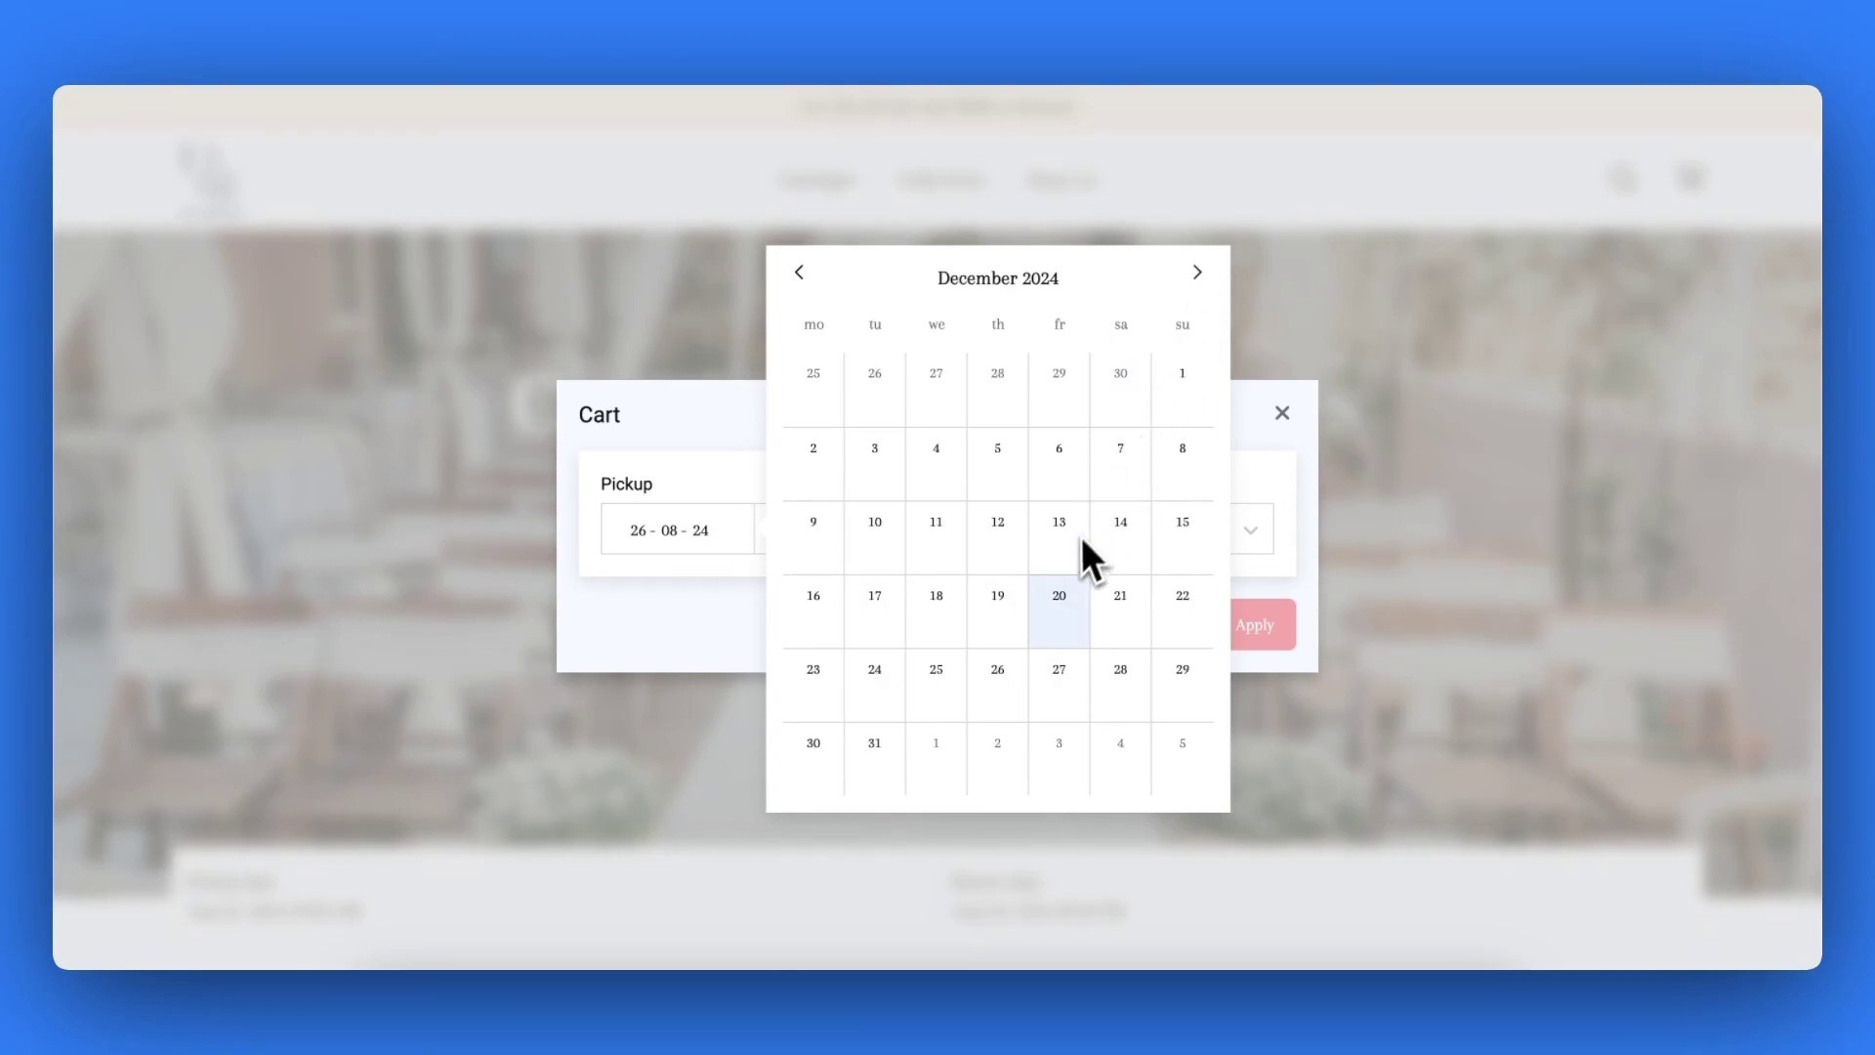
pyautogui.click(1063, 595)
pyautogui.click(901, 600)
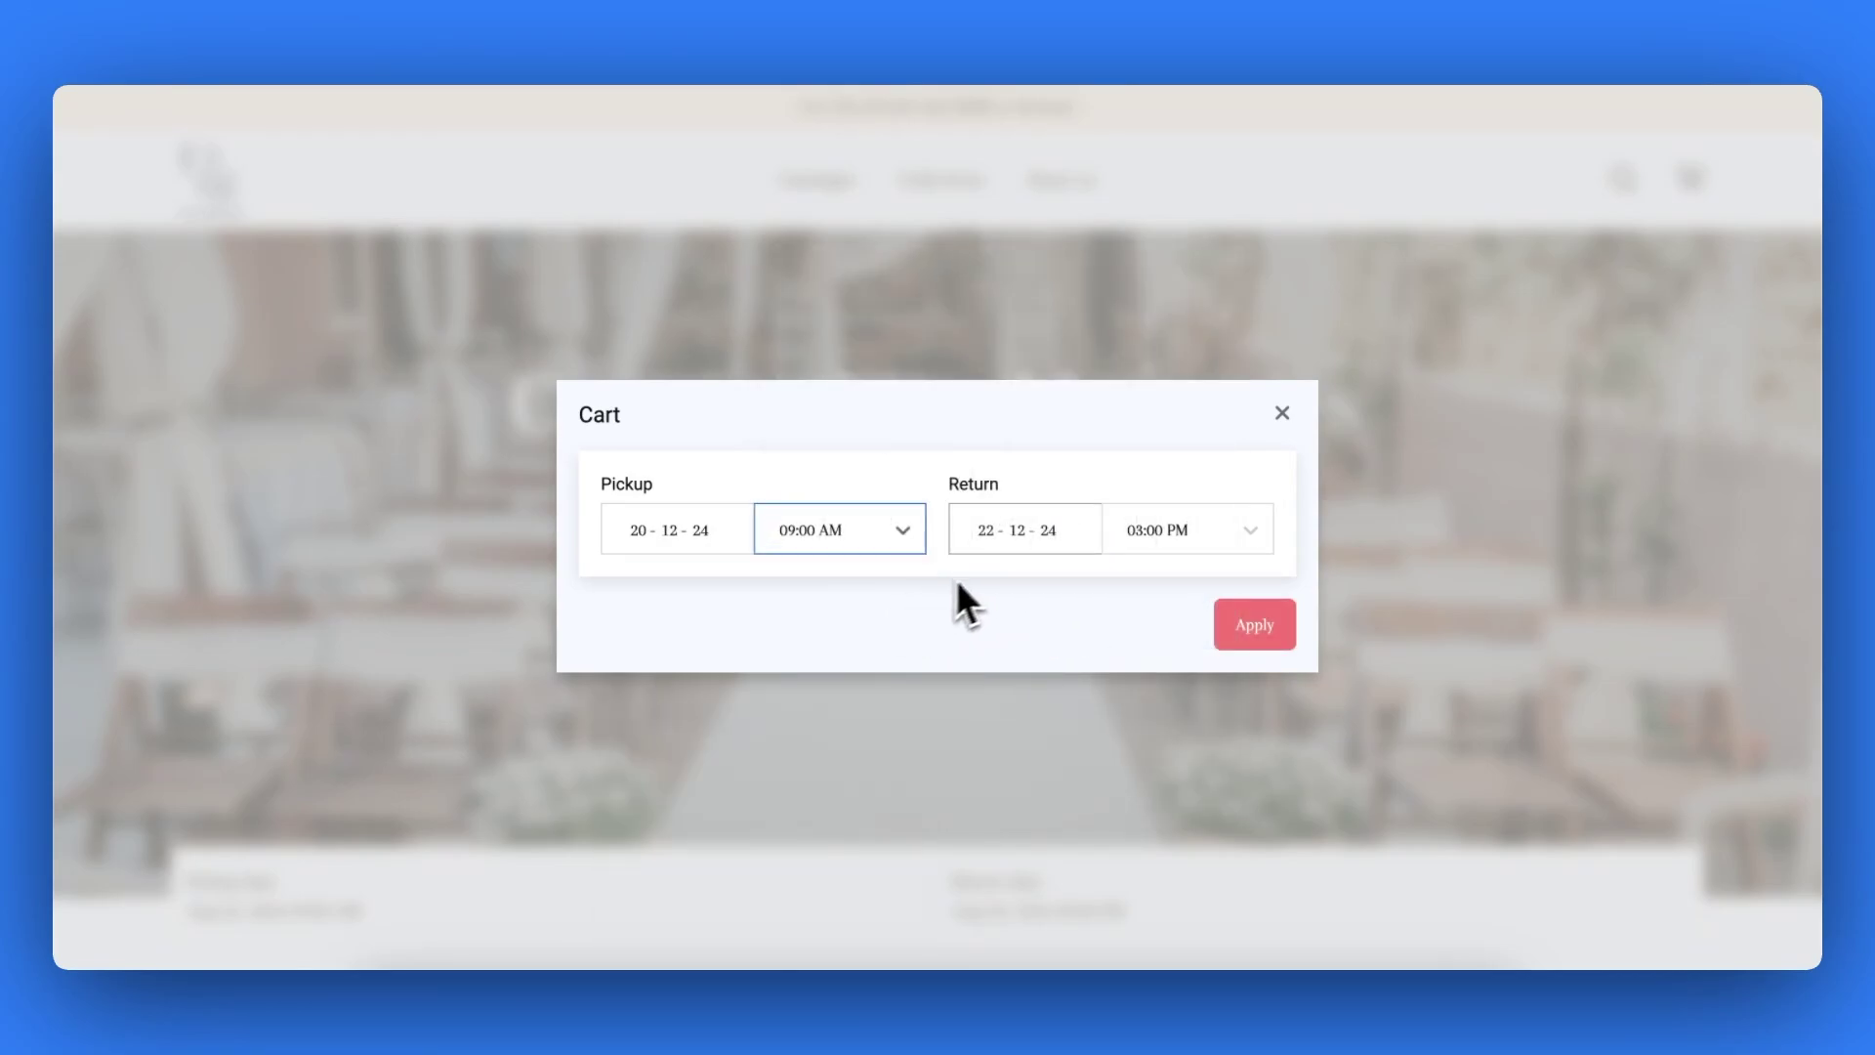
pyautogui.click(1028, 550)
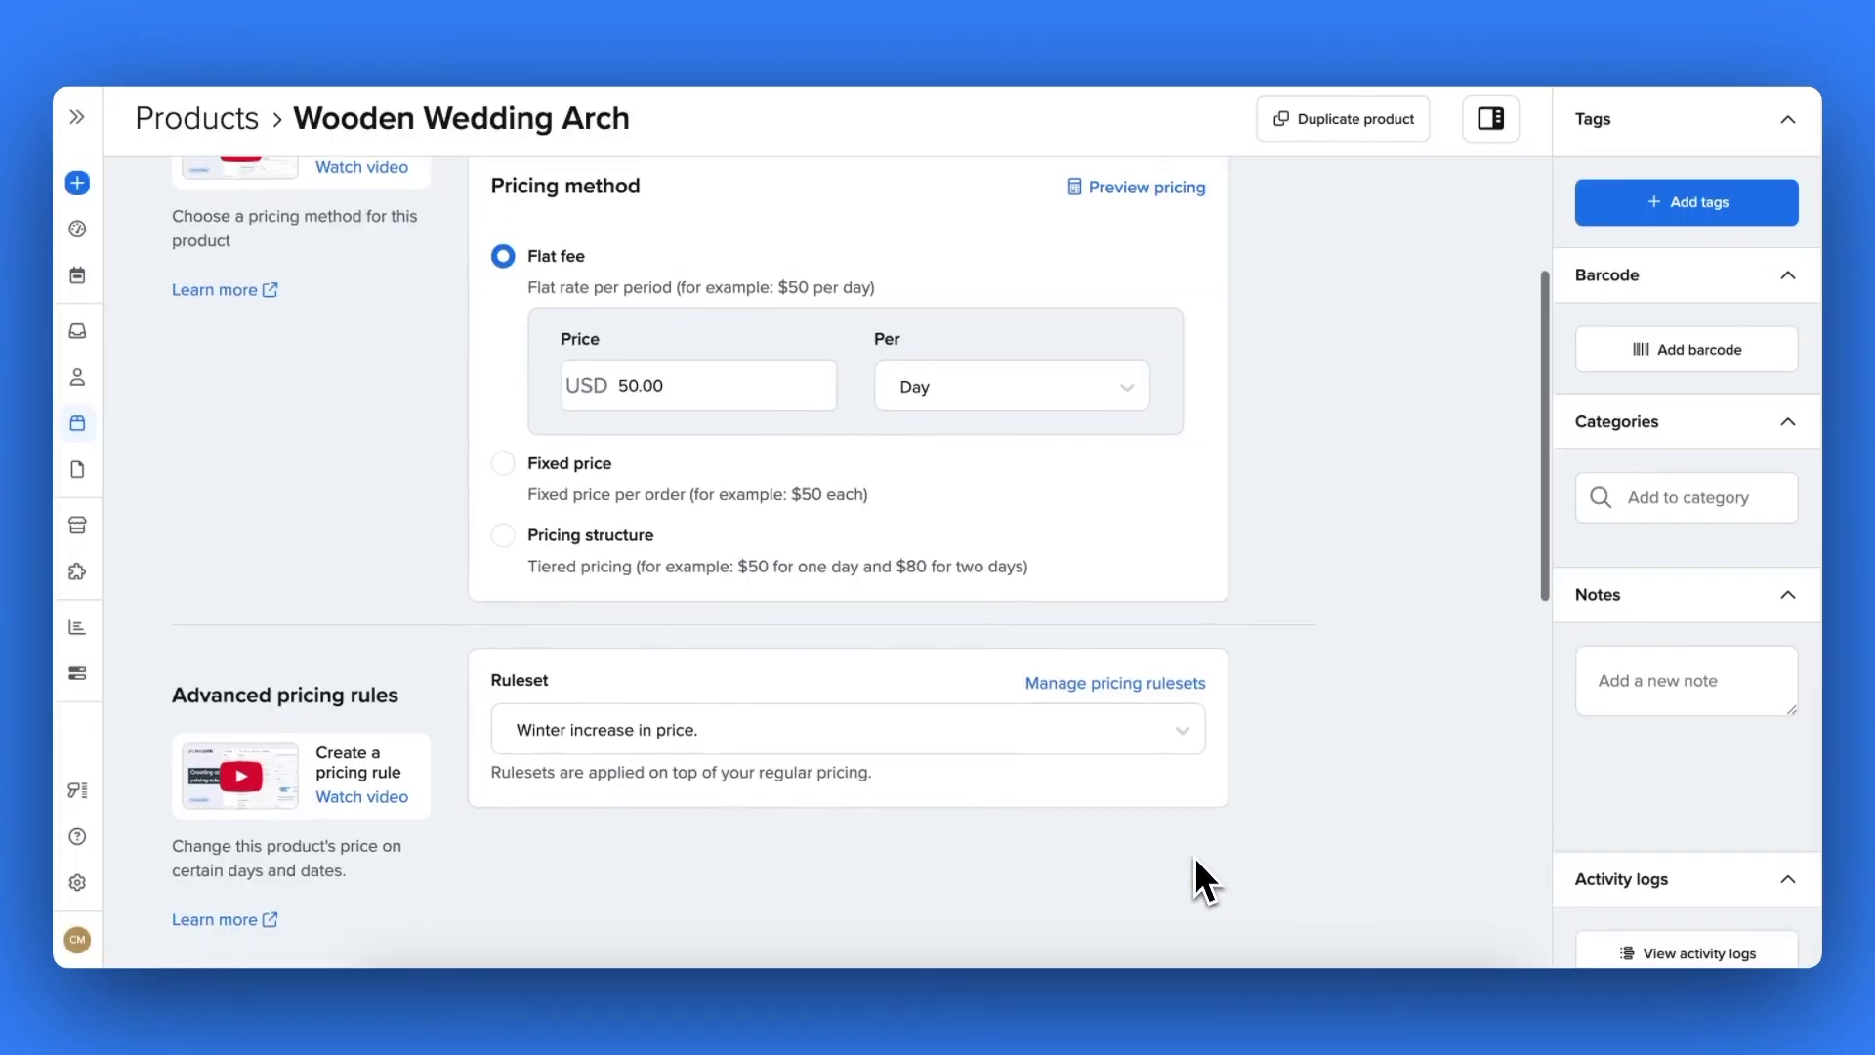
# Enter a USD 50.00 security deposit for the Wooden Wedding Arch and save it
pyautogui.scroll(-4, 1193, 860)
pyautogui.scroll(-5, 1193, 848)
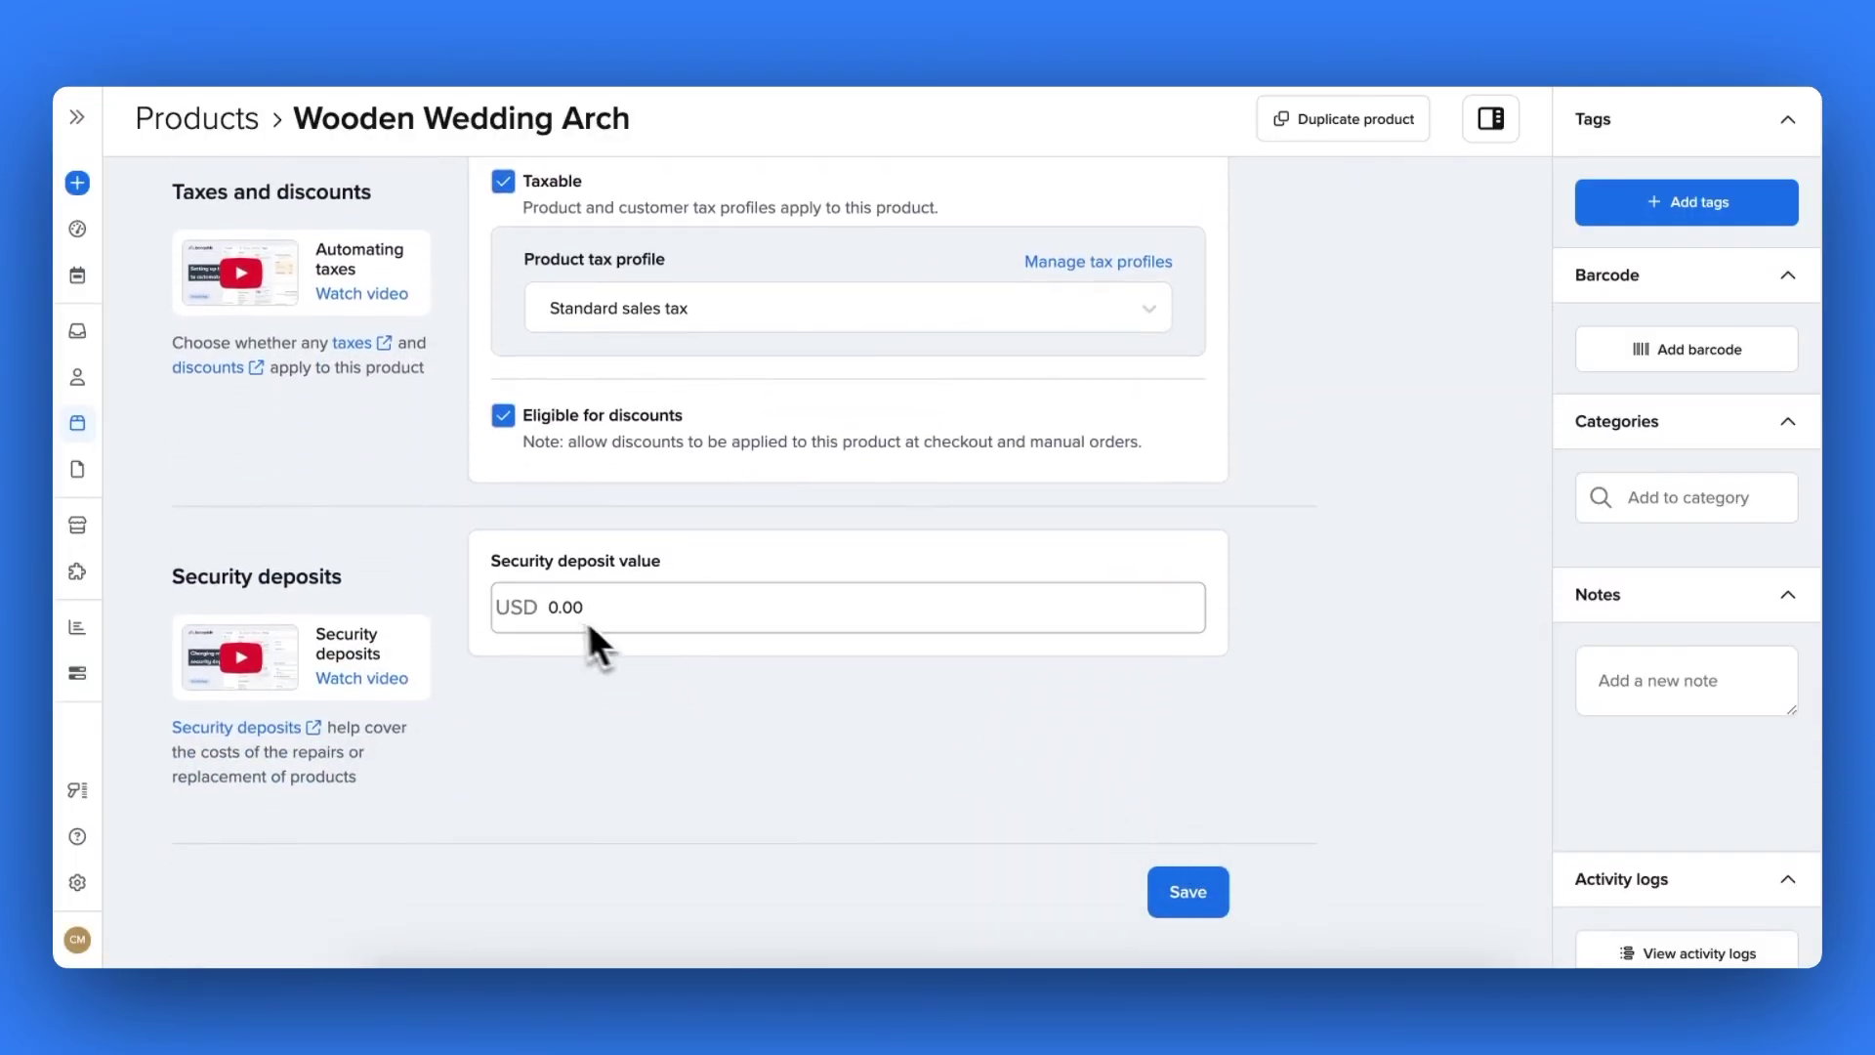
pyautogui.click(550, 622)
pyautogui.click(550, 622)
pyautogui.write('5')
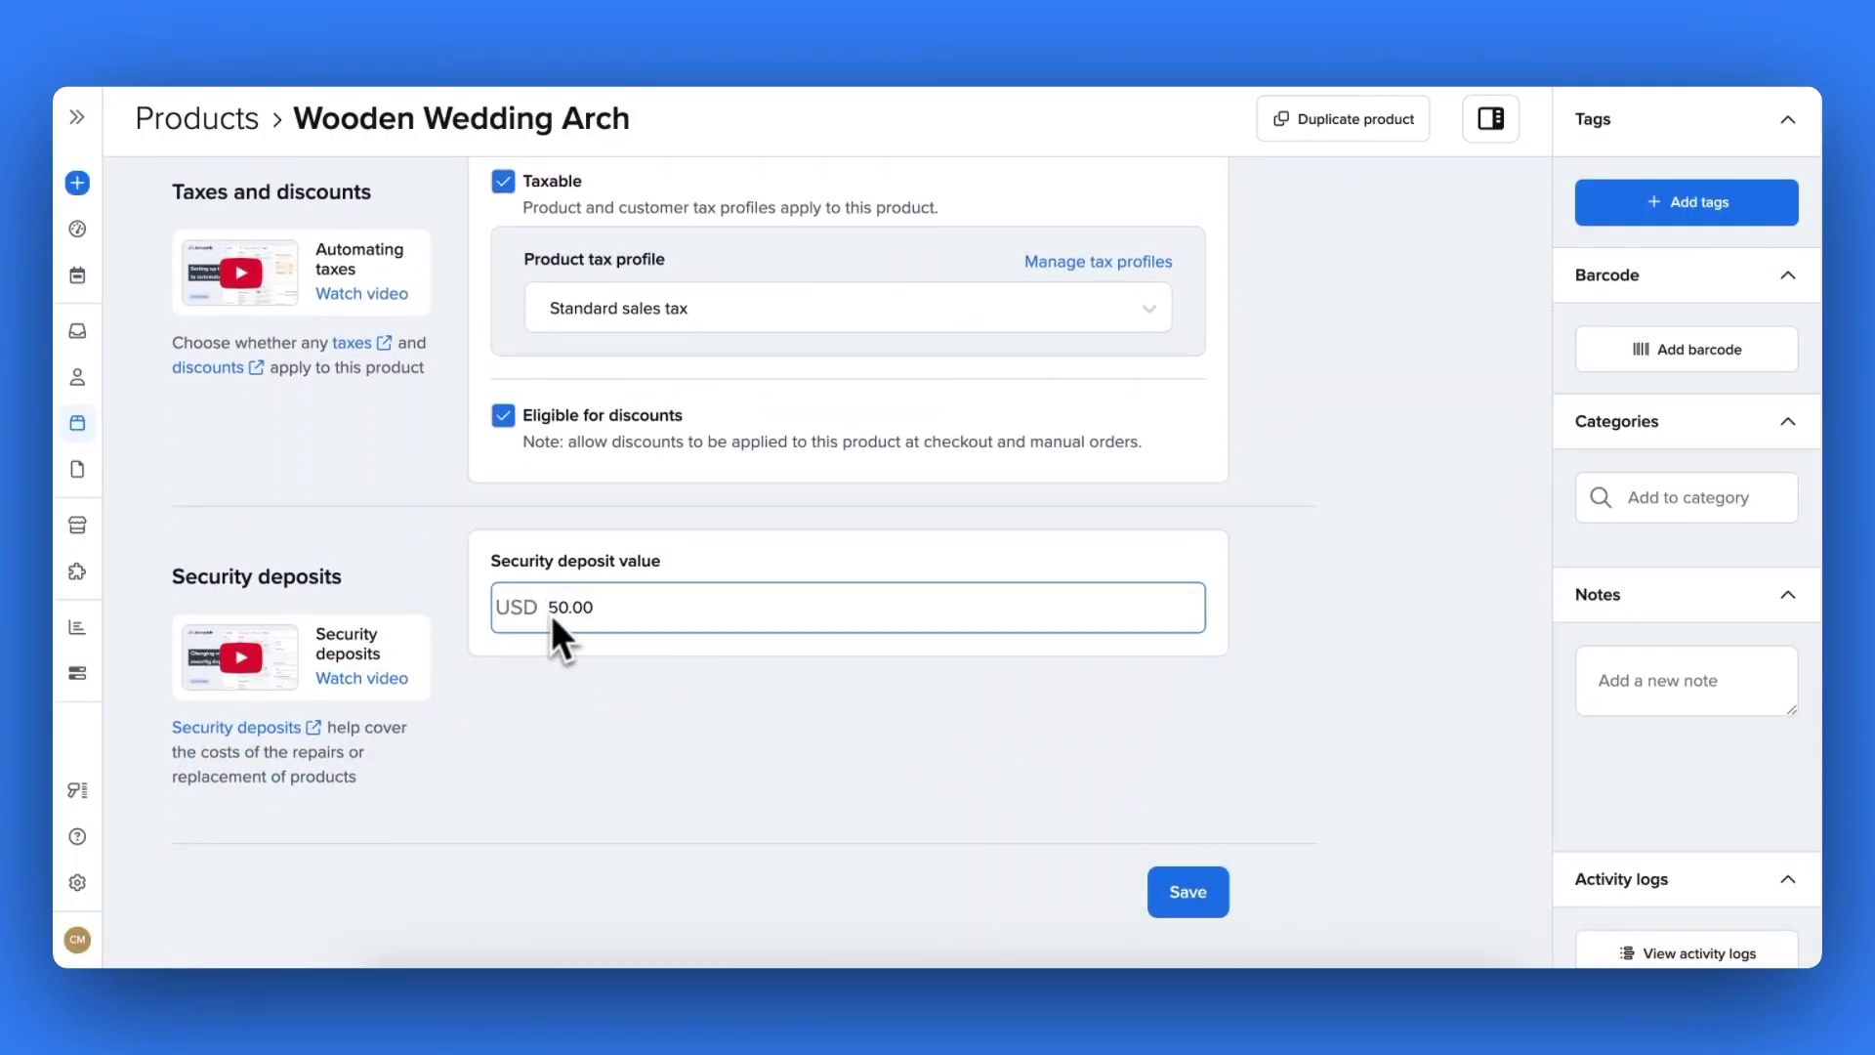
pyautogui.click(1182, 904)
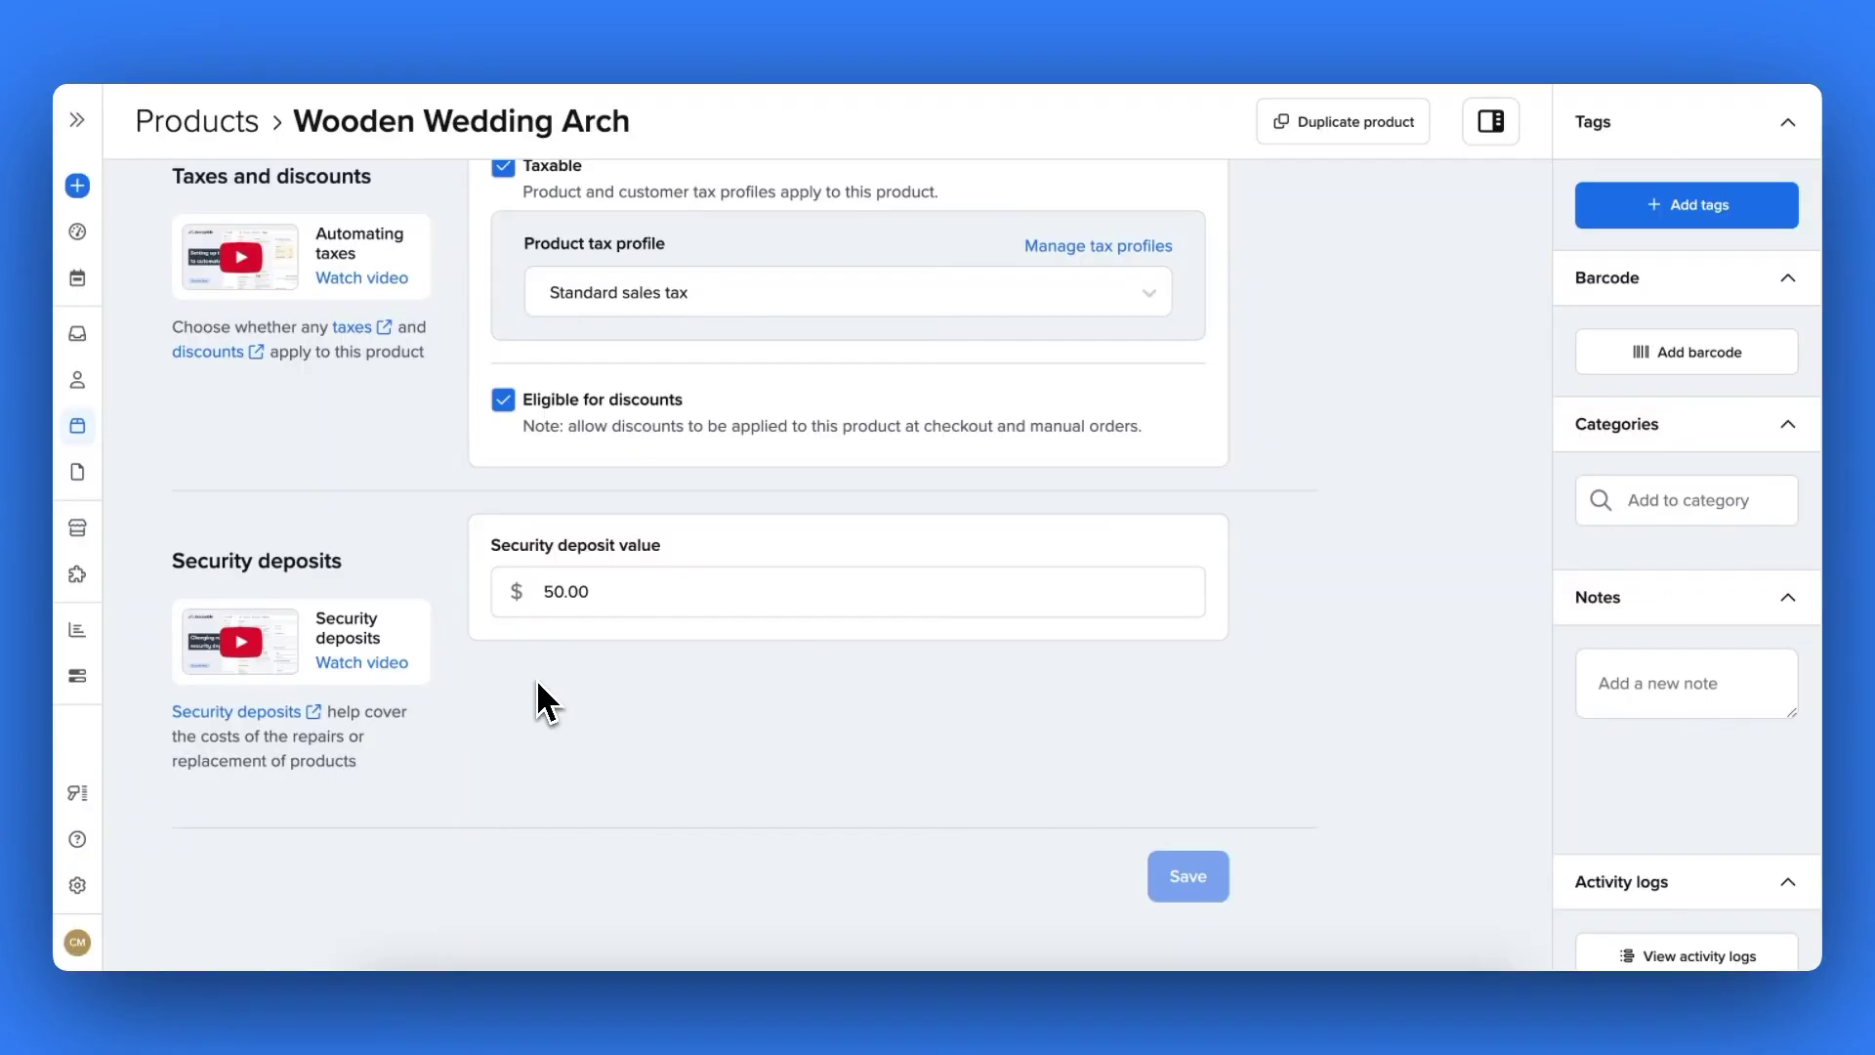
pyautogui.click(77, 884)
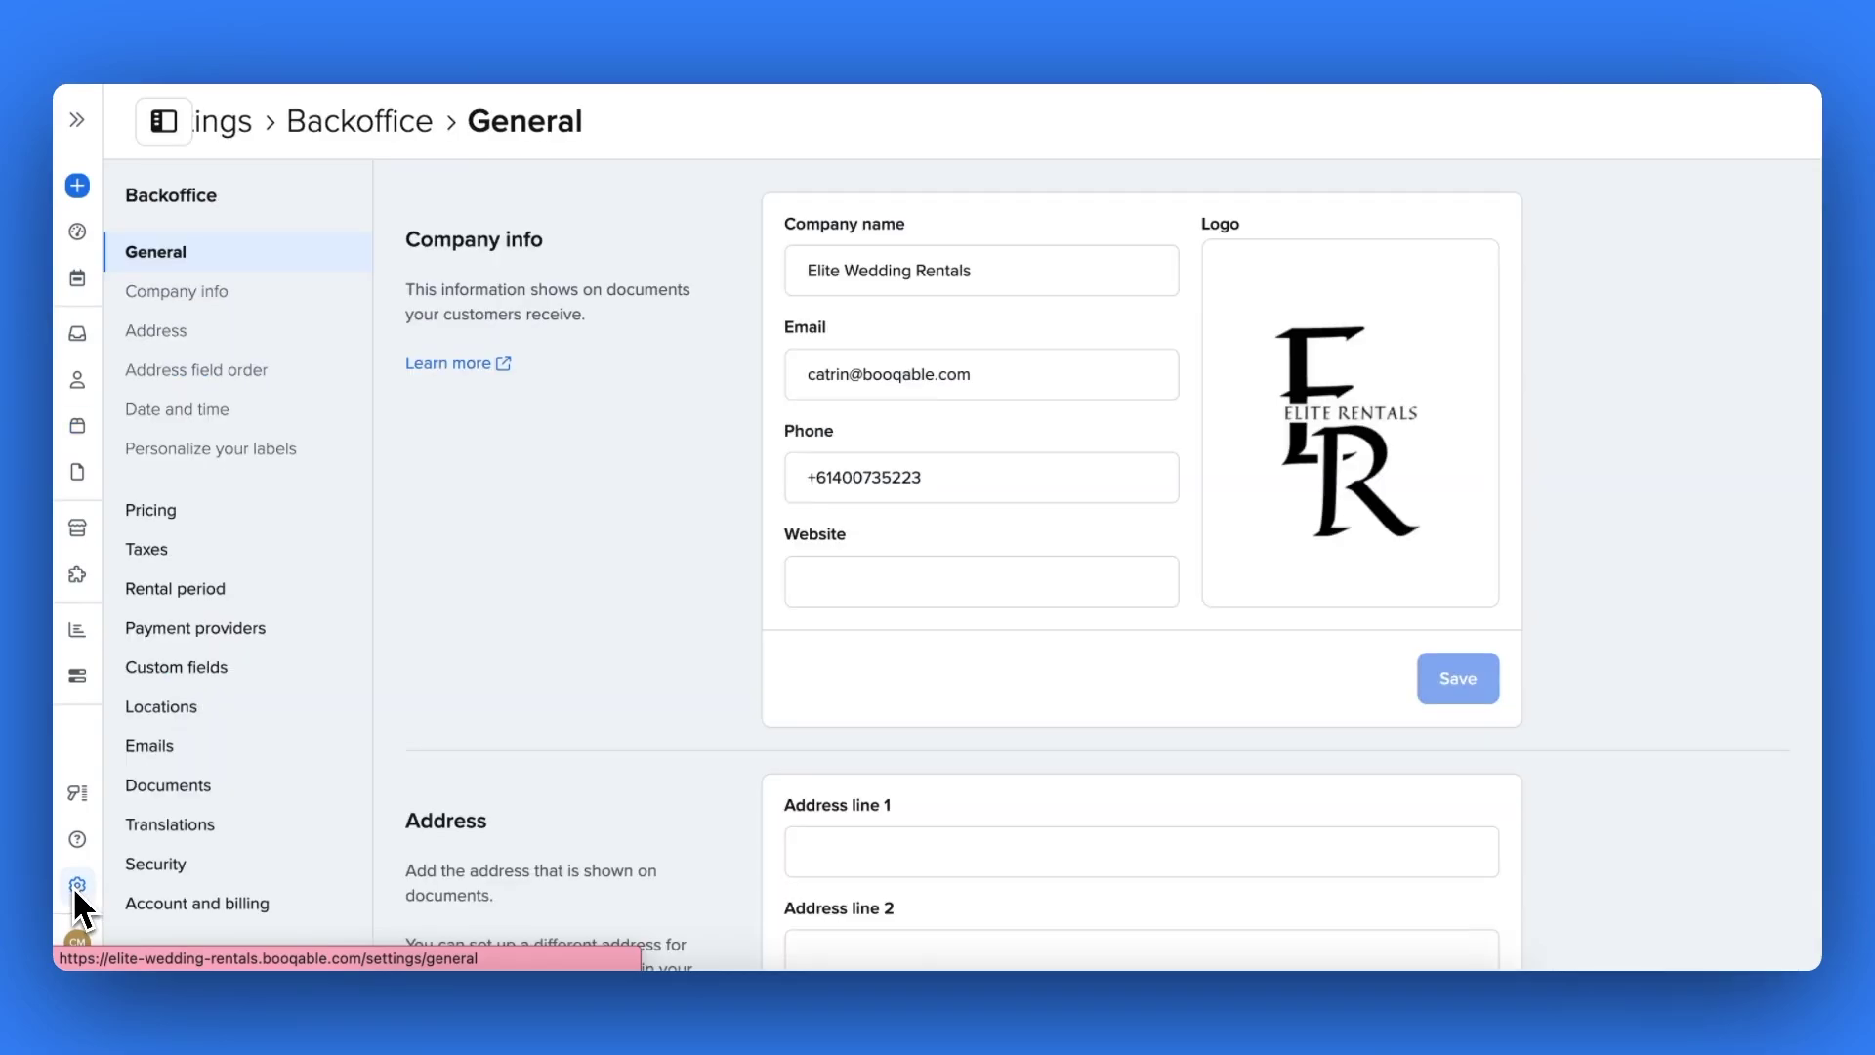
# In Pricing settings, base the default security deposit on Order amount at 20% and save
pyautogui.click(163, 514)
pyautogui.click(180, 494)
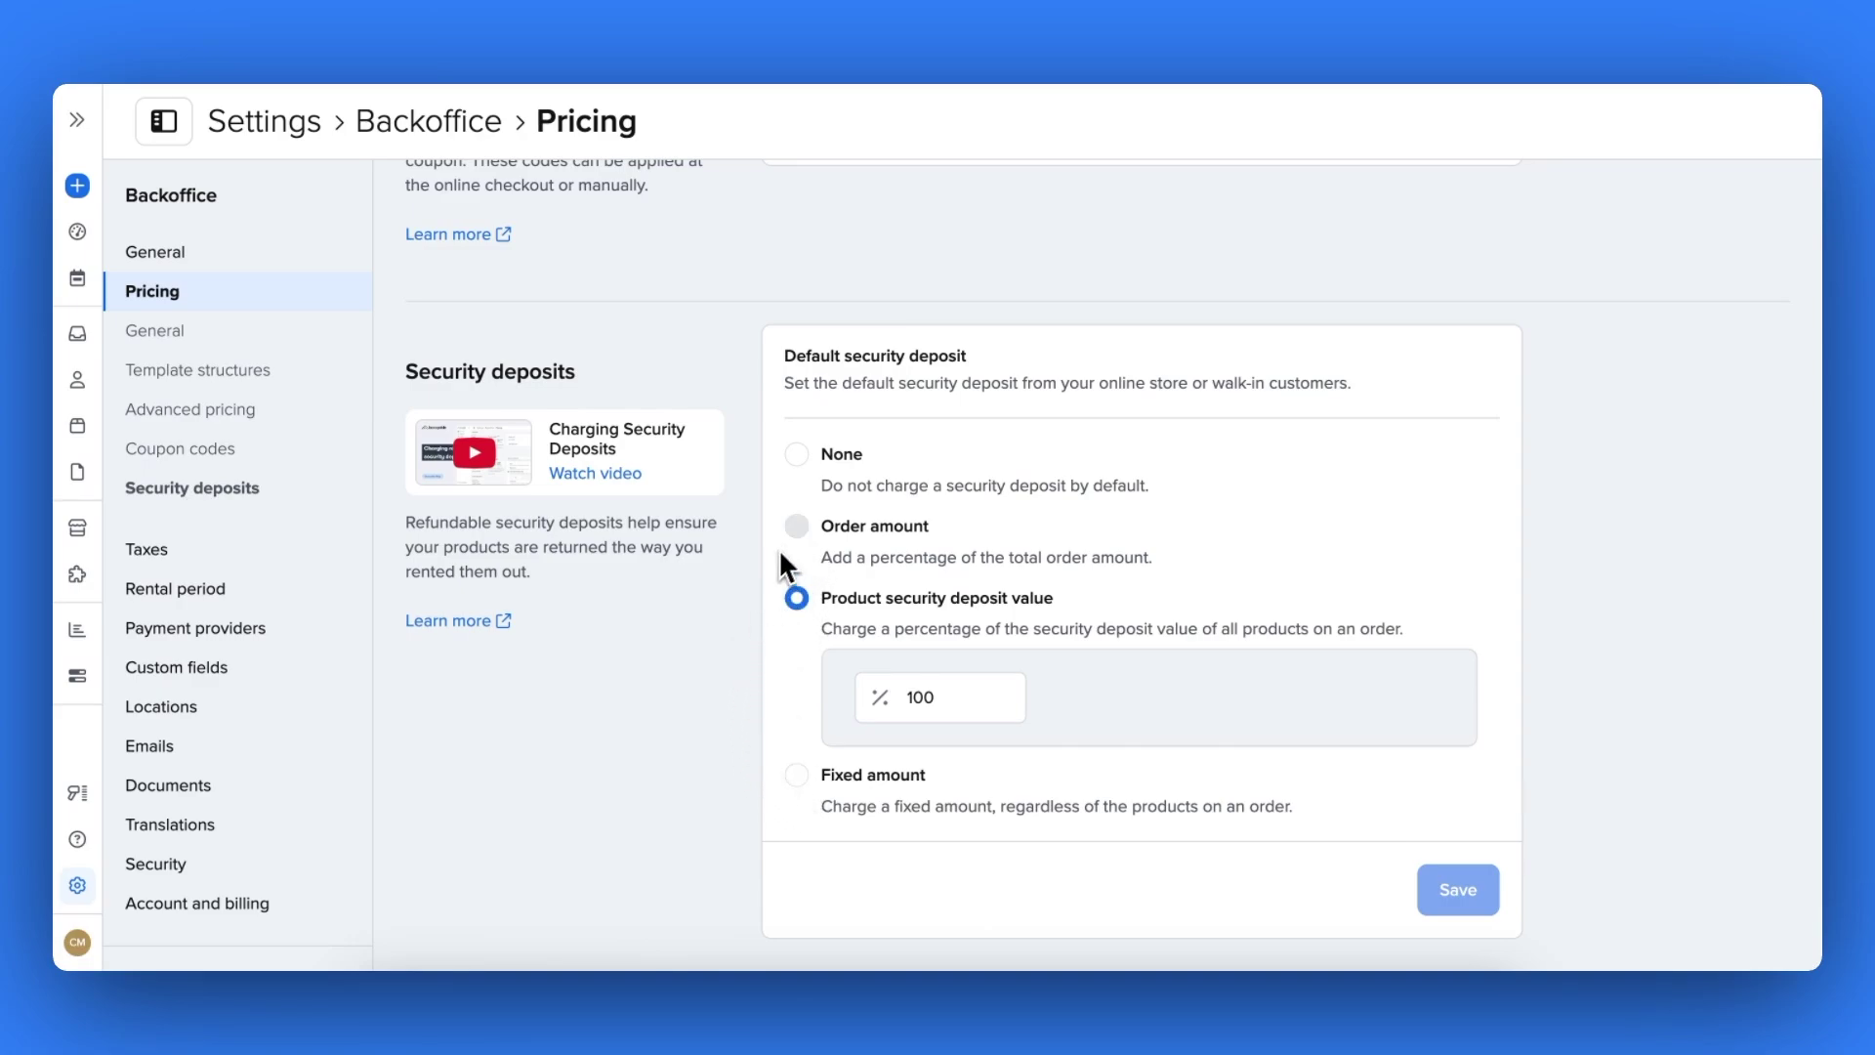
pyautogui.click(797, 528)
pyautogui.doubleClick(913, 630)
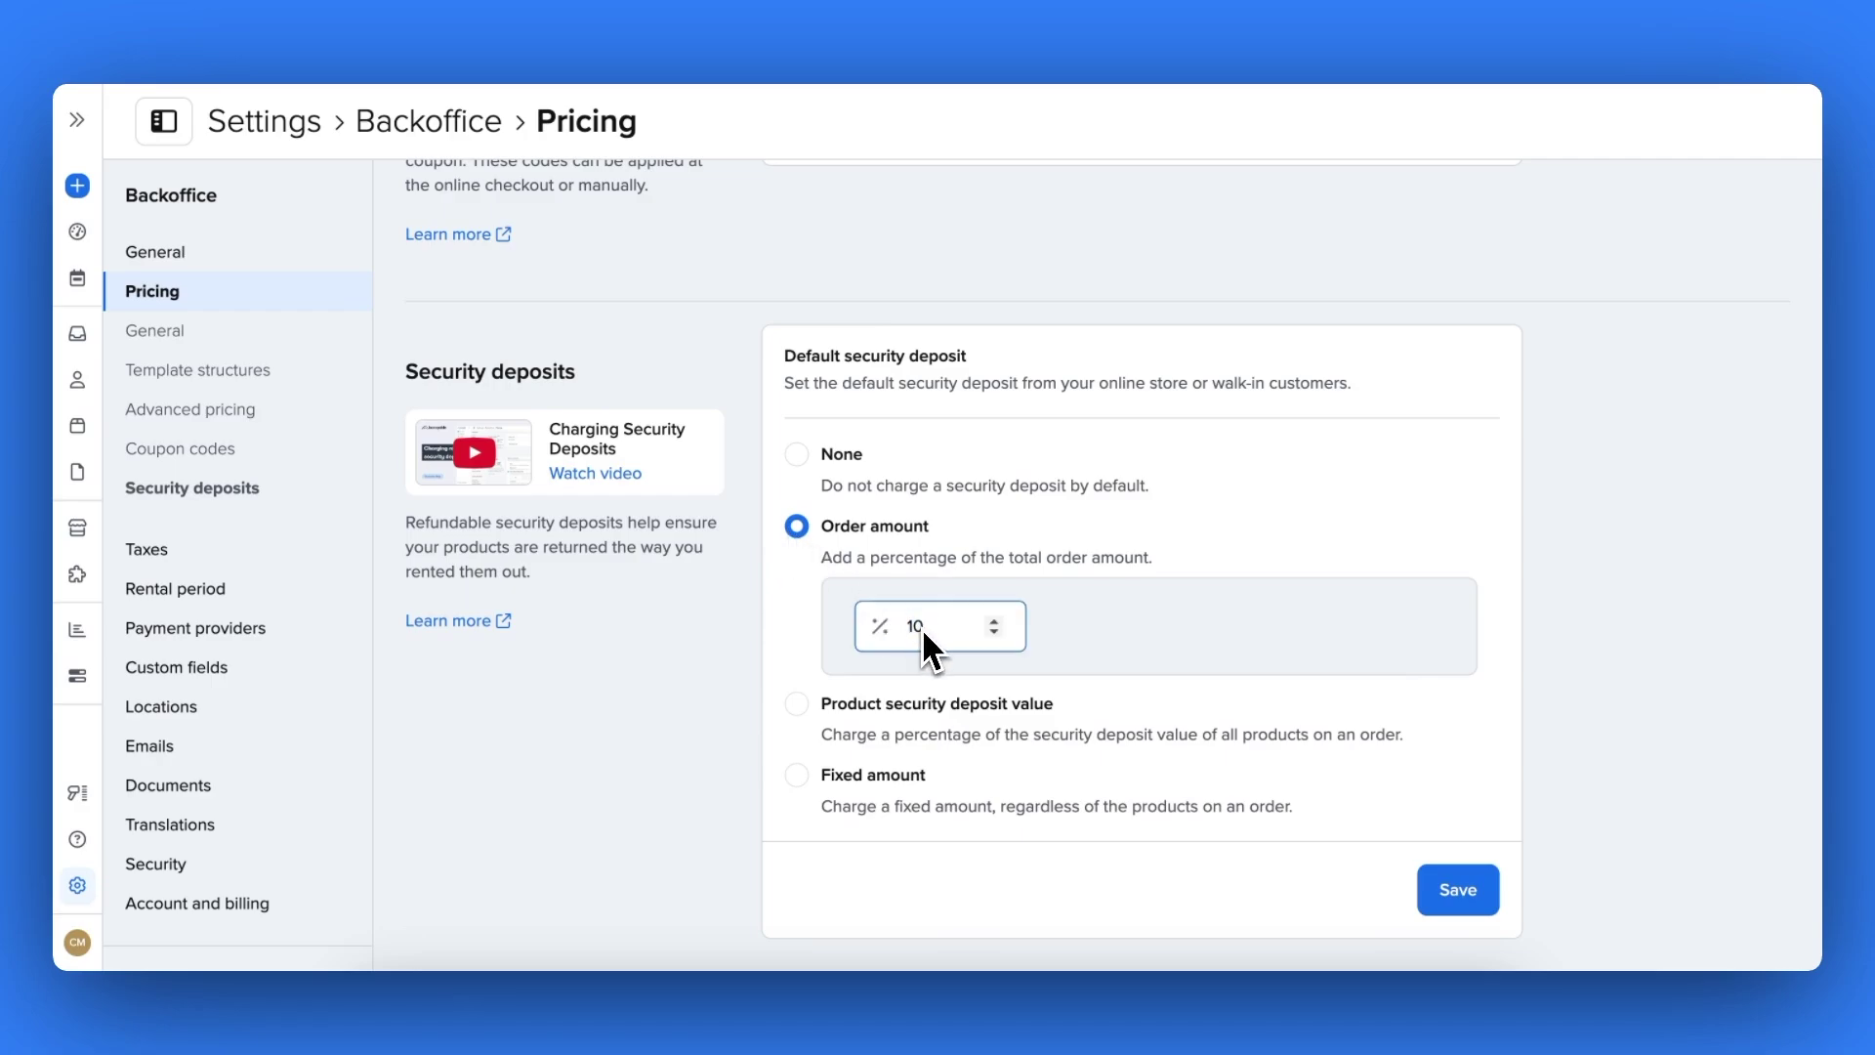
pyautogui.write('20')
pyautogui.click(1447, 885)
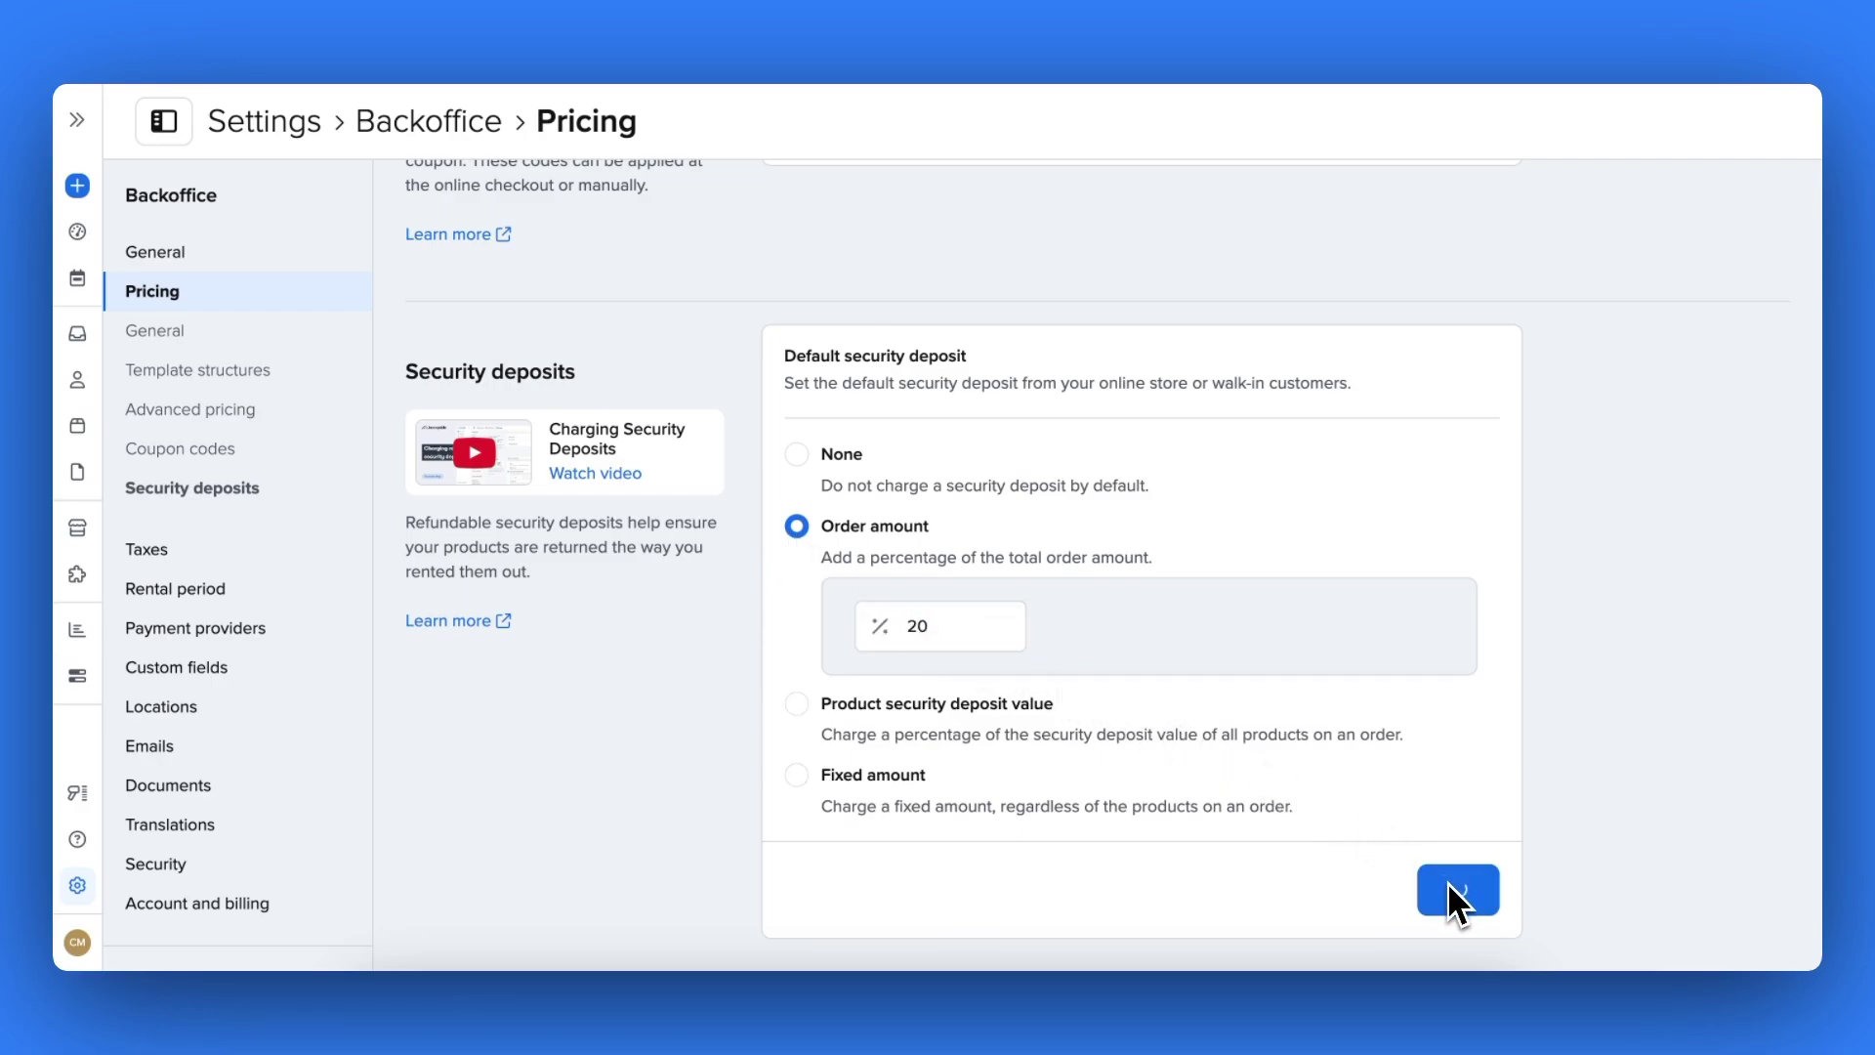